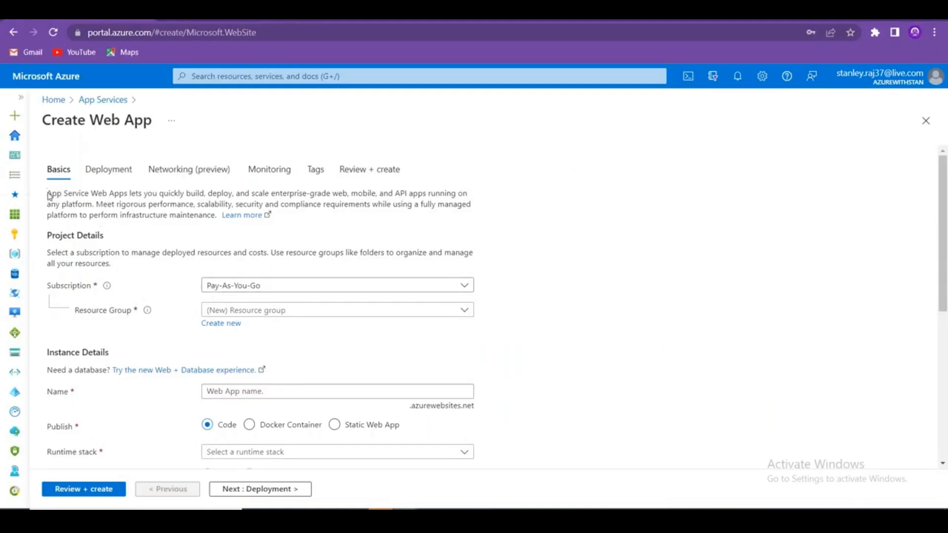
Clear the focus from the web app name field on the Basics tab.
{"action": "left_click", "coordinate": [175, 205]}
Select and copy the App Service description paragraph, then bring up the Excel notes.
{"action": "double_click", "coordinate": [164, 193]}
{"action": "left_click_drag", "start_coordinate": [193, 195], "coordinate": [291, 194]}
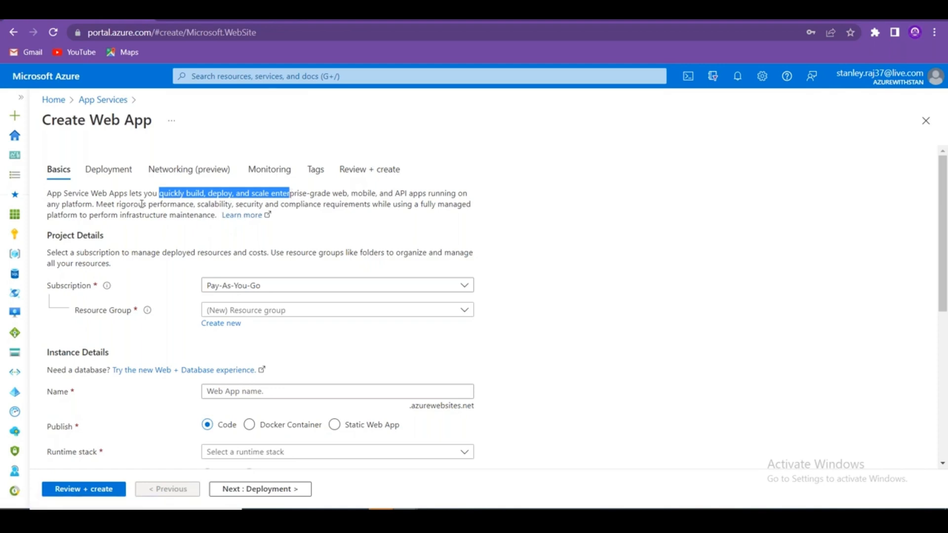
{"action": "left_click_drag", "start_coordinate": [216, 214], "coordinate": [46, 194]}
{"action": "key", "text": "ctrl+c"}
{"action": "key", "text": "alt+Tab"}
{"action": "key", "text": "alt+Tab"}
{"action": "key", "text": "alt+Tab"}
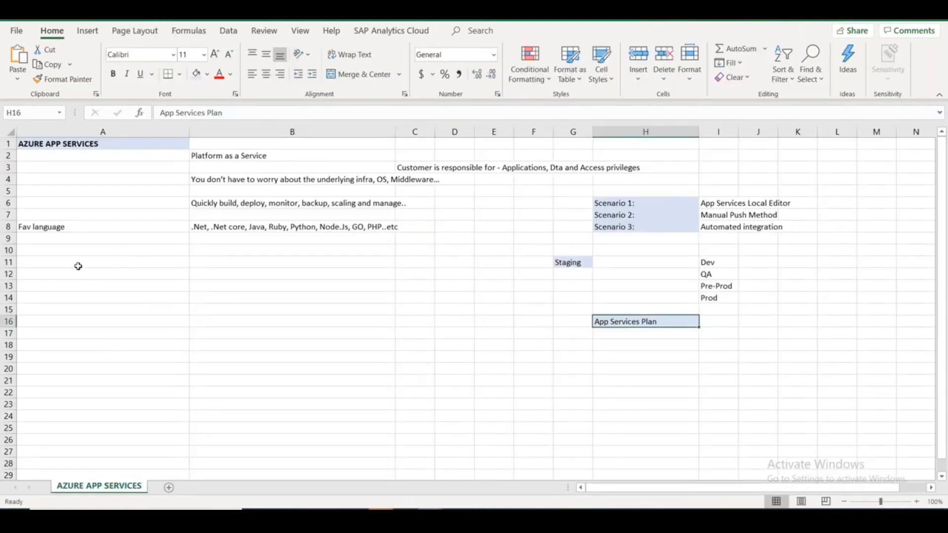
Paste the description into A12, keeping the sheet's own formatting.
{"action": "left_click", "coordinate": [77, 264]}
{"action": "left_click", "coordinate": [79, 274]}
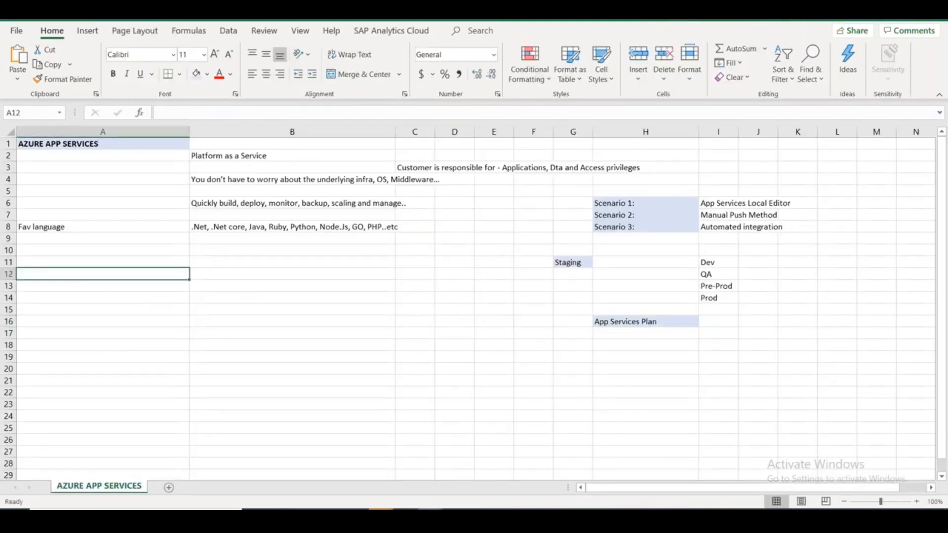
{"action": "key", "text": "ctrl+v"}
{"action": "left_click", "coordinate": [209, 289]}
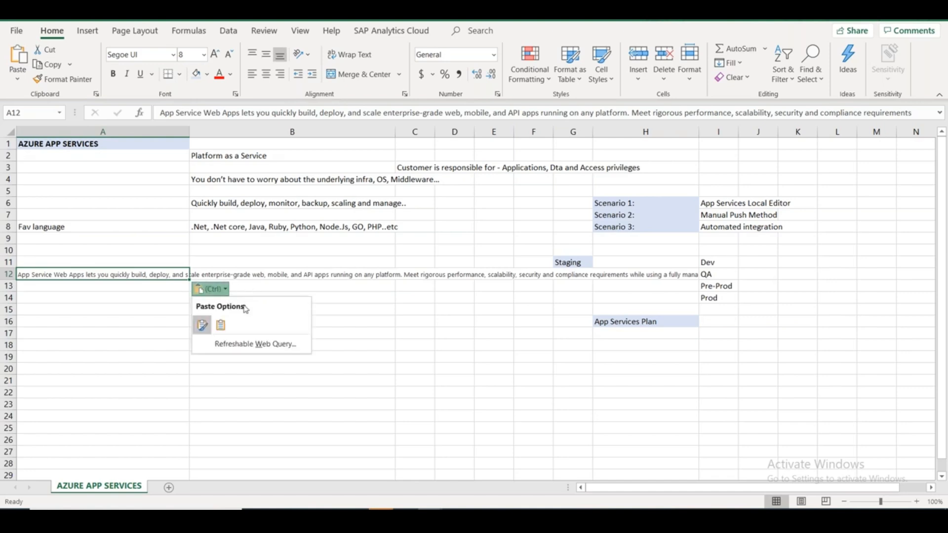
{"action": "left_click", "coordinate": [223, 325]}
{"action": "left_click", "coordinate": [264, 383]}
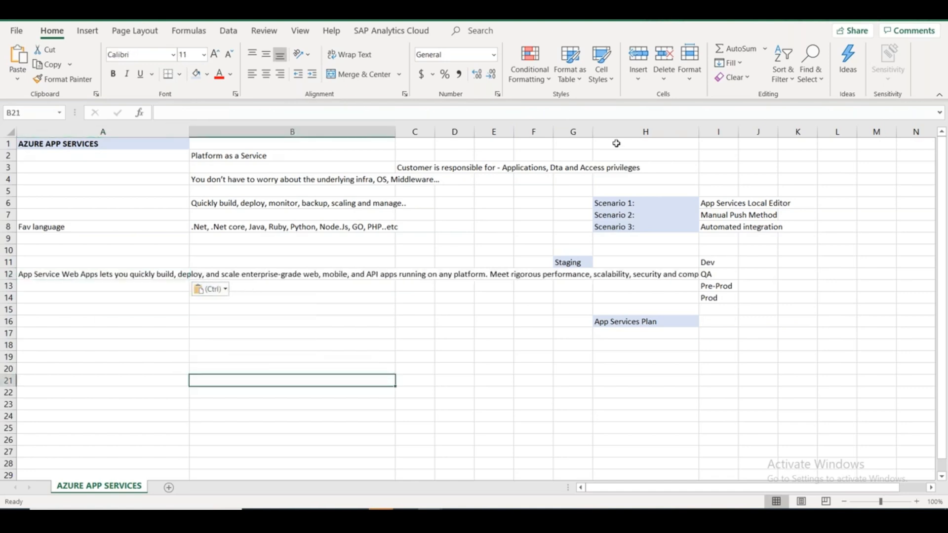
Move the description's second sentence from A12 into B13, then return to the Azure form.
{"action": "left_click", "coordinate": [135, 273]}
{"action": "left_click_drag", "start_coordinate": [632, 112], "coordinate": [926, 164]}
{"action": "key", "text": "ctrl+c"}
{"action": "key", "text": "BackSpace"}
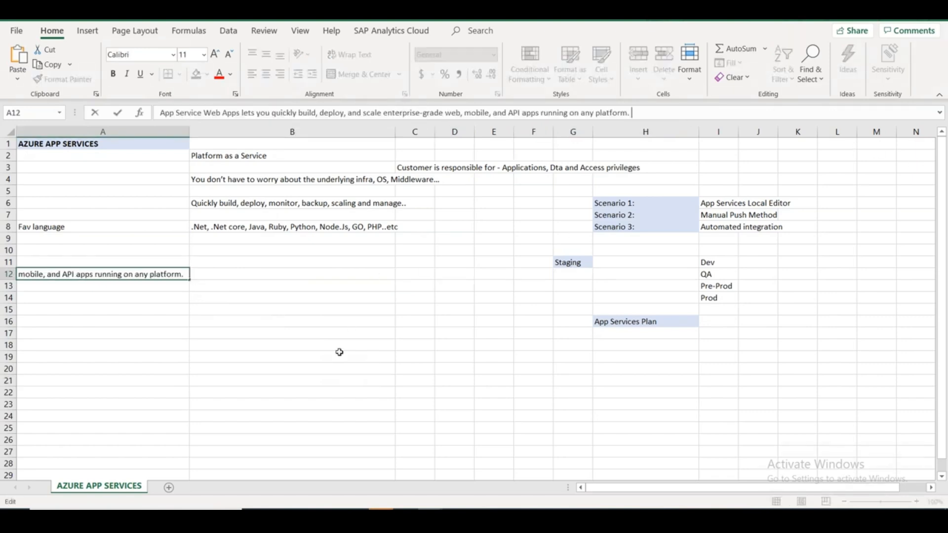
{"action": "left_click", "coordinate": [247, 357]}
{"action": "left_click", "coordinate": [218, 284]}
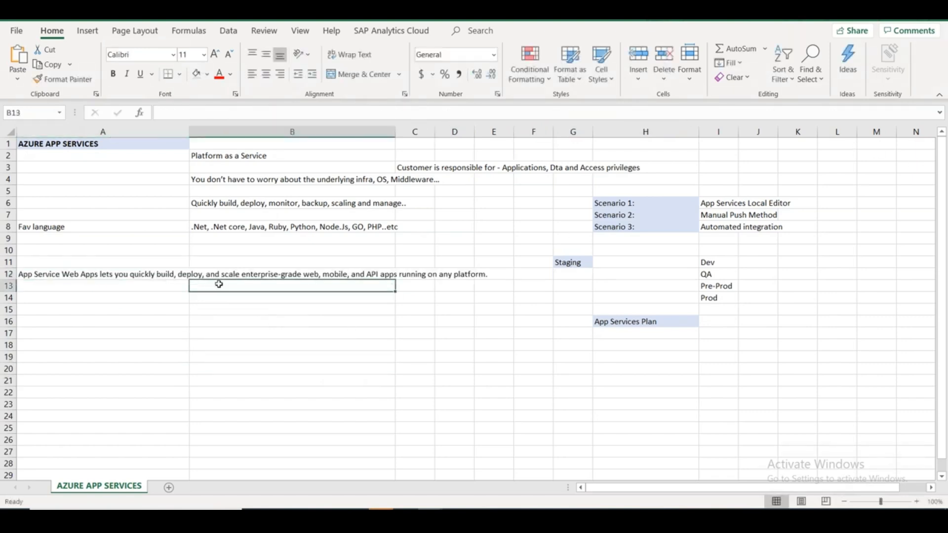
{"action": "key", "text": "ctrl+v"}
{"action": "left_click", "coordinate": [330, 400]}
{"action": "left_click", "coordinate": [535, 440]}
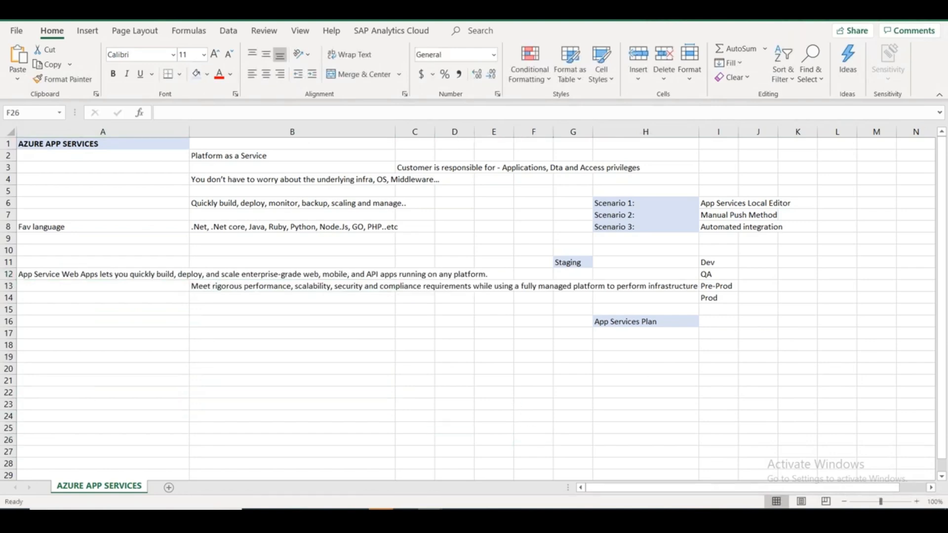
{"action": "key", "text": "alt+Tab"}
{"action": "key", "text": "alt+Tab"}
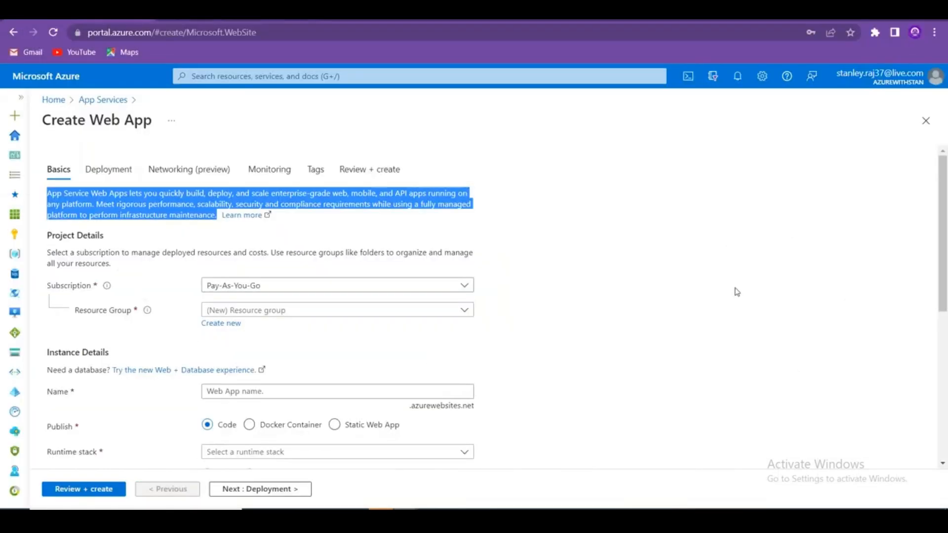
{"action": "left_click", "coordinate": [737, 292]}
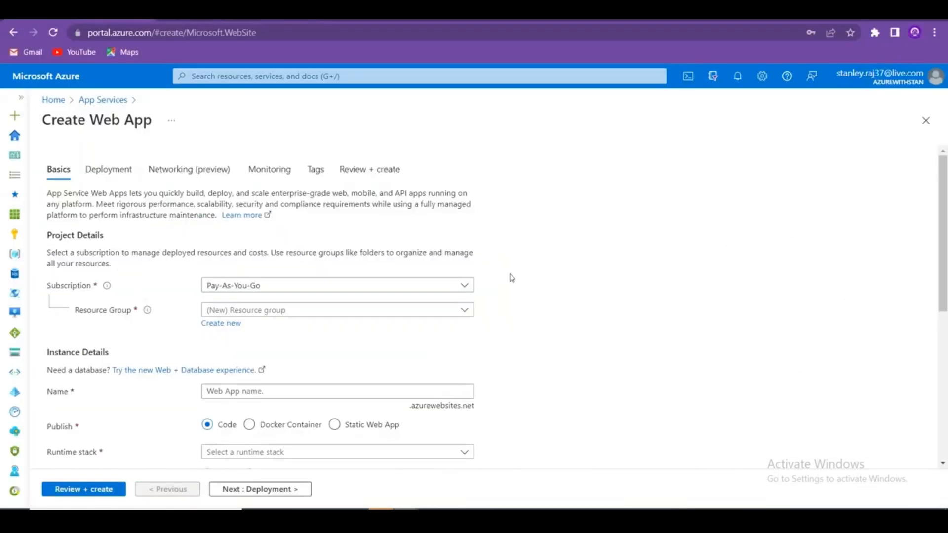
Set the subscription to Visual Studio Enterprise Subscription and resource group RG-EUS-PRD-CWS-001.
{"action": "left_click", "coordinate": [460, 285]}
{"action": "left_click", "coordinate": [264, 348]}
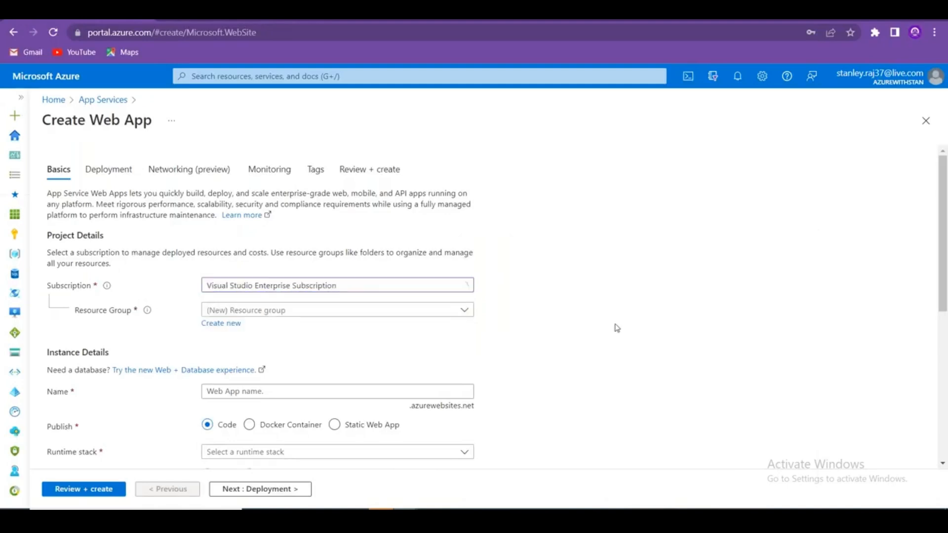
{"action": "scroll", "coordinate": [398, 267], "scroll_direction": "down", "scroll_amount": 1}
{"action": "left_click", "coordinate": [411, 251]}
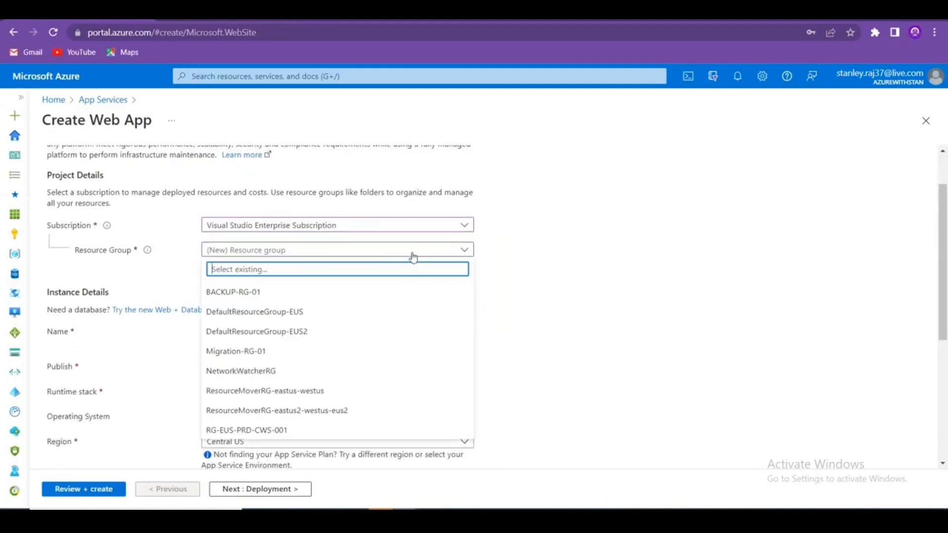
{"action": "left_click", "coordinate": [255, 429]}
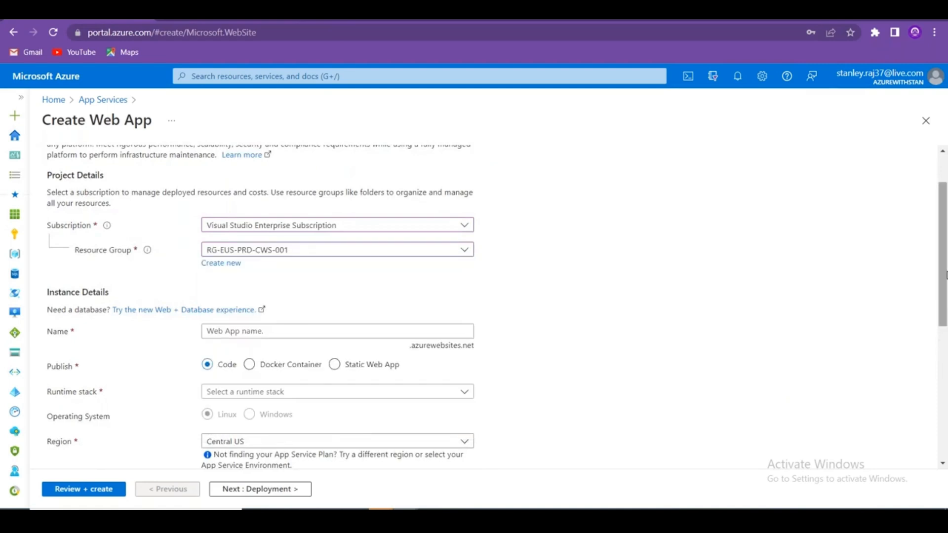
Copy the .azurewebsites.net domain suffix and switch to the Excel notes.
{"action": "left_click_drag", "start_coordinate": [935, 280], "coordinate": [931, 334]}
{"action": "left_click", "coordinate": [895, 319]}
{"action": "left_click_drag", "start_coordinate": [942, 269], "coordinate": [941, 271]}
{"action": "scroll", "coordinate": [687, 296], "scroll_direction": "down", "scroll_amount": 1}
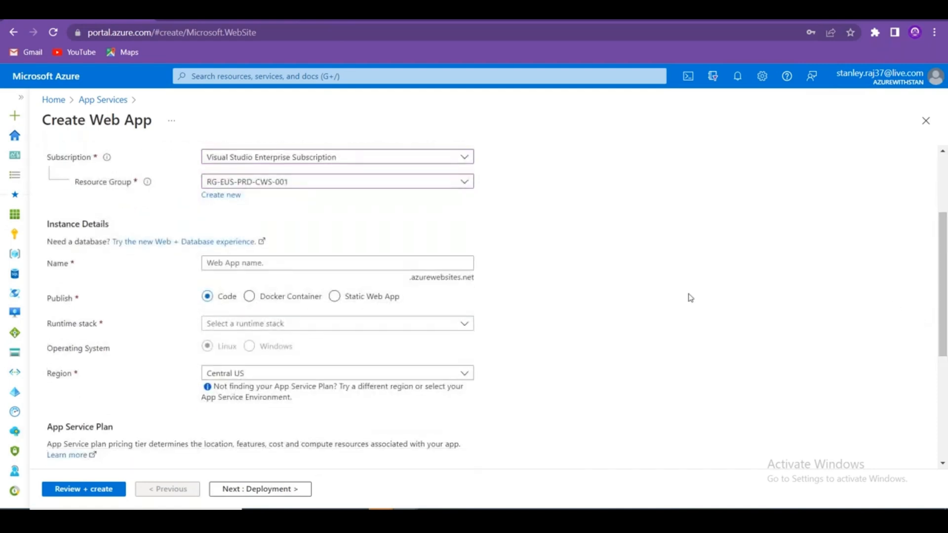
{"action": "left_click_drag", "start_coordinate": [410, 279], "coordinate": [480, 289]}
{"action": "left_click", "coordinate": [475, 278]}
{"action": "left_click", "coordinate": [478, 281]}
{"action": "left_click_drag", "start_coordinate": [410, 279], "coordinate": [473, 275]}
{"action": "left_click", "coordinate": [481, 283]}
{"action": "triple_click", "coordinate": [475, 284]}
{"action": "key", "text": "ctrl+c"}
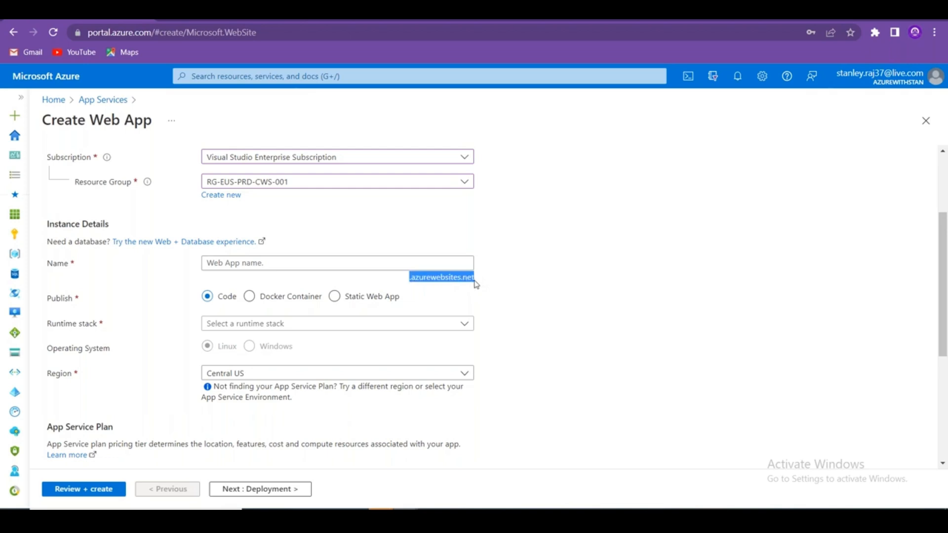
{"action": "key", "text": "alt+Tab"}
Enter Default Domain in A16 and paste .azurewebsites.net into B16.
{"action": "left_click", "coordinate": [126, 323]}
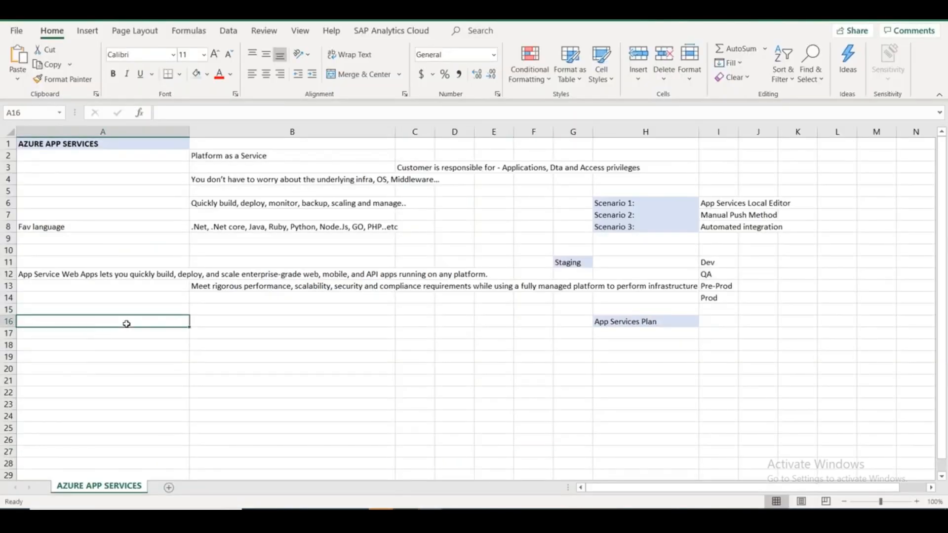
{"action": "type", "text": "Default Domain"}
{"action": "key", "text": "Tab"}
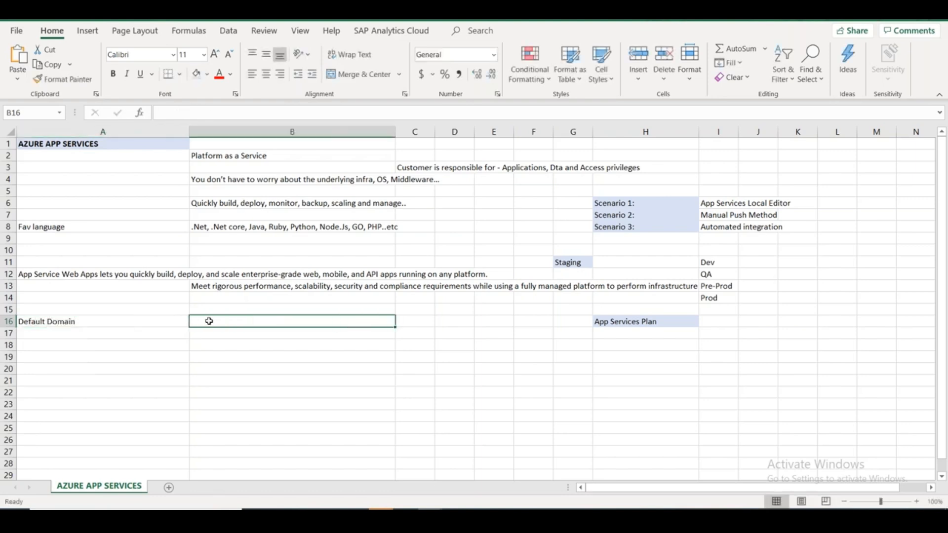
{"action": "key", "text": "ctrl+v"}
{"action": "left_click", "coordinate": [255, 392]}
{"action": "left_click", "coordinate": [232, 324]}
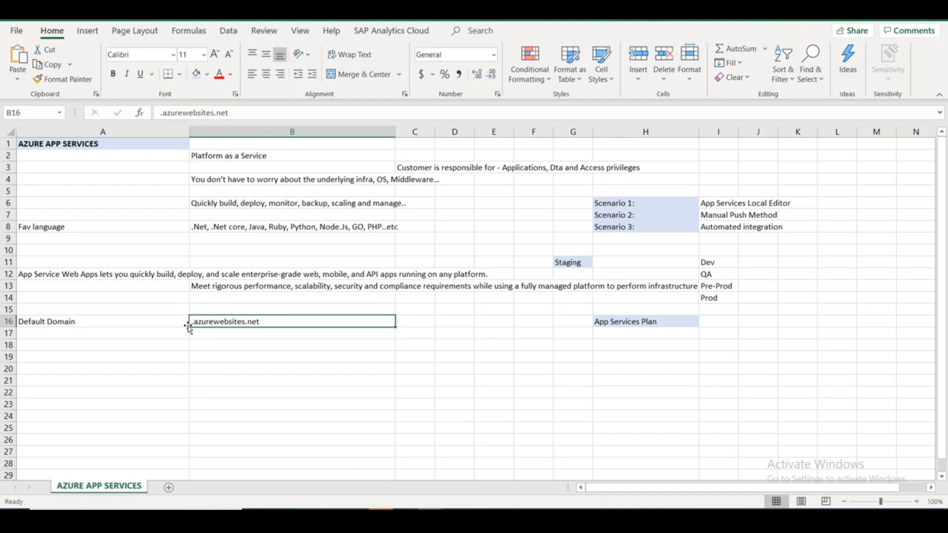
Type Custom Domain into A17 and return to the Azure form.
{"action": "left_click", "coordinate": [172, 334]}
{"action": "type", "text": "Custom Domain"}
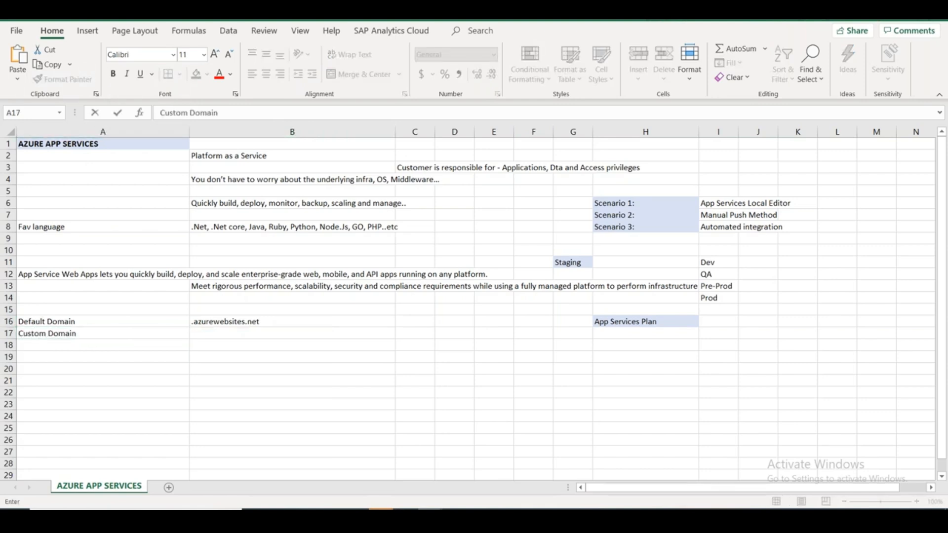
{"action": "key", "text": "alt+Tab"}
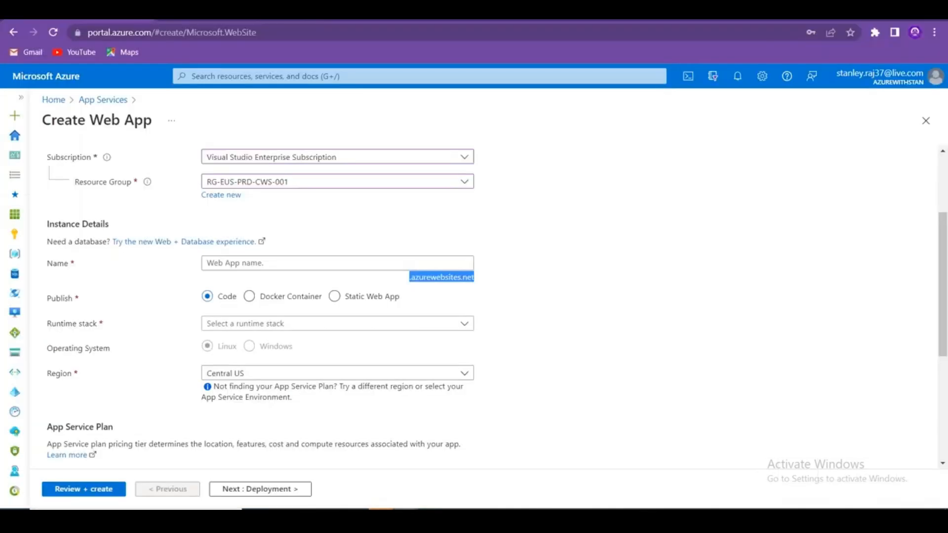
{"action": "left_click", "coordinate": [648, 394]}
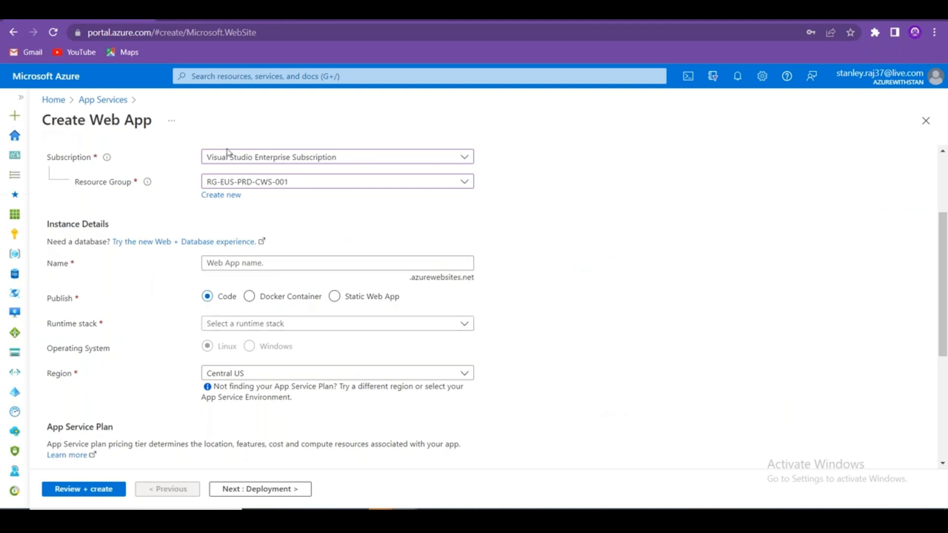
{"action": "left_click_drag", "start_coordinate": [151, 122], "coordinate": [89, 123]}
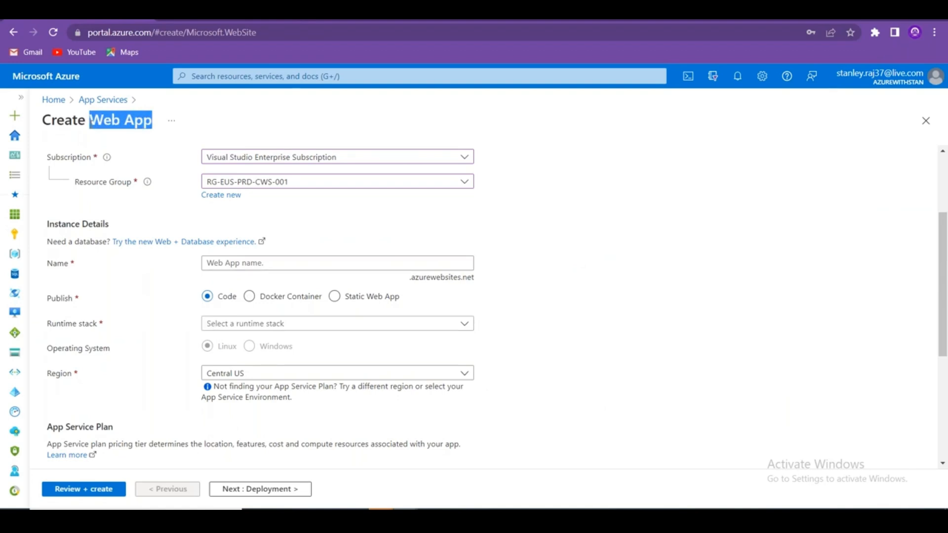
{"action": "left_click", "coordinate": [116, 307]}
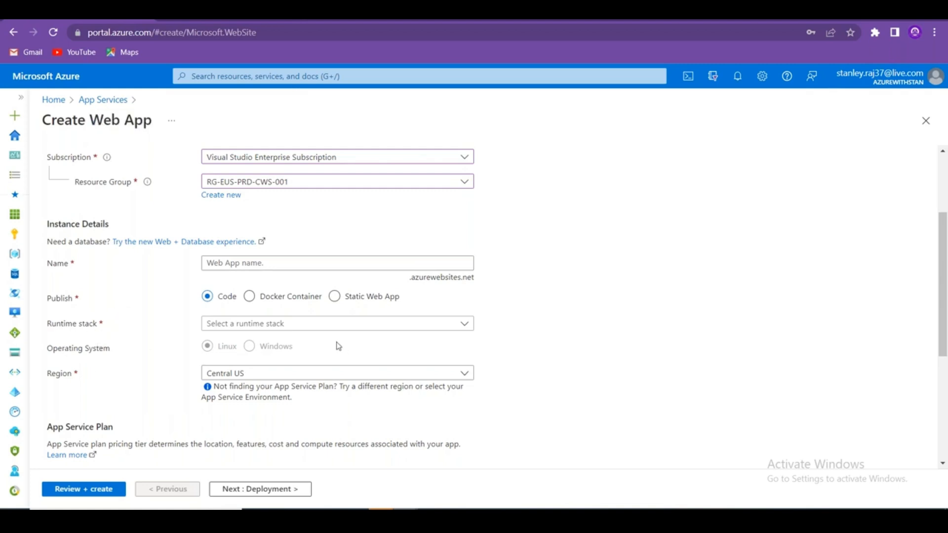
Enter Option 1 in A19 and Code in B19 of the notes.
{"action": "key", "text": "alt+Tab"}
{"action": "left_click", "coordinate": [179, 367]}
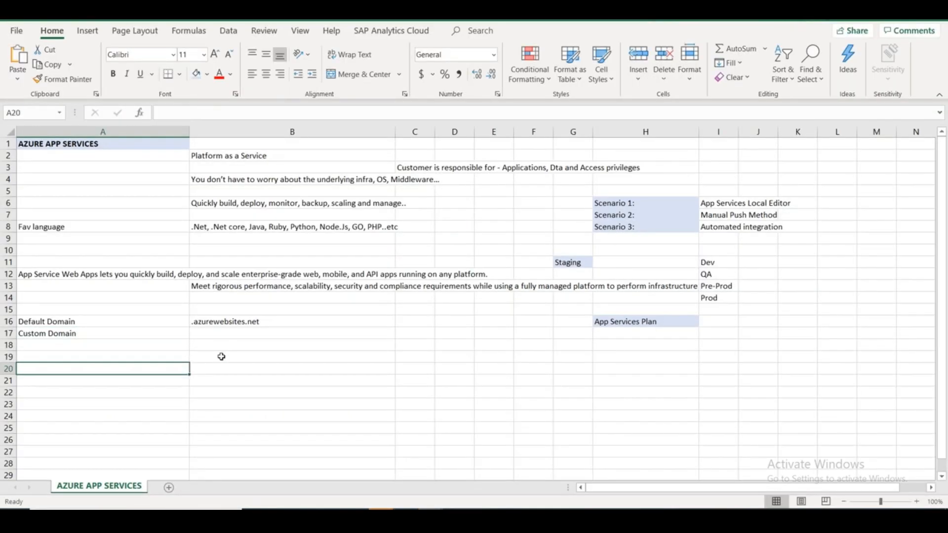
{"action": "left_click", "coordinate": [221, 357]}
{"action": "left_click", "coordinate": [170, 356]}
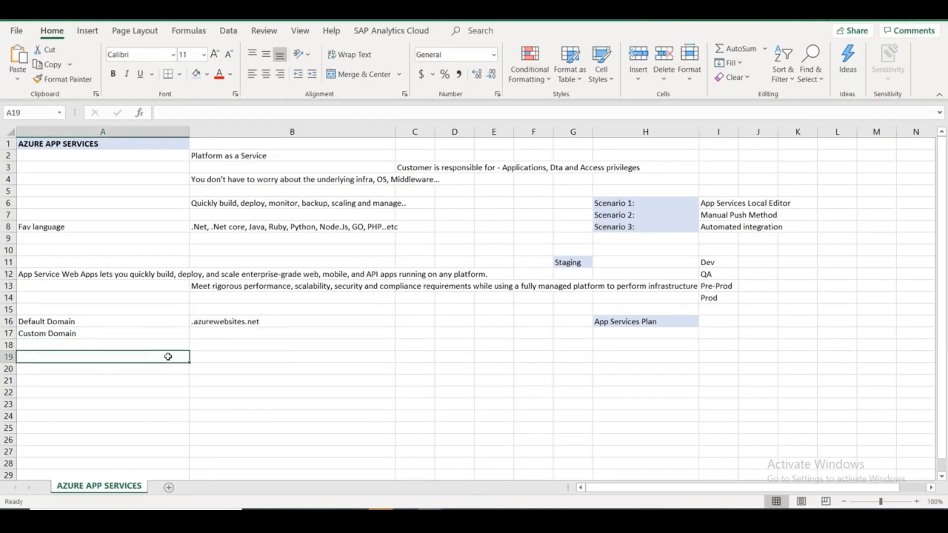
{"action": "type", "text": "Option 1"}
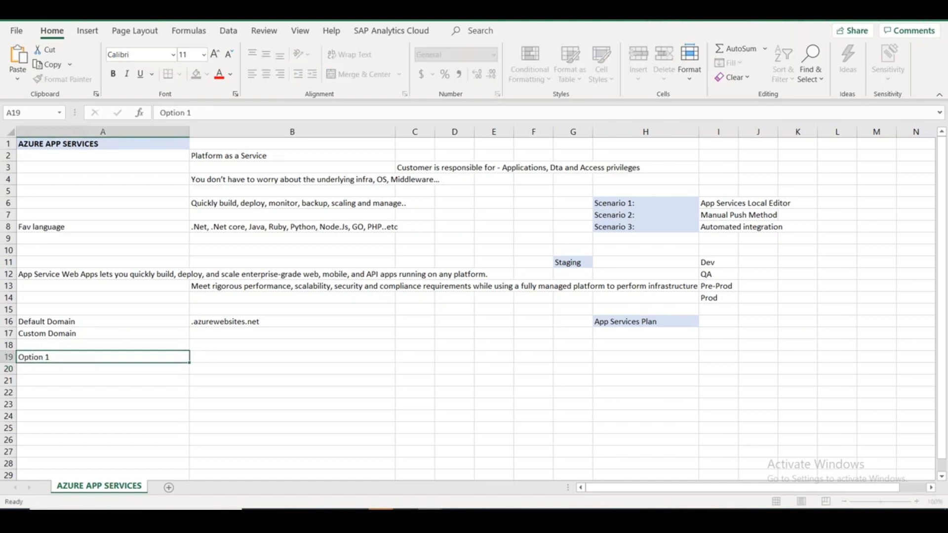
{"action": "key", "text": "Tab"}
{"action": "type", "text": "Code"}
{"action": "key", "text": "Tab"}
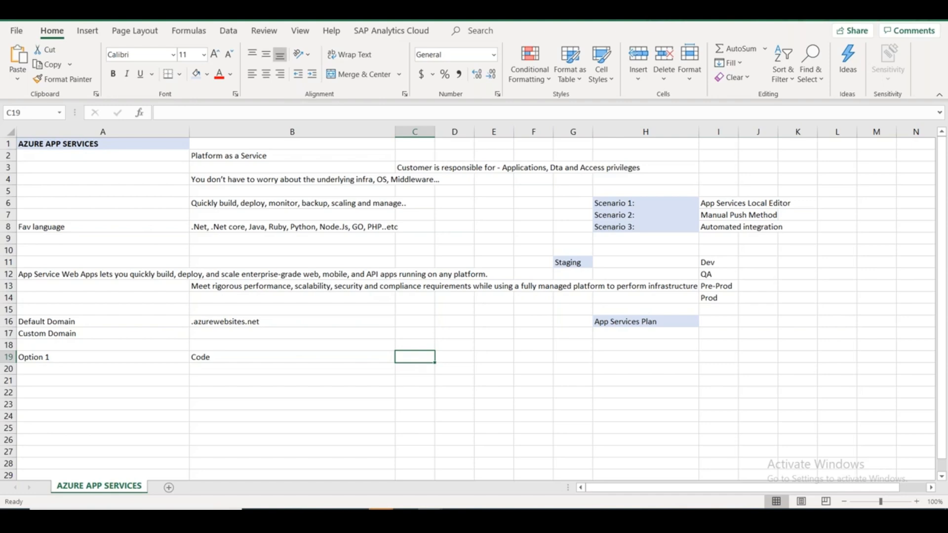
Enter Runtime Environment in C20, then go back to the Azure form.
{"action": "key", "text": "Down"}
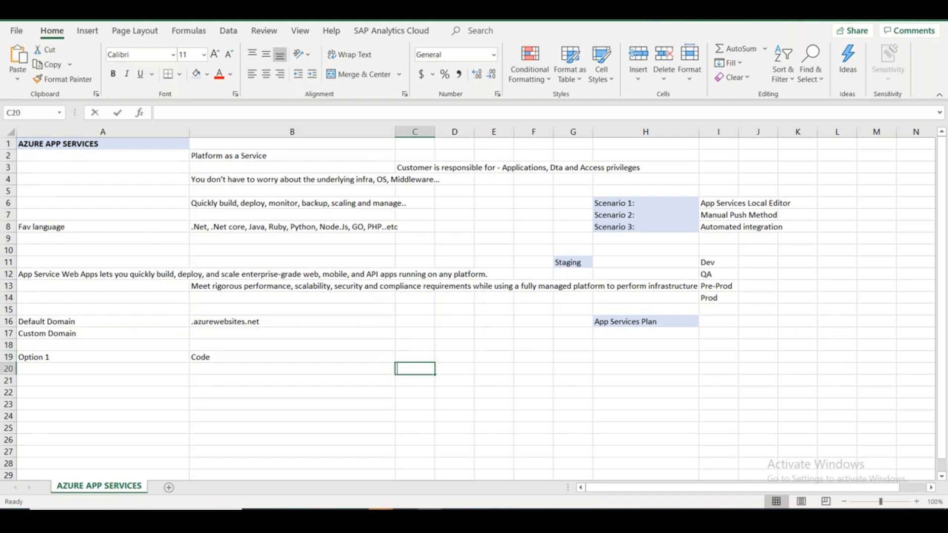
{"action": "type", "text": "Runtime Environment"}
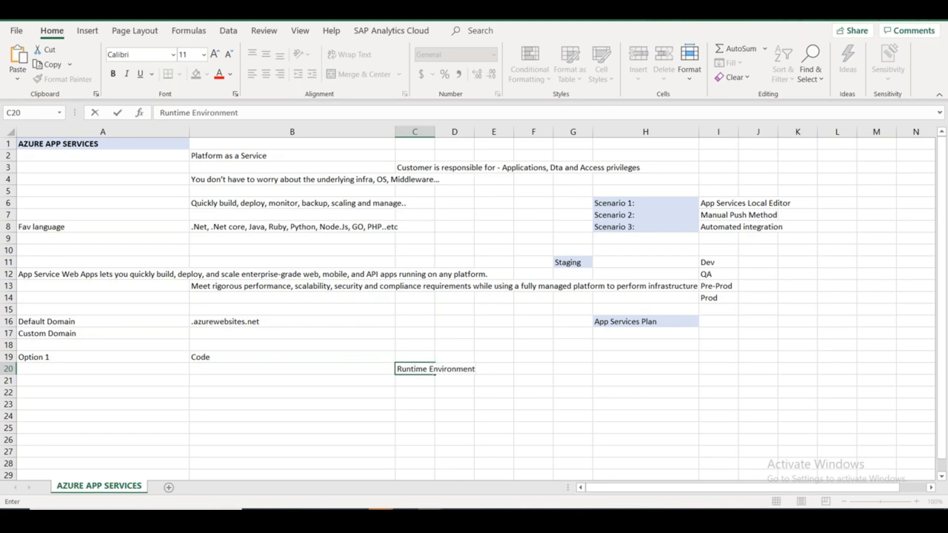
{"action": "key", "text": "alt+Tab"}
{"action": "left_click", "coordinate": [291, 324]}
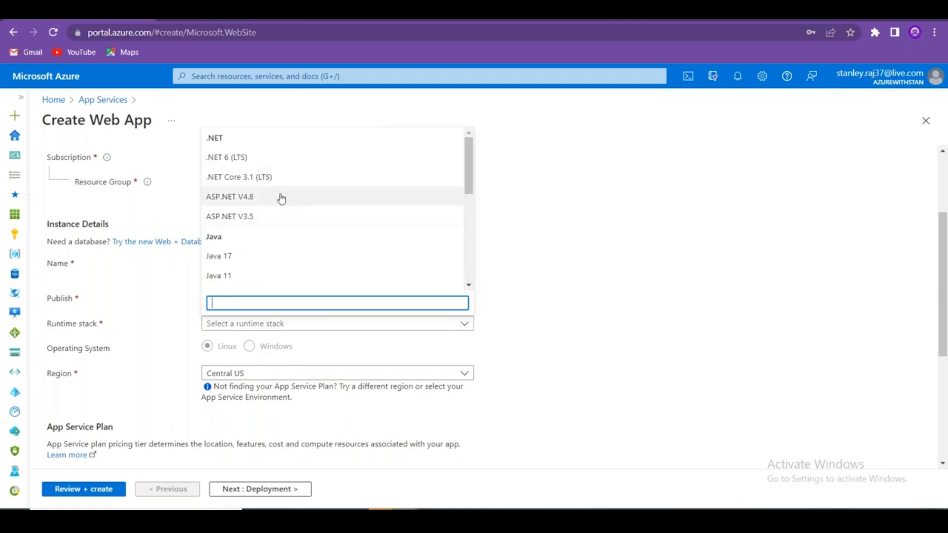
Scroll the runtime stack list and pick ASP.NET V4.8.
{"action": "left_click_drag", "start_coordinate": [469, 170], "coordinate": [469, 275]}
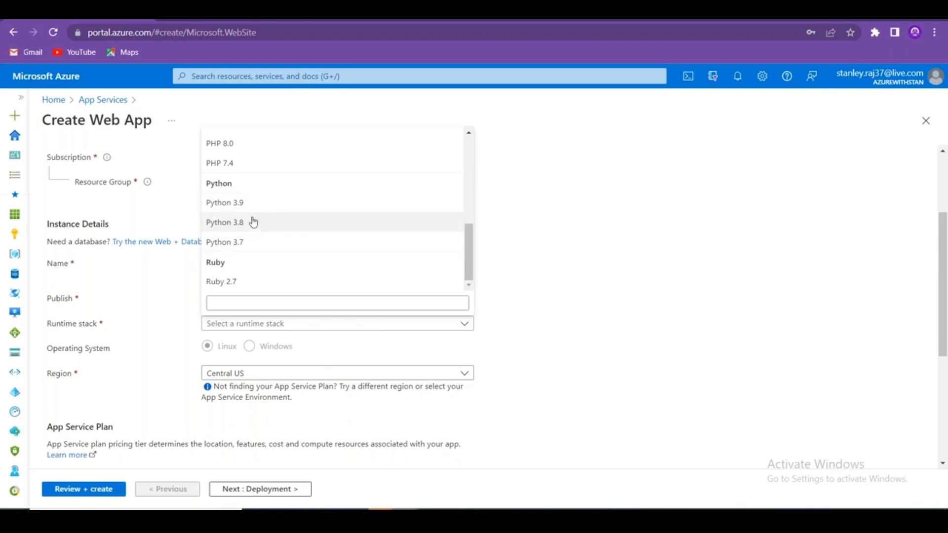
{"action": "left_click_drag", "start_coordinate": [471, 271], "coordinate": [459, 151]}
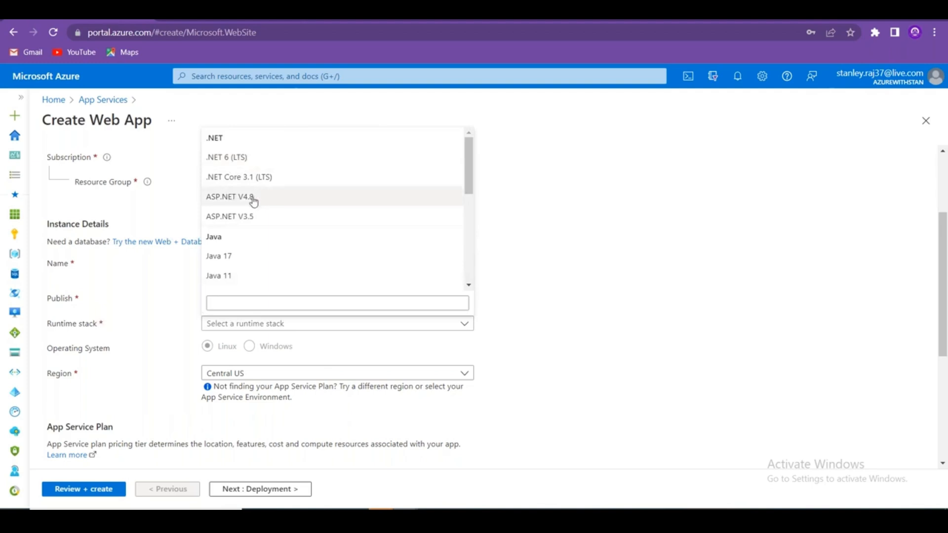
{"action": "left_click", "coordinate": [252, 199]}
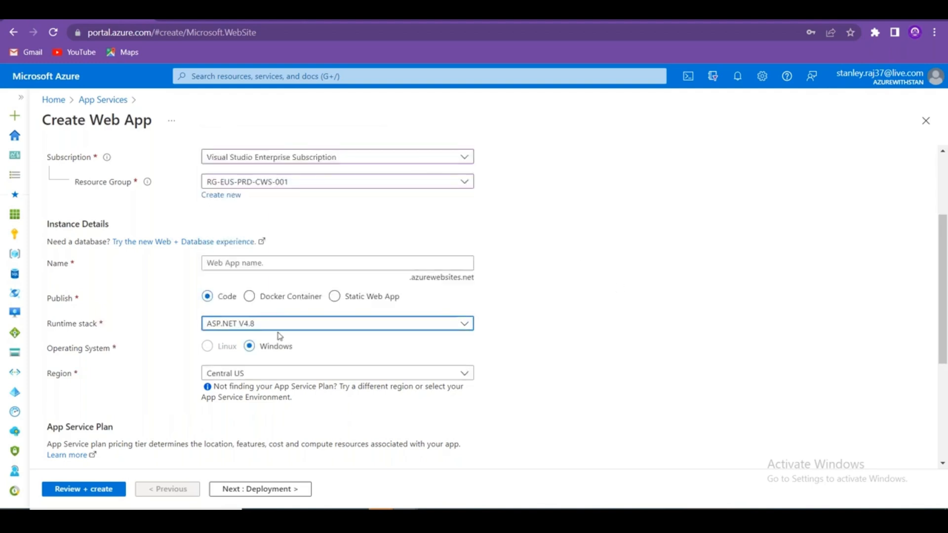
Record Runtime stack in cell B20 of the notes.
{"action": "left_click_drag", "start_coordinate": [298, 349], "coordinate": [261, 352]}
{"action": "key", "text": "alt+Tab"}
{"action": "left_click", "coordinate": [336, 368]}
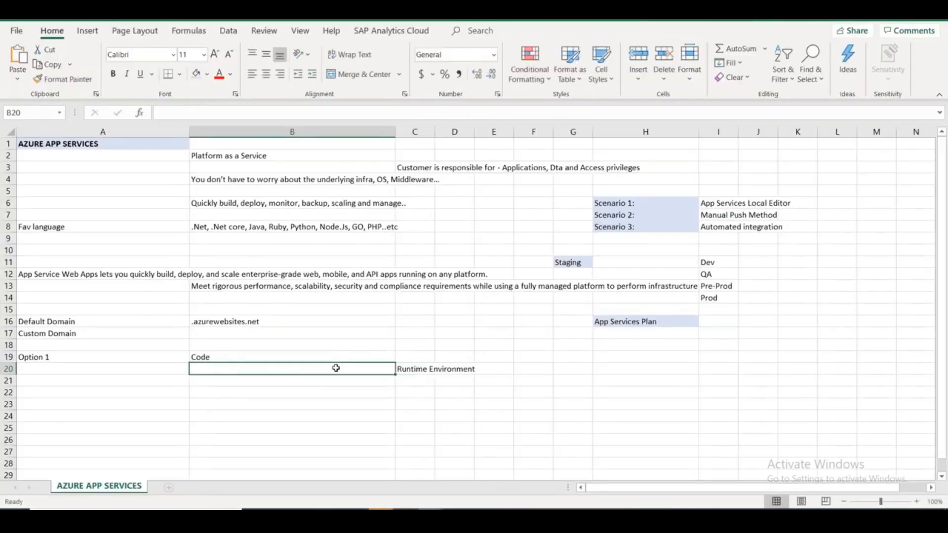
{"action": "type", "text": "Runstime stack"}
{"action": "key", "text": "ctrl+Return"}
Enter Operating System in B21 and Windows in C21.
{"action": "key", "text": "Return"}
{"action": "type", "text": "Operating System"}
{"action": "key", "text": "Tab"}
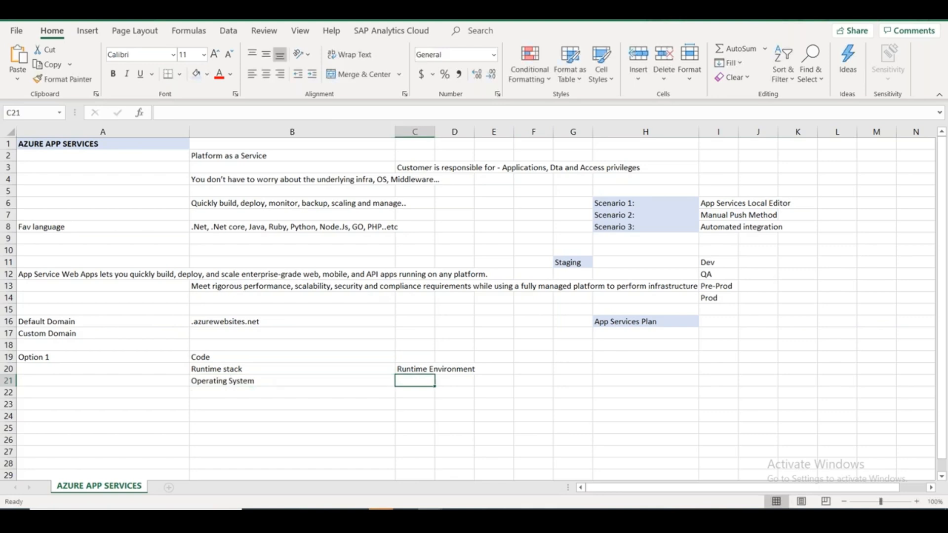
{"action": "type", "text": "Windows"}
{"action": "key", "text": "Tab"}
Type Linux in D21, then try Python 3.8 as the runtime stack.
{"action": "type", "text": "Linux"}
{"action": "key", "text": "alt+Tab"}
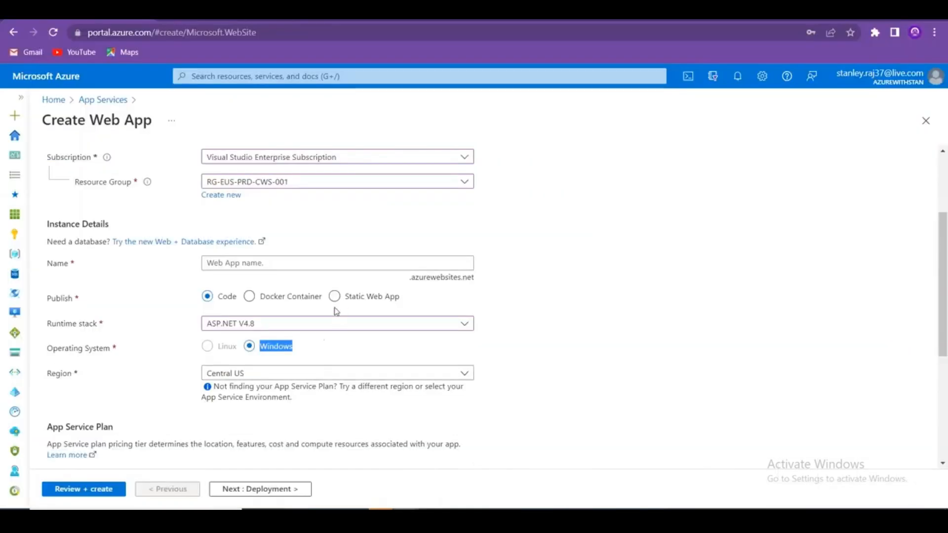
{"action": "left_click", "coordinate": [335, 326]}
{"action": "left_click_drag", "start_coordinate": [469, 192], "coordinate": [469, 262]}
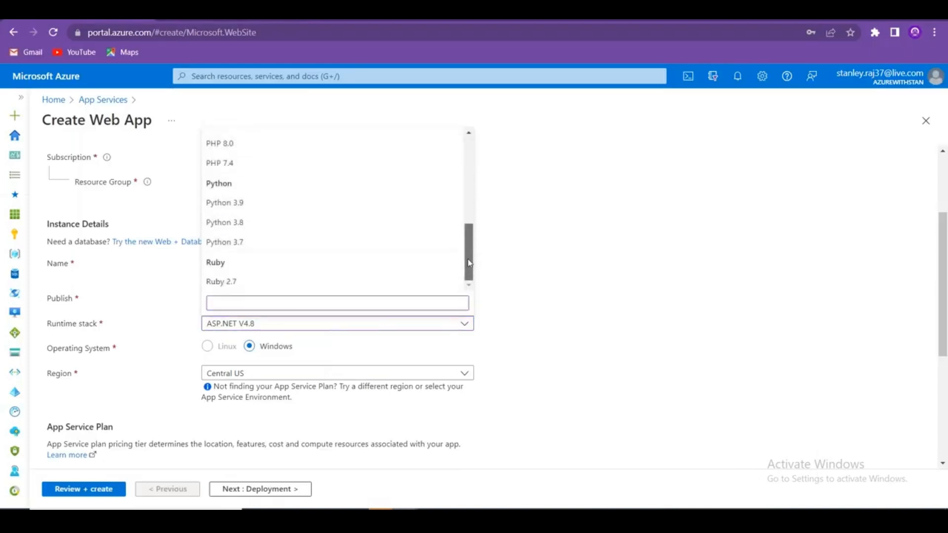
{"action": "left_click", "coordinate": [245, 222]}
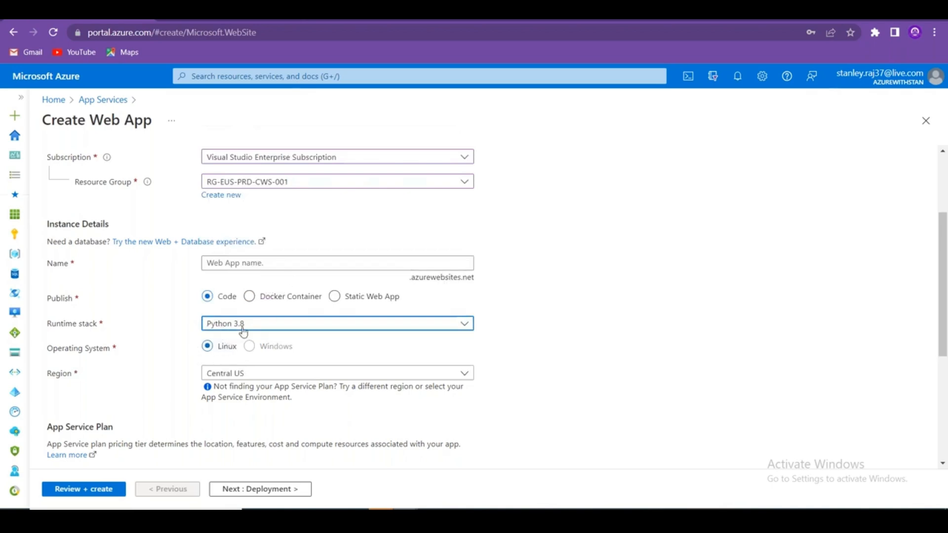
Try PHP 8.0 and .NET Core 3.1 (LTS), toggling the OS to Linux and back to Windows.
{"action": "left_click", "coordinate": [284, 327]}
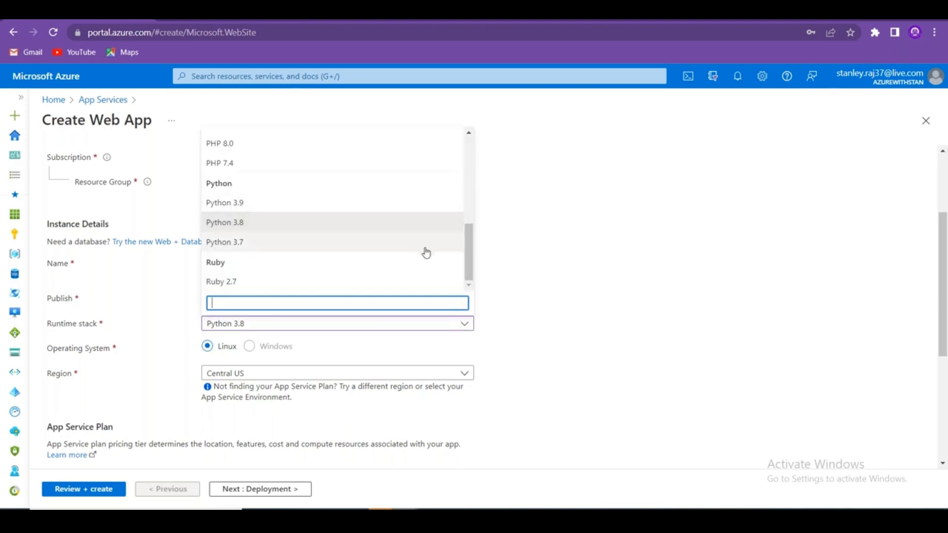
{"action": "left_click_drag", "start_coordinate": [464, 257], "coordinate": [469, 232]}
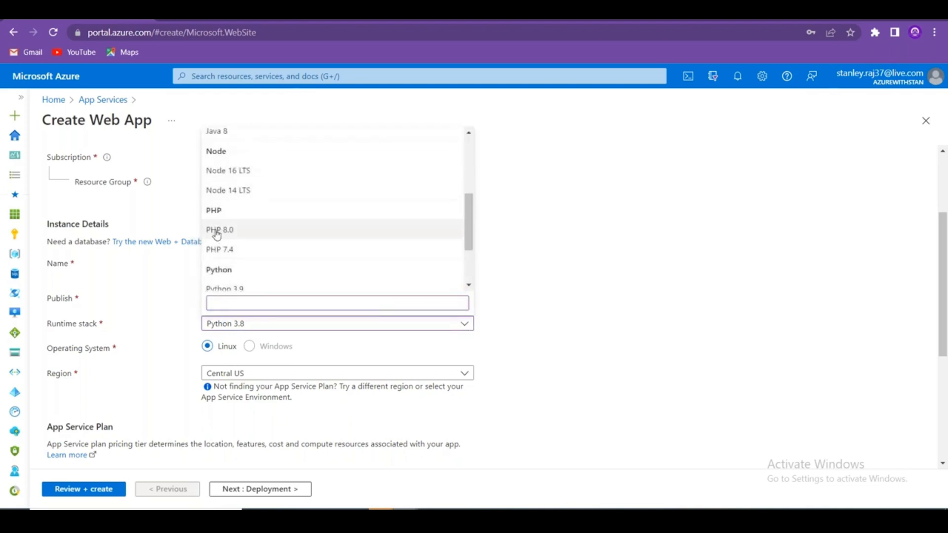
{"action": "left_click", "coordinate": [237, 230]}
{"action": "left_click", "coordinate": [327, 325]}
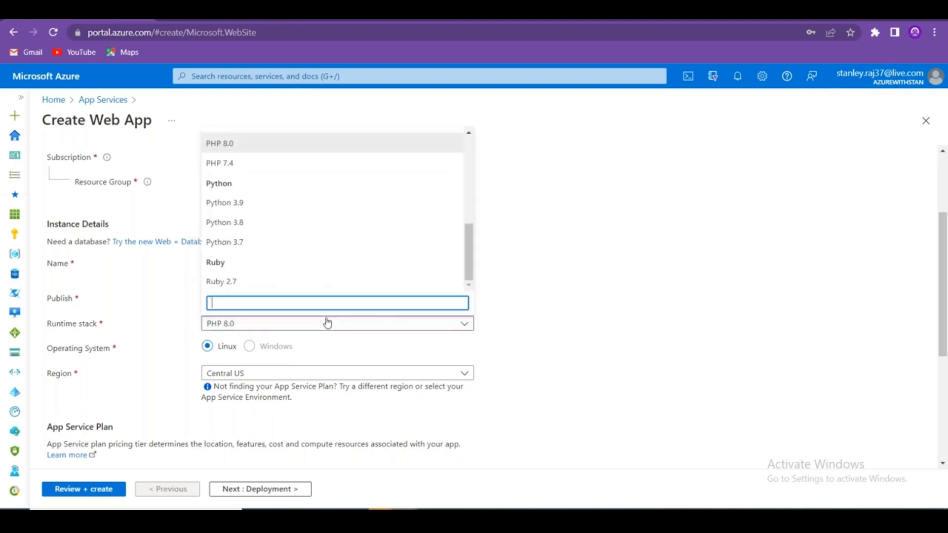
{"action": "left_click_drag", "start_coordinate": [465, 260], "coordinate": [468, 172]}
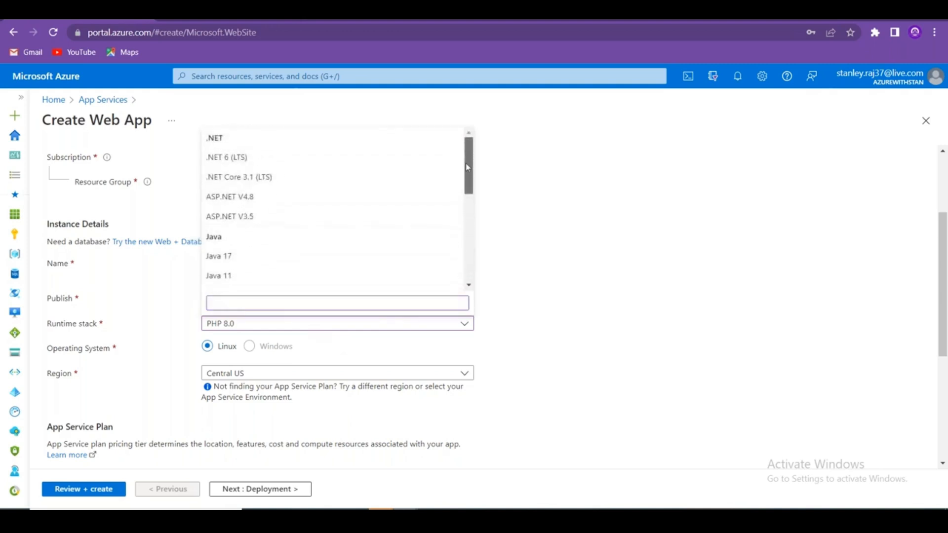
{"action": "left_click", "coordinate": [271, 177]}
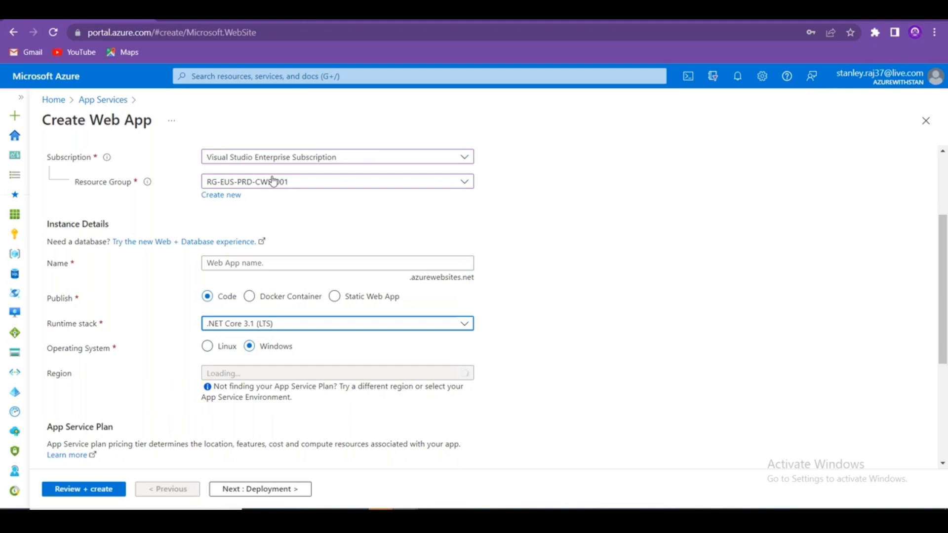
{"action": "left_click", "coordinate": [208, 349]}
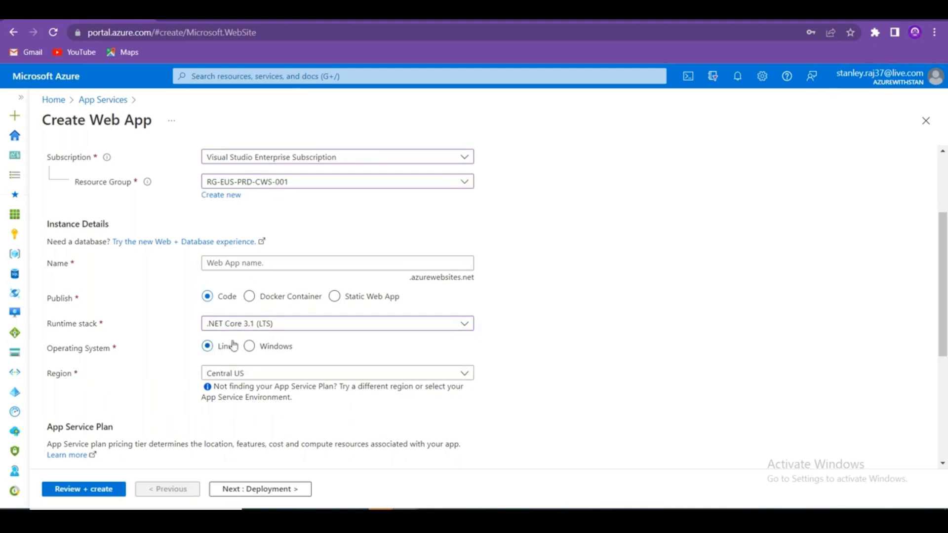
{"action": "left_click", "coordinate": [249, 348]}
Settle on Ruby 2.7 as the runtime stack and close the list.
{"action": "left_click", "coordinate": [289, 330]}
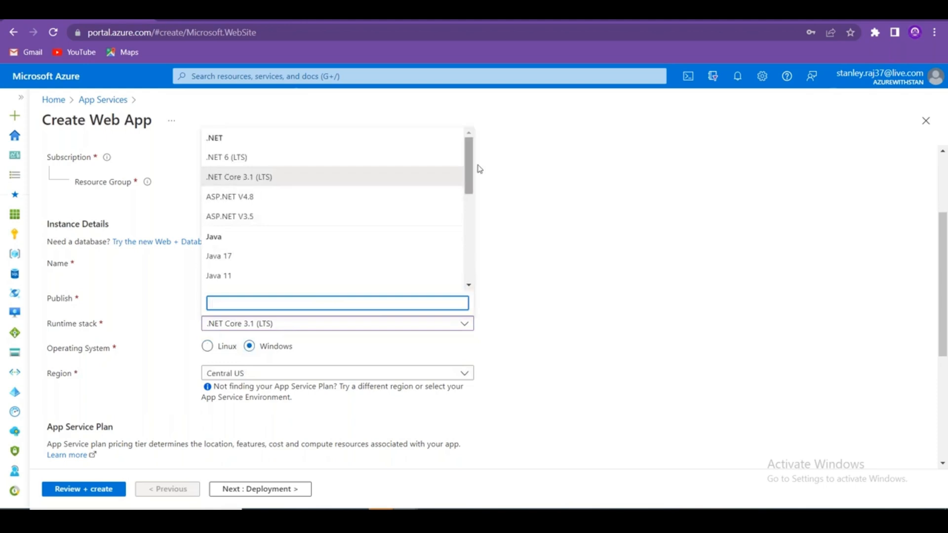
{"action": "left_click_drag", "start_coordinate": [474, 173], "coordinate": [471, 277]}
{"action": "left_click", "coordinate": [279, 283]}
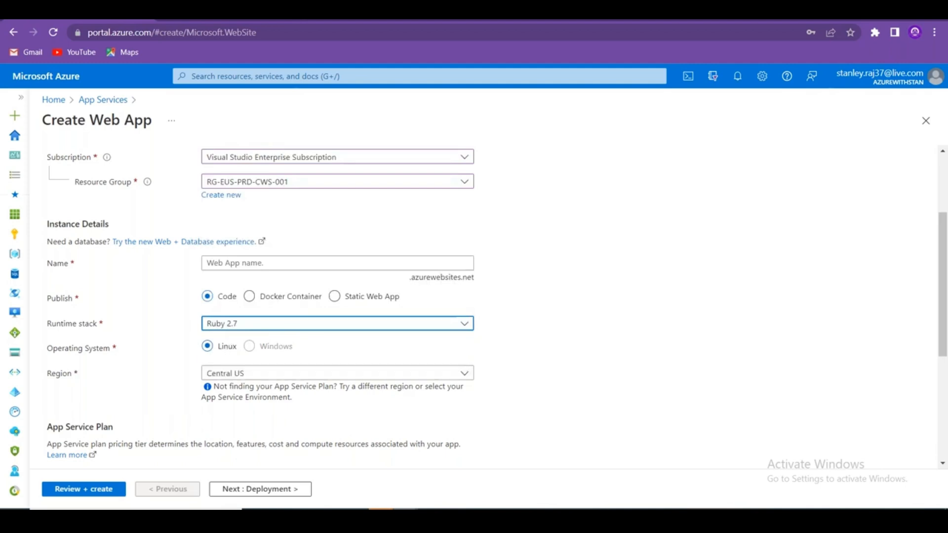
{"action": "left_click", "coordinate": [313, 323]}
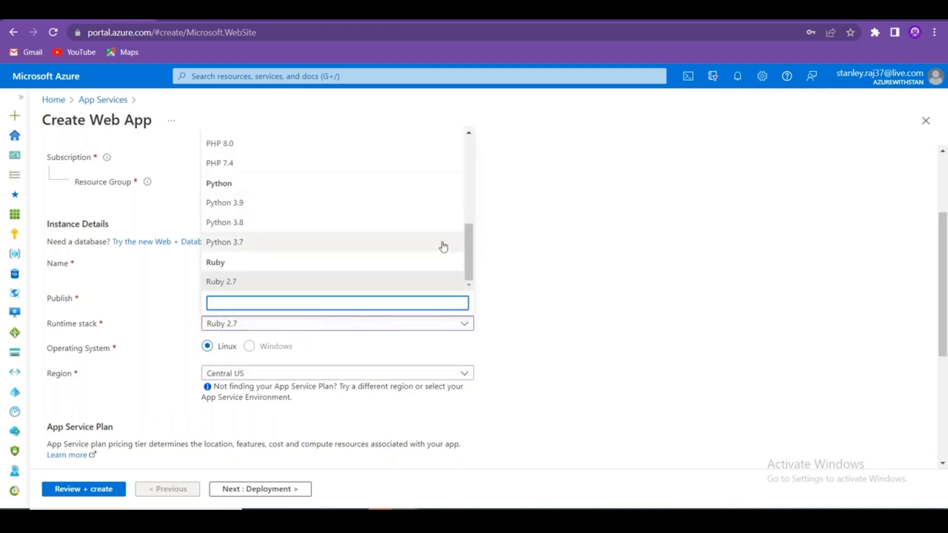
{"action": "left_click_drag", "start_coordinate": [469, 251], "coordinate": [469, 223]}
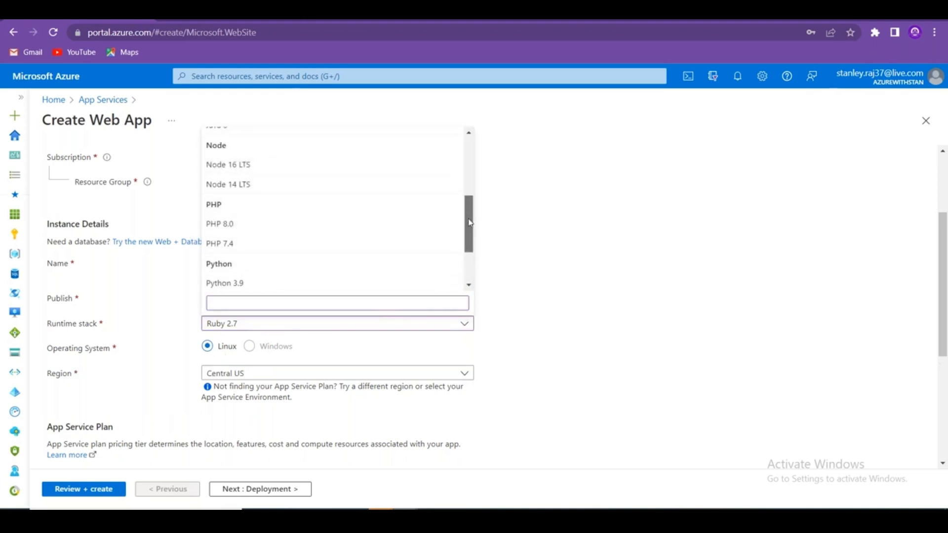
{"action": "left_click", "coordinate": [657, 299]}
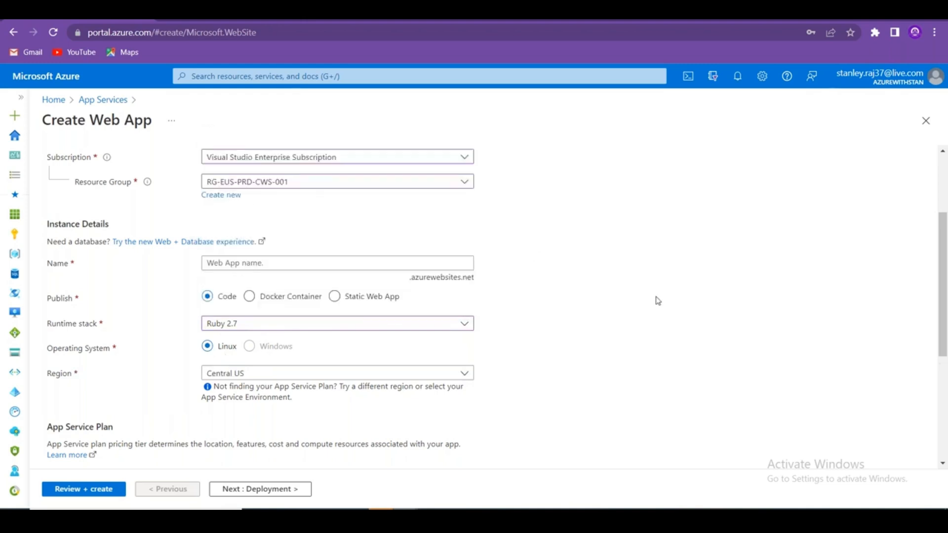
Commit Linux in D21 of the Excel notes and return to the Azure form.
{"action": "key", "text": "alt+Tab"}
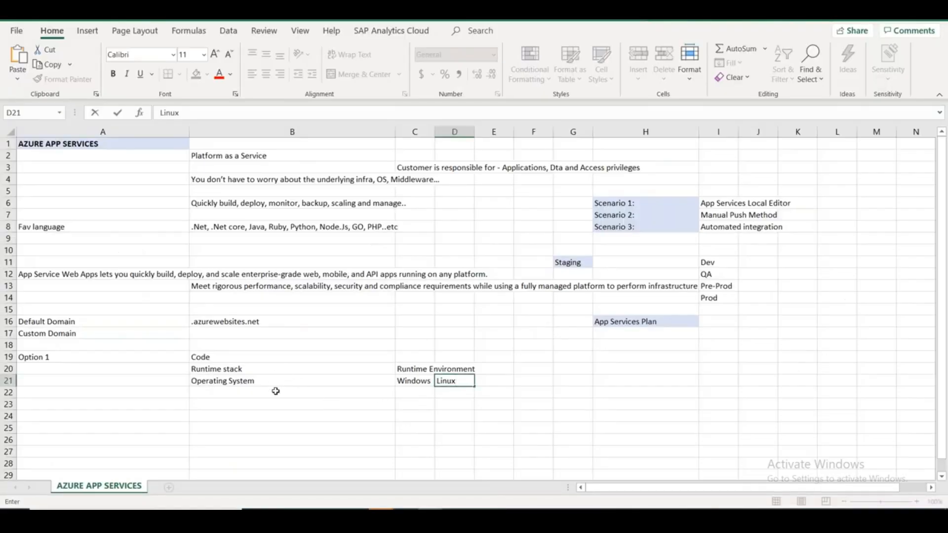
{"action": "left_click", "coordinate": [276, 390]}
{"action": "key", "text": "alt+Tab"}
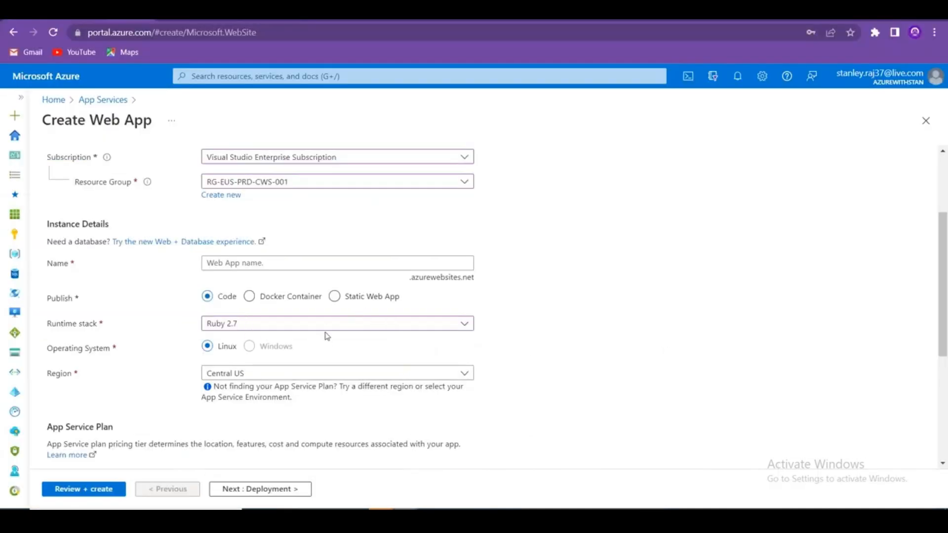
Browse the runtime stack choices again and keep Ruby 2.7.
{"action": "left_click", "coordinate": [311, 327]}
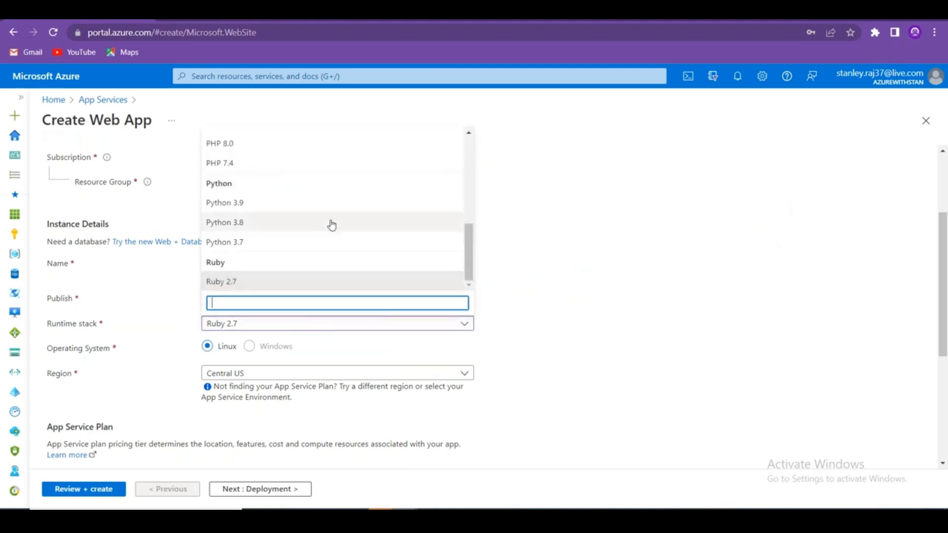
{"action": "left_click_drag", "start_coordinate": [473, 259], "coordinate": [493, 255]}
{"action": "left_click", "coordinate": [353, 281]}
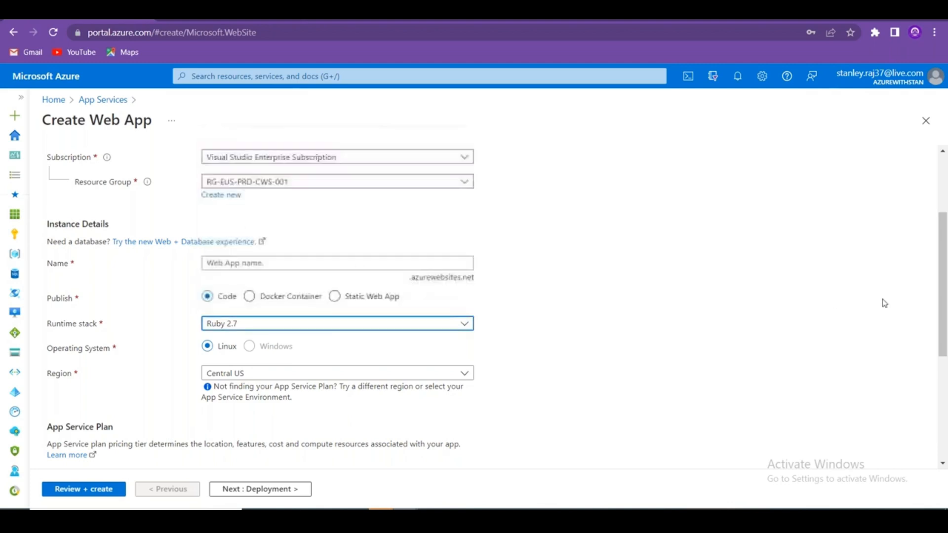
{"action": "mouse_move", "coordinate": [945, 291]}
{"action": "left_mouse_down"}
{"action": "mouse_move", "coordinate": [945, 394]}
{"action": "mouse_move", "coordinate": [946, 309]}
{"action": "left_mouse_up"}
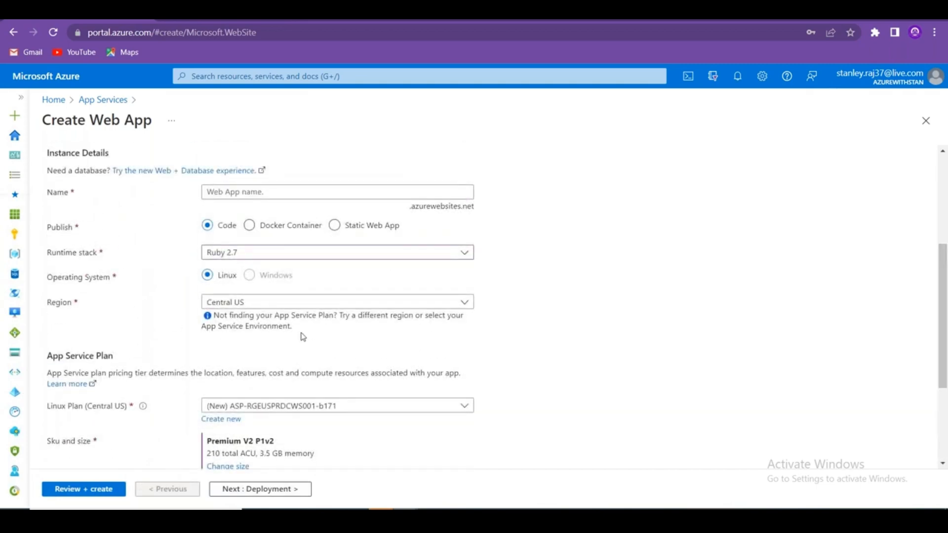
Enter 'Region' in cell B22 of the Excel notes, then return to Azure.
{"action": "key", "text": "alt+Tab"}
{"action": "left_click", "coordinate": [193, 392]}
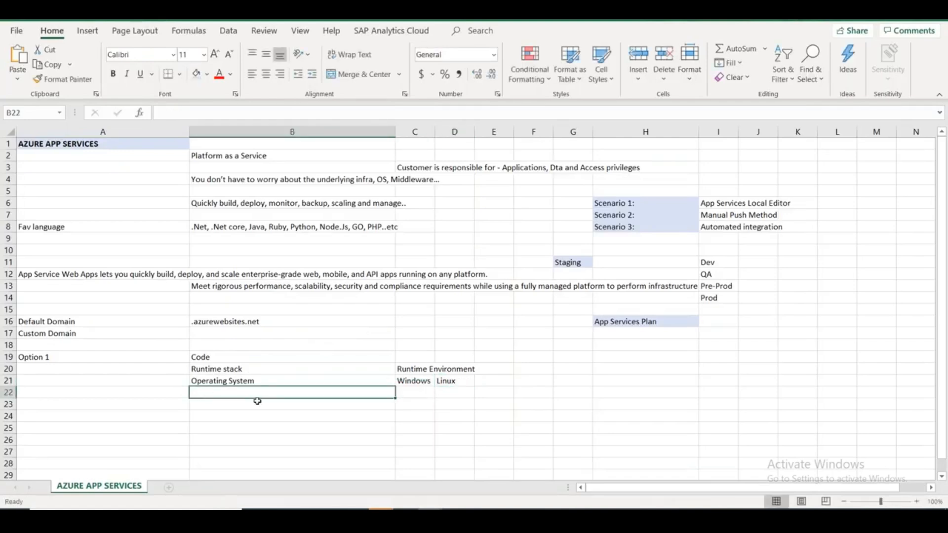
{"action": "type", "text": "Region"}
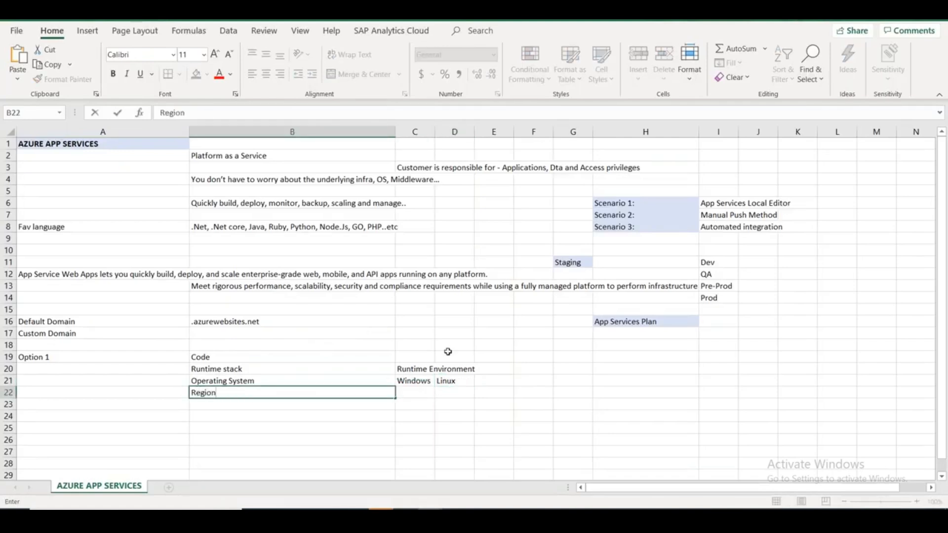
{"action": "left_click", "coordinate": [420, 395]}
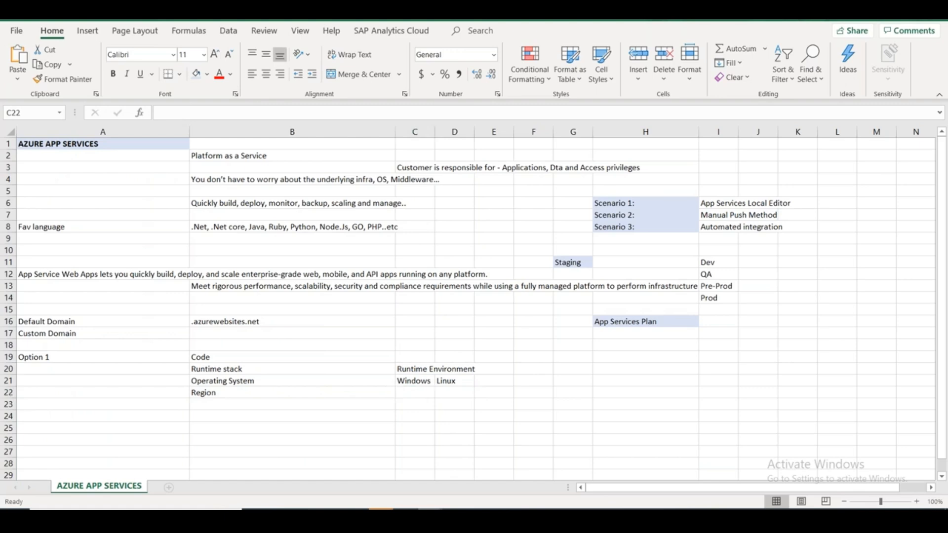
{"action": "key", "text": "alt+Tab"}
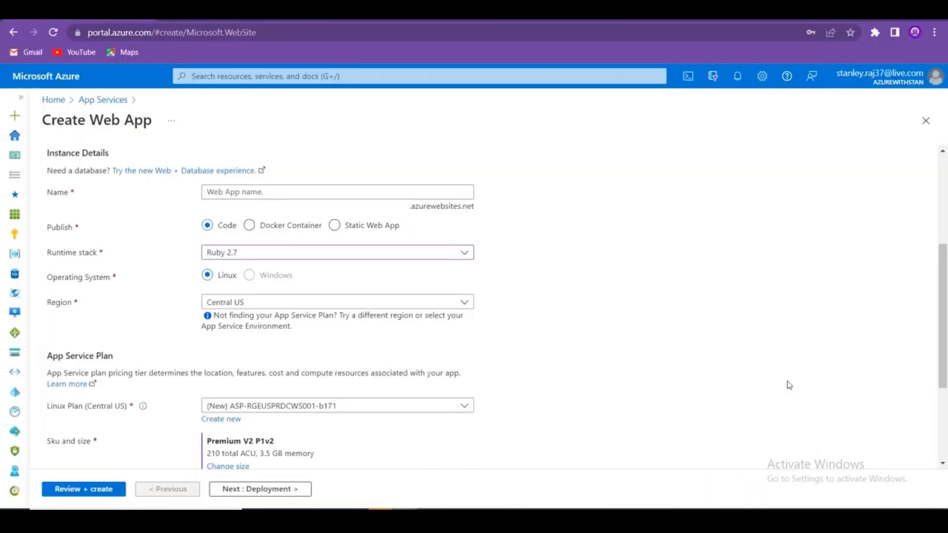
Change the region to East US and copy the App Service plan description sentence.
{"action": "left_click", "coordinate": [271, 301]}
{"action": "left_click", "coordinate": [254, 363]}
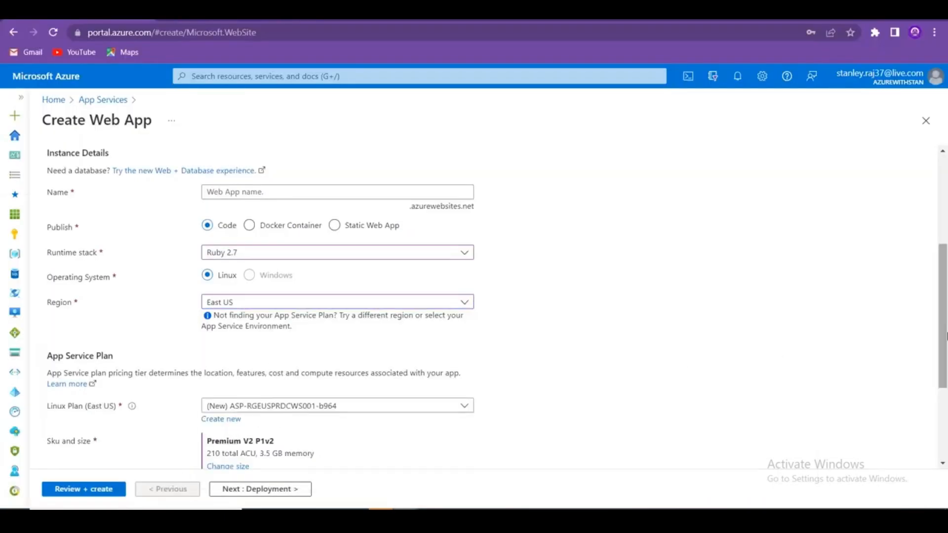
{"action": "scroll", "coordinate": [943, 343], "scroll_direction": "down", "scroll_amount": 3}
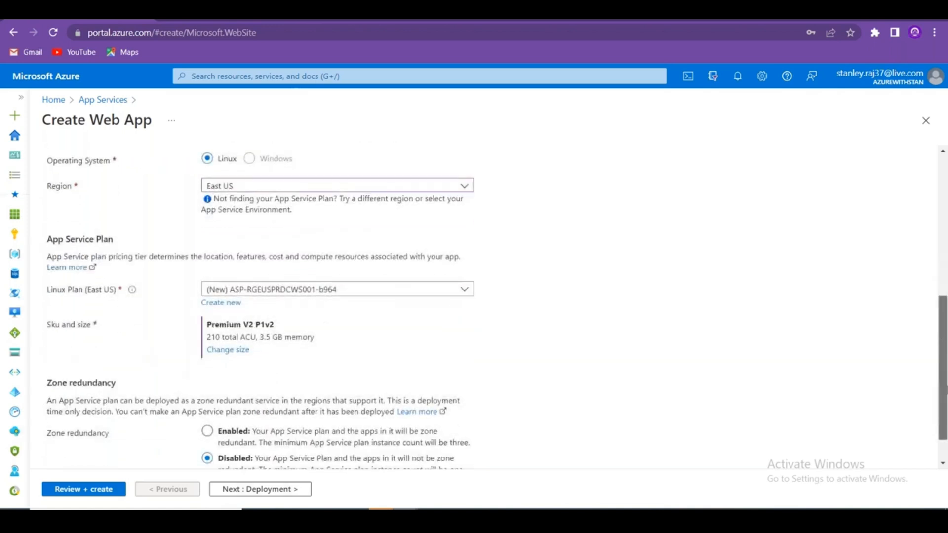
{"action": "left_click_drag", "start_coordinate": [48, 254], "coordinate": [465, 265]}
{"action": "key", "text": "ctrl+c"}
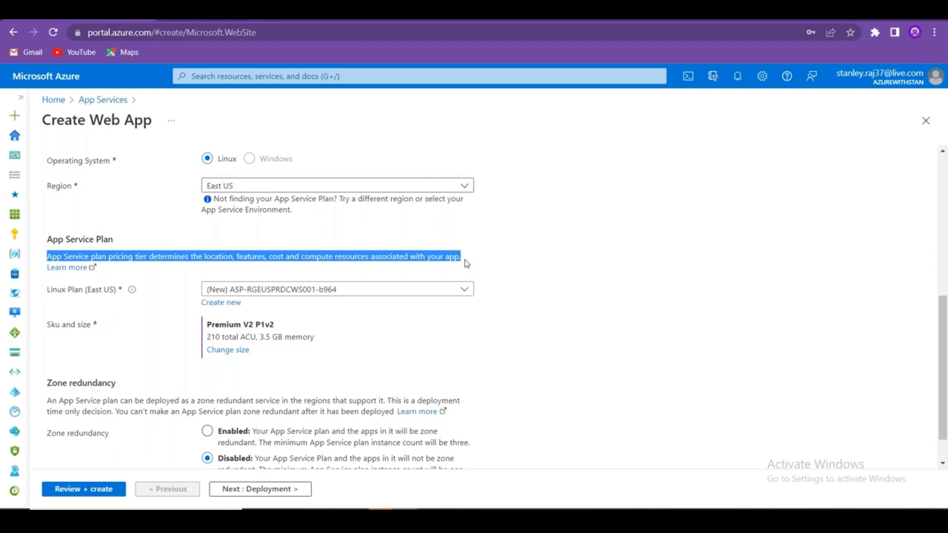
{"action": "key", "text": "alt+Tab"}
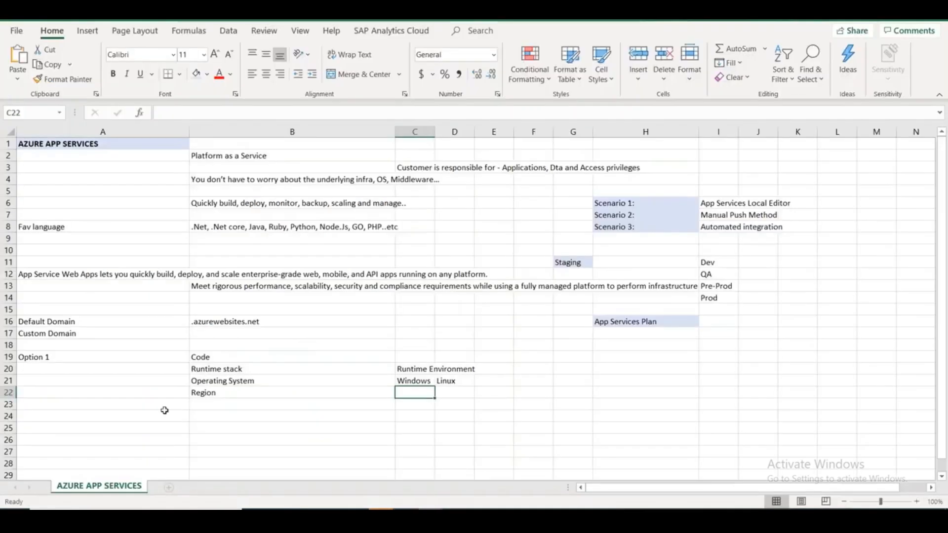
Paste the copied App Service plan description into cell B25.
{"action": "left_click", "coordinate": [126, 430]}
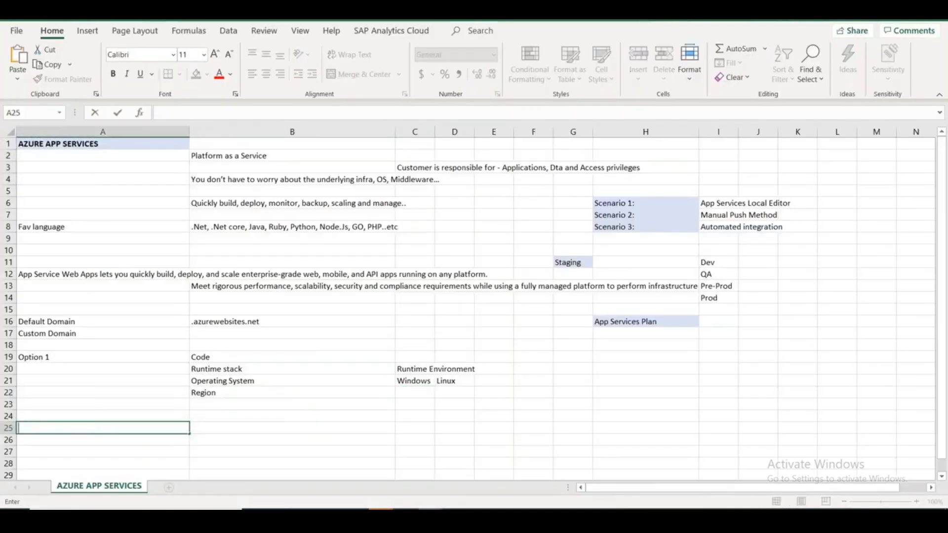
{"action": "double_click", "coordinate": [243, 428]}
{"action": "key", "text": "ctrl+v"}
Label A25 'APP SERVICES PLAN' and bring up the App Service Plan slide in PowerPoint.
{"action": "left_click", "coordinate": [134, 429]}
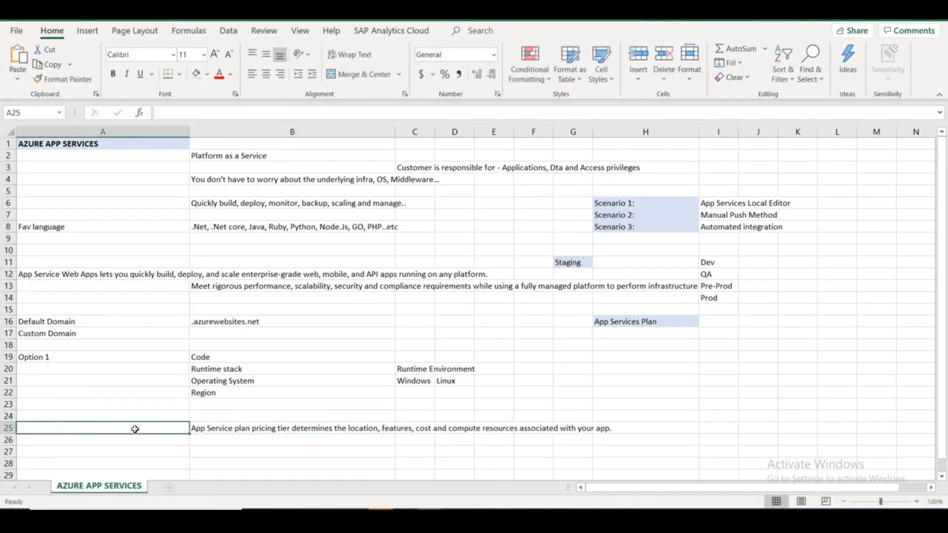
{"action": "type", "text": "APP SERVICES PLAN"}
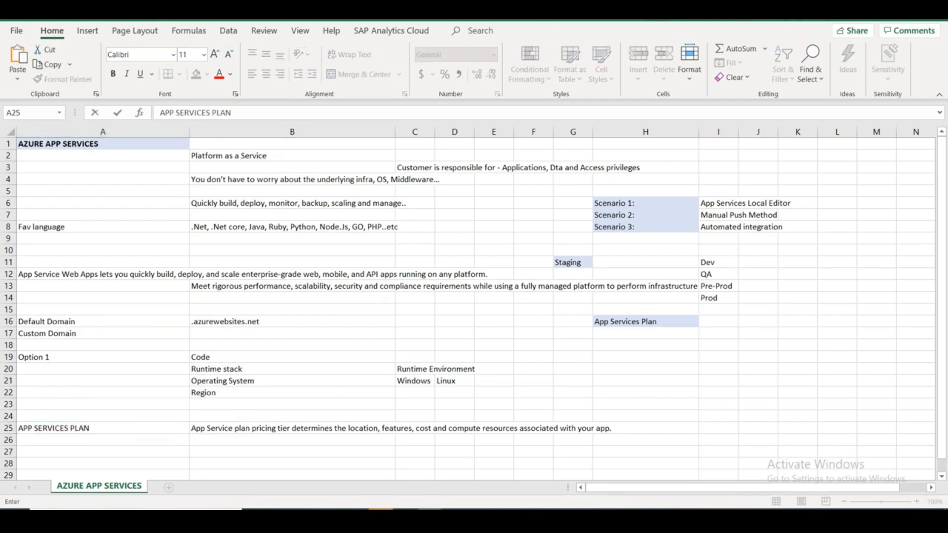
{"action": "key", "text": "alt+Tab"}
{"action": "key", "text": "alt+Tab"}
{"action": "left_click", "coordinate": [83, 402]}
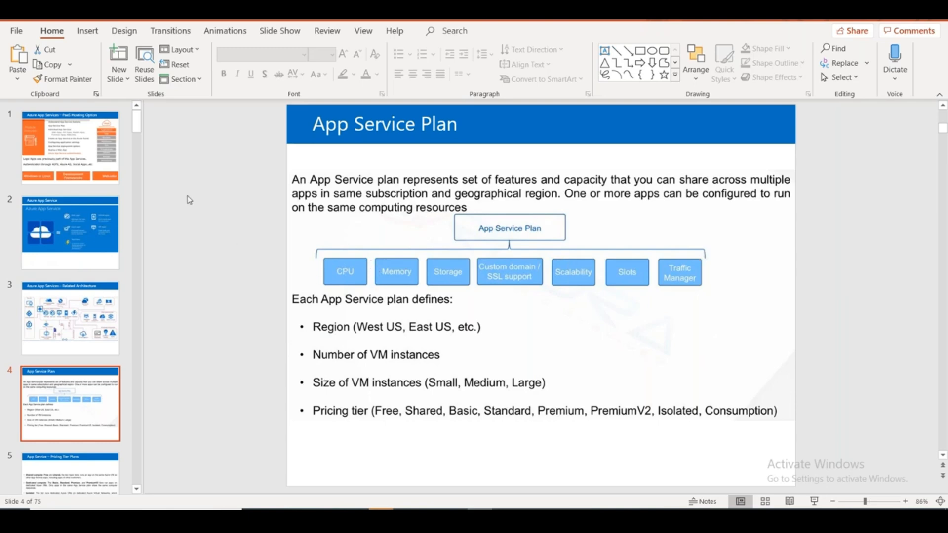
Scroll the slide thumbnail pane down with slide 4, 'App Service Plan', displayed.
{"action": "left_click_drag", "start_coordinate": [138, 125], "coordinate": [139, 138]}
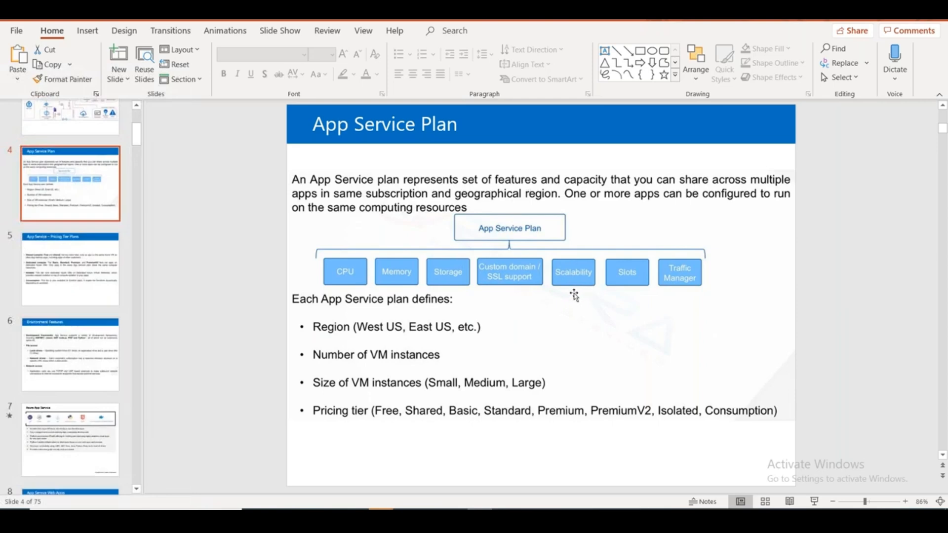
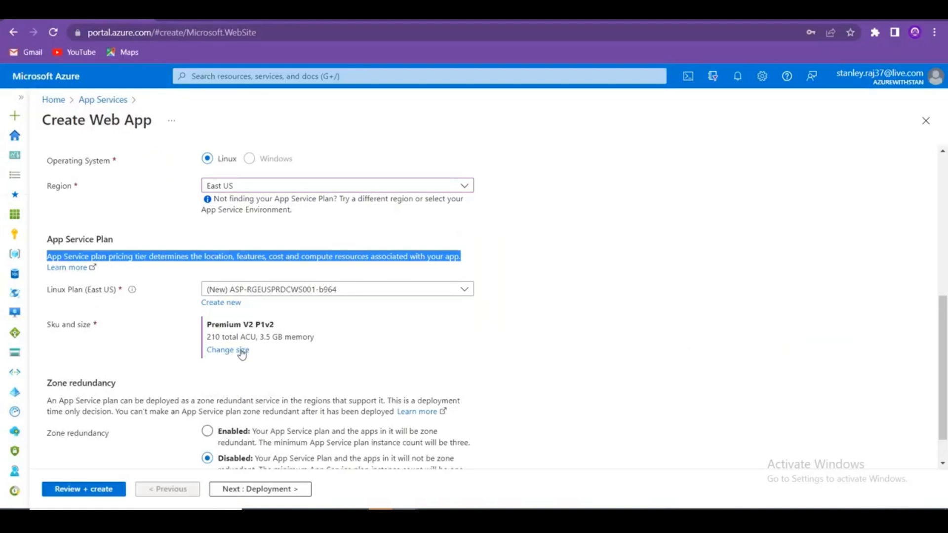
Open the Dev / Test pricing tiers in Spec Picker and highlight the F1 Free tier.
{"action": "left_click", "coordinate": [242, 351]}
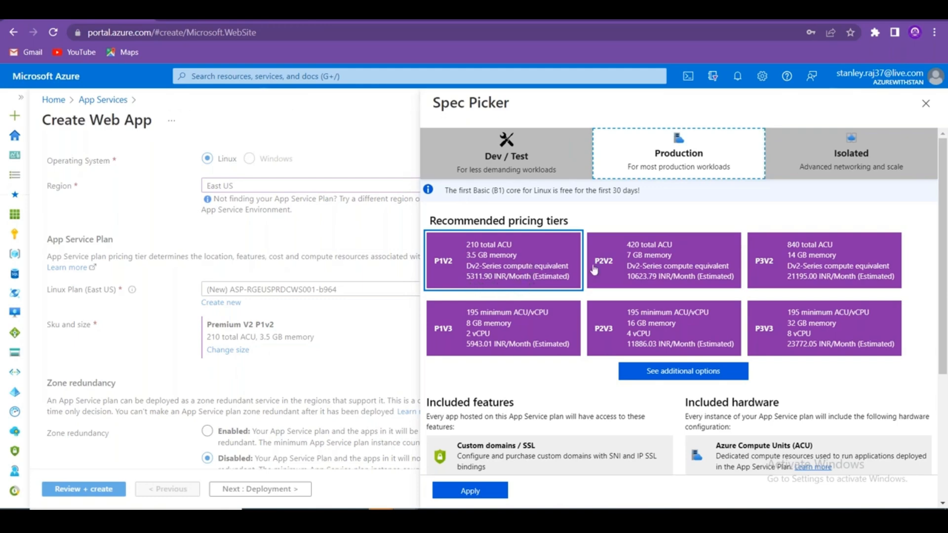
{"action": "left_click", "coordinate": [508, 152]}
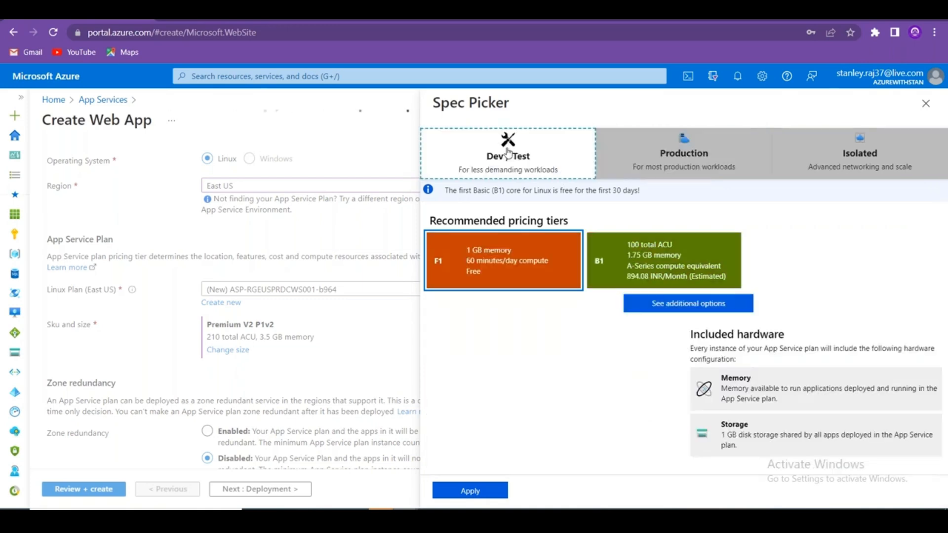
{"action": "left_click", "coordinate": [503, 266]}
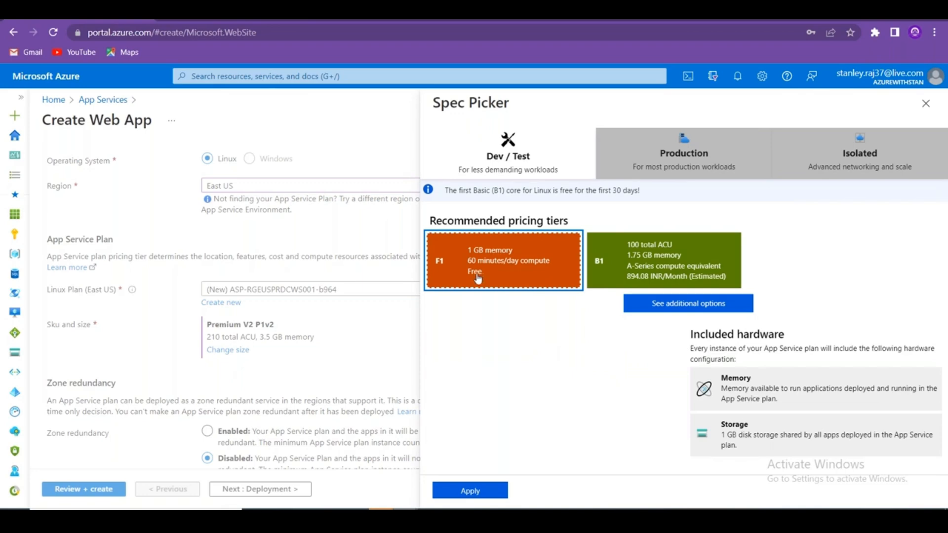
{"action": "left_click_drag", "start_coordinate": [485, 277], "coordinate": [469, 275]}
{"action": "left_click_drag", "start_coordinate": [625, 279], "coordinate": [642, 279]}
Compare the B1 tier's features, then settle on the free F1 tier.
{"action": "left_click", "coordinate": [644, 279]}
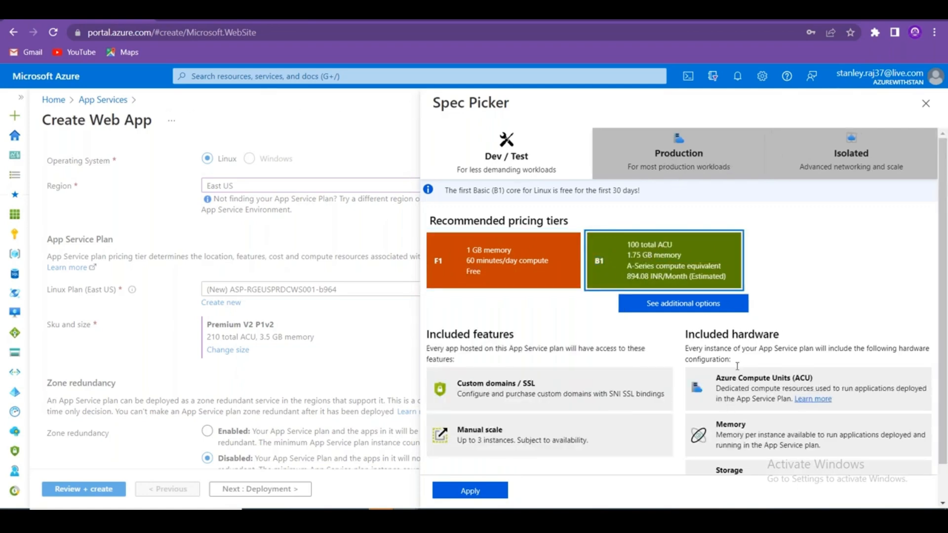
{"action": "left_click", "coordinate": [527, 156]}
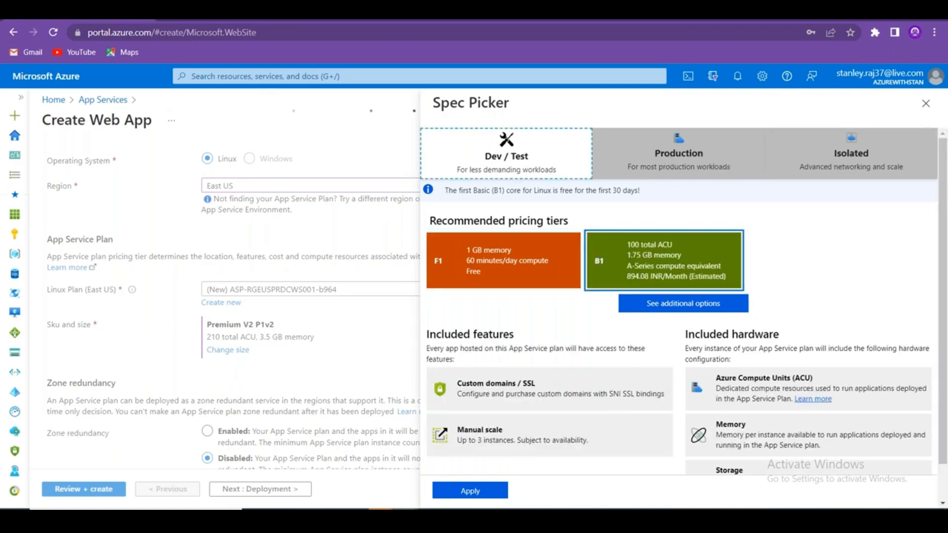
{"action": "left_click_drag", "start_coordinate": [482, 277], "coordinate": [456, 276]}
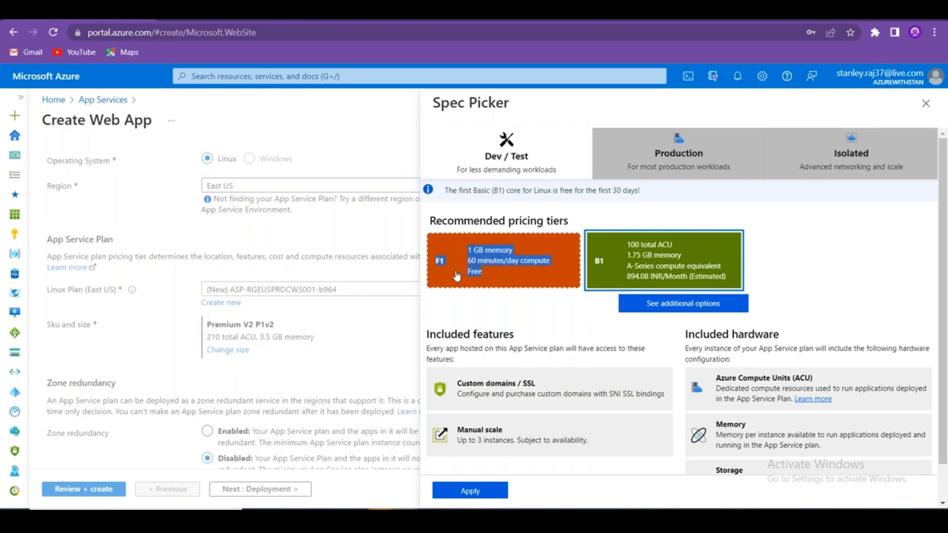
{"action": "left_click", "coordinate": [456, 276]}
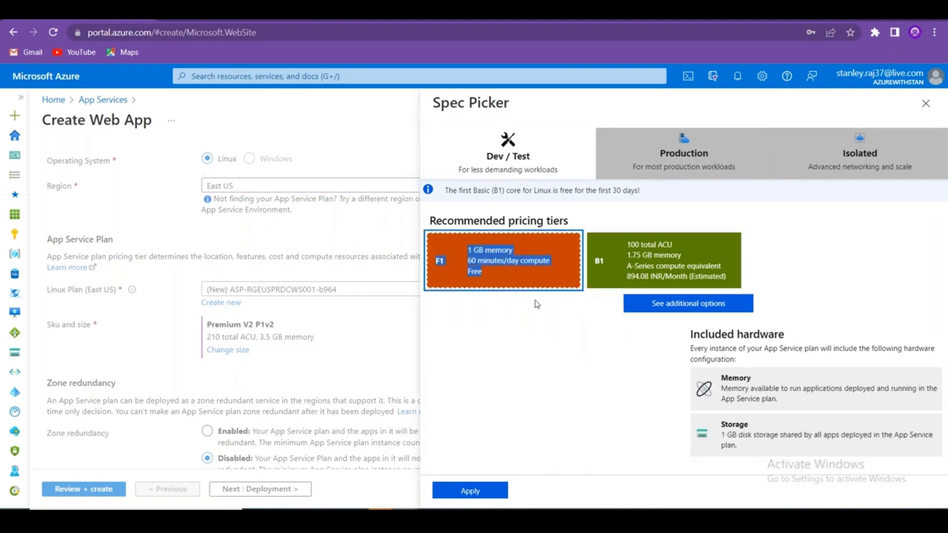
{"action": "key", "text": "alt+Tab"}
{"action": "key", "text": "alt+Tab"}
{"action": "key", "text": "alt+Tab"}
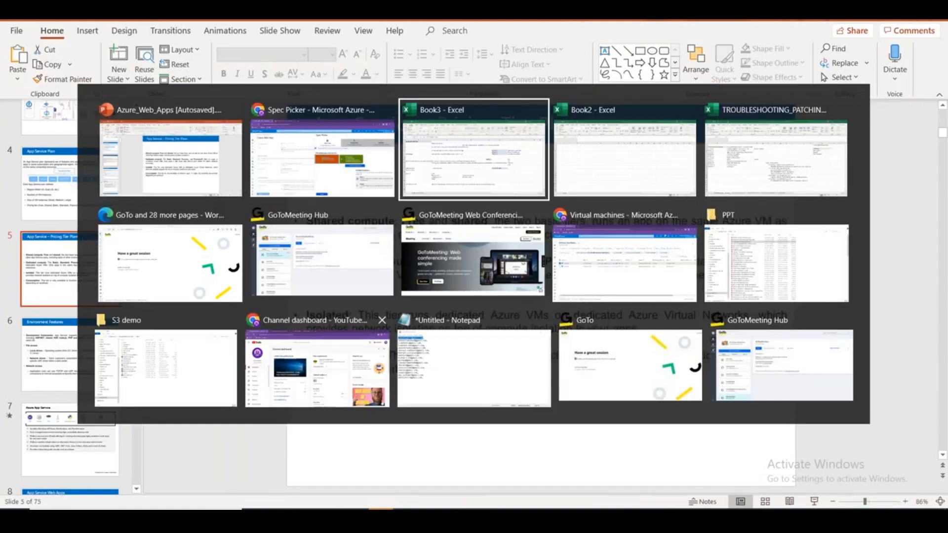
Copy A25:B25 into A1 of a new sheet named 'APP SERVICES PLAN'.
{"action": "left_click", "coordinate": [178, 464]}
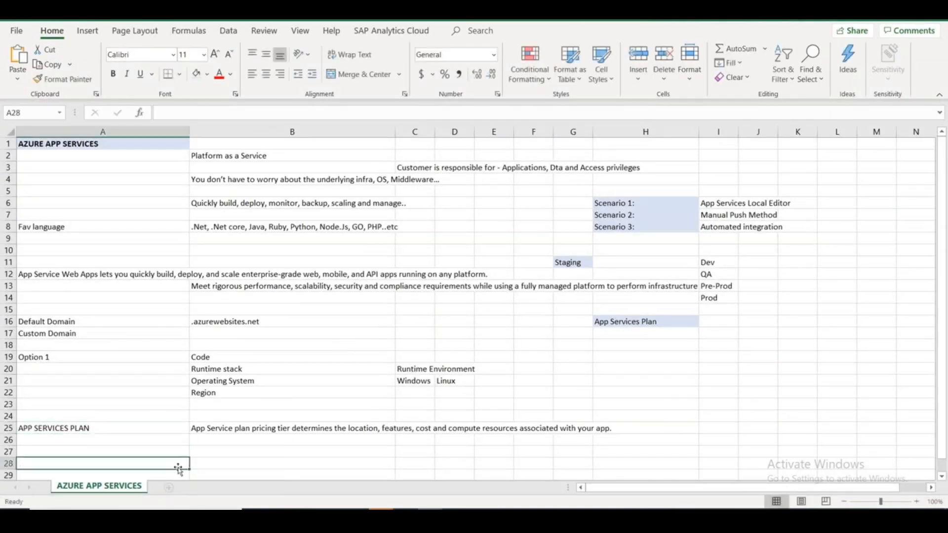
{"action": "left_click_drag", "start_coordinate": [146, 424], "coordinate": [231, 430]}
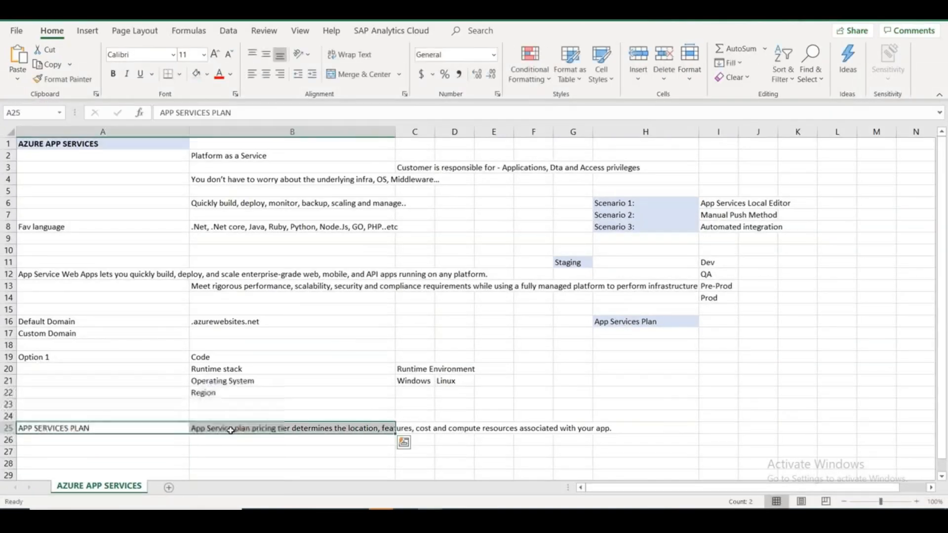
{"action": "key", "text": "ctrl+c"}
{"action": "left_click", "coordinate": [168, 487]}
{"action": "double_click", "coordinate": [158, 486]}
{"action": "type", "text": "A"}
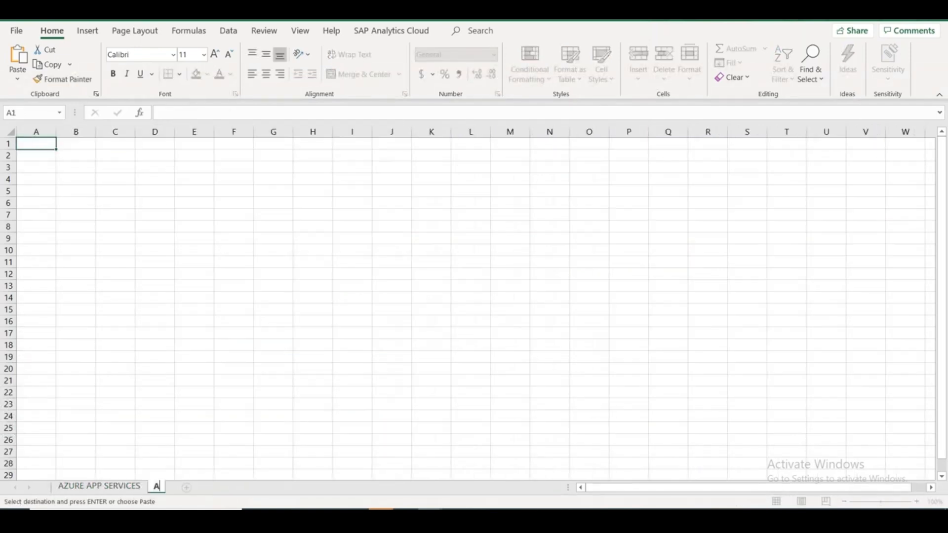
{"action": "type", "text": "PP SERVICES"}
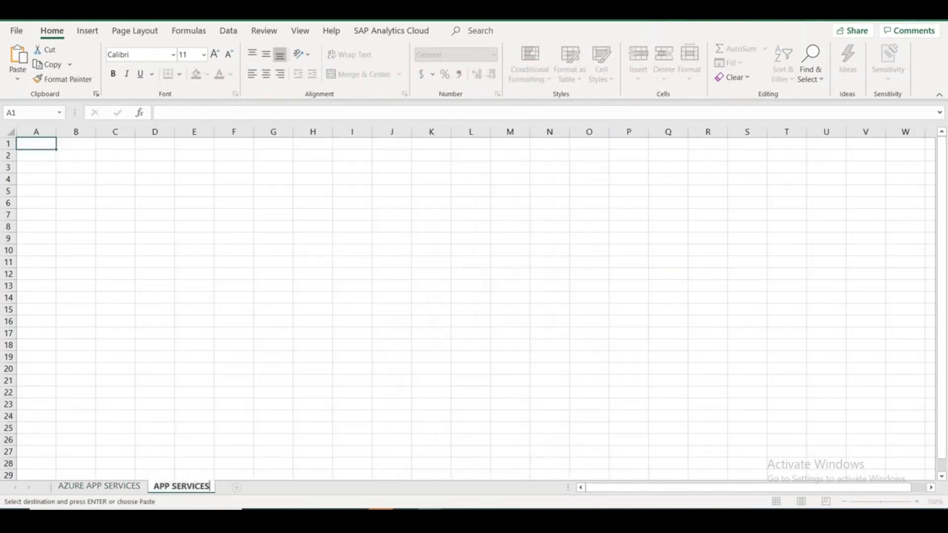
{"action": "type", "text": " PLAN"}
{"action": "left_click", "coordinate": [53, 176]}
{"action": "left_click", "coordinate": [40, 145]}
{"action": "key", "text": "ctrl+v"}
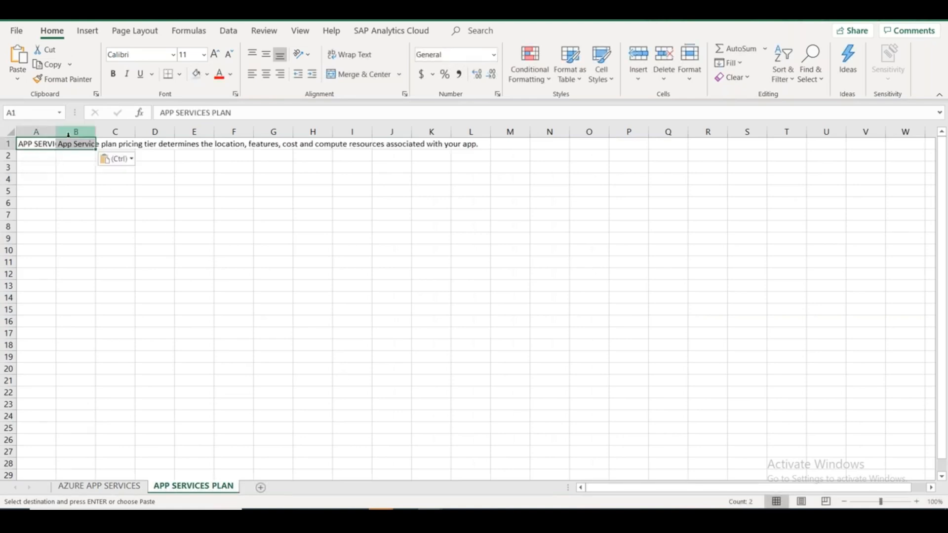
Widen column A and enter the 'Free' heading in B3.
{"action": "left_click", "coordinate": [37, 131]}
{"action": "double_click", "coordinate": [56, 131]}
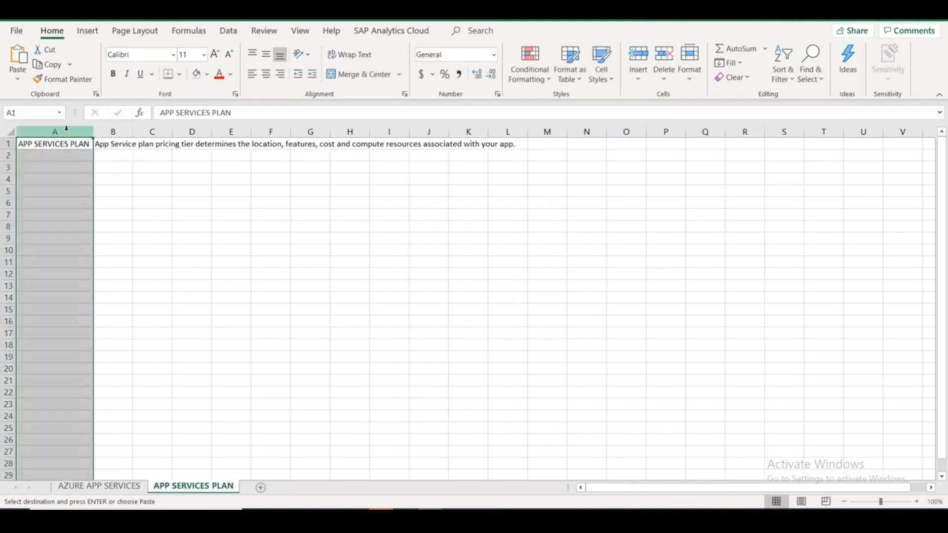
{"action": "left_click_drag", "start_coordinate": [93, 131], "coordinate": [124, 131]}
{"action": "left_click_drag", "start_coordinate": [152, 172], "coordinate": [143, 214]}
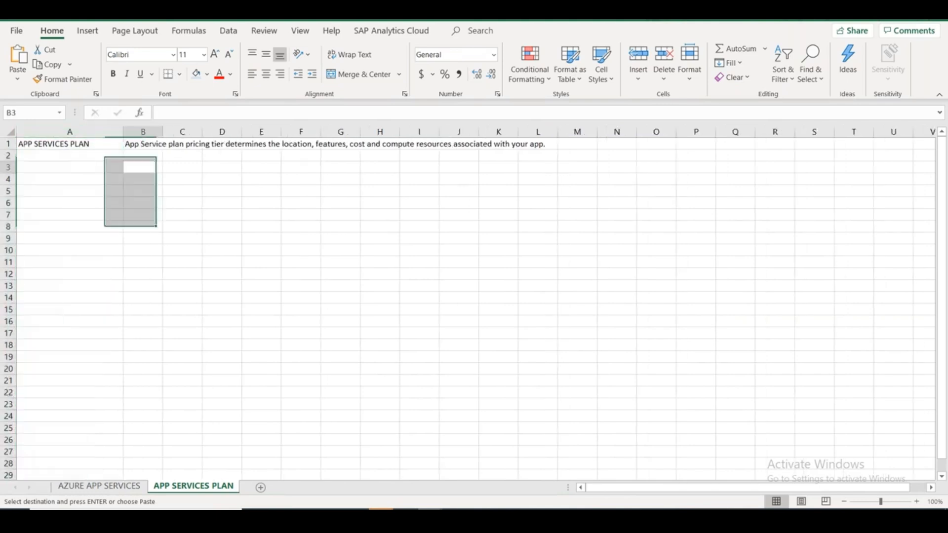
{"action": "left_click", "coordinate": [150, 169]}
{"action": "type", "text": "Free"}
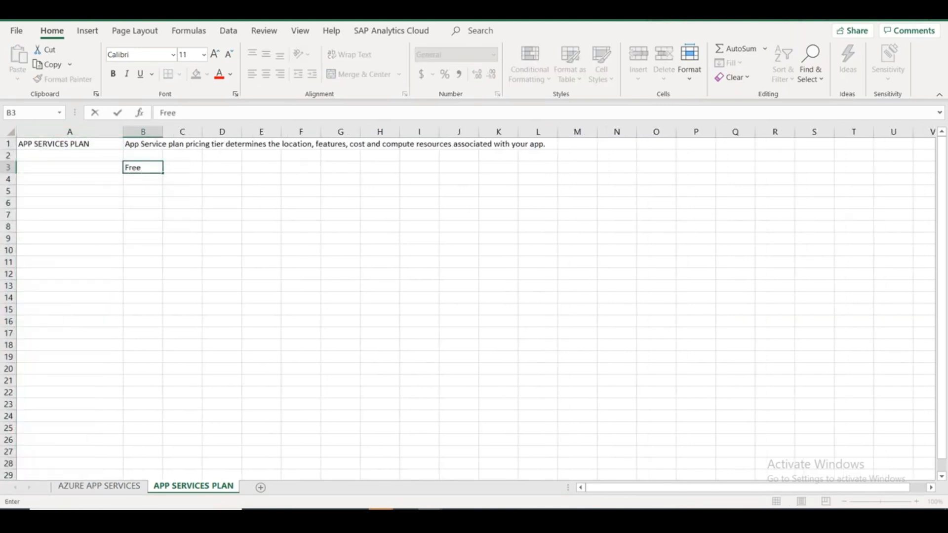
{"action": "key", "text": "Return"}
List L&D, Testing and POC under Free in B4:B6.
{"action": "type", "text": "L&D"}
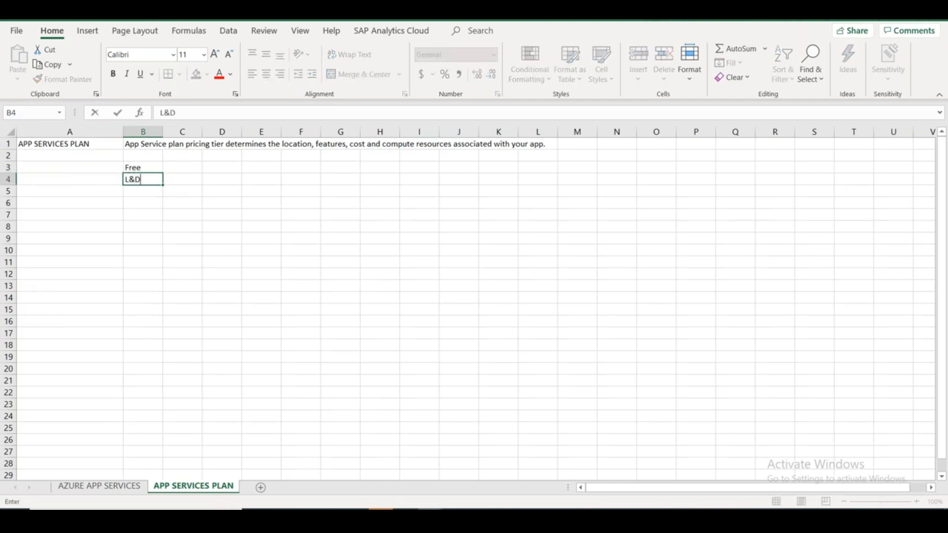
{"action": "key", "text": "Return"}
{"action": "type", "text": "D"}
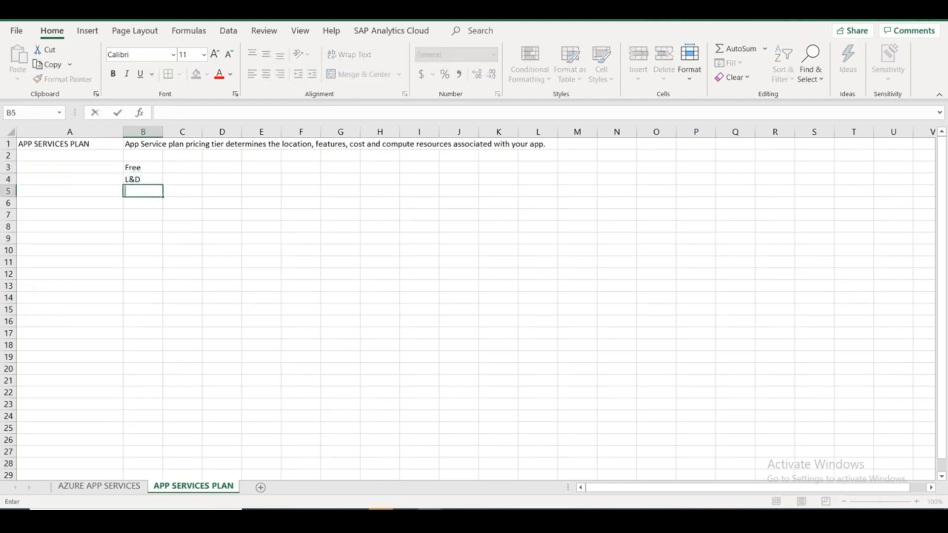
{"action": "type", "text": "test"}
{"action": "key", "text": "BackSpace"}
{"action": "key", "text": "BackSpace"}
{"action": "key", "text": "BackSpace"}
{"action": "type", "text": "TE"}
{"action": "key", "text": "BackSpace"}
{"action": "key", "text": "BackSpace"}
{"action": "type", "text": "Testing"}
{"action": "key", "text": "Return"}
{"action": "type", "text": "PCO"}
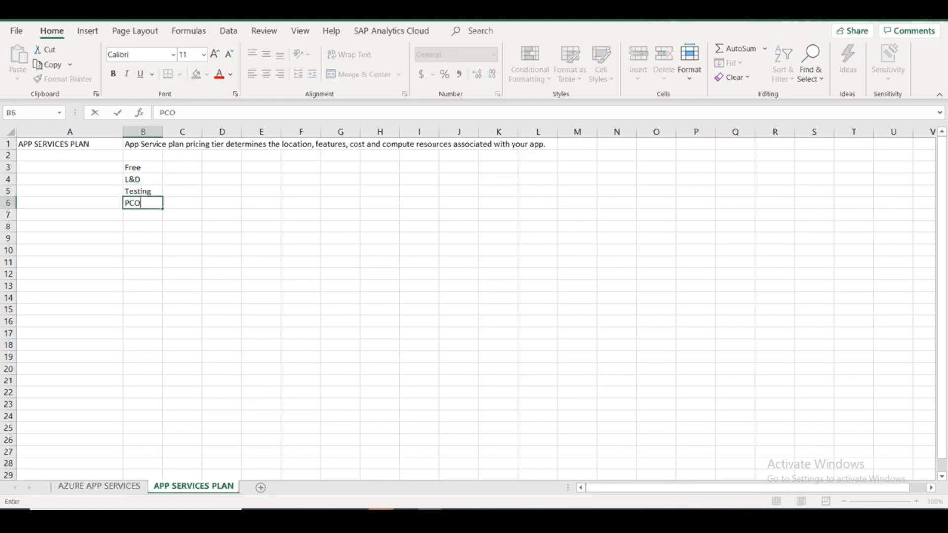
{"action": "key", "text": "BackSpace"}
{"action": "key", "text": "BackSpace"}
{"action": "type", "text": "OC"}
{"action": "left_click", "coordinate": [222, 191]}
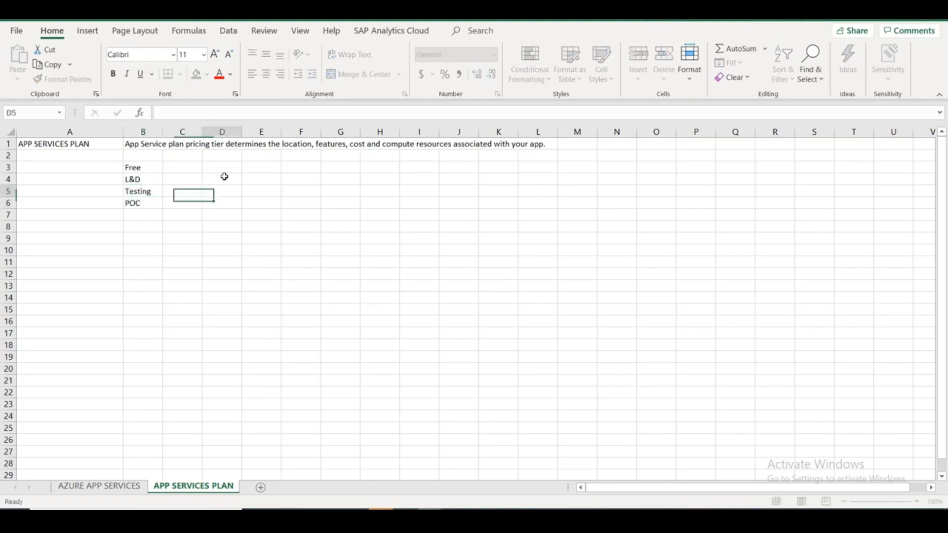
Widen column B, add 'Shared' in C3, then centre and fill B3:I3 green.
{"action": "left_click_drag", "start_coordinate": [163, 131], "coordinate": [365, 131]}
{"action": "left_click", "coordinate": [258, 167]}
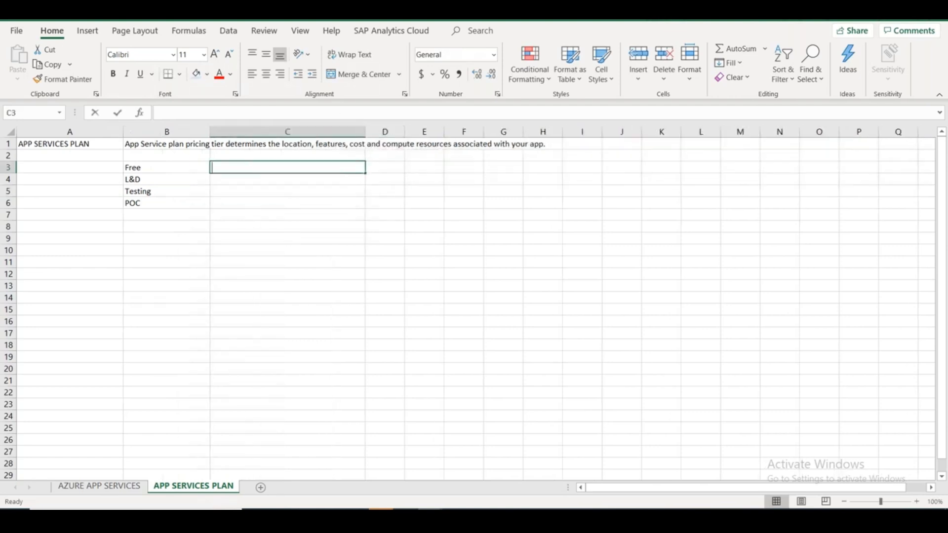
{"action": "type", "text": "Shared"}
{"action": "left_click", "coordinate": [288, 321]}
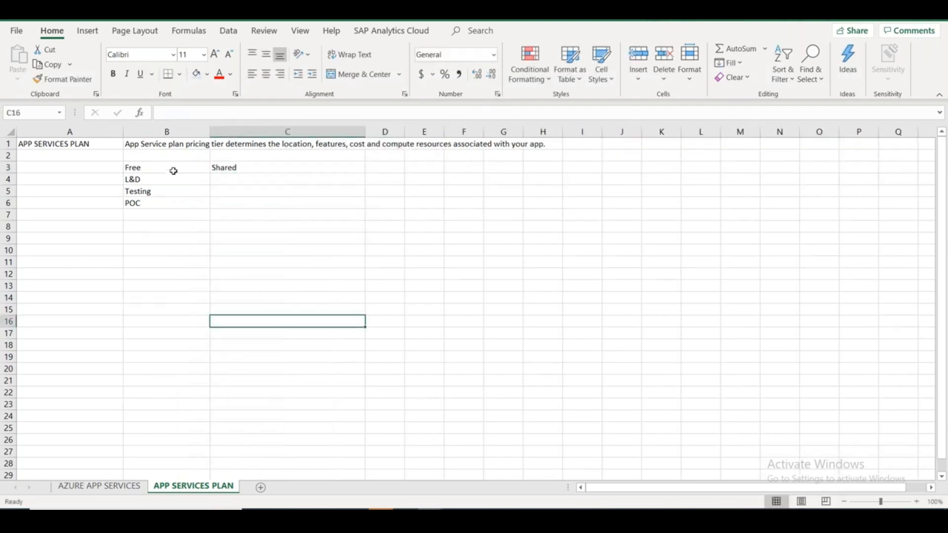
{"action": "left_click_drag", "start_coordinate": [174, 169], "coordinate": [599, 168]}
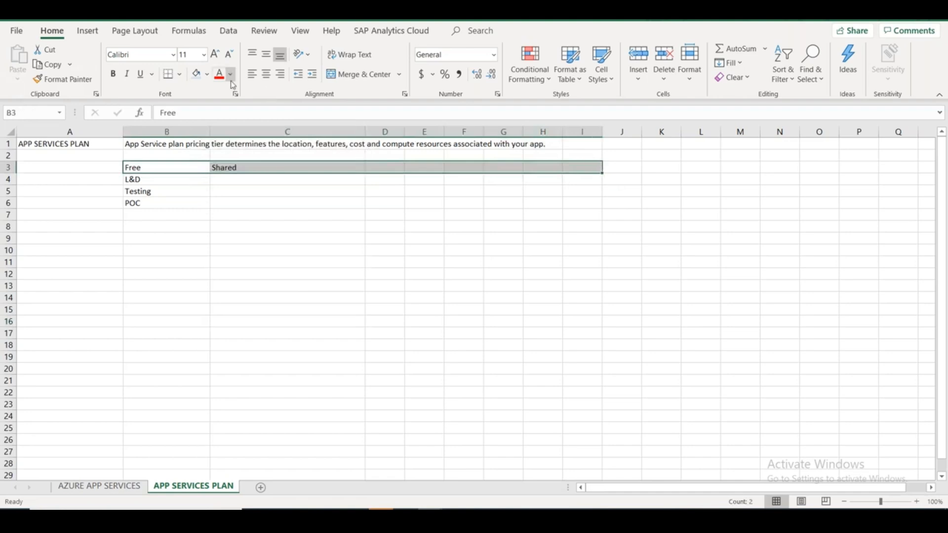
{"action": "left_click", "coordinate": [265, 74]}
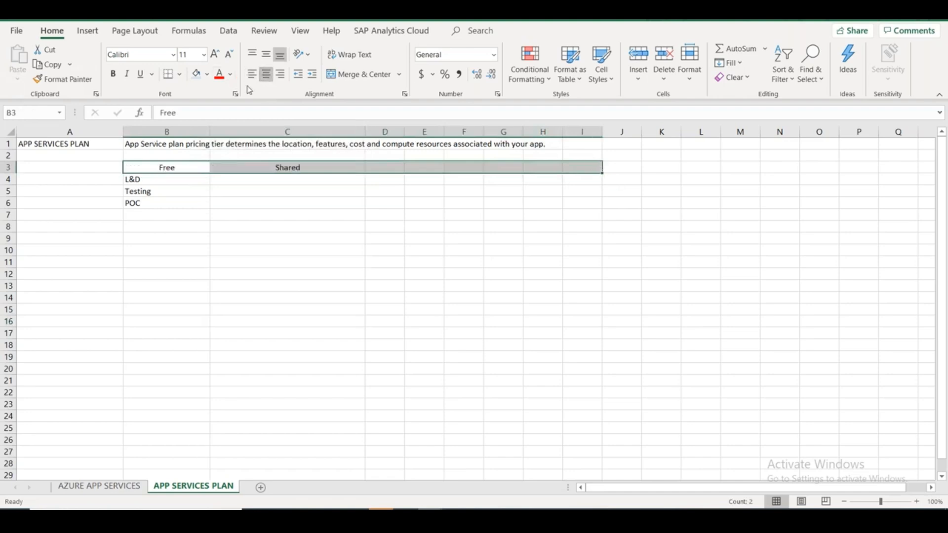
{"action": "left_click", "coordinate": [208, 74]}
{"action": "left_click", "coordinate": [277, 116]}
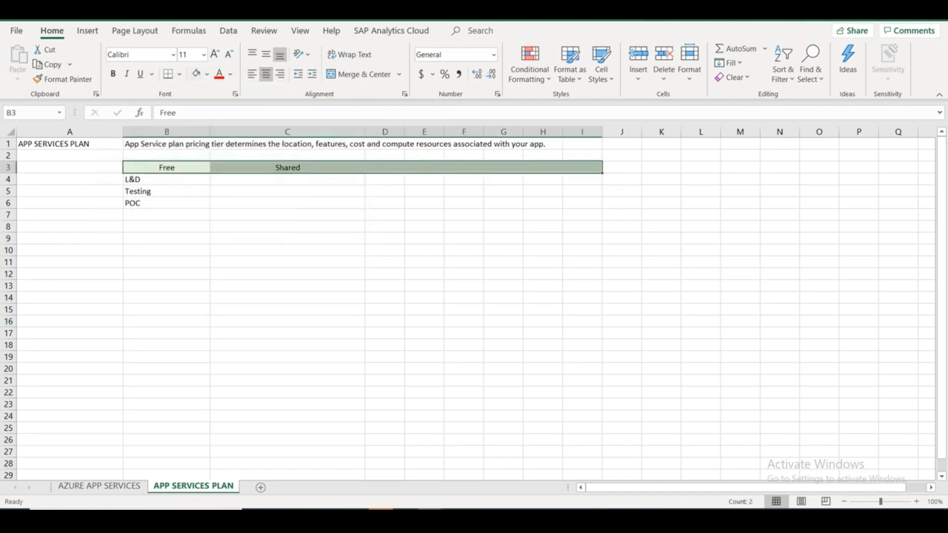
{"action": "left_click", "coordinate": [268, 183]}
Select the B1 tier's notice that the first Basic (B1) Linux core is free for 30 days.
{"action": "key", "text": "alt+Tab"}
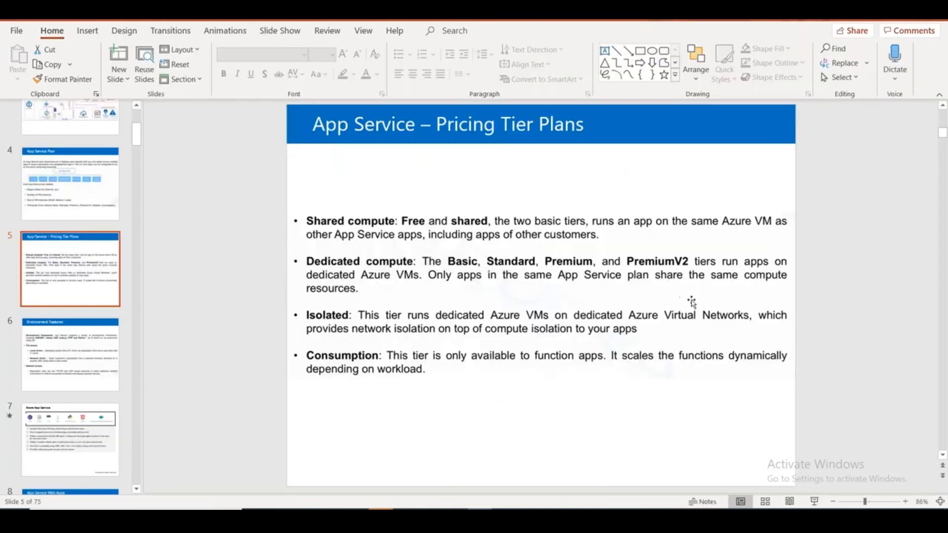
{"action": "key", "text": "alt+Tab"}
{"action": "key", "text": "alt+Tab"}
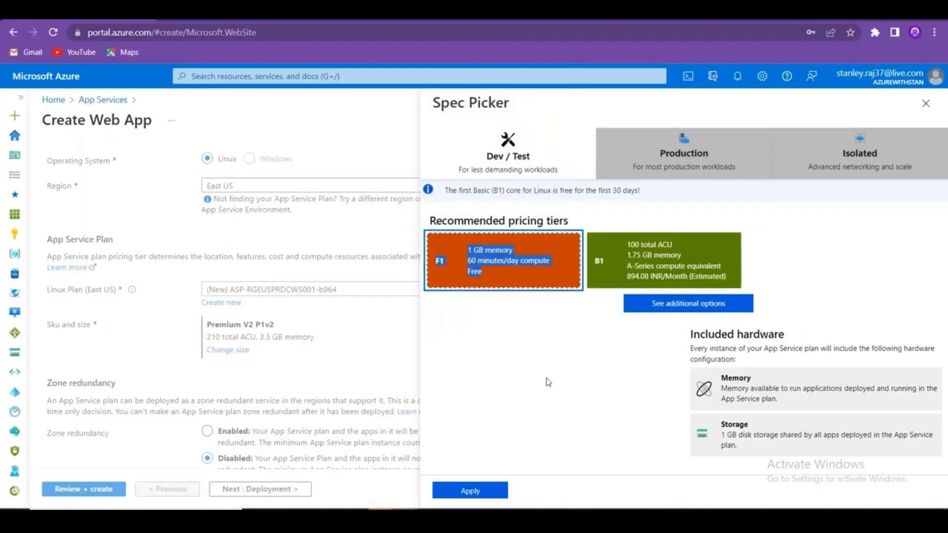
{"action": "left_click", "coordinate": [548, 380]}
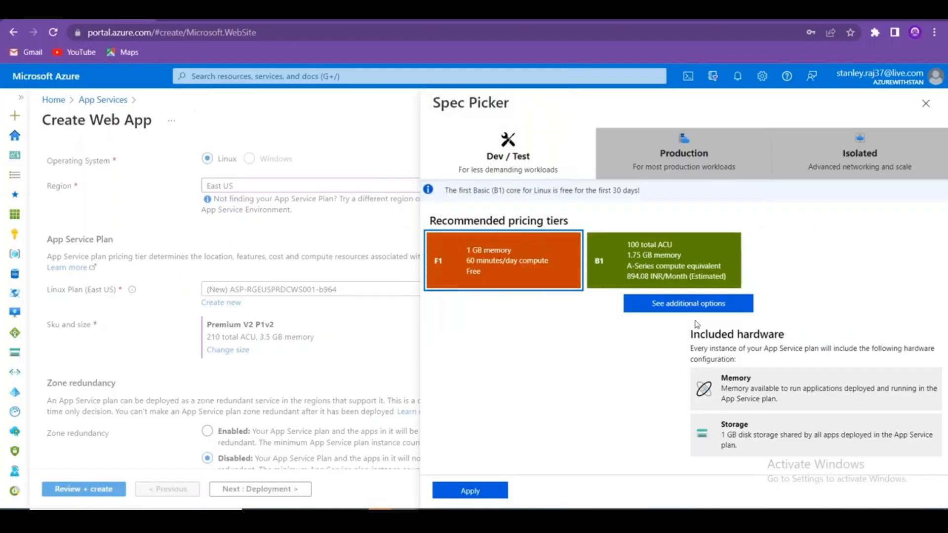
{"action": "left_click", "coordinate": [650, 260]}
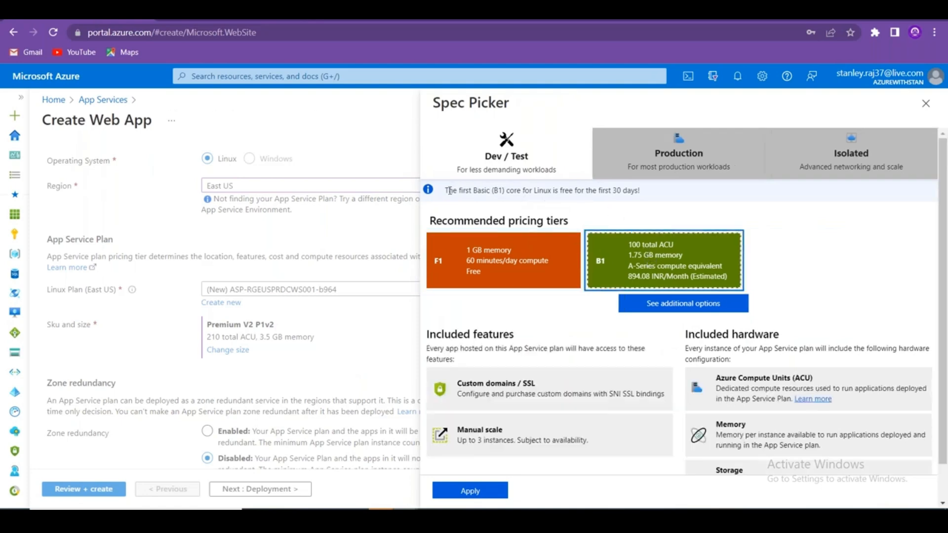
{"action": "left_click_drag", "start_coordinate": [449, 190], "coordinate": [561, 191]}
{"action": "left_click", "coordinate": [641, 192]}
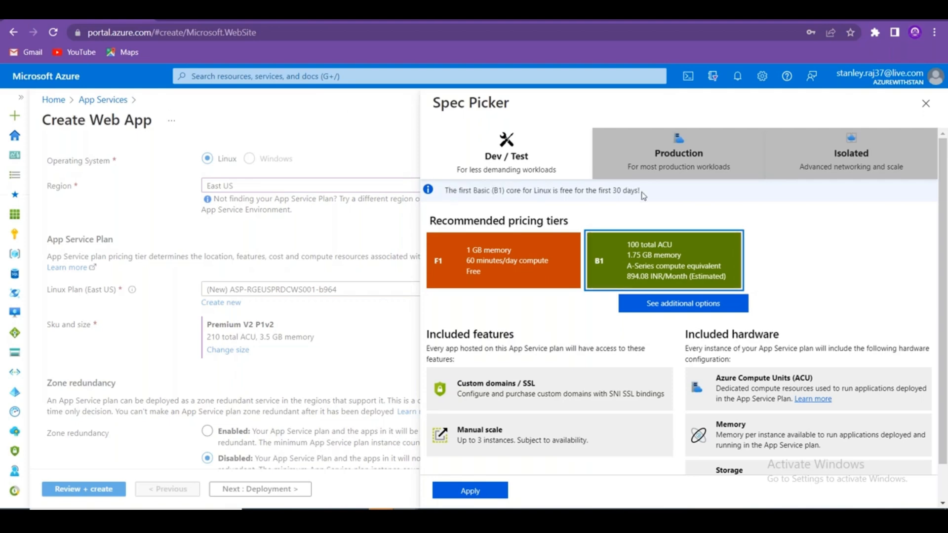
{"action": "left_click_drag", "start_coordinate": [644, 195], "coordinate": [451, 191]}
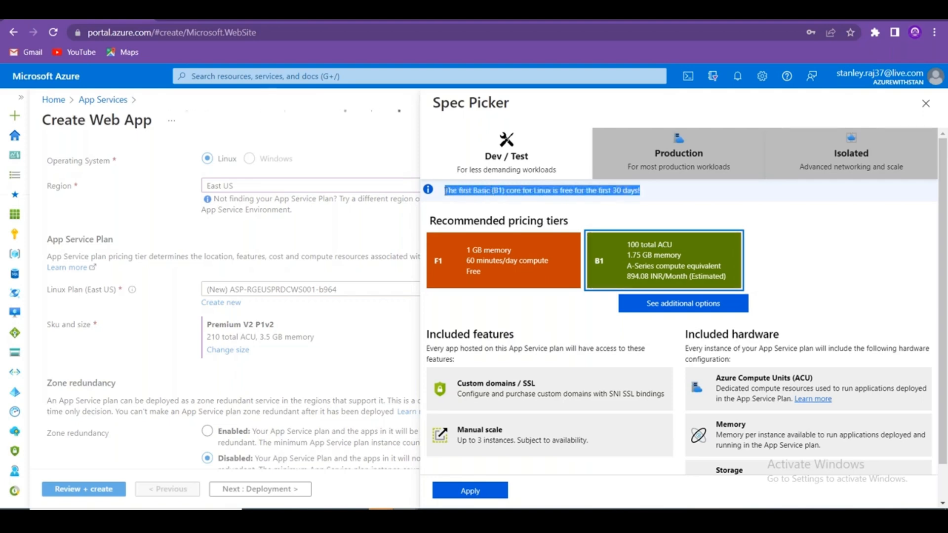
{"action": "key", "text": "alt+Tab"}
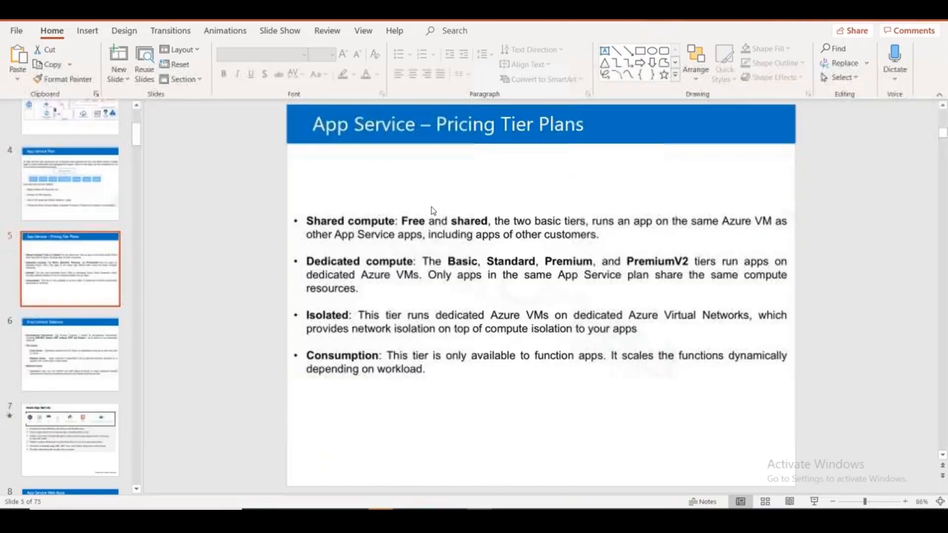
{"action": "key", "text": "alt+Tab"}
{"action": "key", "text": "Tab"}
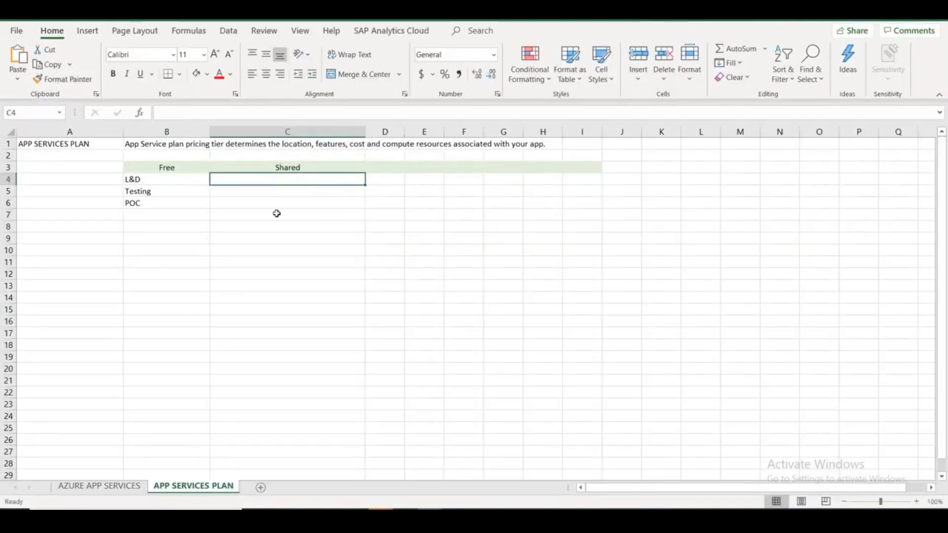
Paste the free Basic (B1) Linux core notice into cell C7.
{"action": "double_click", "coordinate": [256, 216]}
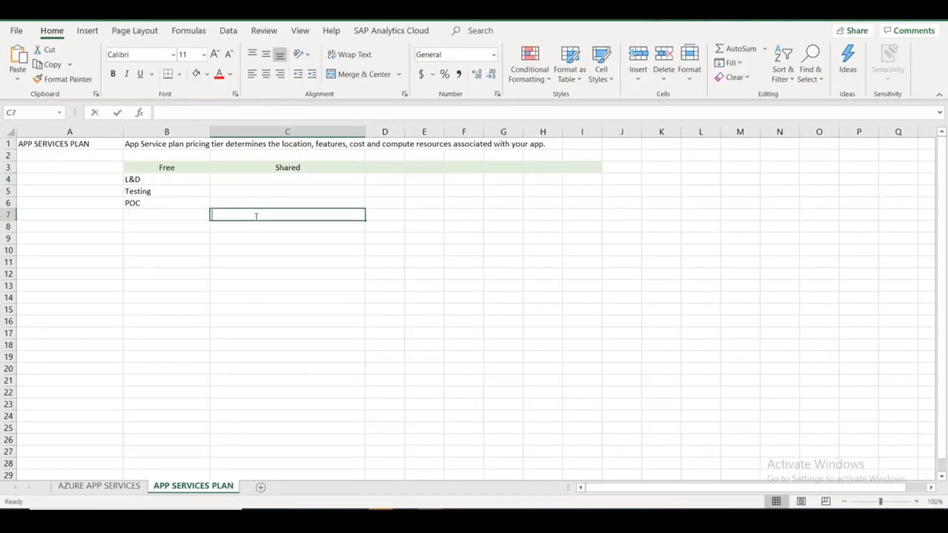
{"action": "type", "text": "The first Basic (B1) core for Linux is free for the first 30 days!"}
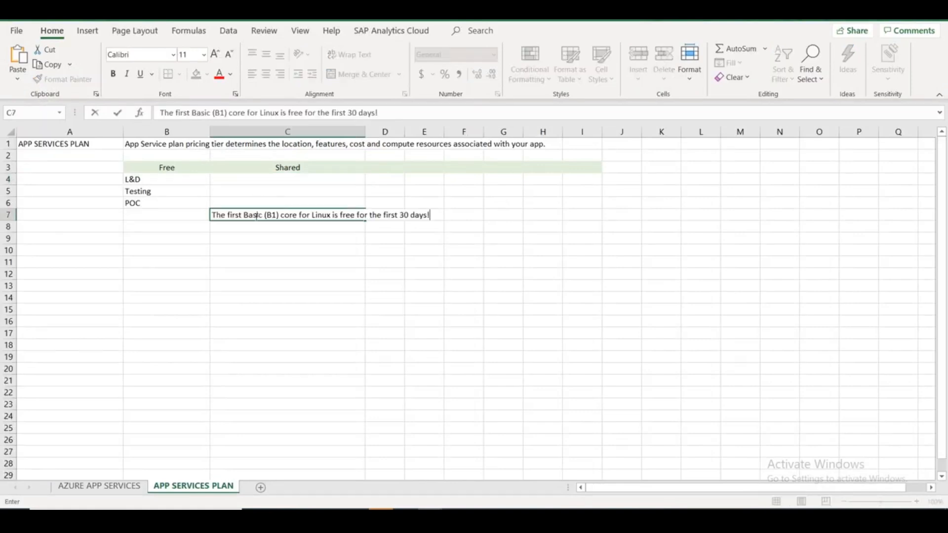
{"action": "left_click", "coordinate": [282, 239]}
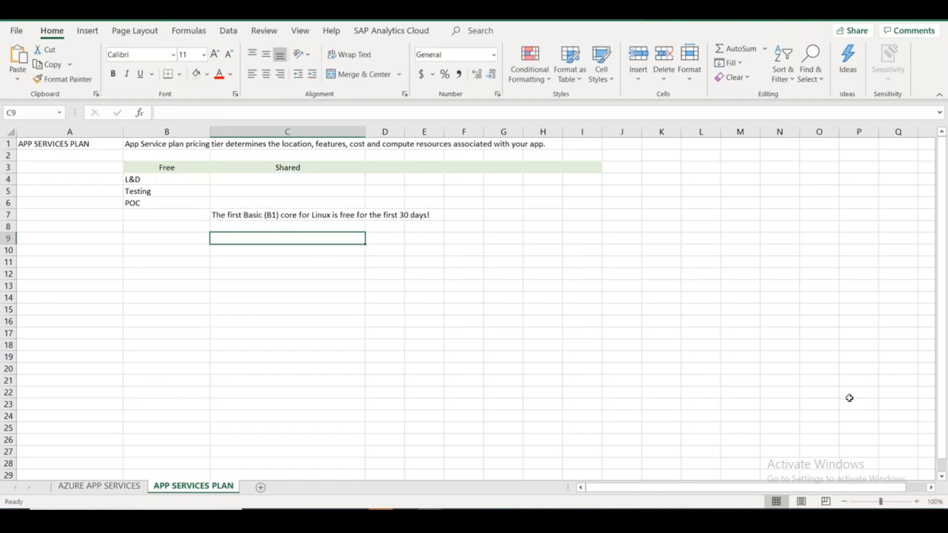
Select the Custom domains / SSL feature heading in Spec Picker.
{"action": "key", "text": "alt+Tab"}
{"action": "key", "text": "alt+Tab"}
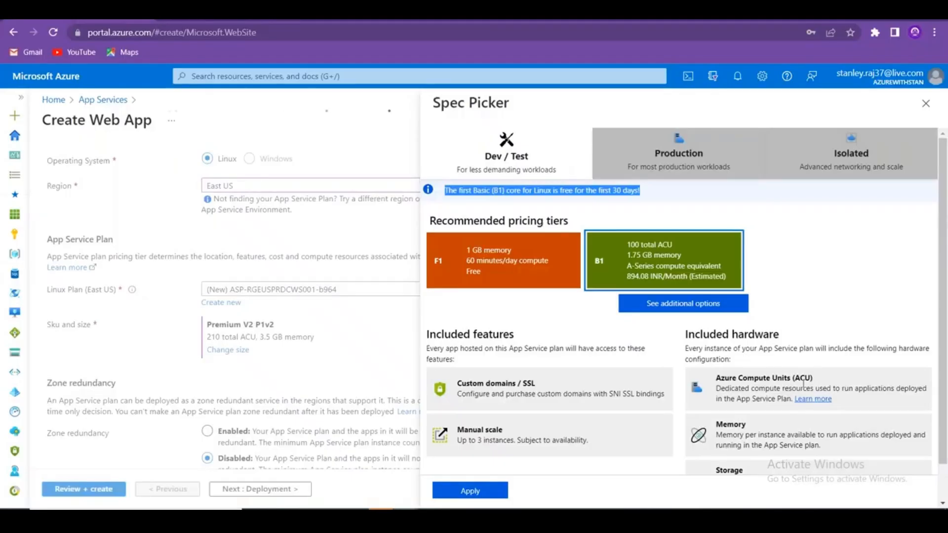
{"action": "left_click", "coordinate": [882, 289]}
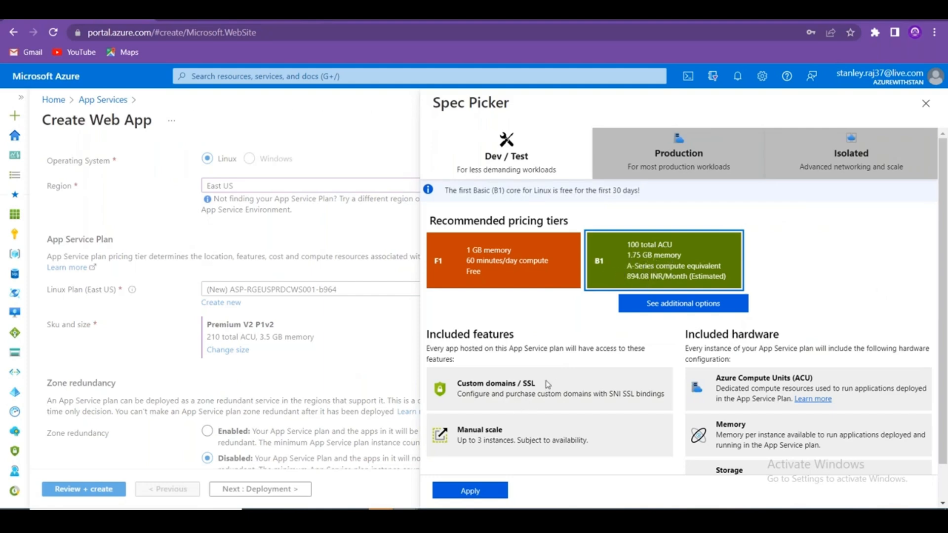
{"action": "left_click_drag", "start_coordinate": [547, 384], "coordinate": [456, 384]}
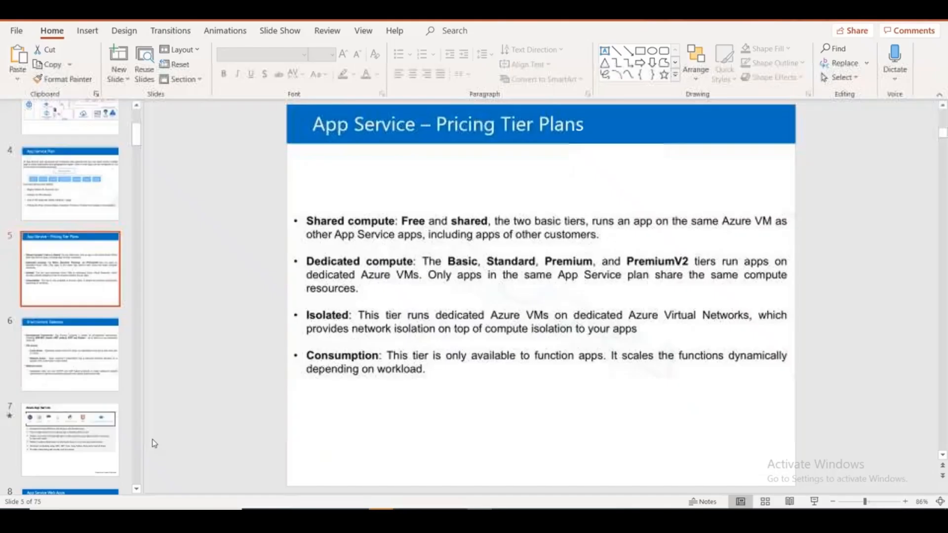
{"action": "key", "text": "alt+Tab"}
{"action": "key", "text": "alt+Tab"}
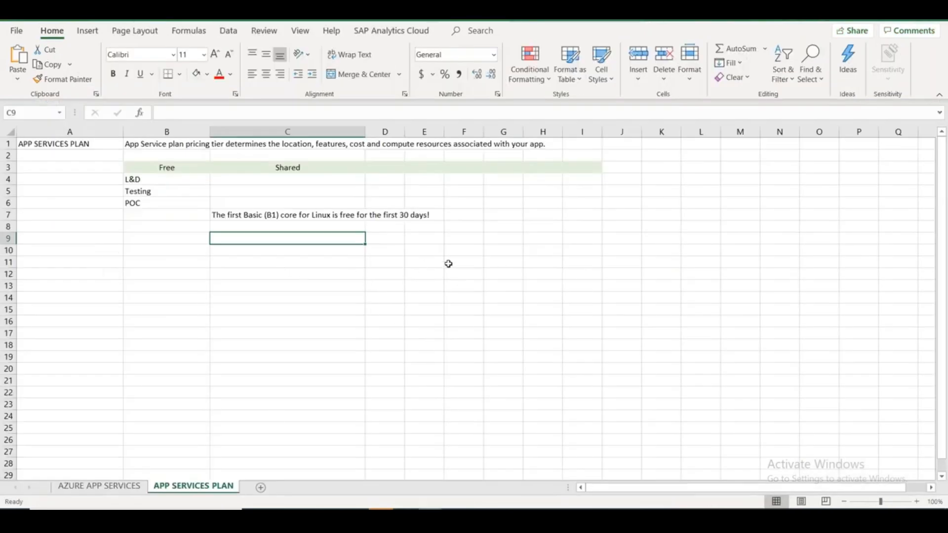
Enter 'Custom domains / SSL' in cell C9.
{"action": "double_click", "coordinate": [245, 238]}
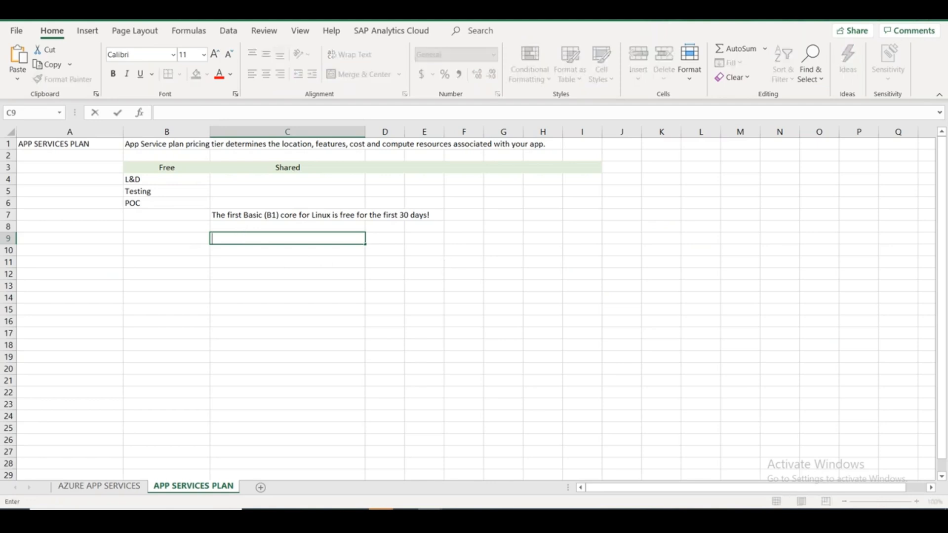
{"action": "type", "text": "Custom domains / SSL"}
{"action": "left_click_drag", "start_coordinate": [297, 237], "coordinate": [279, 238]}
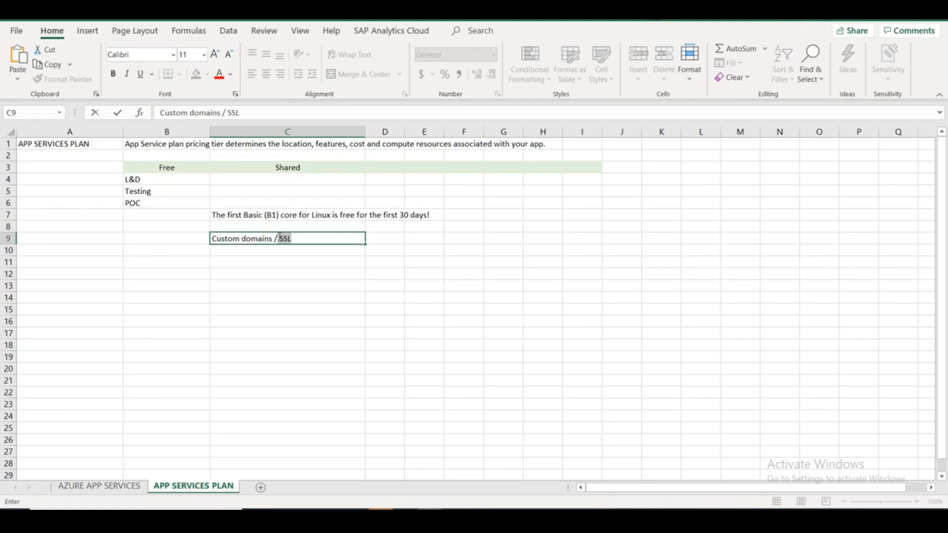
{"action": "left_click", "coordinate": [283, 178]}
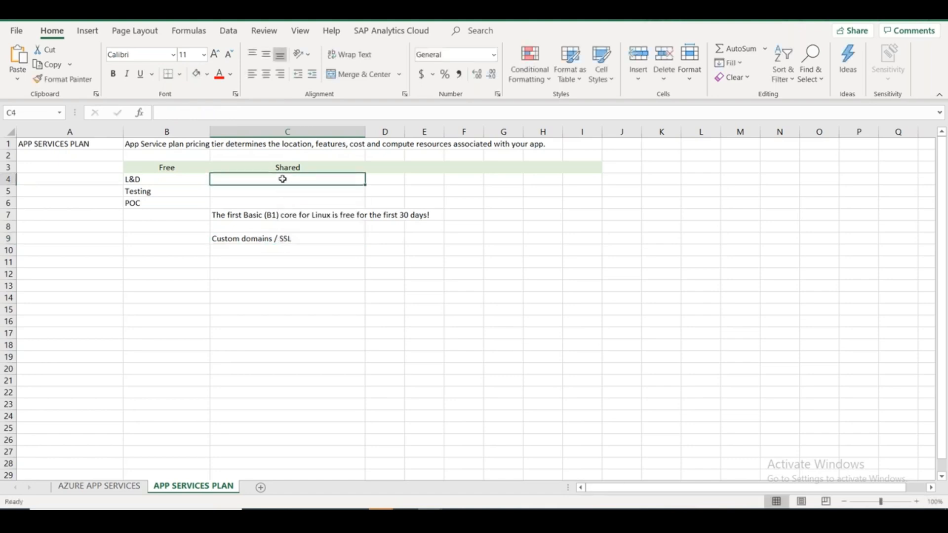
{"action": "key", "text": "Down"}
{"action": "key", "text": "Down"}
{"action": "key", "text": "Down"}
{"action": "key", "text": "Down"}
{"action": "key", "text": "Down"}
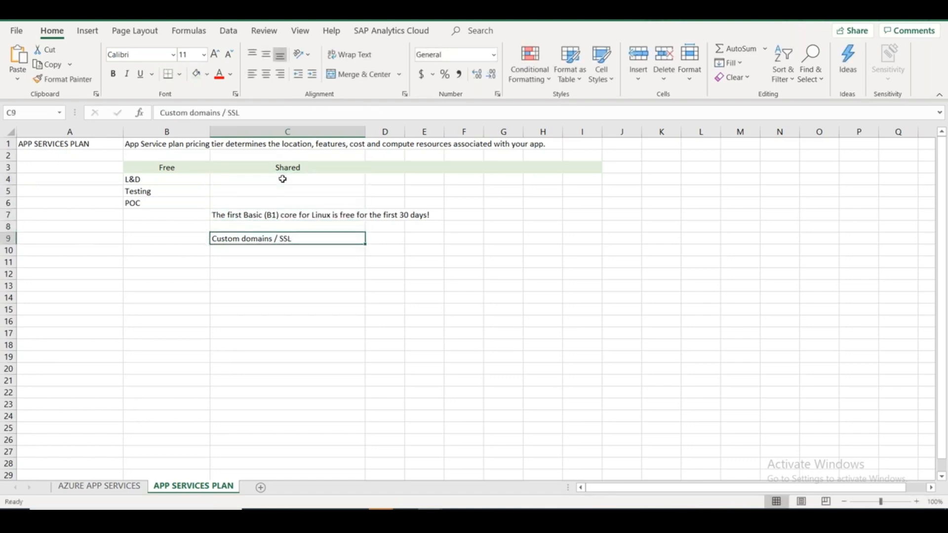
Copy the Azure Compute Units (ACU) heading from Spec Picker into cell C10.
{"action": "key", "text": "alt+Tab"}
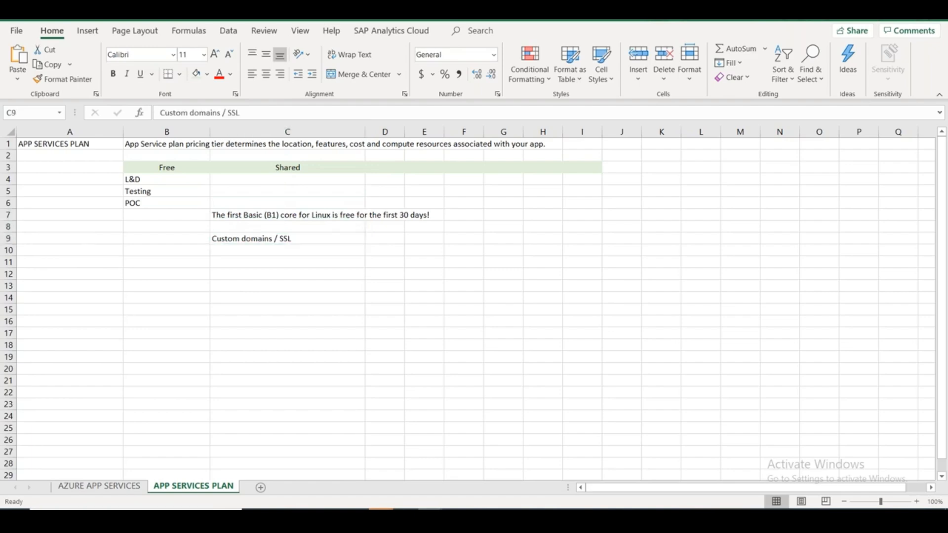
{"action": "key", "text": "alt+Tab"}
{"action": "key", "text": "Tab"}
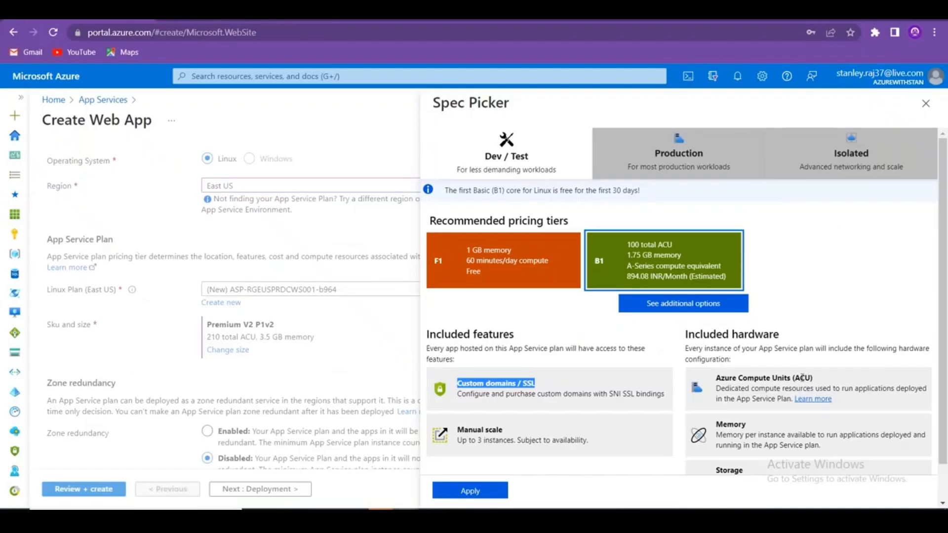
{"action": "left_click_drag", "start_coordinate": [820, 380], "coordinate": [718, 382]}
{"action": "key", "text": "ctrl+c"}
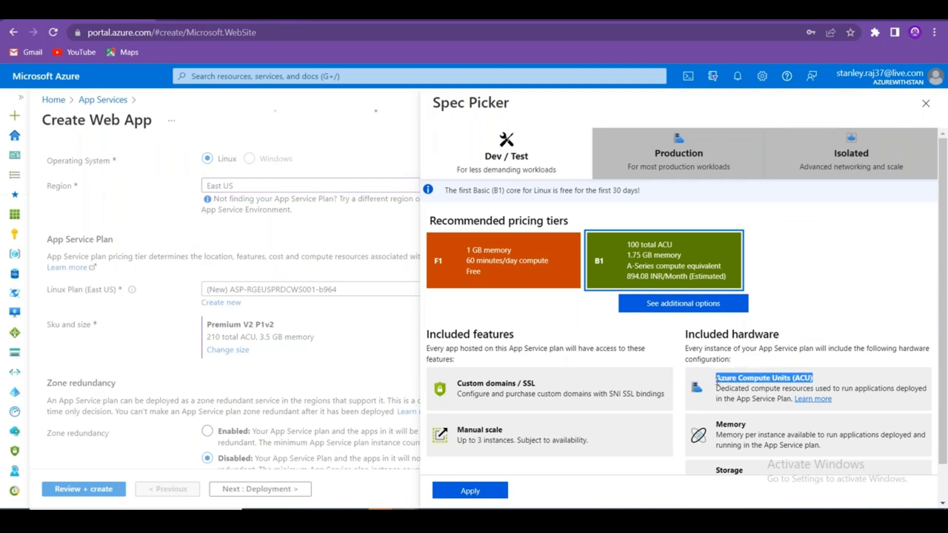
{"action": "key", "text": "alt+Tab"}
{"action": "key", "text": "alt+Tab"}
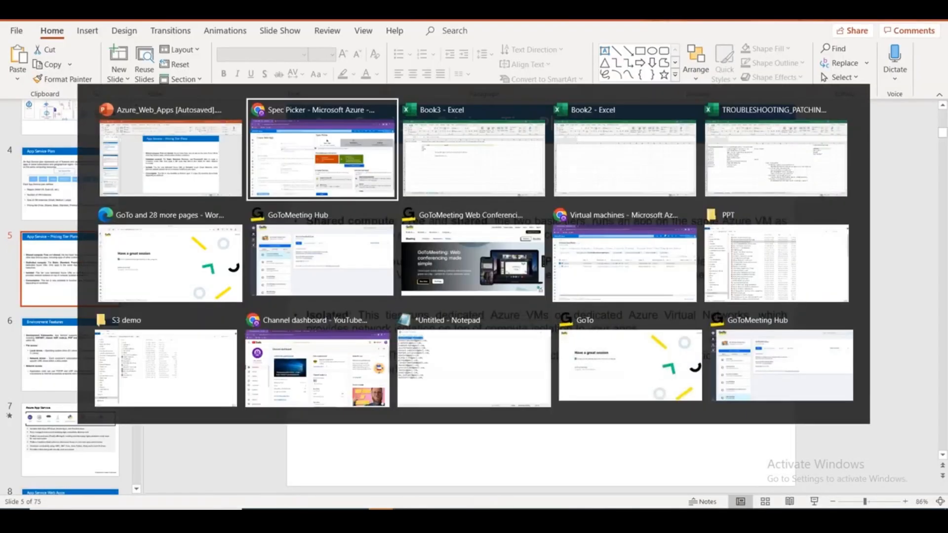
{"action": "key", "text": "alt+Tab"}
{"action": "double_click", "coordinate": [281, 252]}
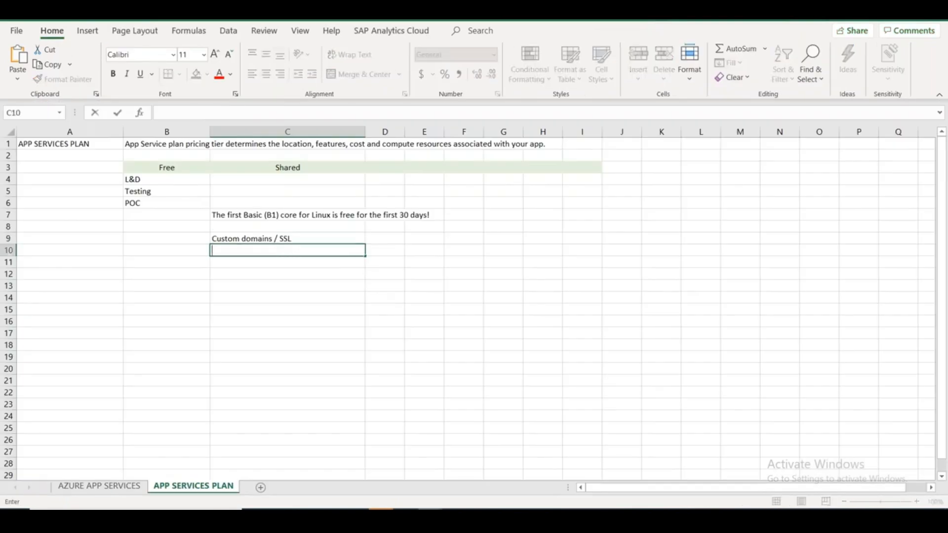
{"action": "key", "text": "ctrl+v"}
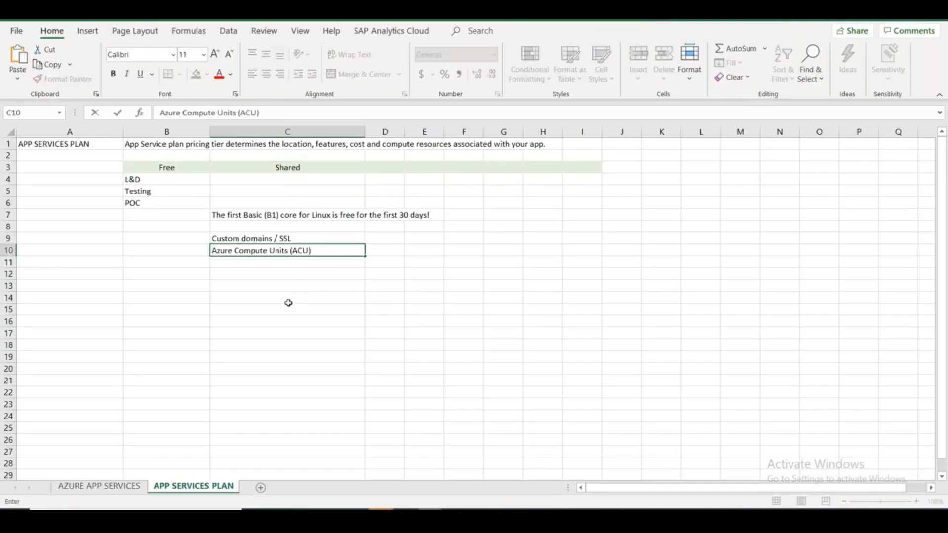
{"action": "left_click_drag", "start_coordinate": [216, 251], "coordinate": [314, 250]}
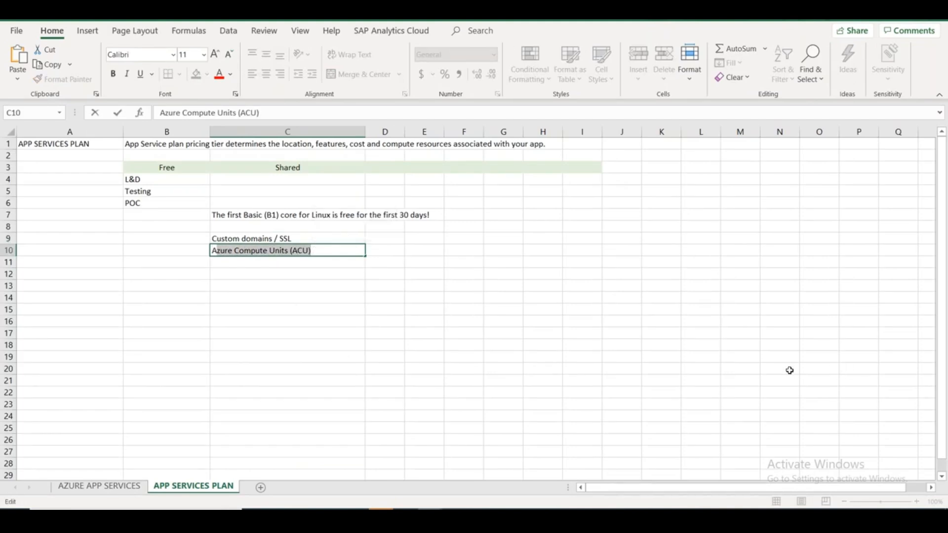
{"action": "left_click", "coordinate": [751, 381]}
Enter Processor Socket, Processor and 12-core going up column M.
{"action": "type", "text": "Proce"}
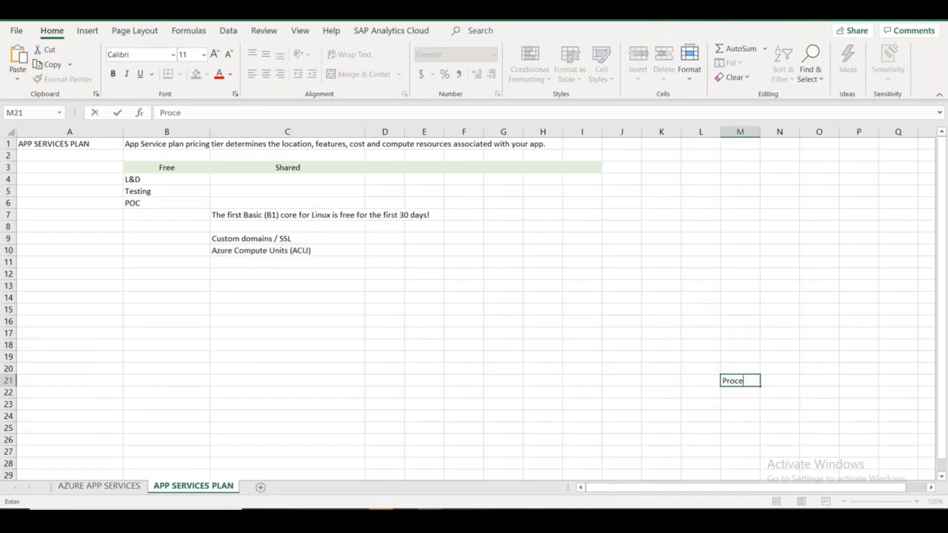
{"action": "type", "text": "ssor Socket"}
{"action": "key", "text": "Up"}
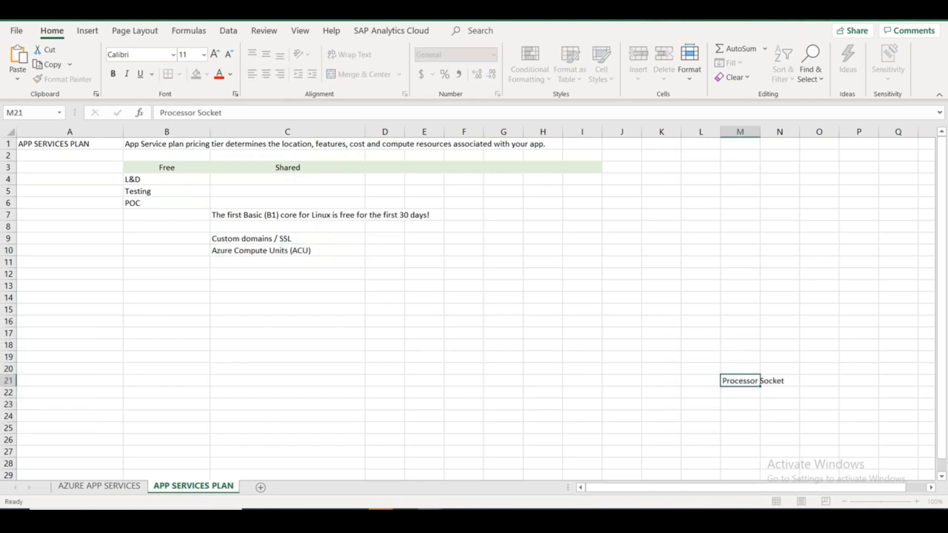
{"action": "type", "text": "P"}
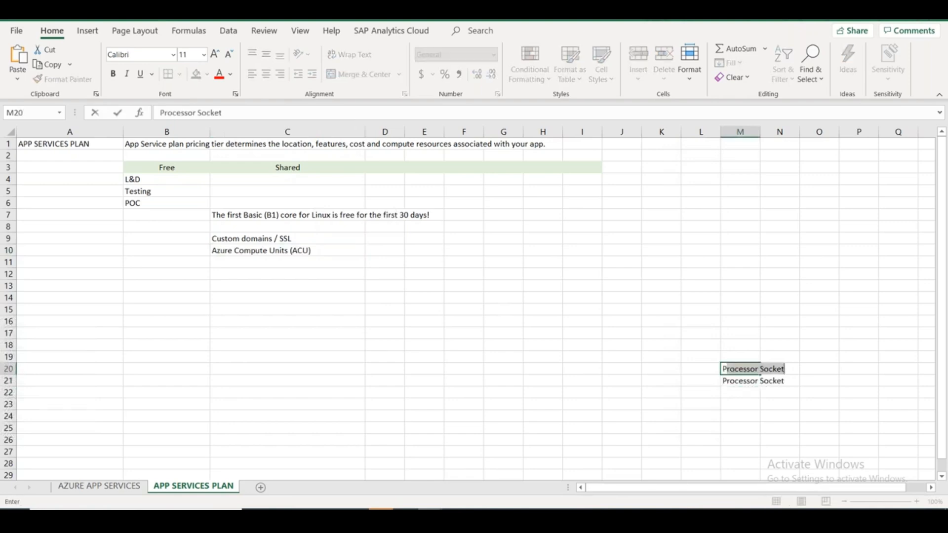
{"action": "type", "text": "R"}
{"action": "key", "text": "BackSpace"}
{"action": "key", "text": "BackSpace"}
{"action": "type", "text": "rocessor"}
{"action": "key", "text": "BackSpace"}
{"action": "key", "text": "Up"}
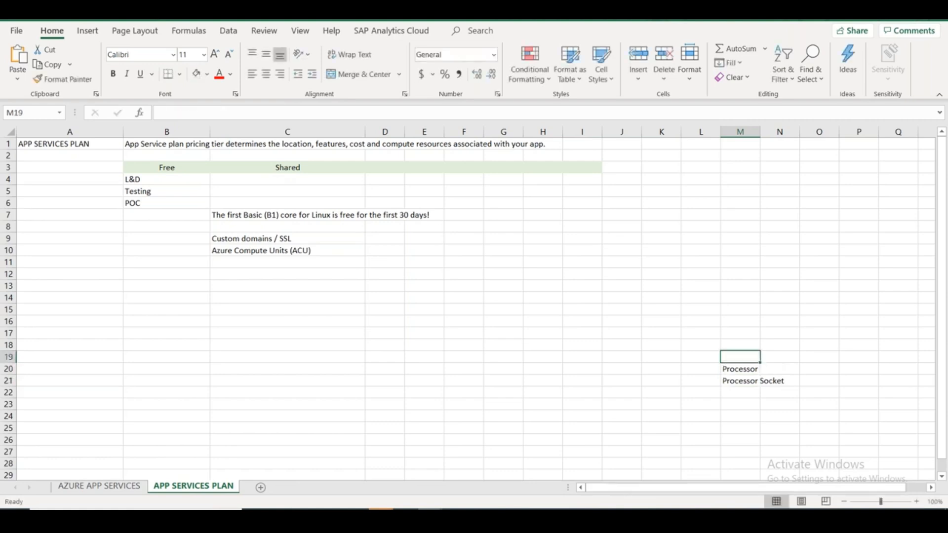
{"action": "type", "text": "12-core"}
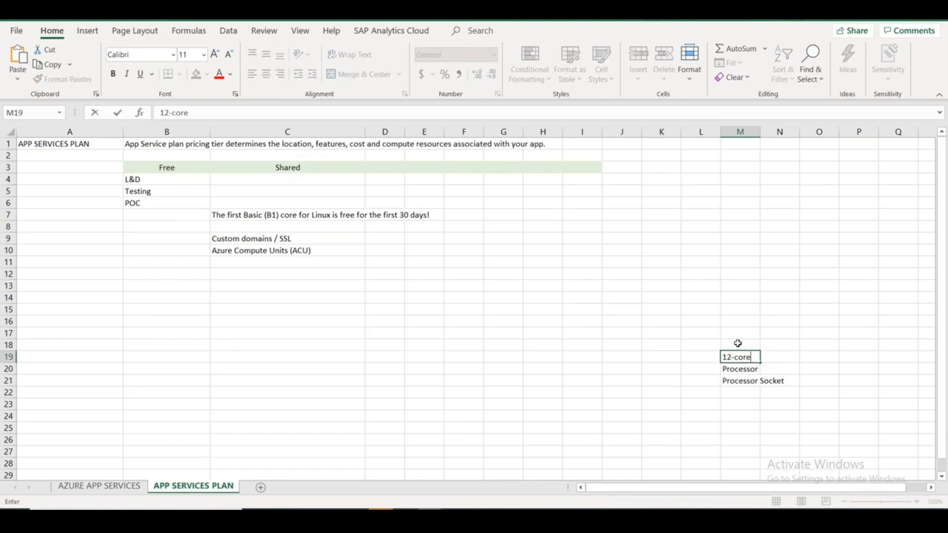
{"action": "left_click", "coordinate": [736, 344]}
Add 'Intel HT' in L18, '24 - Threads' in M18 and the 'CPU' heading in M16.
{"action": "left_click", "coordinate": [699, 345]}
{"action": "type", "text": "I"}
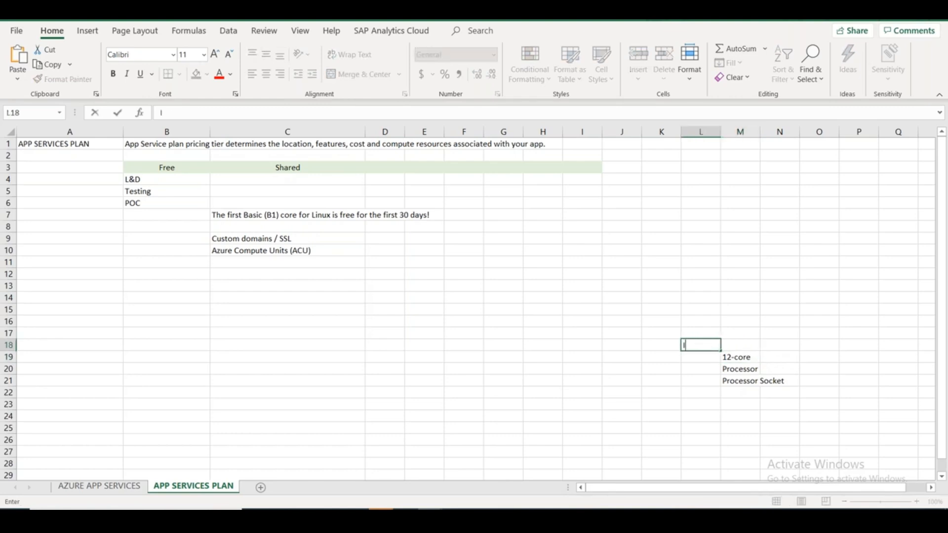
{"action": "type", "text": "ntel HT"}
{"action": "key", "text": "Tab"}
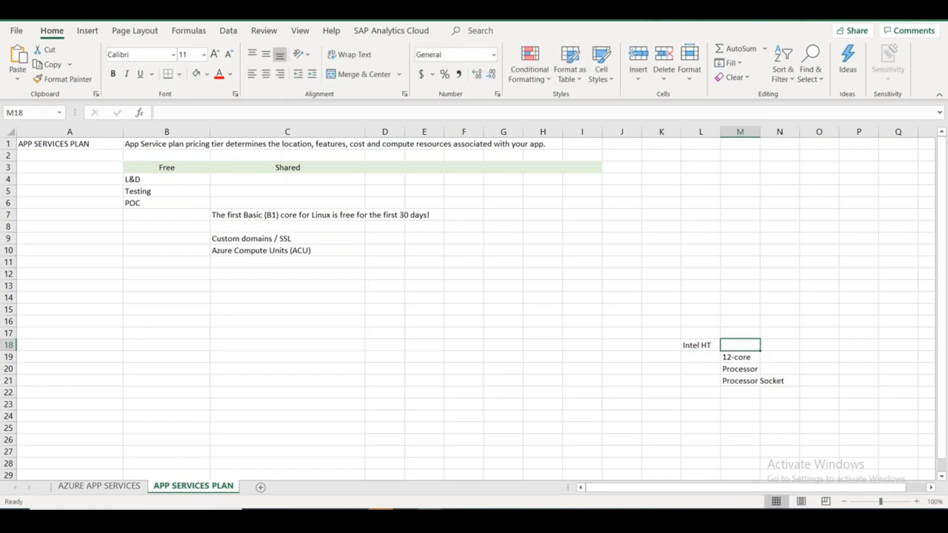
{"action": "type", "text": "24"}
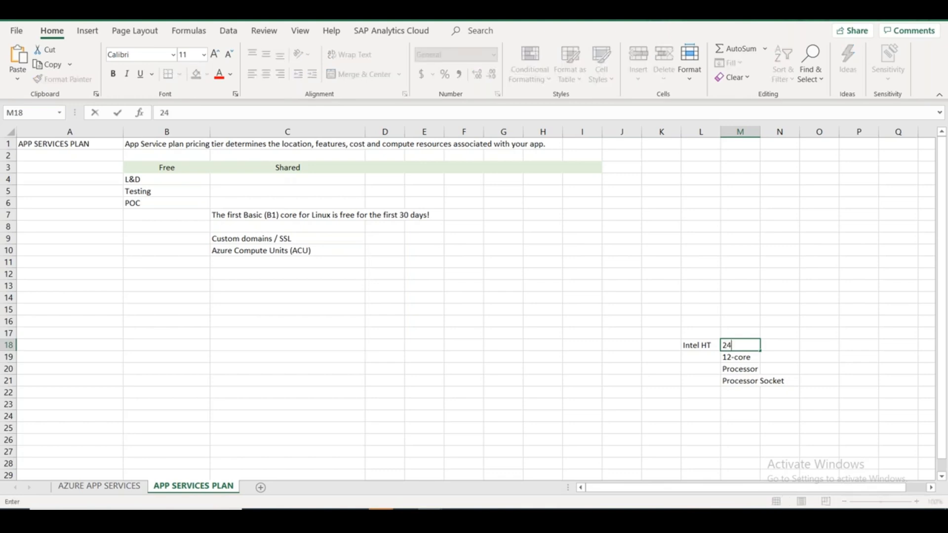
{"action": "type", "text": " - Threads"}
{"action": "key", "text": "alt"}
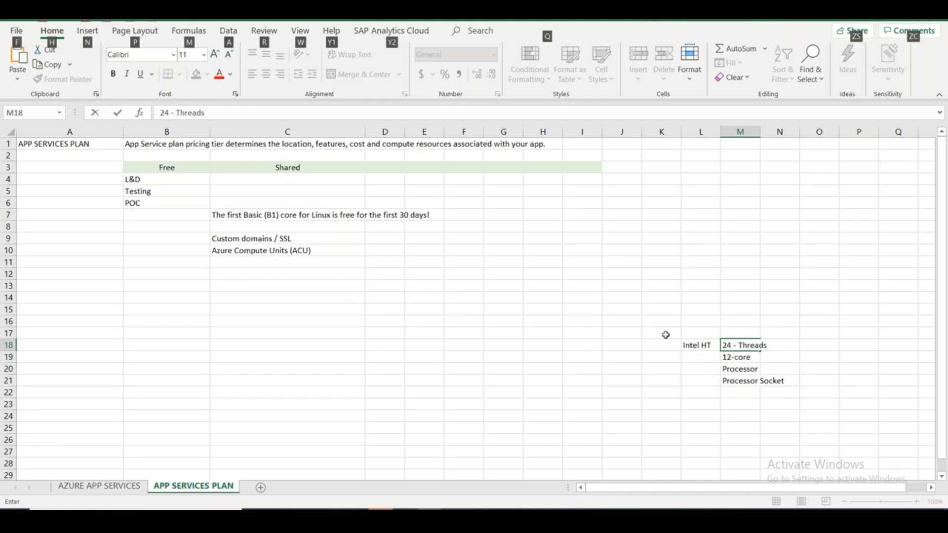
{"action": "left_click", "coordinate": [735, 322]}
{"action": "type", "text": "CPU"}
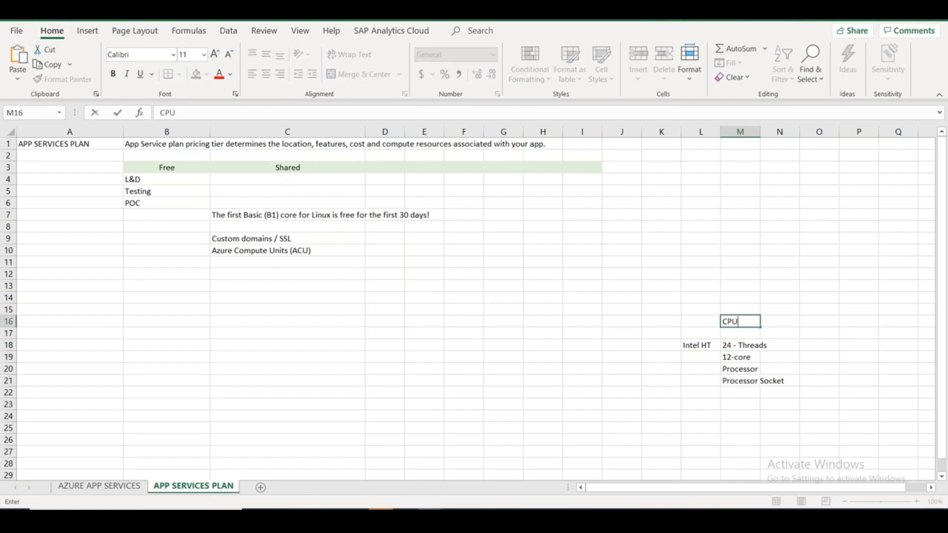
{"action": "key", "text": "alt+Tab"}
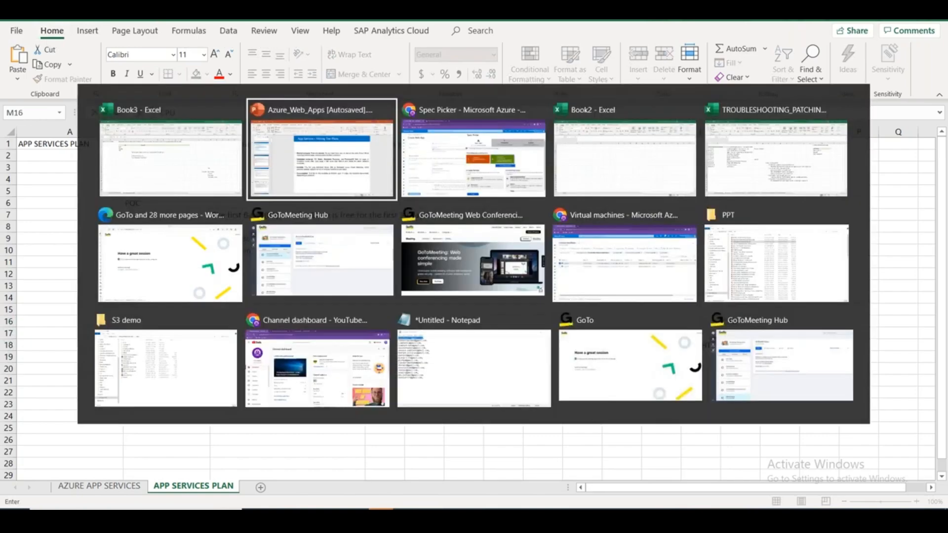
Show the additional B2 and B3 pricing tiers in Spec Picker.
{"action": "key", "text": "alt+Tab"}
{"action": "key", "text": "alt+Tab"}
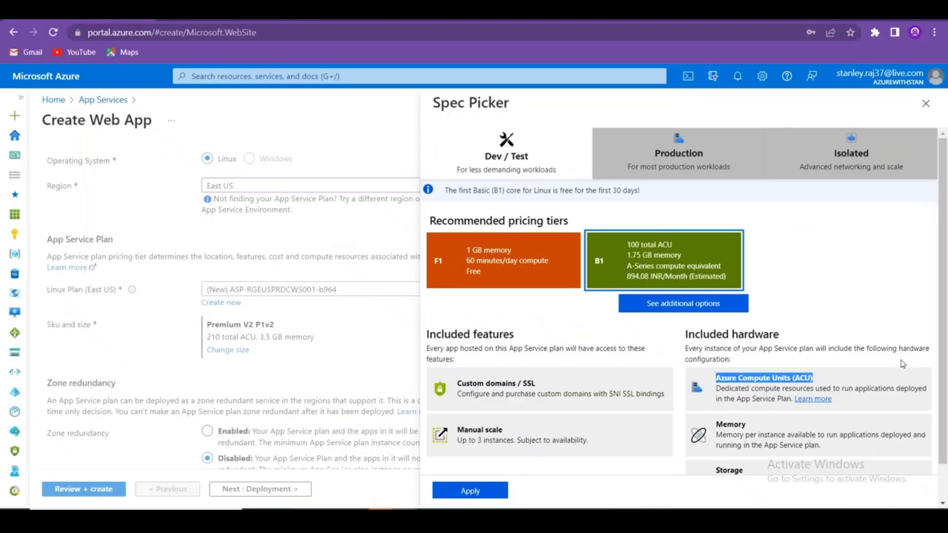
{"action": "scroll", "coordinate": [762, 373], "scroll_direction": "down", "scroll_amount": 1}
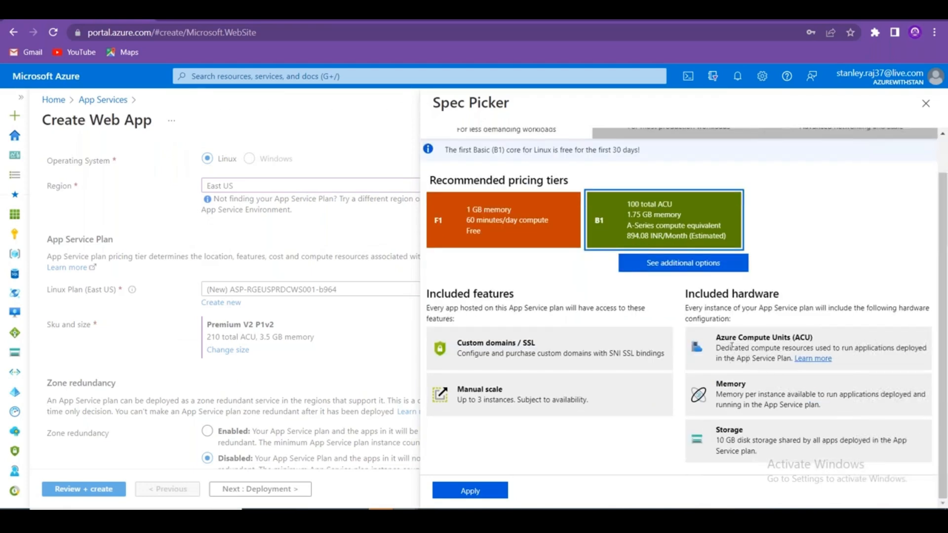
{"action": "left_click", "coordinate": [687, 266]}
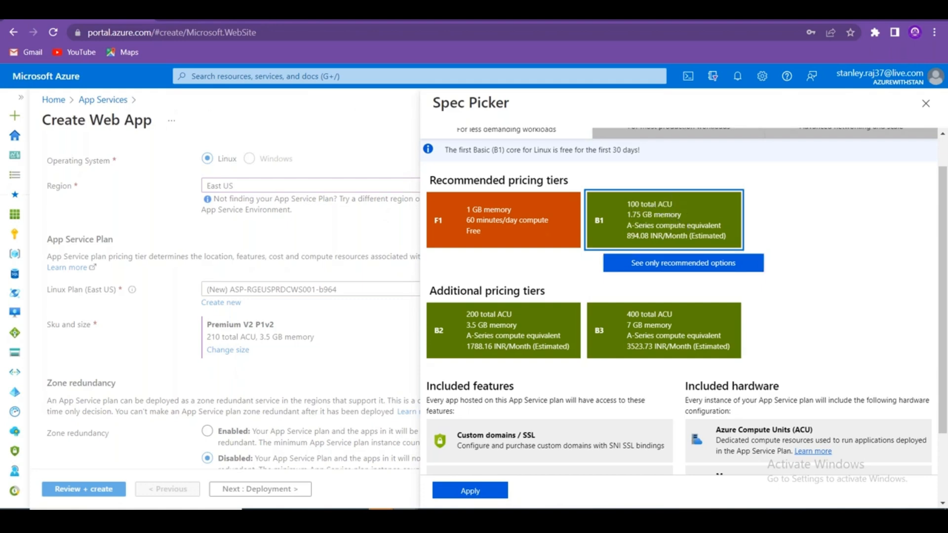
Widen column M to fit the processor notes.
{"action": "key", "text": "alt+Tab"}
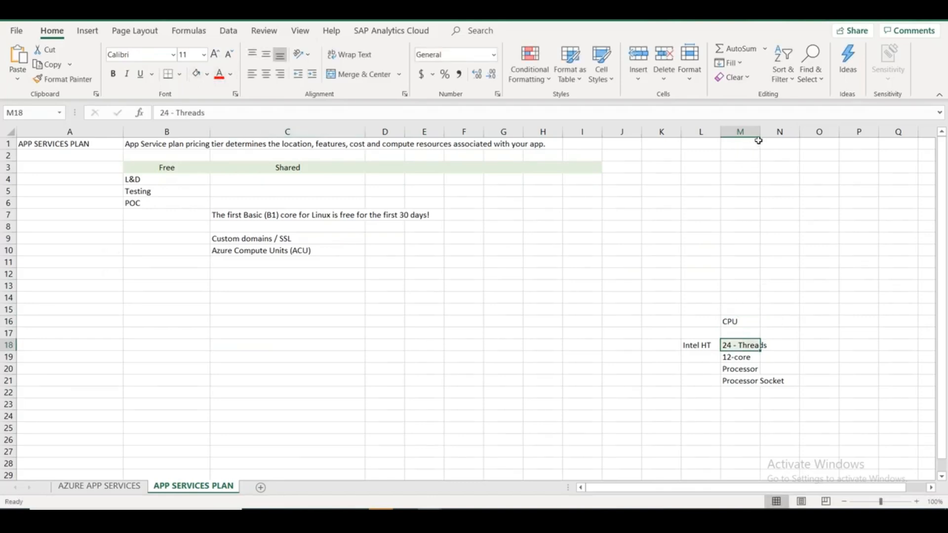
{"action": "left_click_drag", "start_coordinate": [758, 143], "coordinate": [801, 133]}
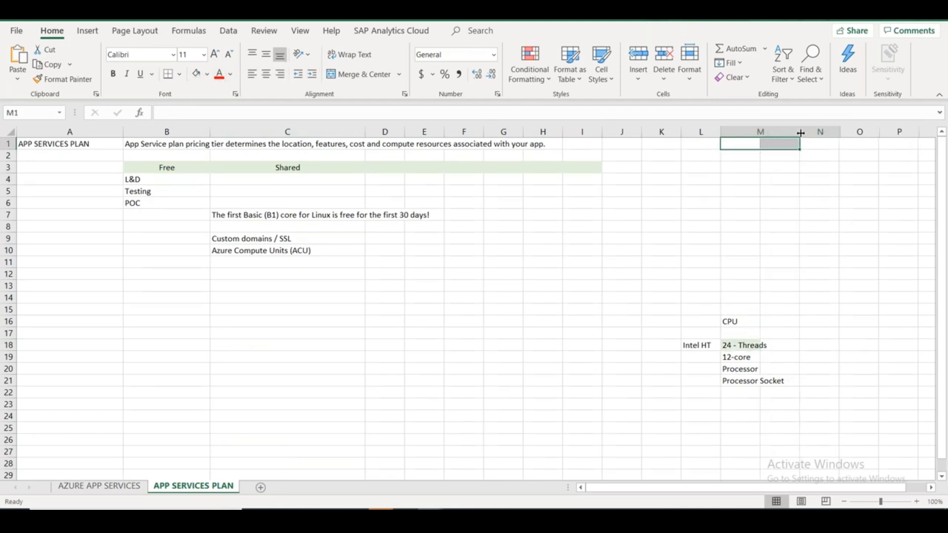
{"action": "left_click", "coordinate": [751, 297]}
{"action": "left_click", "coordinate": [746, 310]}
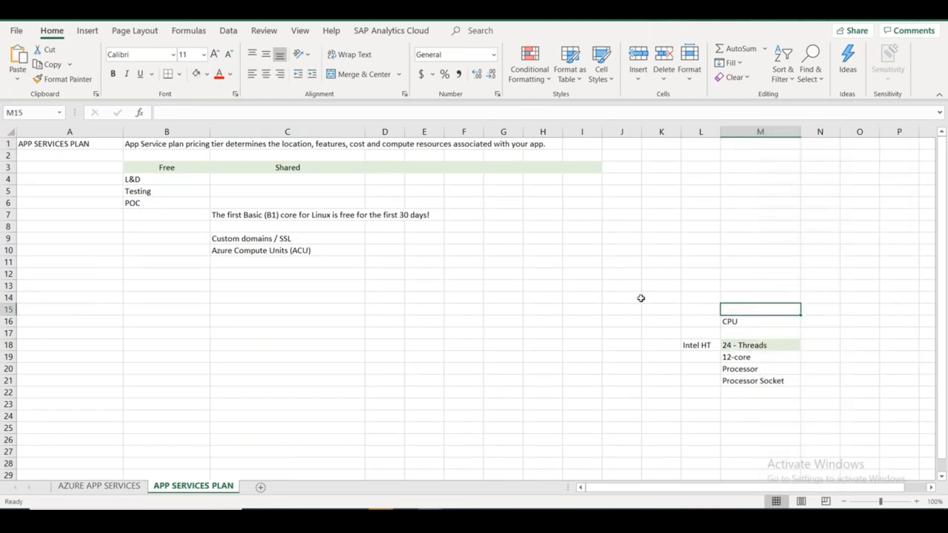
Start entering 'Memory' in cell C11, then scroll the Spec Picker features.
{"action": "left_click", "coordinate": [312, 263]}
{"action": "type", "text": "Memory"}
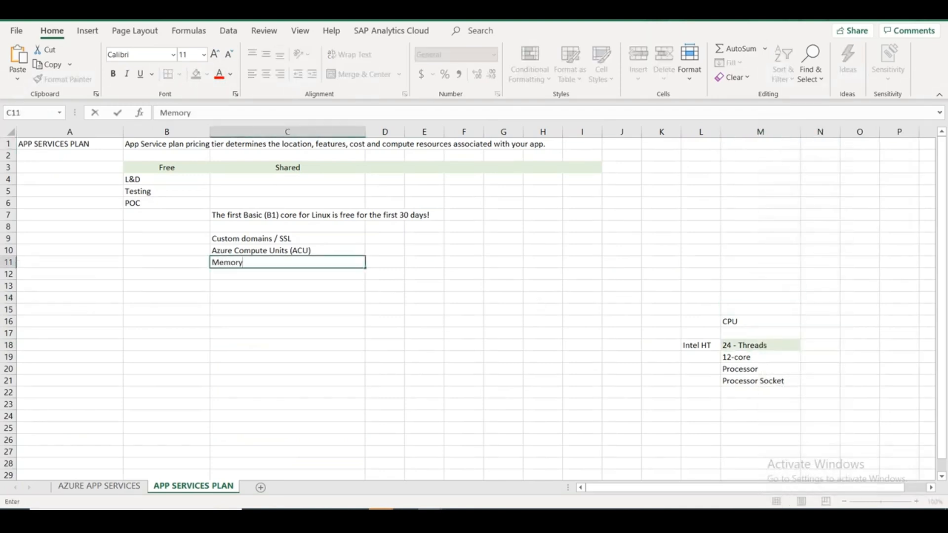
{"action": "key", "text": "alt+Tab"}
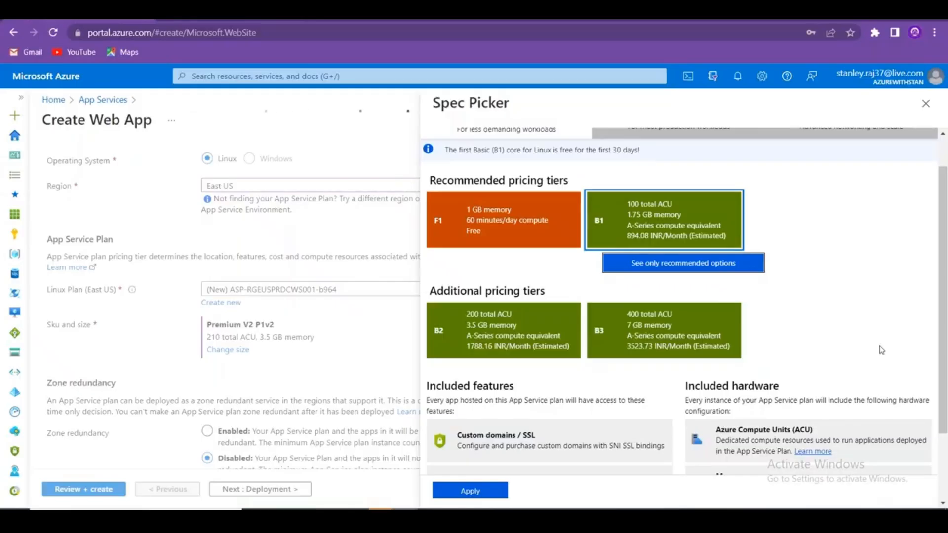
{"action": "scroll", "coordinate": [835, 338], "scroll_direction": "down", "scroll_amount": 2}
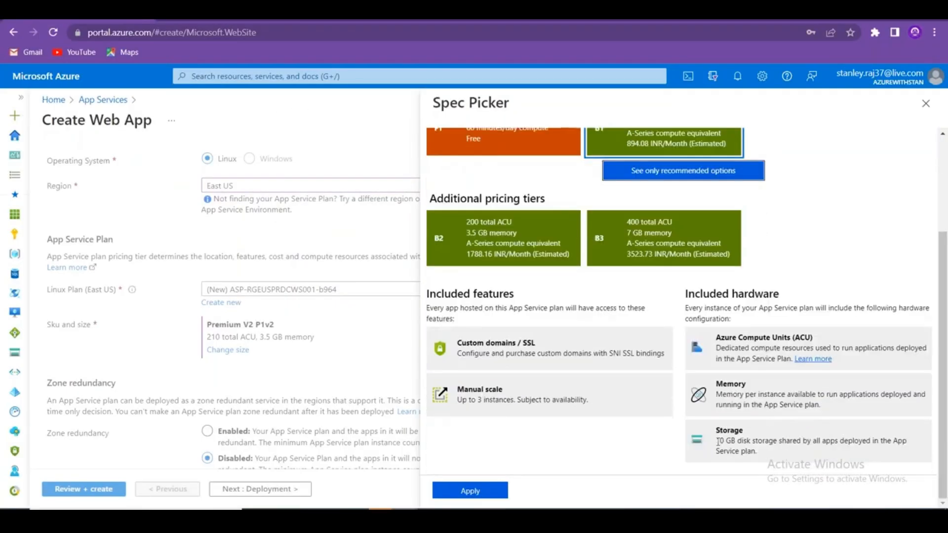
Inspect the B3 tier's memory and storage figures in Spec Picker.
{"action": "left_click_drag", "start_coordinate": [717, 430], "coordinate": [740, 451]}
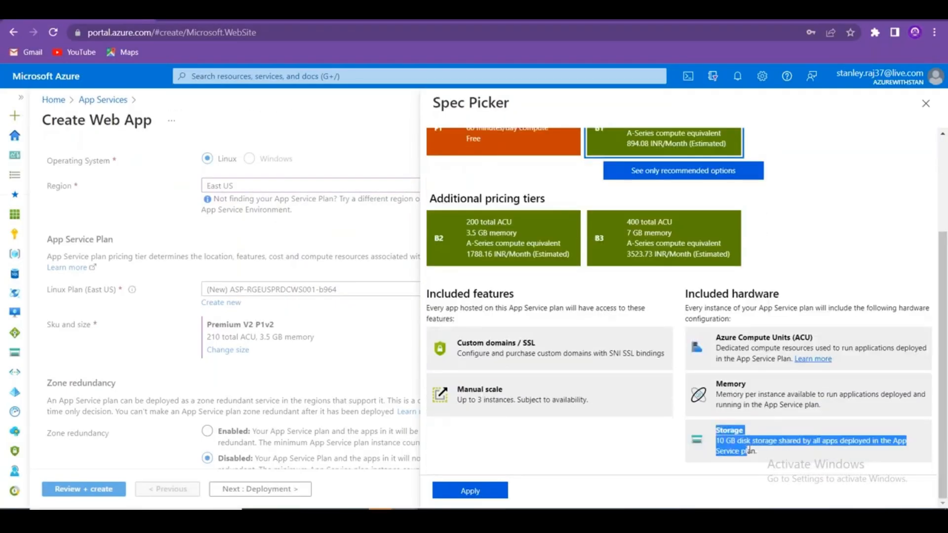
{"action": "left_click", "coordinate": [603, 251]}
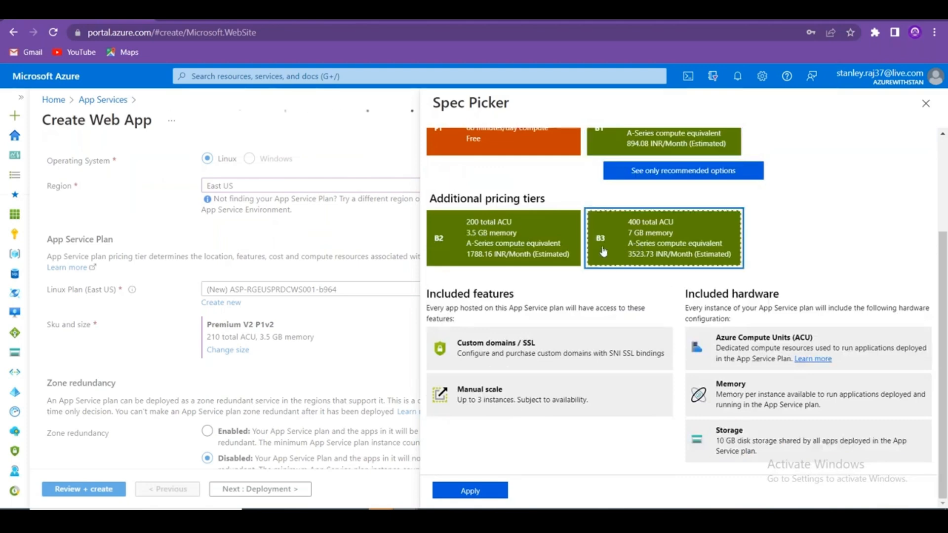
{"action": "left_click_drag", "start_coordinate": [681, 235], "coordinate": [636, 239]}
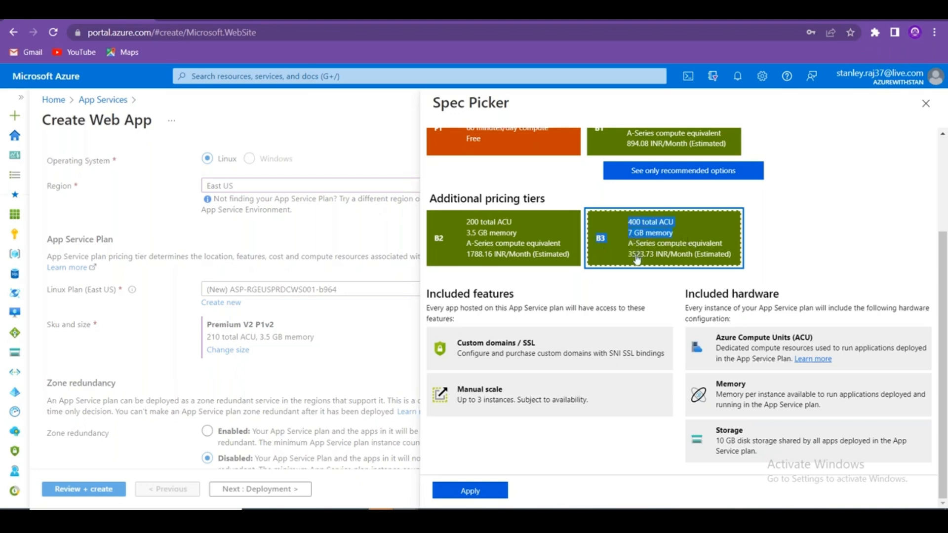
{"action": "left_click", "coordinate": [812, 252]}
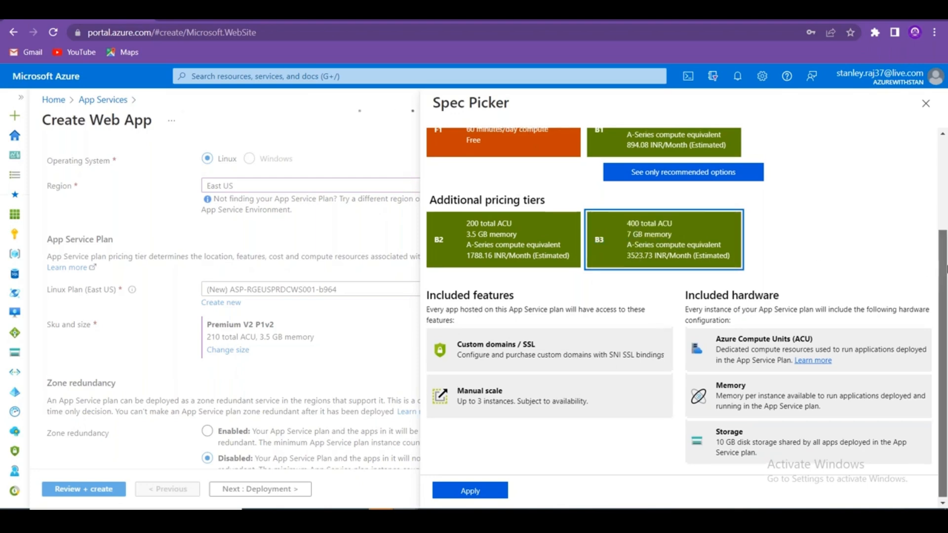
{"action": "left_click_drag", "start_coordinate": [944, 289], "coordinate": [943, 241]}
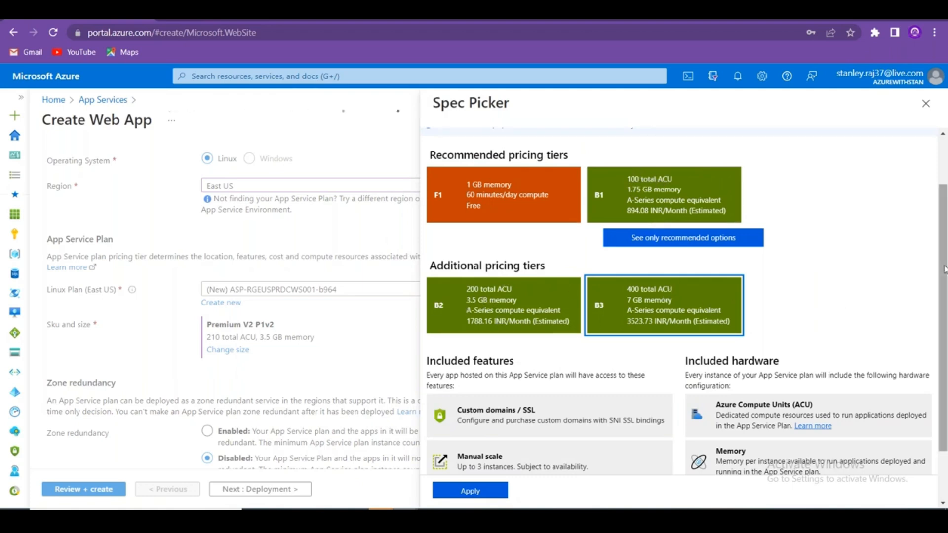
{"action": "left_click_drag", "start_coordinate": [944, 269], "coordinate": [944, 303]}
Select the Manual scale feature name and begin editing cell C13.
{"action": "left_click_drag", "start_coordinate": [511, 422], "coordinate": [457, 415]}
{"action": "key", "text": "ctrl+c"}
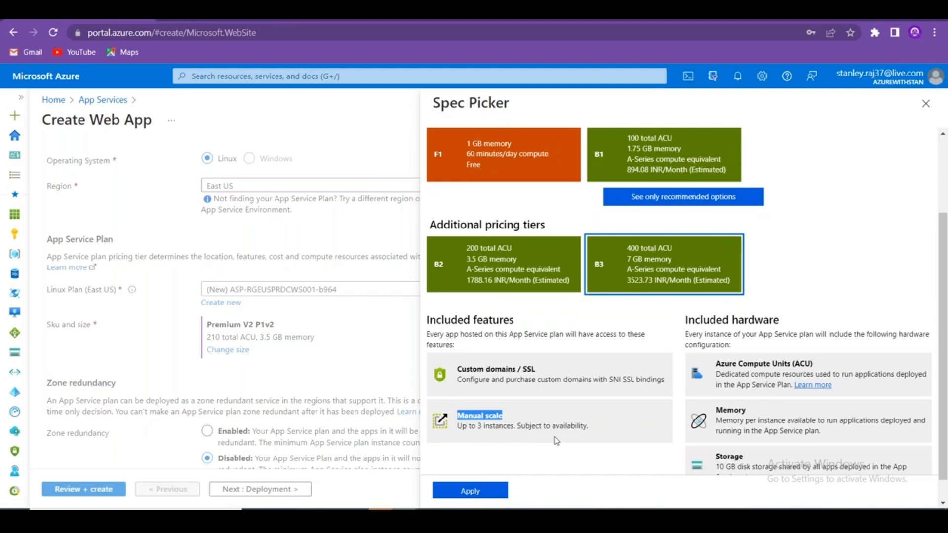
{"action": "key", "text": "alt+Tab"}
{"action": "double_click", "coordinate": [237, 284]}
Paste 'Manual scale' into cell C13.
{"action": "key", "text": "ctrl+v"}
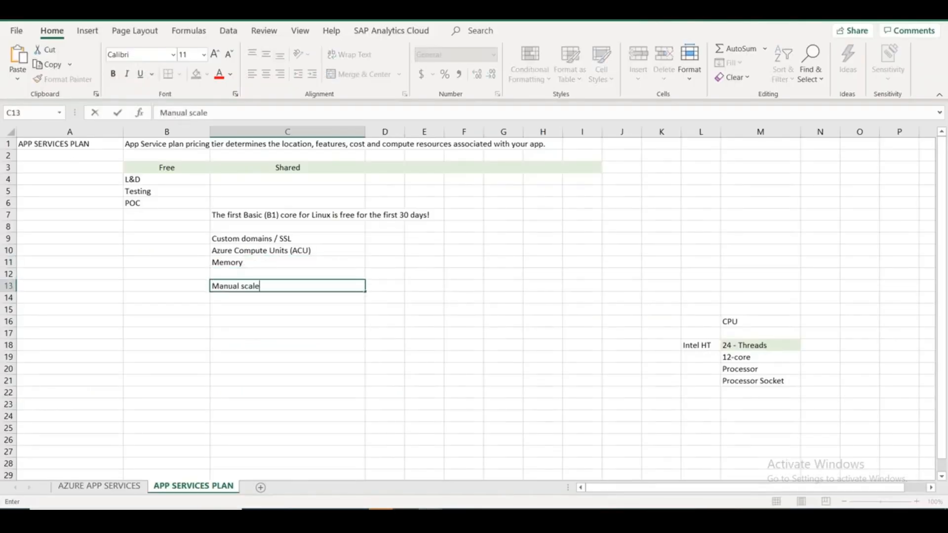
{"action": "key", "text": "alt+Tab"}
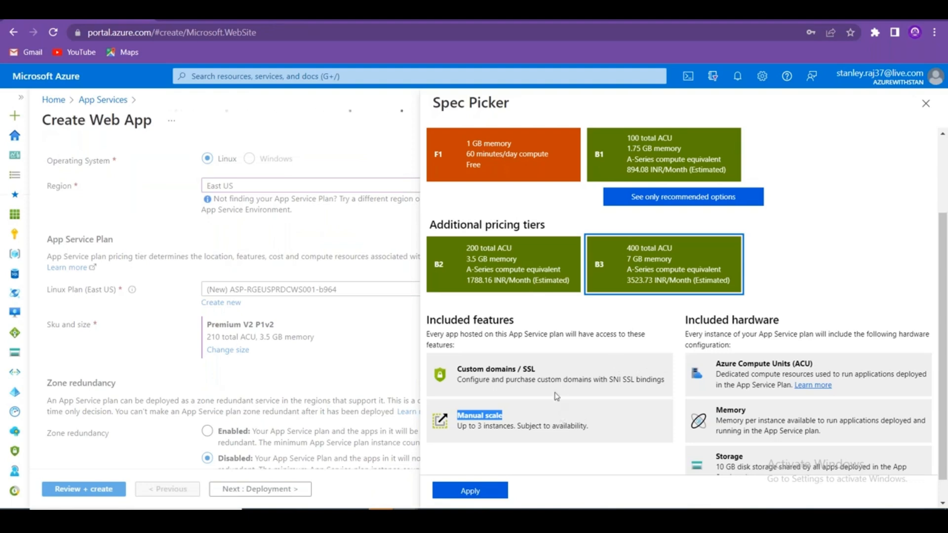
{"action": "left_click", "coordinate": [535, 279]}
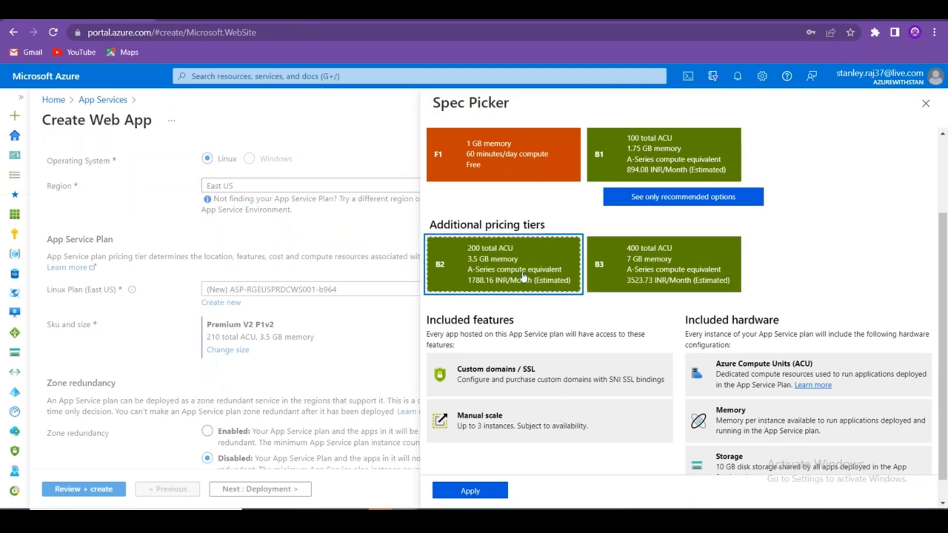
{"action": "left_click", "coordinate": [631, 171]}
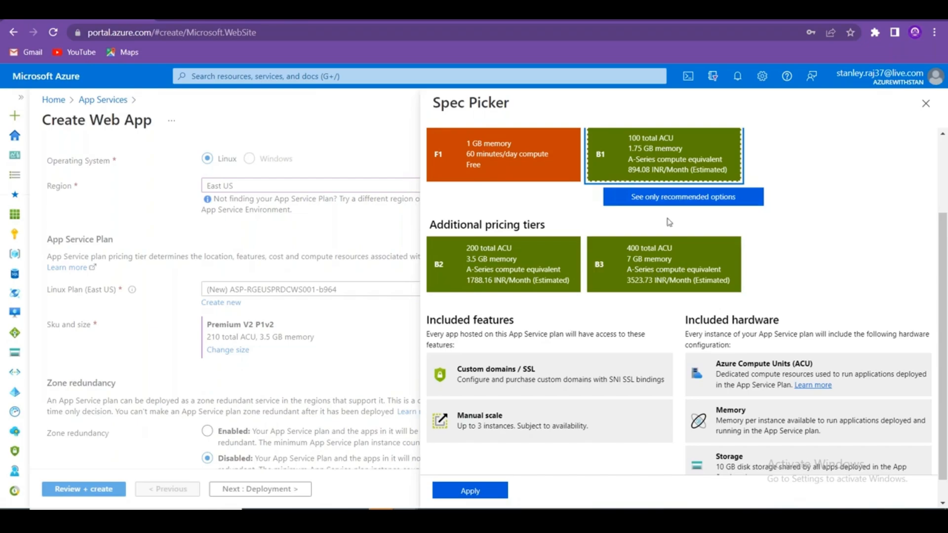
{"action": "key", "text": "alt+Tab"}
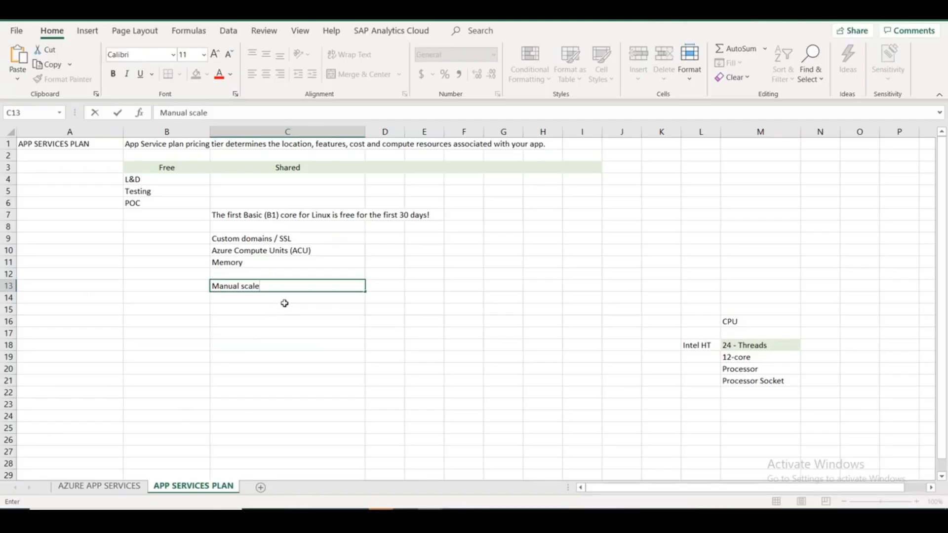
{"action": "left_click", "coordinate": [253, 297]}
Enter 'Up to 3 Instances' in C14 and 'Storage' in C12.
{"action": "type", "text": "Up to "}
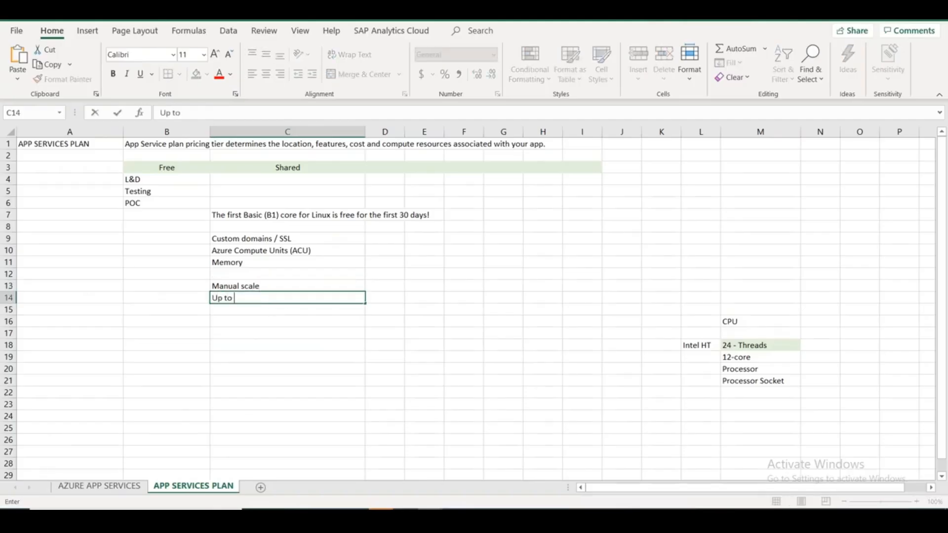
{"action": "type", "text": "3 Instances"}
{"action": "key", "text": "alt+Tab"}
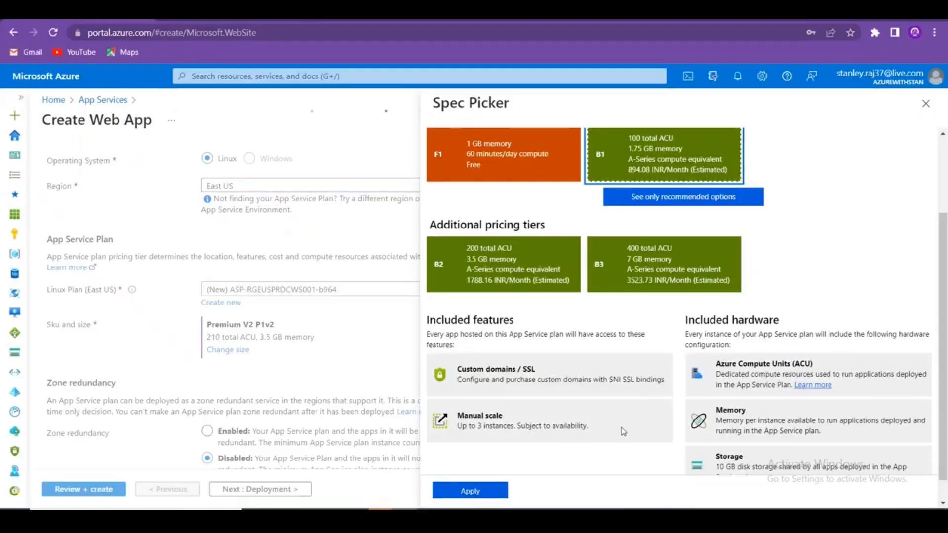
{"action": "scroll", "coordinate": [623, 431], "scroll_direction": "down", "scroll_amount": 1}
{"action": "key", "text": "alt+Tab"}
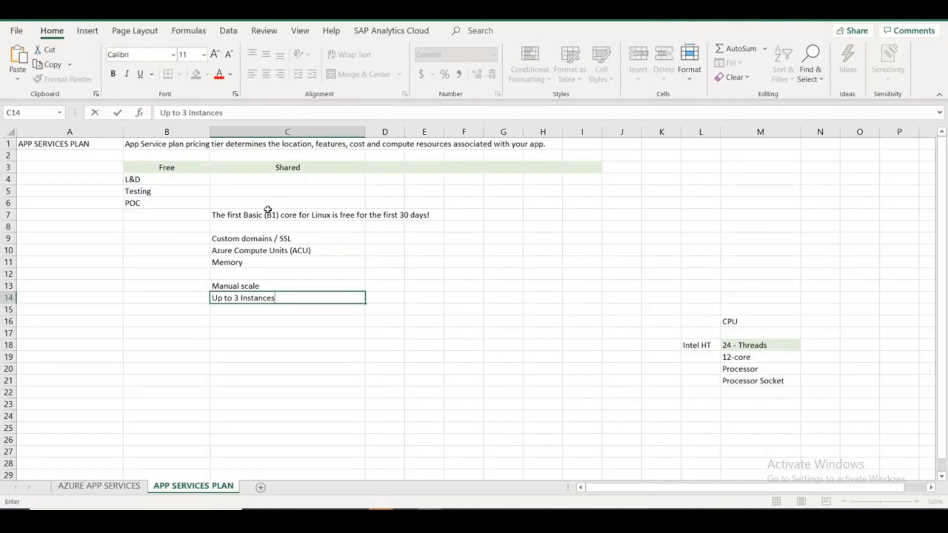
{"action": "left_click", "coordinate": [265, 273]}
{"action": "type", "text": "St"}
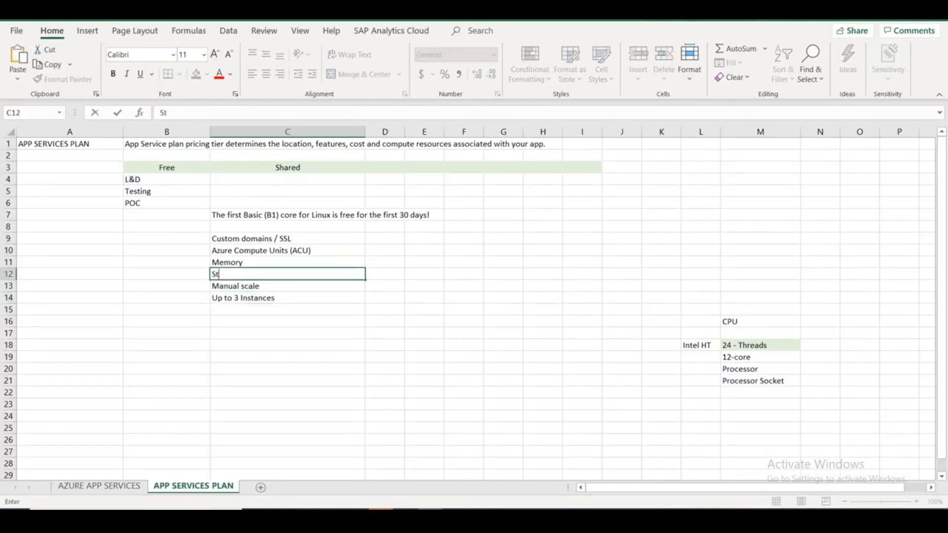
{"action": "type", "text": "orage"}
{"action": "left_click", "coordinate": [307, 309]}
Move the Linux free-core note from C7 to C4 and enter 'Dev & Test' in C5.
{"action": "left_click", "coordinate": [286, 216]}
{"action": "key", "text": "ctrl+x"}
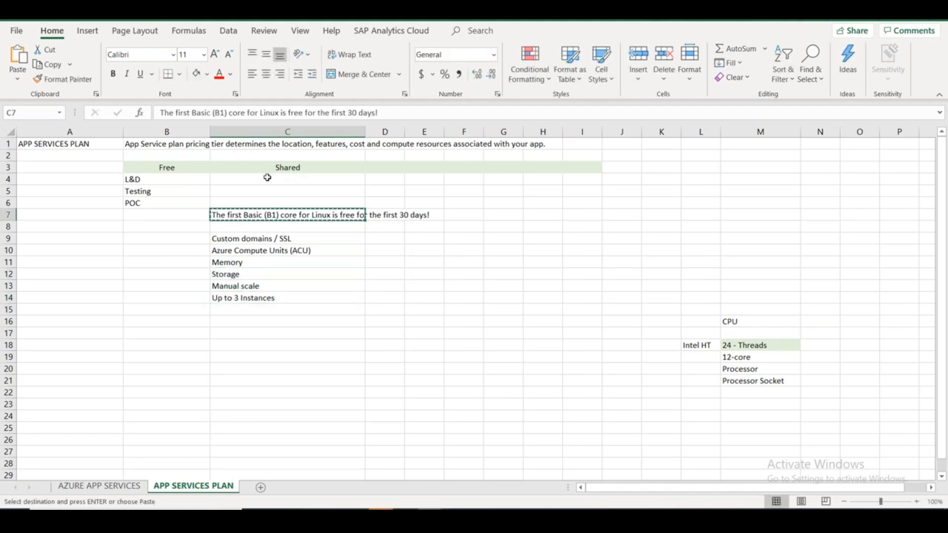
{"action": "left_click", "coordinate": [266, 179]}
{"action": "key", "text": "ctrl+v"}
{"action": "key", "text": "Return"}
{"action": "type", "text": "De"}
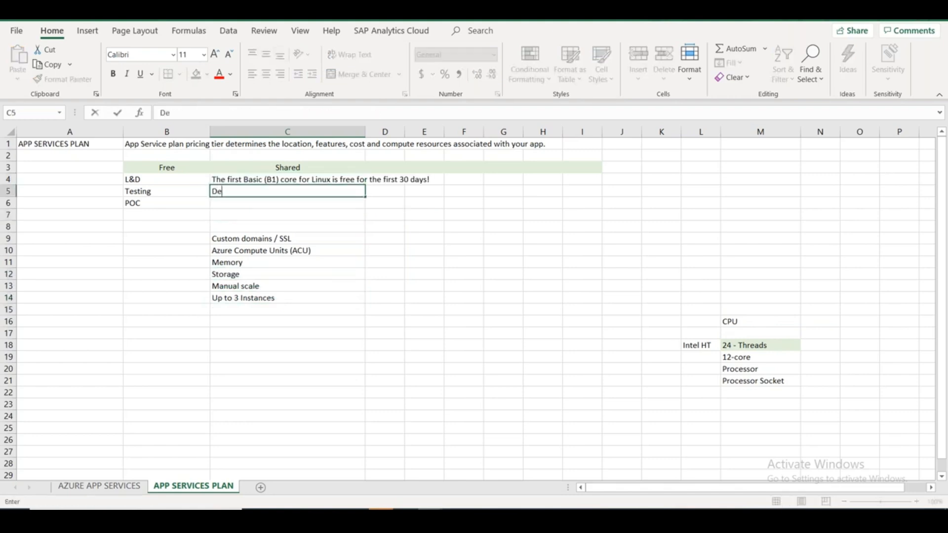
{"action": "type", "text": "v & Test"}
Move the Shared feature list from C9:C14 up so it starts at C6.
{"action": "left_click_drag", "start_coordinate": [280, 236], "coordinate": [278, 299]}
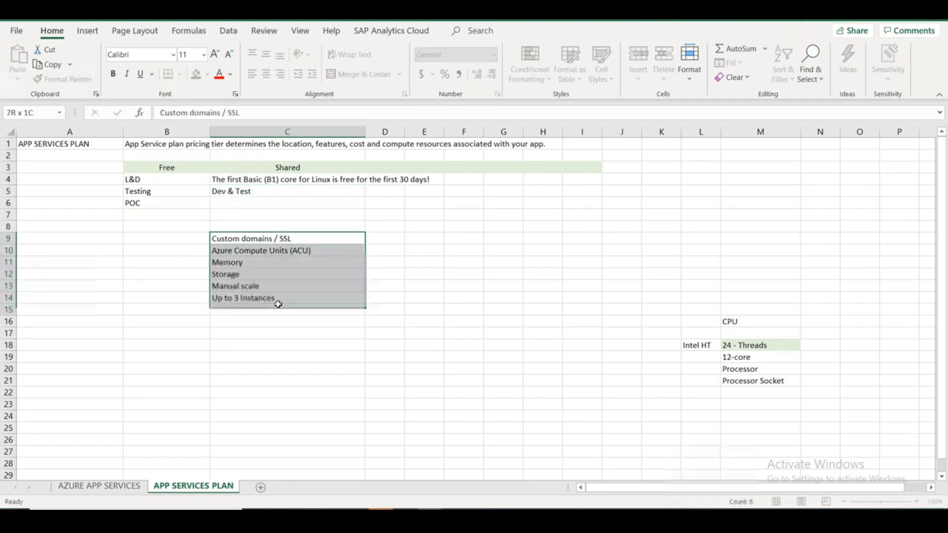
{"action": "key", "text": "ctrl+x"}
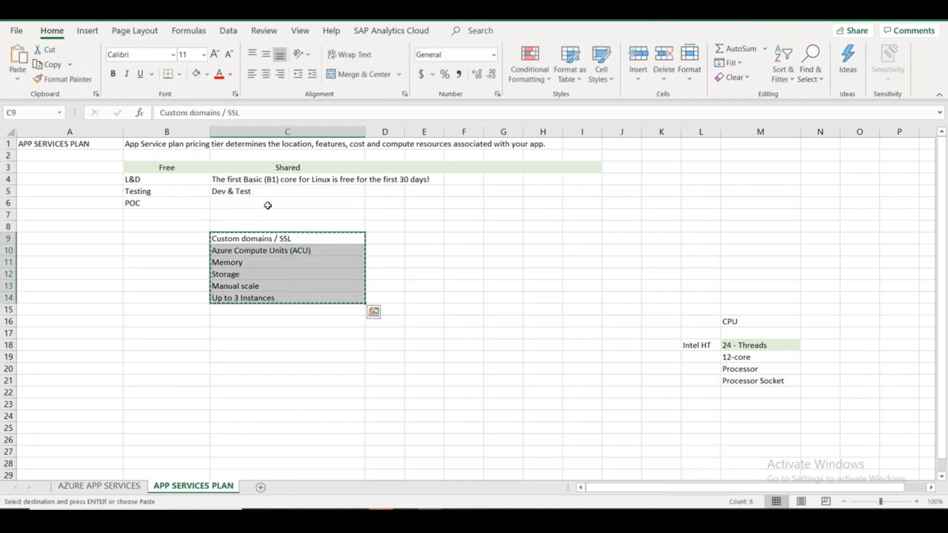
{"action": "left_click", "coordinate": [267, 204]}
{"action": "key", "text": "ctrl+v"}
{"action": "left_click", "coordinate": [338, 370]}
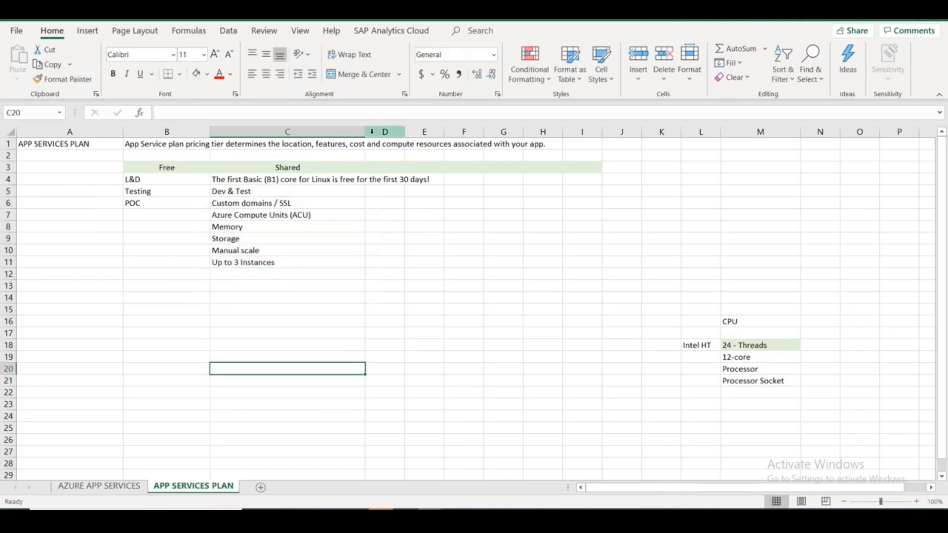
Wrap the long free-core note in C4 and widen column D.
{"action": "left_click", "coordinate": [327, 179]}
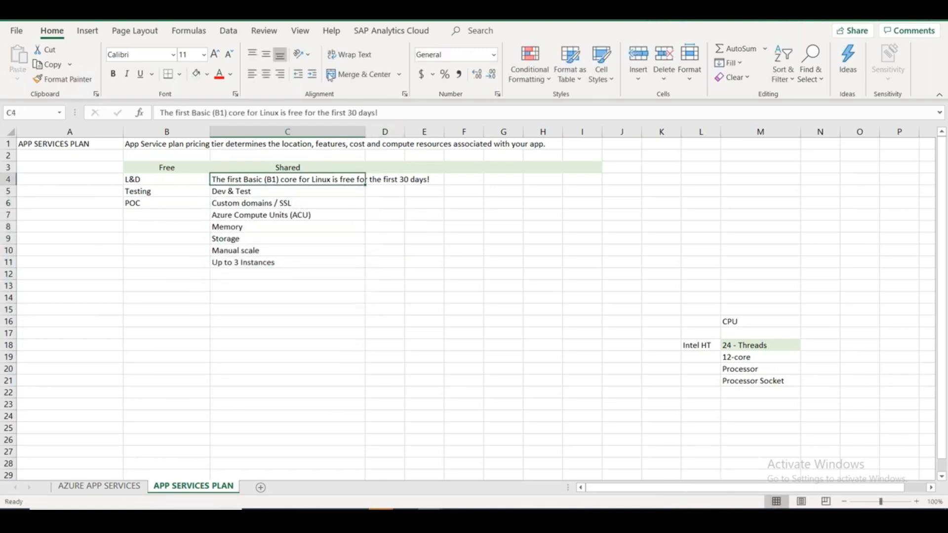
{"action": "left_click", "coordinate": [349, 54]}
{"action": "left_click", "coordinate": [384, 285]}
{"action": "left_click_drag", "start_coordinate": [405, 132], "coordinate": [497, 131]}
{"action": "key", "text": "alt+Tab"}
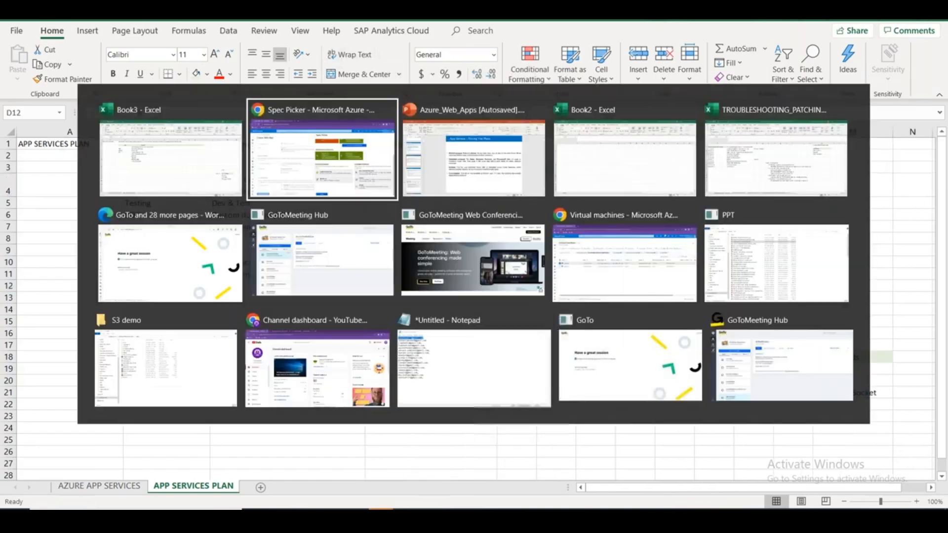
{"action": "scroll", "coordinate": [831, 326], "scroll_direction": "up", "scroll_amount": 3}
{"action": "scroll", "coordinate": [793, 358], "scroll_direction": "down", "scroll_amount": 3}
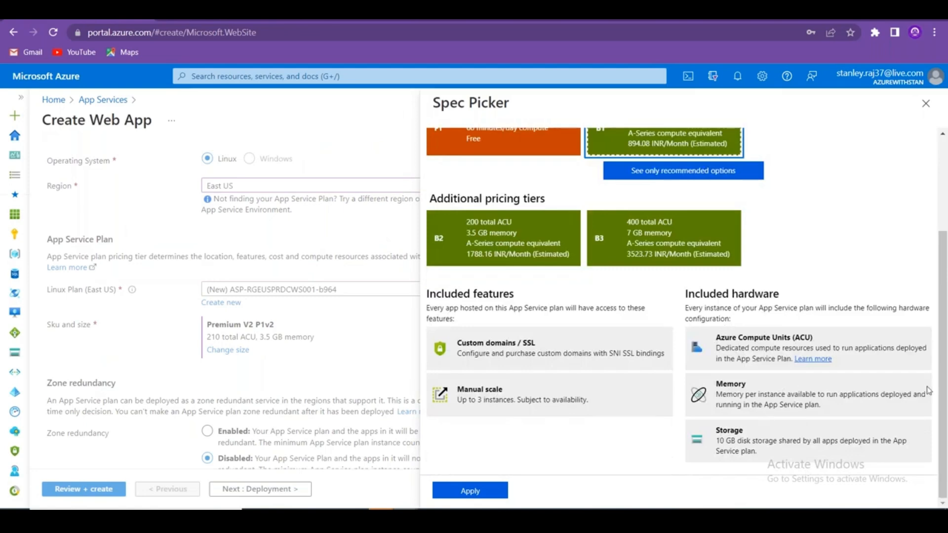
{"action": "key", "text": "alt+Tab"}
{"action": "left_click", "coordinate": [264, 298]}
{"action": "type", "text": "Bq"}
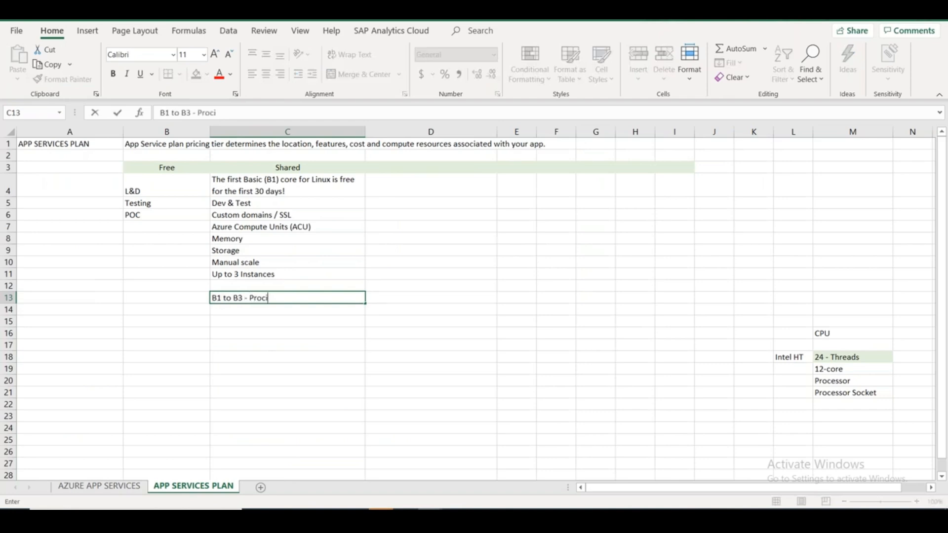
Finish the C13 note 'B1 to B3 - Prices Vary' and head column D 'Standard' in D3.
{"action": "key", "text": "BackSpace"}
{"action": "key", "text": "BackSpace"}
{"action": "key", "text": "BackSpace"}
{"action": "type", "text": "ices"}
{"action": "left_click", "coordinate": [455, 168]}
{"action": "type", "text": "Production"}
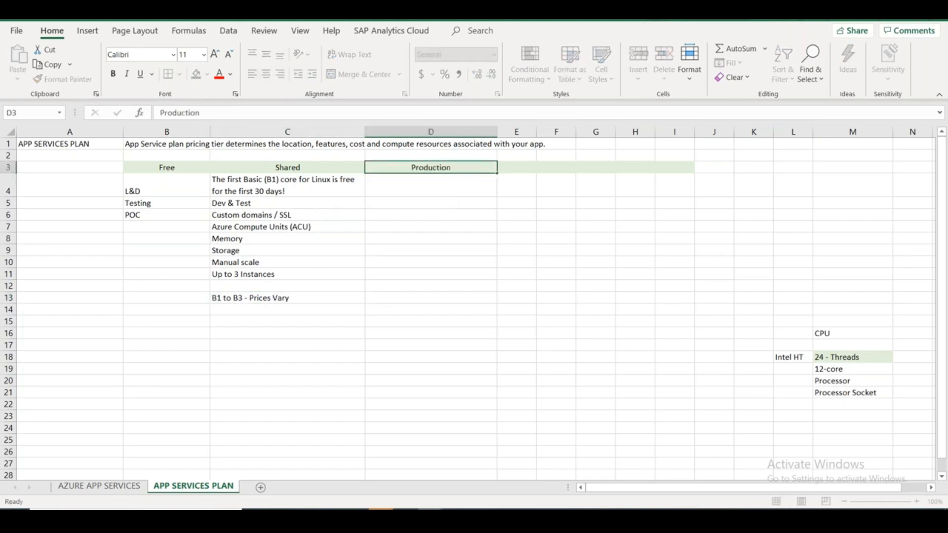
{"action": "key", "text": "Return"}
{"action": "type", "text": "Standard"}
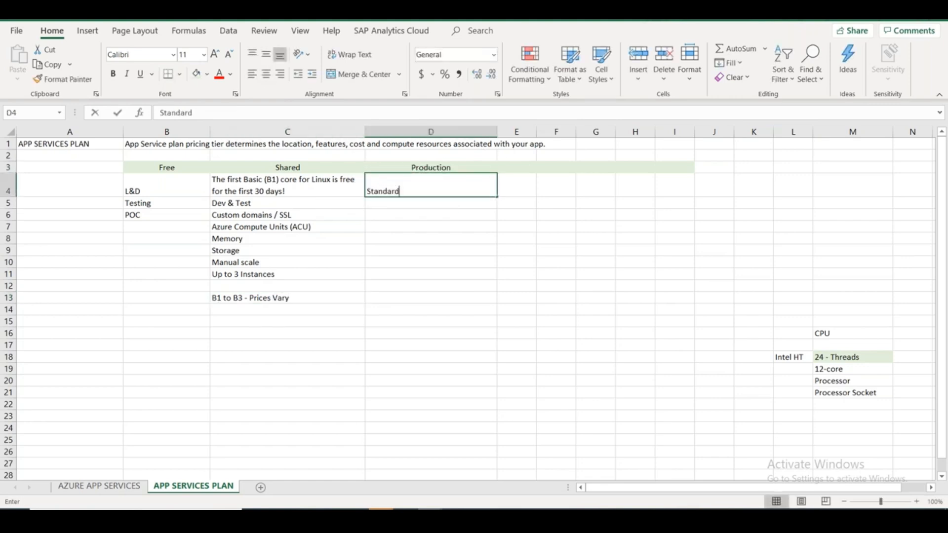
{"action": "key", "text": "Up"}
{"action": "type", "text": "Standard"}
{"action": "key", "text": "Return"}
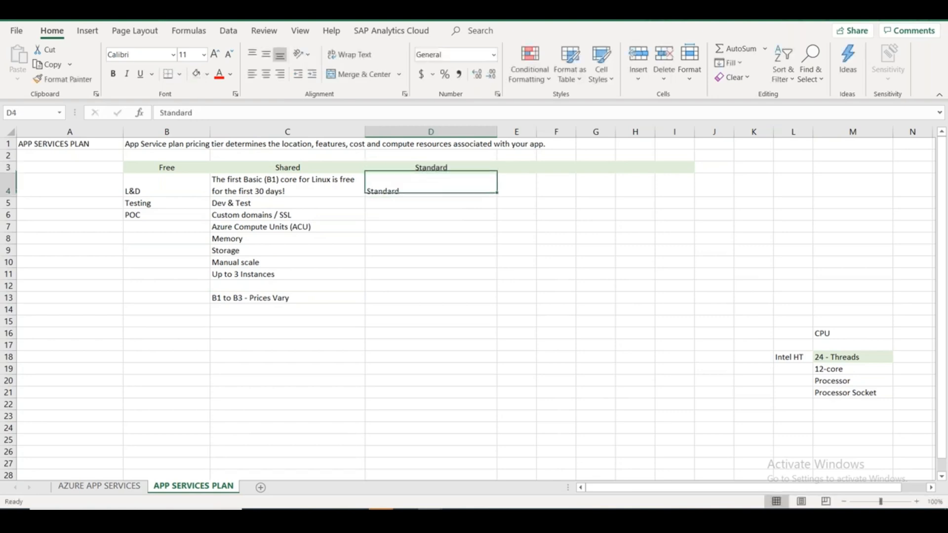
Clear the stray entry in D4 and type 'Production' into D5.
{"action": "key", "text": "Delete"}
{"action": "key", "text": "Down"}
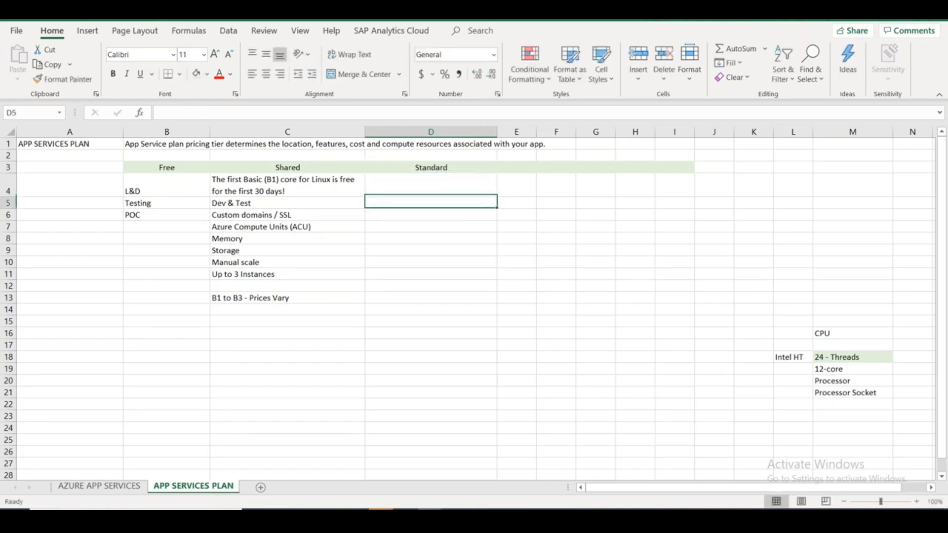
{"action": "type", "text": "Production Env"}
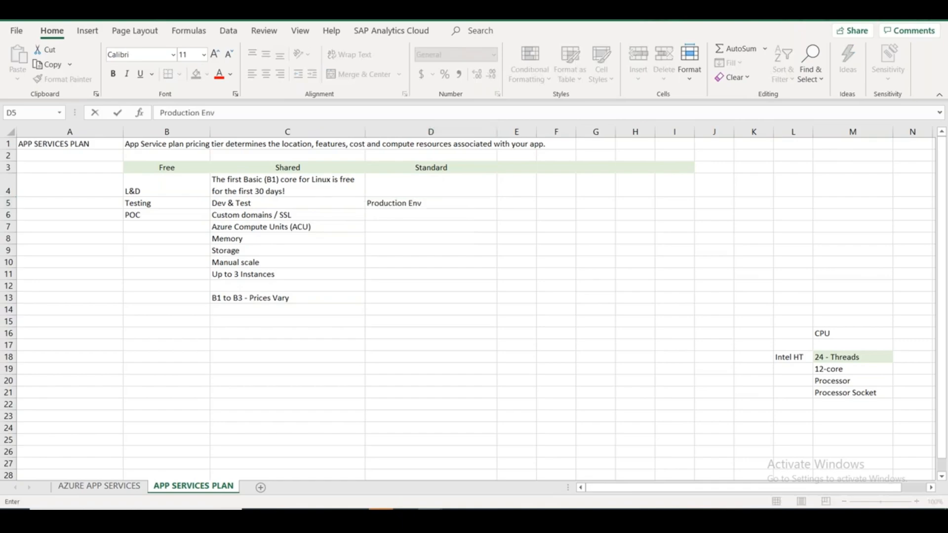
In Spec Picker, show the Production tiers and reveal the additional S1–S3 options.
{"action": "key", "text": "alt+Tab"}
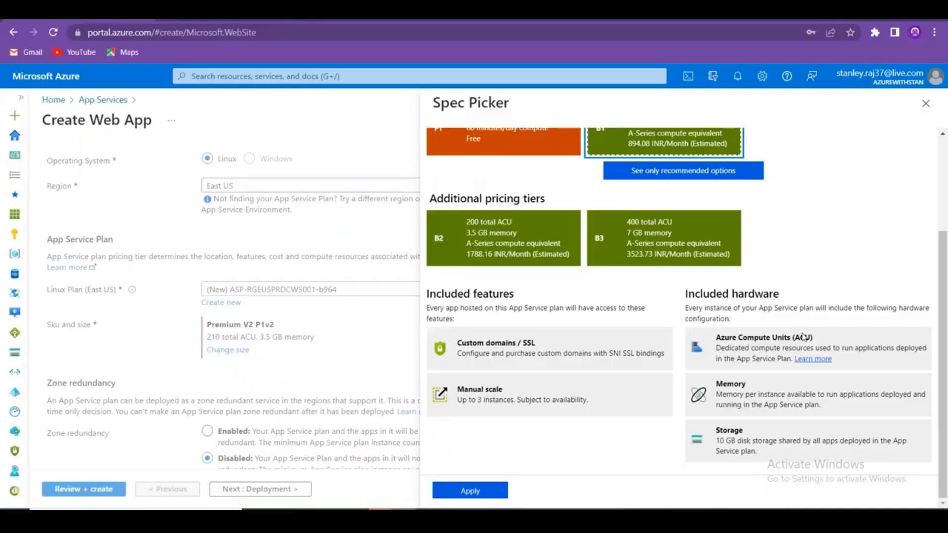
{"action": "scroll", "coordinate": [805, 337], "scroll_direction": "up", "scroll_amount": 2}
{"action": "left_click", "coordinate": [697, 163]}
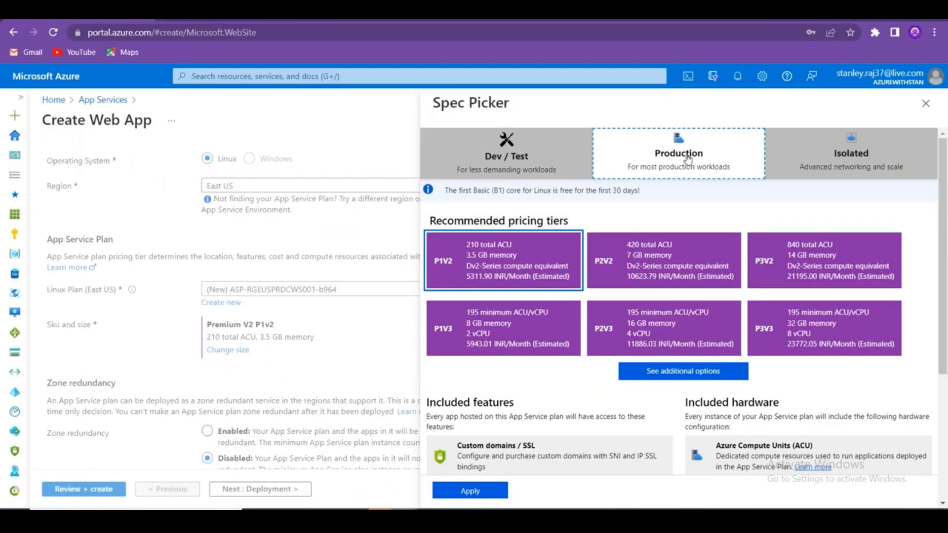
{"action": "scroll", "coordinate": [943, 245], "scroll_direction": "down", "scroll_amount": 2}
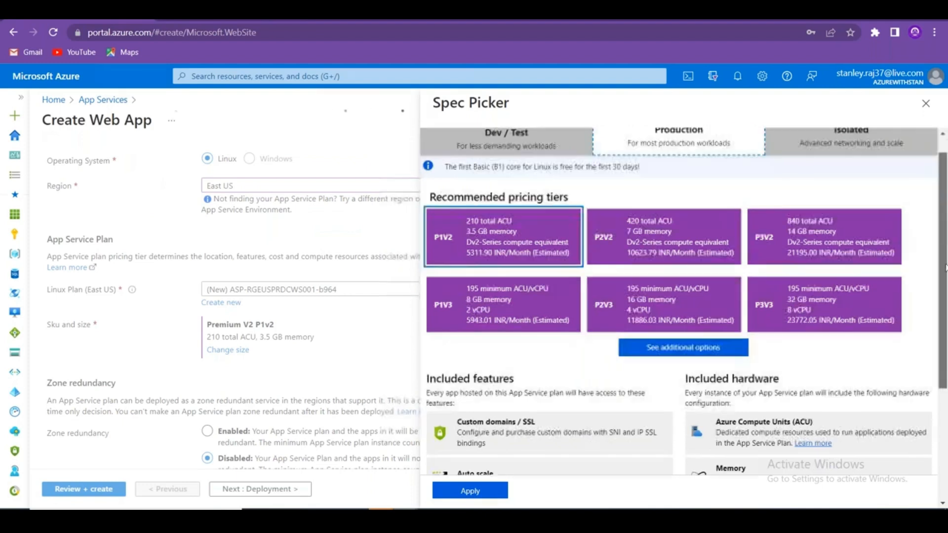
{"action": "scroll", "coordinate": [944, 245], "scroll_direction": "up", "scroll_amount": 1}
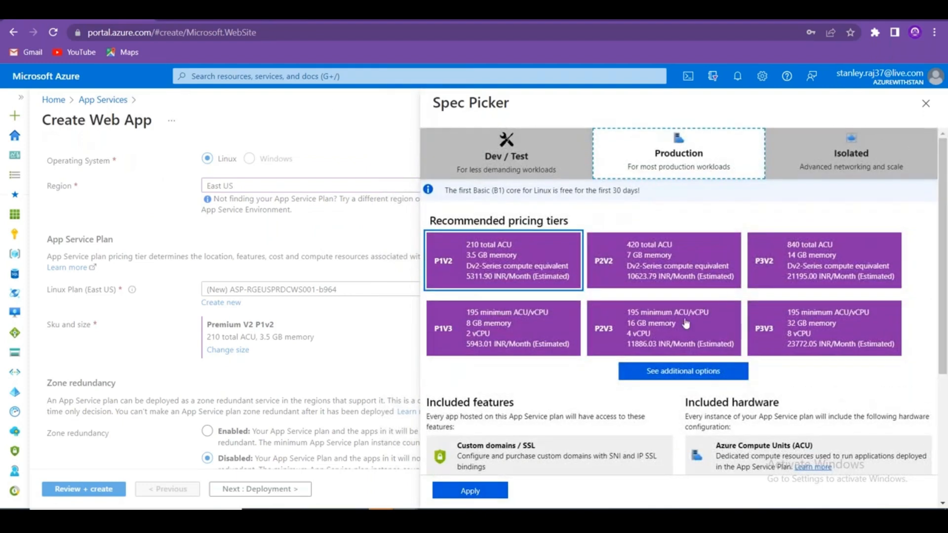
{"action": "left_click", "coordinate": [668, 374]}
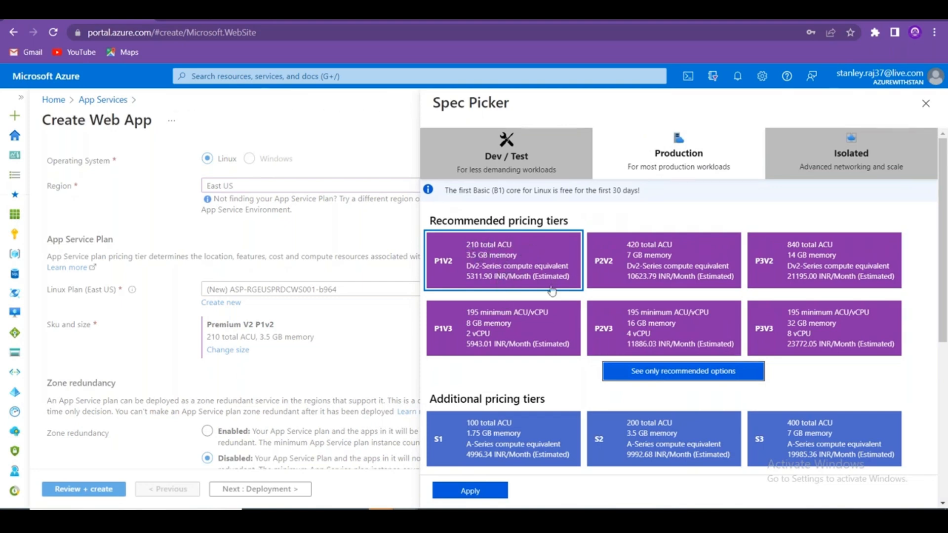
{"action": "left_click_drag", "start_coordinate": [943, 261], "coordinate": [945, 348]}
{"action": "left_click_drag", "start_coordinate": [945, 289], "coordinate": [945, 204]}
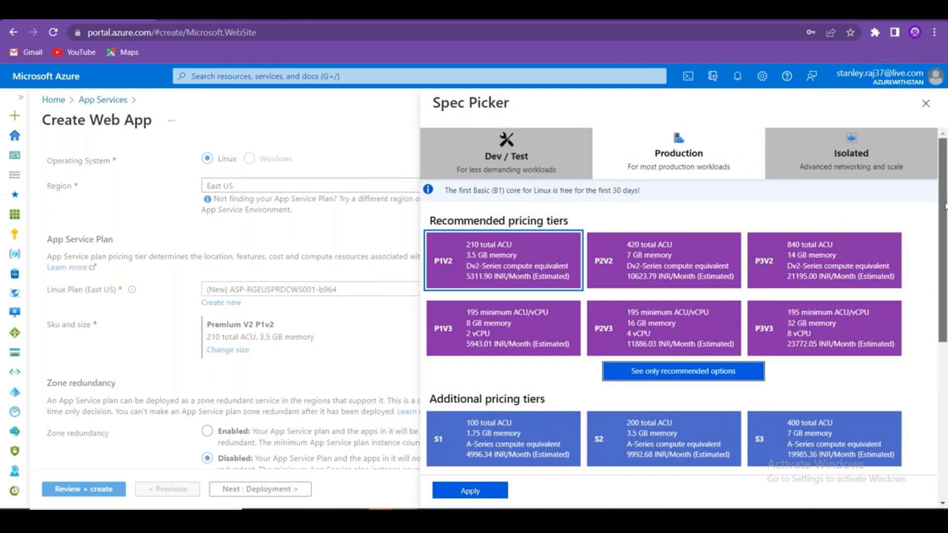
Inspect the Isolated tiers including I3V2, then return to Production and highlight P3V3's vCPU.
{"action": "left_click", "coordinate": [840, 165]}
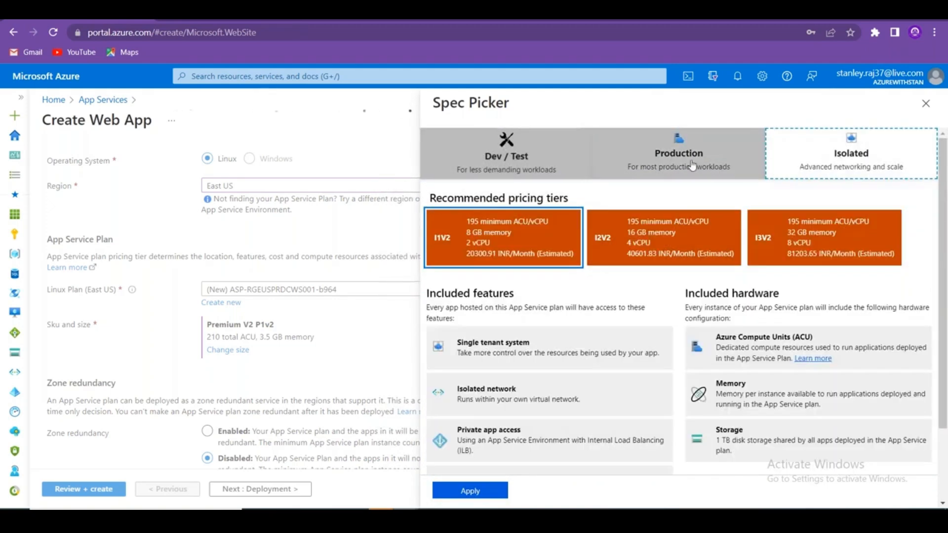
{"action": "left_click", "coordinate": [693, 164]}
{"action": "left_click", "coordinate": [800, 162]}
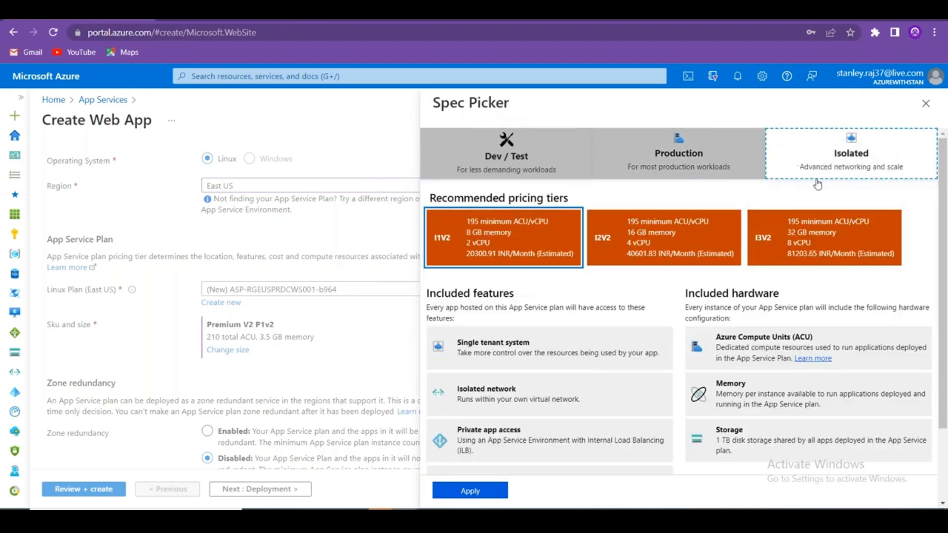
{"action": "left_click", "coordinate": [872, 228]}
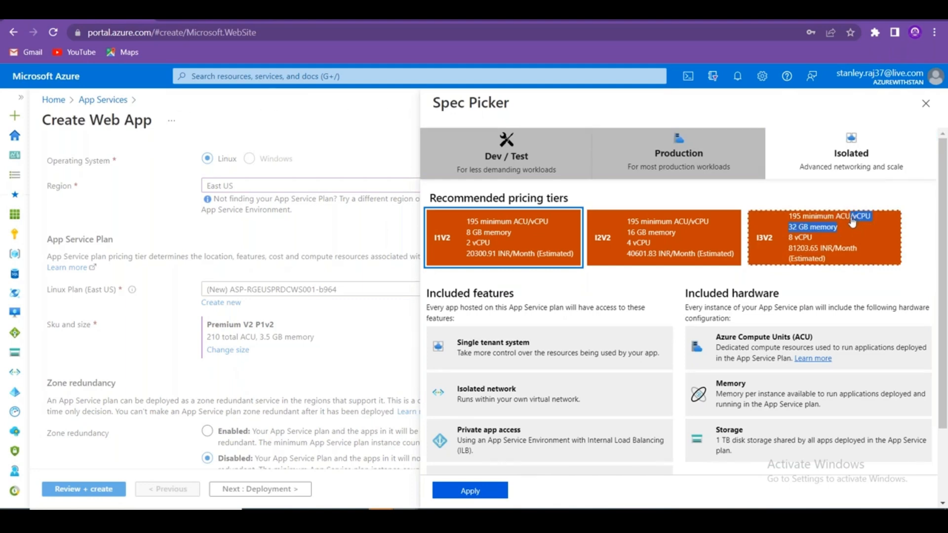
{"action": "left_click", "coordinate": [657, 150]}
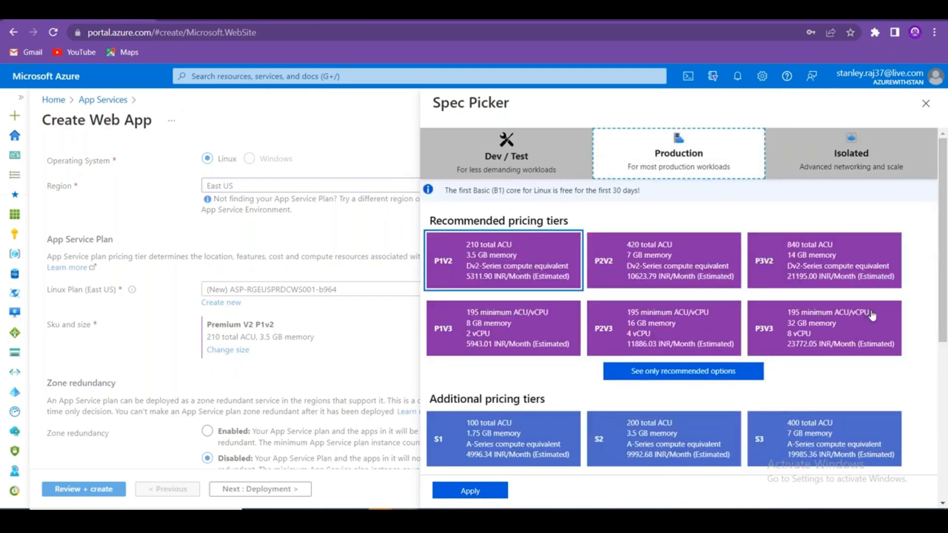
{"action": "left_click_drag", "start_coordinate": [872, 316], "coordinate": [850, 314]}
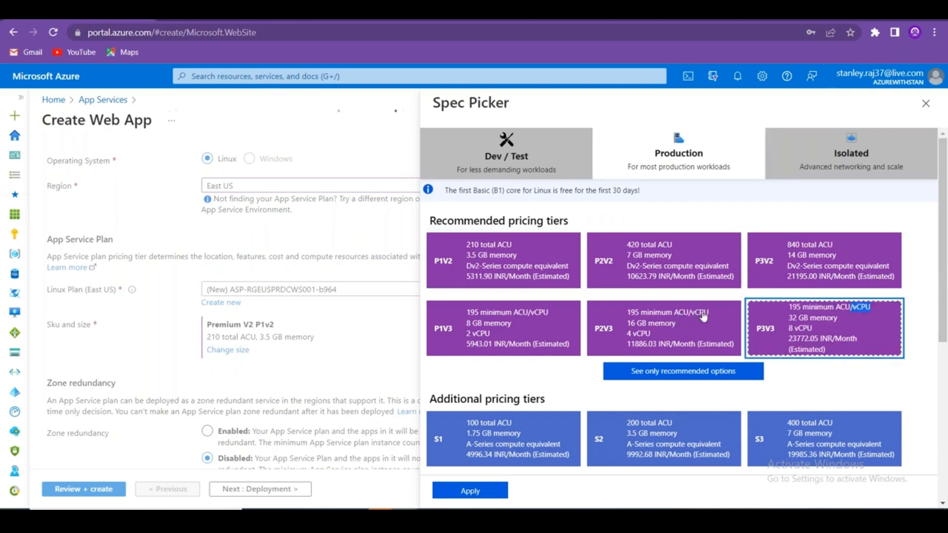
{"action": "left_click_drag", "start_coordinate": [714, 316], "coordinate": [691, 314]}
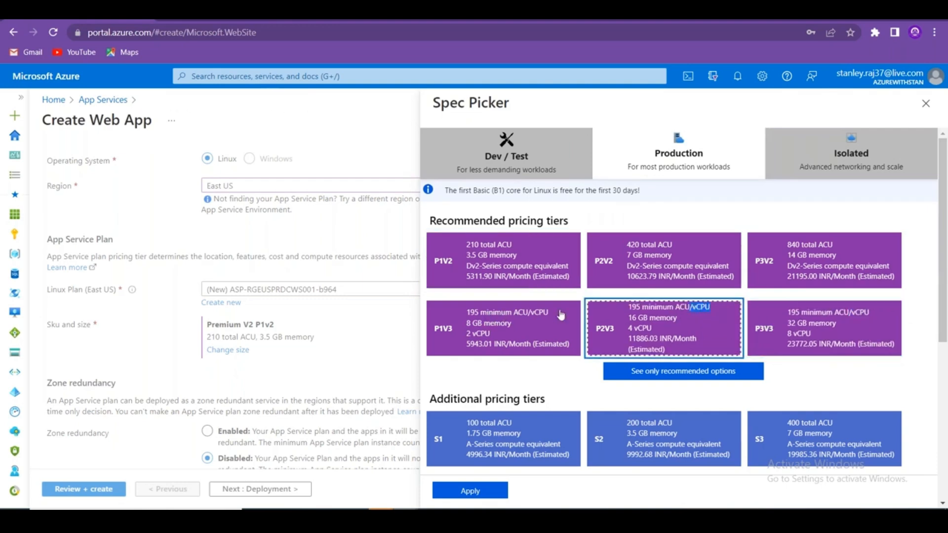
{"action": "left_click_drag", "start_coordinate": [559, 315], "coordinate": [533, 316]}
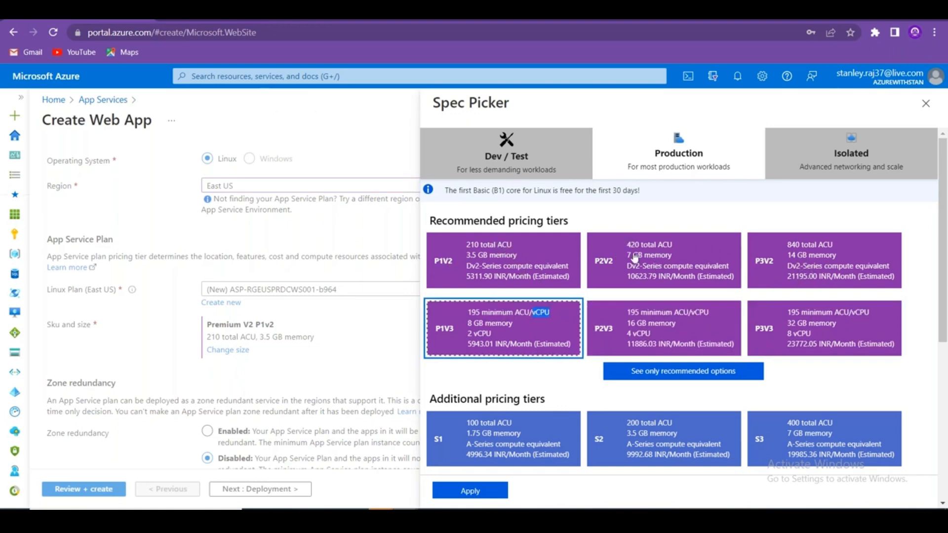
{"action": "double_click", "coordinate": [505, 246]}
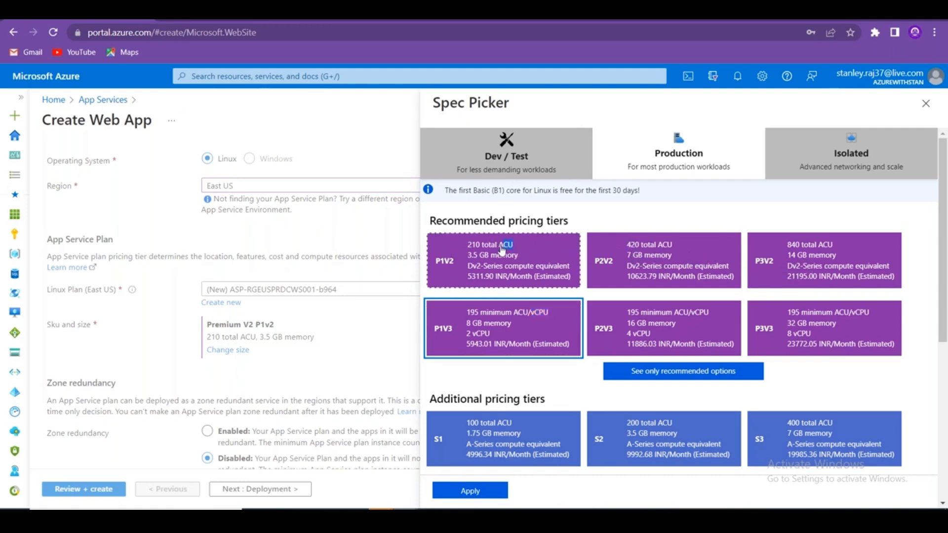
{"action": "double_click", "coordinate": [447, 329]}
{"action": "left_click_drag", "start_coordinate": [555, 319], "coordinate": [534, 319]}
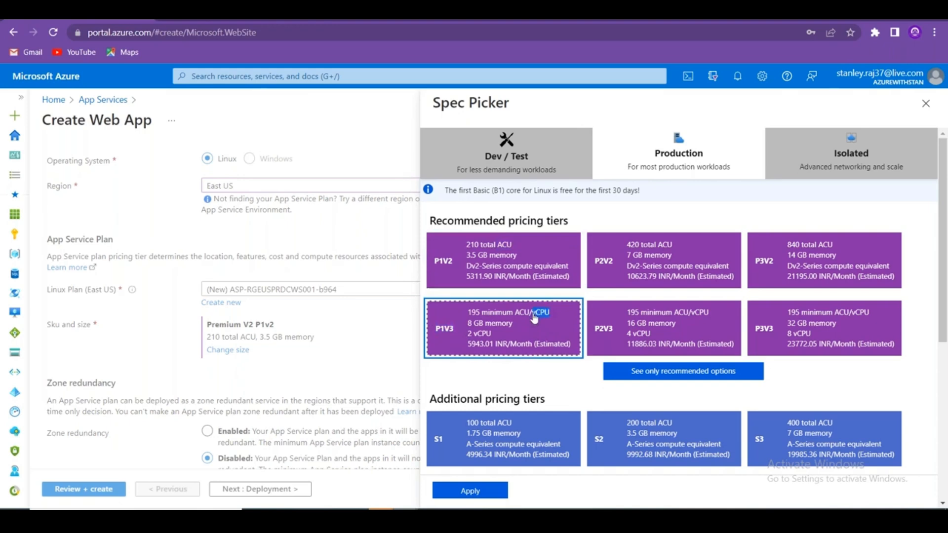
{"action": "left_click_drag", "start_coordinate": [894, 321], "coordinate": [845, 316]}
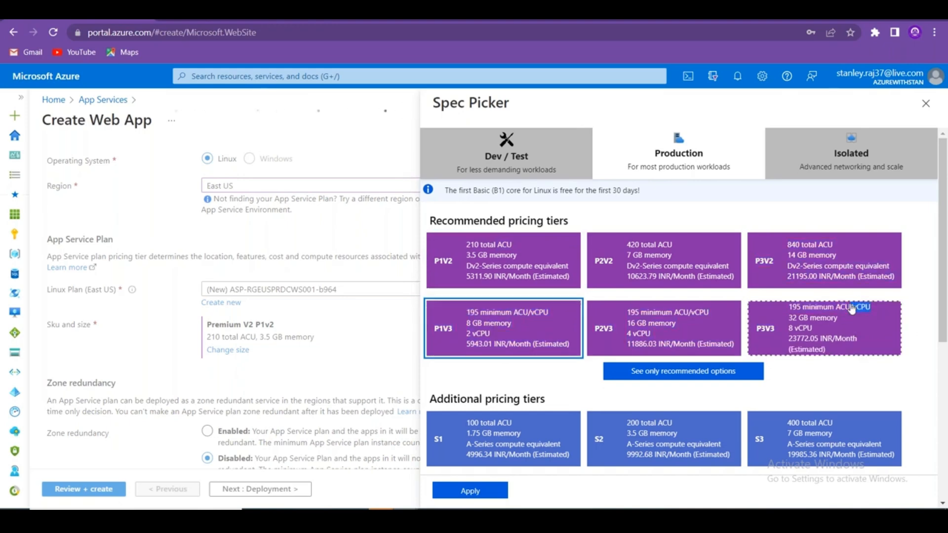
{"action": "left_click", "coordinate": [851, 309]}
{"action": "left_click", "coordinate": [927, 377]}
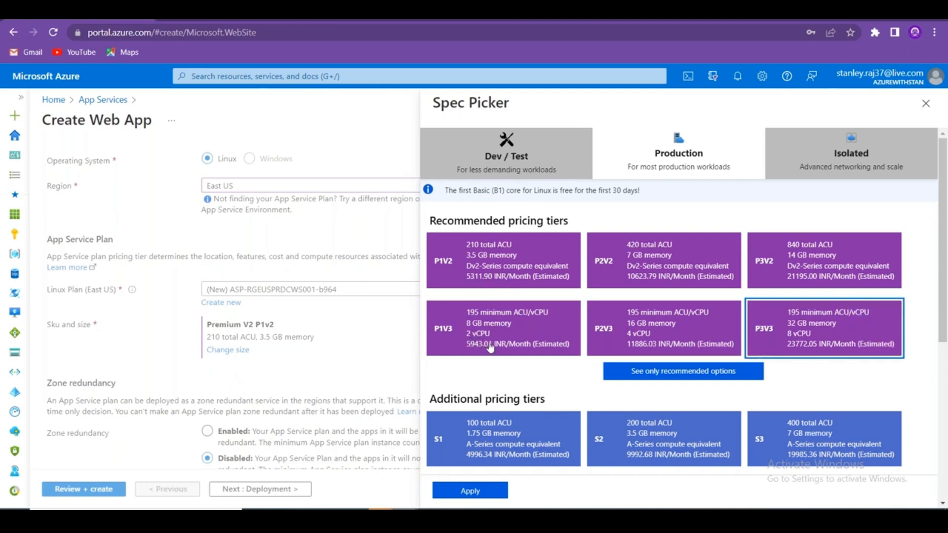
{"action": "left_click_drag", "start_coordinate": [491, 348], "coordinate": [471, 351]}
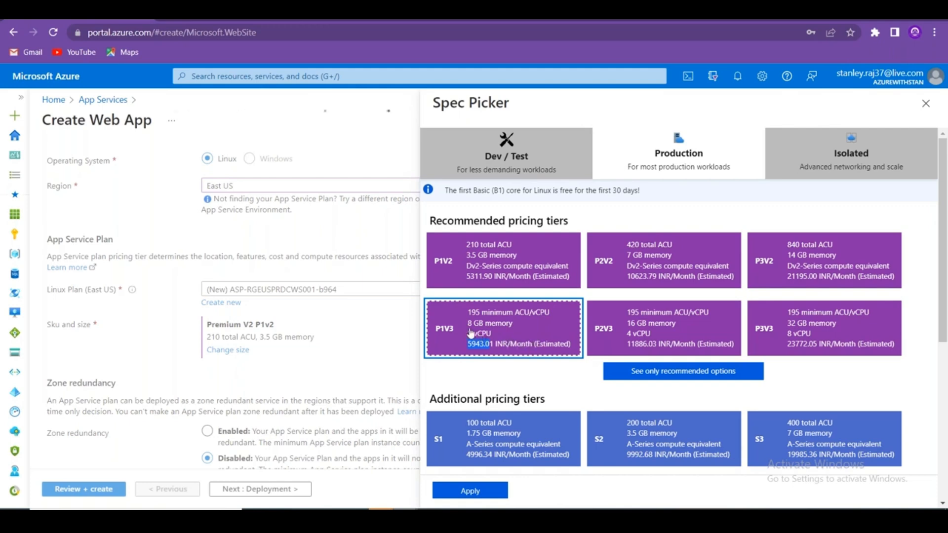
{"action": "mouse_move", "coordinate": [467, 328]}
{"action": "left_mouse_down"}
{"action": "mouse_move", "coordinate": [539, 334]}
{"action": "mouse_move", "coordinate": [468, 329]}
{"action": "left_mouse_up"}
{"action": "left_click", "coordinate": [539, 334]}
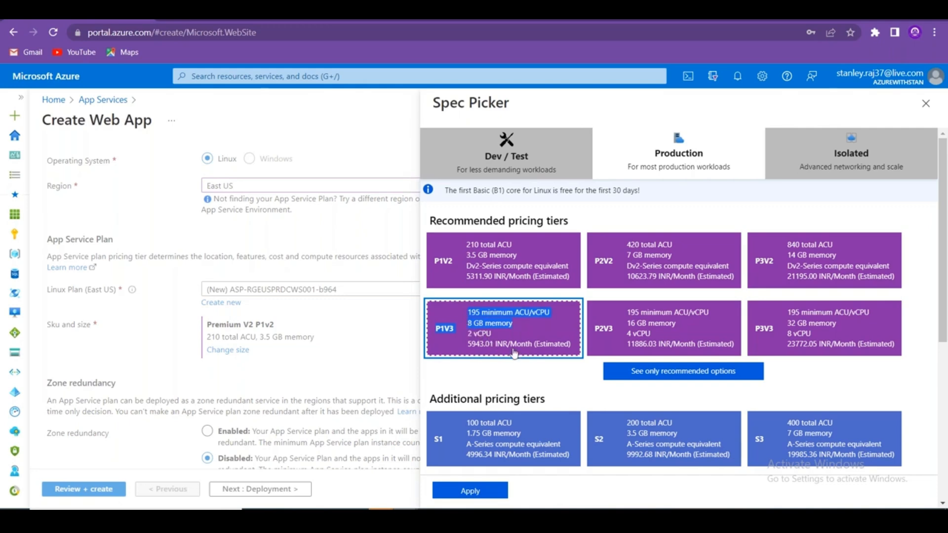
{"action": "left_click_drag", "start_coordinate": [560, 320], "coordinate": [535, 318]}
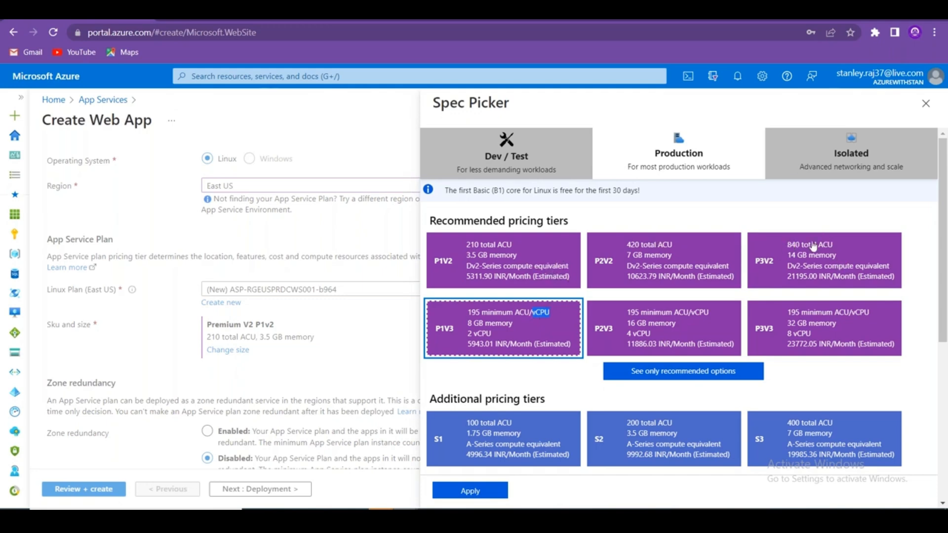
{"action": "left_click", "coordinate": [473, 281]}
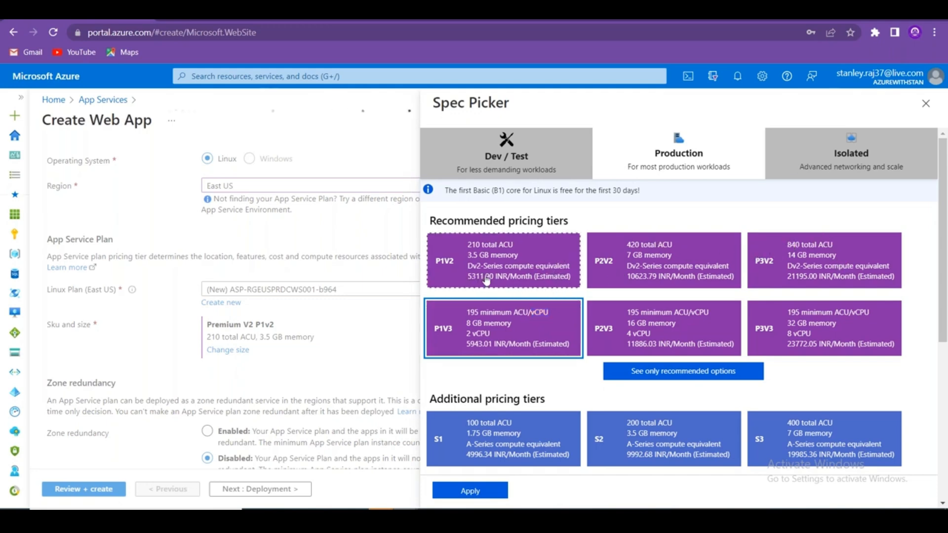
{"action": "left_click", "coordinate": [486, 280]}
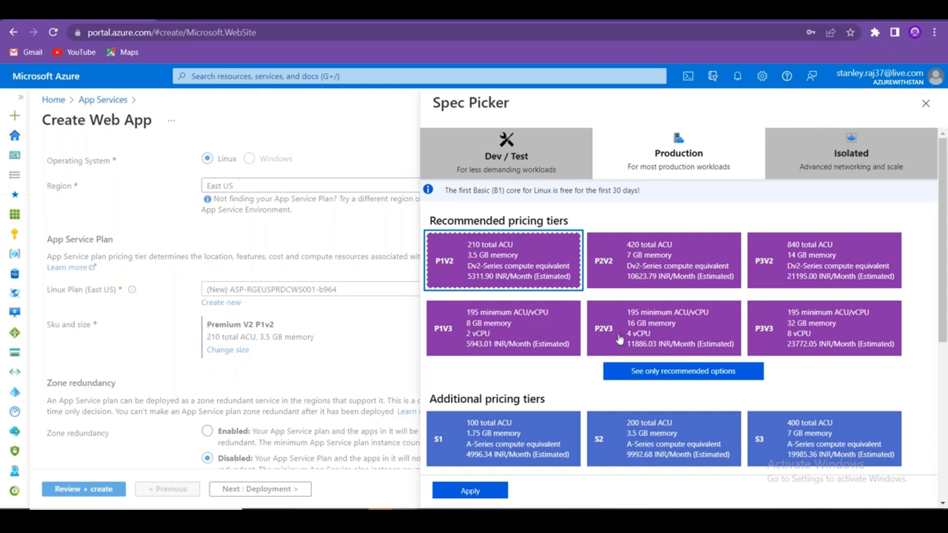
{"action": "left_click_drag", "start_coordinate": [943, 237], "coordinate": [945, 271]}
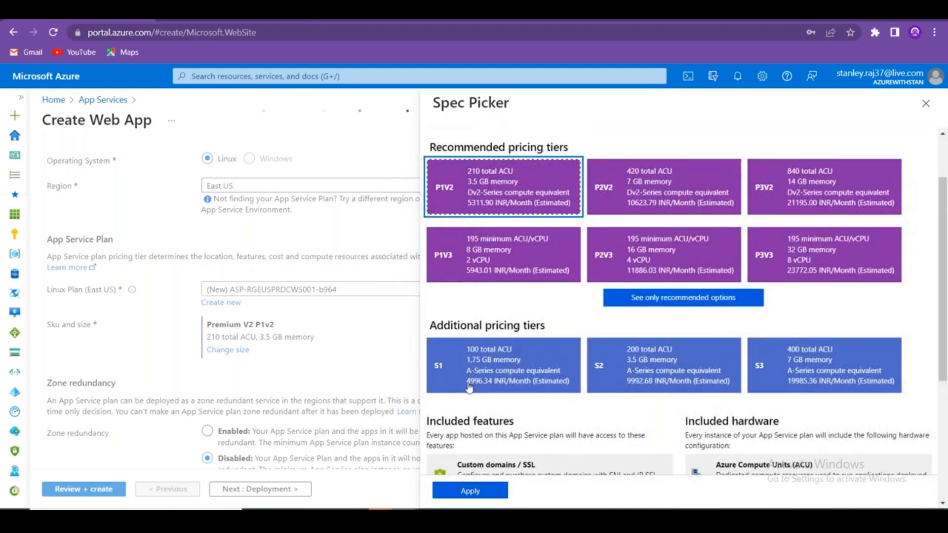
Select the S1 tier card and scroll down to its included features.
{"action": "left_click_drag", "start_coordinate": [465, 385], "coordinate": [487, 385]}
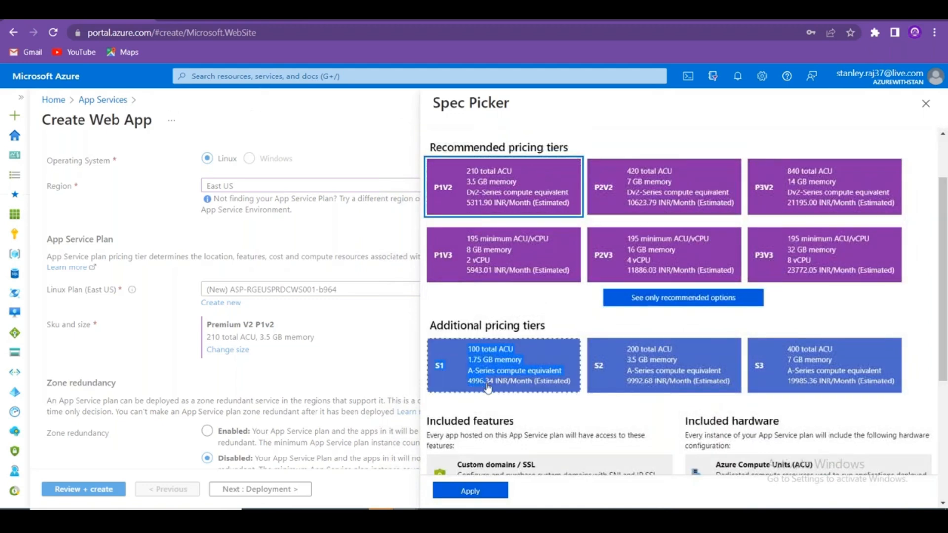
{"action": "left_click", "coordinate": [517, 387]}
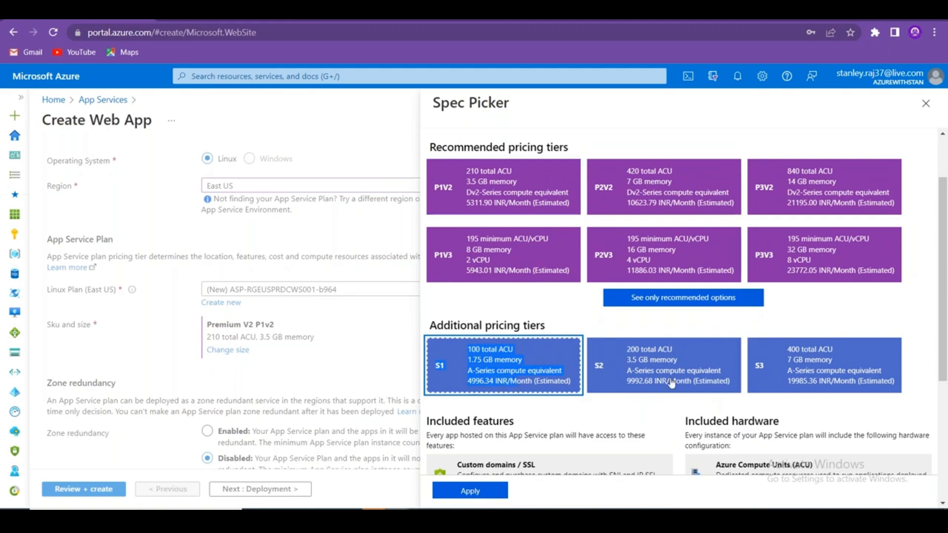
{"action": "scroll", "coordinate": [933, 381], "scroll_direction": "down", "scroll_amount": 3}
{"action": "scroll", "coordinate": [933, 380], "scroll_direction": "down", "scroll_amount": 1}
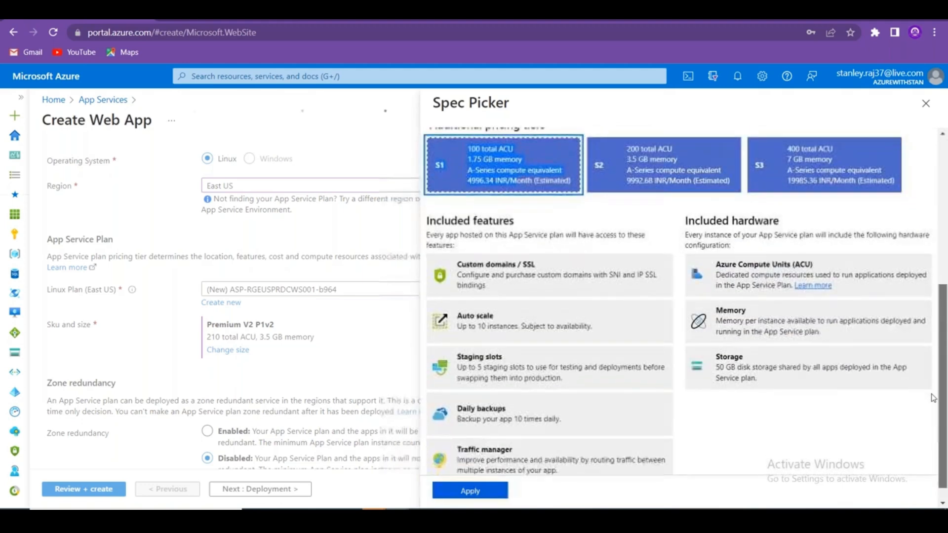
Highlight S1's Auto scale, Daily backups and Staging slots features, then return to Excel.
{"action": "left_click_drag", "start_coordinate": [493, 297], "coordinate": [456, 297]}
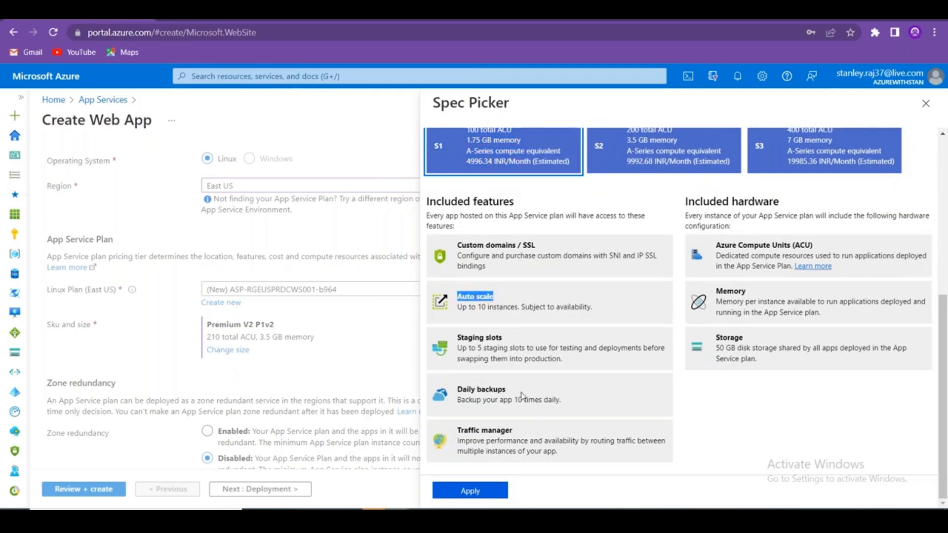
{"action": "left_click_drag", "start_coordinate": [506, 390], "coordinate": [456, 390]}
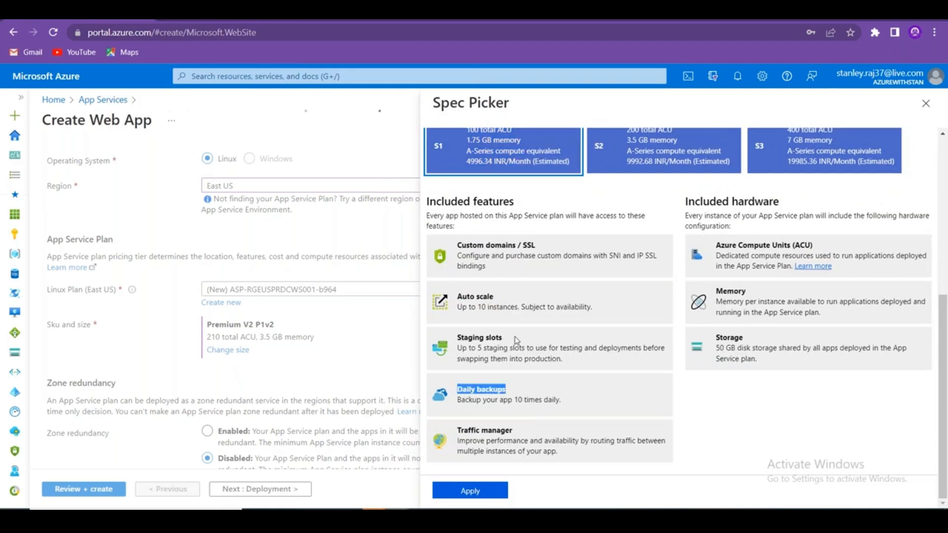
{"action": "left_click_drag", "start_coordinate": [516, 339], "coordinate": [455, 339]}
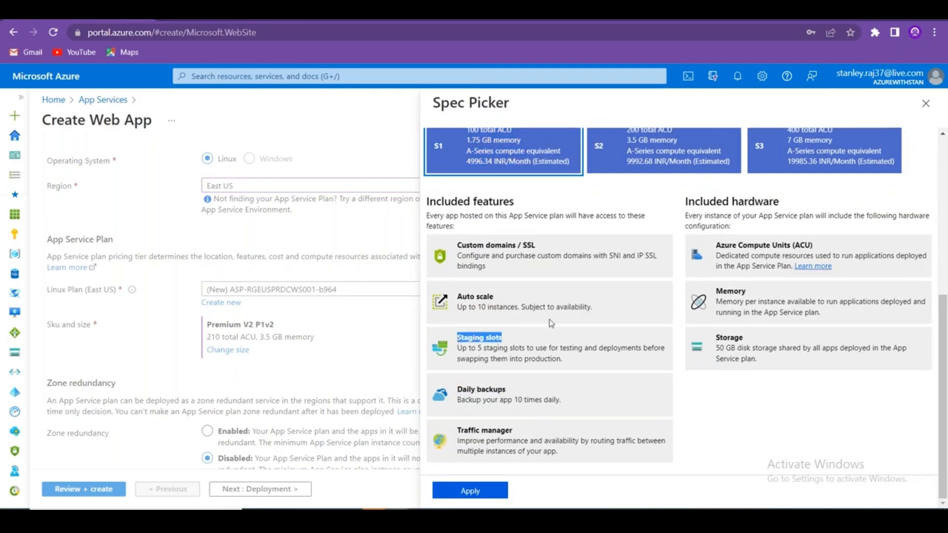
{"action": "scroll", "coordinate": [552, 419], "scroll_direction": "up", "scroll_amount": 5}
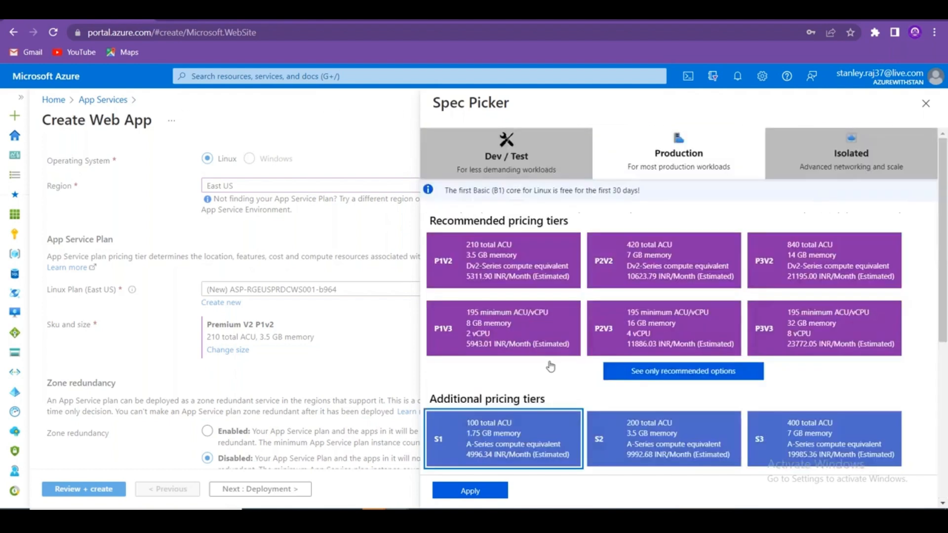
{"action": "left_click", "coordinate": [520, 434]}
{"action": "scroll", "coordinate": [599, 429], "scroll_direction": "down", "scroll_amount": 5}
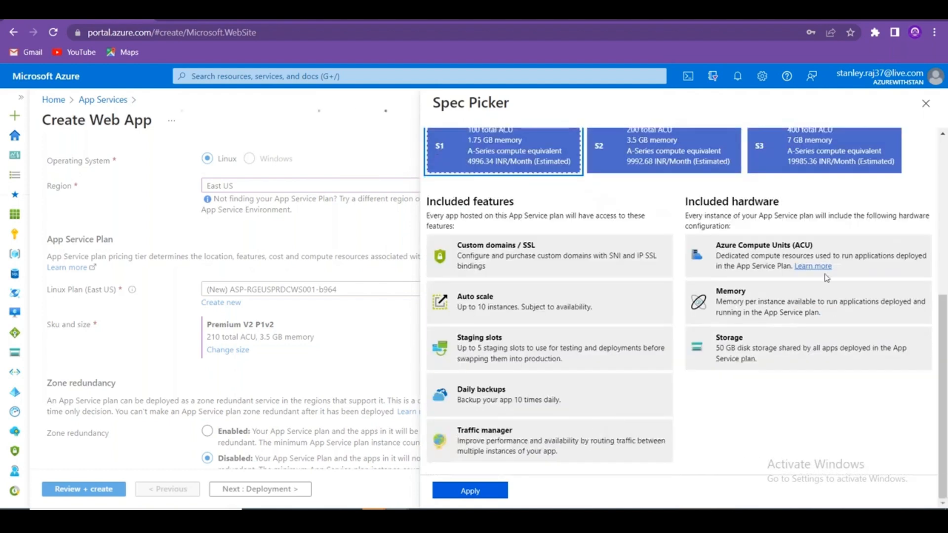
{"action": "key", "text": "alt+Tab"}
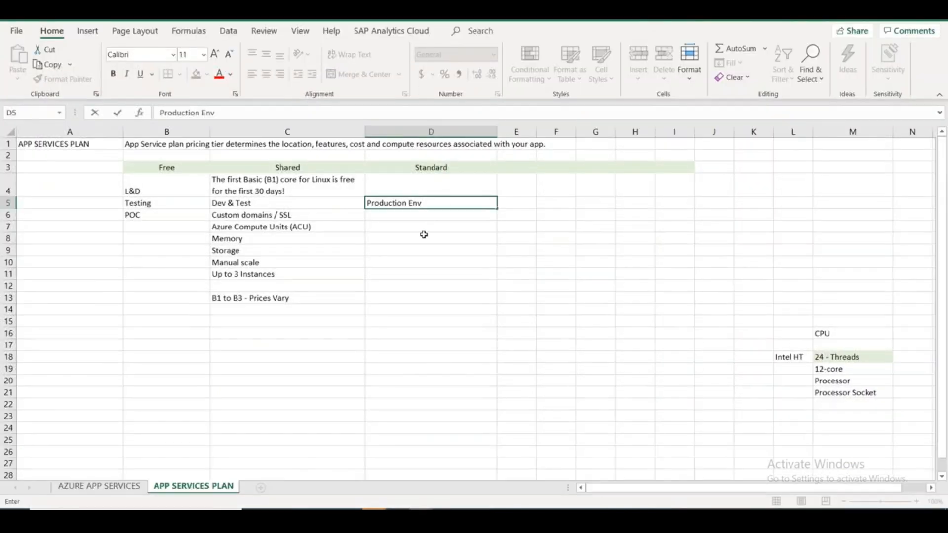
Put 'Custom domains / SSL' in D6 by copying it from C6.
{"action": "left_click", "coordinate": [418, 225]}
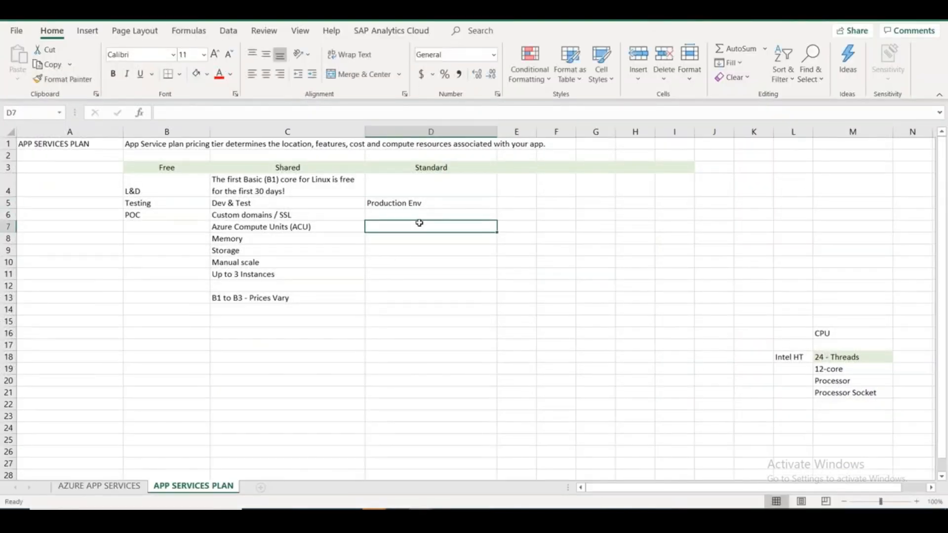
{"action": "type", "text": "Custom Domain"}
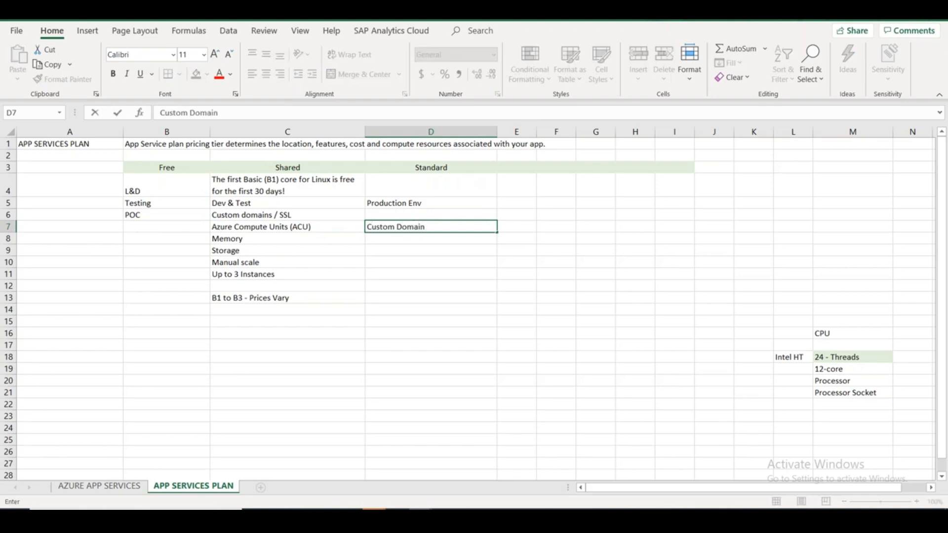
{"action": "key", "text": "Up"}
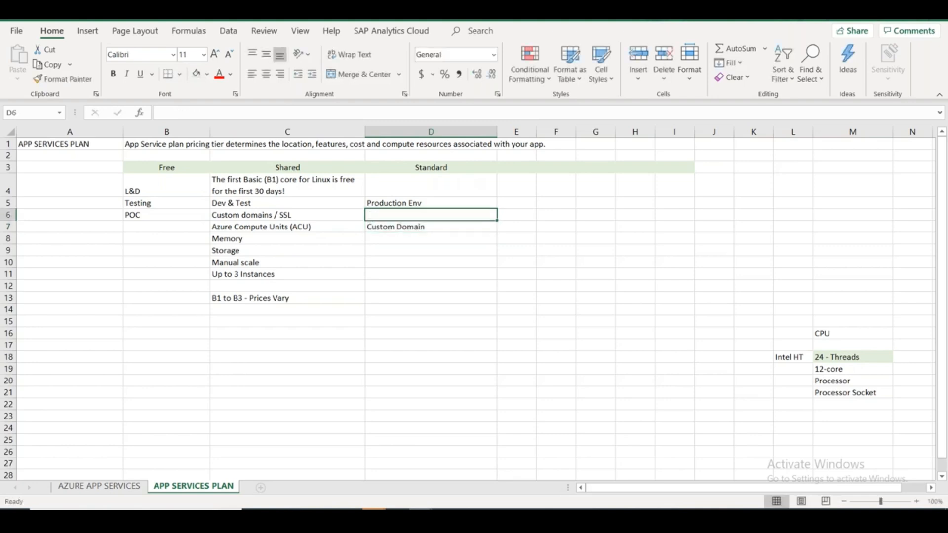
{"action": "key", "text": "Left"}
{"action": "key", "text": "ctrl+c"}
{"action": "key", "text": "Right"}
{"action": "key", "text": "ctrl+v"}
{"action": "key", "text": "Down"}
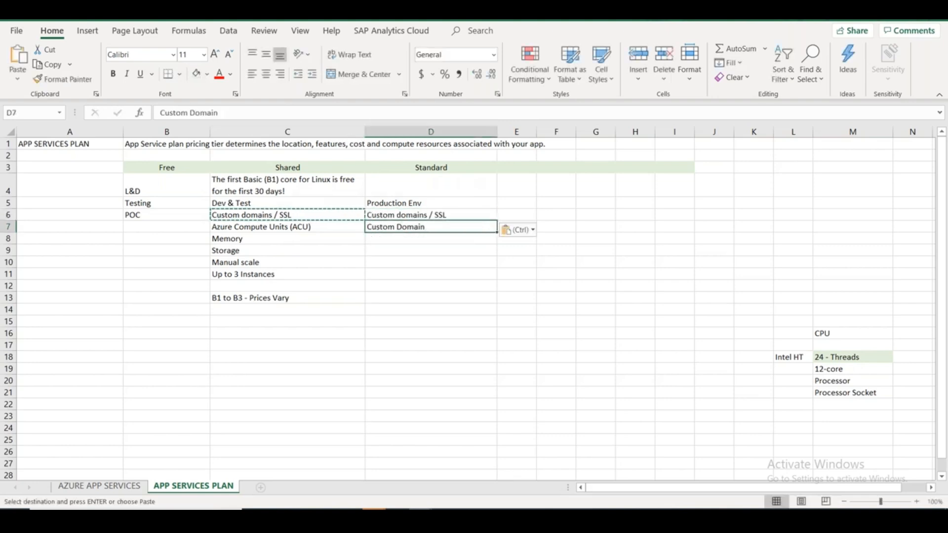
Enter 'ACU or vCPU' in D7, 'Memory' in D8 and begin a Storage entry in D9.
{"action": "type", "text": "AC"}
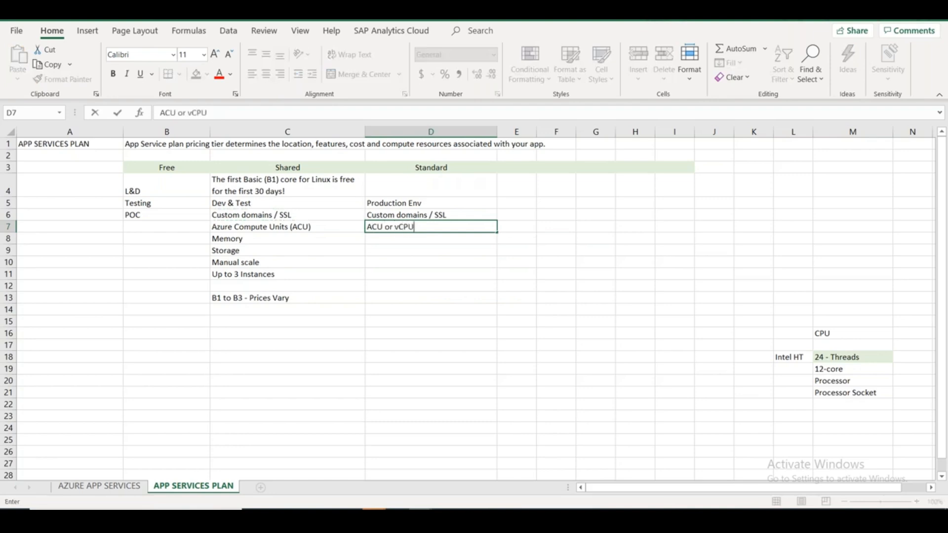
{"action": "type", "text": "U or vCPU"}
{"action": "key", "text": "Return"}
{"action": "type", "text": "Memory or vCPU"}
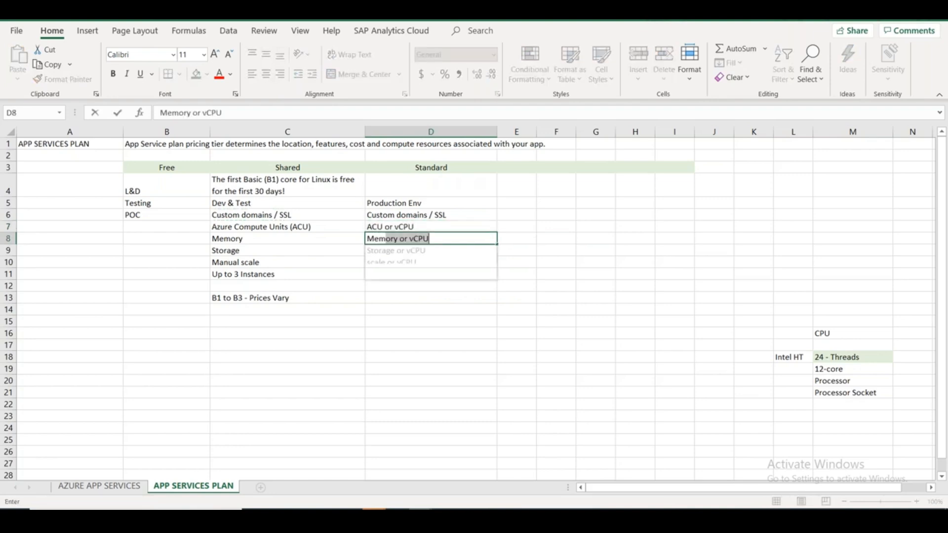
{"action": "key", "text": "Delete"}
{"action": "key", "text": "Return"}
{"action": "type", "text": "CS"}
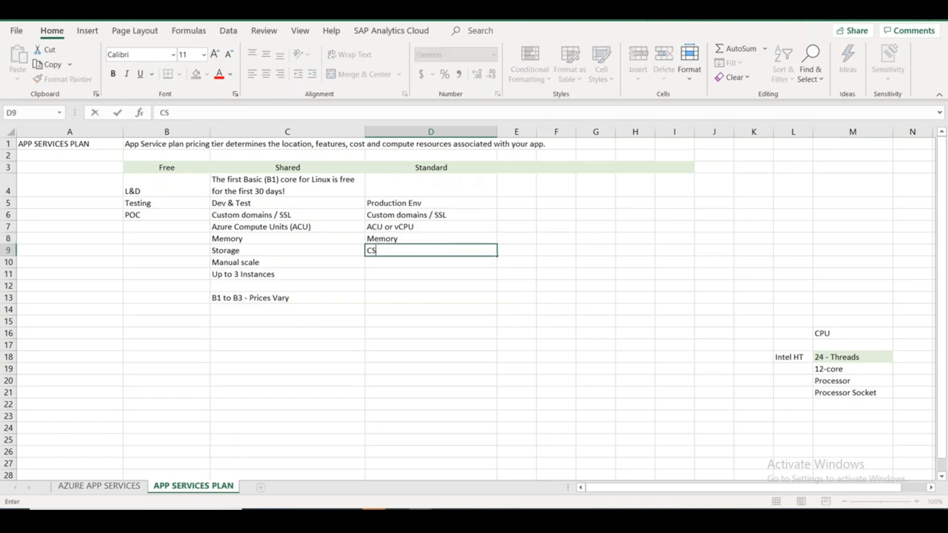
{"action": "type", "text": "Storage"}
{"action": "key", "text": "alt+Tab"}
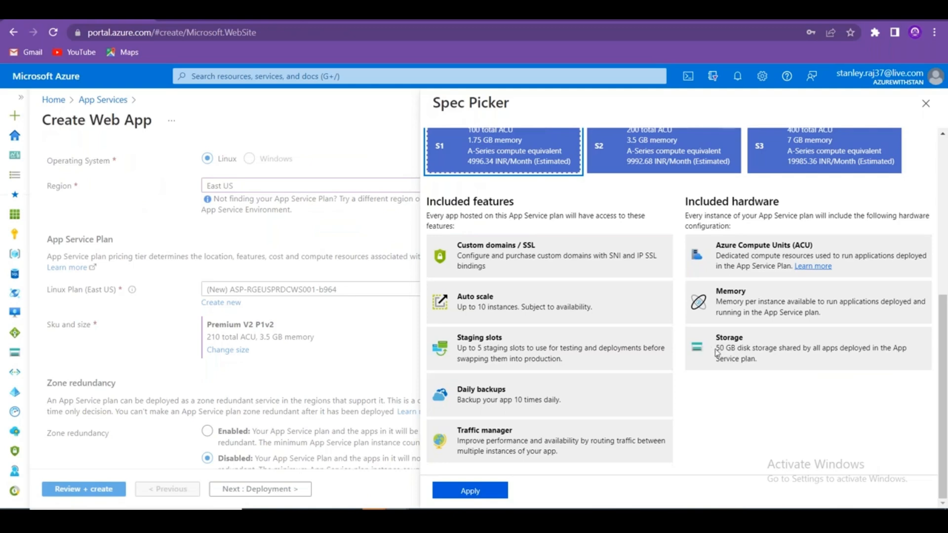
Note the 50 GB disk storage, then select P3V3 and highlight its 250 GB storage.
{"action": "left_click_drag", "start_coordinate": [716, 348], "coordinate": [751, 348]}
{"action": "scroll", "coordinate": [751, 348], "scroll_direction": "up", "scroll_amount": 5}
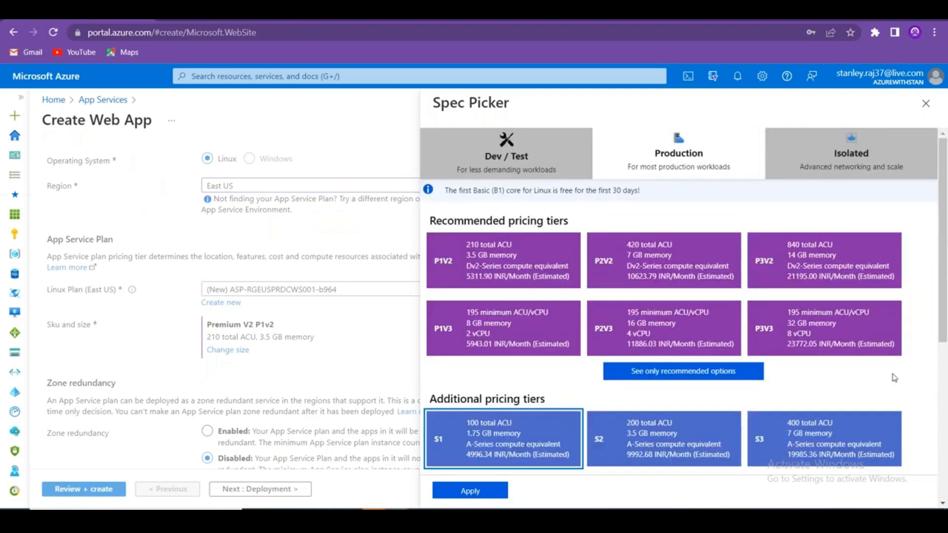
{"action": "left_click", "coordinate": [837, 326]}
{"action": "scroll", "coordinate": [899, 376], "scroll_direction": "down", "scroll_amount": 5}
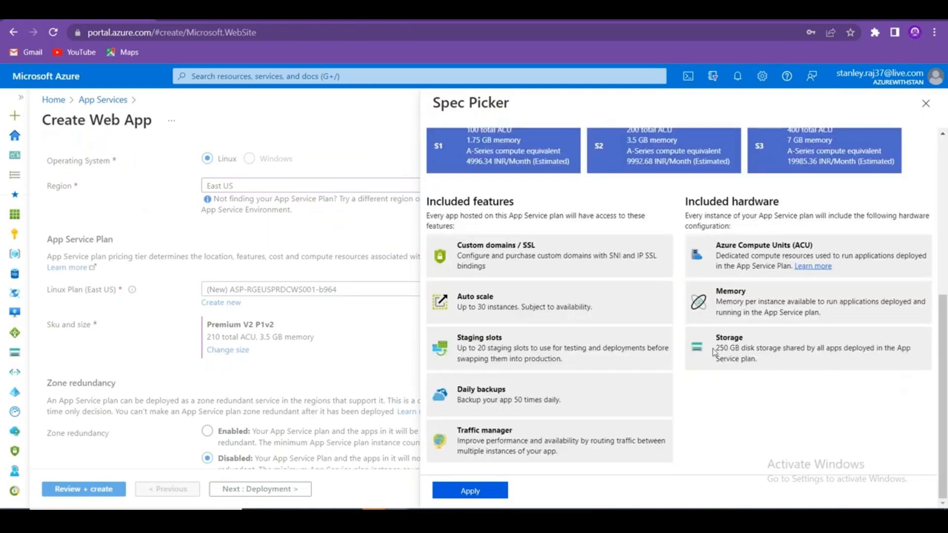
{"action": "left_click_drag", "start_coordinate": [714, 351], "coordinate": [744, 352]}
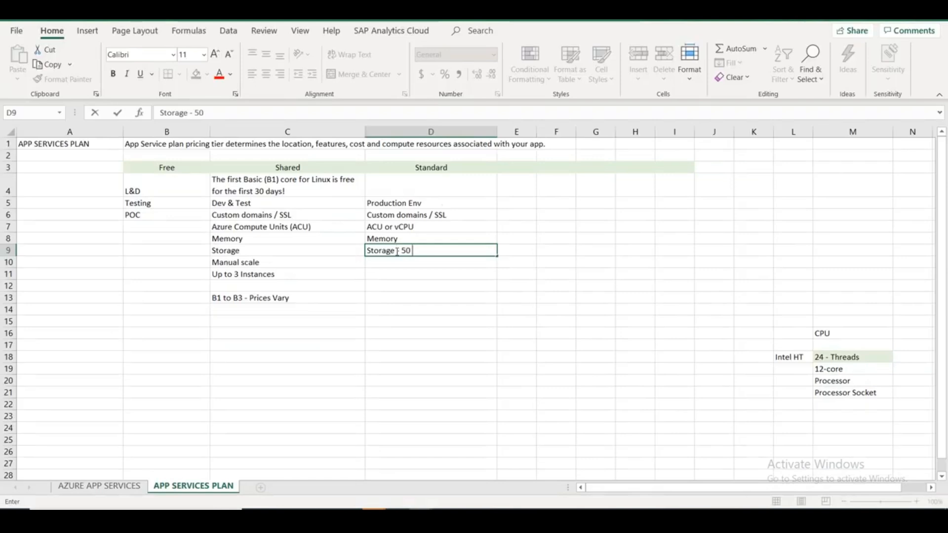
Complete cell D9 as 'Storage - 50 GB to 250 GB'.
{"action": "type", "text": "GB to 2"}
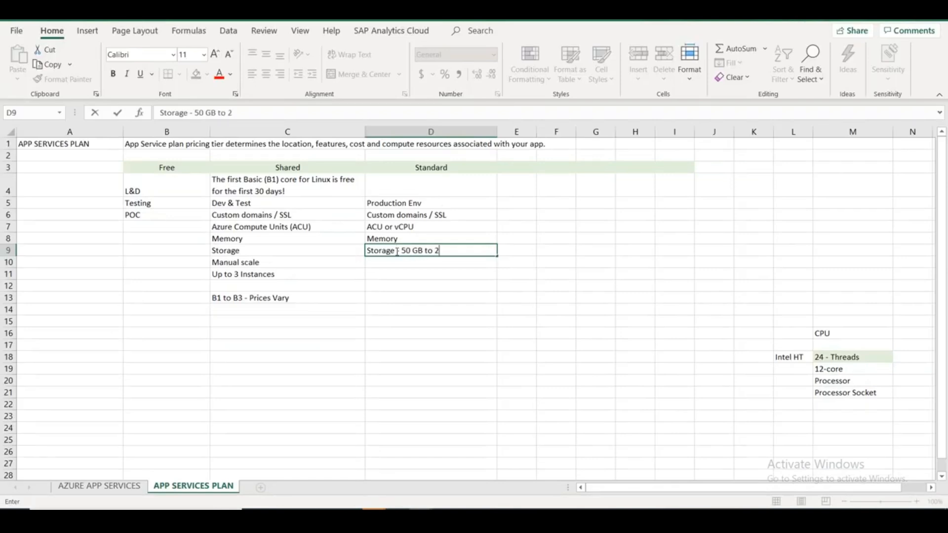
{"action": "type", "text": "50 GB"}
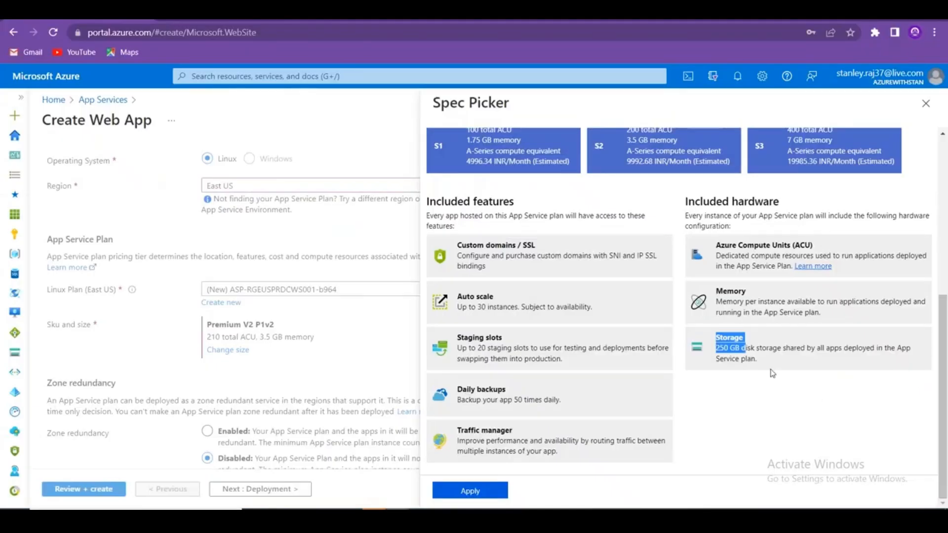
{"action": "scroll", "coordinate": [769, 365], "scroll_direction": "up", "scroll_amount": 3}
Select the S3 tier to read its 10-instance auto scale limit, then return to Excel.
{"action": "scroll", "coordinate": [769, 364], "scroll_direction": "up", "scroll_amount": 3}
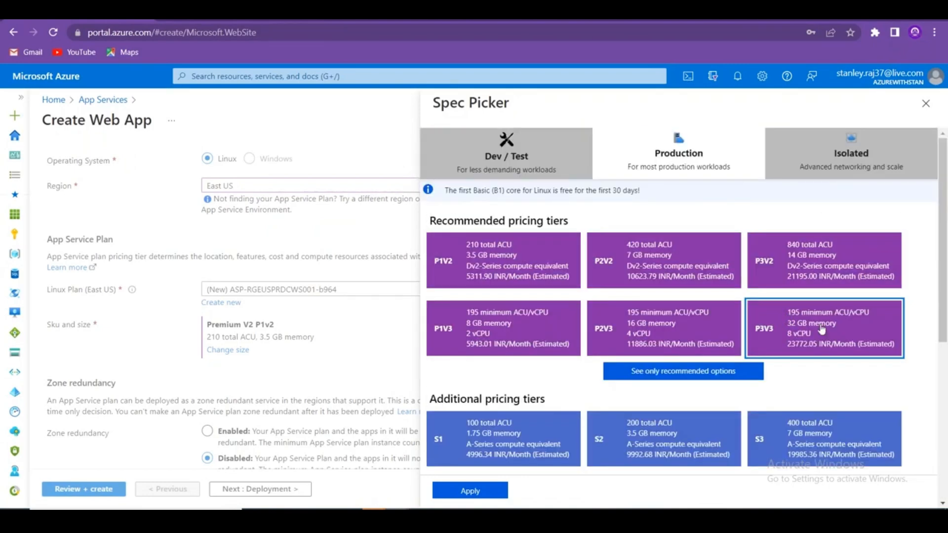
{"action": "scroll", "coordinate": [826, 408], "scroll_direction": "down", "scroll_amount": 5}
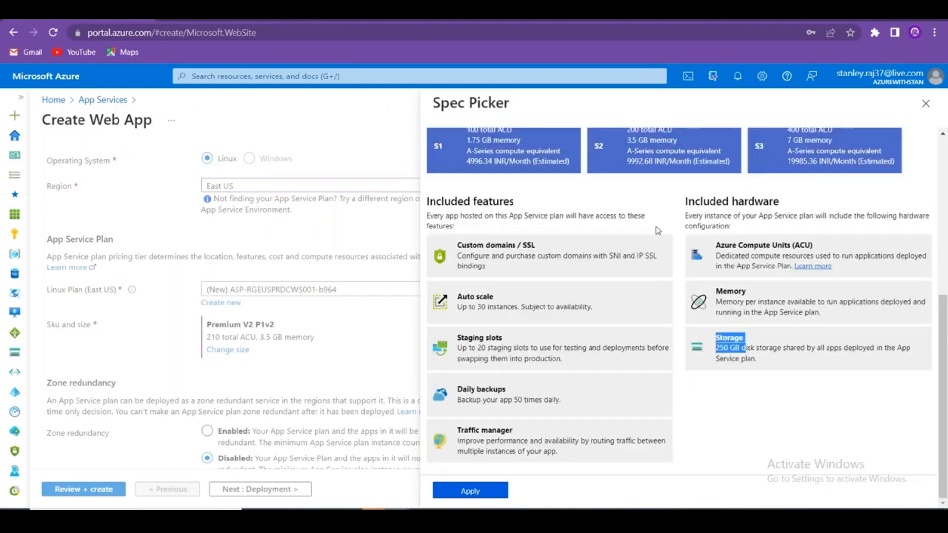
{"action": "left_click", "coordinate": [779, 162]}
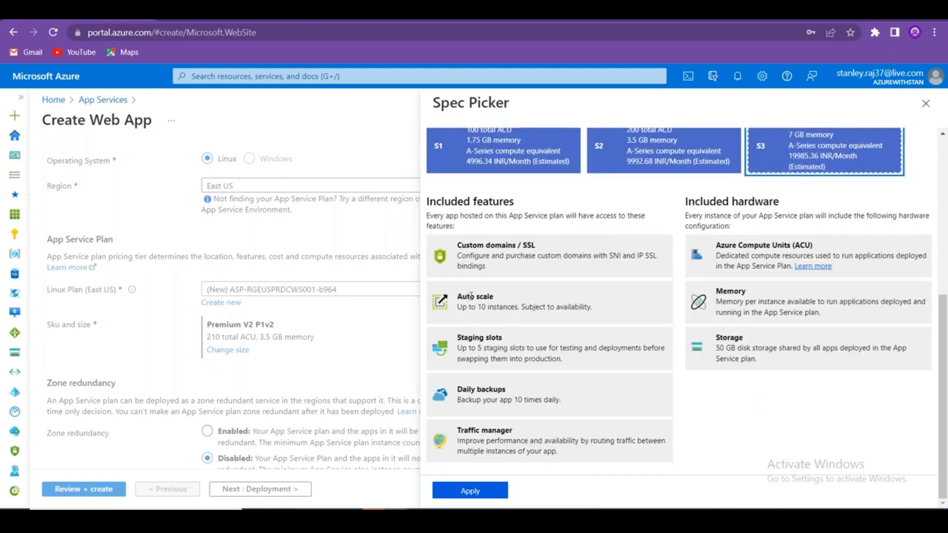
{"action": "key", "text": "alt+Tab"}
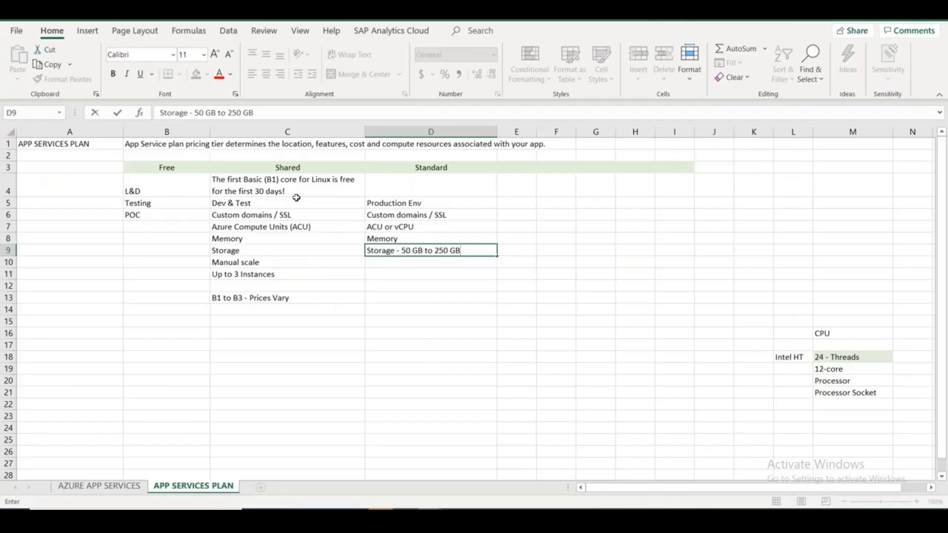
Commit the D9 storage entry and type 'up to 10 Instances - Auto Scaling' in D11.
{"action": "left_click", "coordinate": [301, 168]}
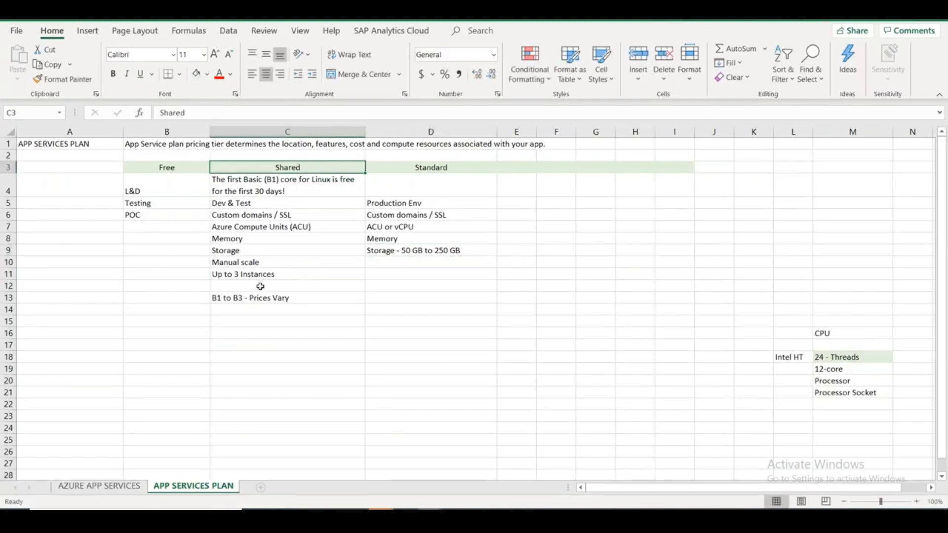
{"action": "left_click", "coordinate": [242, 268]}
{"action": "left_click", "coordinate": [246, 278]}
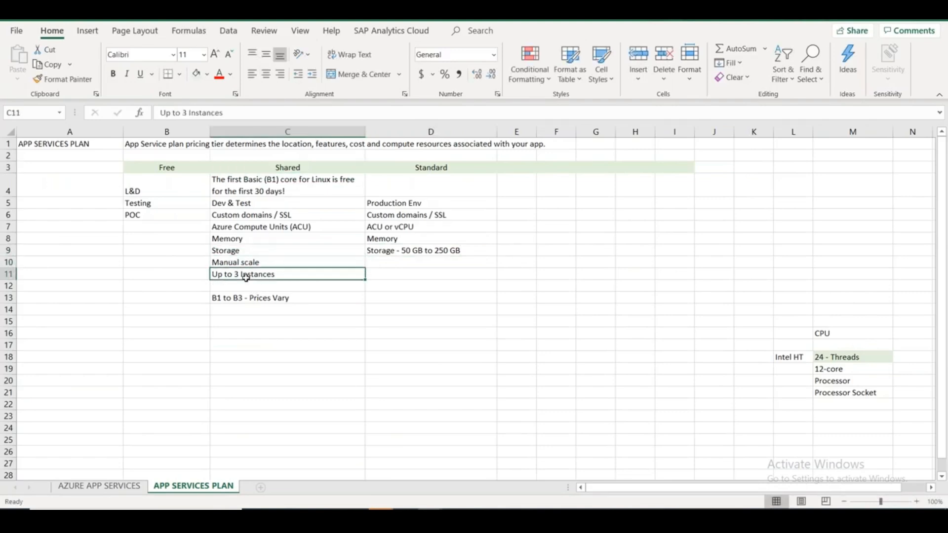
{"action": "left_click", "coordinate": [431, 168]}
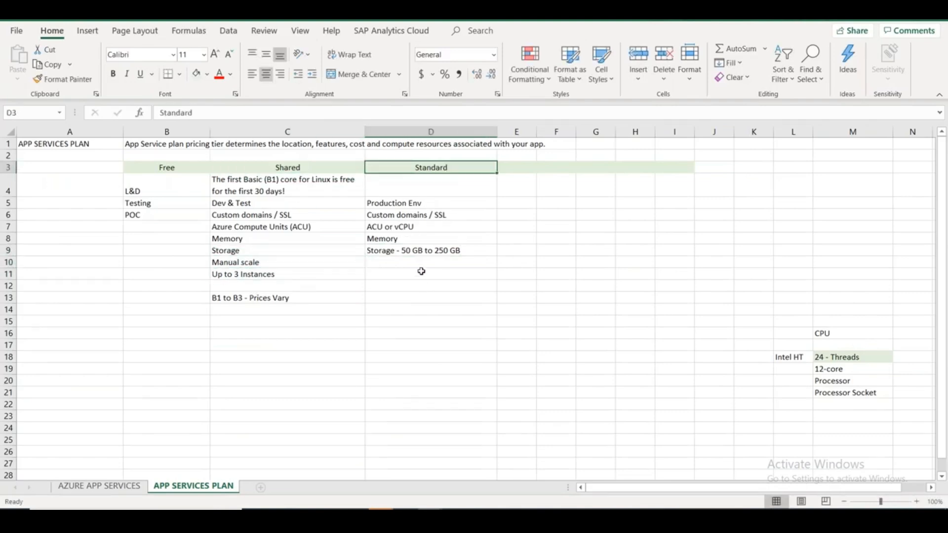
{"action": "key", "text": "Return"}
{"action": "left_click", "coordinate": [421, 271]}
{"action": "type", "text": "up"}
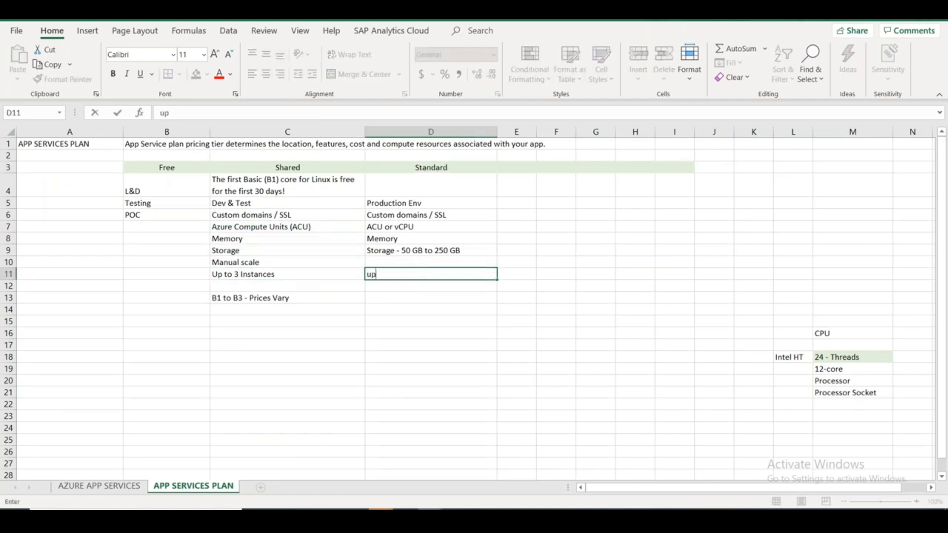
{"action": "type", "text": " to 10 Instances"}
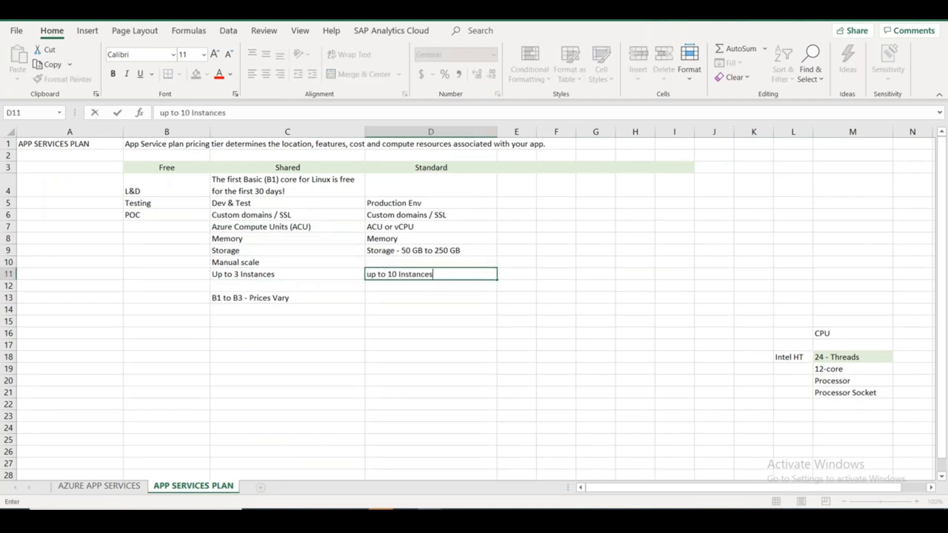
{"action": "type", "text": " - Auto Scaling"}
{"action": "key", "text": "alt+Tab"}
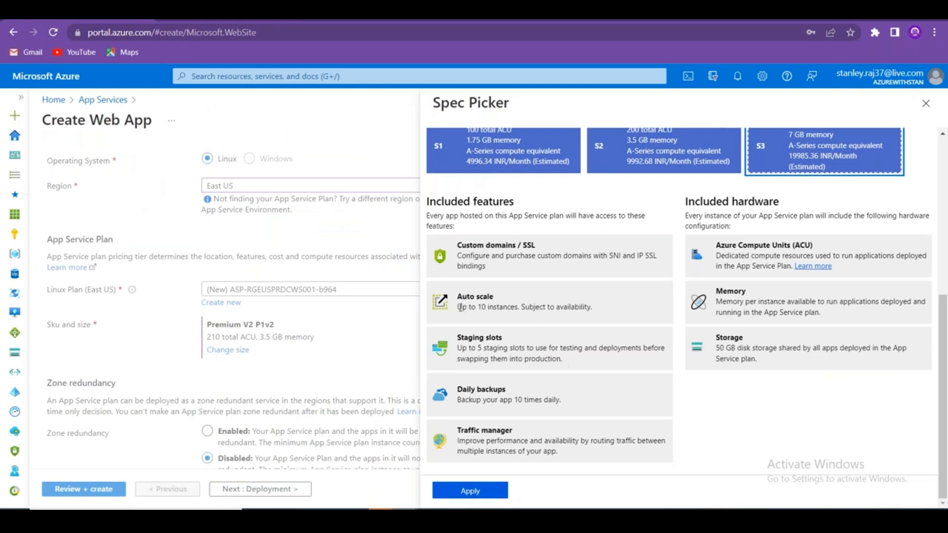
Check S3's auto scale limit, then select the P3V3 tier to see its features.
{"action": "left_click_drag", "start_coordinate": [460, 307], "coordinate": [573, 302]}
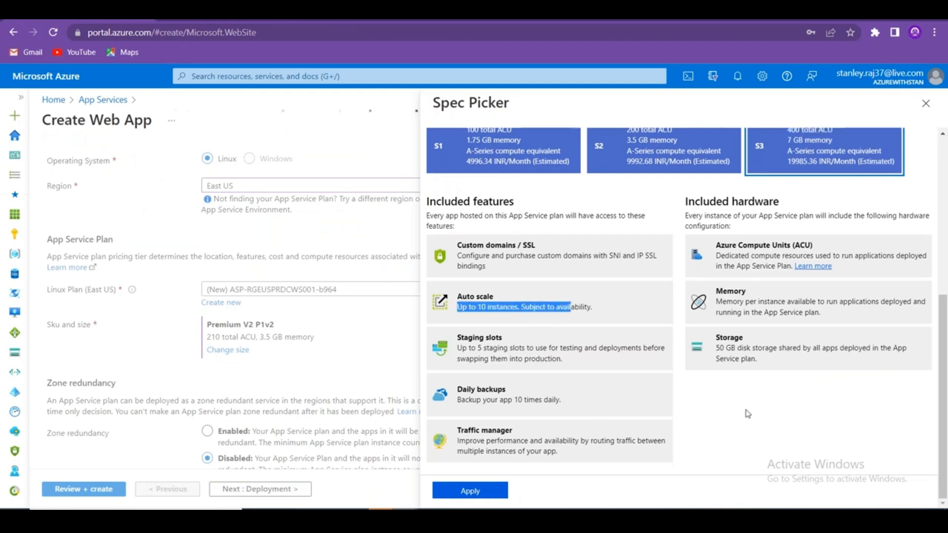
{"action": "scroll", "coordinate": [760, 395], "scroll_direction": "up", "scroll_amount": 5}
{"action": "left_click", "coordinate": [822, 344]}
{"action": "scroll", "coordinate": [789, 356], "scroll_direction": "down", "scroll_amount": 5}
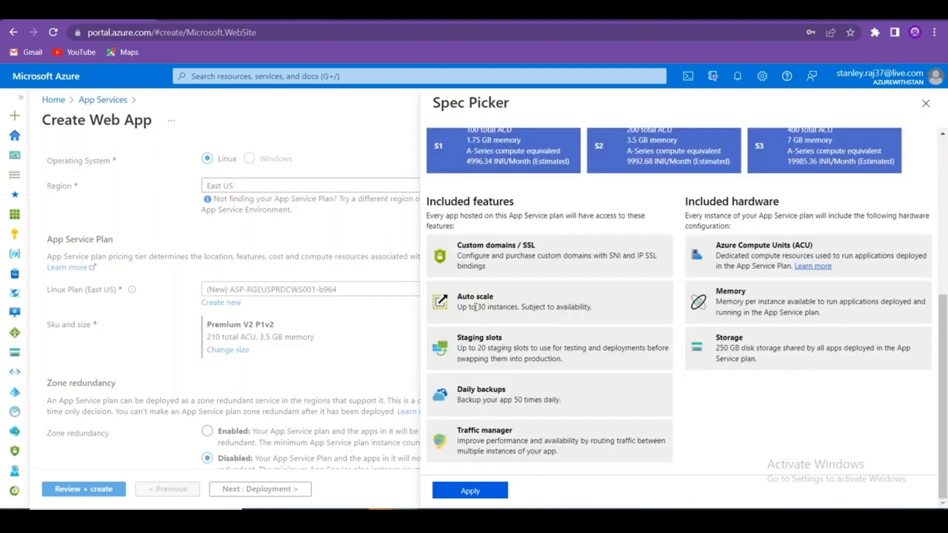
Copy P3V3's Auto scale text (up to 30 instances) and start editing Excel cell D12.
{"action": "left_click_drag", "start_coordinate": [460, 307], "coordinate": [517, 307]}
{"action": "left_click_drag", "start_coordinate": [476, 348], "coordinate": [515, 348]}
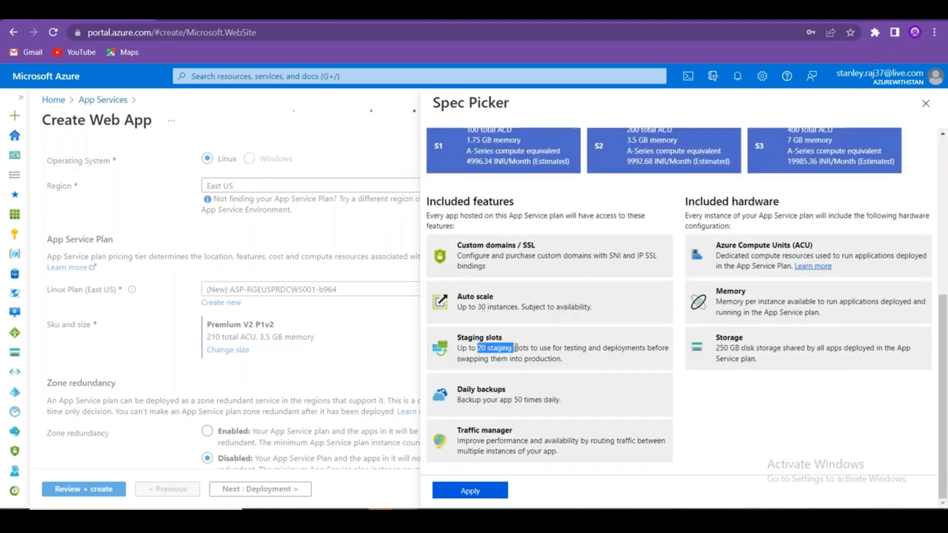
{"action": "left_click_drag", "start_coordinate": [457, 296], "coordinate": [594, 316]}
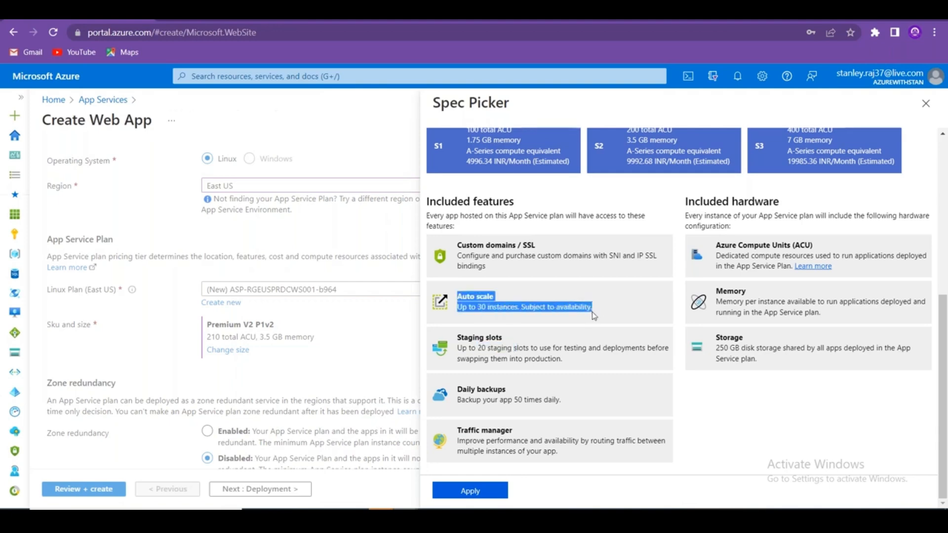
{"action": "key", "text": "ctrl+c"}
{"action": "key", "text": "alt+Tab"}
{"action": "double_click", "coordinate": [421, 287]}
Paste into D12, then remove the 'Auto scale' heading line from it.
{"action": "key", "text": "ctrl+v"}
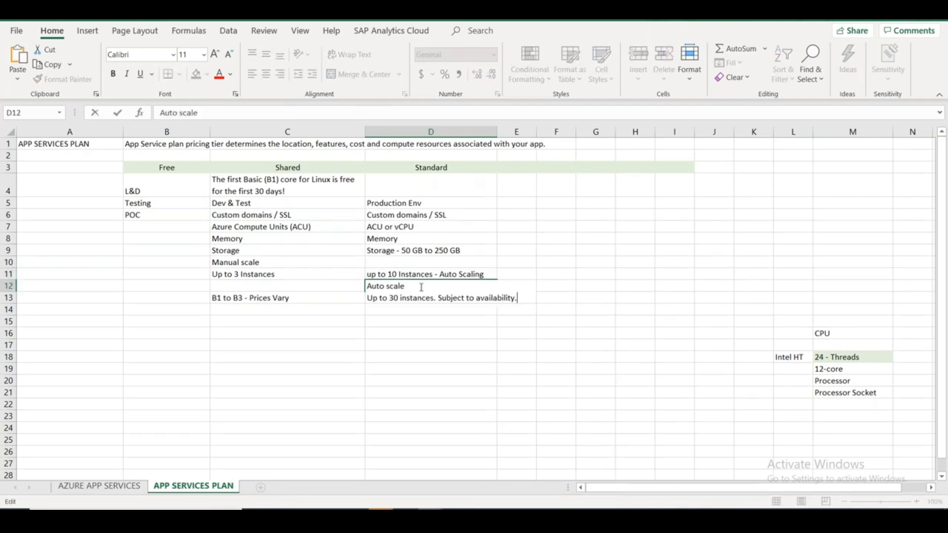
{"action": "left_click_drag", "start_coordinate": [421, 287], "coordinate": [328, 288]}
{"action": "key", "text": "Delete"}
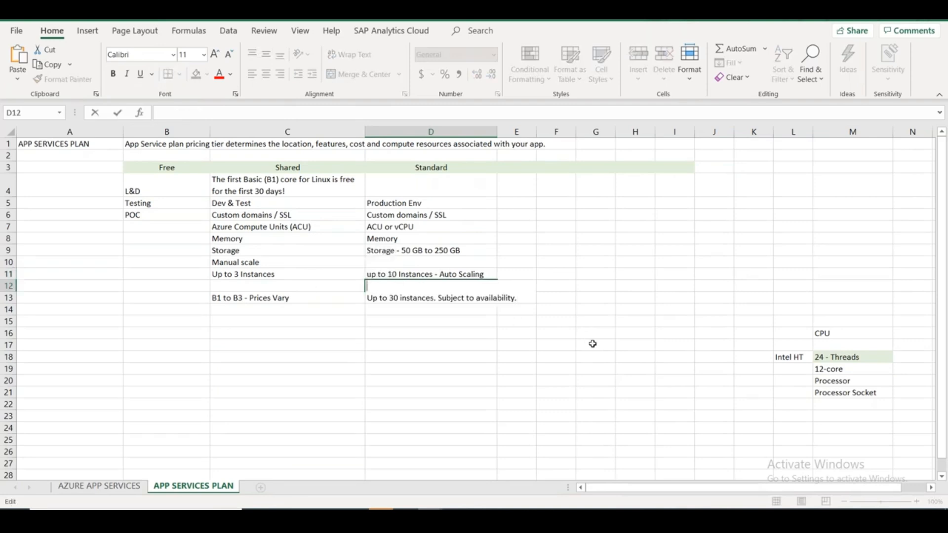
{"action": "key", "text": "Delete"}
{"action": "left_click", "coordinate": [517, 368]}
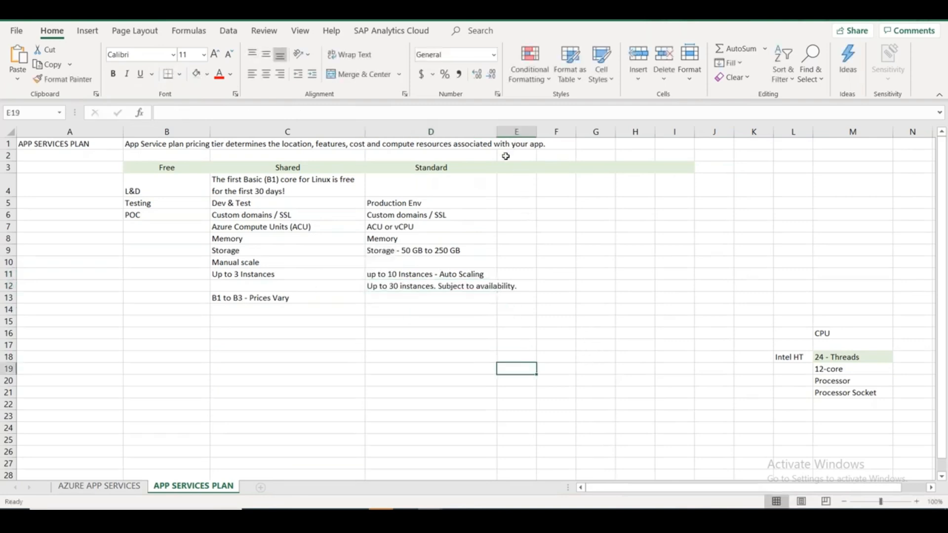
Widen column D and append ' (Std)' to D11 and ' (Premium)' to D12.
{"action": "left_click_drag", "start_coordinate": [494, 134], "coordinate": [589, 135]}
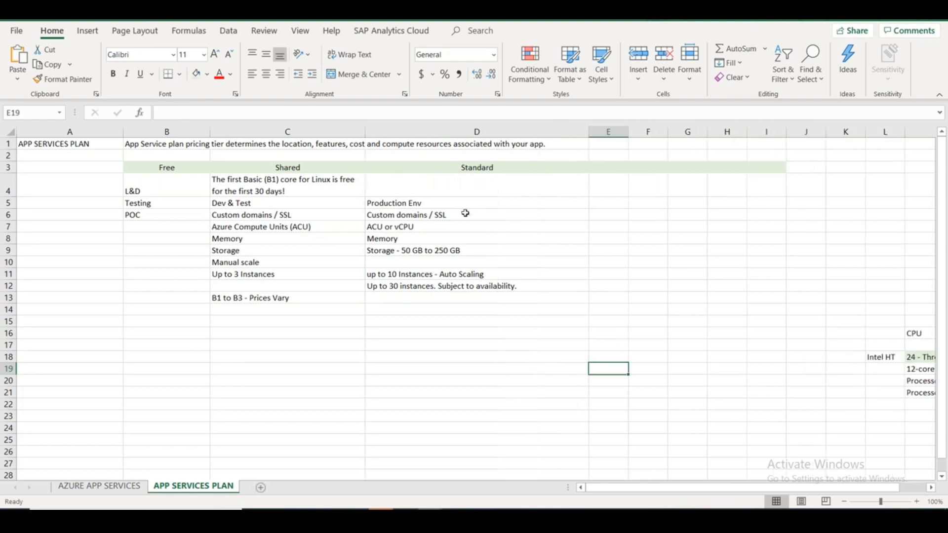
{"action": "double_click", "coordinate": [519, 274]}
{"action": "type", "text": "(Std"}
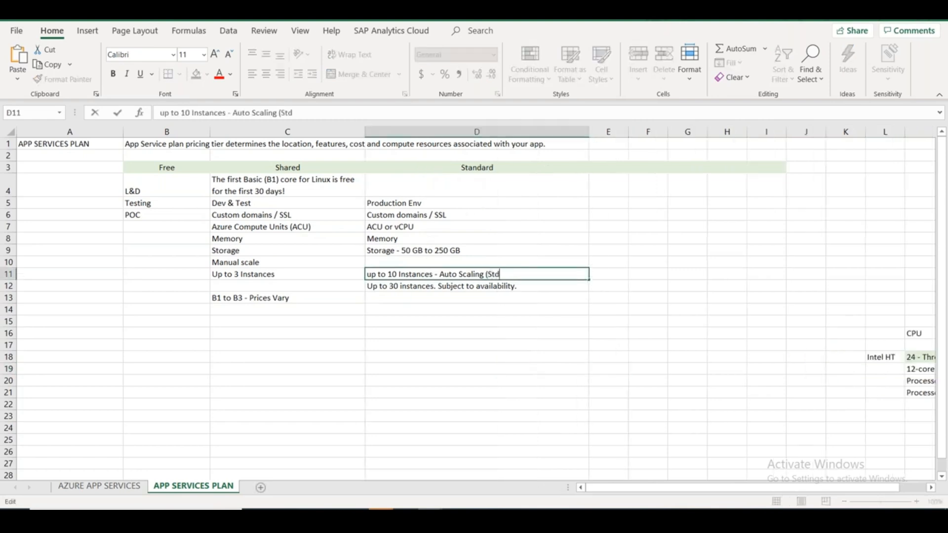
{"action": "left_click", "coordinate": [543, 285]}
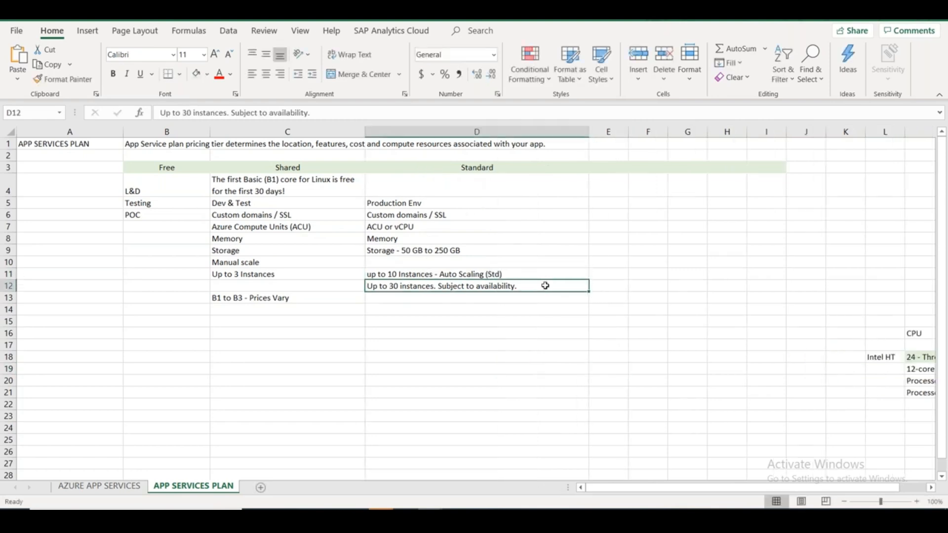
{"action": "double_click", "coordinate": [543, 286]}
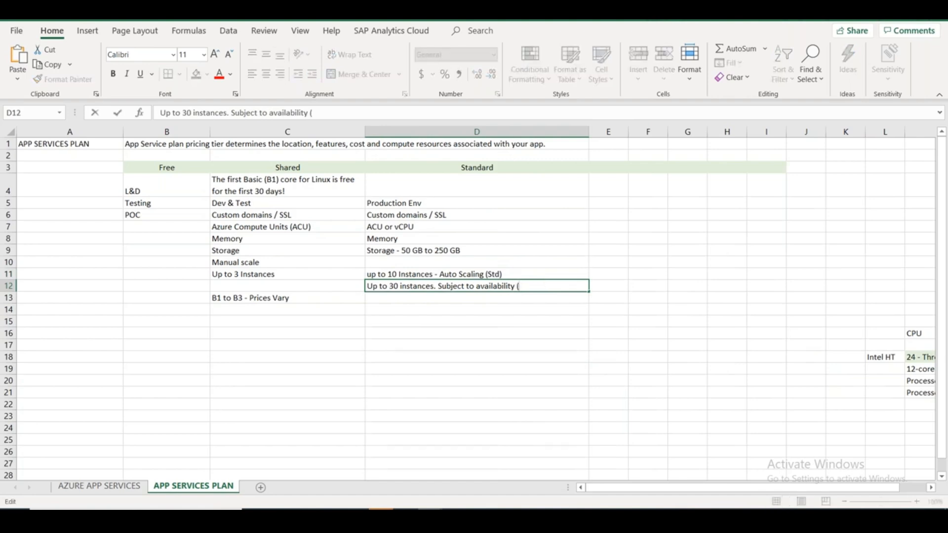
{"action": "type", "text": "(Premium"}
Clear the Auto scale highlight in Spec Picker, then show the AZURE APP SERVICES sheet.
{"action": "key", "text": "alt+Tab"}
{"action": "left_click", "coordinate": [786, 405]}
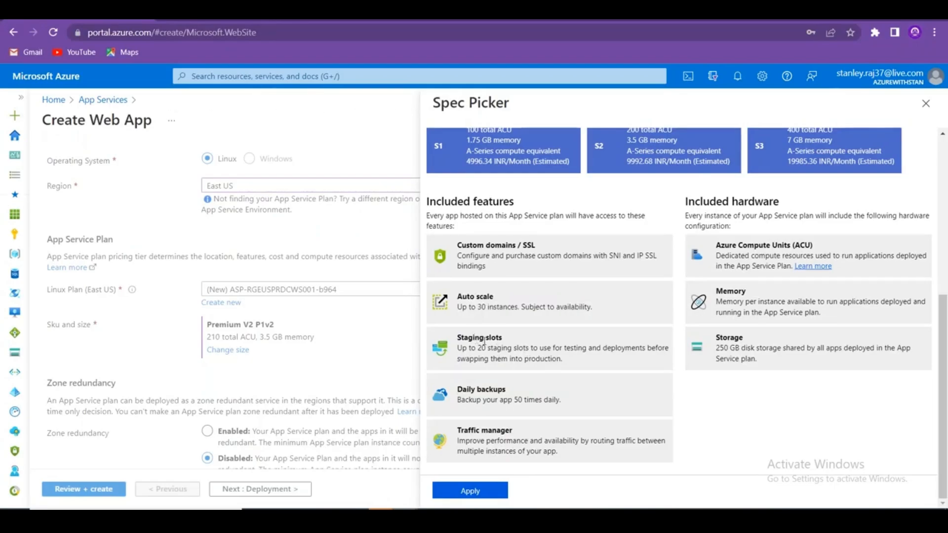
{"action": "key", "text": "alt+Tab"}
{"action": "left_click", "coordinate": [98, 485]}
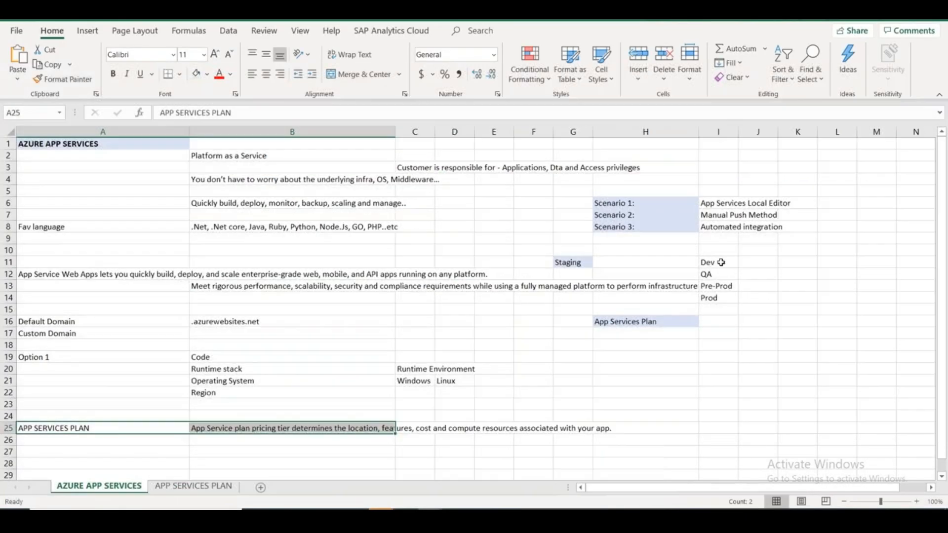
Add QA1 and QA2 in J12:K12 beside QA, then return to the APP SERVICES PLAN sheet.
{"action": "left_click_drag", "start_coordinate": [721, 262], "coordinate": [724, 297]}
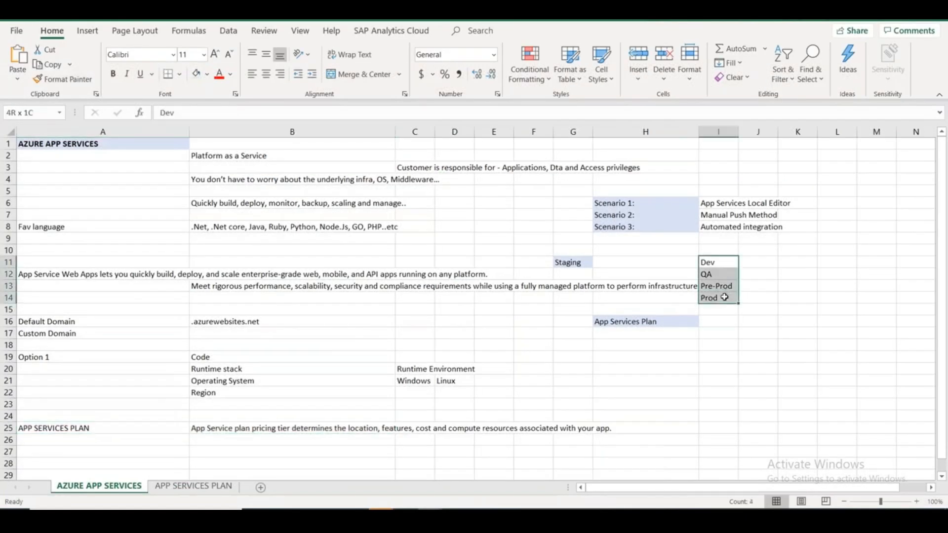
{"action": "left_click", "coordinate": [761, 273]}
{"action": "type", "text": "QA1"}
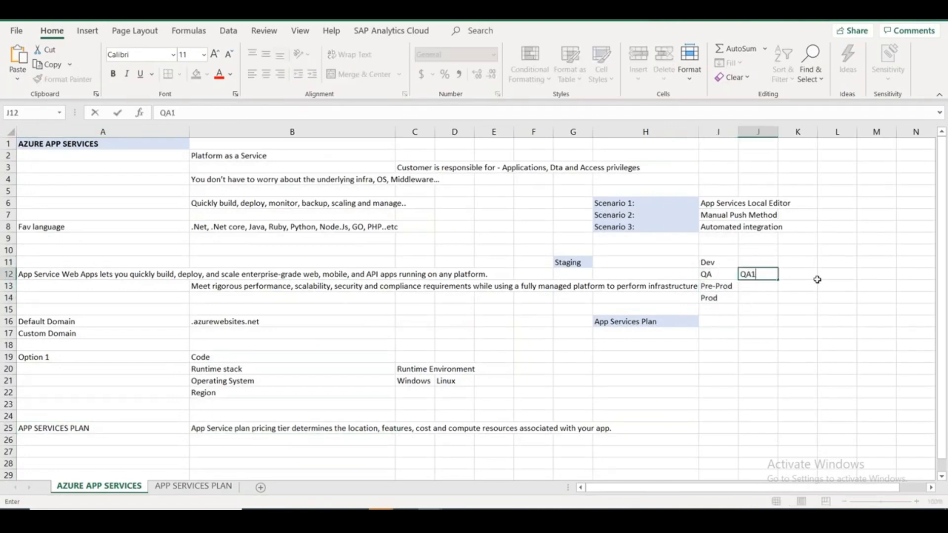
{"action": "key", "text": "Tab"}
{"action": "type", "text": "QA2"}
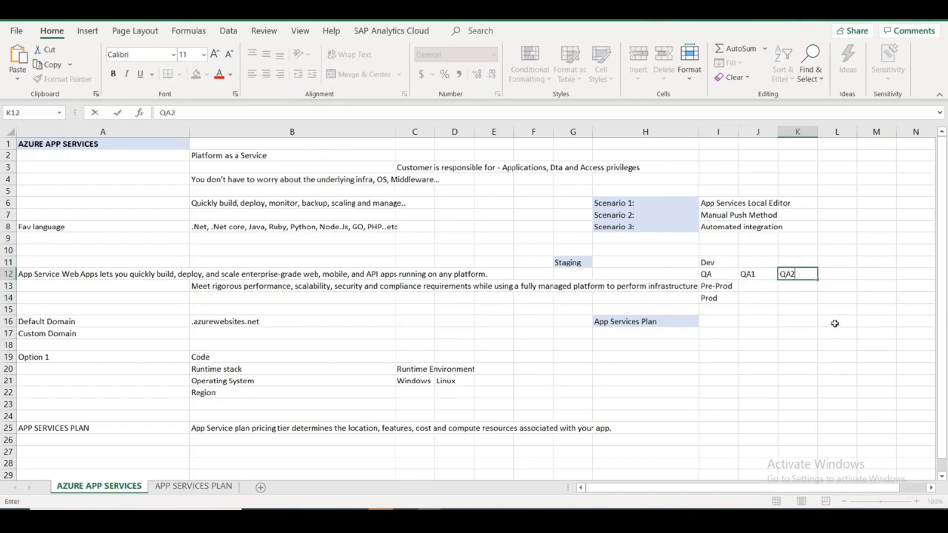
{"action": "left_click", "coordinate": [202, 486]}
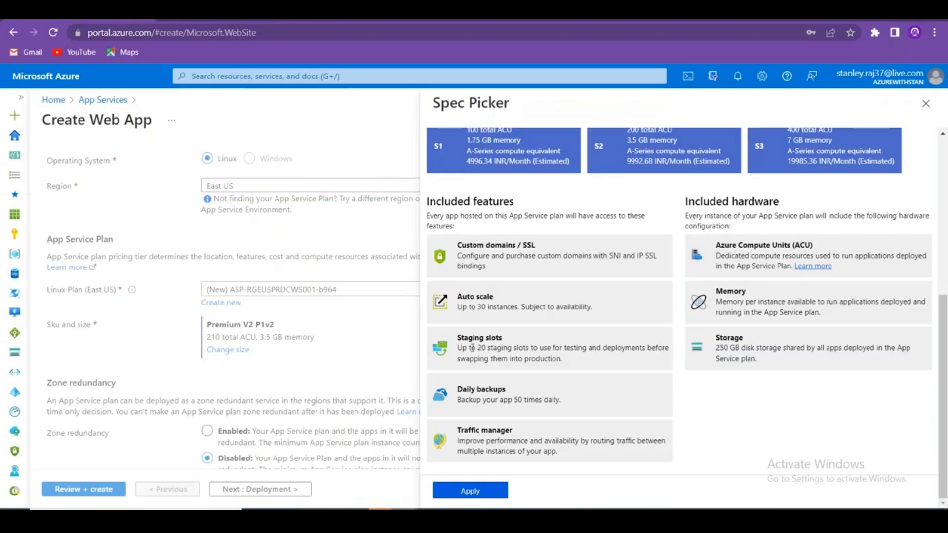
{"action": "left_click_drag", "start_coordinate": [471, 348], "coordinate": [509, 348]}
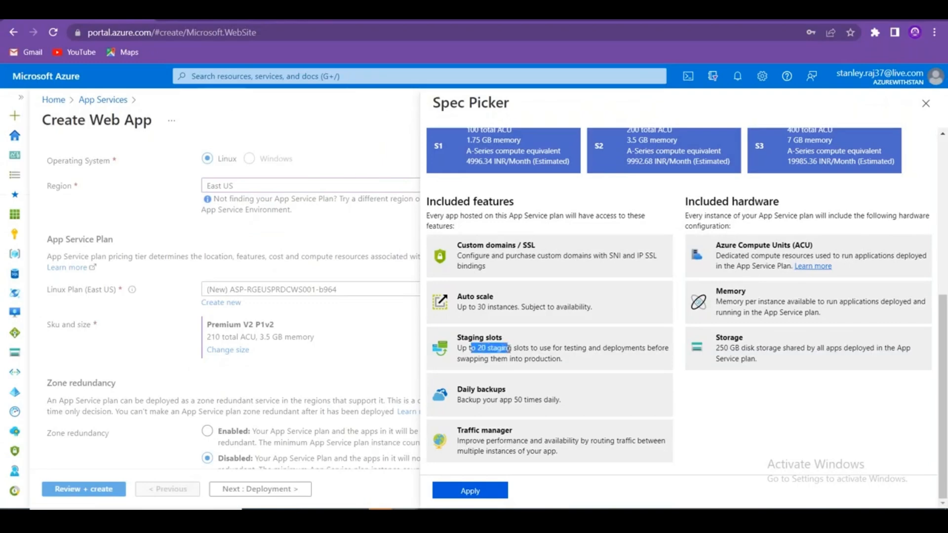
Select the S1 tier and copy its Daily backups title and description.
{"action": "scroll", "coordinate": [845, 405], "scroll_direction": "up", "scroll_amount": 6}
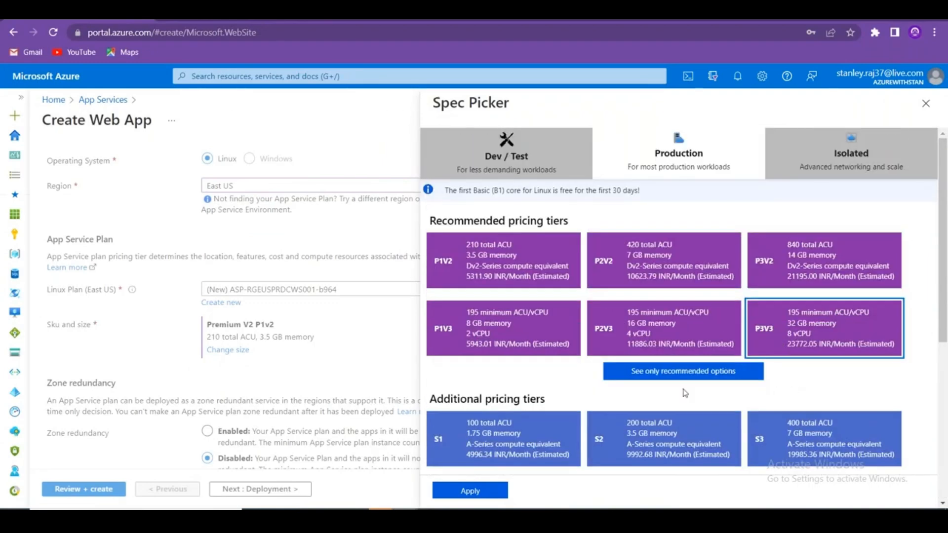
{"action": "left_click", "coordinate": [515, 429]}
{"action": "scroll", "coordinate": [605, 418], "scroll_direction": "down", "scroll_amount": 5}
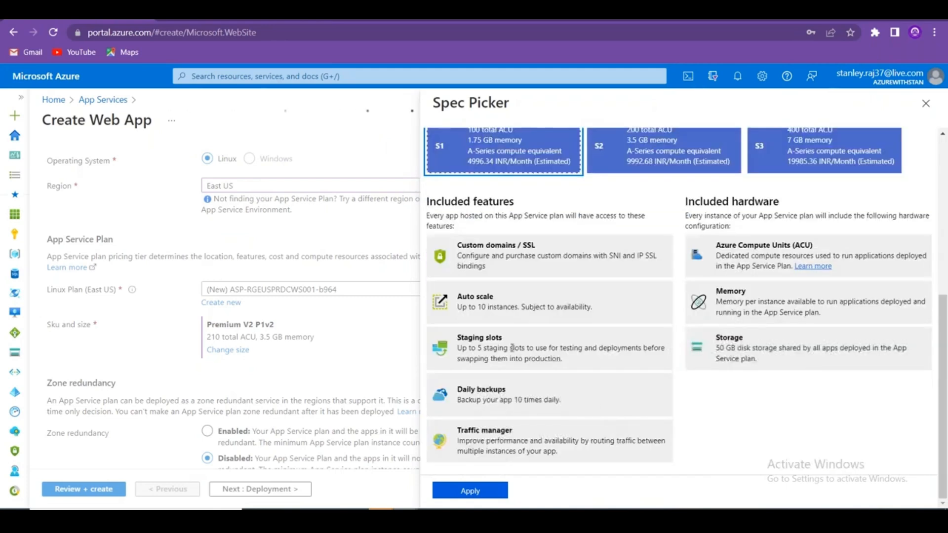
{"action": "left_click_drag", "start_coordinate": [471, 348], "coordinate": [538, 348]}
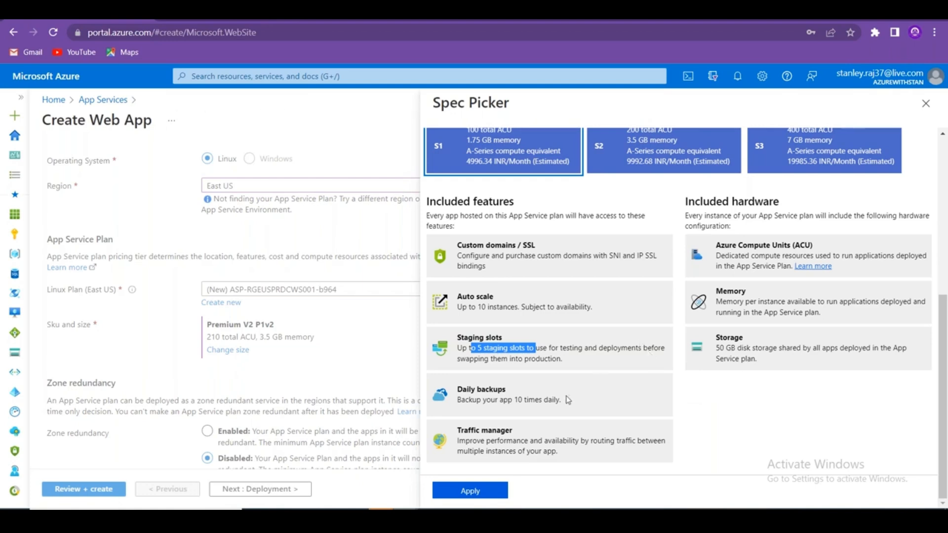
{"action": "mouse_move", "coordinate": [567, 400]}
{"action": "left_mouse_down"}
{"action": "mouse_move", "coordinate": [492, 401]}
{"action": "mouse_move", "coordinate": [570, 402]}
{"action": "mouse_move", "coordinate": [559, 403]}
{"action": "left_mouse_up"}
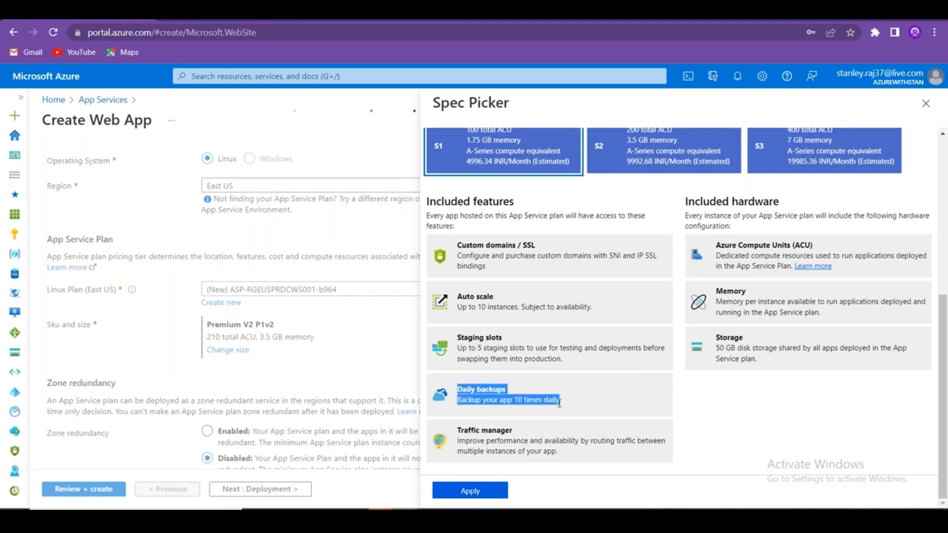
{"action": "key", "text": "ctrl+c"}
Paste the Daily backups text into D13:D14 with Match Destination Formatting.
{"action": "key", "text": "alt+Tab"}
{"action": "left_click", "coordinate": [386, 297]}
{"action": "key", "text": "ctrl+v"}
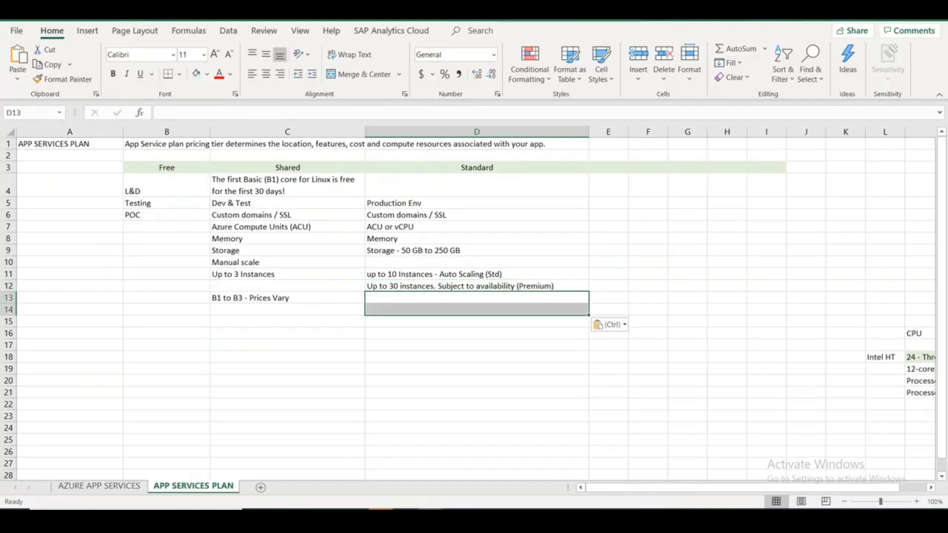
{"action": "left_click", "coordinate": [612, 324]}
{"action": "left_click", "coordinate": [621, 359]}
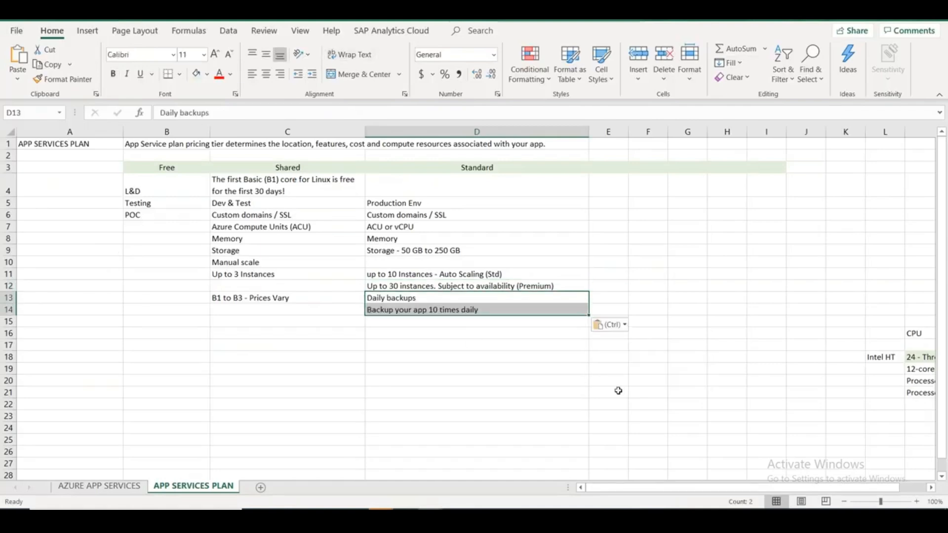
{"action": "key", "text": "alt+Tab"}
Select the P3V3 tier's Traffic manager title and description, then pick cell D15 in Excel.
{"action": "scroll", "coordinate": [813, 336], "scroll_direction": "up", "scroll_amount": 3}
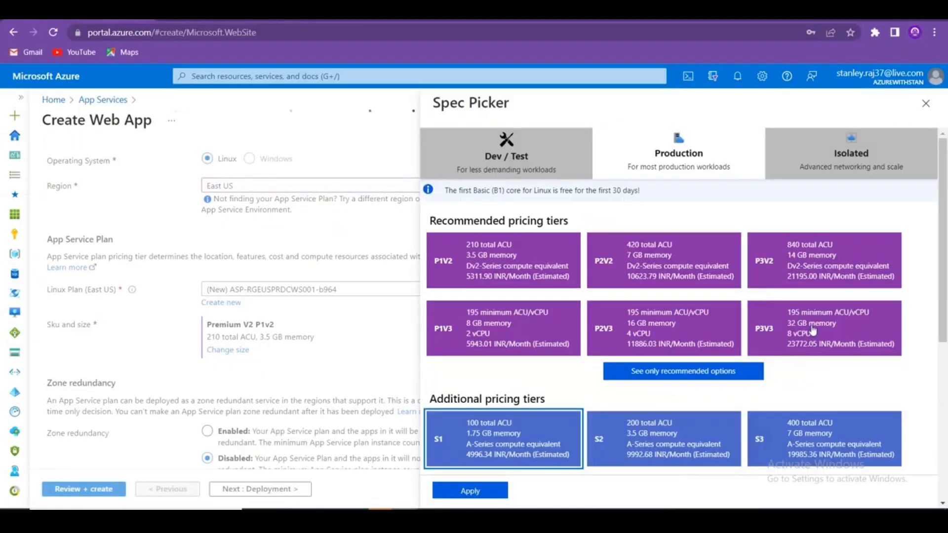
{"action": "left_click", "coordinate": [813, 333]}
{"action": "scroll", "coordinate": [573, 376], "scroll_direction": "down", "scroll_amount": 5}
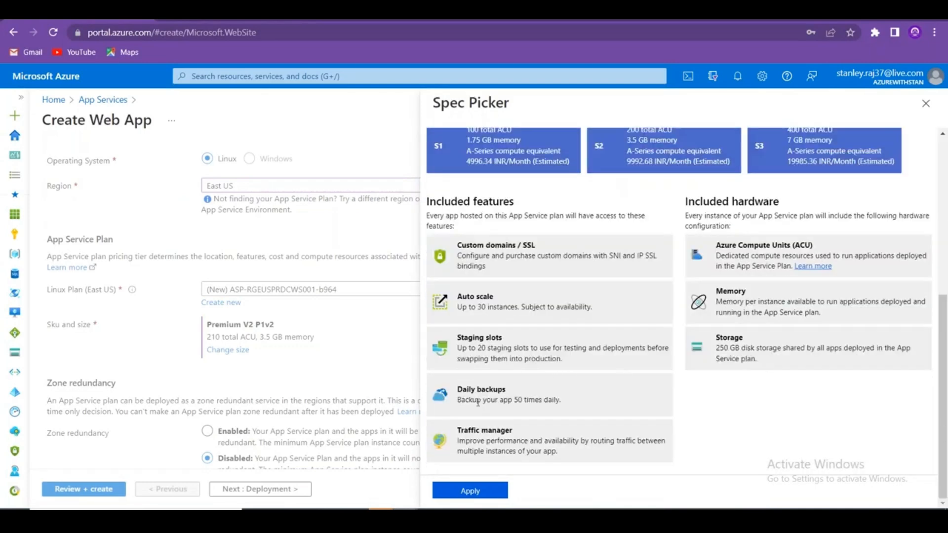
{"action": "left_click_drag", "start_coordinate": [457, 389], "coordinate": [561, 404]}
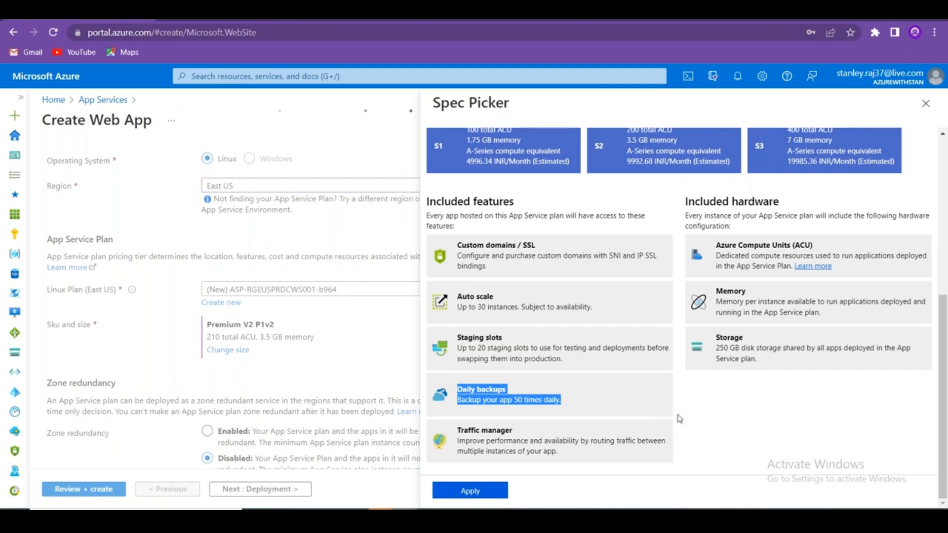
{"action": "triple_click", "coordinate": [514, 441]}
{"action": "left_click_drag", "start_coordinate": [457, 430], "coordinate": [573, 453]}
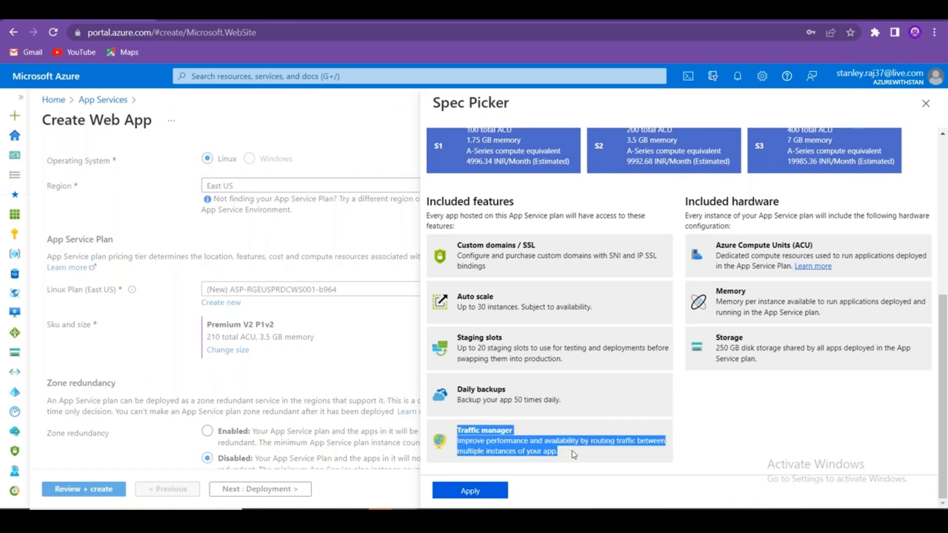
{"action": "key", "text": "alt+Tab"}
{"action": "left_click", "coordinate": [422, 322]}
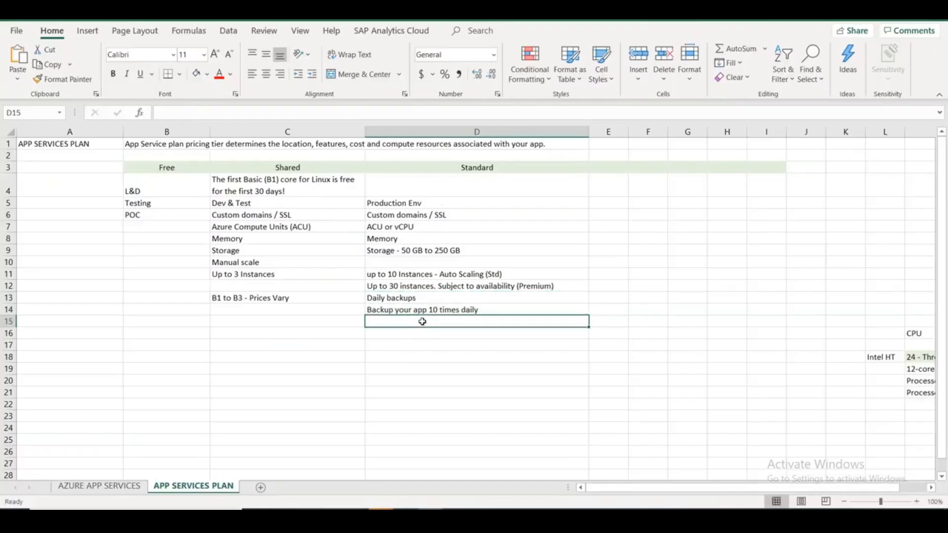
Paste Traffic manager into D15 with matching formatting and wrap the D16 description.
{"action": "key", "text": "ctrl+v"}
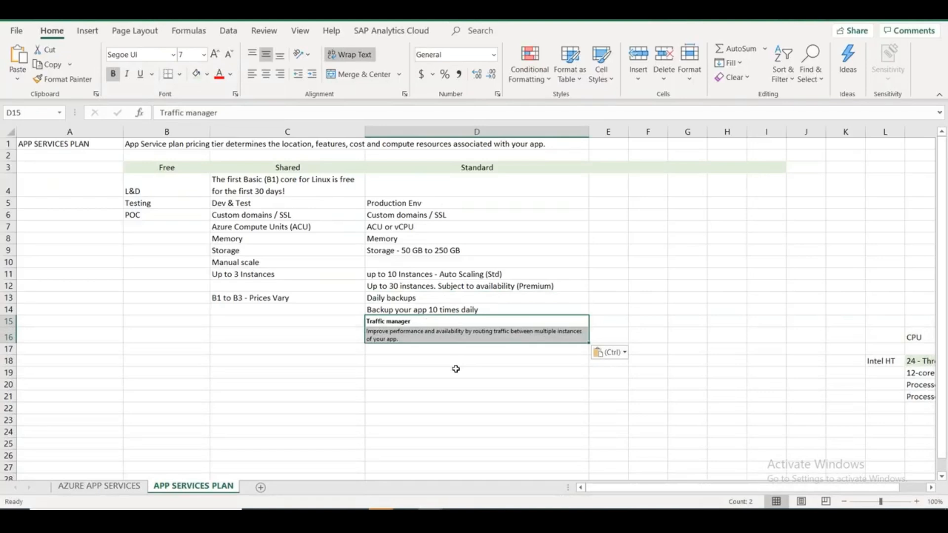
{"action": "left_click", "coordinate": [611, 352]}
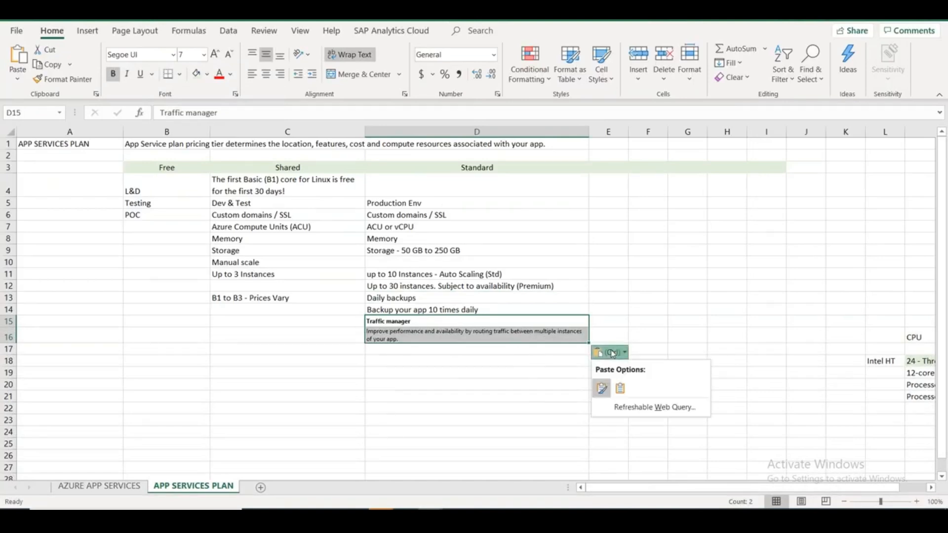
{"action": "left_click", "coordinate": [621, 389]}
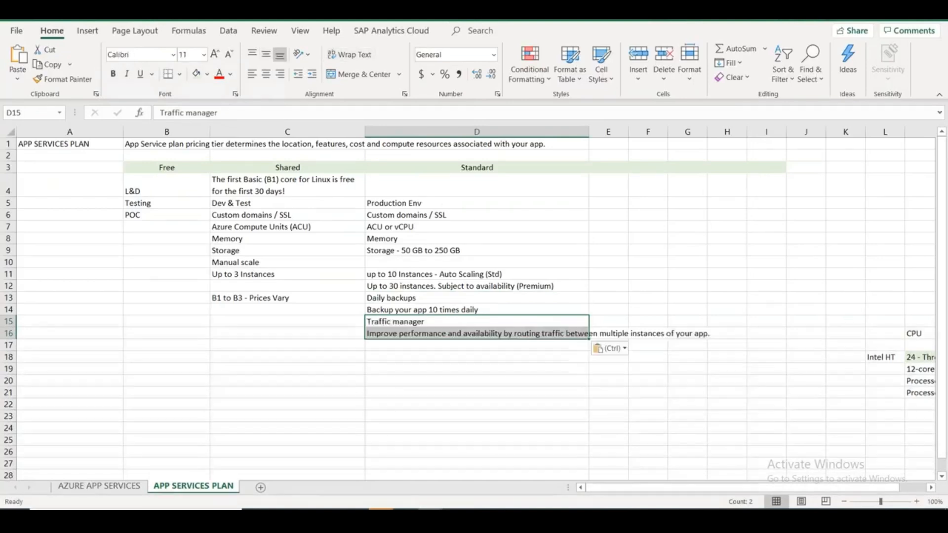
{"action": "left_click", "coordinate": [539, 336]}
{"action": "left_click", "coordinate": [341, 53]}
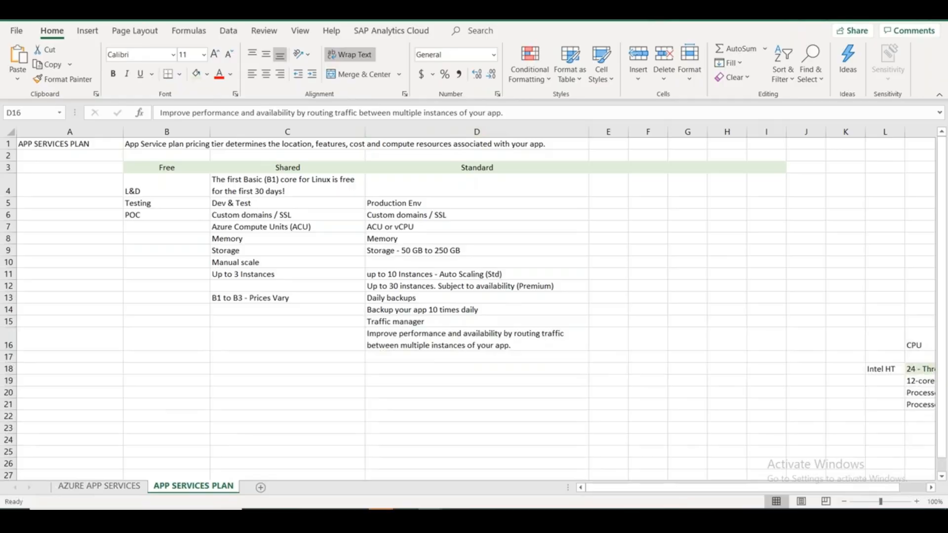
{"action": "key", "text": "alt+Tab"}
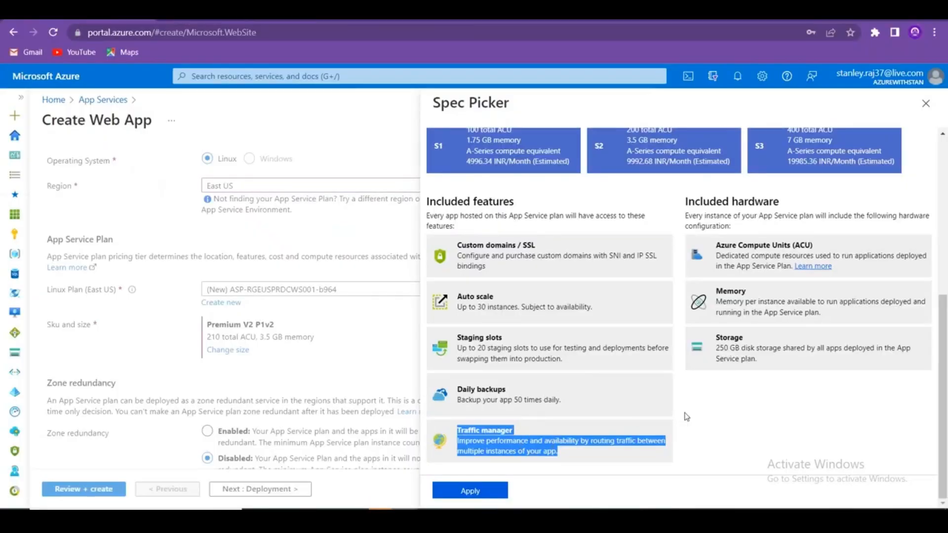
Choose the S1 tier under Additional pricing tiers and scroll through its features.
{"action": "scroll", "coordinate": [684, 415], "scroll_direction": "up", "scroll_amount": 6}
{"action": "scroll", "coordinate": [623, 437], "scroll_direction": "down", "scroll_amount": 6}
{"action": "left_click_drag", "start_coordinate": [945, 318], "coordinate": [930, 202]}
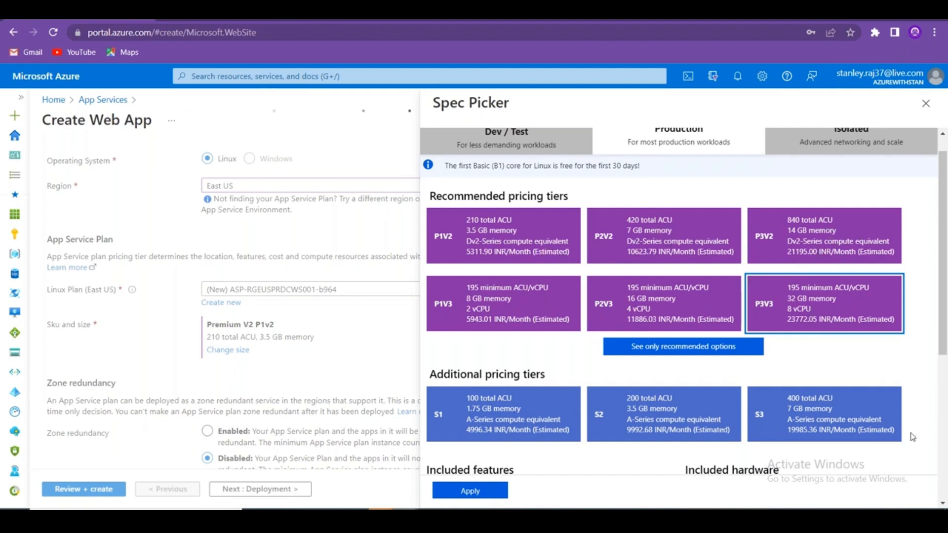
{"action": "scroll", "coordinate": [913, 437], "scroll_direction": "down", "scroll_amount": 5}
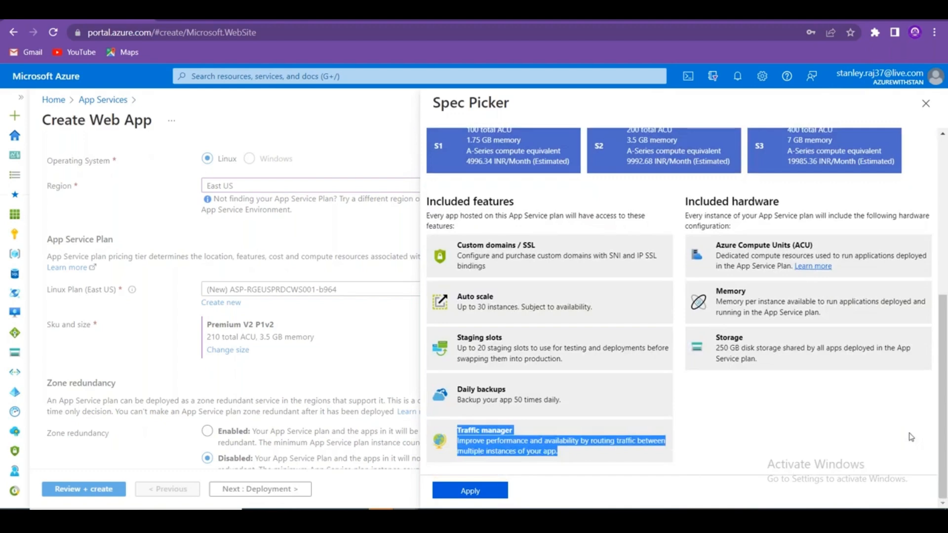
{"action": "left_click", "coordinate": [498, 157]}
{"action": "scroll", "coordinate": [597, 291], "scroll_direction": "up", "scroll_amount": 6}
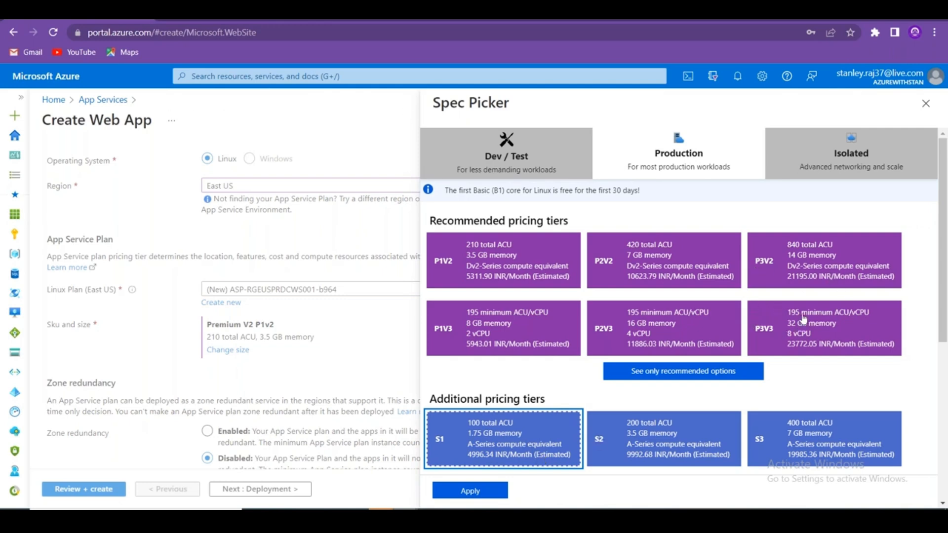
{"action": "scroll", "coordinate": [803, 318], "scroll_direction": "down", "scroll_amount": 5}
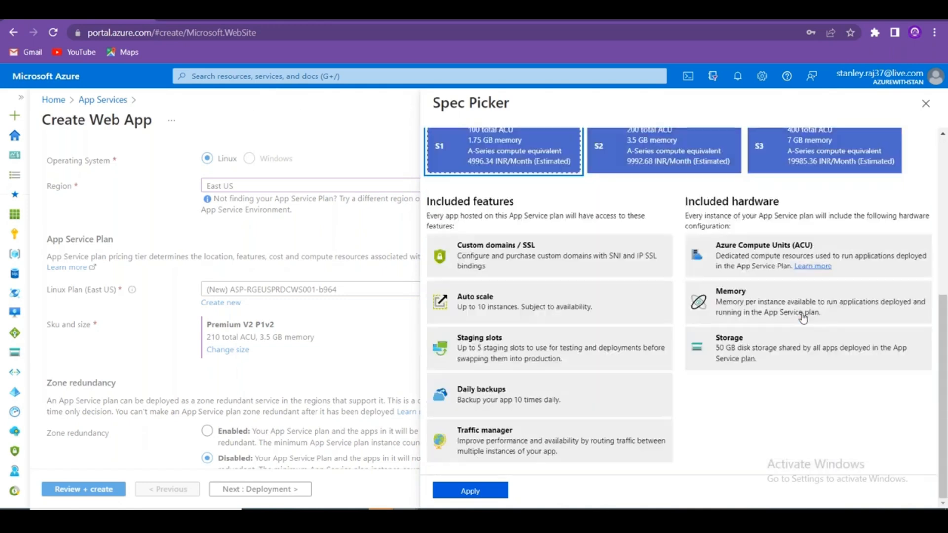
{"action": "scroll", "coordinate": [804, 318], "scroll_direction": "up", "scroll_amount": 5}
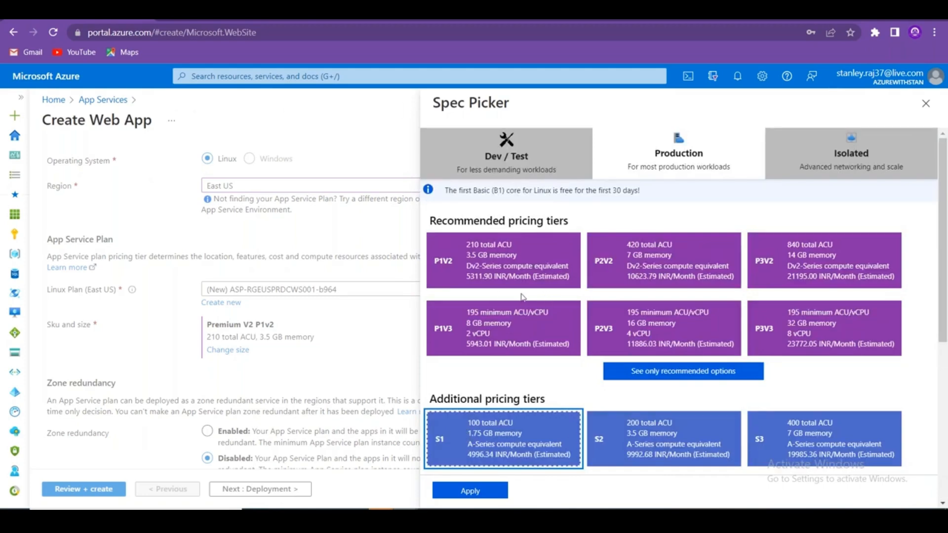
{"action": "key", "text": "alt+Tab"}
Enter Premium in D4 and the Isolated heading in E3, widening column E and narrowing A.
{"action": "left_click", "coordinate": [426, 183]}
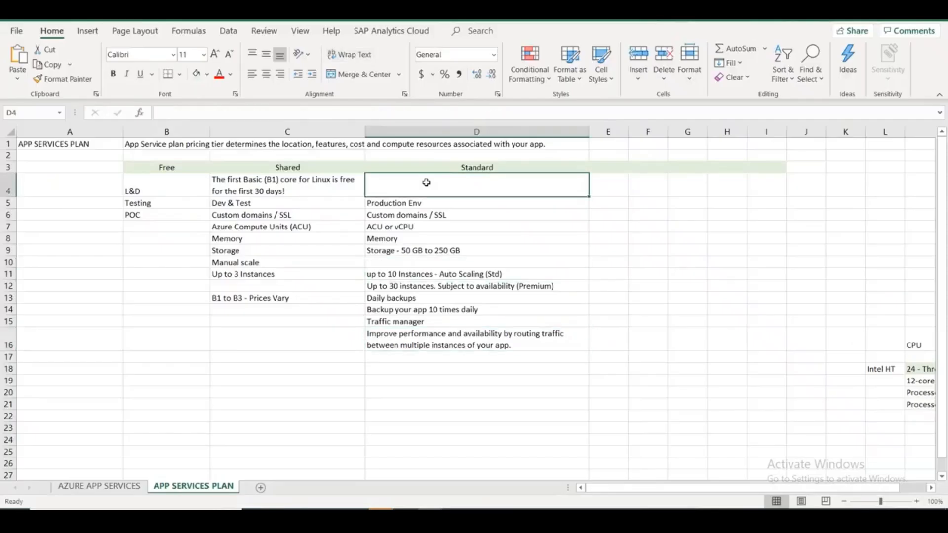
{"action": "type", "text": "Premium"}
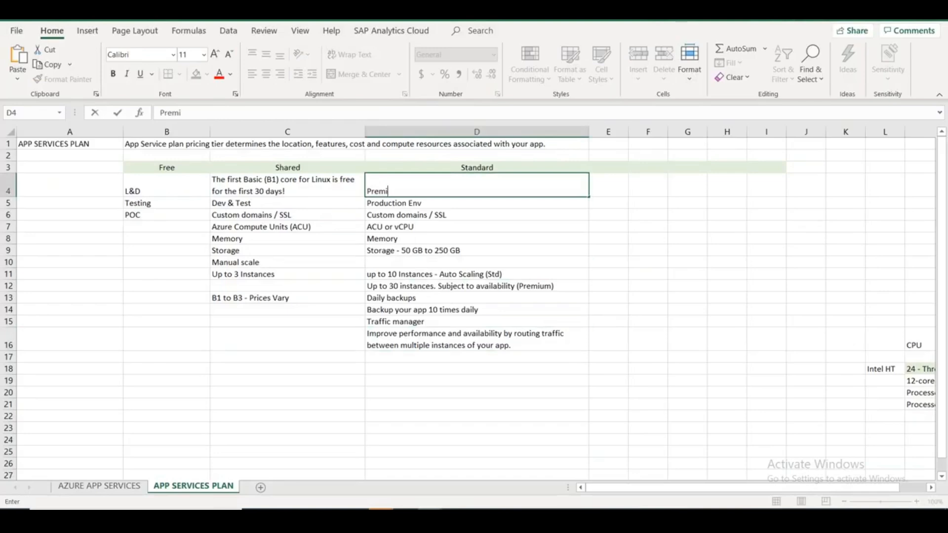
{"action": "left_click", "coordinate": [612, 170]}
{"action": "type", "text": "Isolated"}
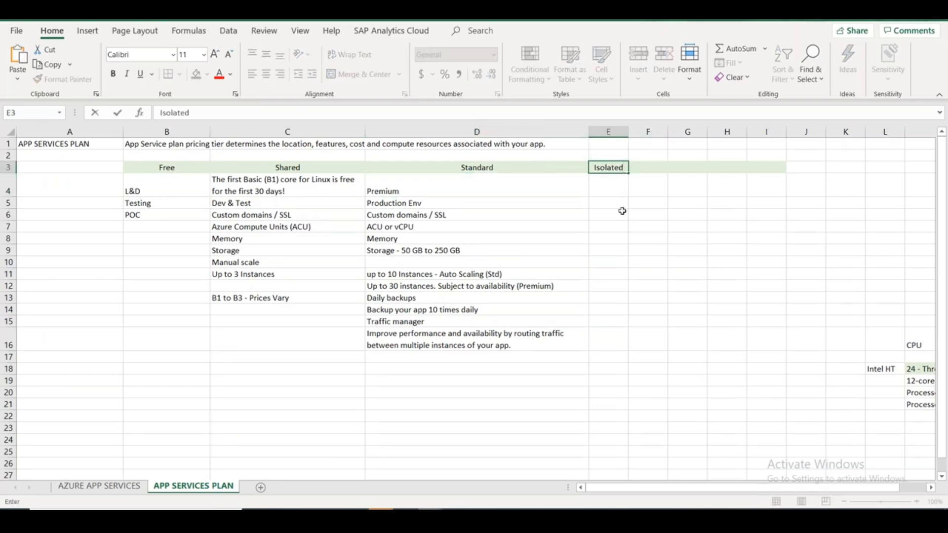
{"action": "left_click", "coordinate": [608, 239]}
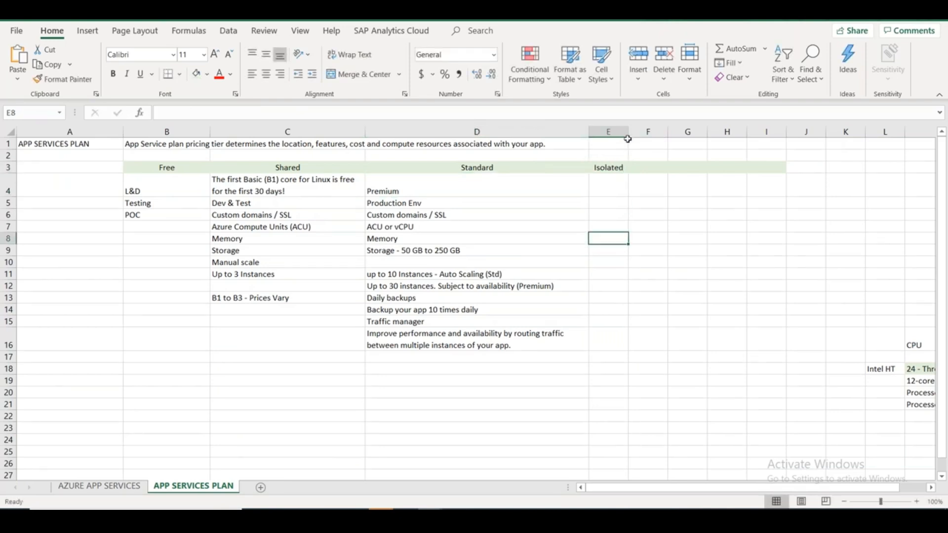
{"action": "left_click_drag", "start_coordinate": [628, 135], "coordinate": [722, 135]}
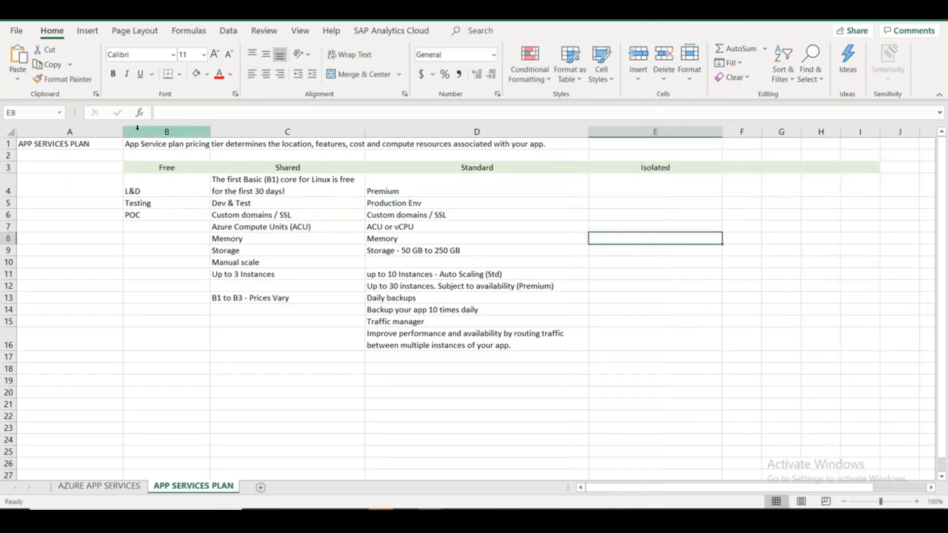
{"action": "left_click_drag", "start_coordinate": [123, 135], "coordinate": [93, 135]}
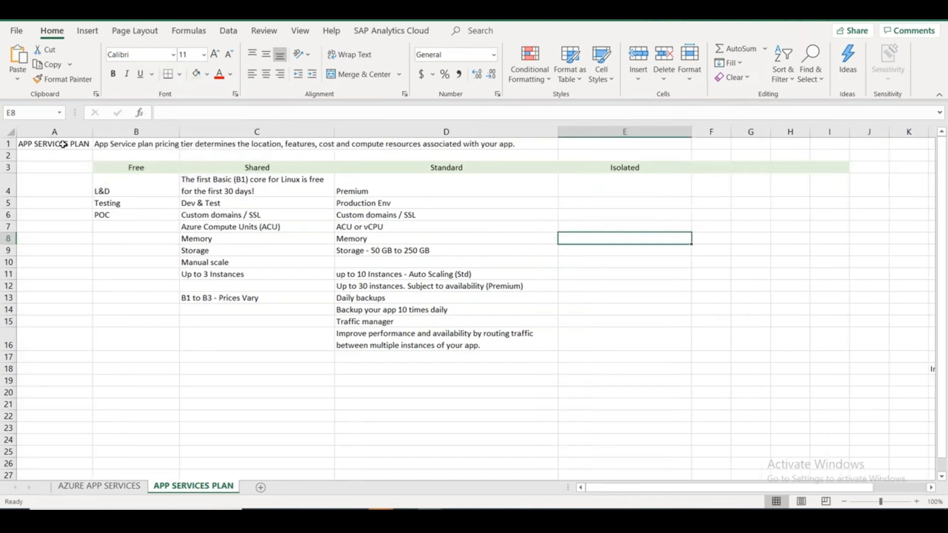
Give the APP SERVICES PLAN title cell a light orange fill and narrow column E.
{"action": "left_click", "coordinate": [61, 143]}
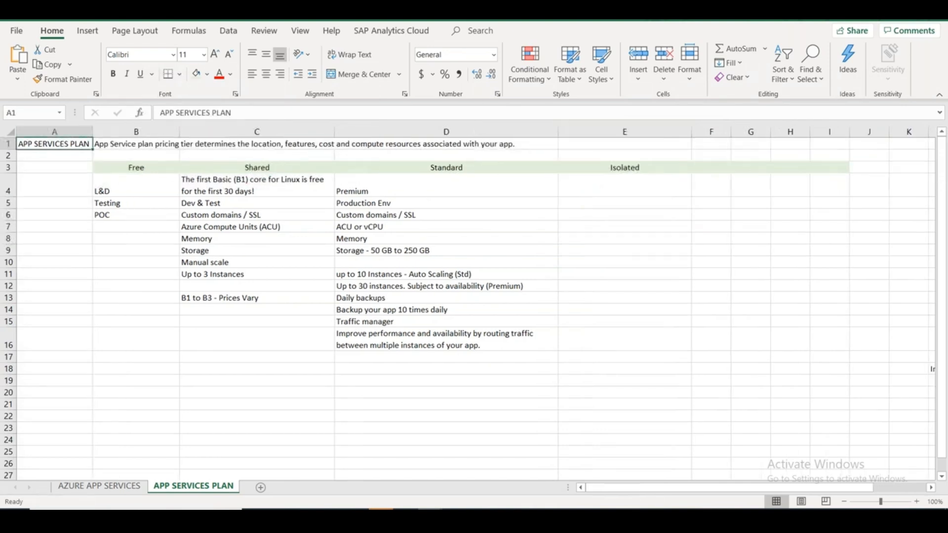
{"action": "left_click", "coordinate": [207, 76]}
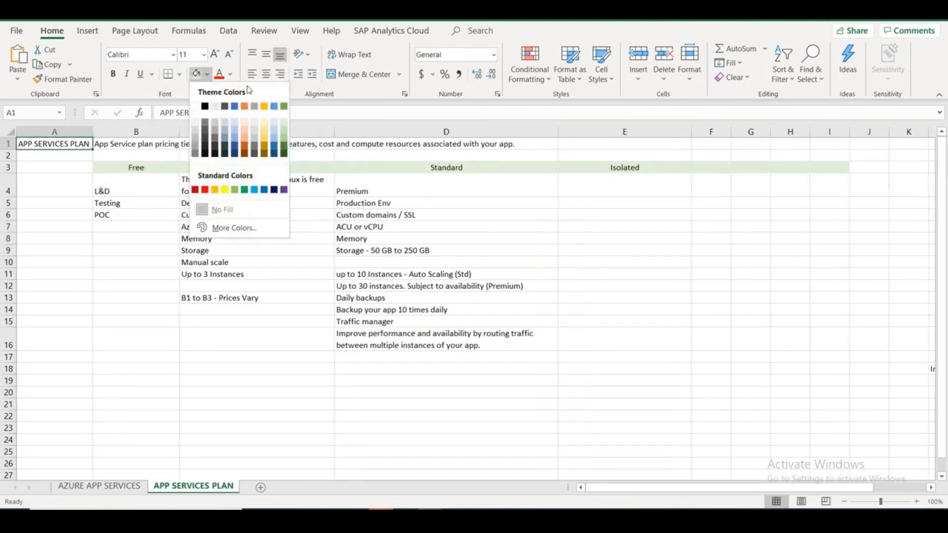
{"action": "left_click", "coordinate": [245, 126]}
{"action": "left_click", "coordinate": [564, 207]}
{"action": "left_click_drag", "start_coordinate": [556, 135], "coordinate": [536, 135]}
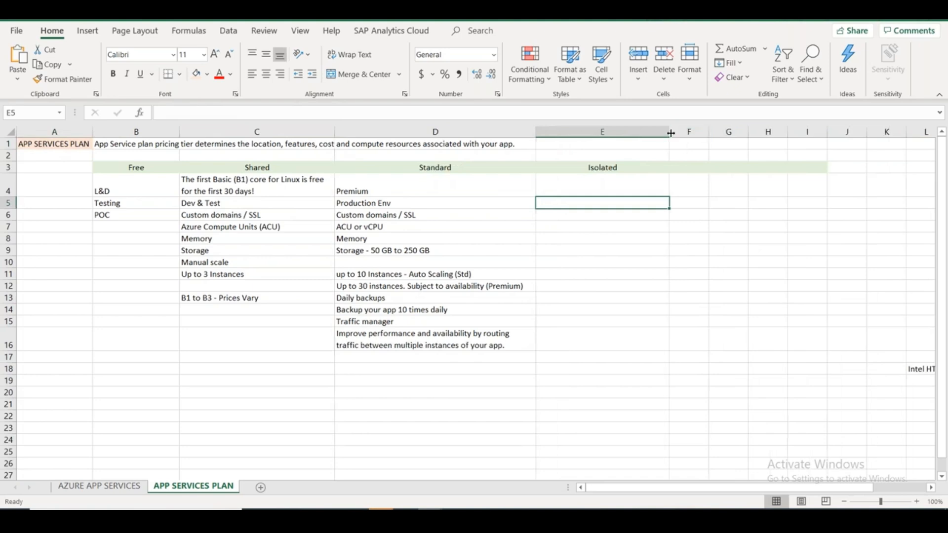
{"action": "left_click_drag", "start_coordinate": [670, 133], "coordinate": [647, 133]}
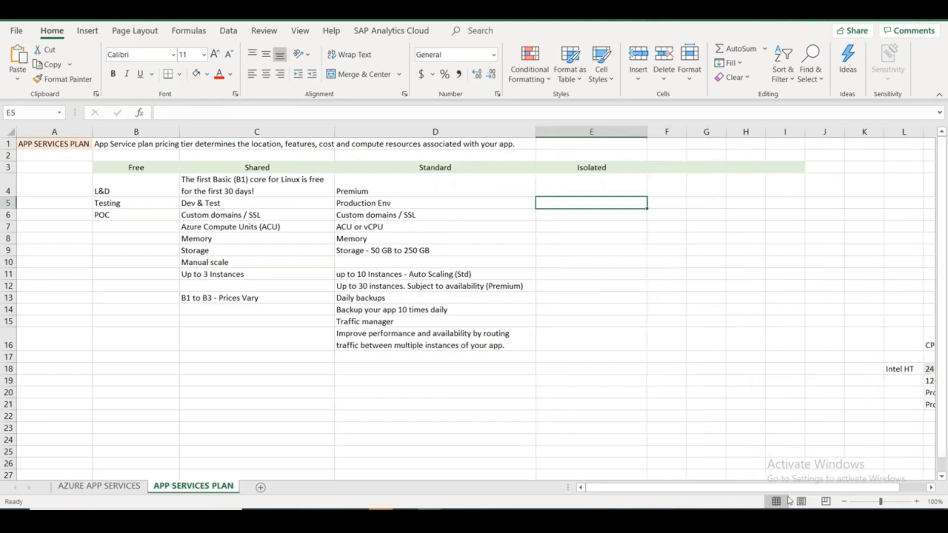
Move the CPU notes block L16:M21 below the table at E21 and widen column E.
{"action": "left_click_drag", "start_coordinate": [793, 488], "coordinate": [819, 482]}
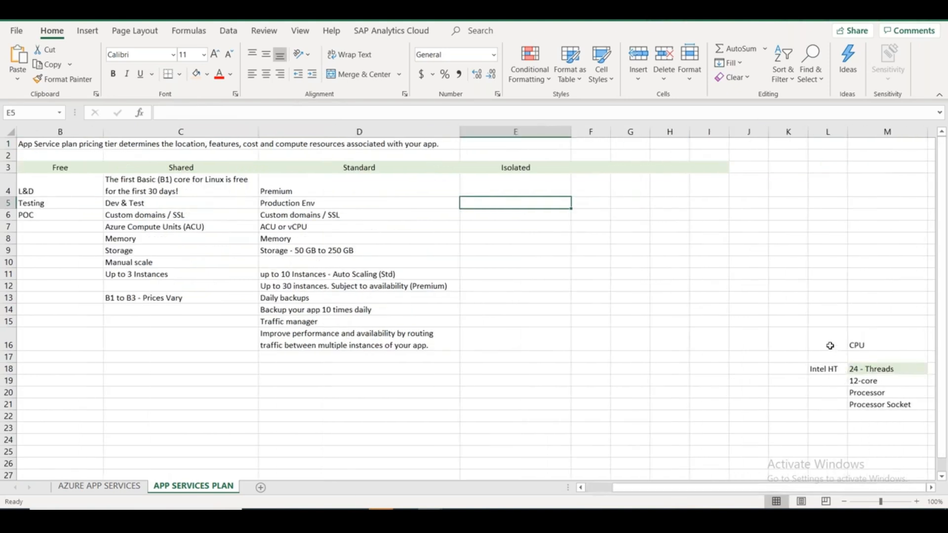
{"action": "left_click_drag", "start_coordinate": [830, 346], "coordinate": [889, 405]}
{"action": "key", "text": "ctrl+c"}
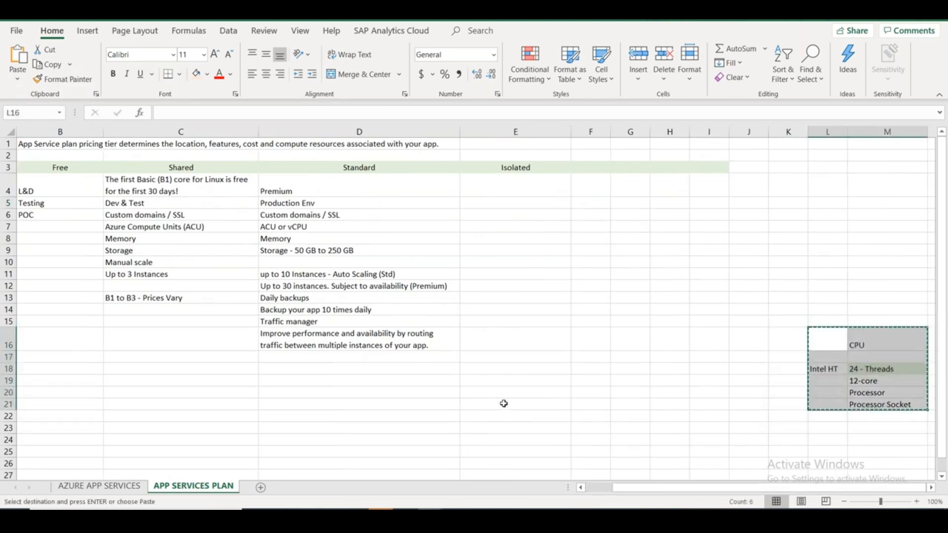
{"action": "left_click", "coordinate": [503, 404]}
{"action": "key", "text": "Return"}
{"action": "left_click", "coordinate": [706, 358]}
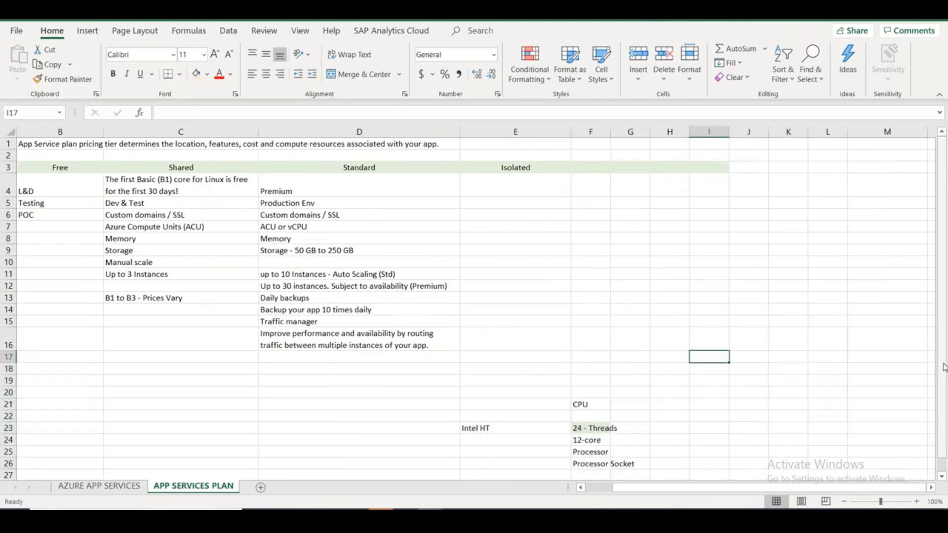
{"action": "left_click_drag", "start_coordinate": [721, 488], "coordinate": [695, 487]}
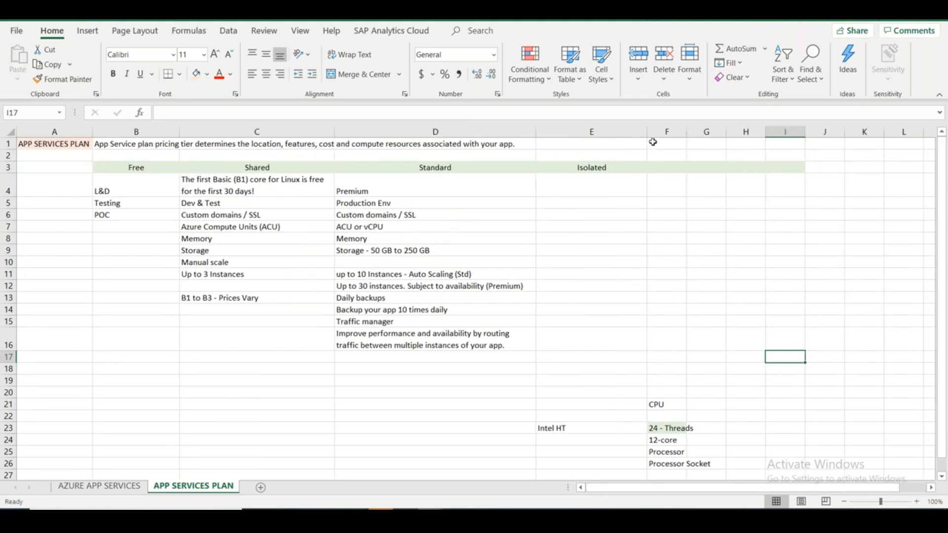
{"action": "left_click_drag", "start_coordinate": [648, 132], "coordinate": [678, 133]}
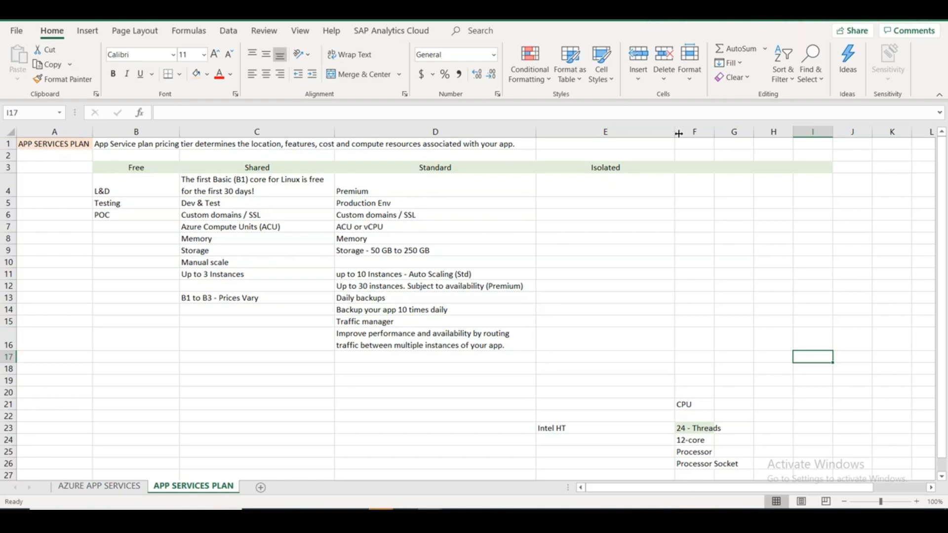
Show the Isolated tier and paste its Single tenant system feature into E4.
{"action": "key", "text": "alt+Tab"}
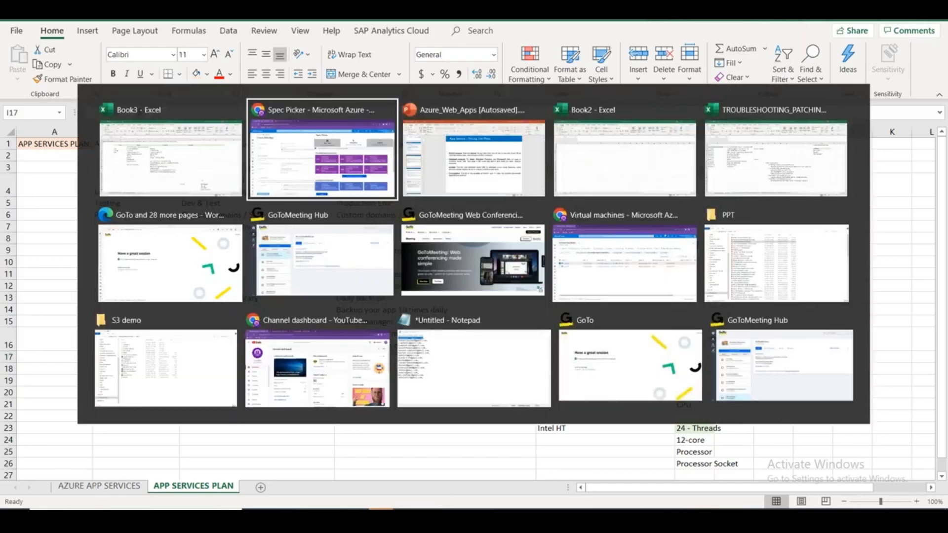
{"action": "left_click", "coordinate": [838, 163]}
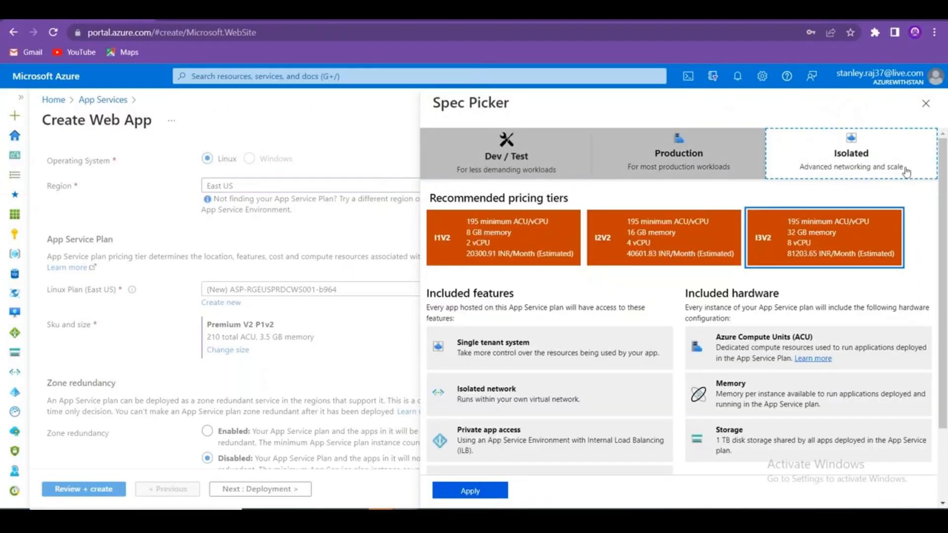
{"action": "left_click_drag", "start_coordinate": [662, 354], "coordinate": [499, 354]}
{"action": "left_click", "coordinate": [641, 359]}
{"action": "left_click_drag", "start_coordinate": [667, 357], "coordinate": [658, 355]}
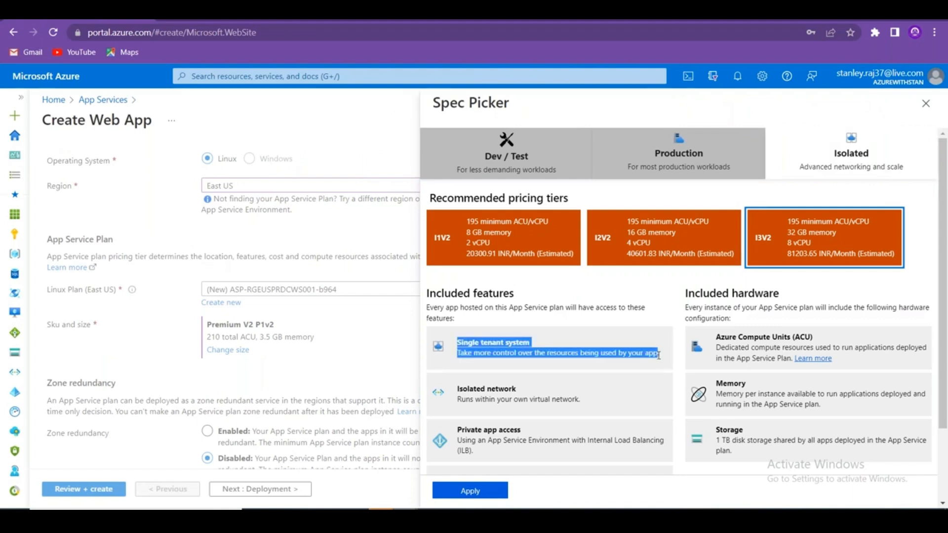
{"action": "key", "text": "alt+Tab"}
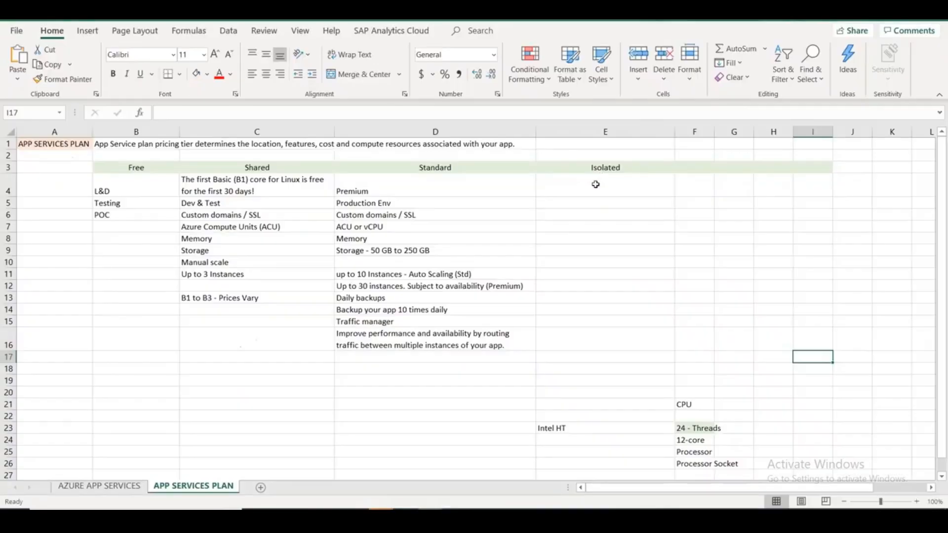
{"action": "left_click", "coordinate": [571, 187]}
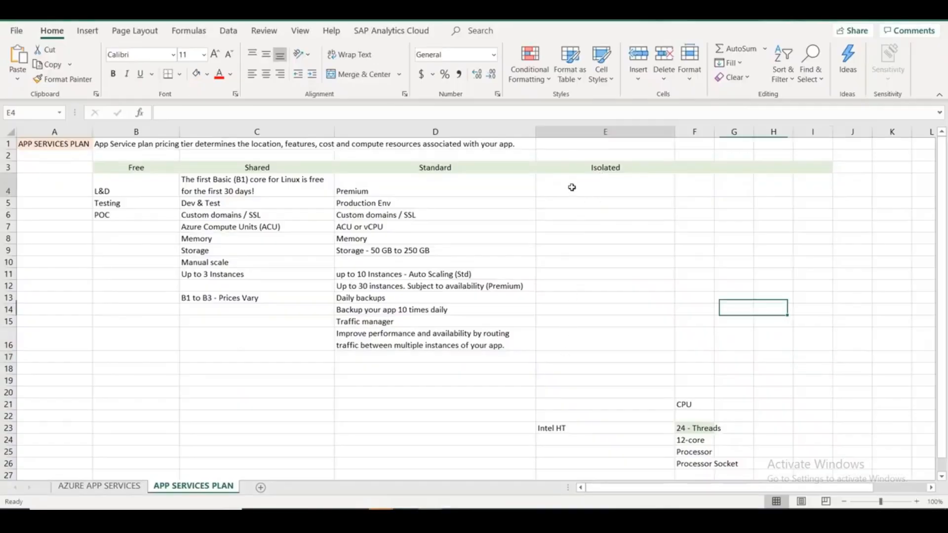
{"action": "key", "text": "ctrl+v"}
{"action": "left_click", "coordinate": [599, 230]}
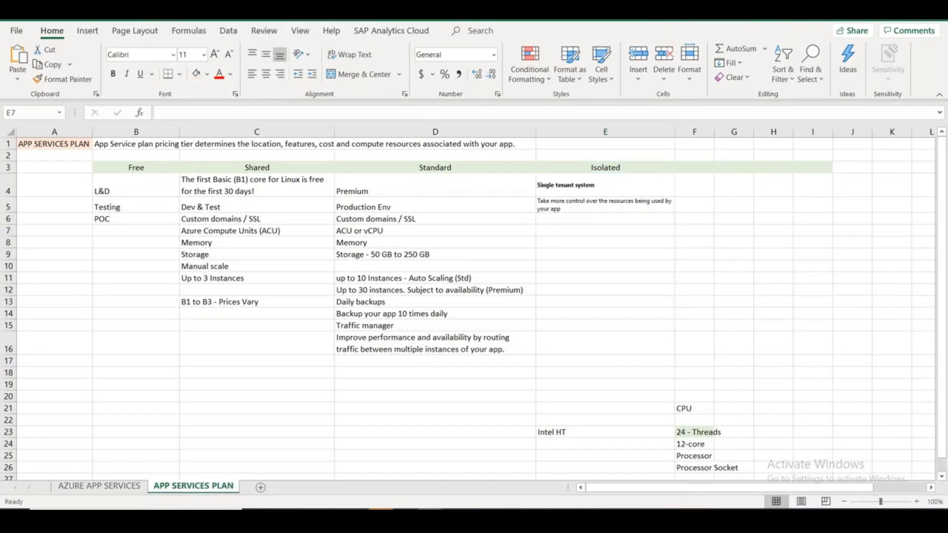
Copy the Isolated network feature and description and paste it into E7:E8.
{"action": "key", "text": "alt+Tab"}
{"action": "mouse_move", "coordinate": [577, 400]}
{"action": "left_mouse_down"}
{"action": "mouse_move", "coordinate": [457, 388]}
{"action": "mouse_move", "coordinate": [579, 403]}
{"action": "left_mouse_up"}
{"action": "left_click", "coordinate": [582, 405]}
{"action": "triple_click", "coordinate": [579, 405]}
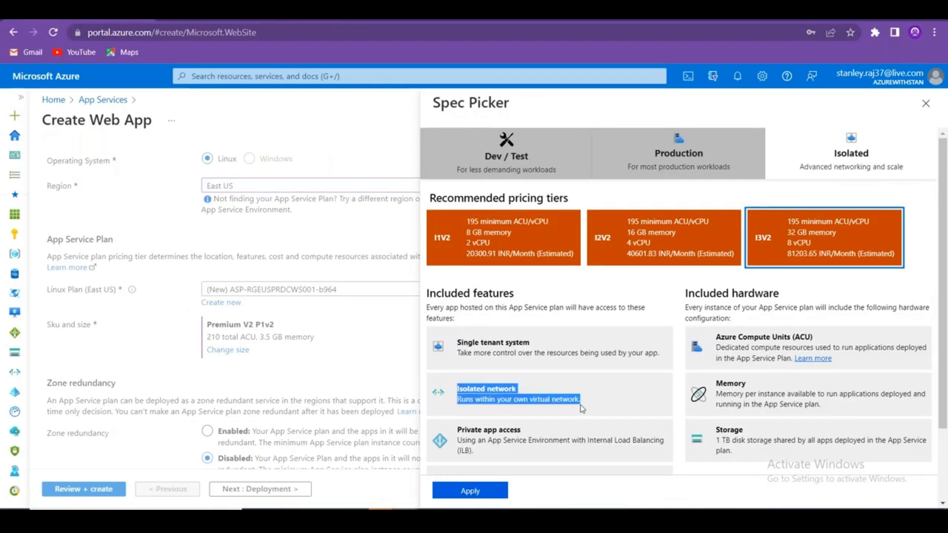
{"action": "key", "text": "alt+Tab"}
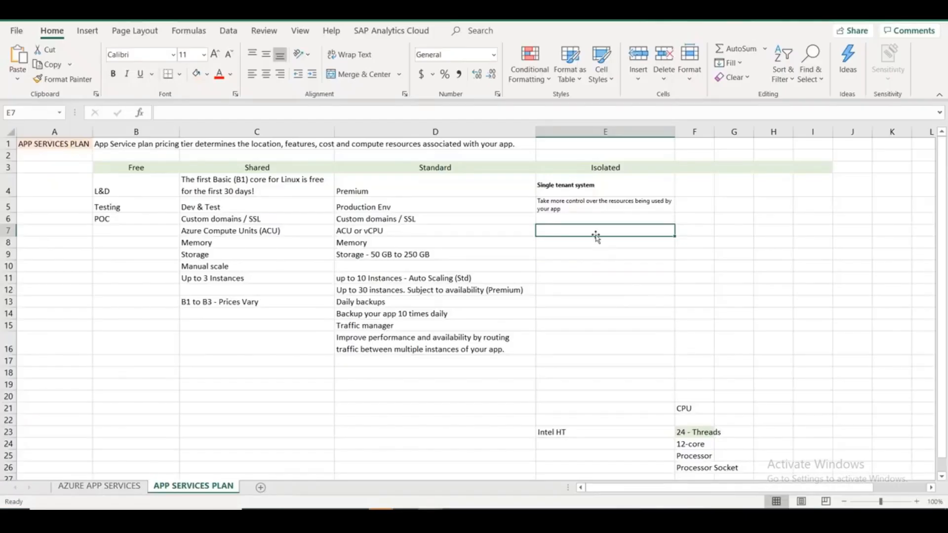
{"action": "key", "text": "ctrl+v"}
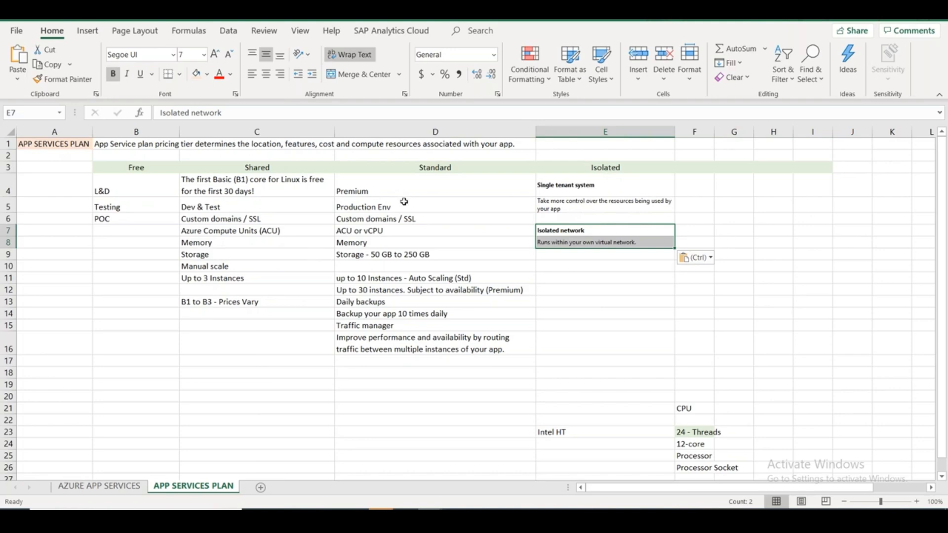
{"action": "key", "text": "alt+Tab"}
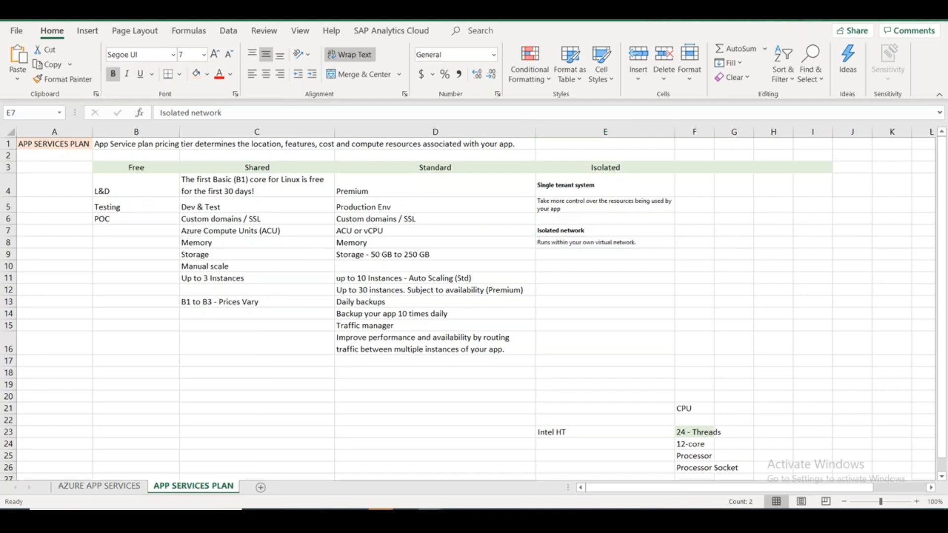
Copy the Private app access feature and paste it into E10:E11.
{"action": "scroll", "coordinate": [655, 402], "scroll_direction": "down", "scroll_amount": 2}
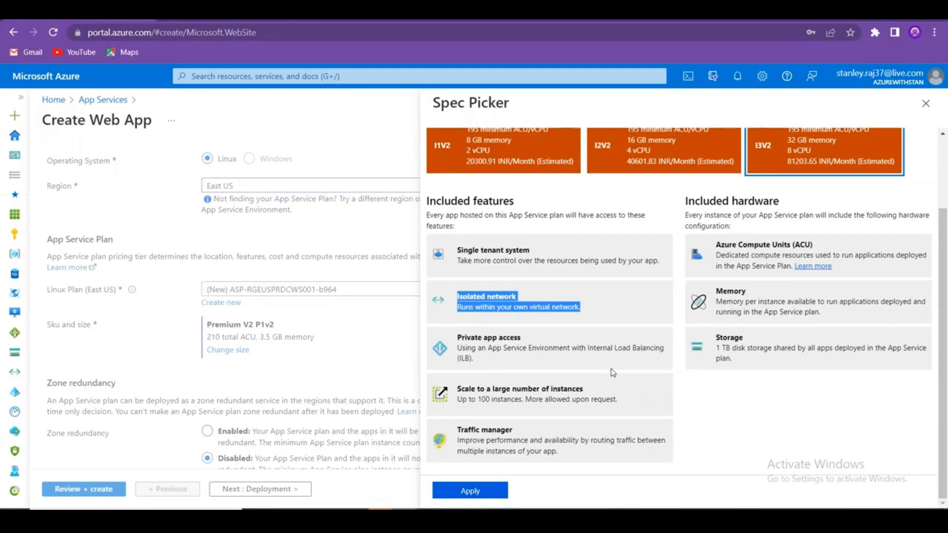
{"action": "mouse_move", "coordinate": [489, 368]}
{"action": "left_mouse_down"}
{"action": "mouse_move", "coordinate": [474, 349]}
{"action": "mouse_move", "coordinate": [484, 359]}
{"action": "left_mouse_up"}
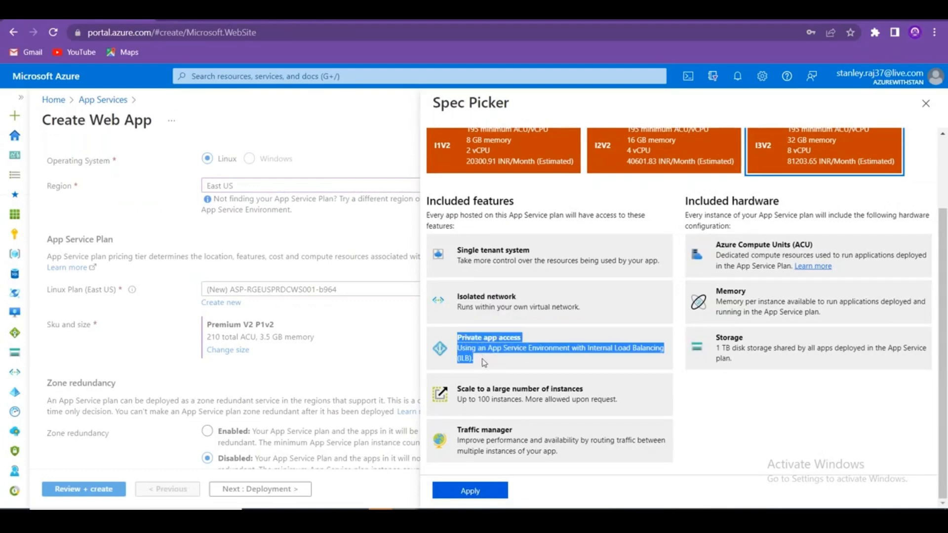
{"action": "key", "text": "ctrl+c"}
{"action": "key", "text": "alt+Tab"}
{"action": "left_click", "coordinate": [575, 264]}
{"action": "key", "text": "ctrl+v"}
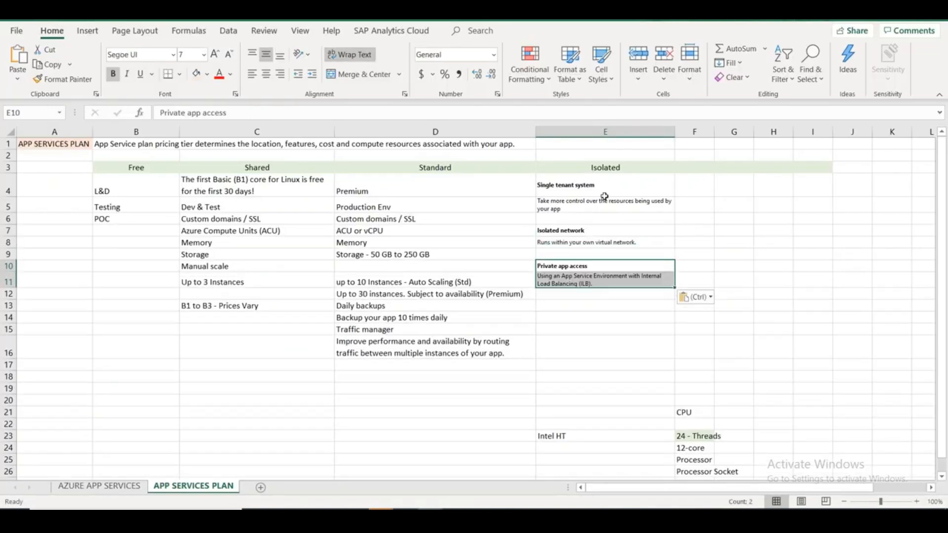
{"action": "left_click", "coordinate": [382, 398]}
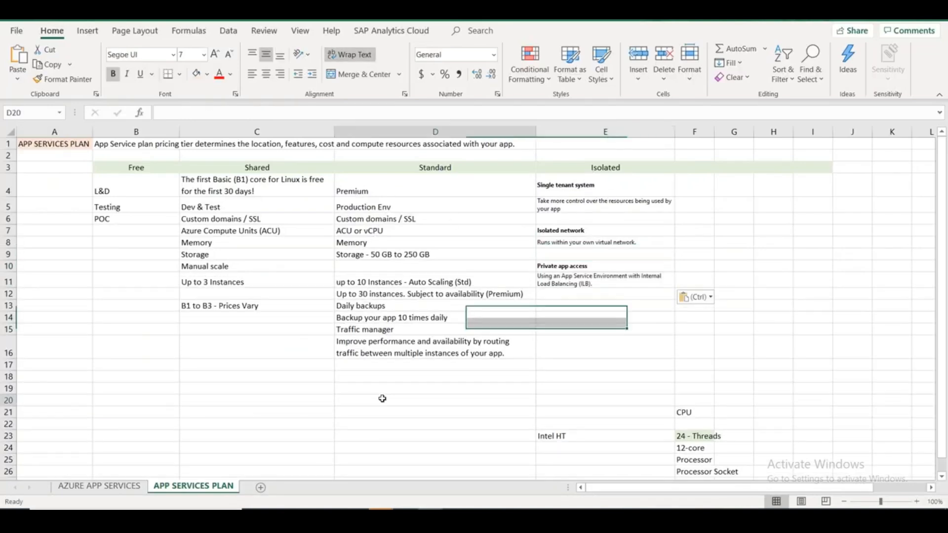
{"action": "left_click_drag", "start_coordinate": [377, 187], "coordinate": [429, 306]}
Copy the Scale to a large number of instances feature into E12:E13.
{"action": "key", "text": "alt+Tab"}
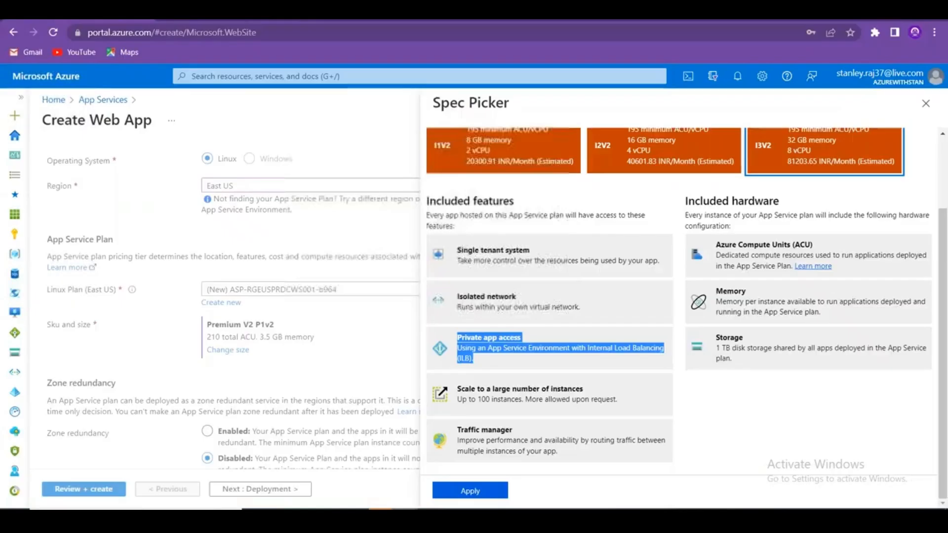
{"action": "left_click", "coordinate": [716, 405]}
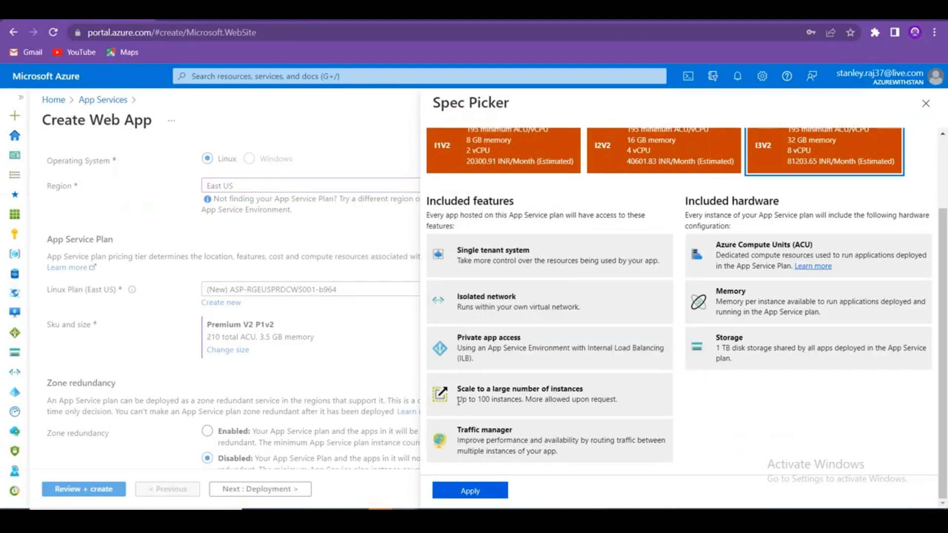
{"action": "left_click_drag", "start_coordinate": [459, 402], "coordinate": [524, 399]}
{"action": "mouse_move", "coordinate": [619, 403]}
{"action": "left_mouse_down"}
{"action": "mouse_move", "coordinate": [475, 401]}
{"action": "mouse_move", "coordinate": [609, 403]}
{"action": "left_mouse_up"}
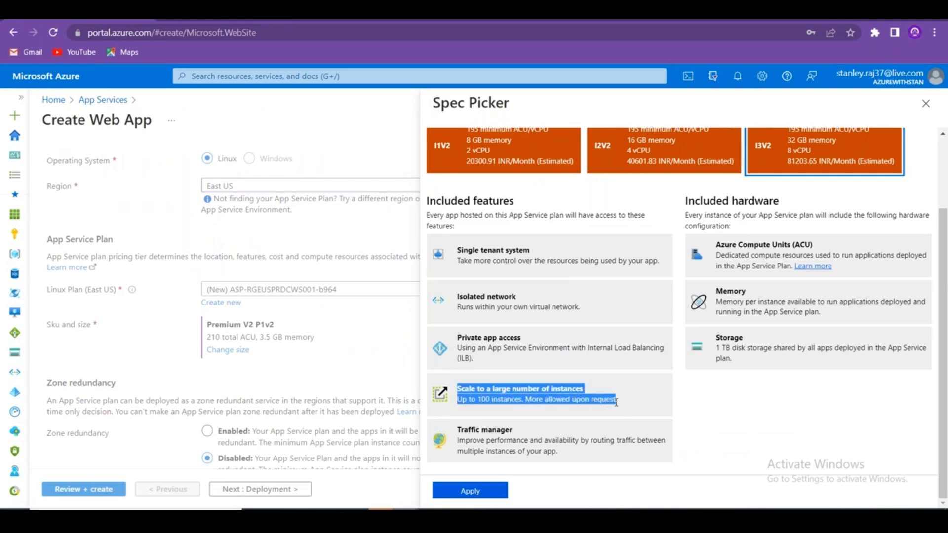
{"action": "key", "text": "ctrl+c"}
{"action": "key", "text": "alt+Tab"}
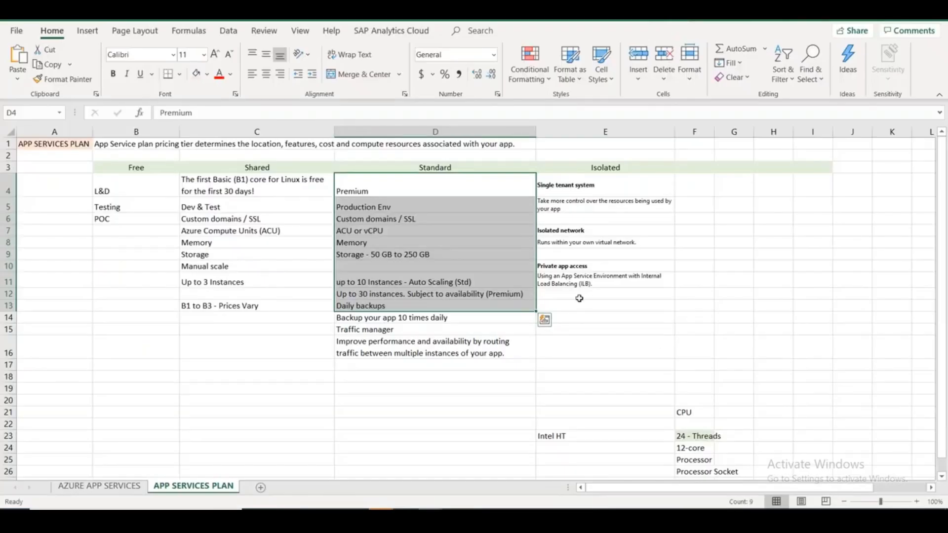
{"action": "left_click", "coordinate": [579, 297]}
{"action": "key", "text": "ctrl+v"}
{"action": "left_click", "coordinate": [614, 172]}
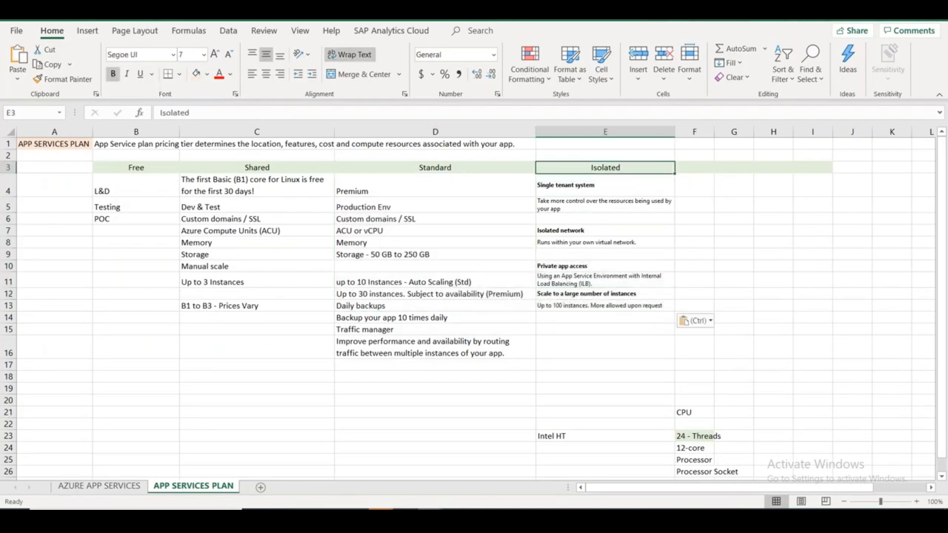
Bold '30 instances' in D12 and narrow the Shared column C.
{"action": "left_click", "coordinate": [396, 283]}
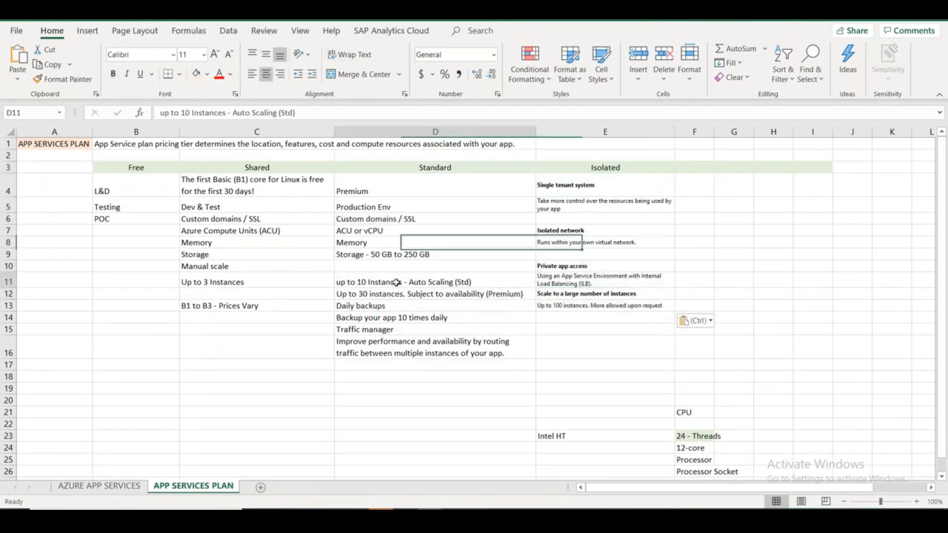
{"action": "double_click", "coordinate": [403, 294]}
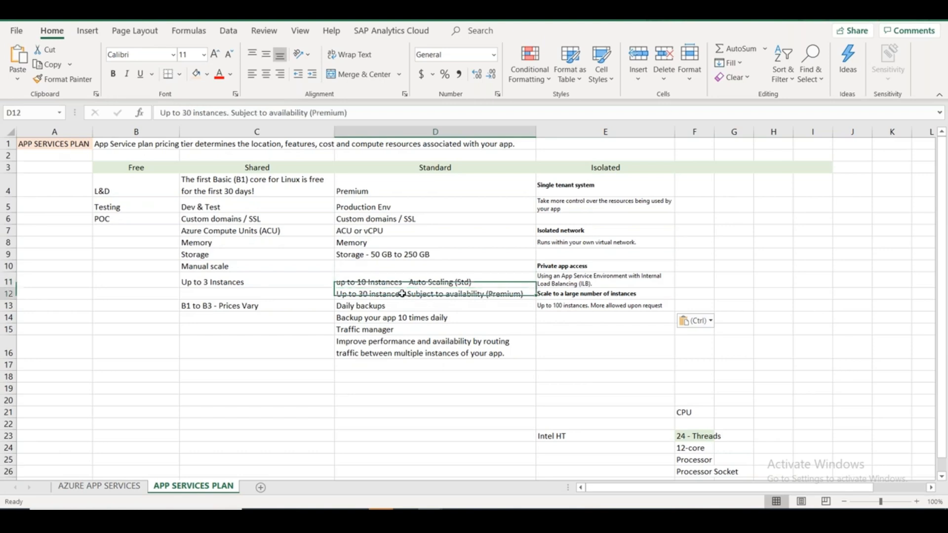
{"action": "left_click_drag", "start_coordinate": [403, 294], "coordinate": [358, 294]}
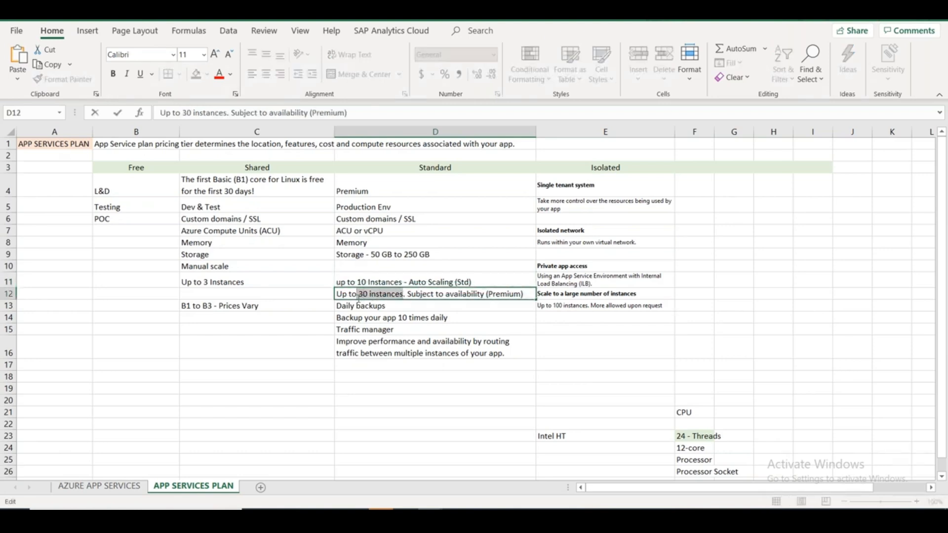
{"action": "key", "text": "ctrl+b"}
{"action": "left_click", "coordinate": [413, 386]}
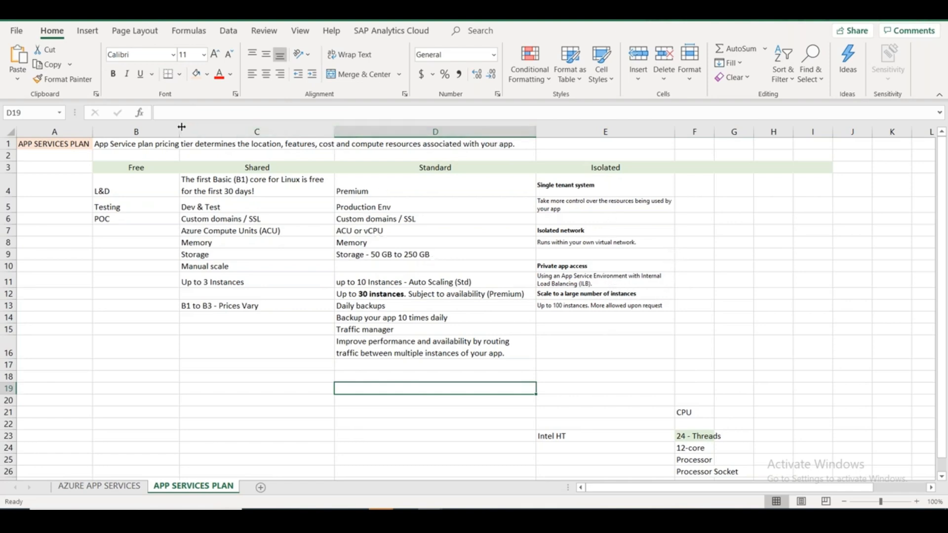
{"action": "left_click_drag", "start_coordinate": [179, 132], "coordinate": [148, 133]}
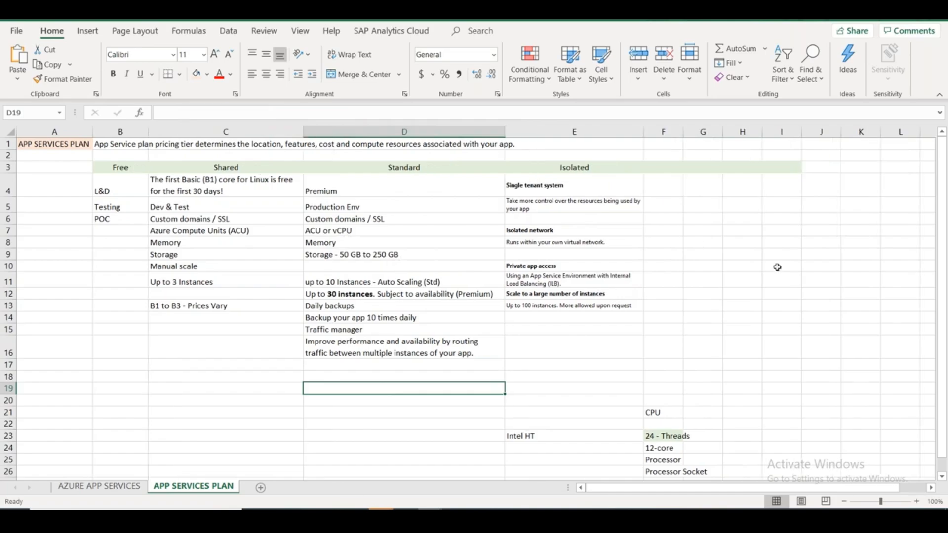
{"action": "key", "text": "alt+Tab"}
Type the label 'Isolated Hardware / Network' into cell E18.
{"action": "left_click", "coordinate": [798, 416]}
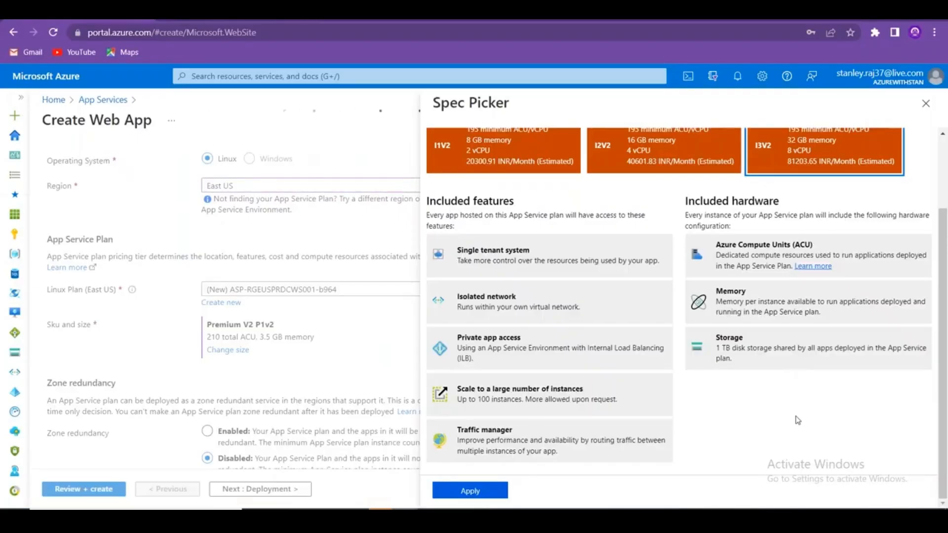
{"action": "scroll", "coordinate": [646, 443], "scroll_direction": "up", "scroll_amount": 2}
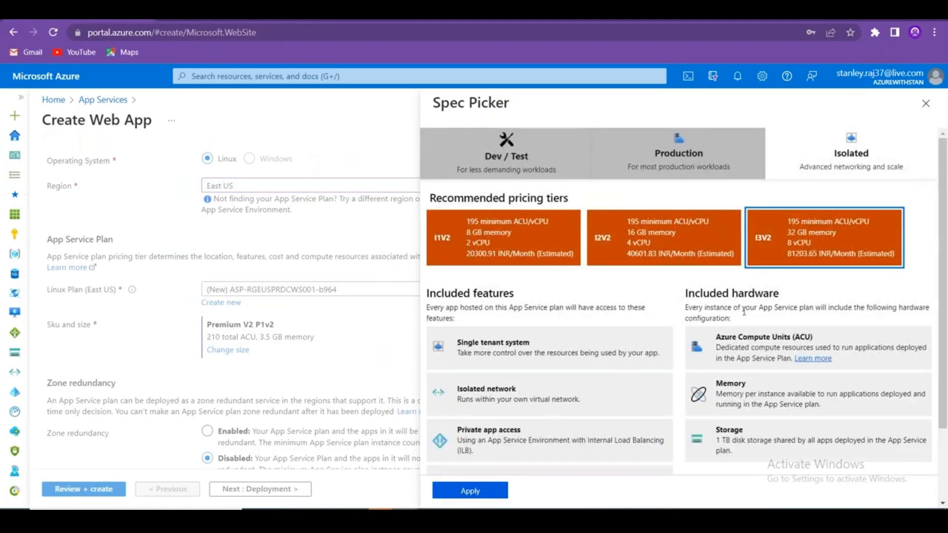
{"action": "key", "text": "alt+Tab"}
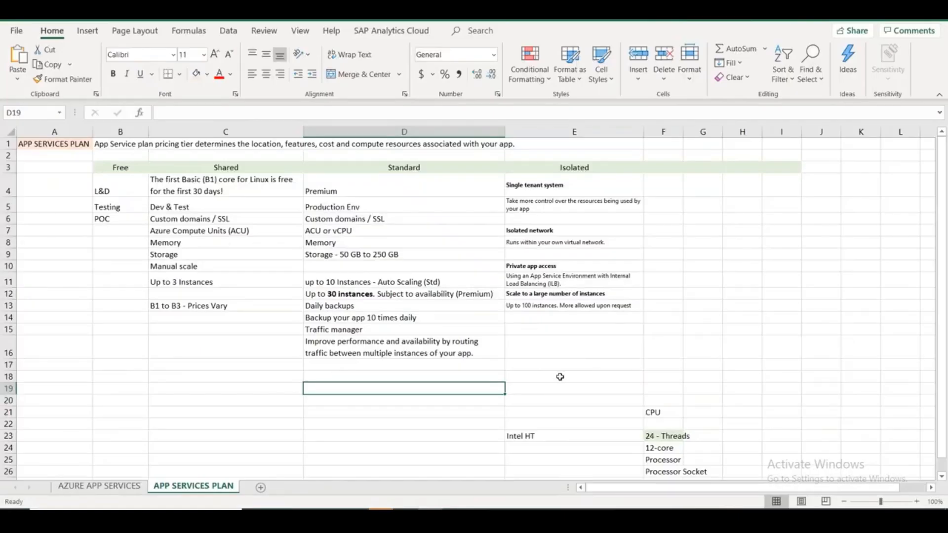
{"action": "left_click", "coordinate": [560, 377]}
{"action": "type", "text": "Isola"}
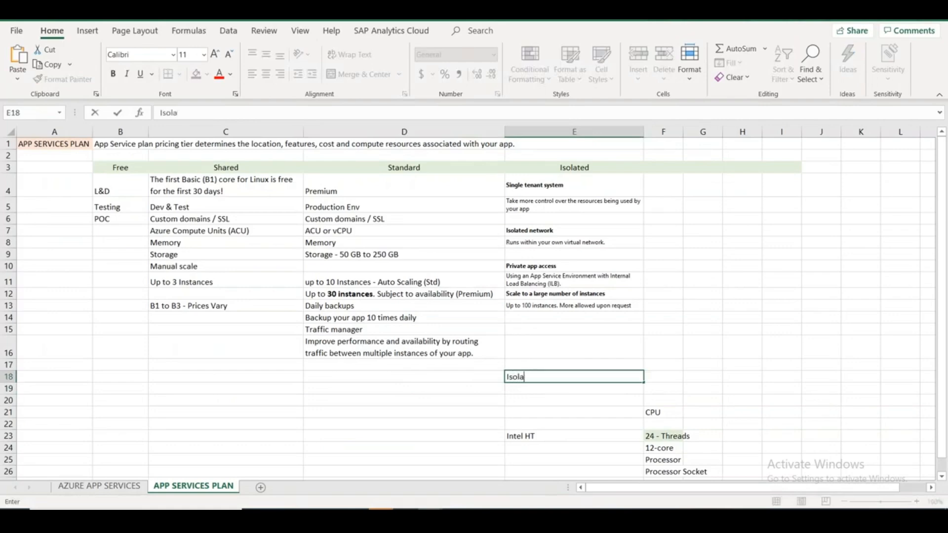
{"action": "type", "text": "ted Hardware /"}
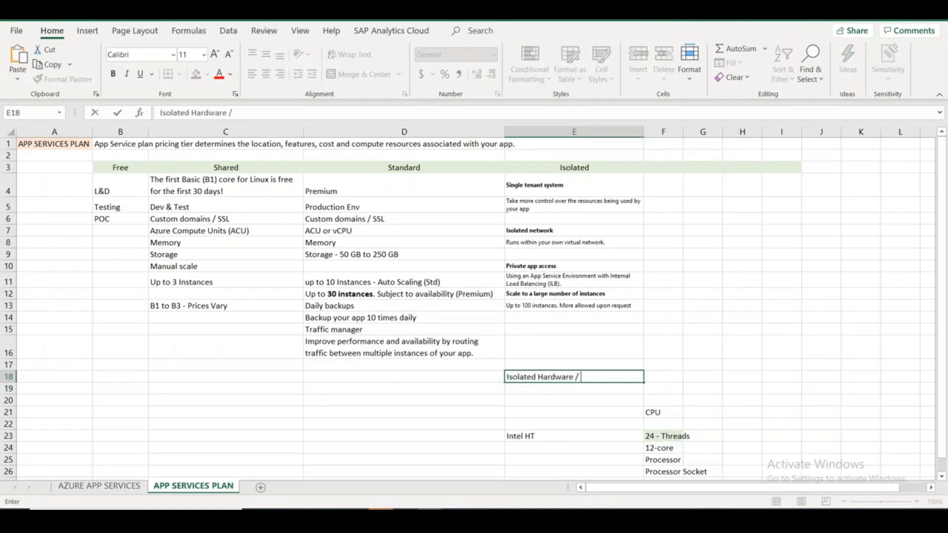
{"action": "type", "text": " Network"}
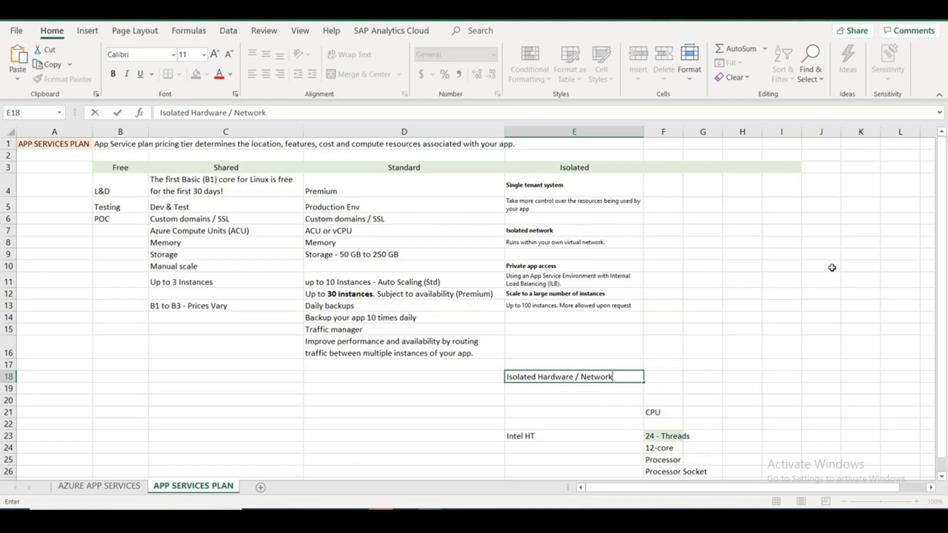
Return to the Azure portal's Spec Picker, which is showing Isolated tier pricing, in Chrome.
{"action": "key", "text": "alt+Tab"}
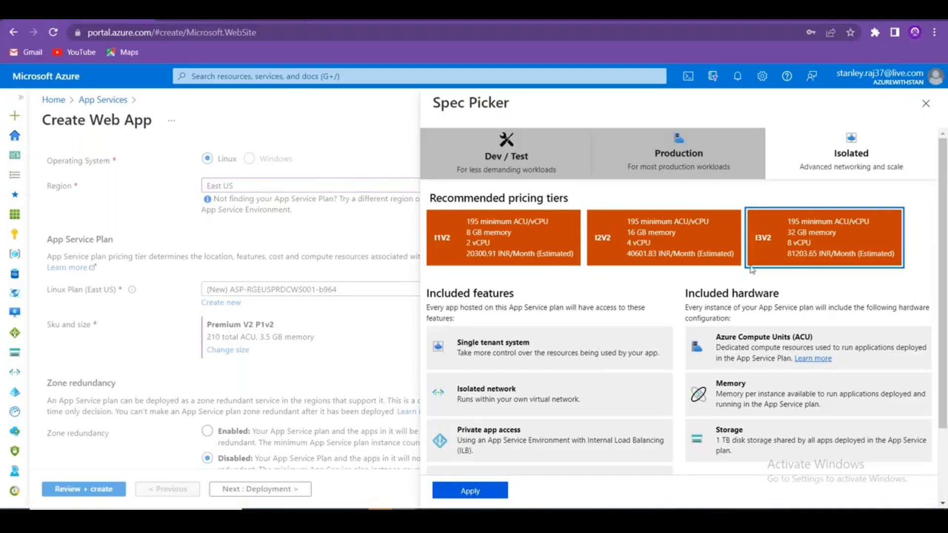
Compare the Dev/Test and Production tiers and apply Standard S1 as the web app size.
{"action": "left_click", "coordinate": [646, 140]}
{"action": "left_click", "coordinate": [527, 149]}
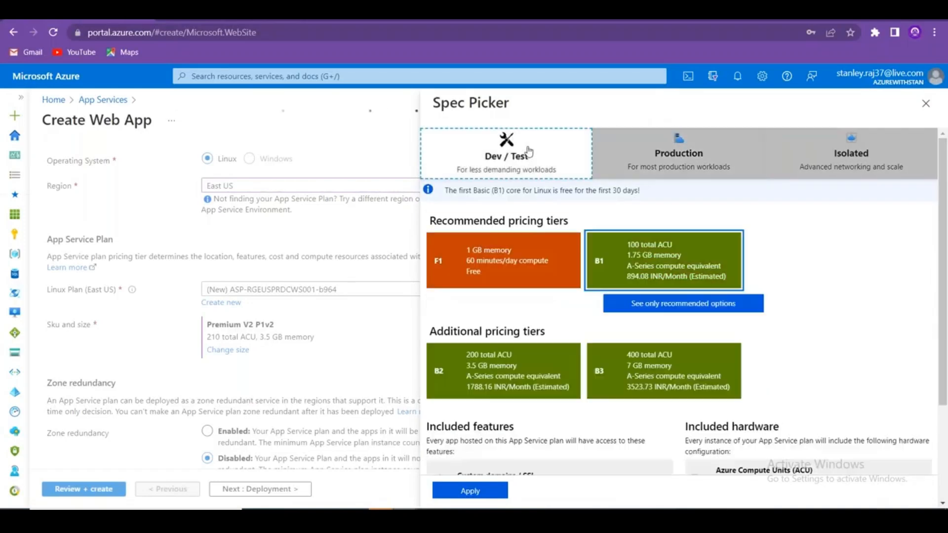
{"action": "left_click", "coordinate": [490, 266]}
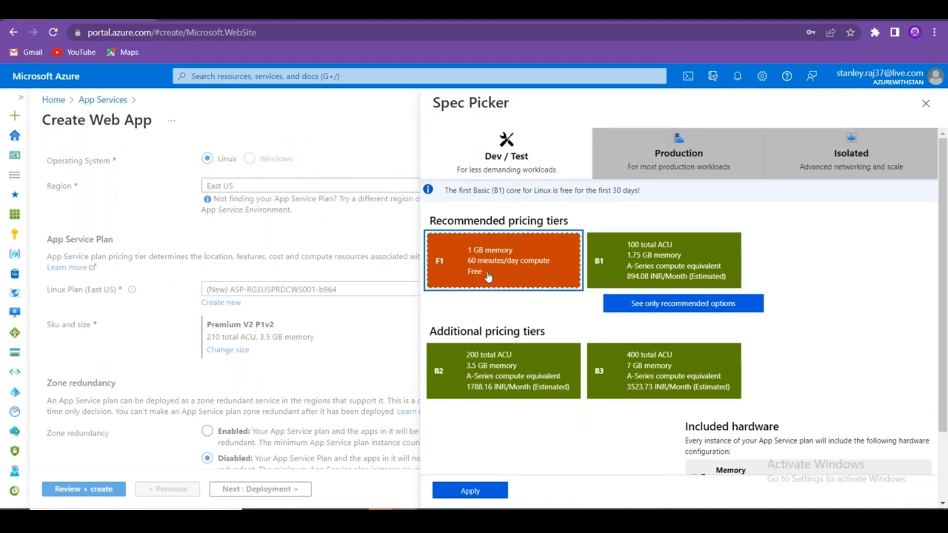
{"action": "left_click", "coordinate": [675, 154]}
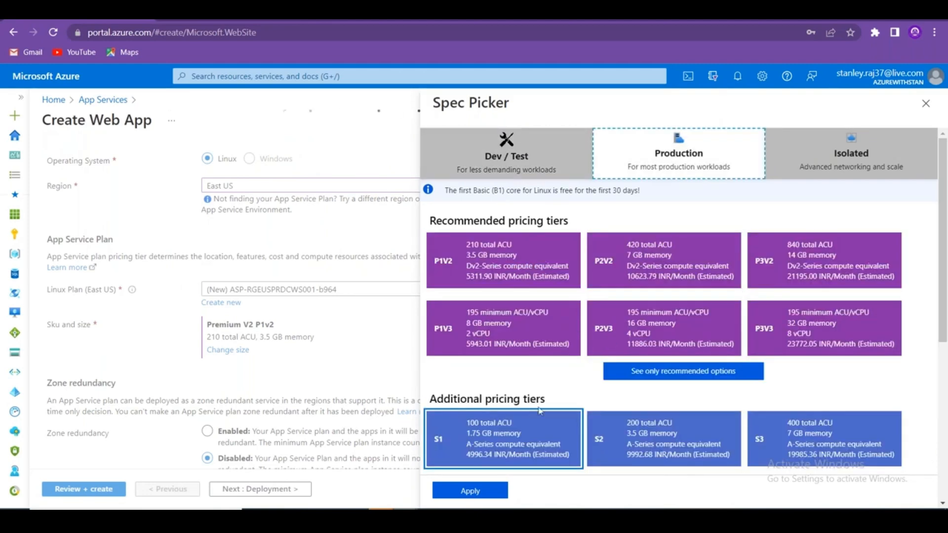
{"action": "left_click", "coordinate": [519, 433]}
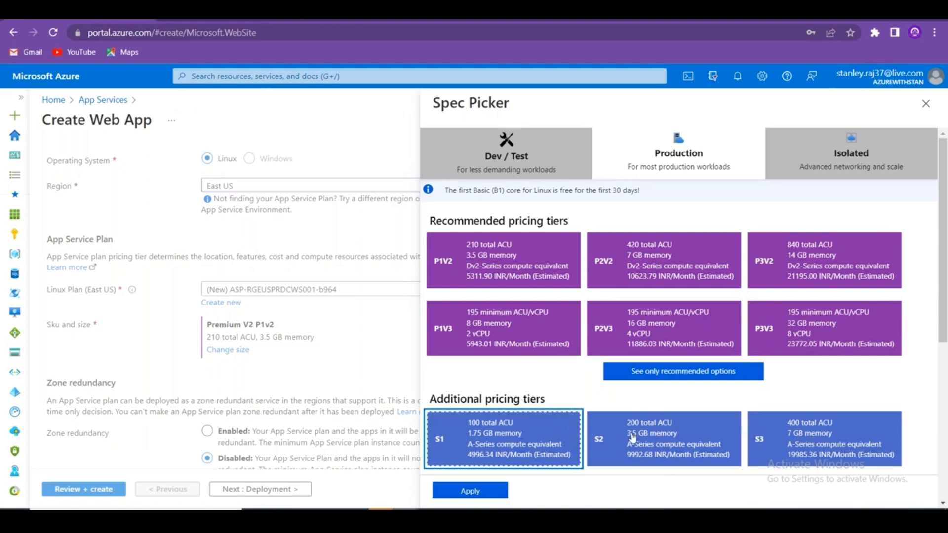
{"action": "scroll", "coordinate": [627, 437], "scroll_direction": "down", "scroll_amount": 5}
{"action": "scroll", "coordinate": [617, 430], "scroll_direction": "up", "scroll_amount": 5}
{"action": "left_click", "coordinate": [481, 490]}
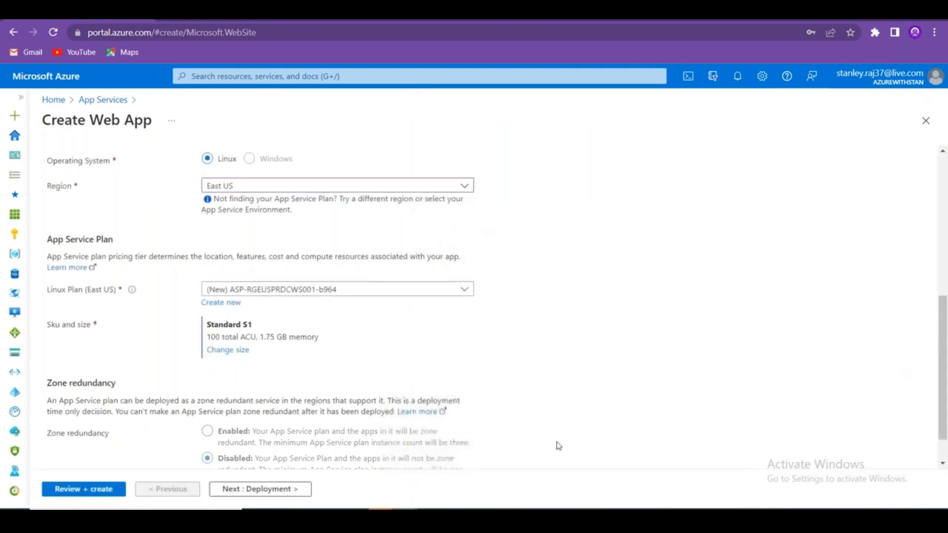
Copy the 'Sku and size' label from the Create Web App form over to Excel.
{"action": "left_click_drag", "start_coordinate": [48, 326], "coordinate": [88, 327]}
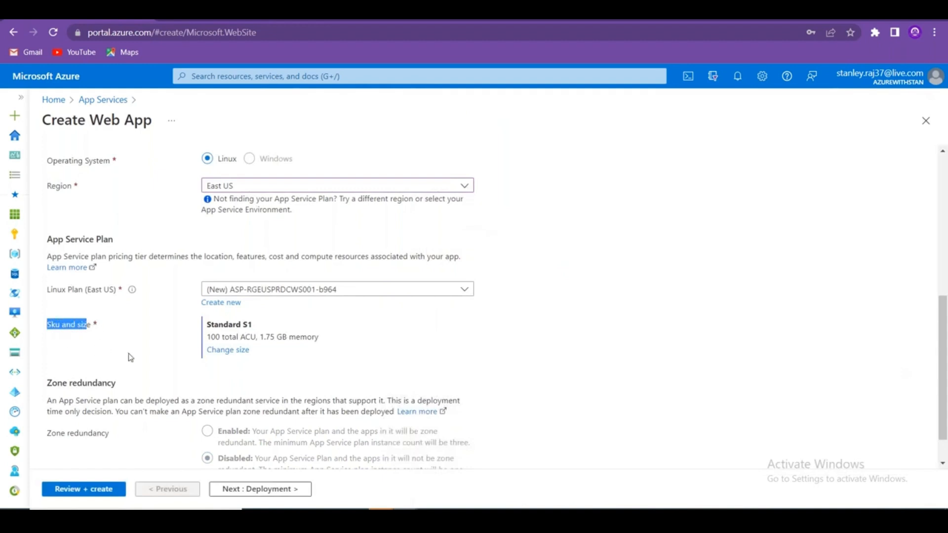
{"action": "left_click", "coordinate": [78, 330]}
{"action": "left_click_drag", "start_coordinate": [47, 326], "coordinate": [91, 328]}
{"action": "key", "text": "ctrl+c"}
{"action": "key", "text": "alt+Tab"}
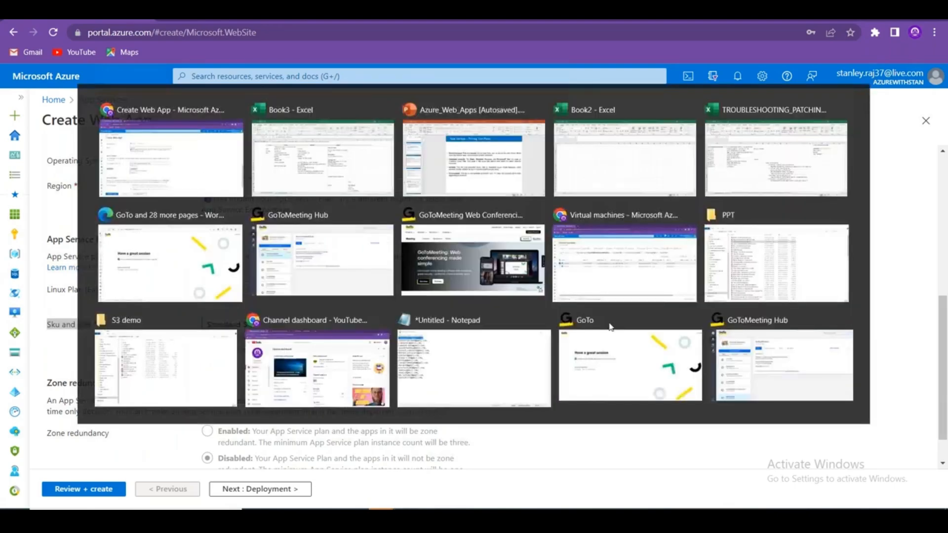
Paste 'Sku and size' into A2, enter 'Stock Keeping Unit' in B2, and return to the portal.
{"action": "left_click", "coordinate": [55, 155]}
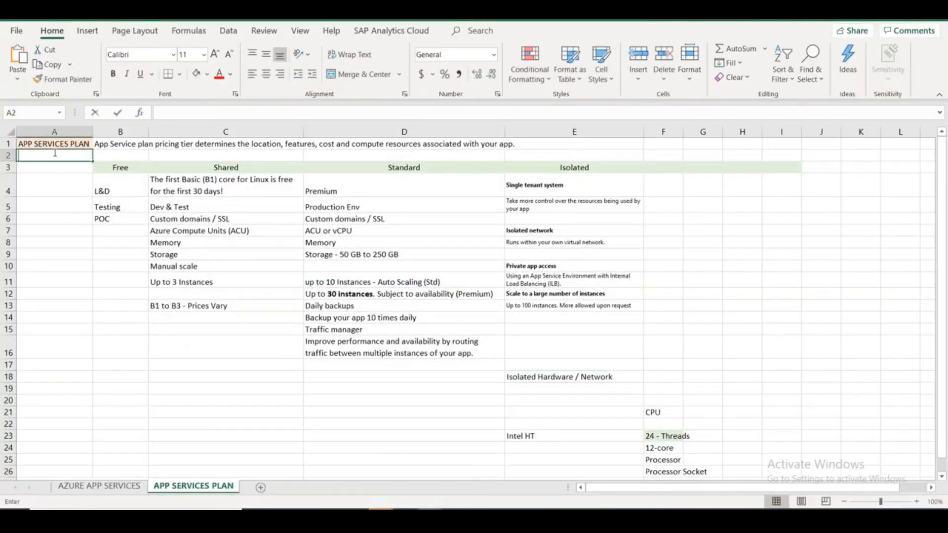
{"action": "key", "text": "ctrl+v"}
{"action": "left_click", "coordinate": [122, 155]}
{"action": "type", "text": "Stoc"}
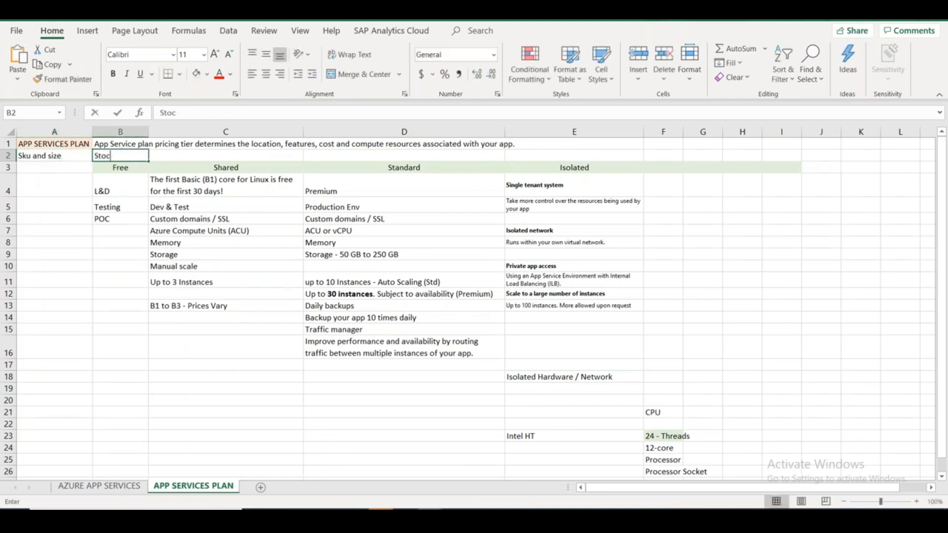
{"action": "type", "text": "k Keeping"}
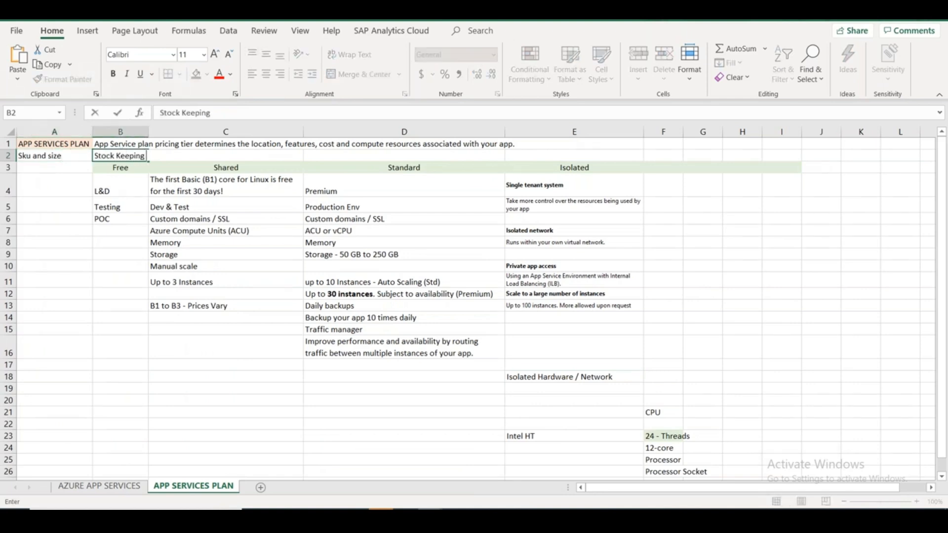
{"action": "type", "text": " Unit"}
{"action": "left_click", "coordinate": [151, 398]}
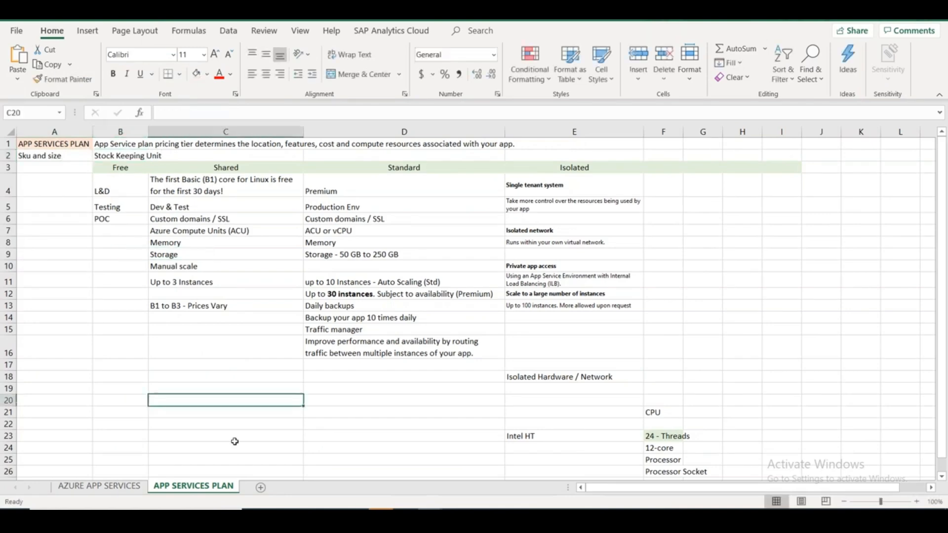
{"action": "key", "text": "alt+Tab"}
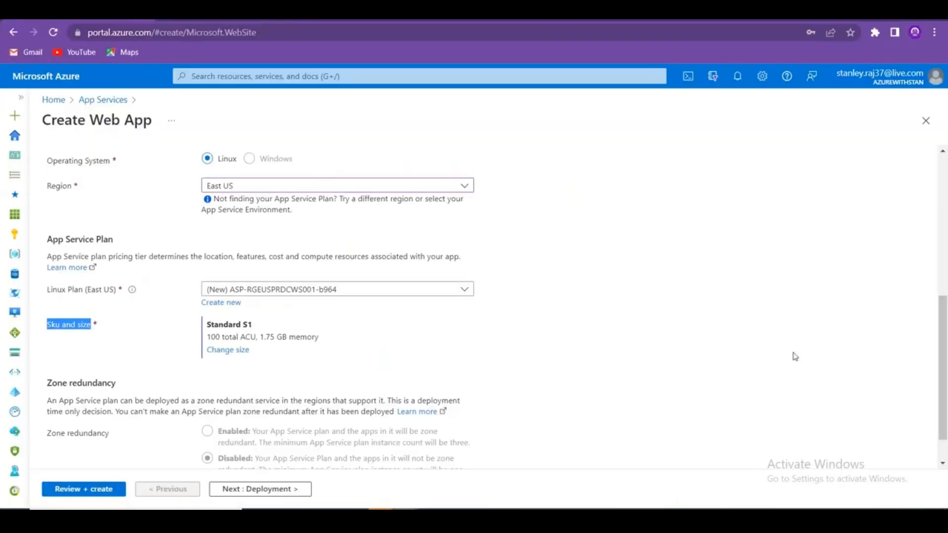
Change the web app size to the Premium V3 P3V3 production tier.
{"action": "left_click_drag", "start_coordinate": [943, 319], "coordinate": [943, 365]}
{"action": "left_click", "coordinate": [752, 368]}
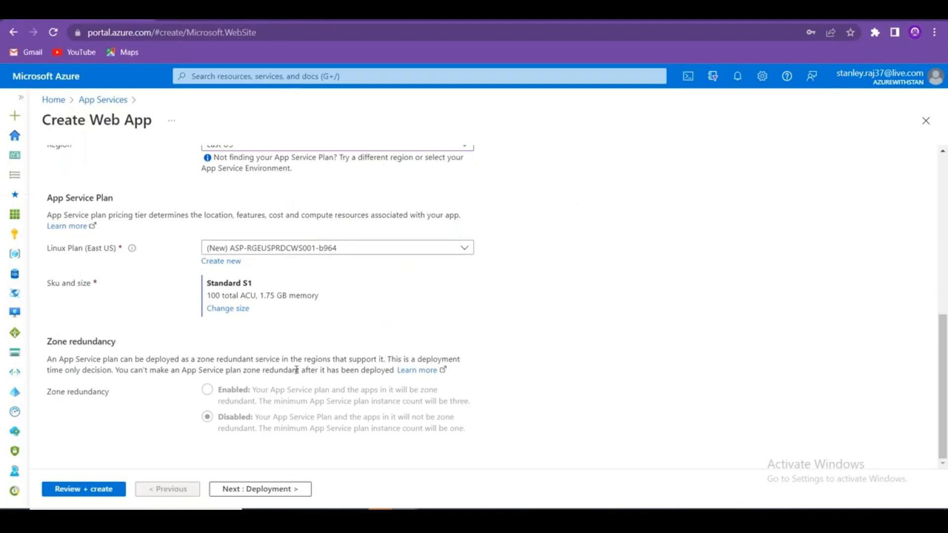
{"action": "left_click", "coordinate": [227, 309]}
{"action": "left_click", "coordinate": [712, 157]}
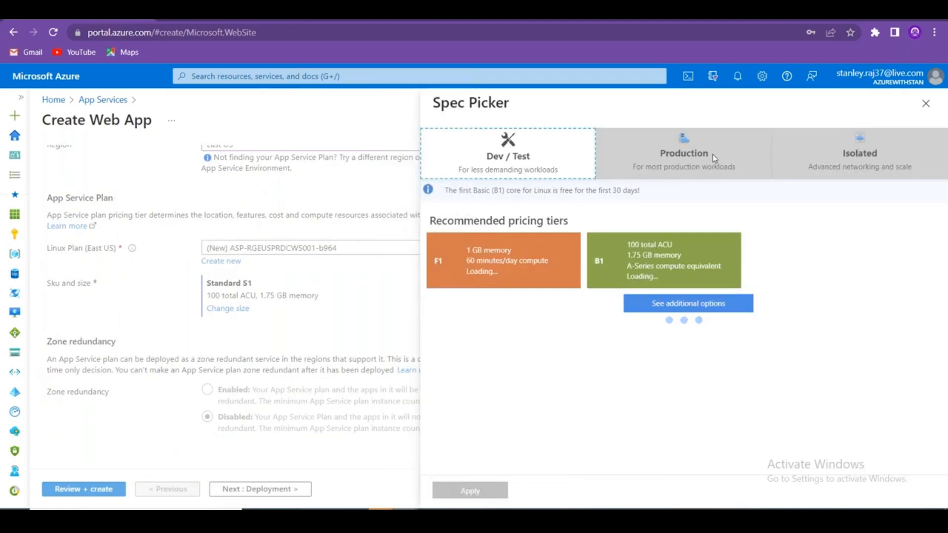
{"action": "left_click", "coordinate": [812, 331]}
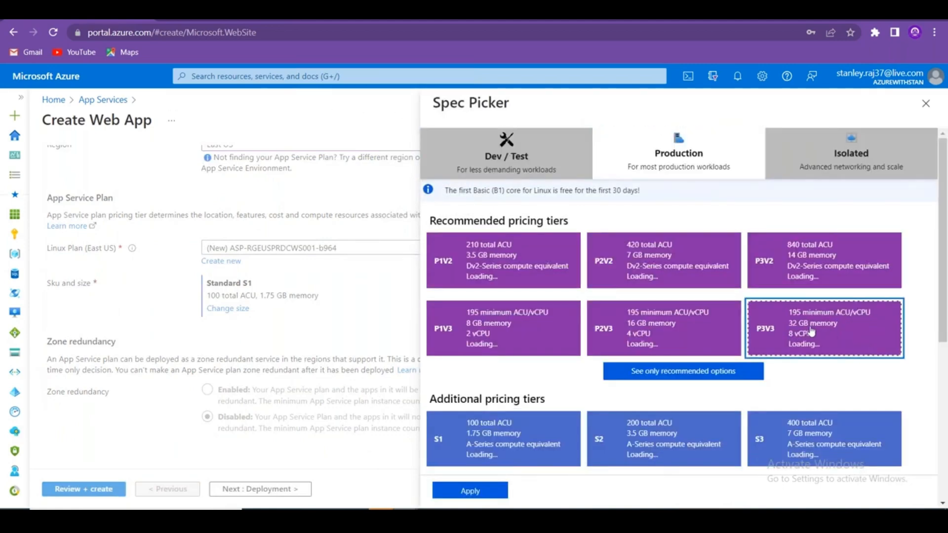
{"action": "left_click", "coordinate": [469, 491]}
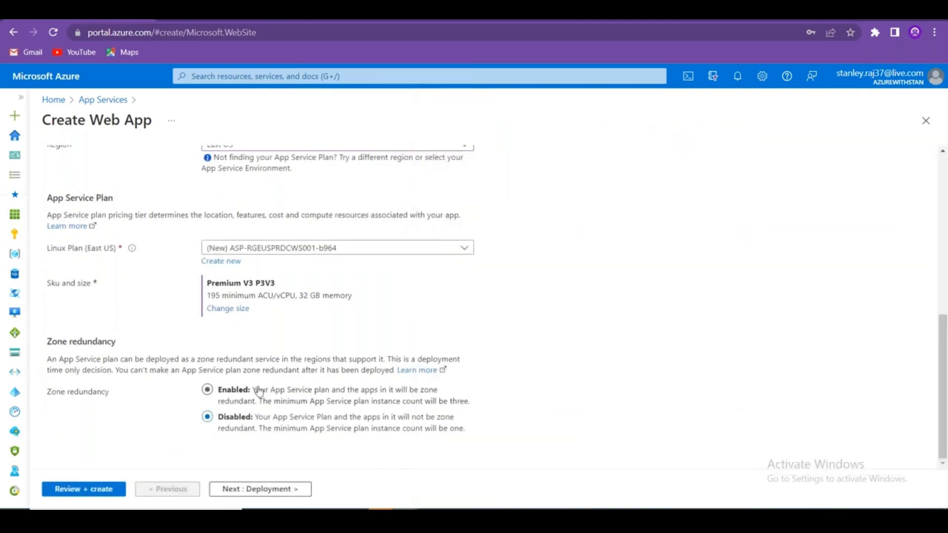
Copy the Zone redundancy heading and description, then return to Excel.
{"action": "left_click_drag", "start_coordinate": [416, 371], "coordinate": [504, 340]}
{"action": "left_click_drag", "start_coordinate": [75, 347], "coordinate": [395, 371]}
{"action": "key", "text": "ctrl+c"}
{"action": "key", "text": "alt+Tab"}
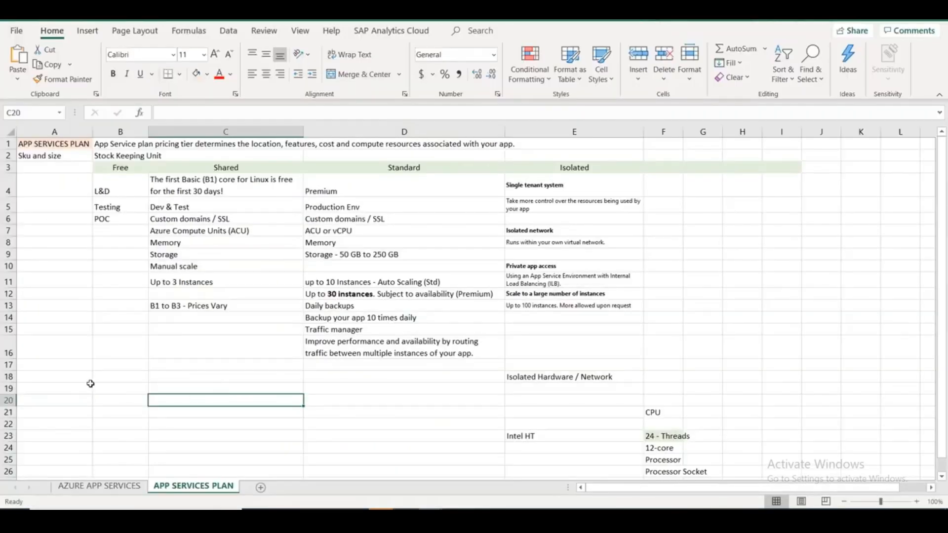
Add a sheet named REDUNDANCY and paste the zone redundancy heading and description into A2.
{"action": "left_click", "coordinate": [261, 487]}
{"action": "type", "text": "REDUNDANCY"}
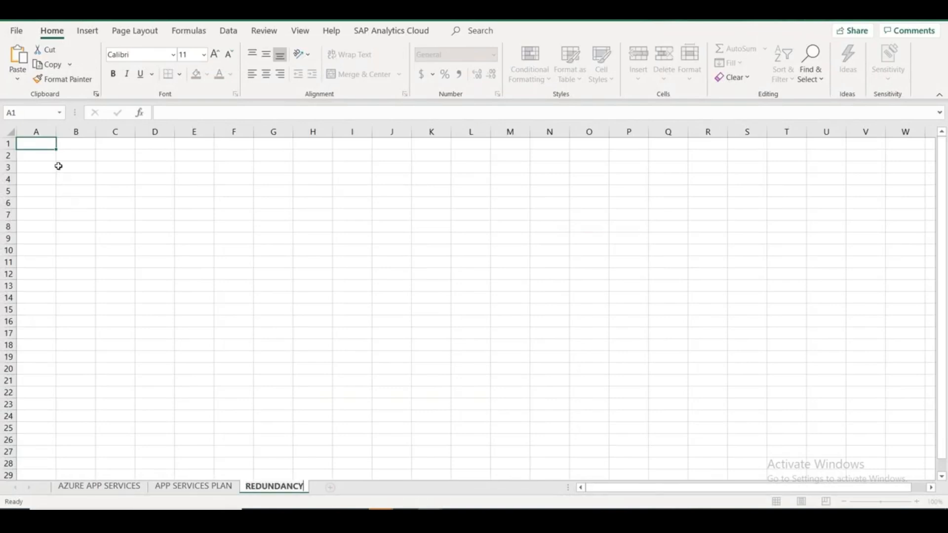
{"action": "left_click", "coordinate": [30, 153]}
{"action": "key", "text": "ctrl+v"}
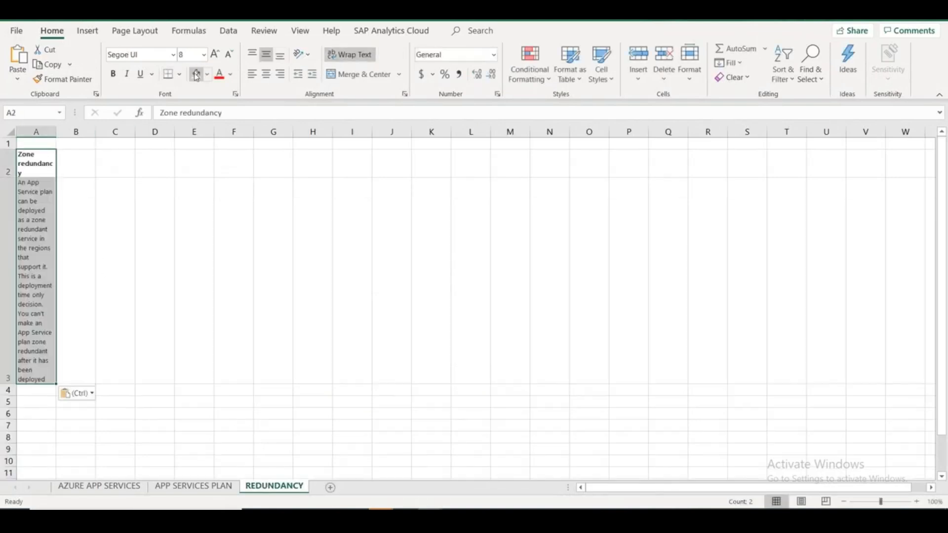
Turn off Wrap Text on the pasted cells and widen column A.
{"action": "left_click", "coordinate": [354, 58]}
{"action": "left_click", "coordinate": [355, 58]}
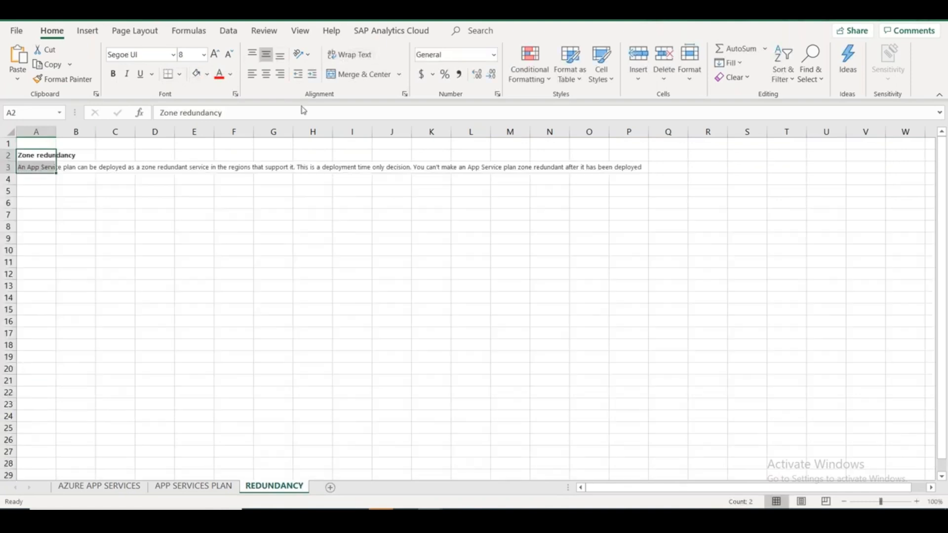
{"action": "left_click", "coordinate": [82, 200]}
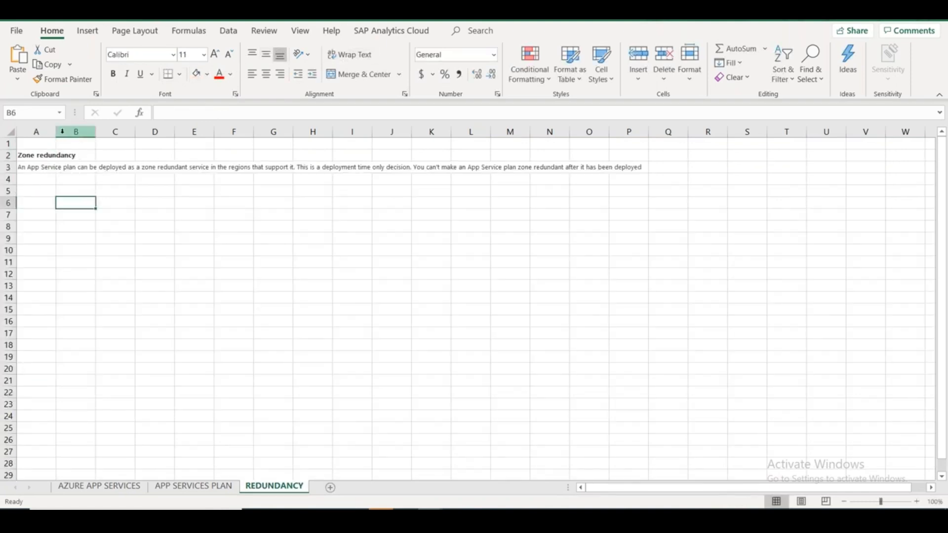
{"action": "left_click_drag", "start_coordinate": [62, 132], "coordinate": [122, 131]}
{"action": "left_click", "coordinate": [234, 246]}
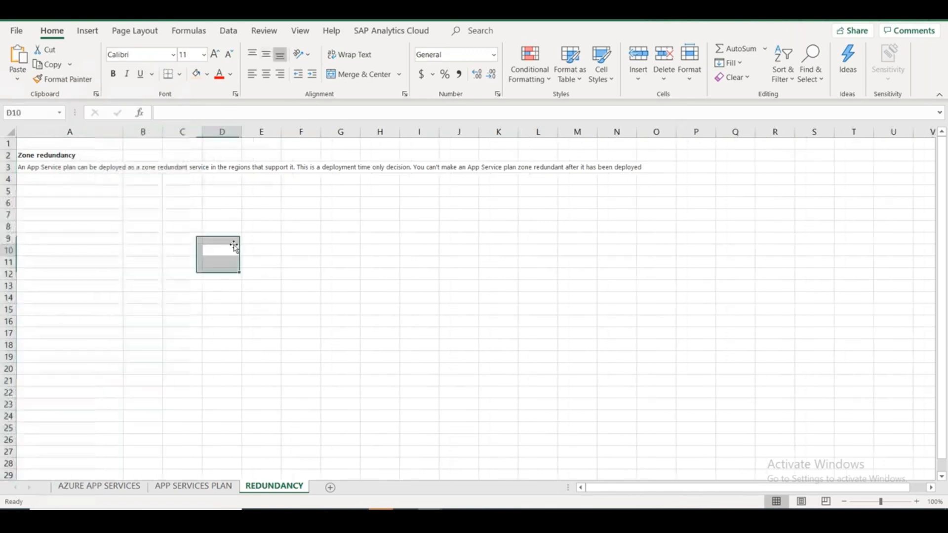
Move the description's second sentence from A3 into B4.
{"action": "left_click", "coordinate": [83, 171]}
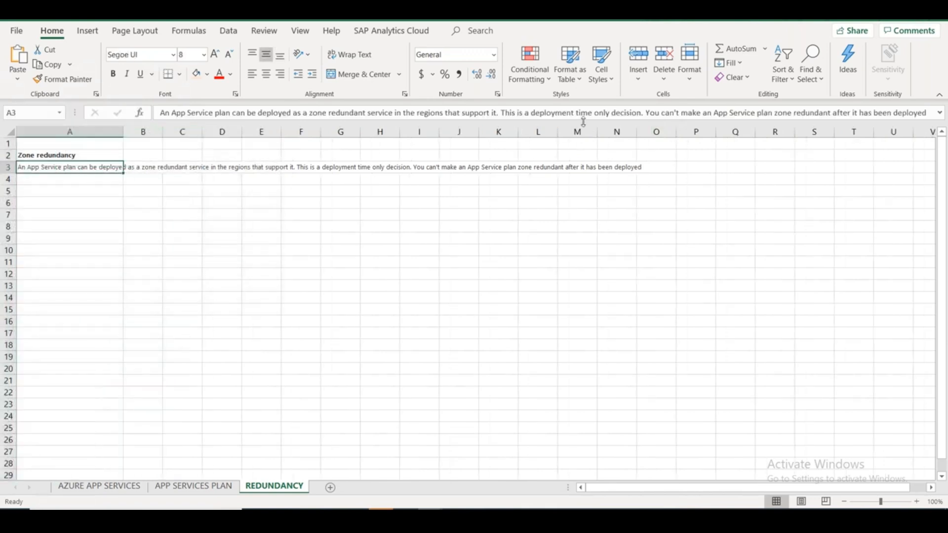
{"action": "left_click_drag", "start_coordinate": [510, 112], "coordinate": [945, 171]}
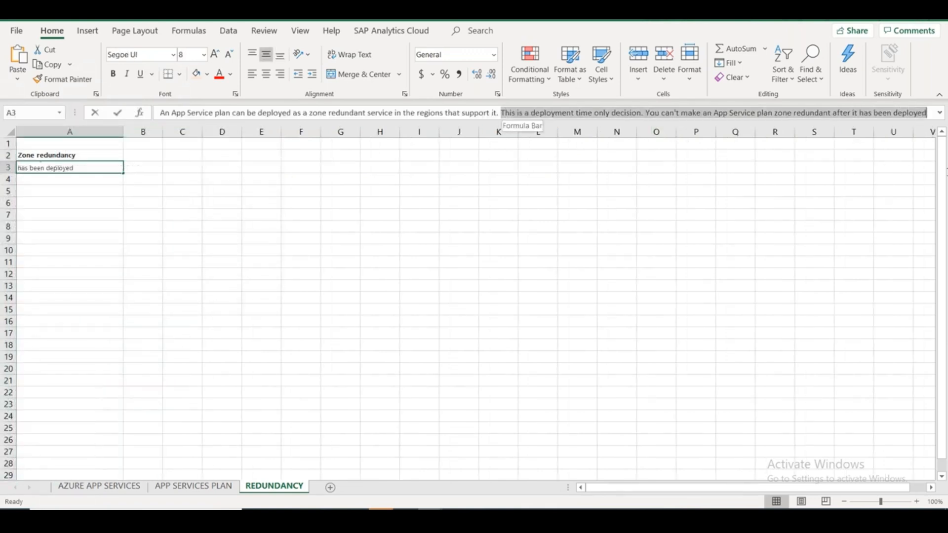
{"action": "key", "text": "ctrl+x"}
{"action": "left_click", "coordinate": [228, 282]}
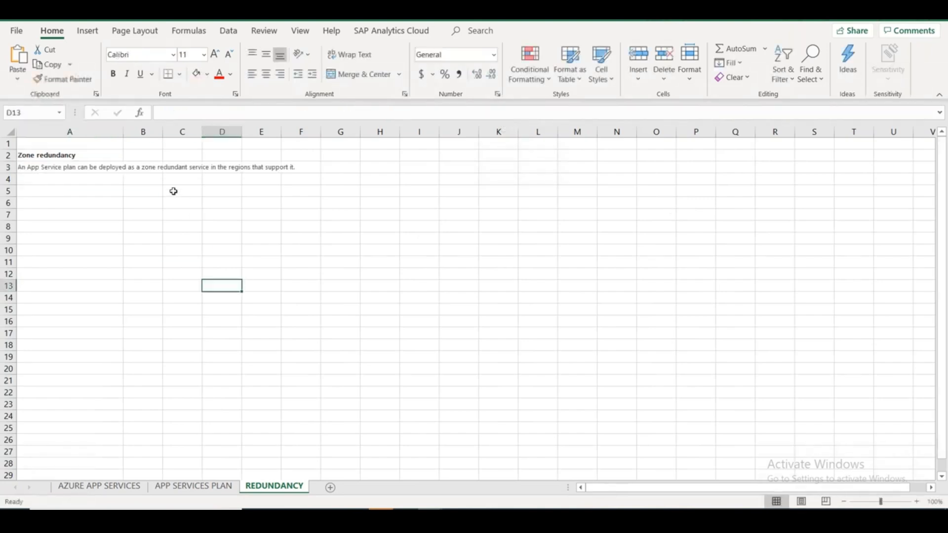
{"action": "left_click", "coordinate": [146, 181]}
{"action": "key", "text": "ctrl+v"}
{"action": "left_click", "coordinate": [182, 273]}
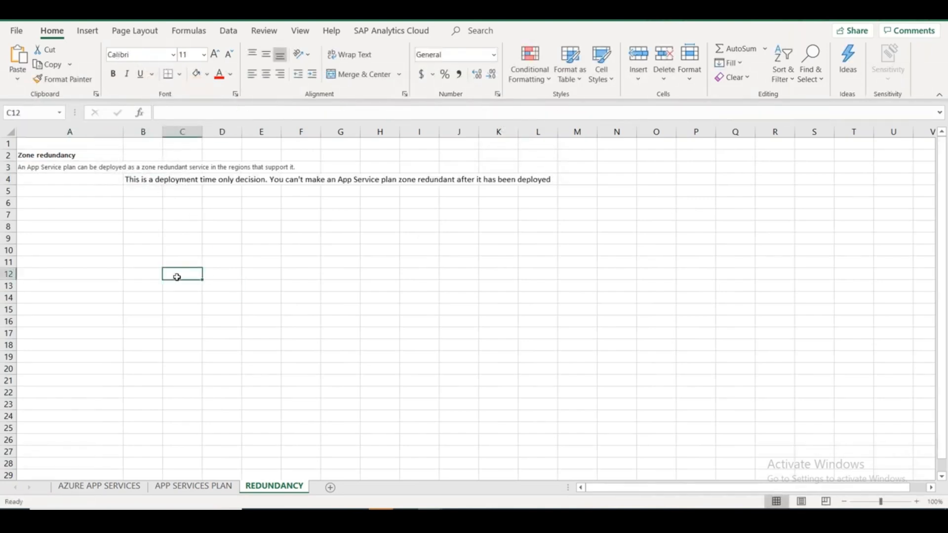
{"action": "key", "text": "alt+Tab"}
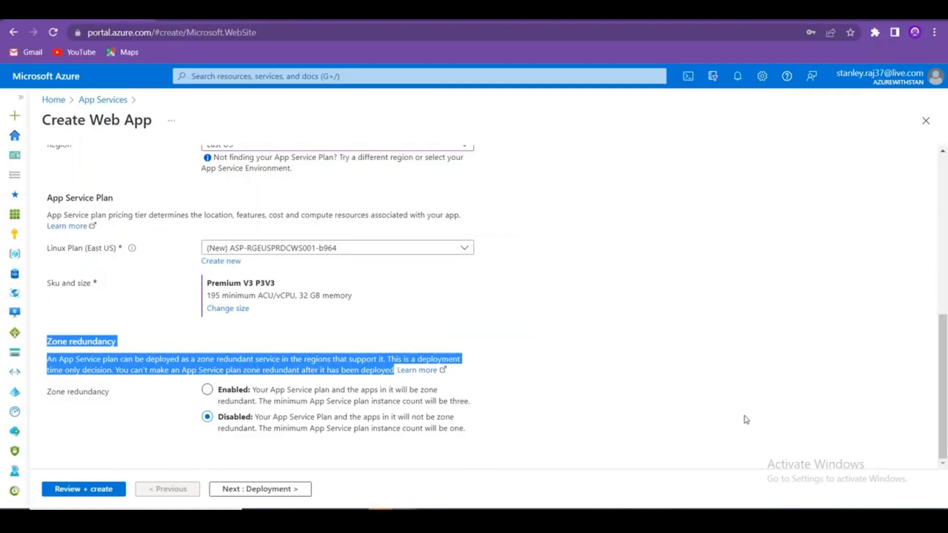
Copy the Zone redundancy label and its Enabled/Disabled option descriptions, then return to Excel.
{"action": "left_click", "coordinate": [717, 402]}
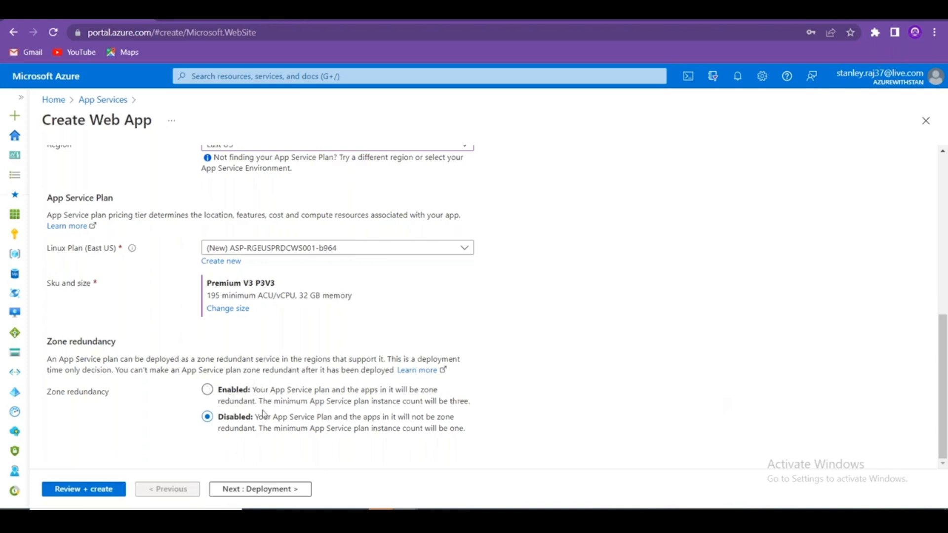
{"action": "left_click_drag", "start_coordinate": [390, 358], "coordinate": [102, 370]}
{"action": "left_click_drag", "start_coordinate": [466, 428], "coordinate": [43, 389]}
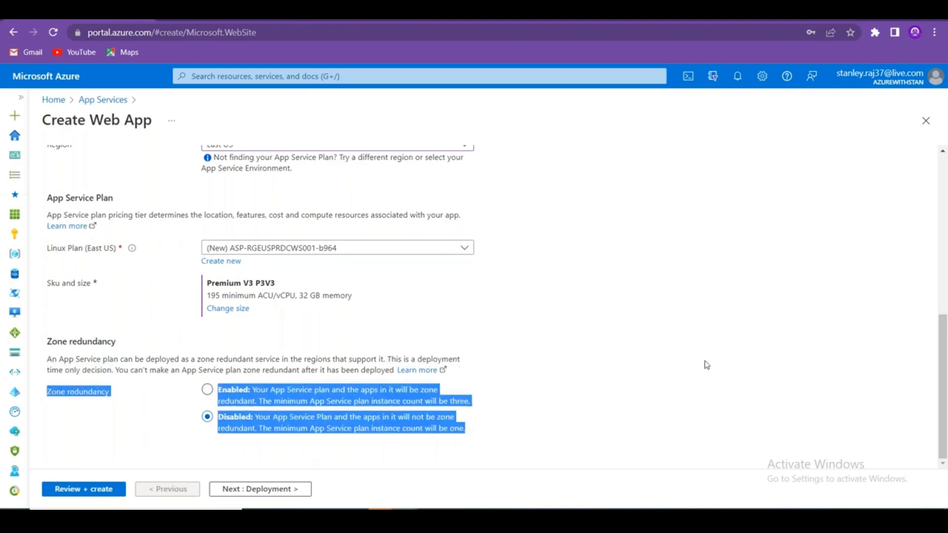
{"action": "key", "text": "alt+Tab"}
Paste the zone redundancy options into A6:A8 of the REDUNDANCY sheet.
{"action": "left_click", "coordinate": [85, 201]}
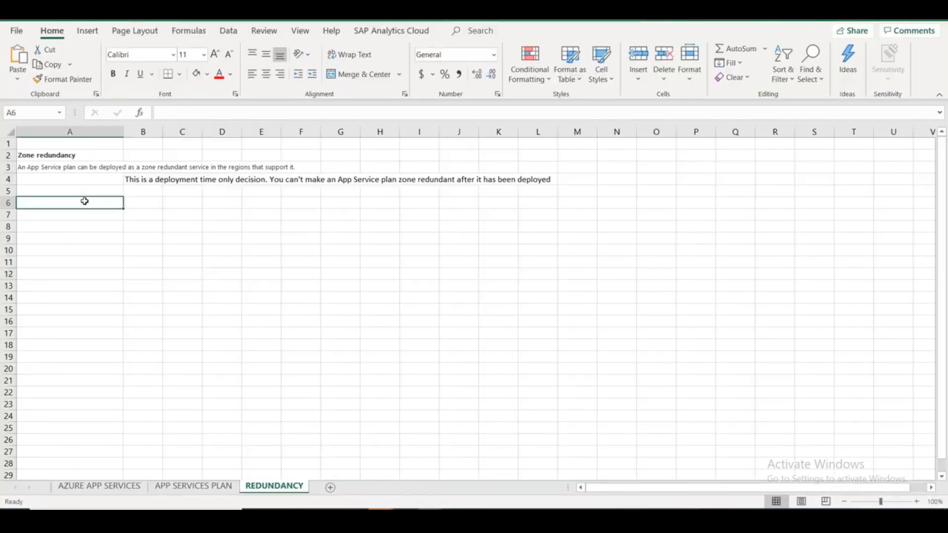
{"action": "key", "text": "ctrl+v"}
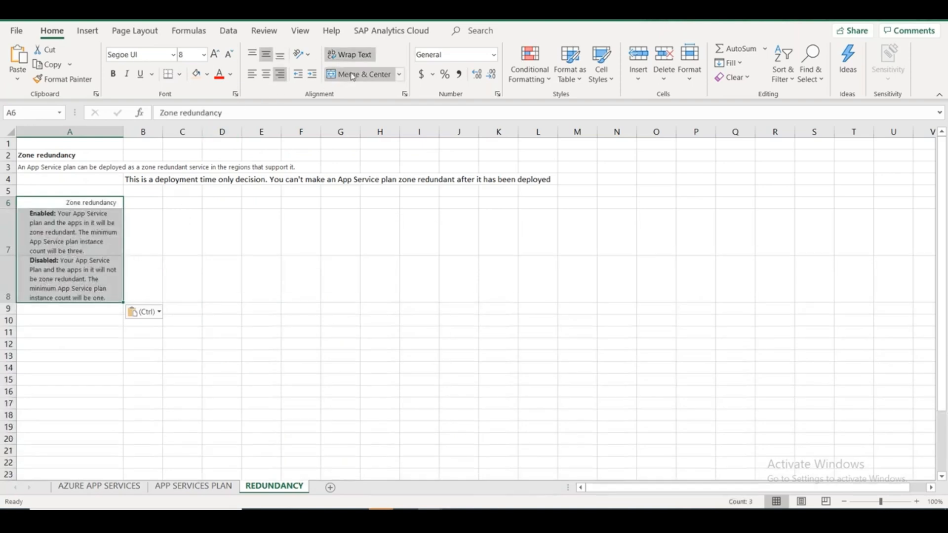
{"action": "left_click", "coordinate": [166, 352]}
Make the A6 Zone redundancy heading bold and centred with an orange fill.
{"action": "left_click", "coordinate": [95, 202]}
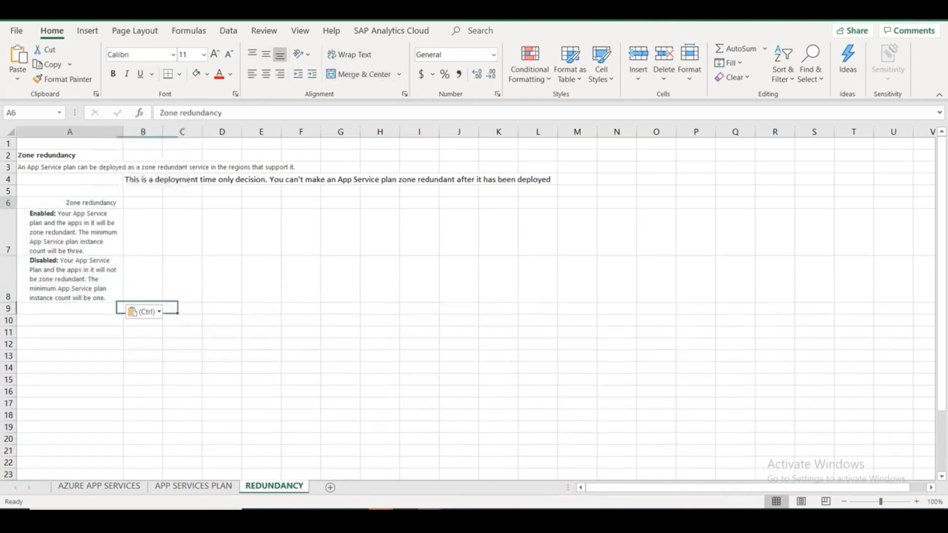
{"action": "left_click", "coordinate": [195, 74]}
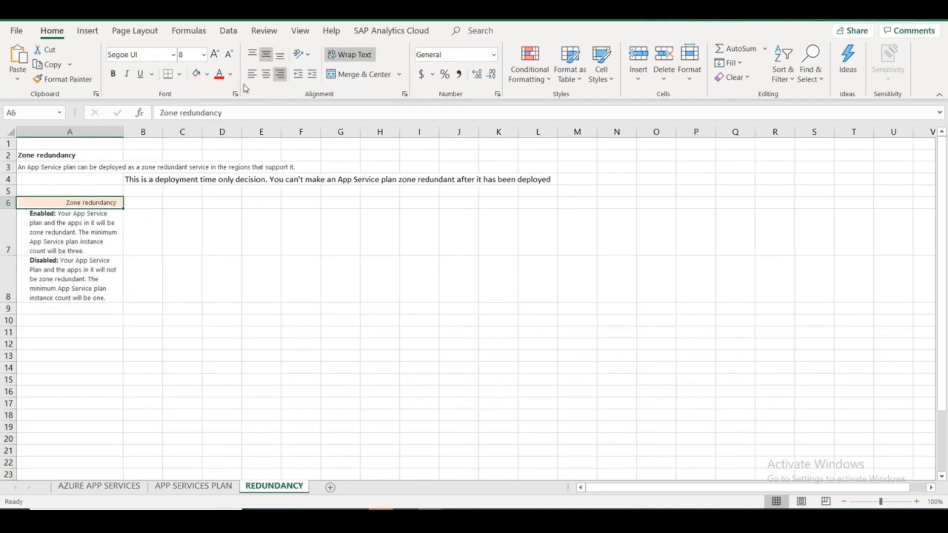
{"action": "left_click", "coordinate": [266, 74]}
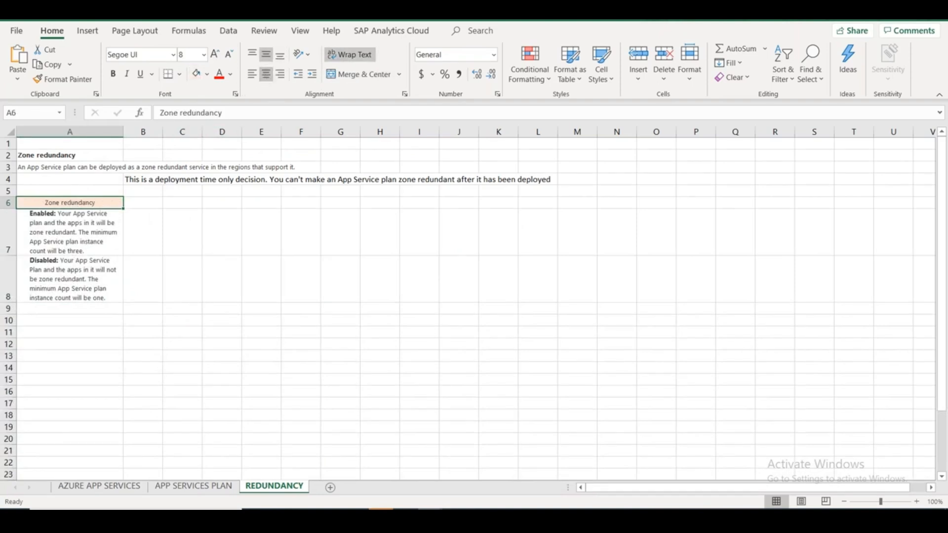
{"action": "left_click", "coordinate": [113, 75]}
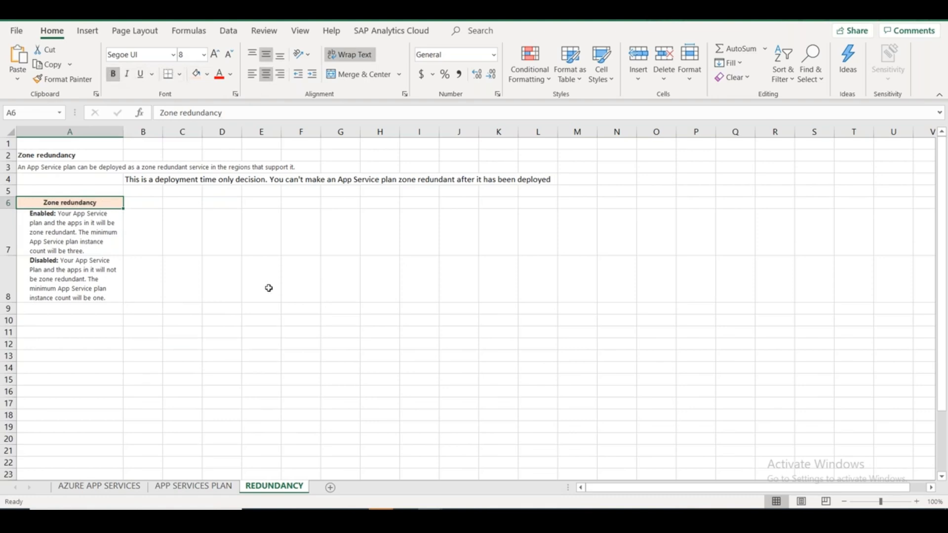
{"action": "key", "text": "alt+Tab"}
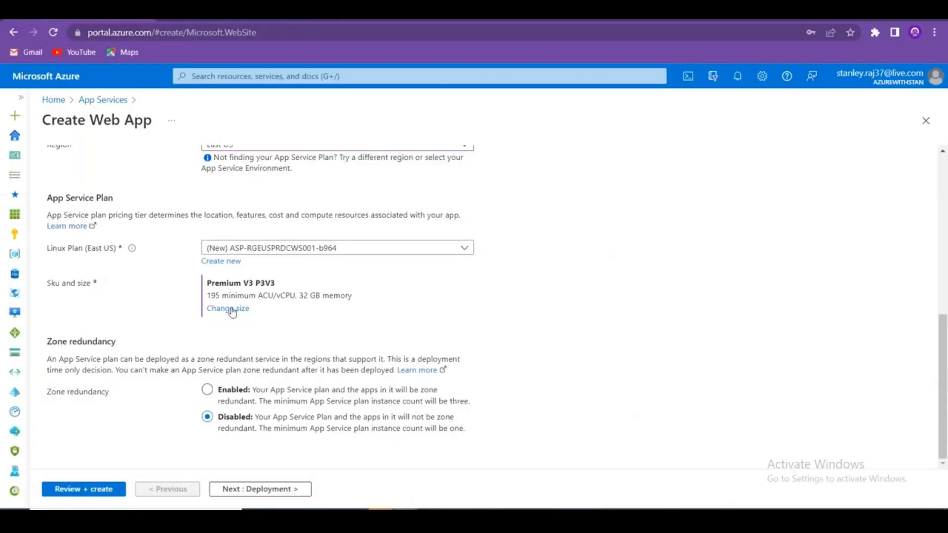
Change the plan size from Premium V3 P3V3 back to Standard S1.
{"action": "left_click", "coordinate": [230, 309]}
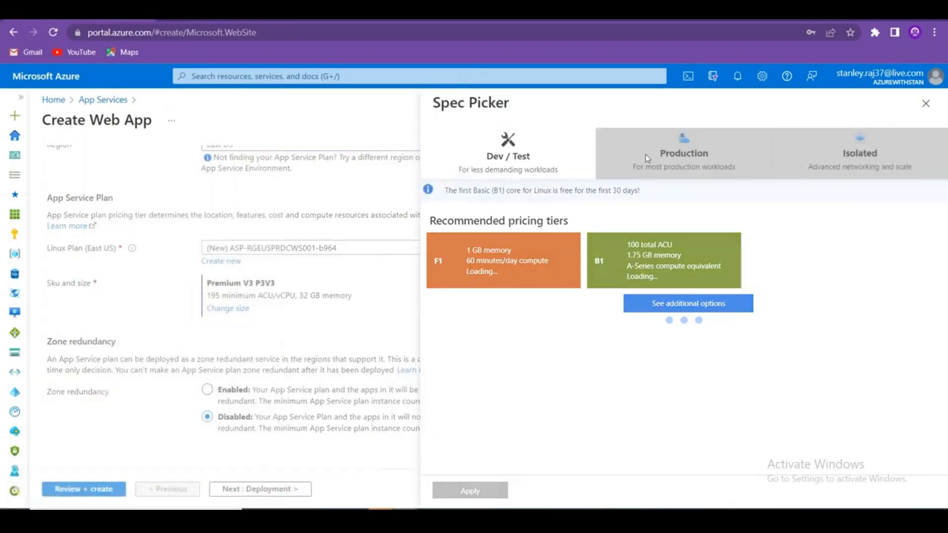
{"action": "left_click", "coordinate": [644, 157]}
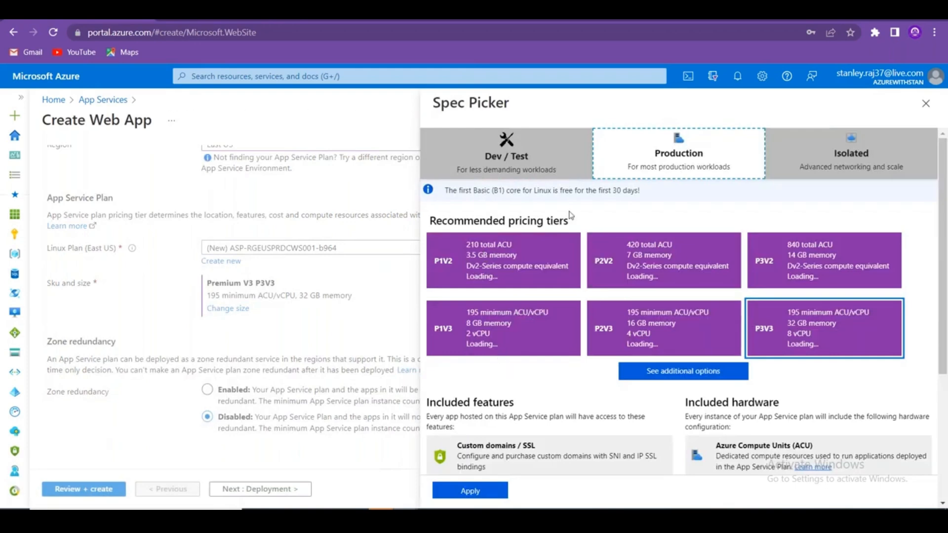
{"action": "scroll", "coordinate": [617, 326], "scroll_direction": "down", "scroll_amount": 4}
{"action": "scroll", "coordinate": [632, 332], "scroll_direction": "up", "scroll_amount": 4}
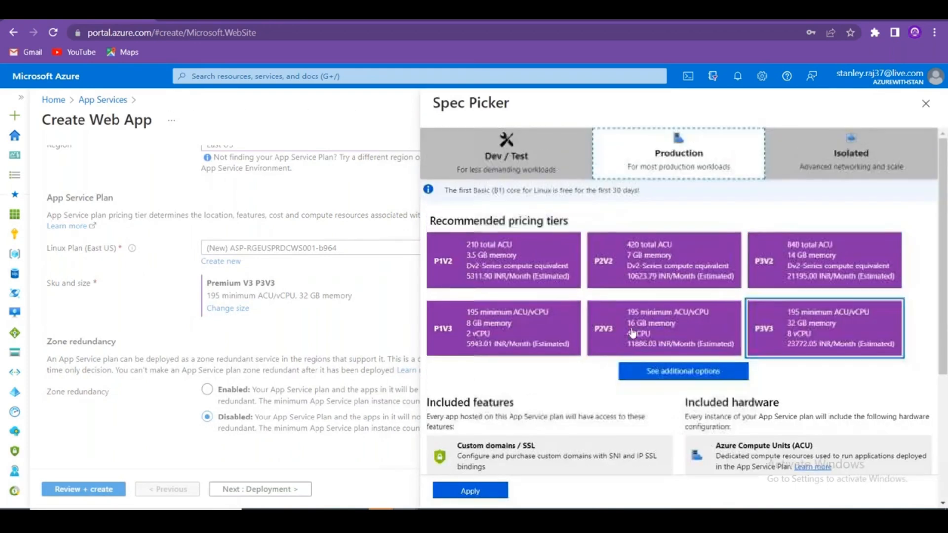
{"action": "left_click", "coordinate": [635, 370]}
{"action": "left_click", "coordinate": [540, 423]}
{"action": "left_click", "coordinate": [482, 490]}
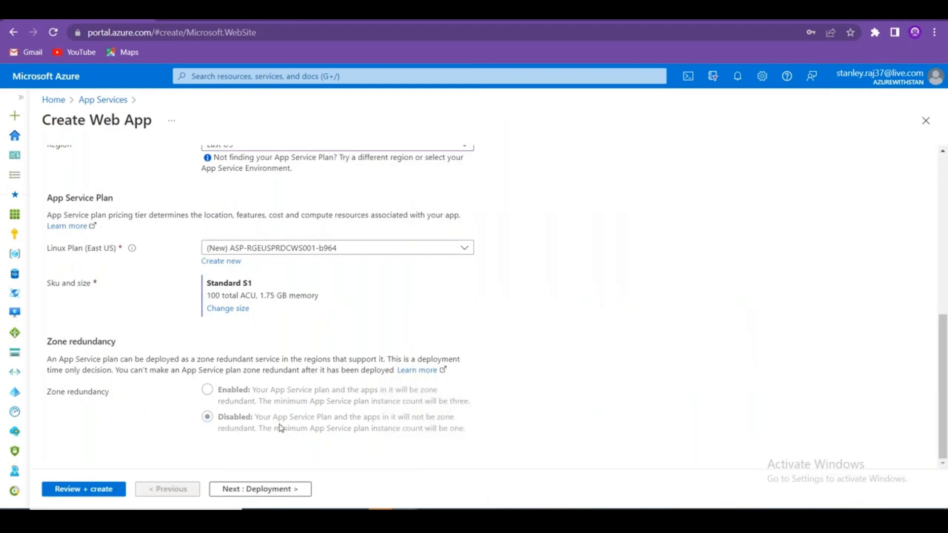
Move on to the Deployment step and review its settings.
{"action": "left_click", "coordinate": [270, 488]}
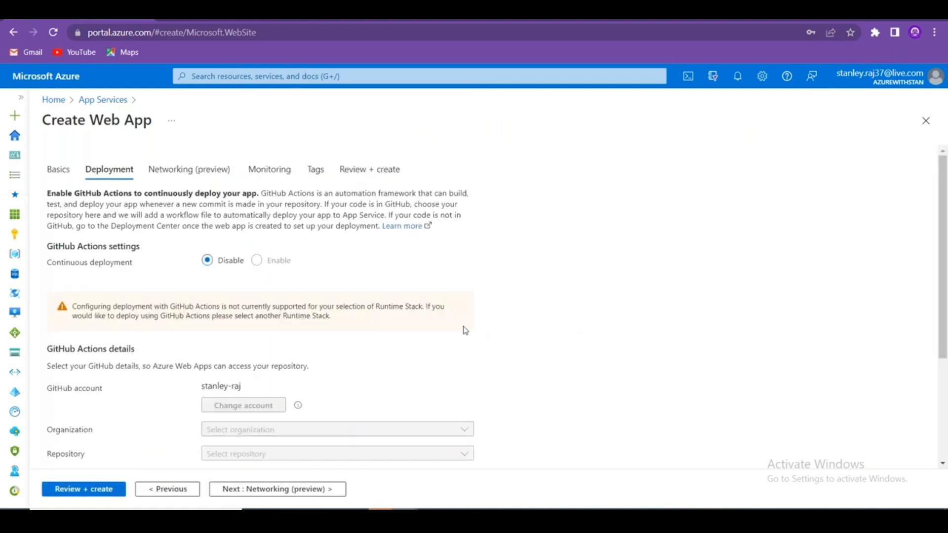
{"action": "scroll", "coordinate": [464, 328], "scroll_direction": "down", "scroll_amount": 3}
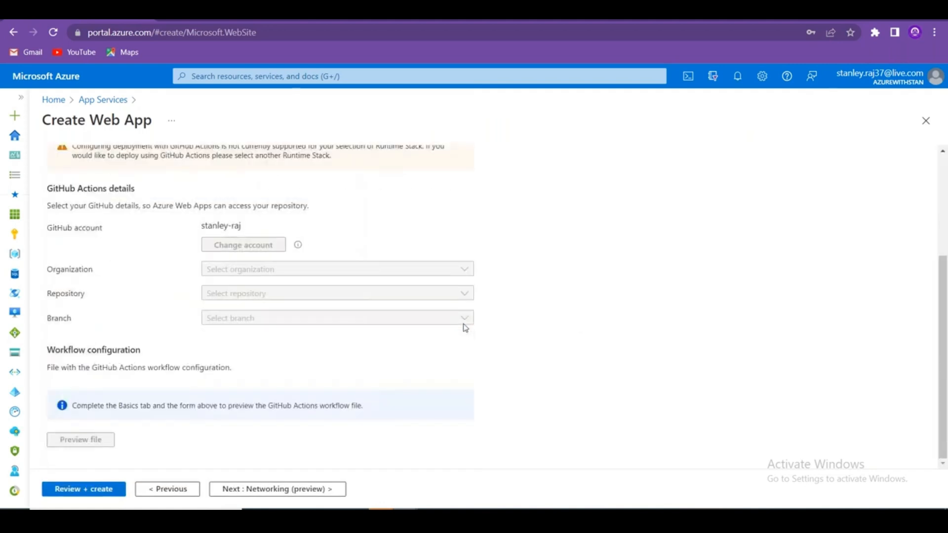
{"action": "scroll", "coordinate": [465, 328], "scroll_direction": "up", "scroll_amount": 2}
{"action": "scroll", "coordinate": [465, 328], "scroll_direction": "down", "scroll_amount": 2}
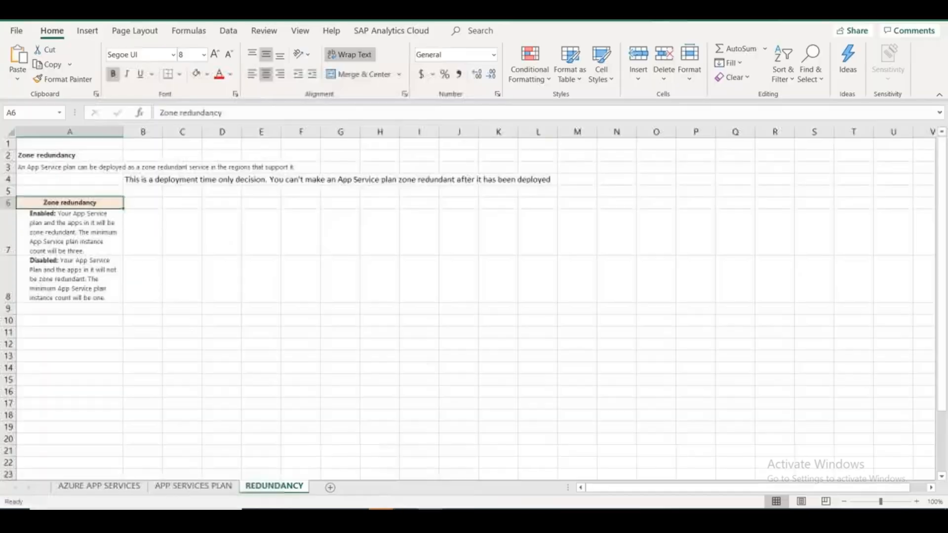
Widen column I on the AZURE APP SERVICES sheet to fit the Manual Push and Automated integration scenario names.
{"action": "left_click", "coordinate": [119, 489]}
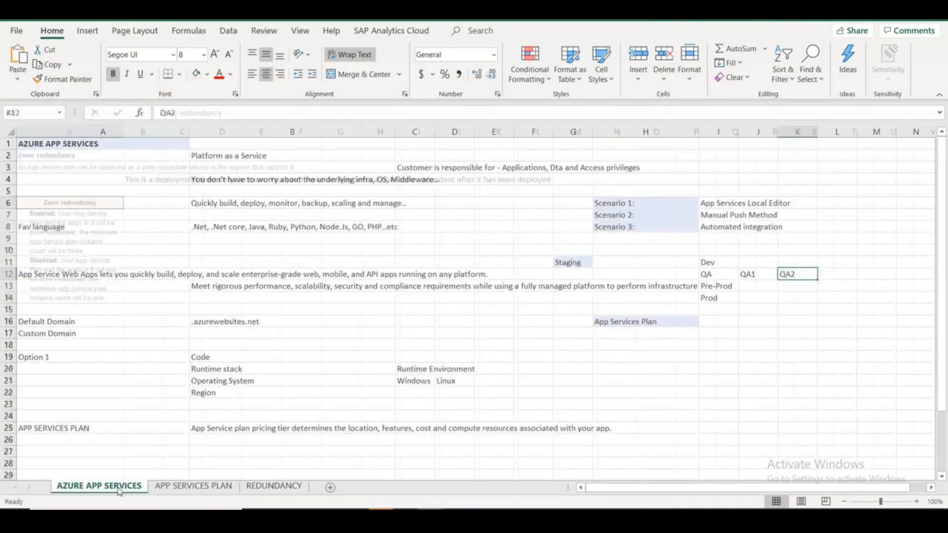
{"action": "left_click", "coordinate": [720, 215]}
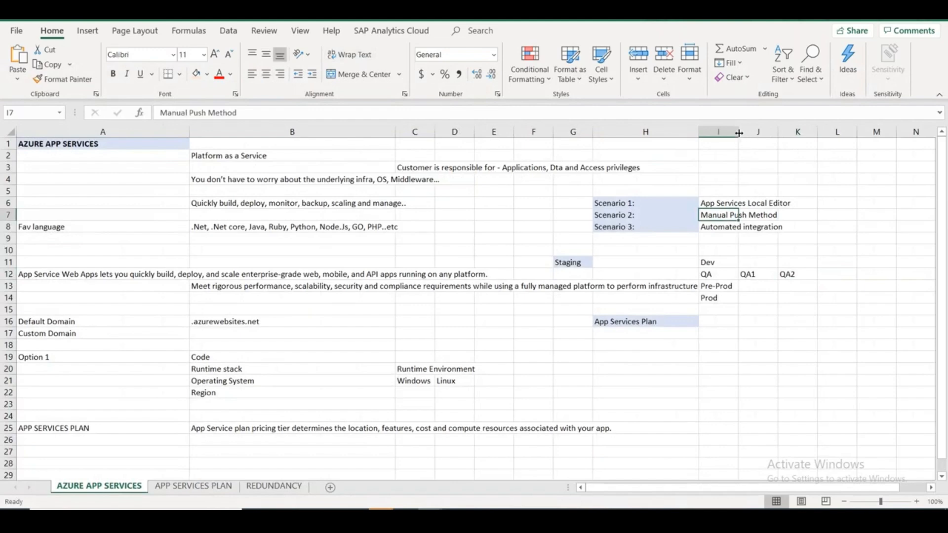
{"action": "left_click_drag", "start_coordinate": [738, 132], "coordinate": [811, 134]}
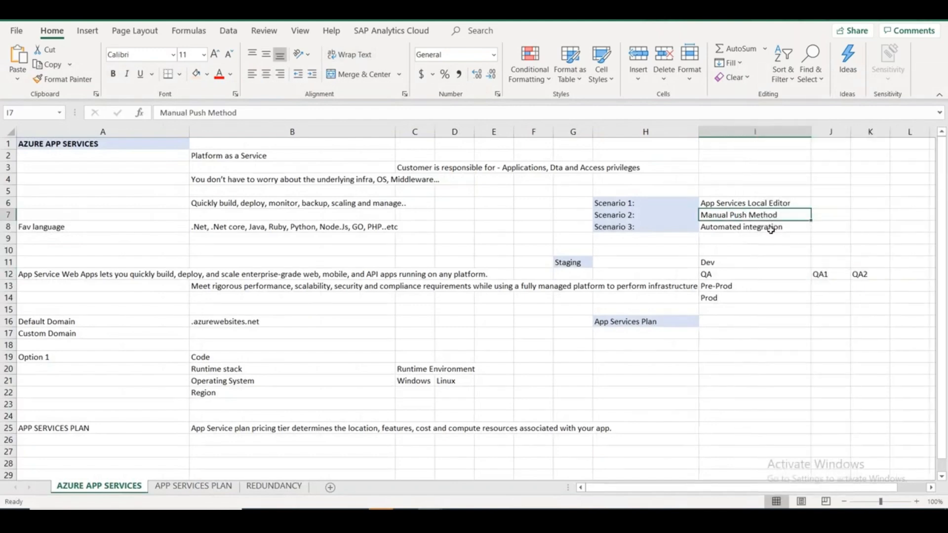
{"action": "left_click", "coordinate": [771, 228]}
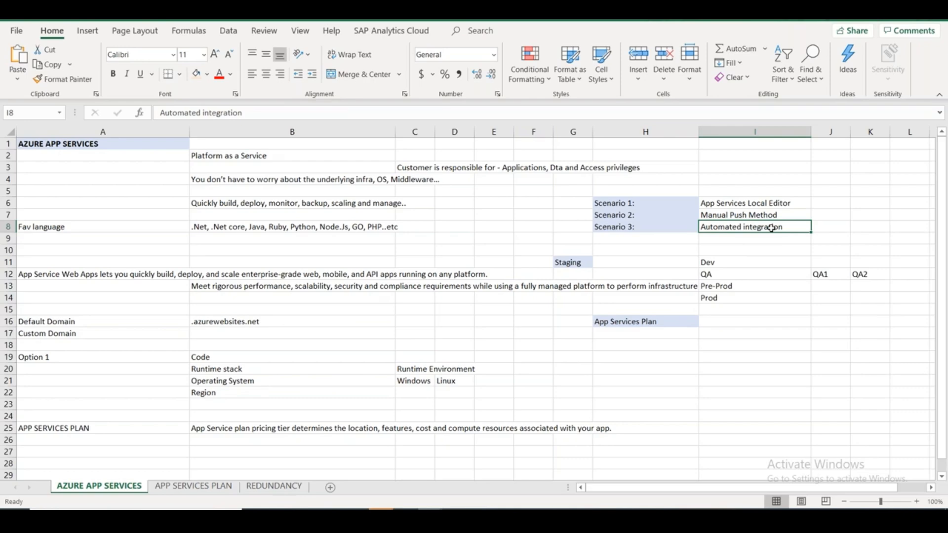
{"action": "key", "text": "alt+Tab"}
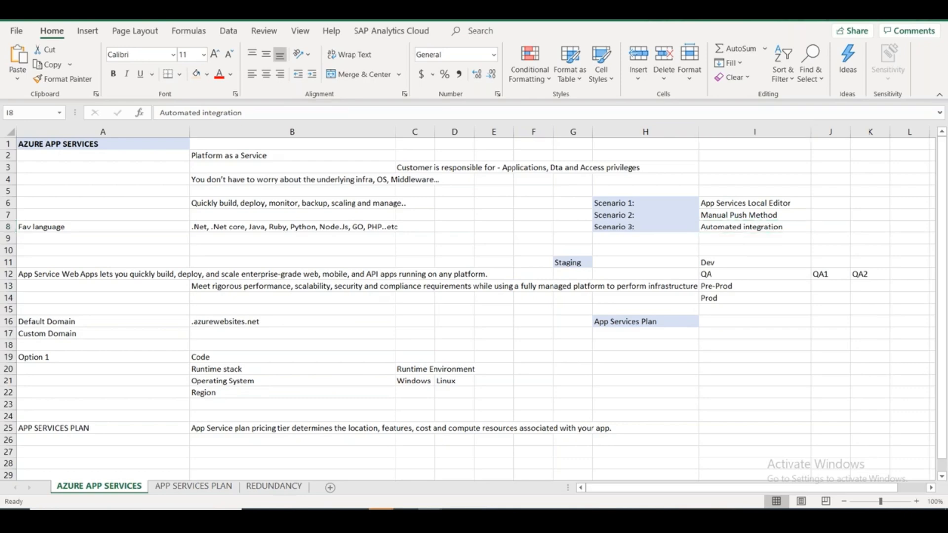
{"action": "scroll", "coordinate": [561, 402], "scroll_direction": "up", "scroll_amount": 3}
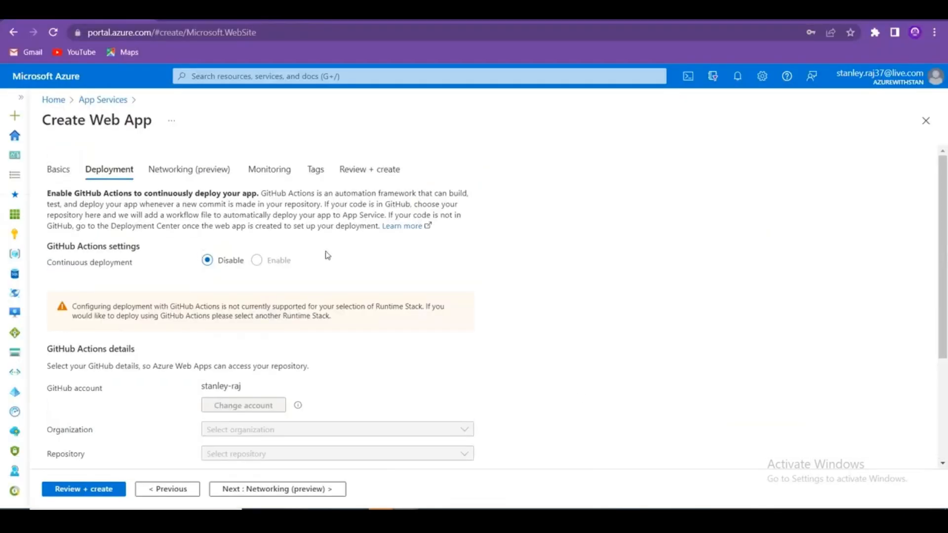
Go to the Networking step and copy its description paragraph.
{"action": "scroll", "coordinate": [556, 396], "scroll_direction": "down", "scroll_amount": 3}
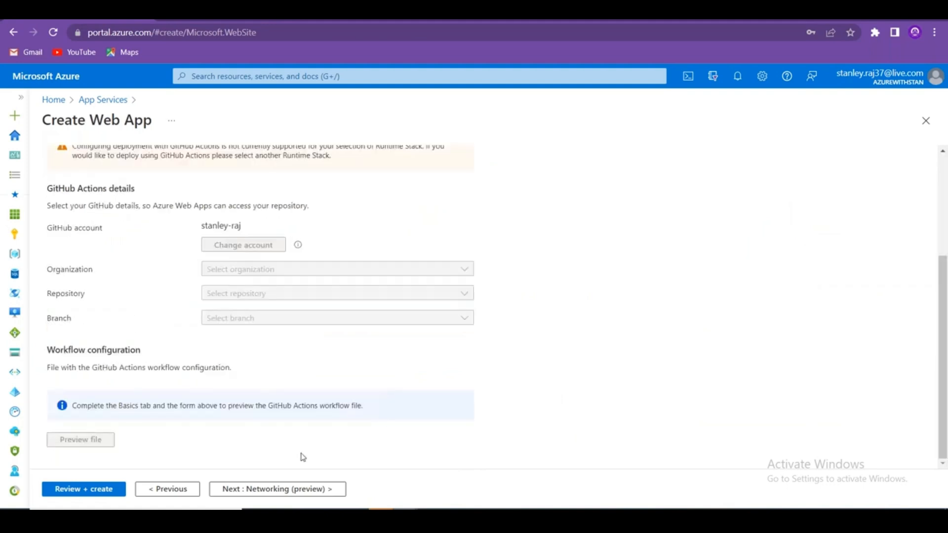
{"action": "left_click", "coordinate": [298, 490]}
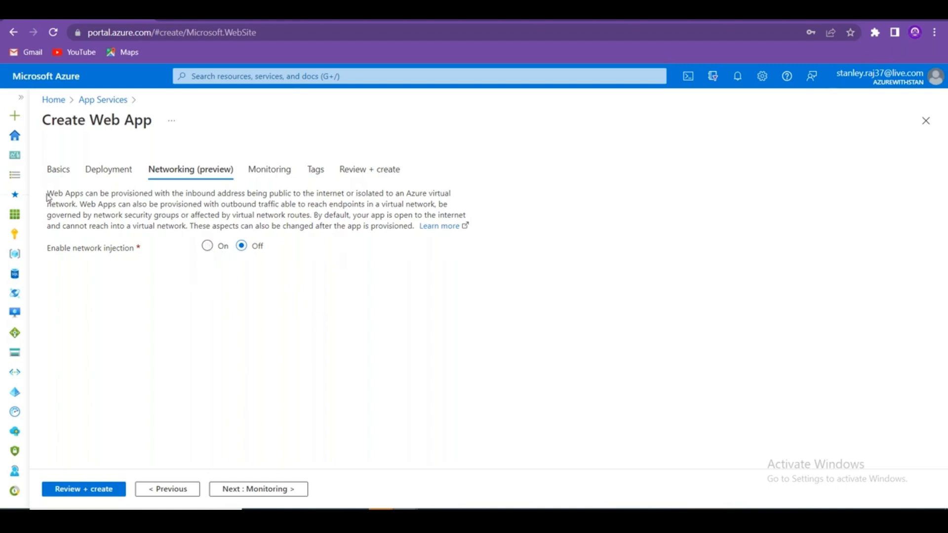
{"action": "left_click_drag", "start_coordinate": [47, 193], "coordinate": [413, 229]}
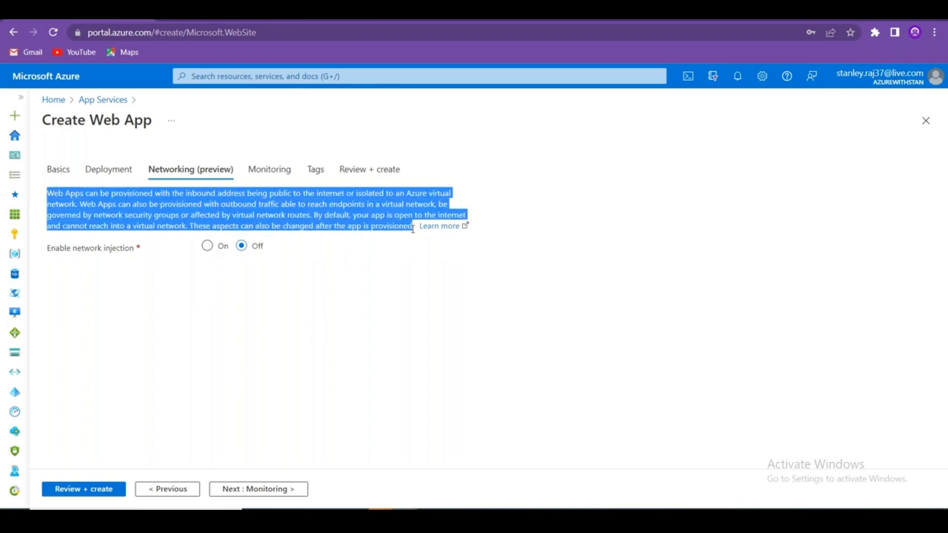
{"action": "key", "text": "alt+Tab"}
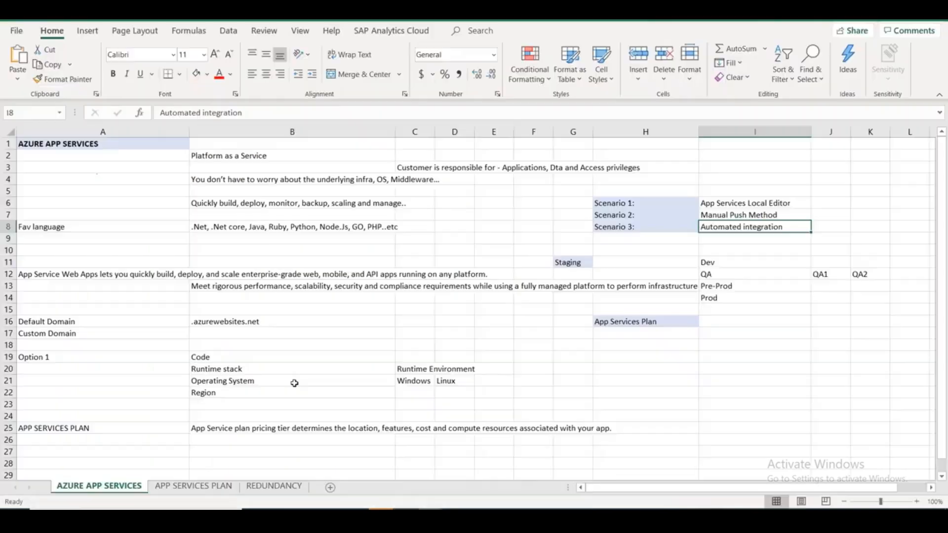
Paste the networking description into C28 of APP SERVICES PLAN, matching destination formatting, then run Review + create.
{"action": "left_click", "coordinate": [228, 488]}
{"action": "scroll", "coordinate": [207, 420], "scroll_direction": "down", "scroll_amount": 6}
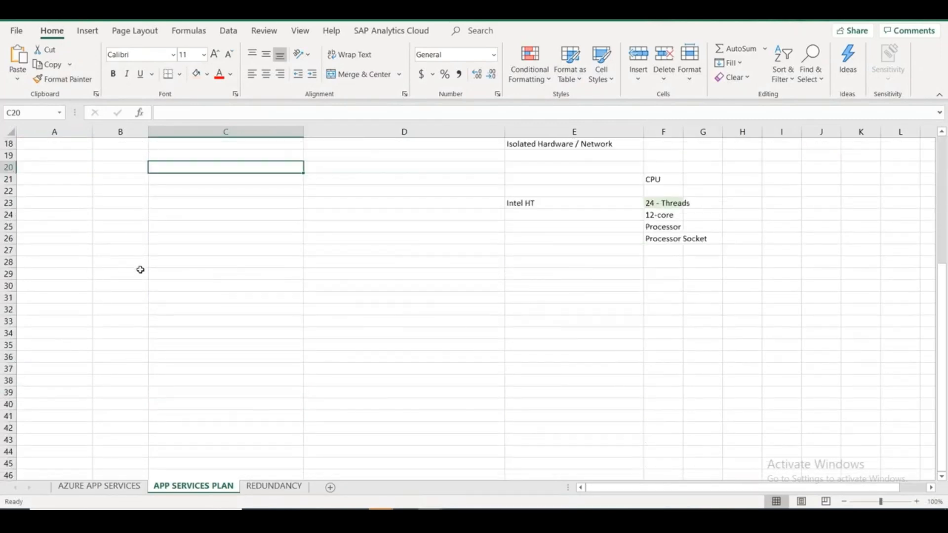
{"action": "left_click", "coordinate": [155, 263]}
{"action": "key", "text": "ctrl+v"}
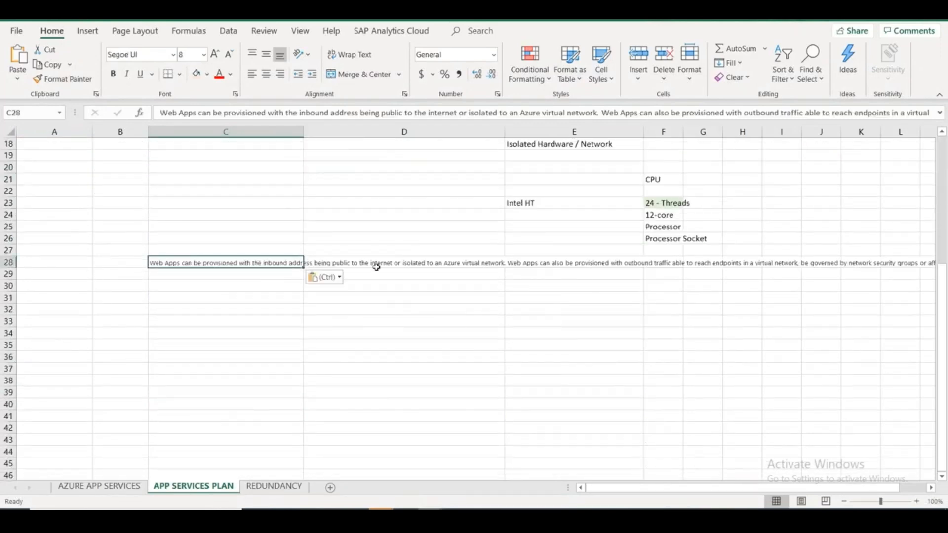
{"action": "left_click", "coordinate": [324, 277]}
{"action": "left_click", "coordinate": [334, 313]}
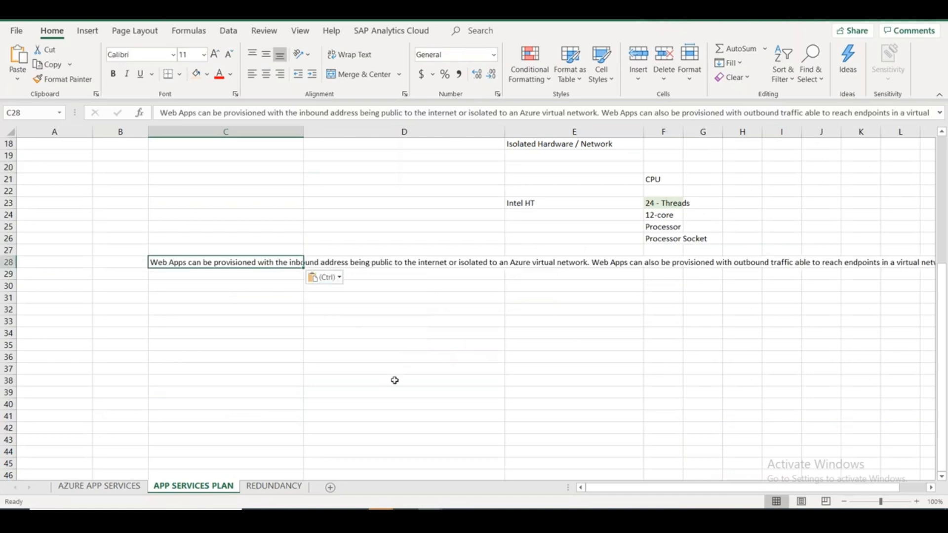
{"action": "key", "text": "alt+Tab"}
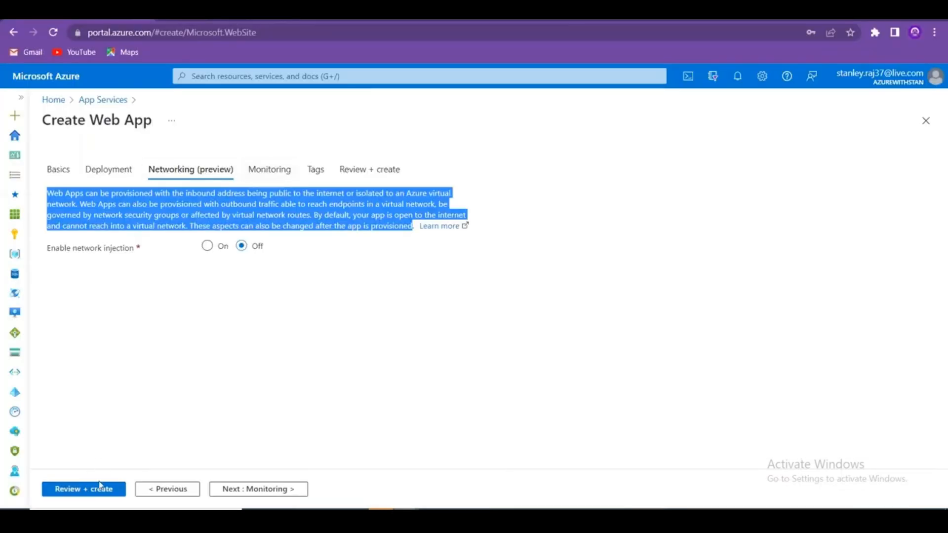
{"action": "left_click", "coordinate": [100, 486]}
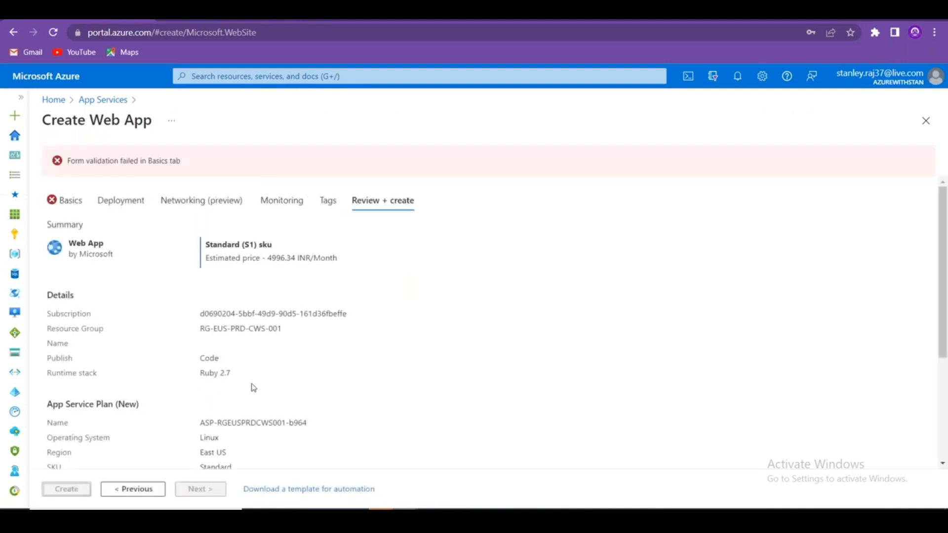
Return to the Basics tab and enter stanwebapp1 as the web app name.
{"action": "scroll", "coordinate": [318, 418], "scroll_direction": "down", "scroll_amount": 2}
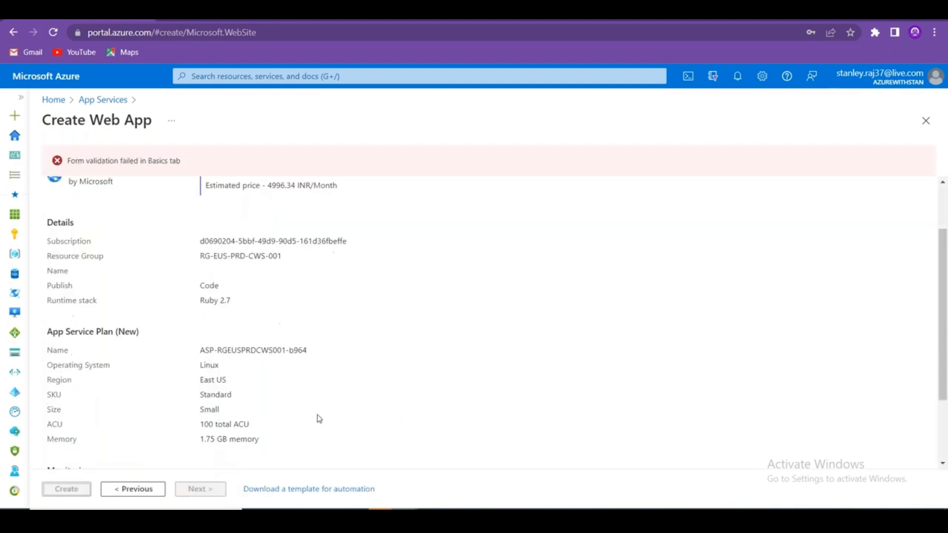
{"action": "scroll", "coordinate": [320, 419], "scroll_direction": "down", "scroll_amount": 3}
{"action": "scroll", "coordinate": [321, 360], "scroll_direction": "up", "scroll_amount": 5}
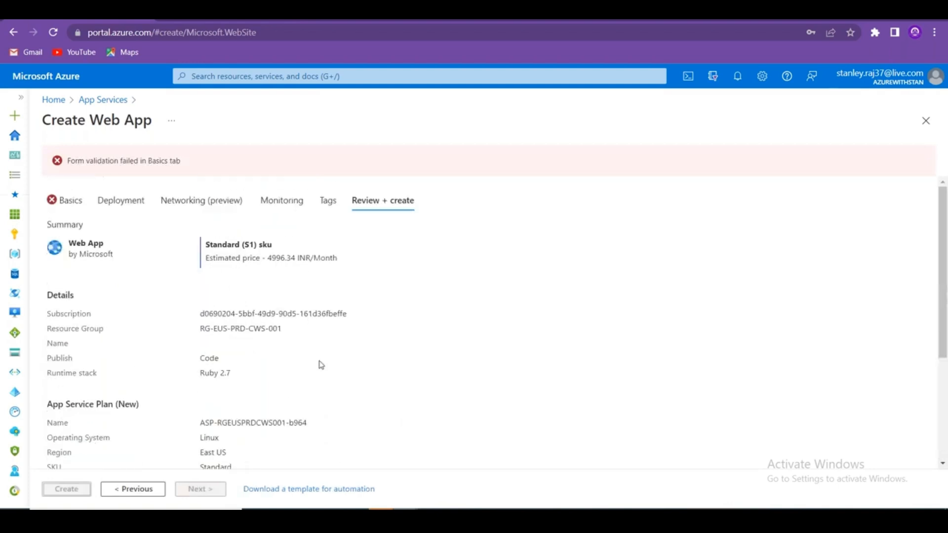
{"action": "left_click", "coordinate": [79, 203]}
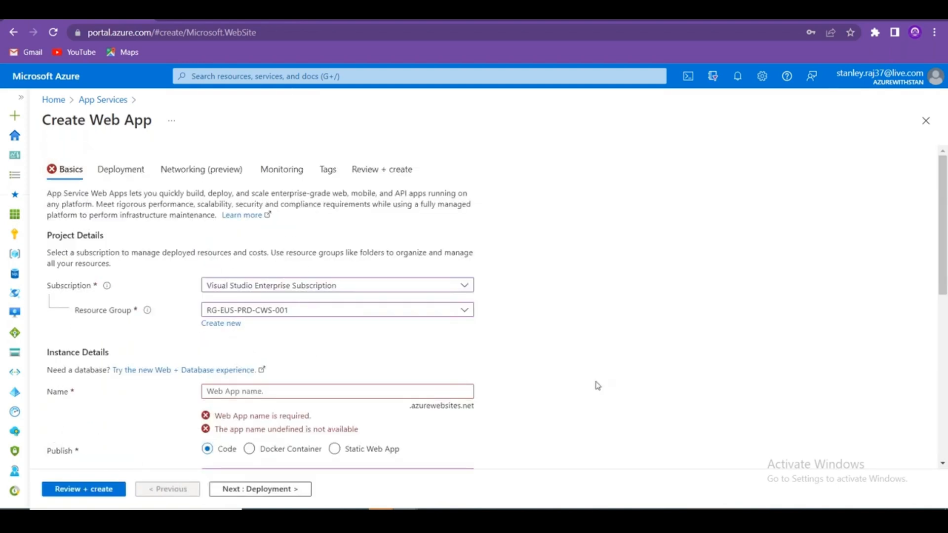
{"action": "left_click", "coordinate": [227, 397]}
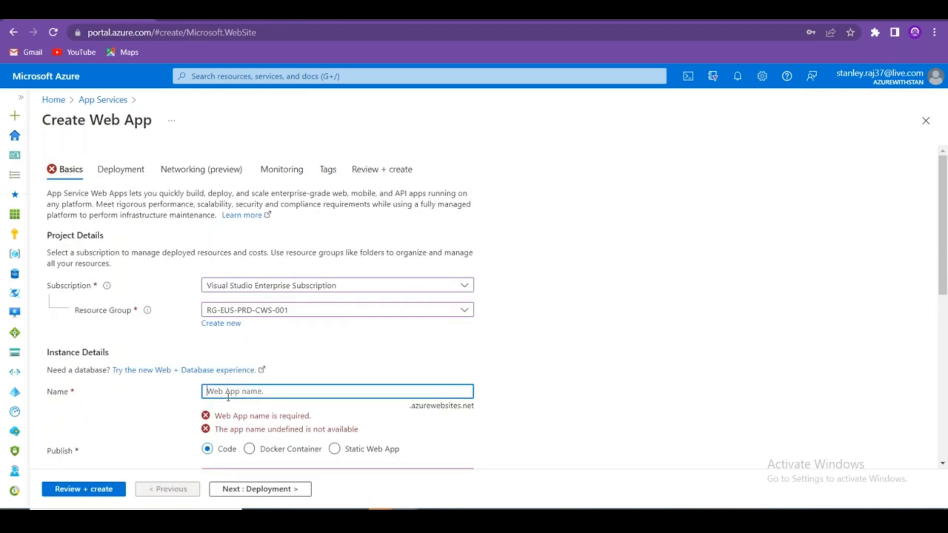
{"action": "type", "text": "stanweb"}
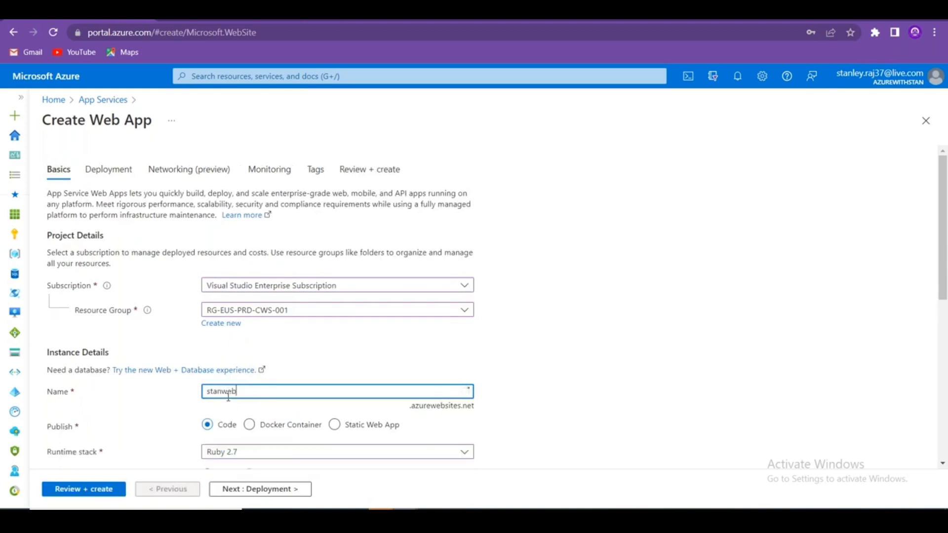
{"action": "type", "text": "app1"}
Pass Review + create validation and launch the stanwebapp1 deployment.
{"action": "scroll", "coordinate": [701, 345], "scroll_direction": "down", "scroll_amount": 5}
{"action": "scroll", "coordinate": [693, 348], "scroll_direction": "up", "scroll_amount": 5}
{"action": "left_click", "coordinate": [105, 489]}
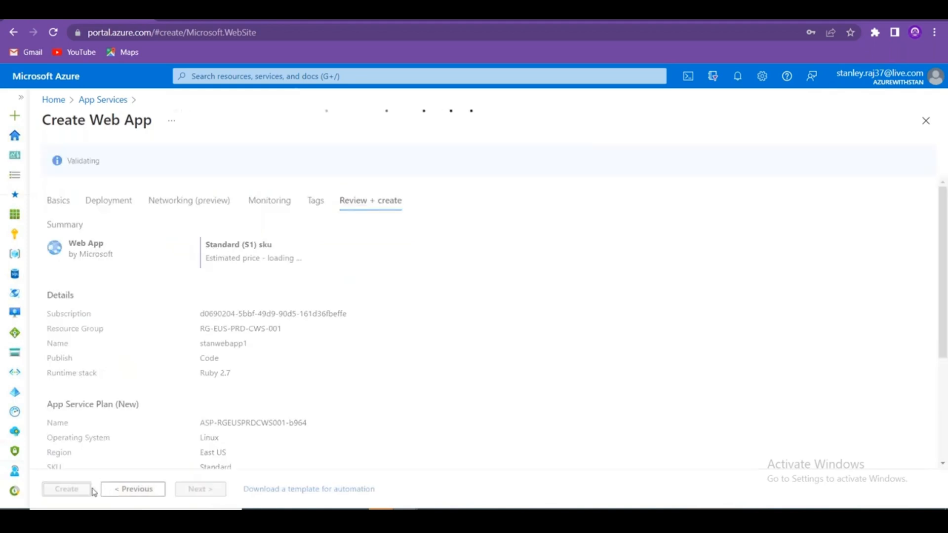
{"action": "left_click", "coordinate": [67, 489]}
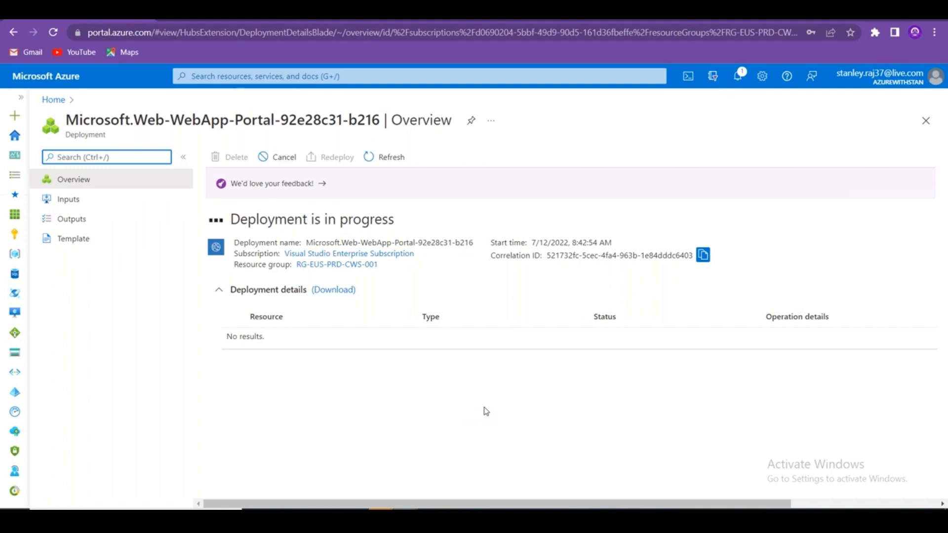
Go from Home to the refreshed App Services list and open sankarapp1's overview.
{"action": "left_click", "coordinate": [54, 100]}
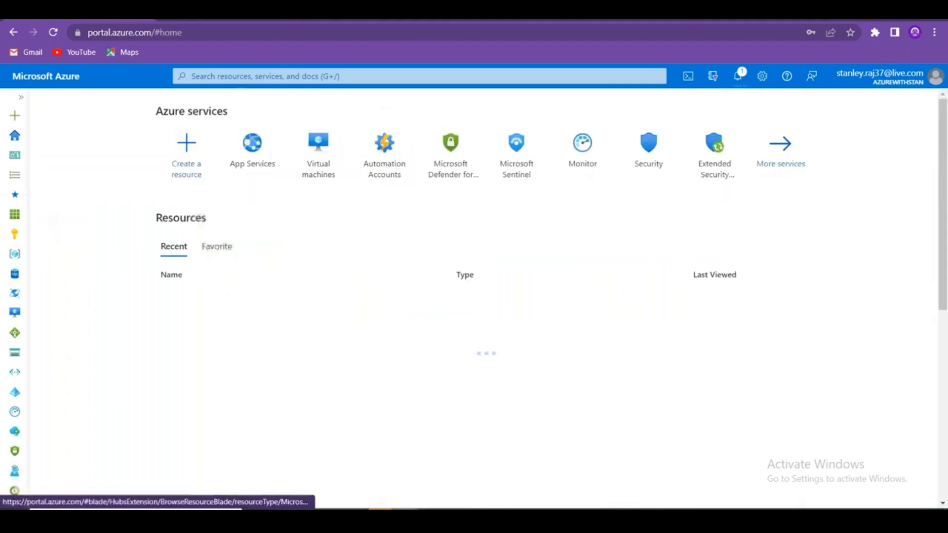
{"action": "left_click", "coordinate": [263, 149]}
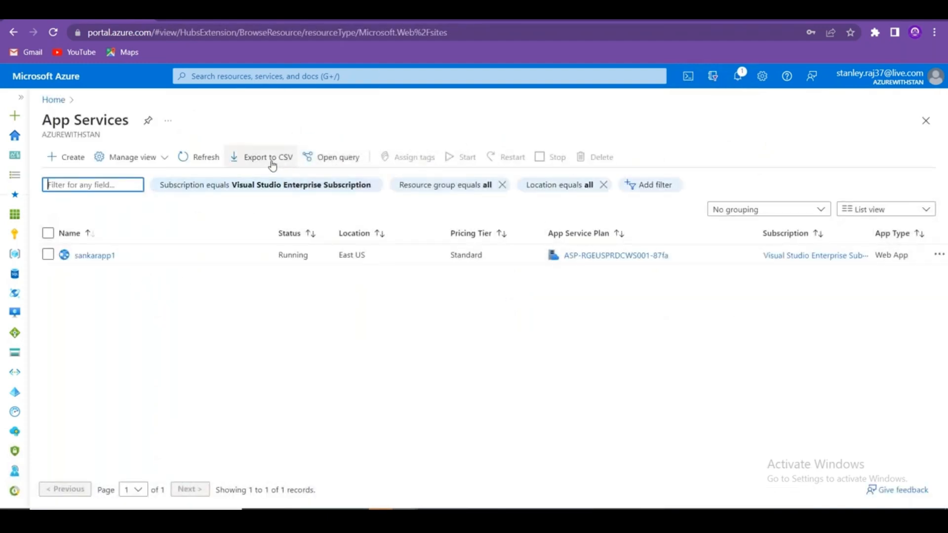
{"action": "left_click", "coordinate": [192, 158]}
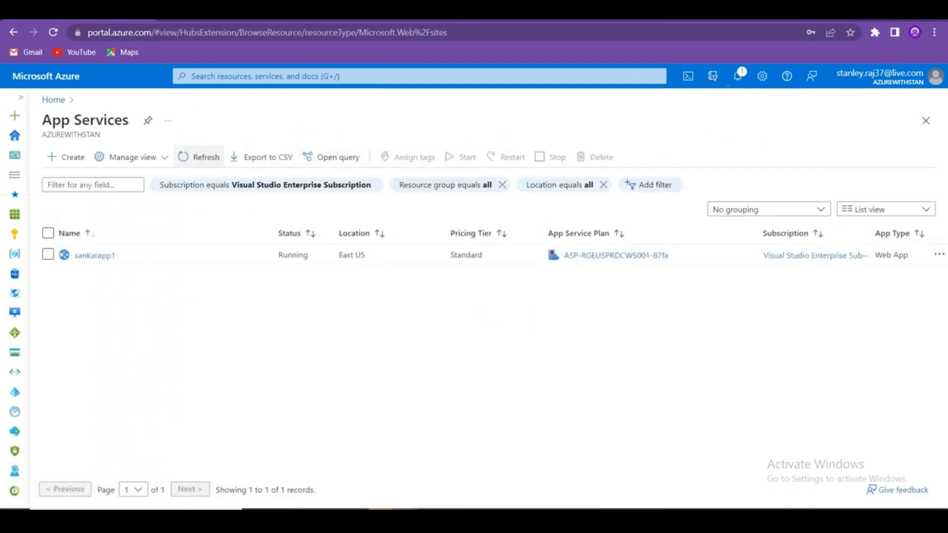
{"action": "left_click", "coordinate": [97, 256]}
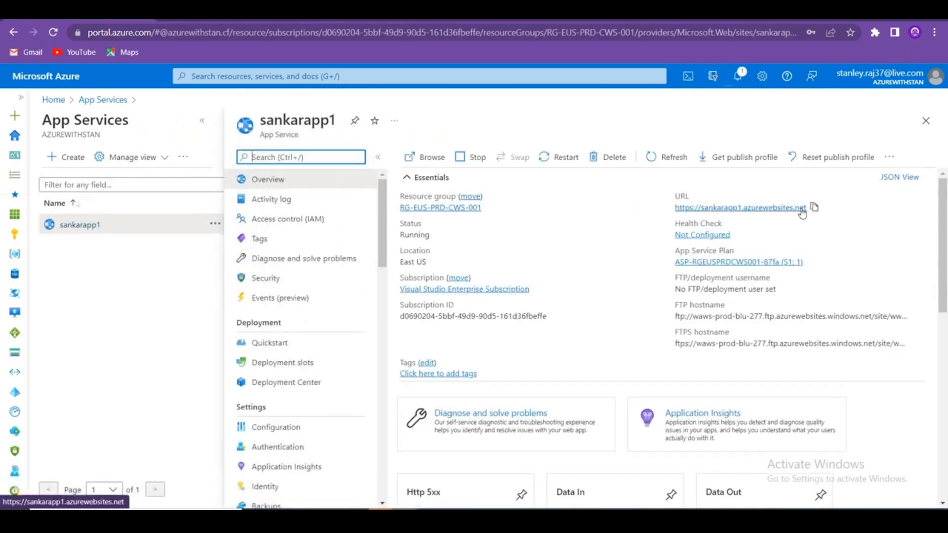
Load sankarapp1's URL in a new Chrome tab to confirm its welcome page.
{"action": "left_click", "coordinate": [814, 207]}
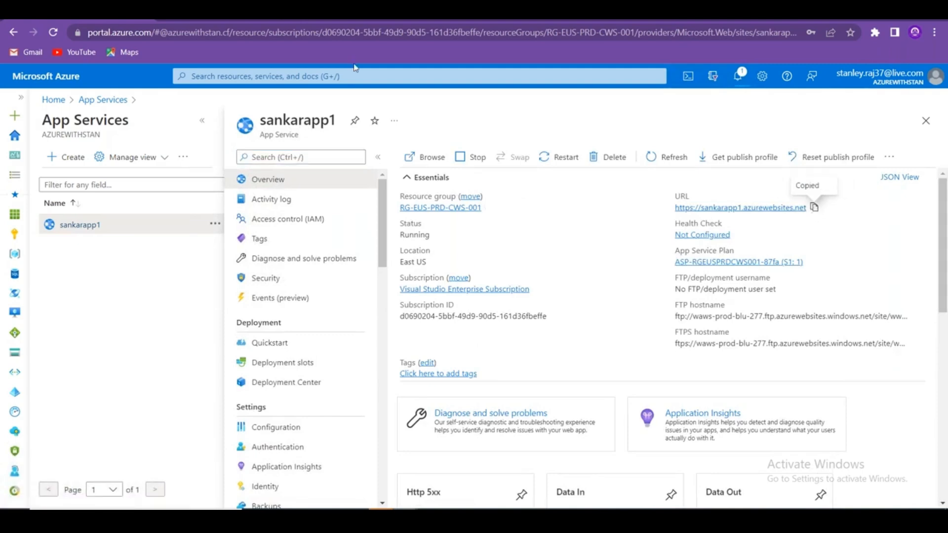
{"action": "left_click", "coordinate": [320, 16]}
{"action": "key", "text": "ctrl+v"}
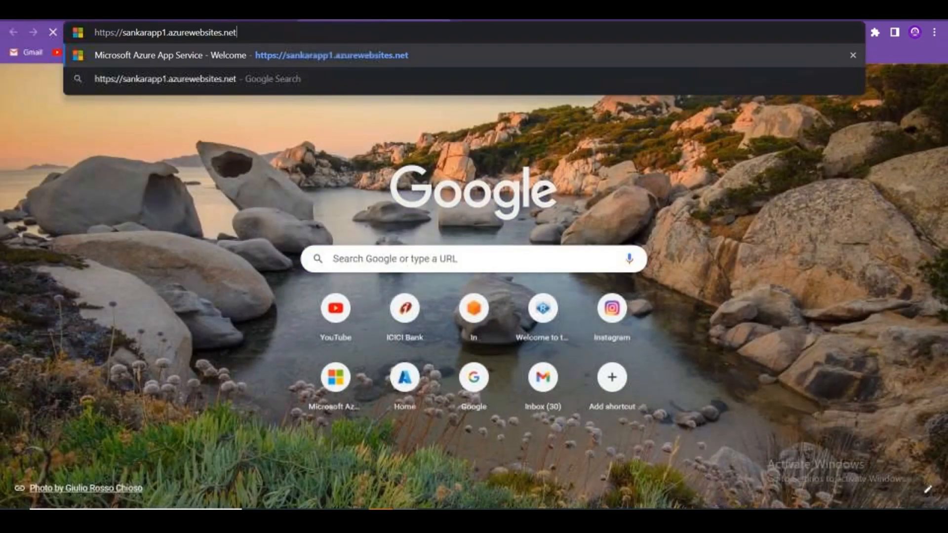
{"action": "key", "text": "Return"}
{"action": "left_click_drag", "start_coordinate": [49, 205], "coordinate": [164, 228]}
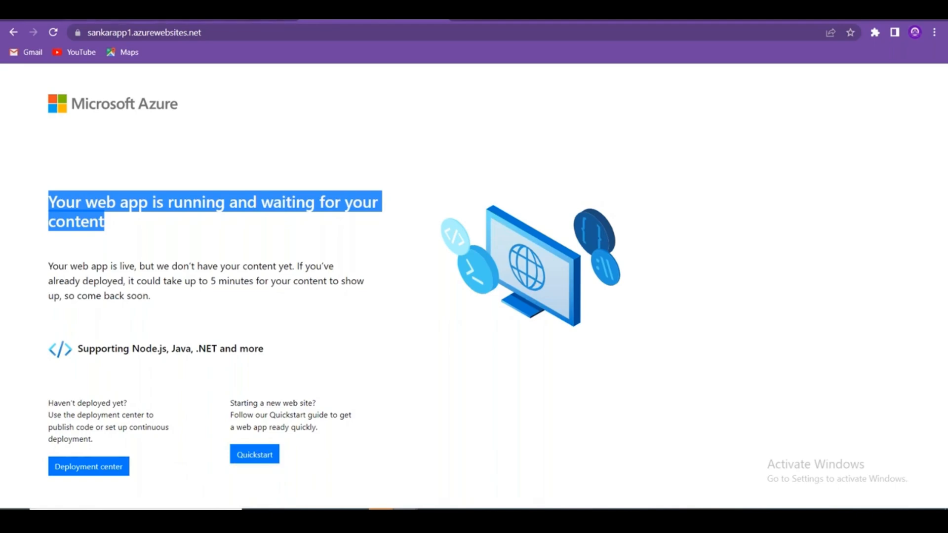
{"action": "left_click", "coordinate": [96, 15]}
{"action": "left_click", "coordinate": [926, 109]}
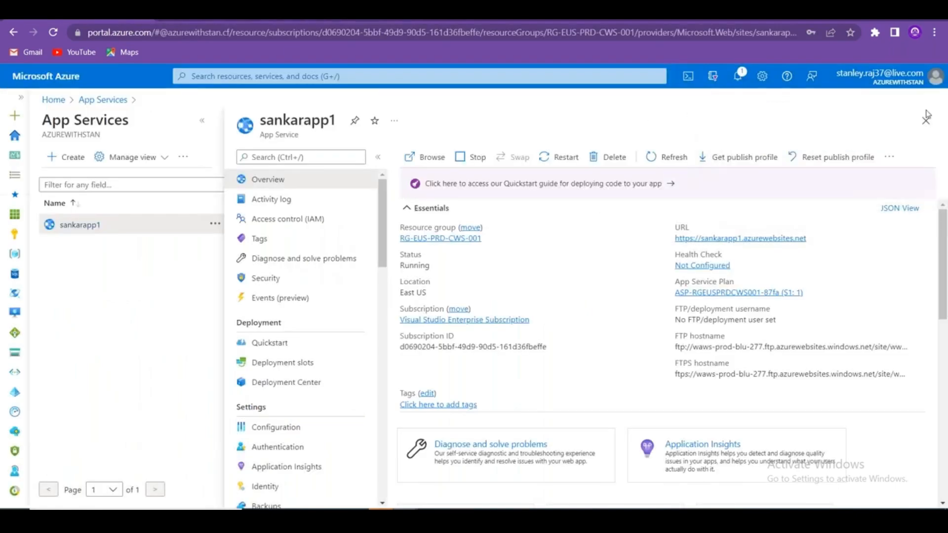
Open sankarapp1's App Service Editor (Preview) under Development Tools and copy its description.
{"action": "left_click", "coordinate": [202, 121]}
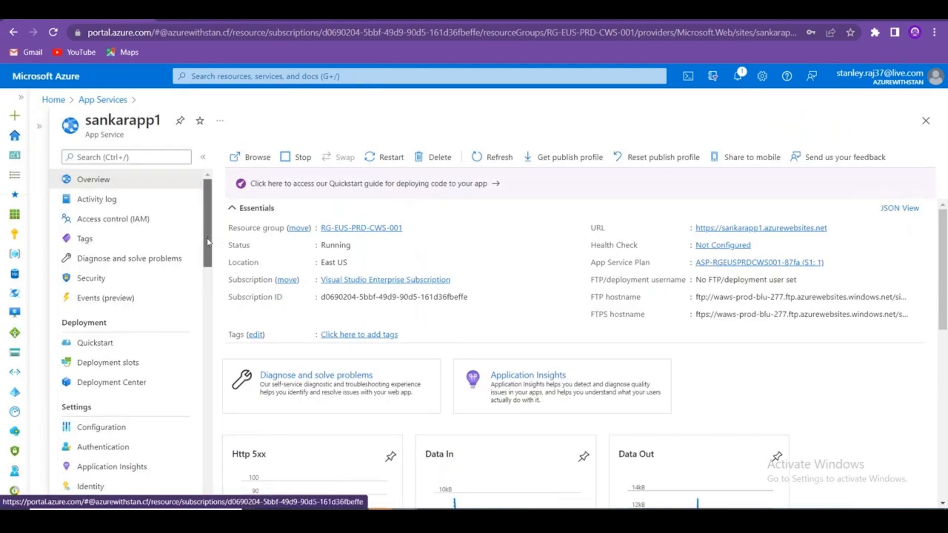
{"action": "left_click_drag", "start_coordinate": [208, 242], "coordinate": [203, 393]}
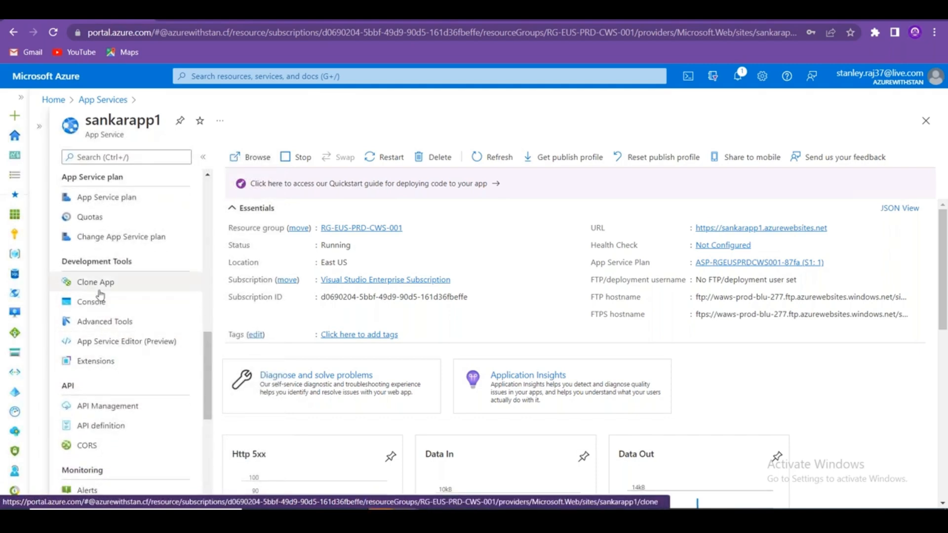
{"action": "left_click", "coordinate": [138, 346]}
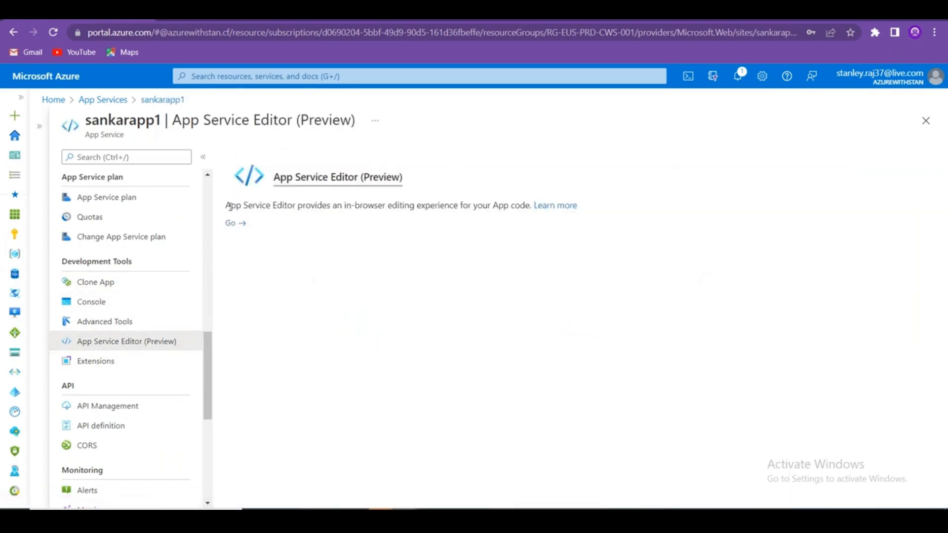
{"action": "left_click_drag", "start_coordinate": [228, 206], "coordinate": [531, 208]}
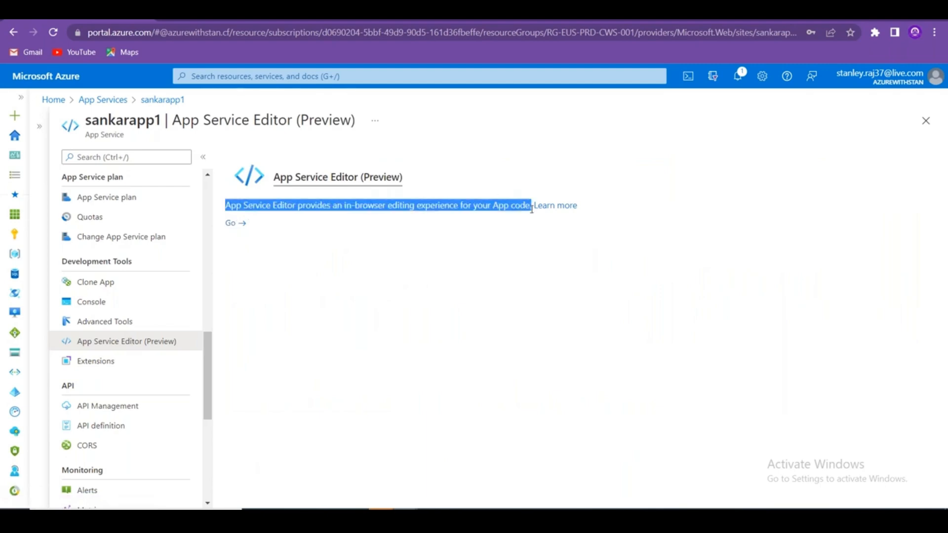
{"action": "key", "text": "alt+Tab"}
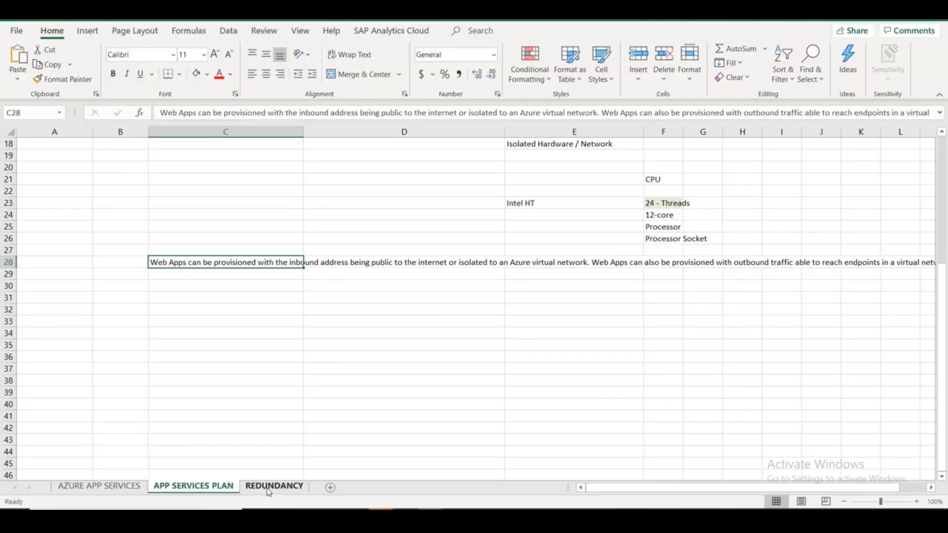
Add Sheet4 and paste the App Service Editor description into A1 with destination formatting.
{"action": "left_click", "coordinate": [272, 486]}
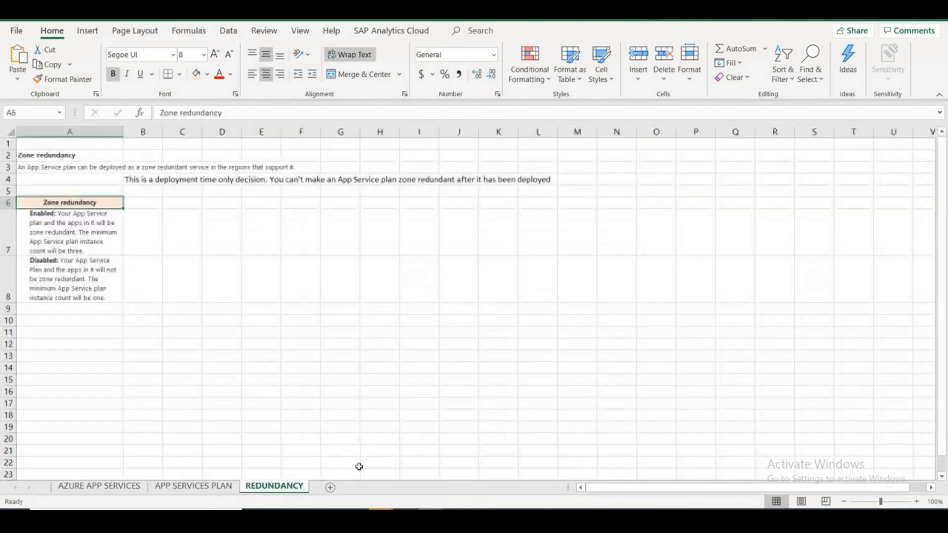
{"action": "left_click", "coordinate": [330, 488]}
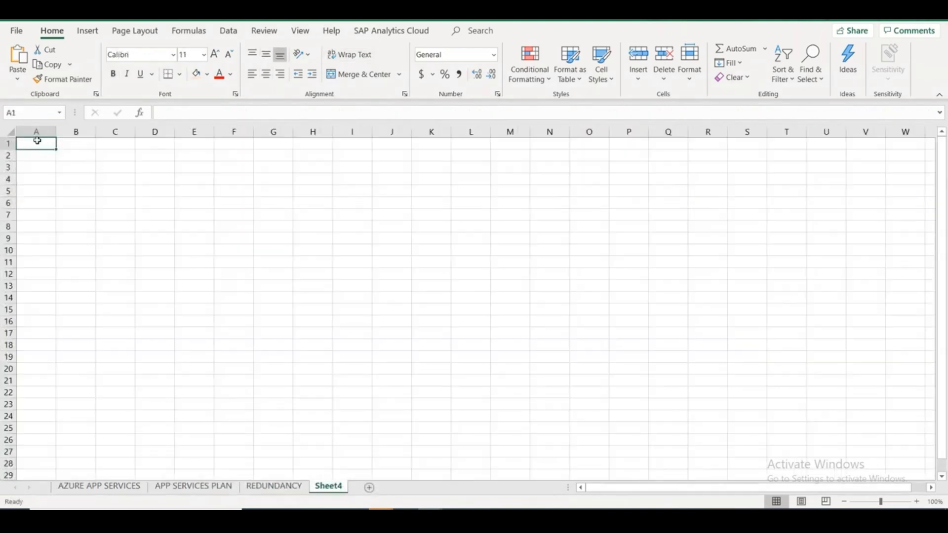
{"action": "key", "text": "ctrl+v"}
{"action": "left_click", "coordinate": [79, 159]}
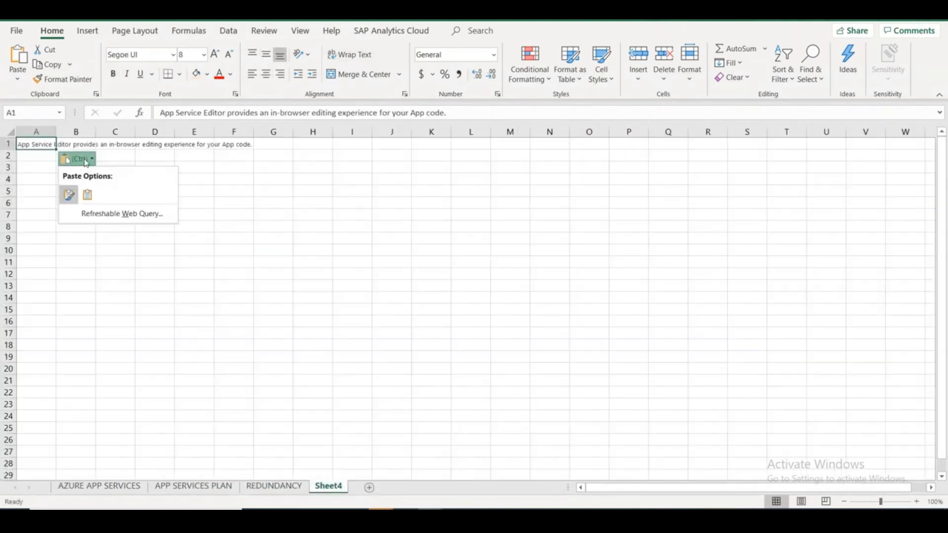
{"action": "left_click", "coordinate": [87, 194]}
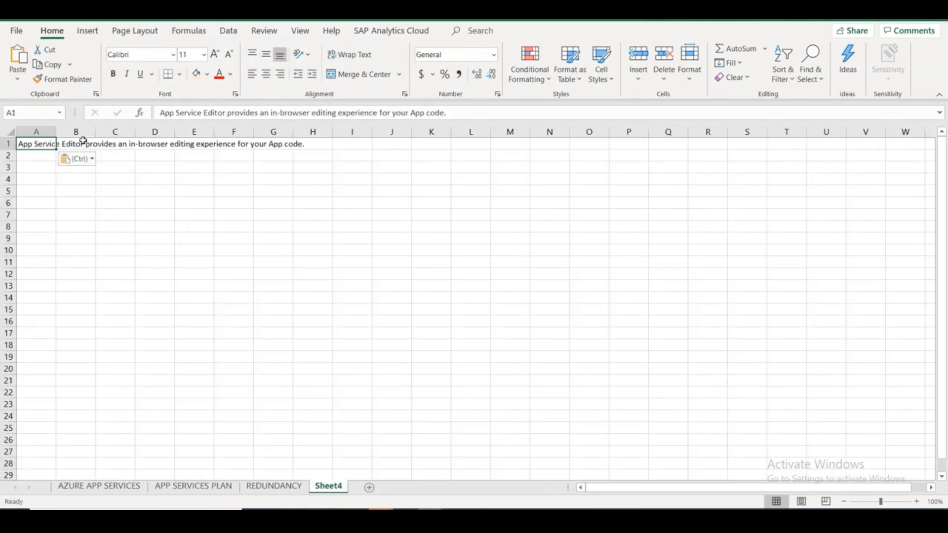
Insert a column before A, widen columns A and B, and label A1 APP SERVICES EDITOR.
{"action": "left_click", "coordinate": [29, 132]}
{"action": "right_click", "coordinate": [29, 132]}
{"action": "left_click", "coordinate": [71, 238]}
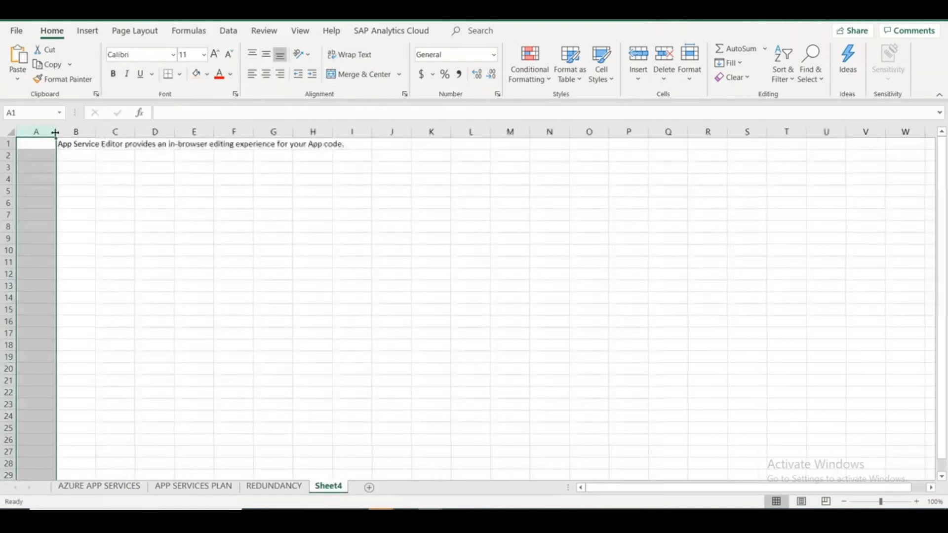
{"action": "left_click_drag", "start_coordinate": [55, 132], "coordinate": [477, 143]}
{"action": "left_click", "coordinate": [151, 202]}
{"action": "left_click", "coordinate": [112, 141]}
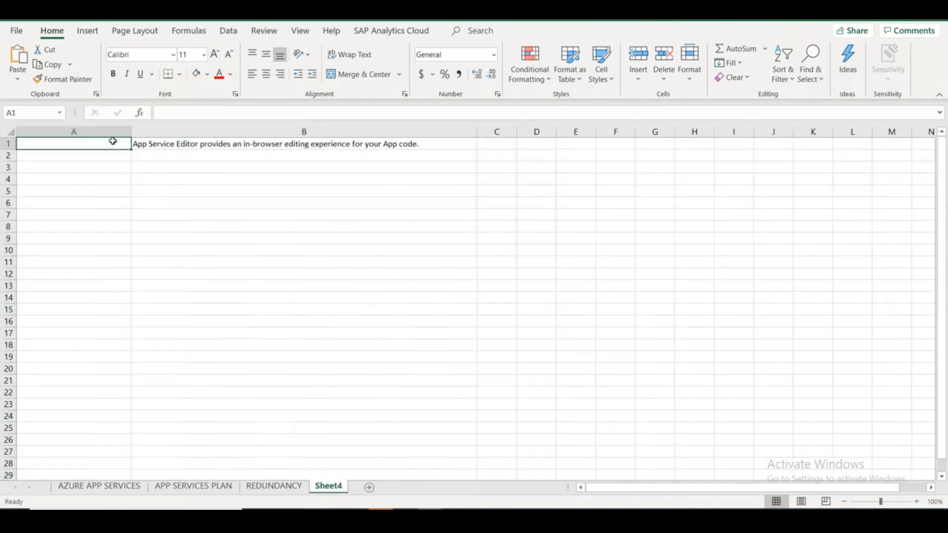
{"action": "type", "text": "APP SERVI"}
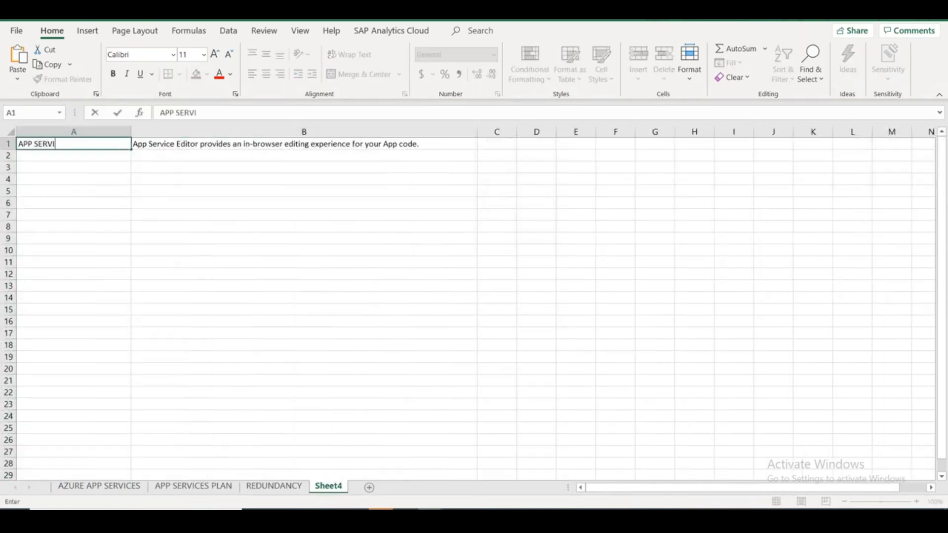
{"action": "type", "text": "CES EDITOR"}
{"action": "key", "text": "alt+Tab"}
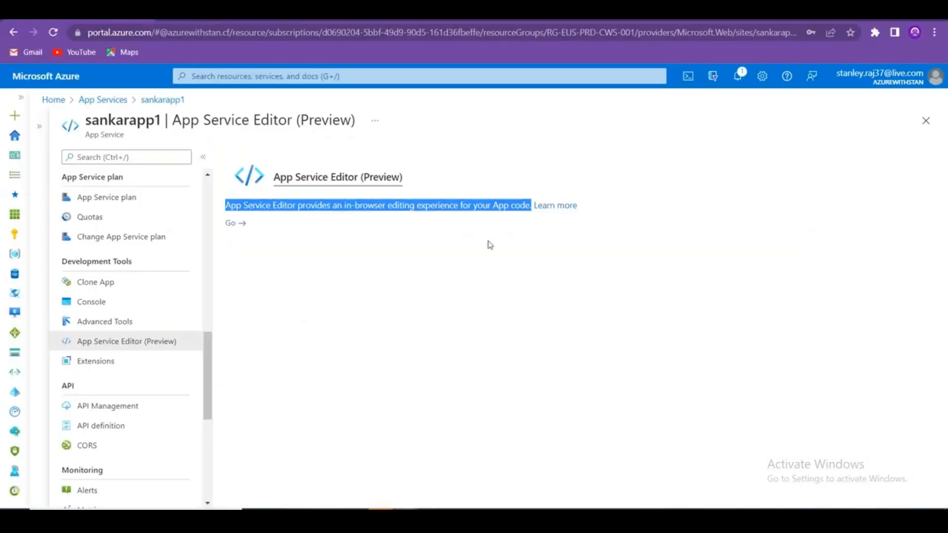
Open hostingstart.html in App Service Editor and relabel the Quickstart button STAN HELP MENU.
{"action": "left_click", "coordinate": [327, 258]}
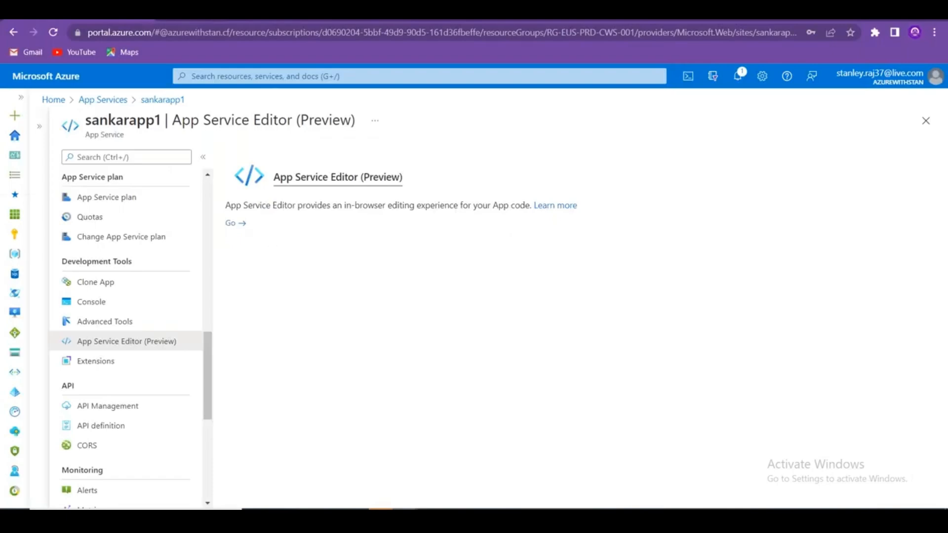
{"action": "left_click", "coordinate": [229, 223]}
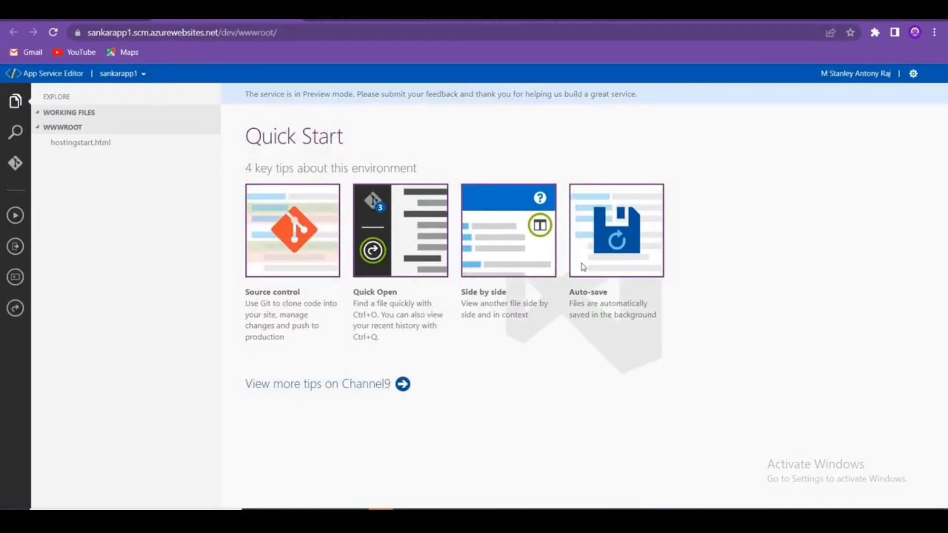
{"action": "left_click", "coordinate": [87, 144]}
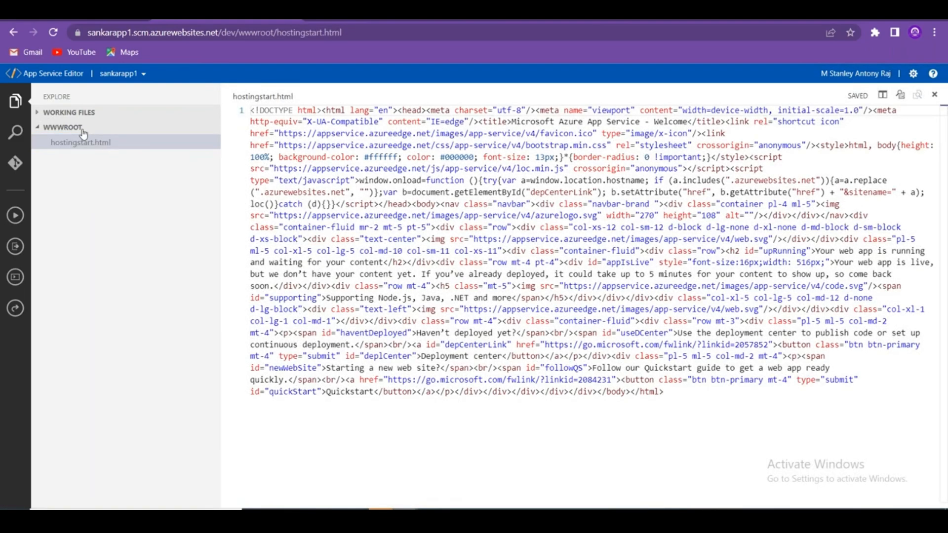
{"action": "left_click", "coordinate": [39, 114]}
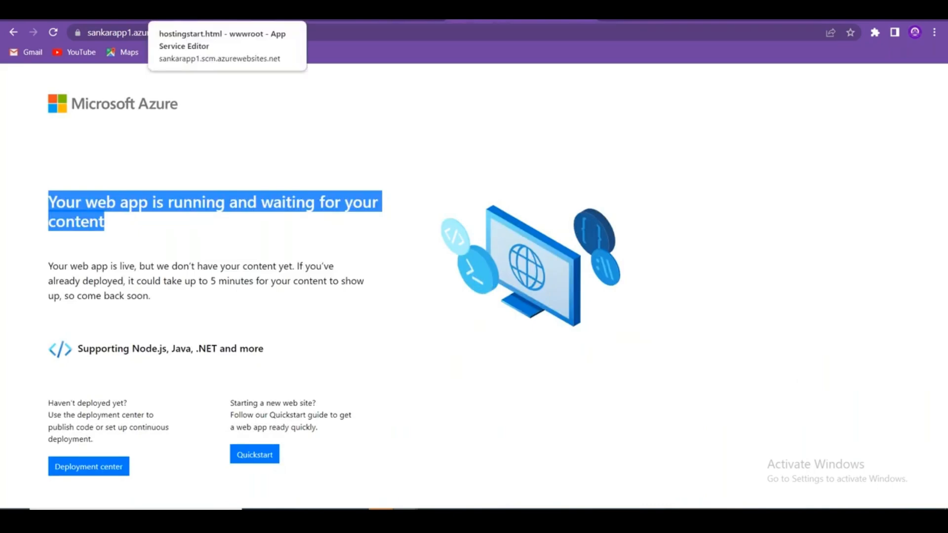
{"action": "left_click", "coordinate": [226, 21]}
{"action": "double_click", "coordinate": [357, 391]}
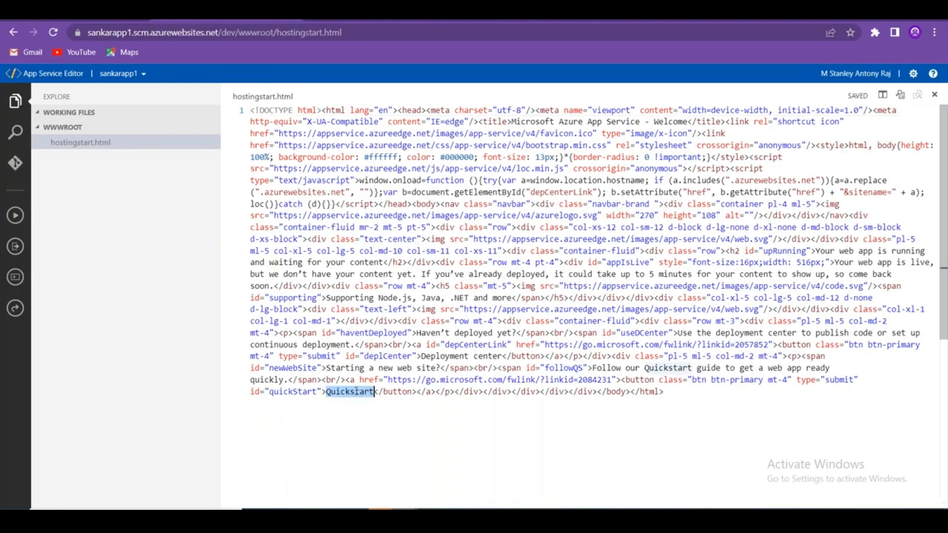
{"action": "type", "text": "STAN "}
{"action": "type", "text": "HELP ME"}
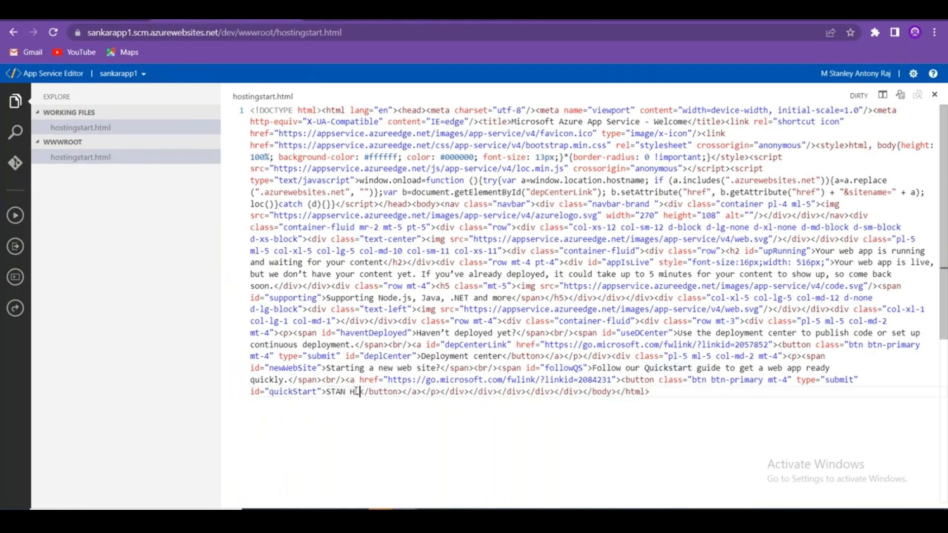
{"action": "type", "text": "NU"}
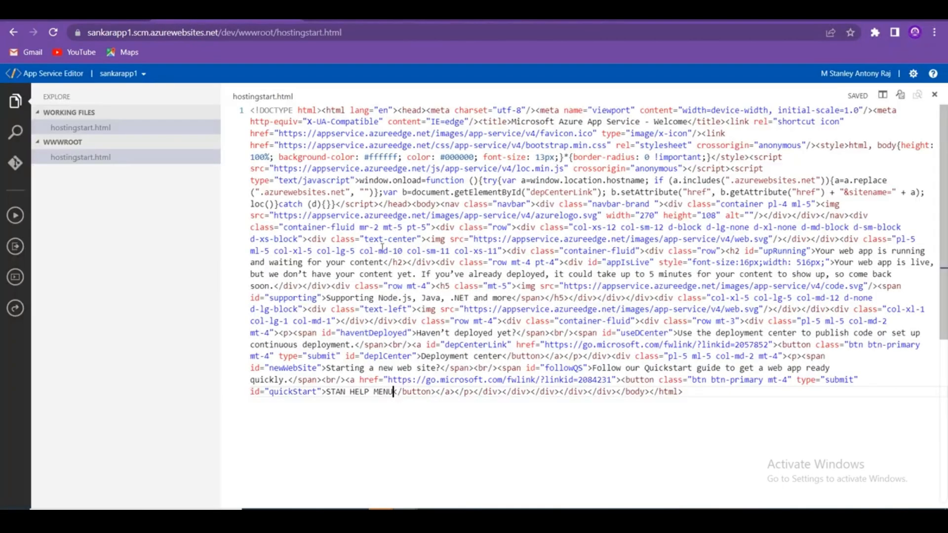
Replace the heading with STAN WEB APP 1, save, and preview the live page.
{"action": "key", "text": "ctrl+f"}
{"action": "type", "text": "Your web app is running and waiting for your content"}
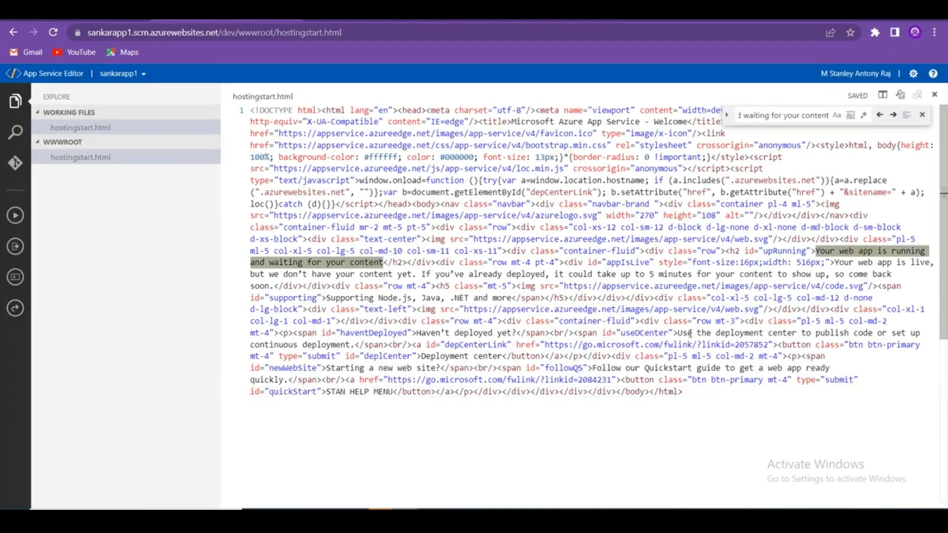
{"action": "left_click", "coordinate": [829, 251]}
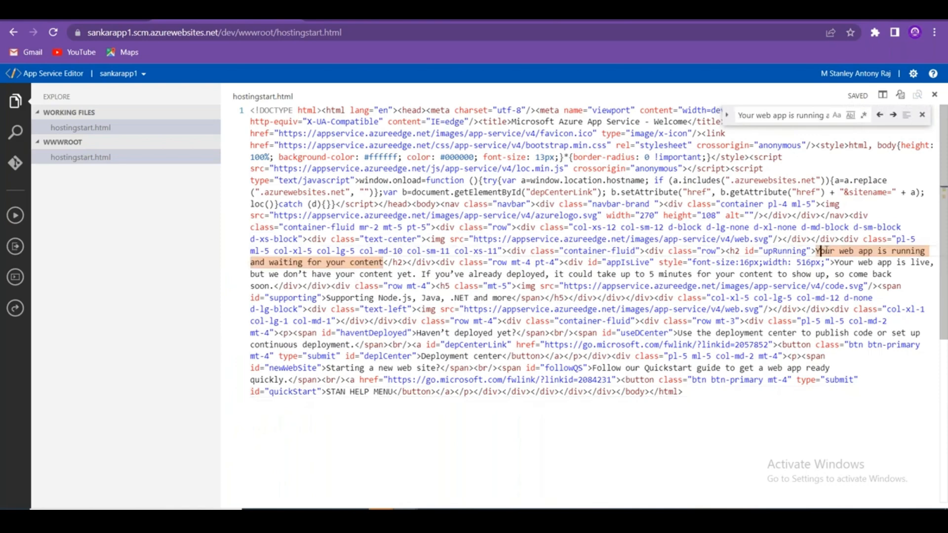
{"action": "left_click_drag", "start_coordinate": [826, 251], "coordinate": [921, 250]}
{"action": "left_click_drag", "start_coordinate": [817, 251], "coordinate": [384, 262]}
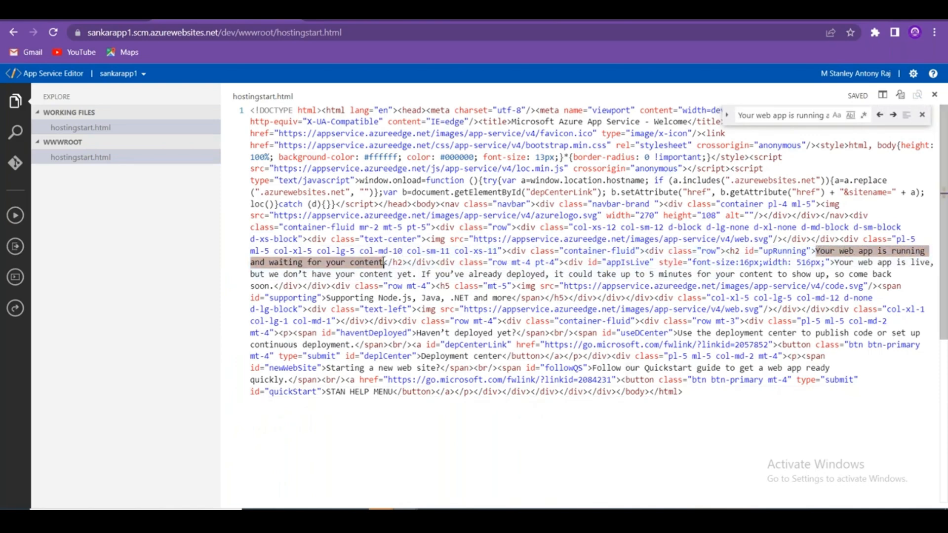
{"action": "type", "text": "STAN WEB APP 2"}
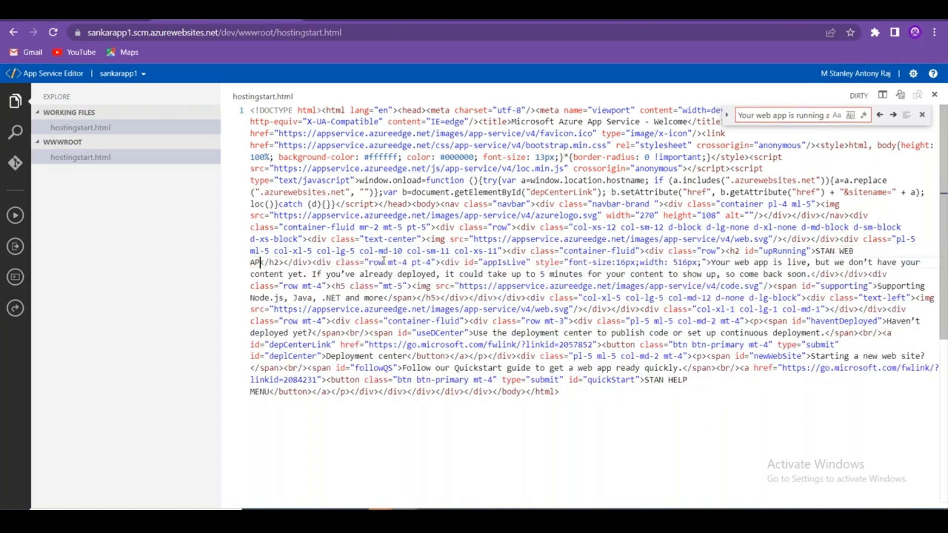
{"action": "key", "text": "BackSpace"}
{"action": "type", "text": "1"}
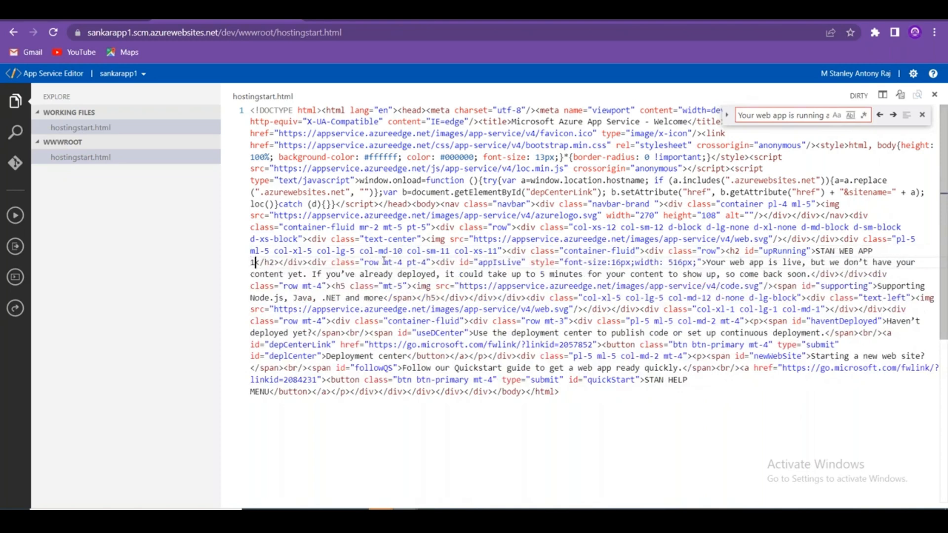
{"action": "key", "text": "ctrl+s"}
{"action": "left_click", "coordinate": [486, 15]}
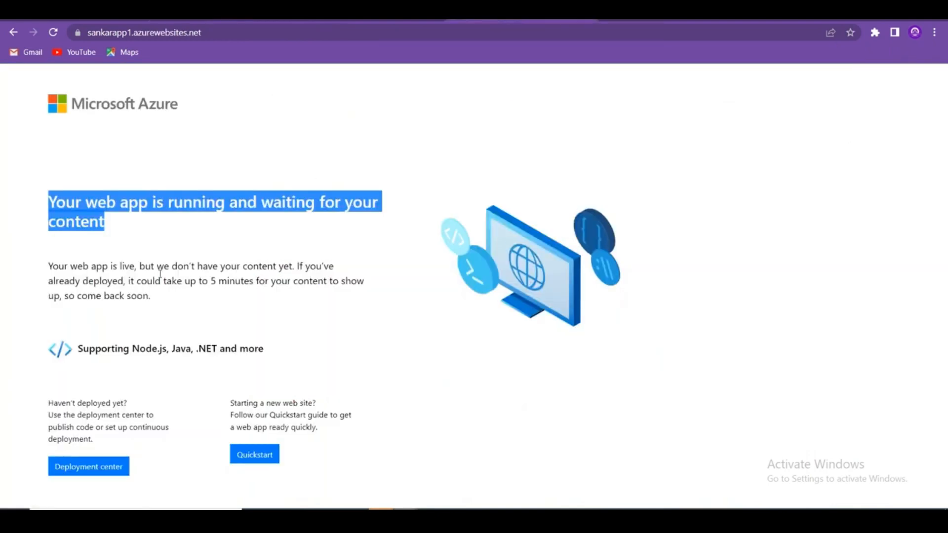
{"action": "left_click", "coordinate": [257, 16]}
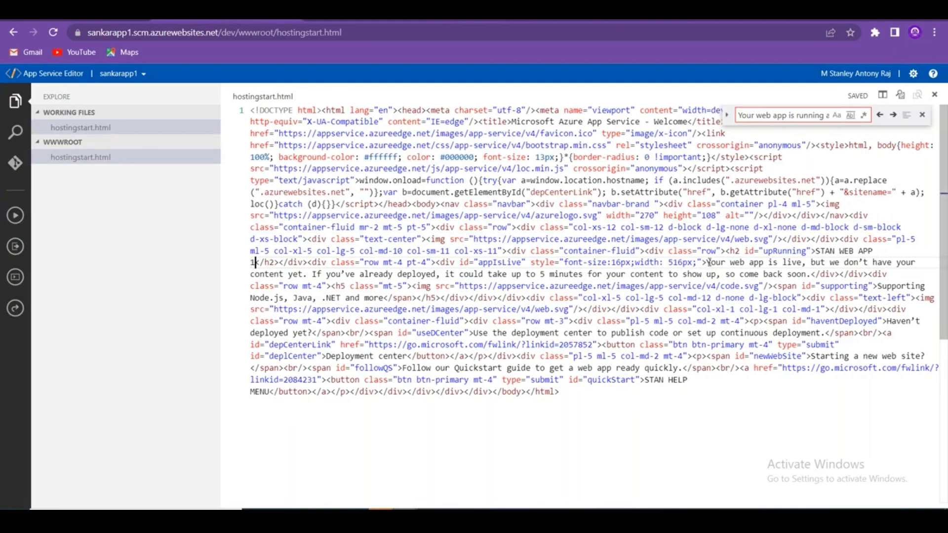
Change the subtitle to Our First Web App and close the search box.
{"action": "left_click_drag", "start_coordinate": [706, 263], "coordinate": [811, 275]}
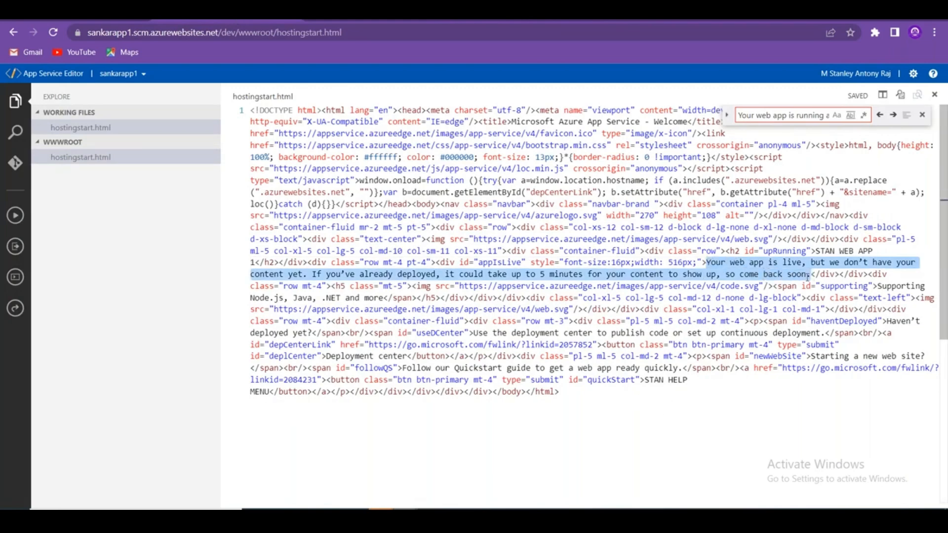
{"action": "type", "text": "Our First W"}
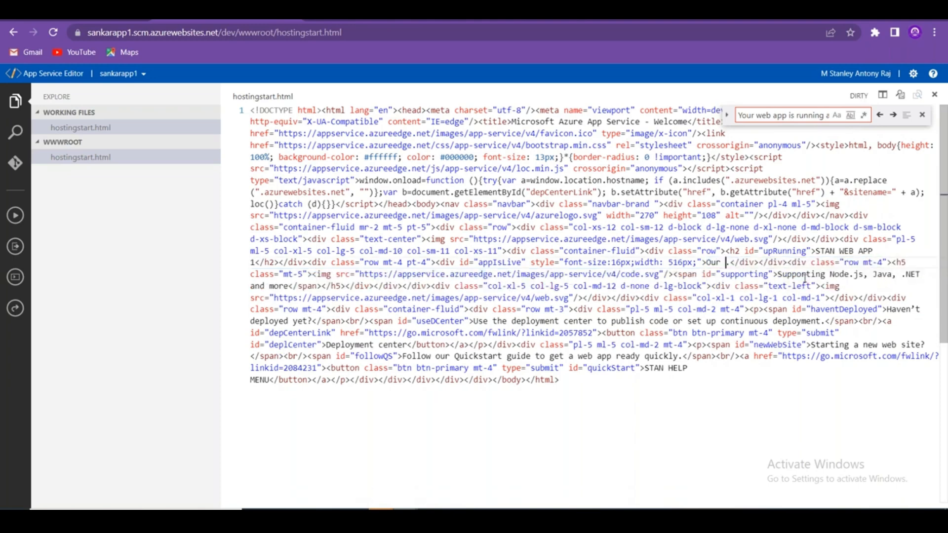
{"action": "type", "text": "eb App"}
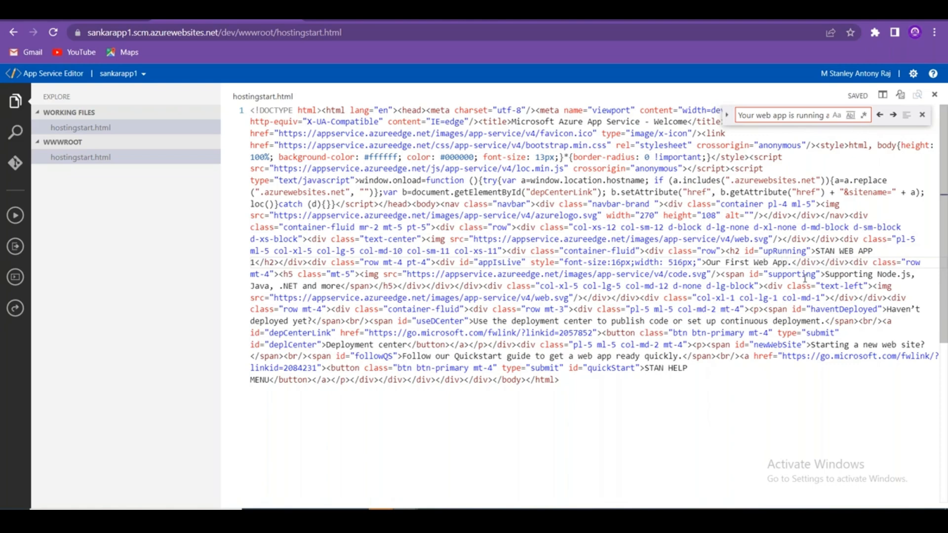
{"action": "left_click", "coordinate": [597, 381]}
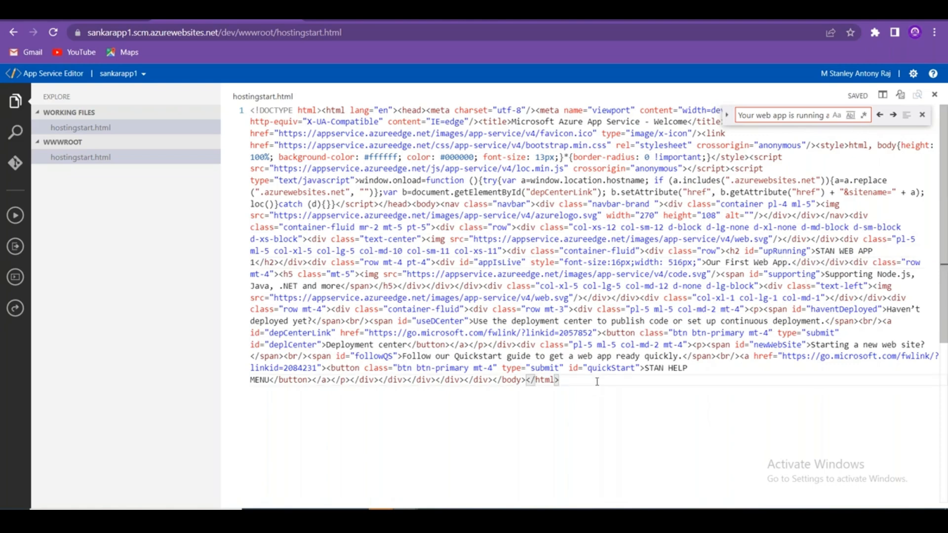
{"action": "left_click", "coordinate": [921, 114]}
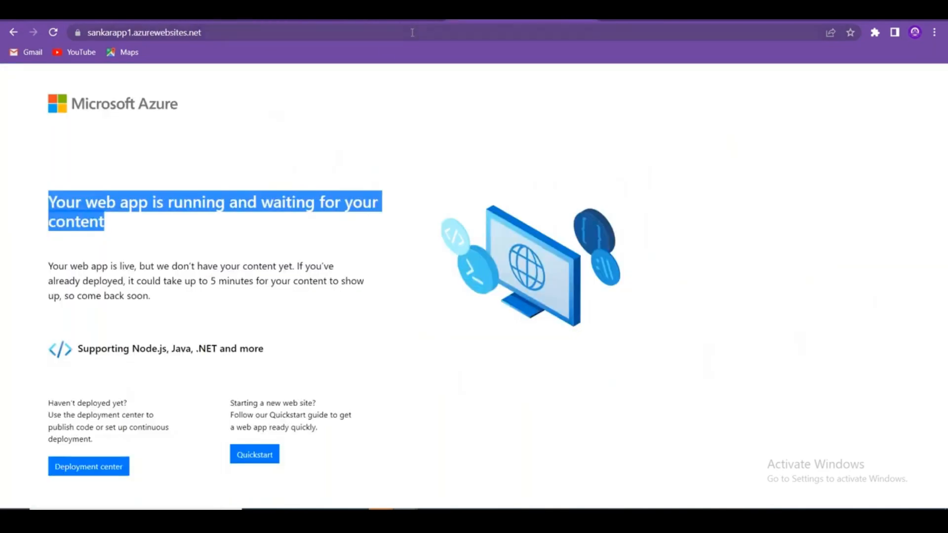
Reload sankarapp1.azurewebsites.net to verify STAN WEB APP 1 and Our First Web App. appear.
{"action": "left_click", "coordinate": [412, 32]}
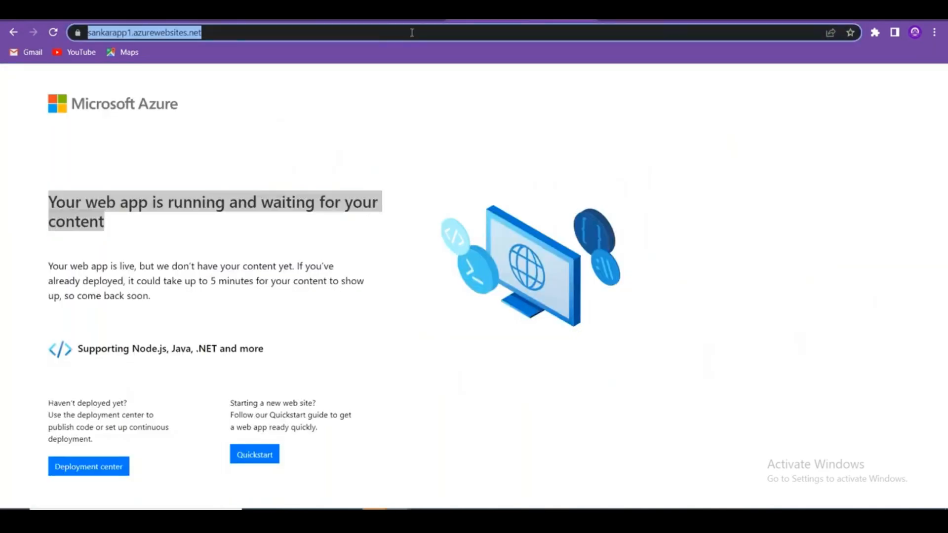
{"action": "key", "text": "Return"}
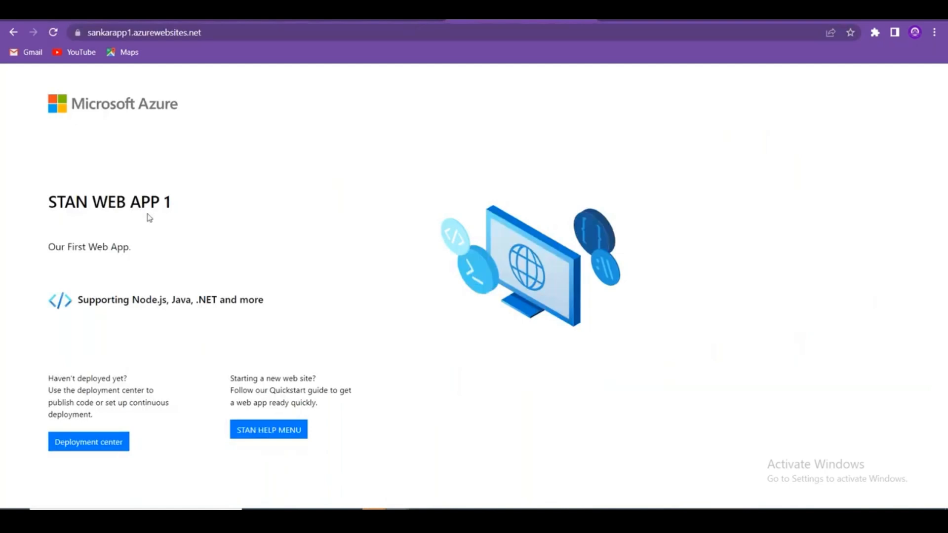
{"action": "left_click_drag", "start_coordinate": [199, 208], "coordinate": [41, 209]}
{"action": "left_click_drag", "start_coordinate": [149, 247], "coordinate": [22, 258]}
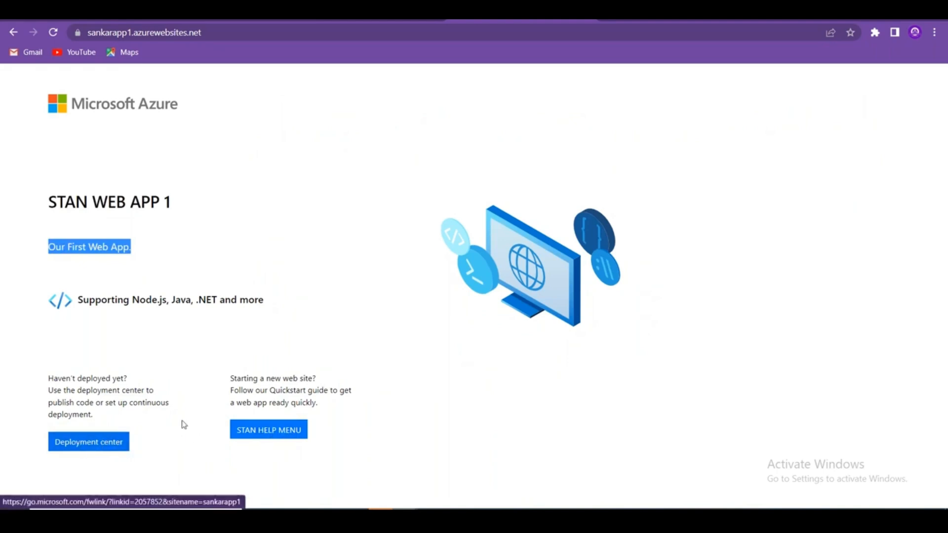
{"action": "left_click", "coordinate": [317, 401]}
{"action": "left_click_drag", "start_coordinate": [316, 398], "coordinate": [75, 311]}
{"action": "left_click", "coordinate": [287, 205]}
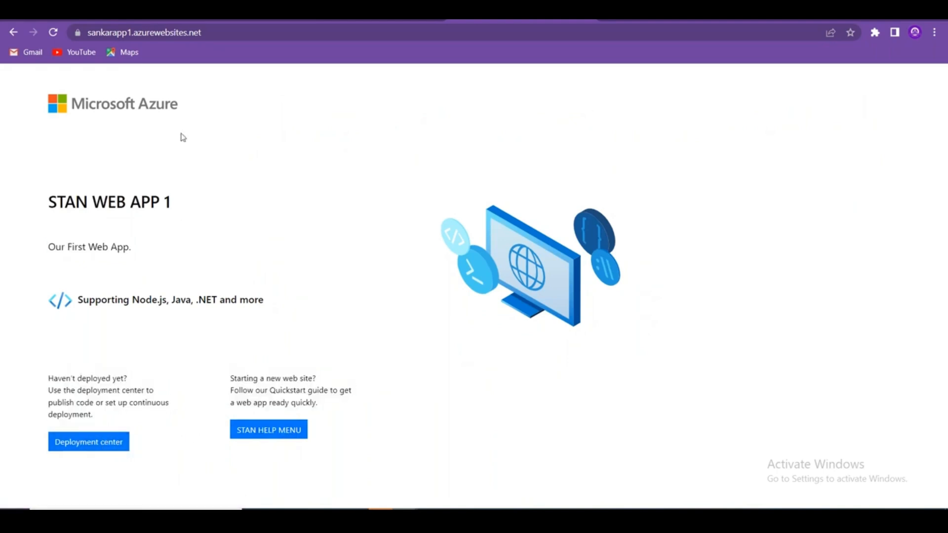
{"action": "left_click", "coordinate": [99, 20]}
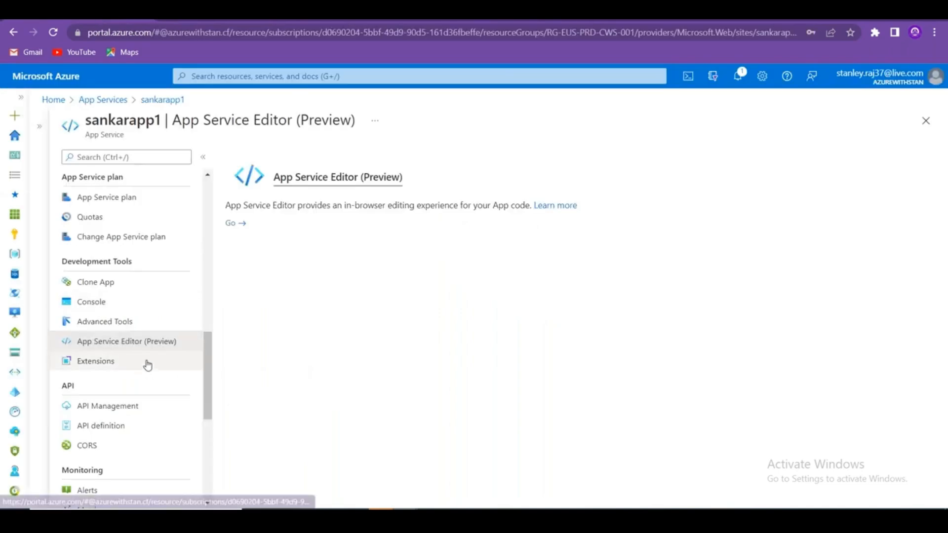
Open the Console and Output views, reopen hostingstart.html, and run sankarapp1 from the editor.
{"action": "left_click", "coordinate": [222, 20]}
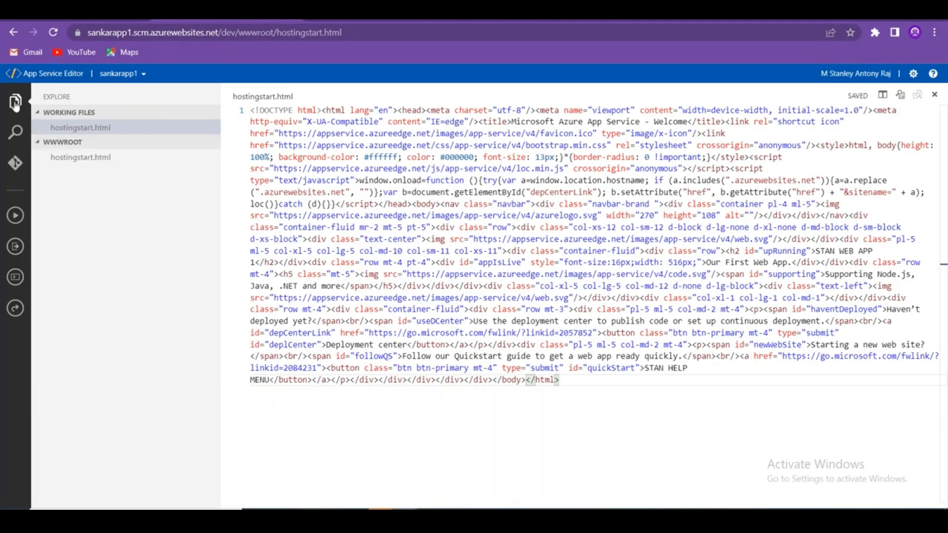
{"action": "left_click", "coordinate": [16, 284]}
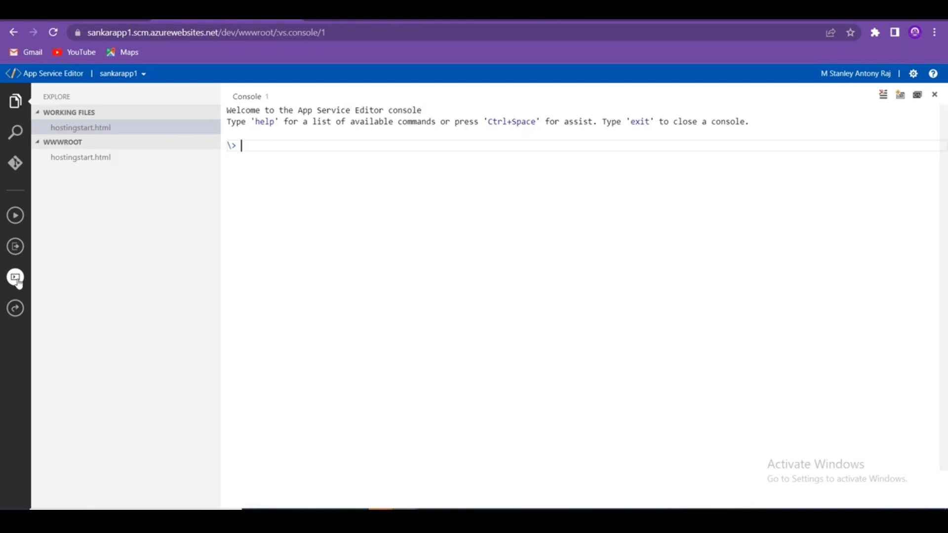
{"action": "left_click", "coordinate": [15, 249]}
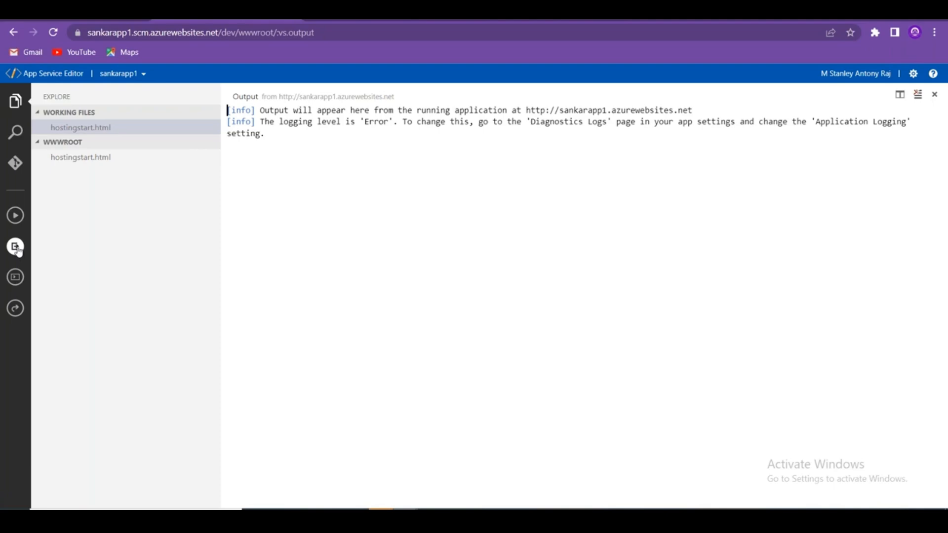
{"action": "left_click", "coordinate": [98, 159]}
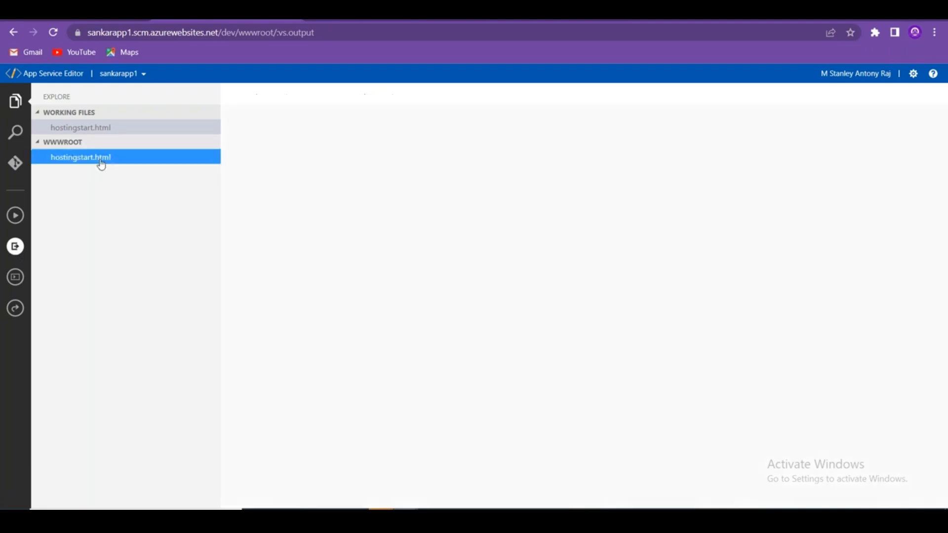
{"action": "left_click", "coordinate": [102, 129]}
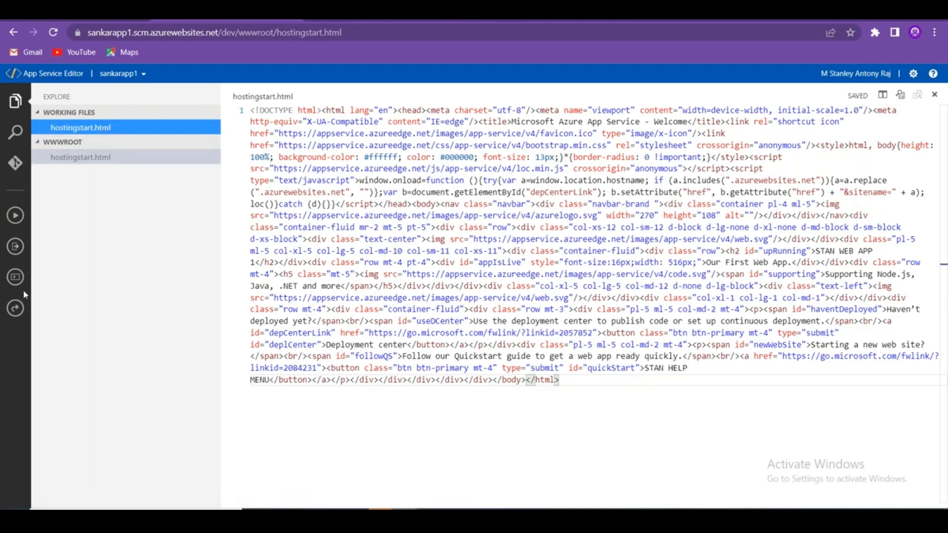
{"action": "left_click", "coordinate": [16, 310]}
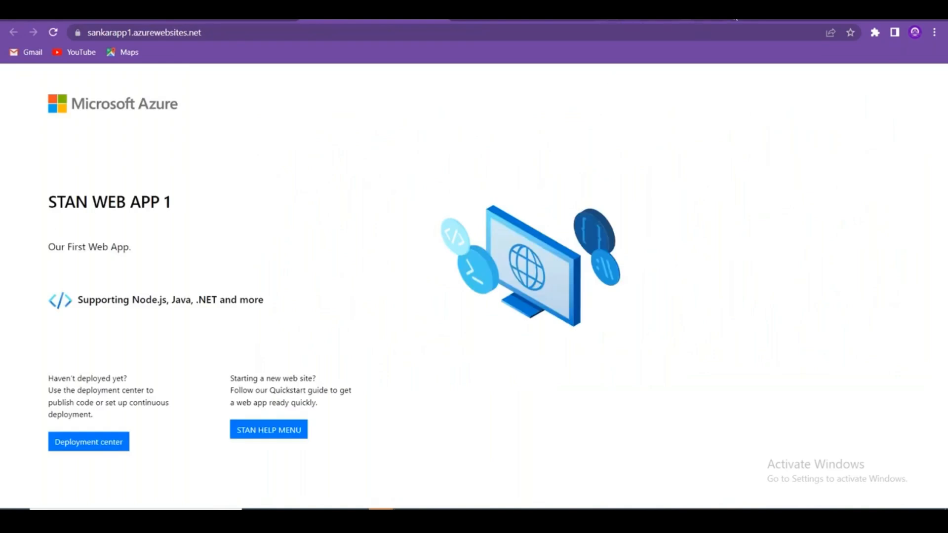
{"action": "left_click", "coordinate": [250, 19]}
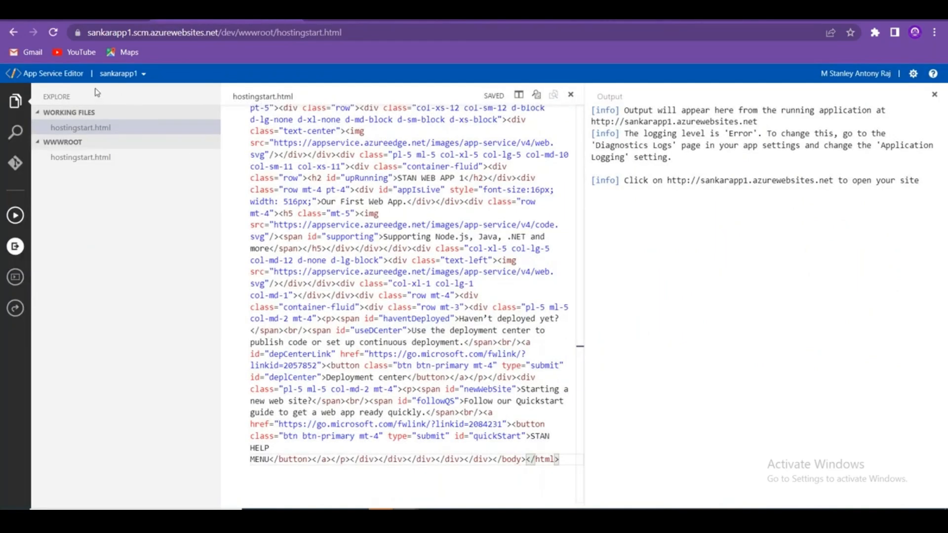
{"action": "left_click", "coordinate": [145, 75]}
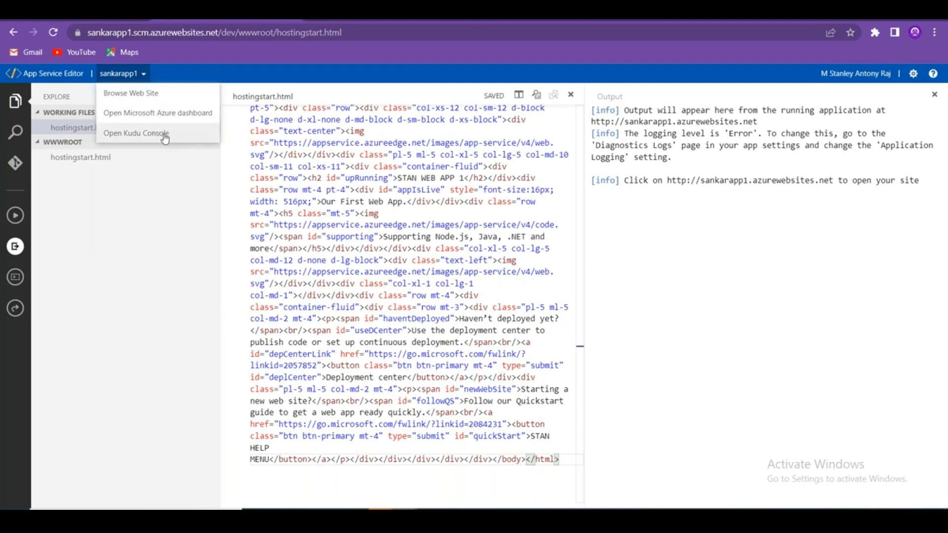
Open the Kudu Debug Console and copy its sankarapp1.scm.azurewebsites.net/DebugConsole address.
{"action": "left_click", "coordinate": [165, 138]}
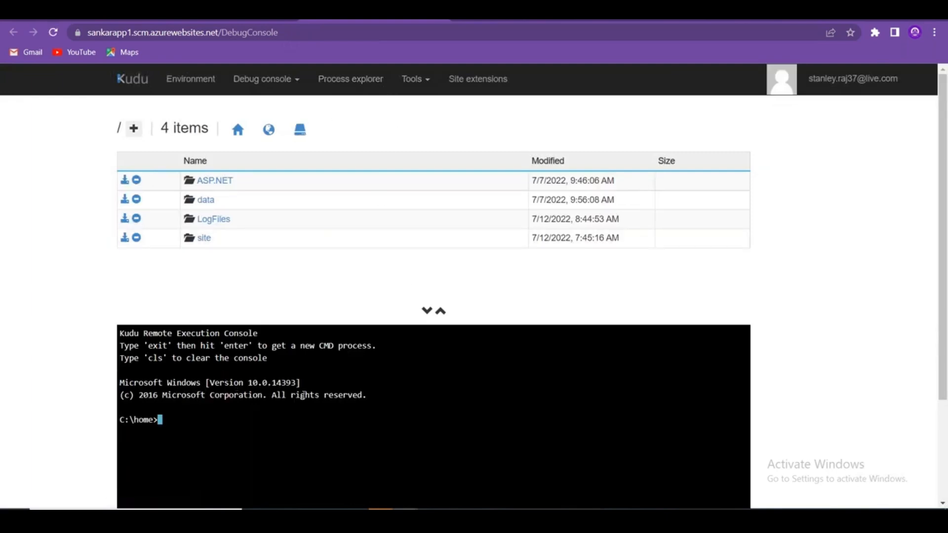
{"action": "left_click_drag", "start_coordinate": [379, 402], "coordinate": [120, 339]}
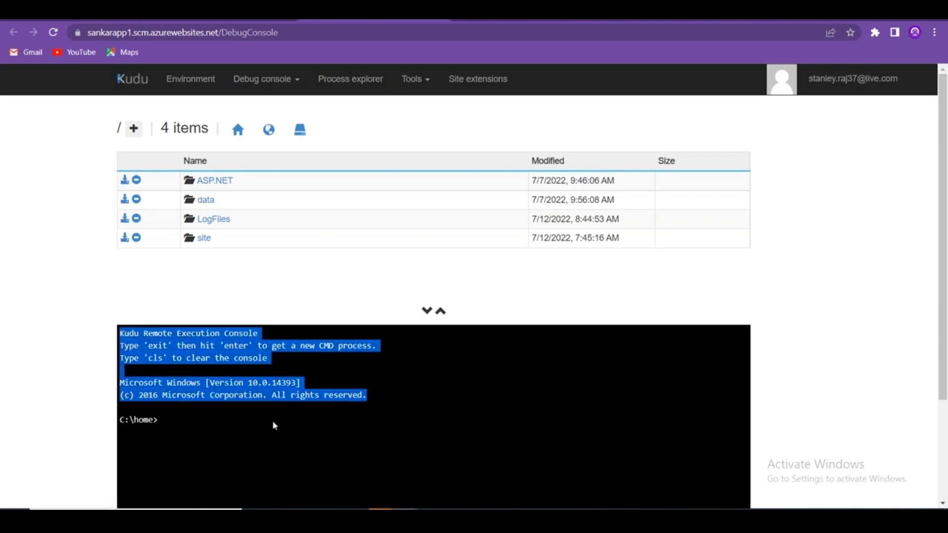
{"action": "scroll", "coordinate": [273, 424], "scroll_direction": "down", "scroll_amount": 3}
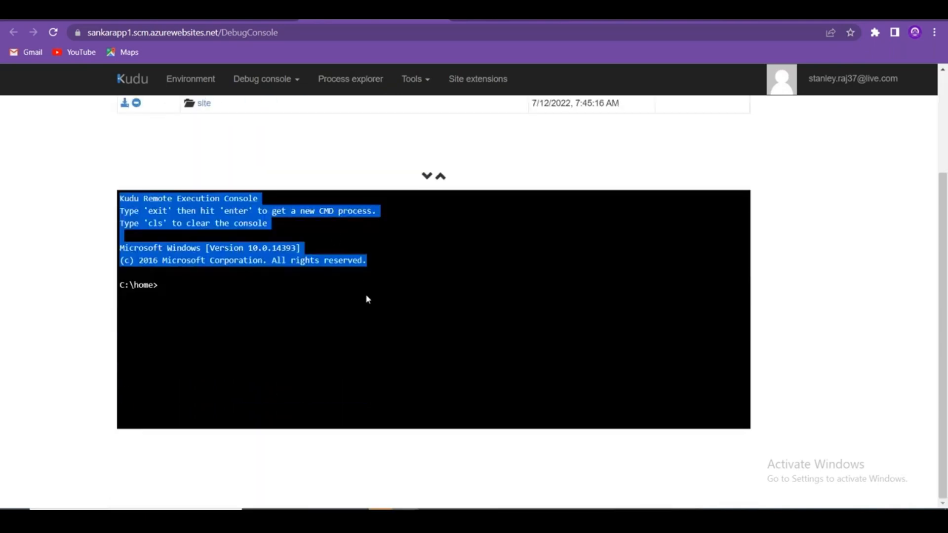
{"action": "scroll", "coordinate": [367, 300], "scroll_direction": "up", "scroll_amount": 3}
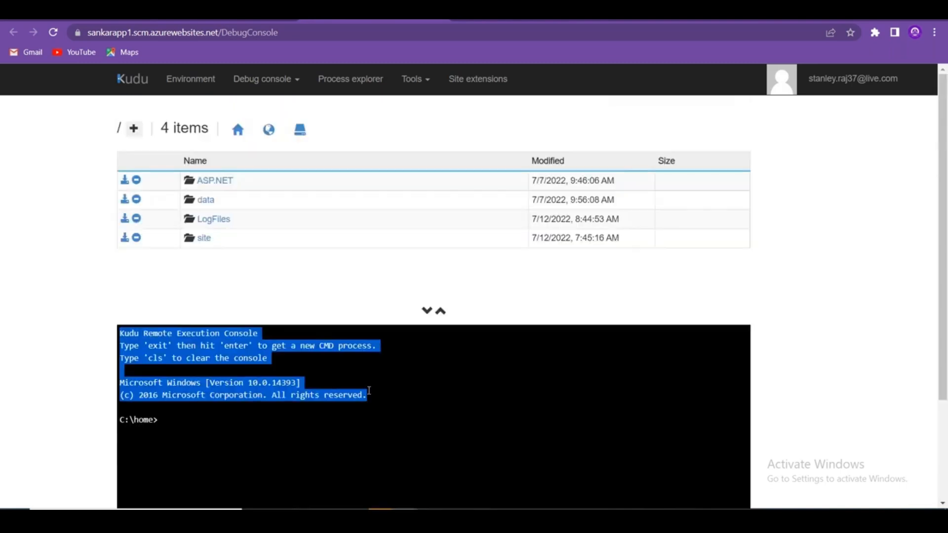
{"action": "left_click", "coordinate": [71, 295]}
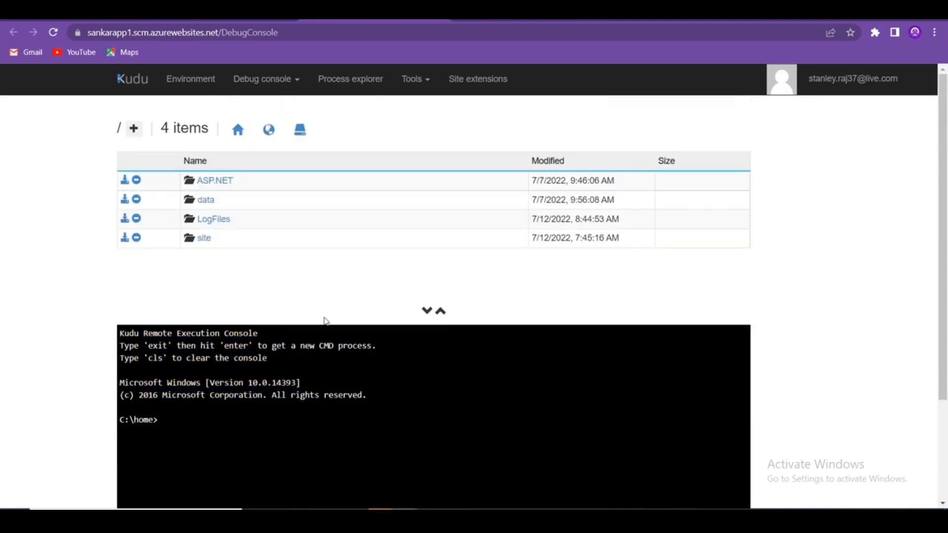
{"action": "left_click_drag", "start_coordinate": [111, 84], "coordinate": [159, 85]}
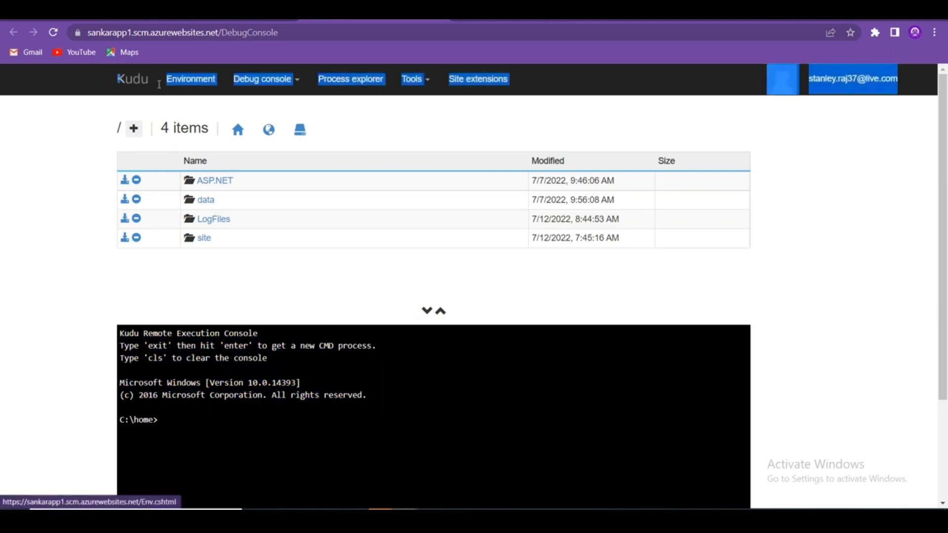
{"action": "left_click", "coordinate": [285, 34]}
{"action": "key", "text": "ctrl+c"}
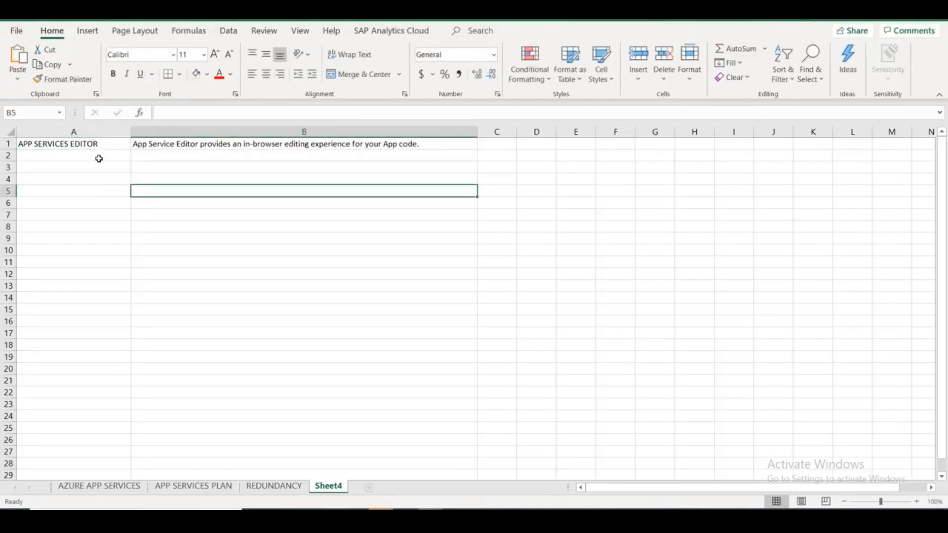
{"action": "left_click", "coordinate": [100, 164]}
Paste the Debug Console address into A3, then enter KUDU in A5 and Command Line Management in B5.
{"action": "key", "text": "ctrl+v"}
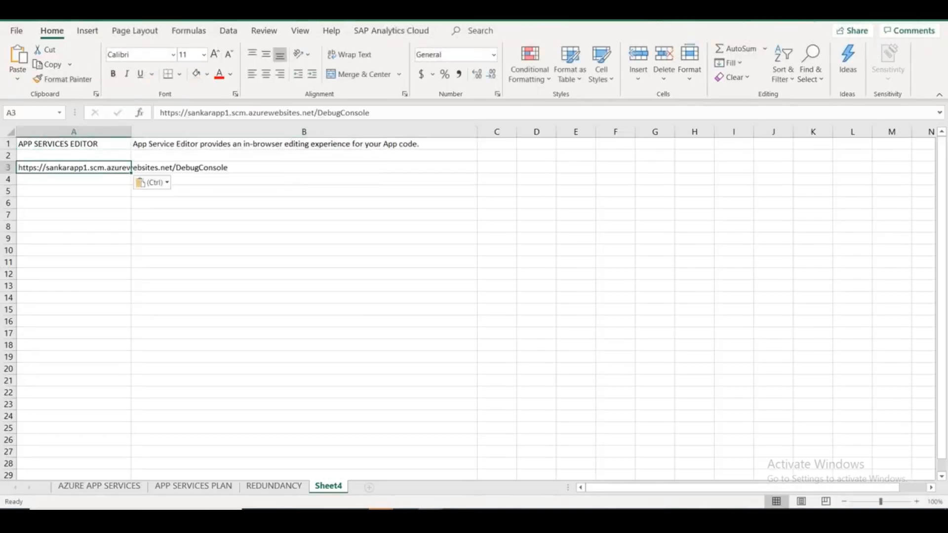
{"action": "left_click", "coordinate": [99, 193]}
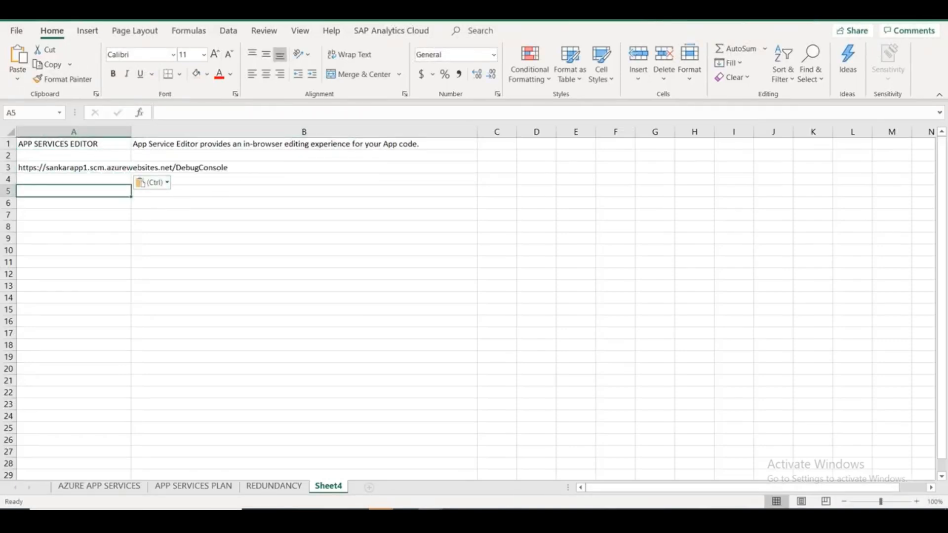
{"action": "type", "text": "KUDU"}
{"action": "key", "text": "Tab"}
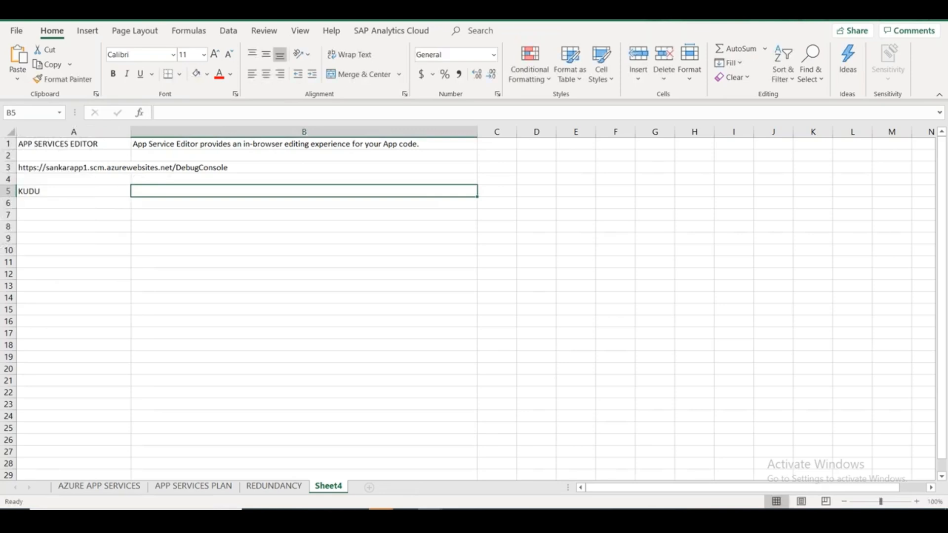
{"action": "type", "text": "Command "}
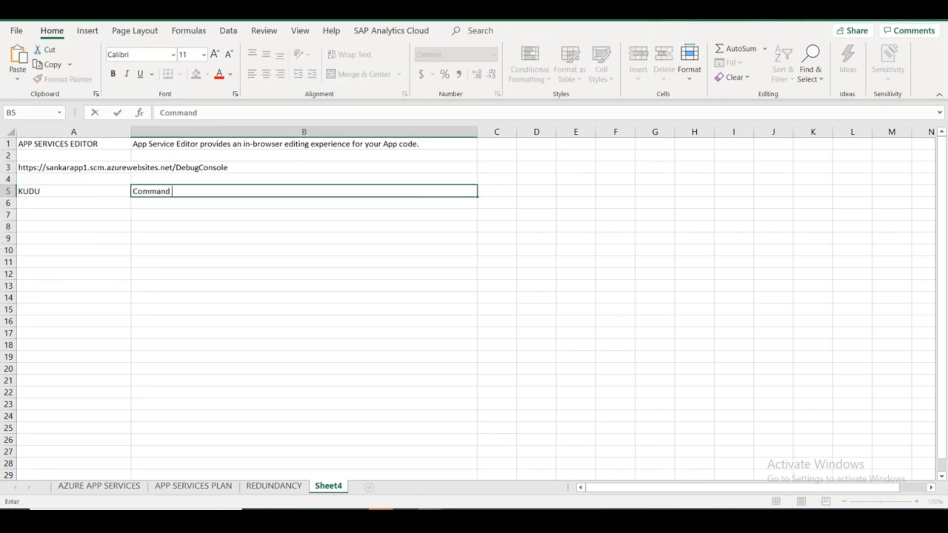
{"action": "type", "text": "LIne Management"}
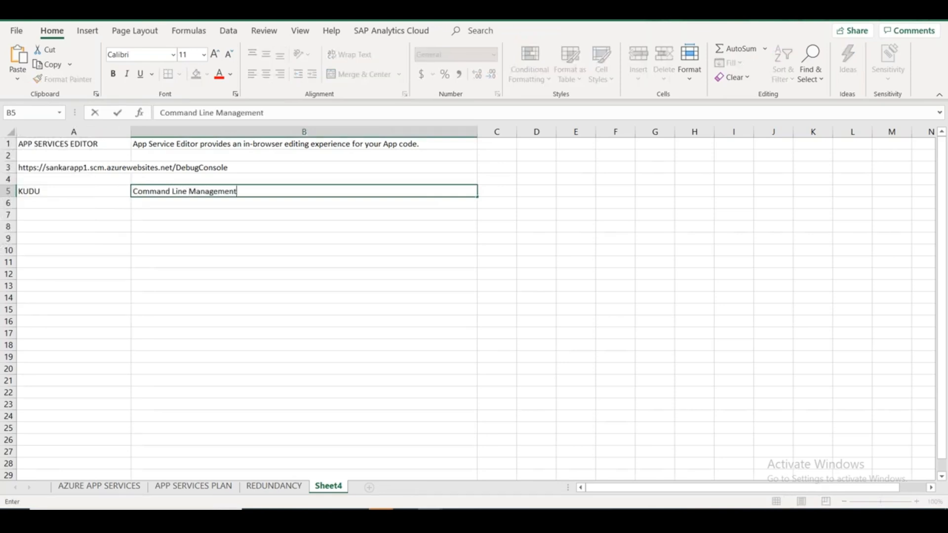
{"action": "key", "text": "BackSpace"}
{"action": "key", "text": "BackSpace"}
{"action": "type", "text": "m"}
{"action": "key", "text": "BackSpace"}
{"action": "key", "text": "BackSpace"}
{"action": "type", "text": "ment"}
{"action": "key", "text": "Return"}
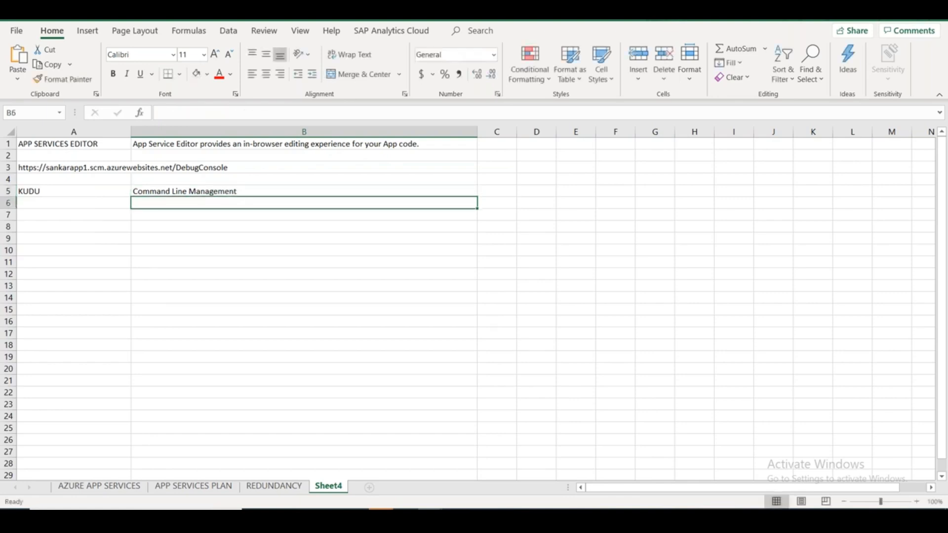
{"action": "type", "text": "Debug"}
{"action": "key", "text": "alt+Tab"}
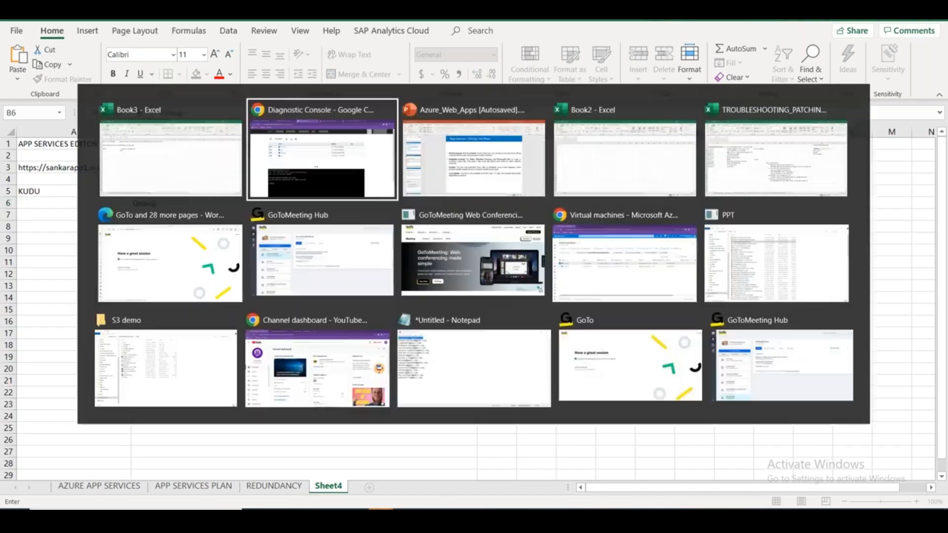
View Kudu's Process Explorer listing w3wp.exe, node.exe and cmd.exe, toggling IIS event collection.
{"action": "left_click", "coordinate": [299, 83]}
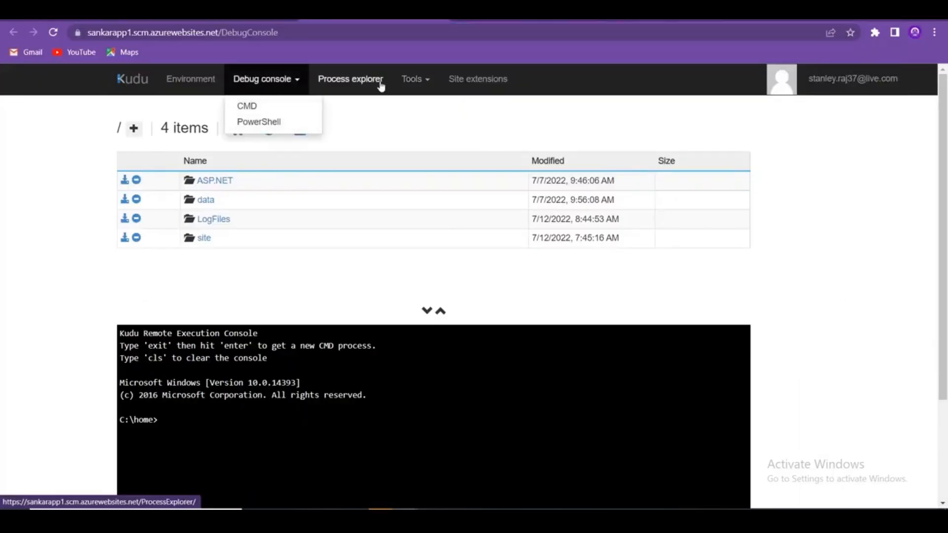
{"action": "left_click", "coordinate": [364, 85]}
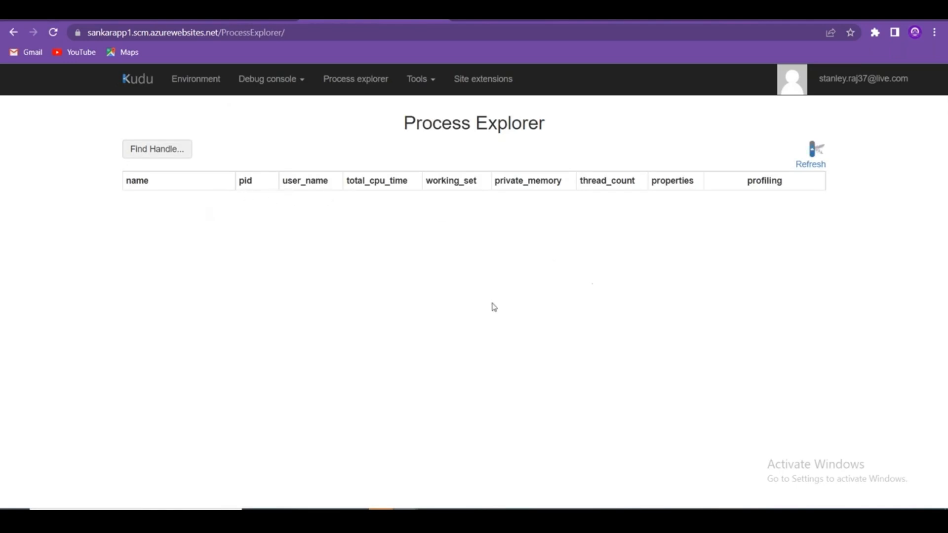
{"action": "left_click", "coordinate": [434, 85]}
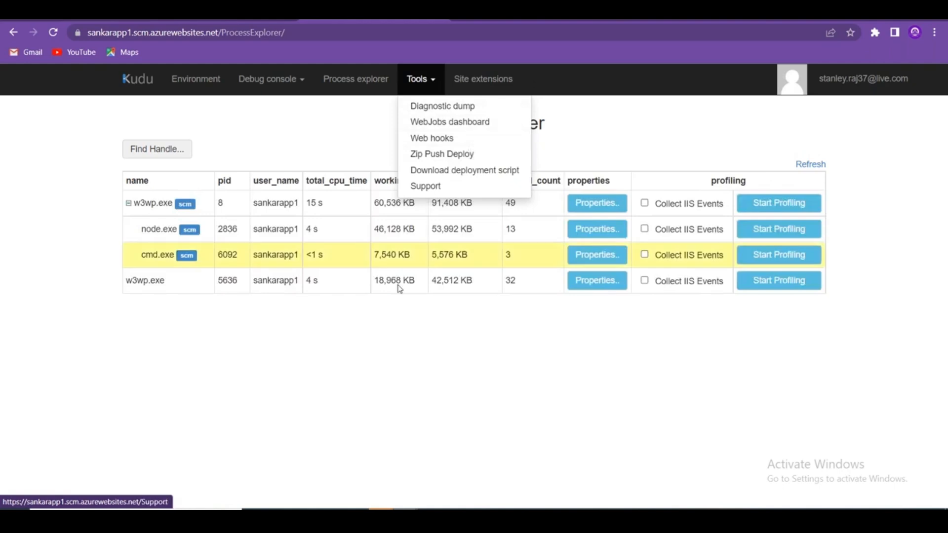
{"action": "left_click", "coordinate": [398, 355]}
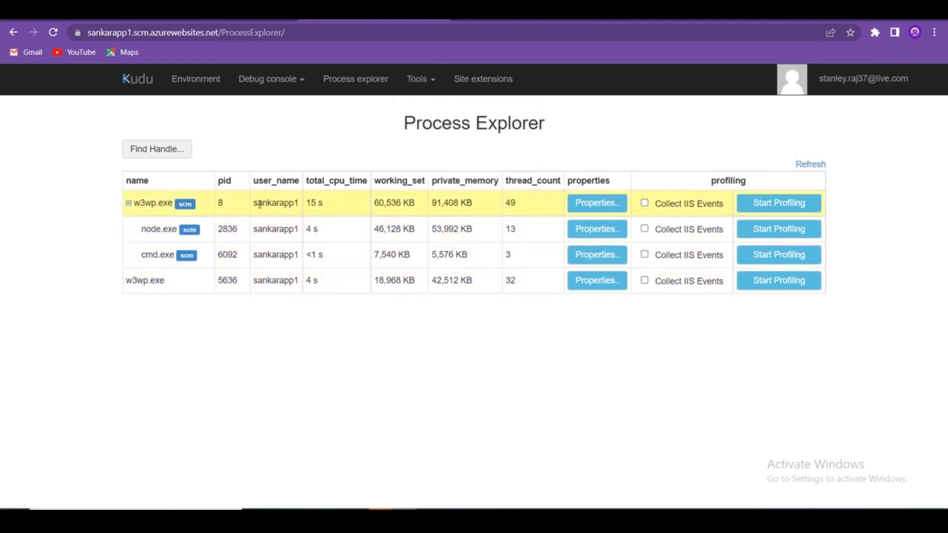
{"action": "left_click_drag", "start_coordinate": [262, 204], "coordinate": [299, 212]}
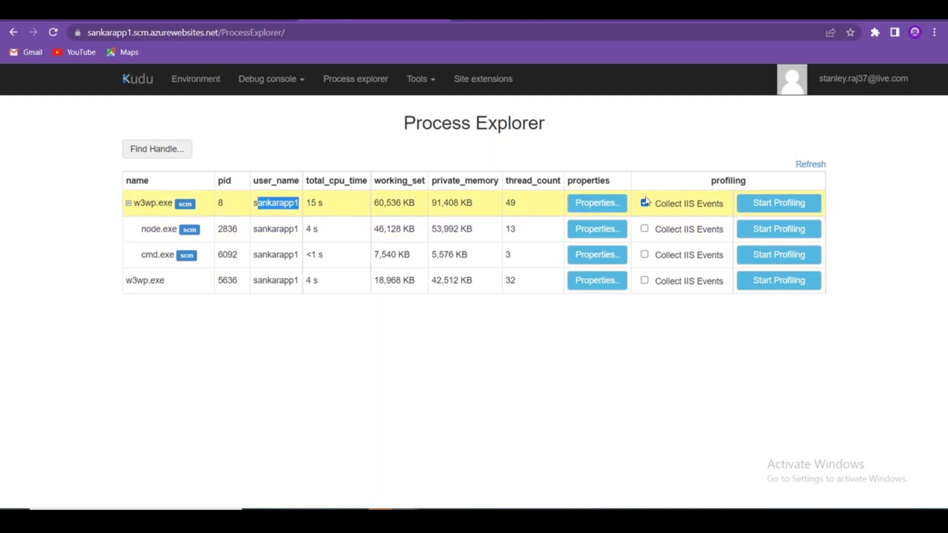
{"action": "left_click", "coordinate": [644, 202]}
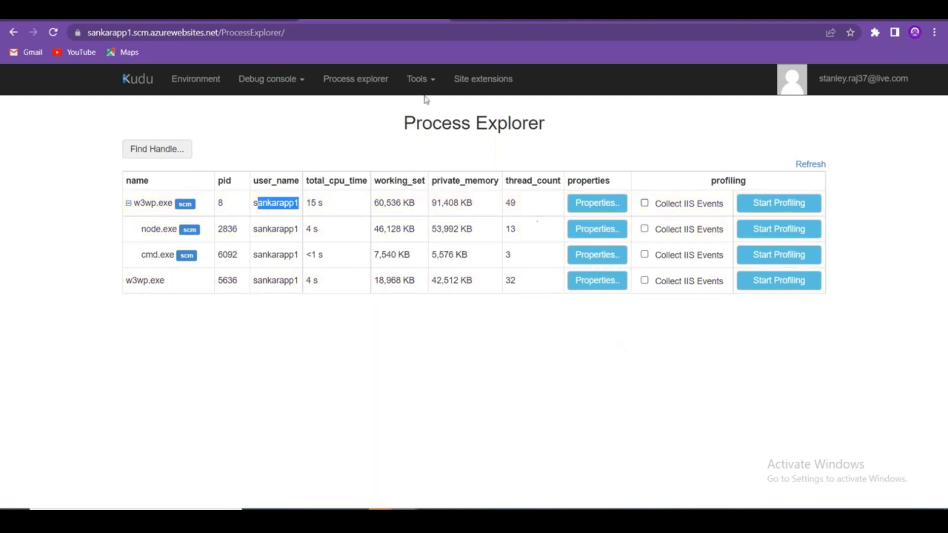
{"action": "left_click", "coordinate": [115, 15]}
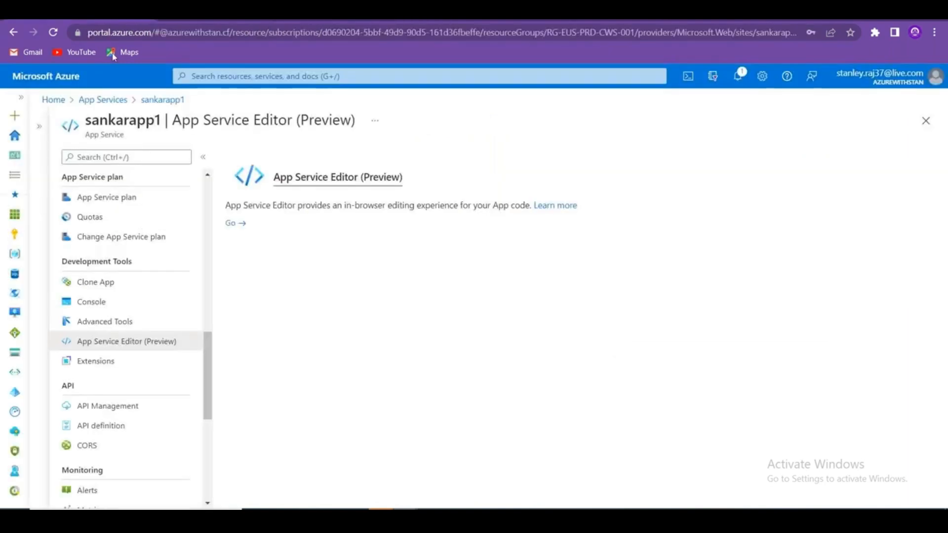
Refresh App Services, check stanwebapp1's App Service logs (application logging Off), then open sankarapp1.
{"action": "left_click", "coordinate": [113, 99]}
{"action": "left_click", "coordinate": [212, 157]}
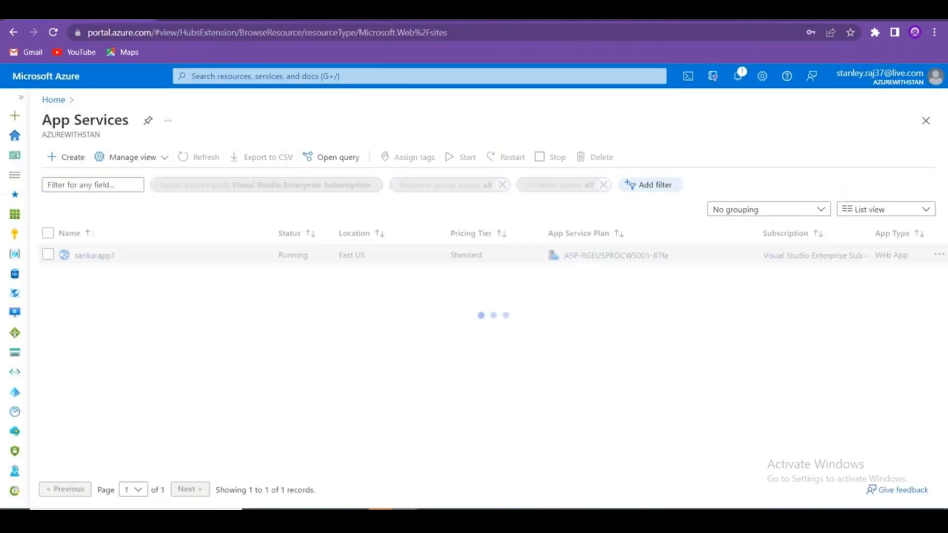
{"action": "left_click", "coordinate": [97, 275]}
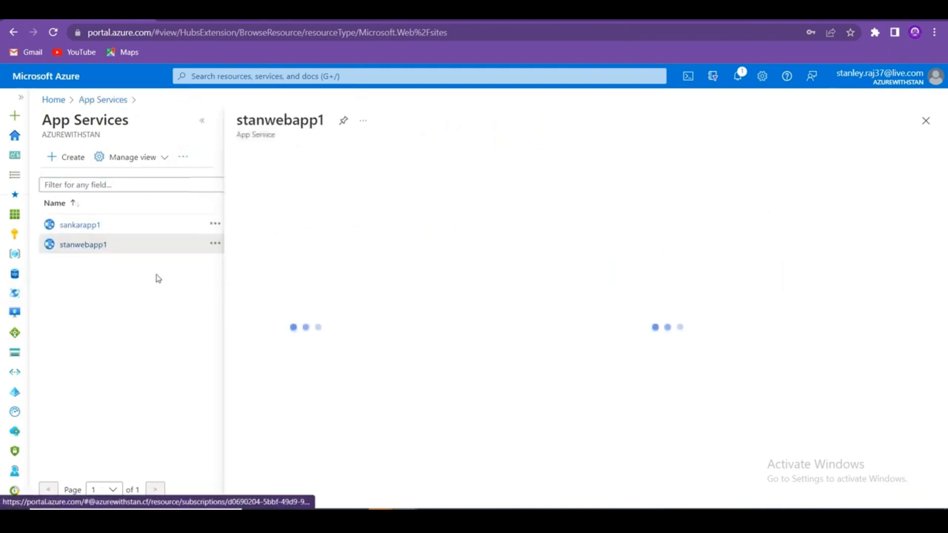
{"action": "left_click_drag", "start_coordinate": [386, 217], "coordinate": [378, 412]}
{"action": "left_click", "coordinate": [306, 368]}
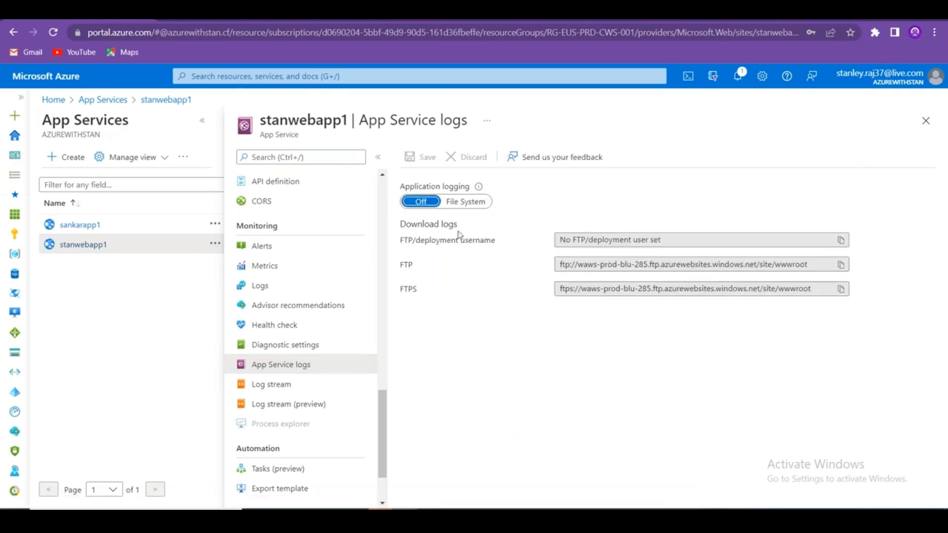
{"action": "left_click", "coordinate": [79, 226]}
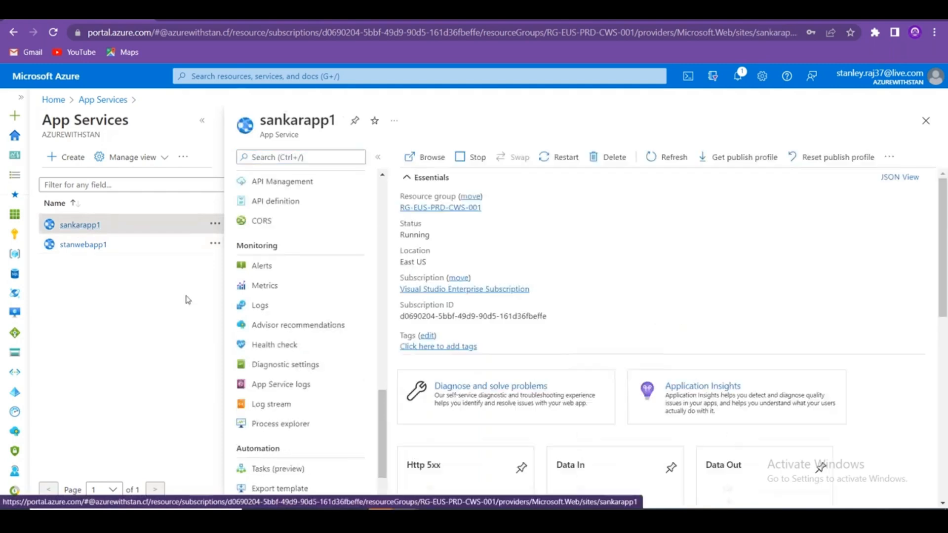
{"action": "left_click", "coordinate": [311, 385]}
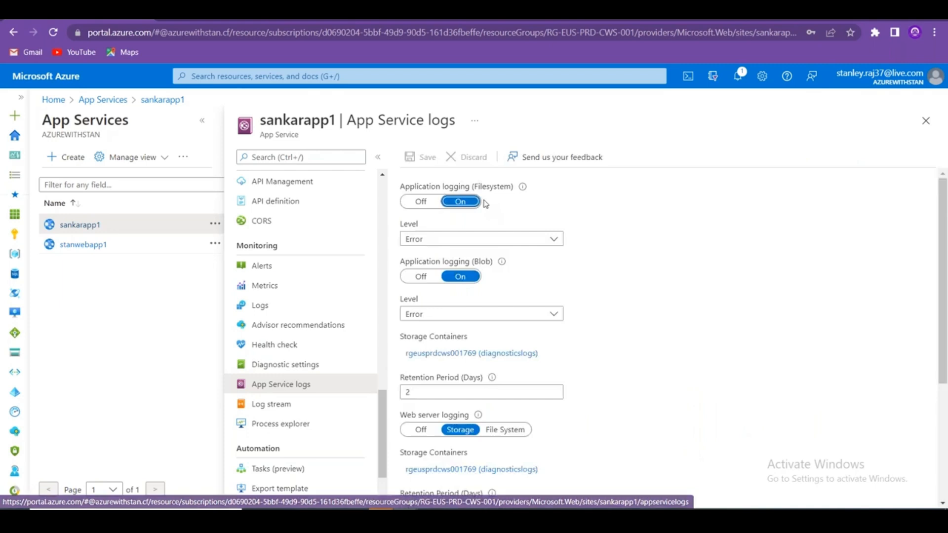
{"action": "scroll", "coordinate": [655, 361], "scroll_direction": "down", "scroll_amount": 5}
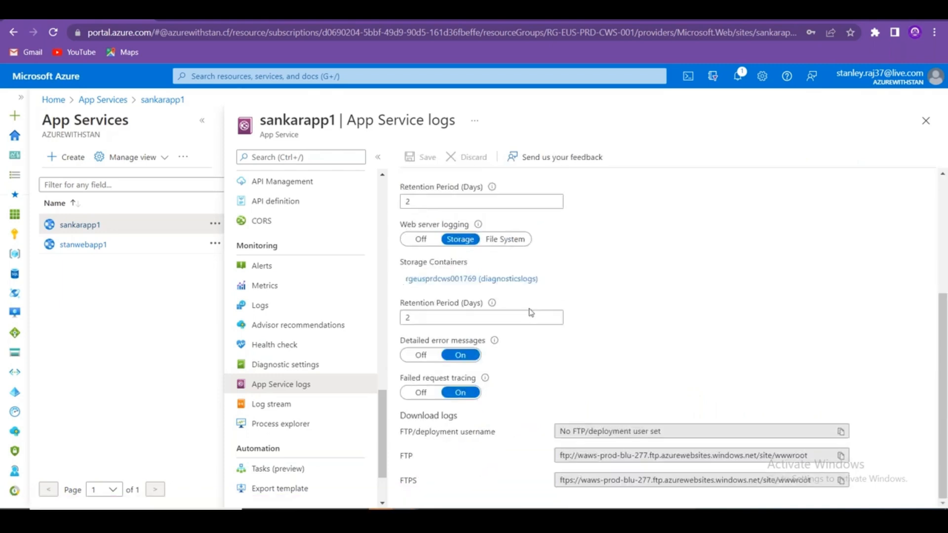
{"action": "scroll", "coordinate": [655, 360], "scroll_direction": "up", "scroll_amount": 5}
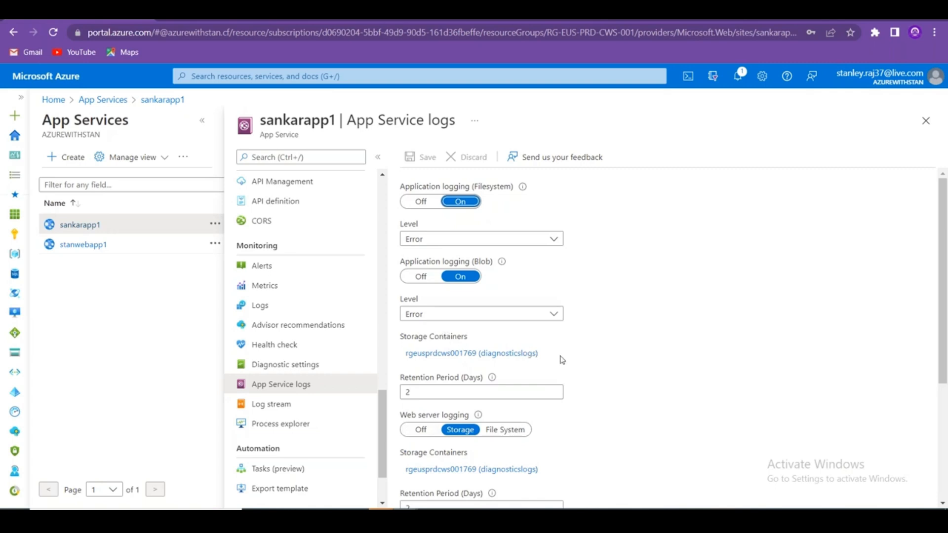
{"action": "left_click_drag", "start_coordinate": [562, 360], "coordinate": [409, 363]}
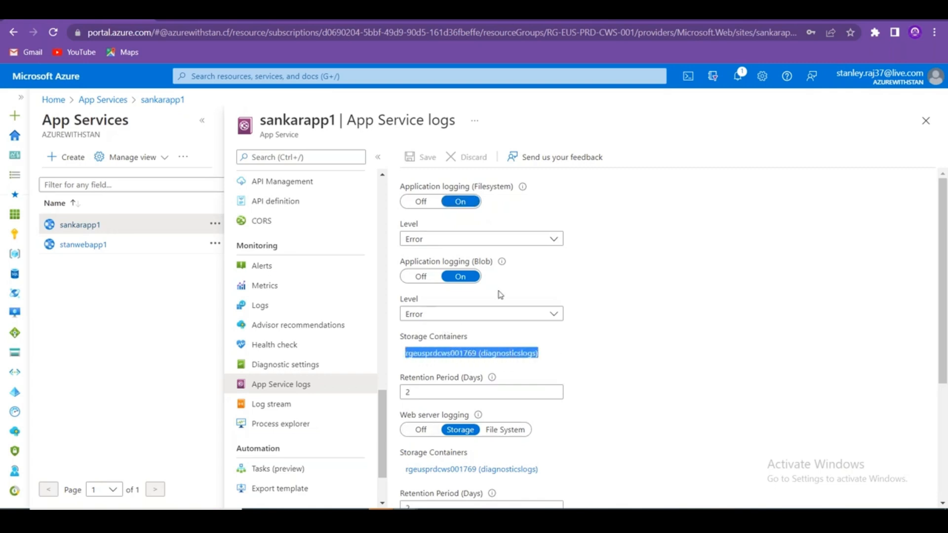
{"action": "left_click_drag", "start_coordinate": [549, 468], "coordinate": [396, 471]}
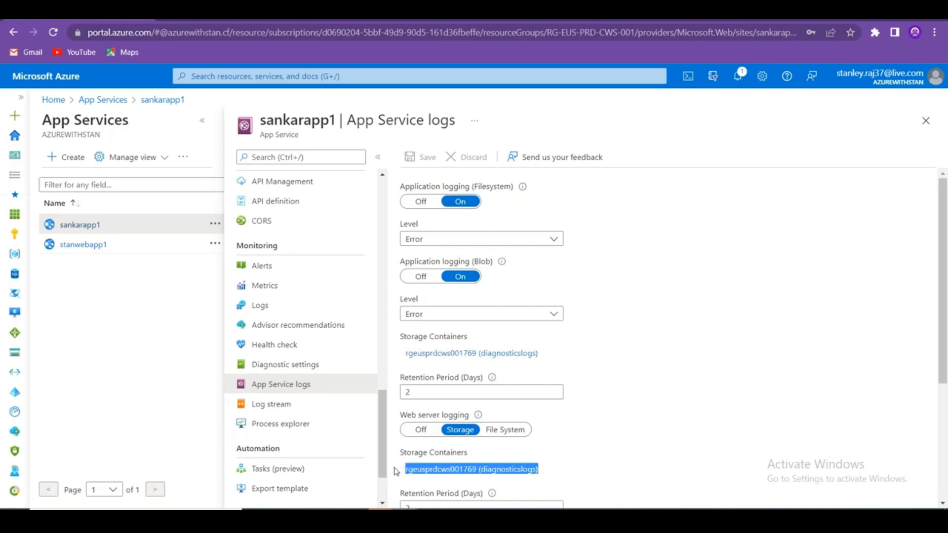
{"action": "scroll", "coordinate": [620, 327], "scroll_direction": "down", "scroll_amount": 4}
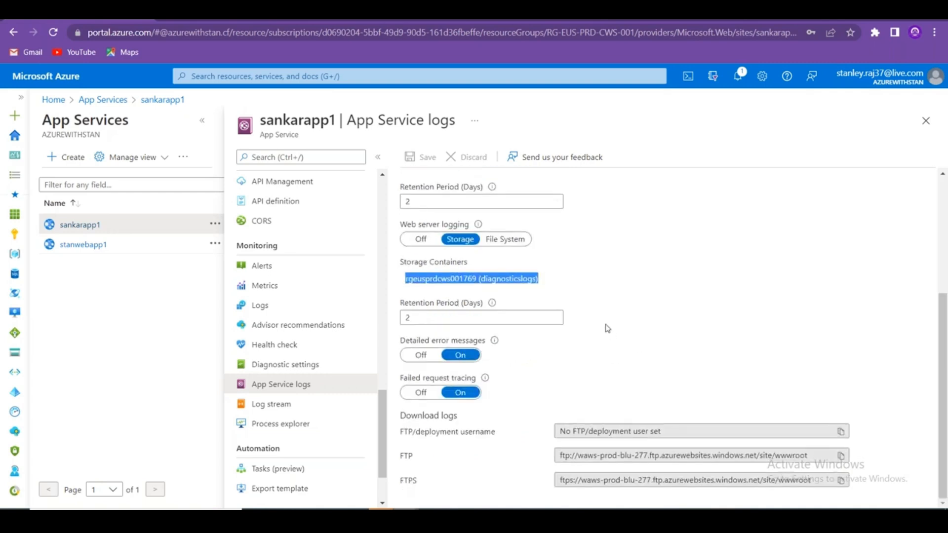
{"action": "scroll", "coordinate": [607, 328], "scroll_direction": "up", "scroll_amount": 4}
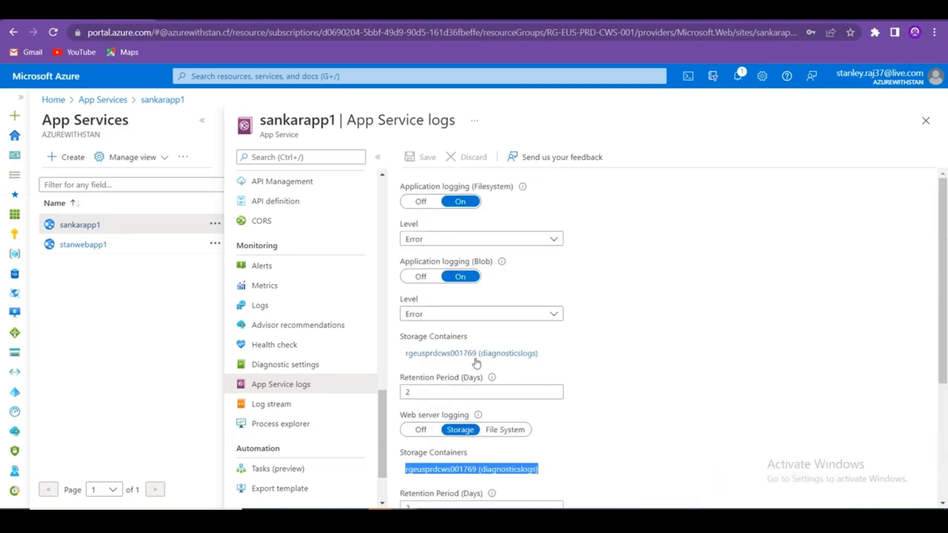
{"action": "left_click_drag", "start_coordinate": [400, 416], "coordinate": [469, 419]}
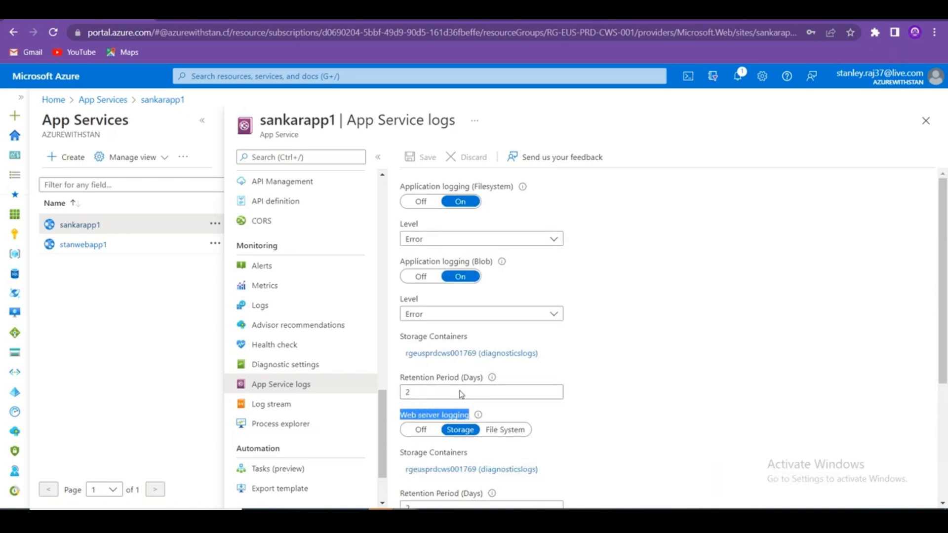
{"action": "left_click_drag", "start_coordinate": [407, 260], "coordinate": [484, 261]}
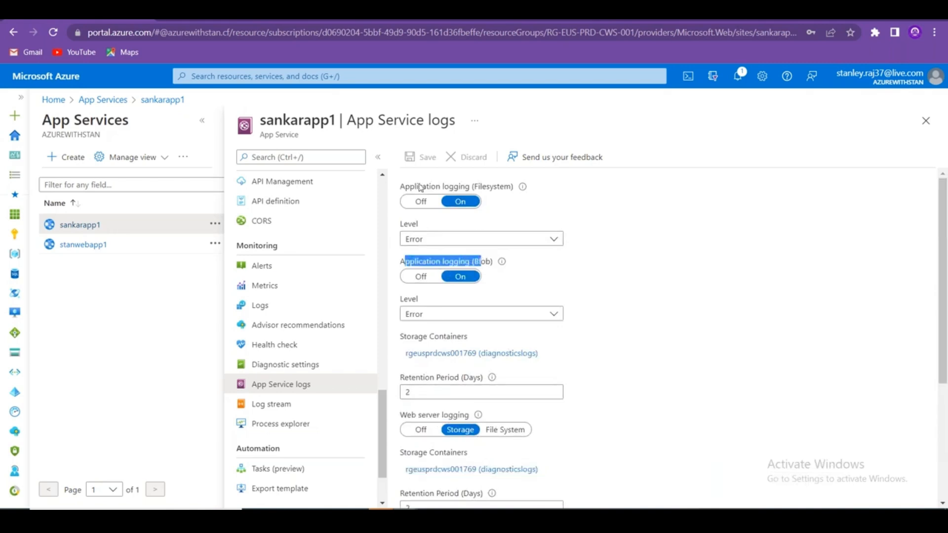
{"action": "scroll", "coordinate": [603, 281], "scroll_direction": "down", "scroll_amount": 4}
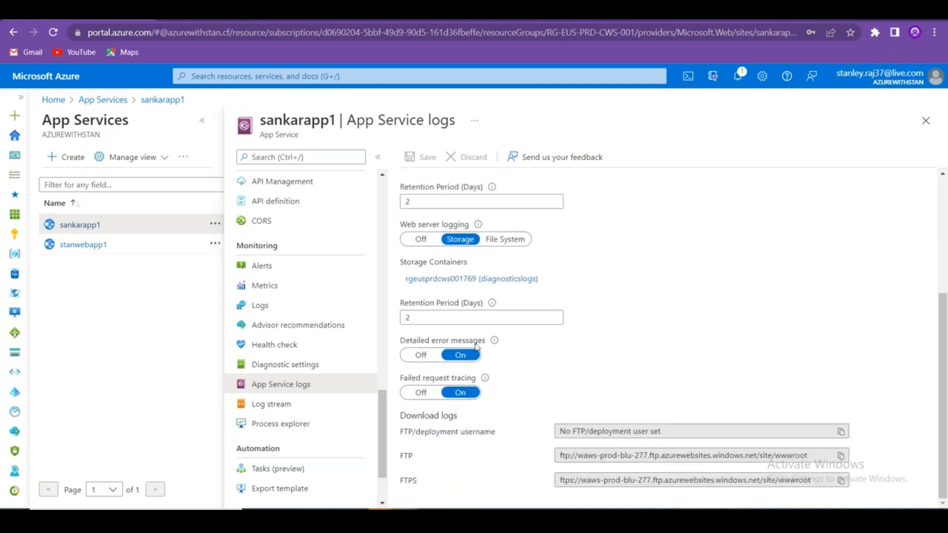
{"action": "left_click_drag", "start_coordinate": [400, 342], "coordinate": [479, 343]}
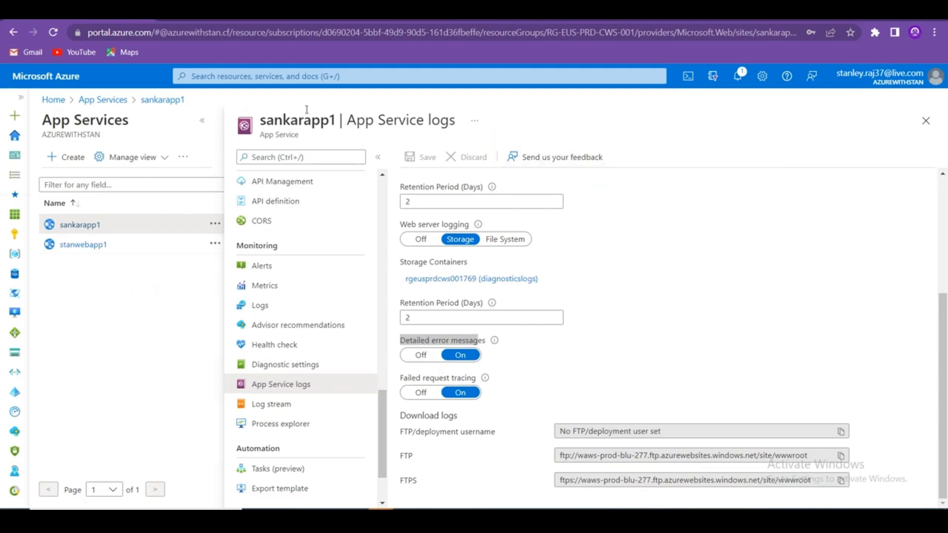
Open Chrome's Developer Tools via More tools on the STAN WEB APP 1 page.
{"action": "left_click", "coordinate": [933, 33]}
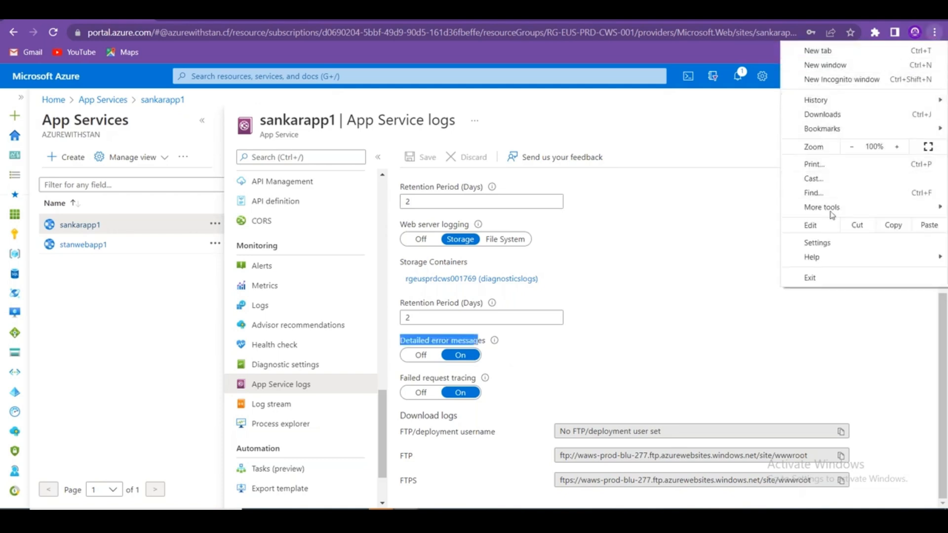
{"action": "mouse_move", "coordinate": [829, 208]}
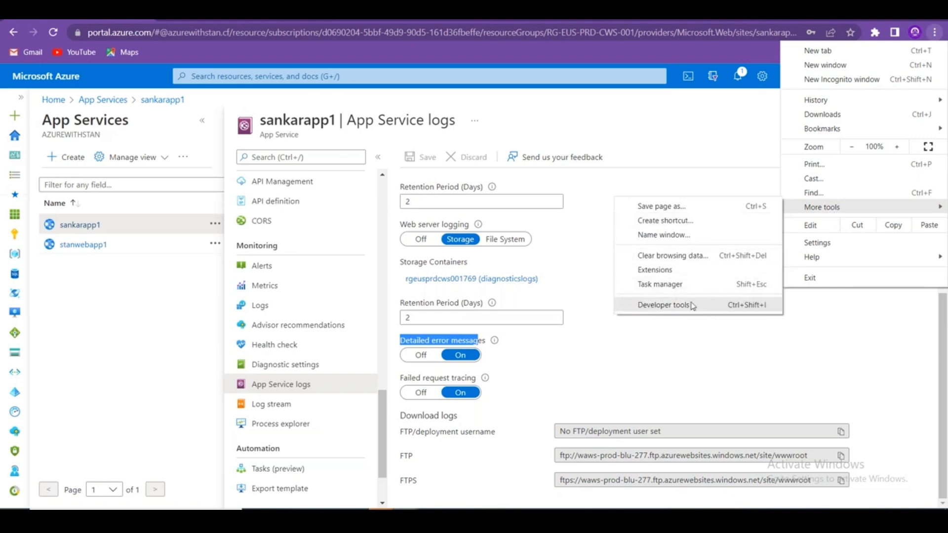
{"action": "left_click", "coordinate": [733, 142]}
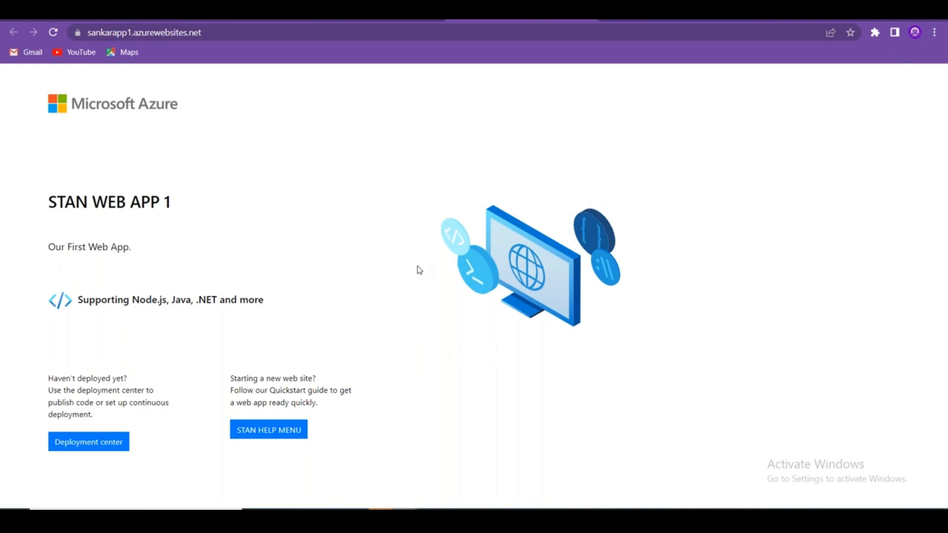
{"action": "left_click", "coordinate": [935, 32]}
{"action": "mouse_move", "coordinate": [845, 210]}
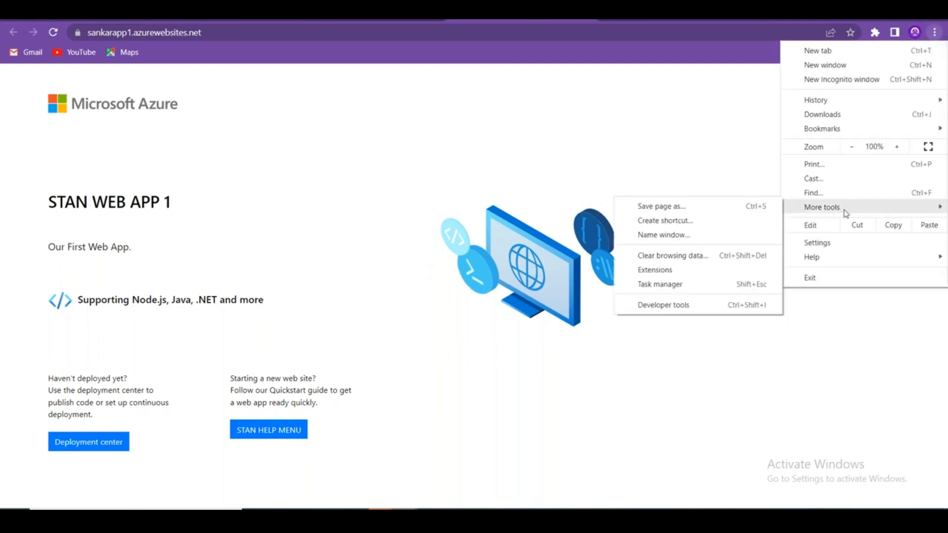
{"action": "left_click", "coordinate": [679, 308]}
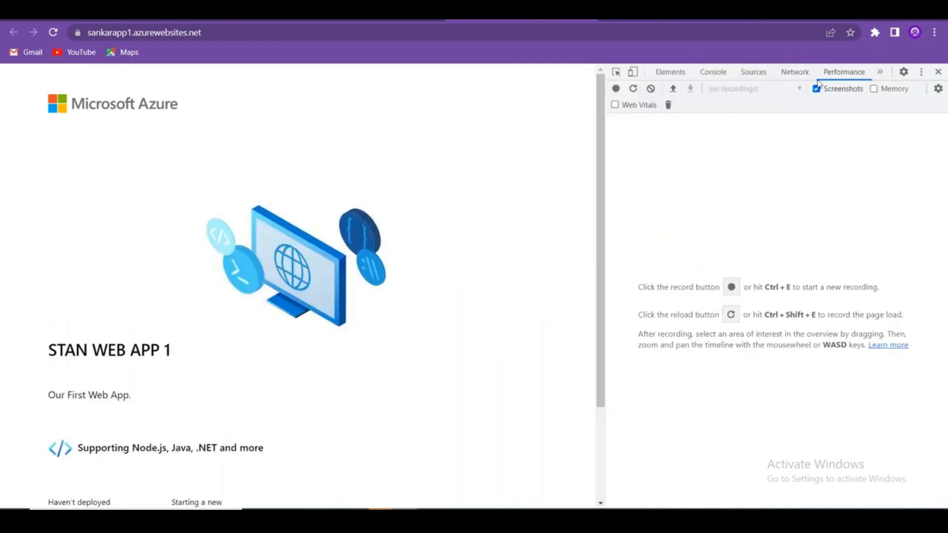
Tour the Network panel with recording stopped, then Performance, Sources and Console, then close DevTools.
{"action": "left_click", "coordinate": [794, 72]}
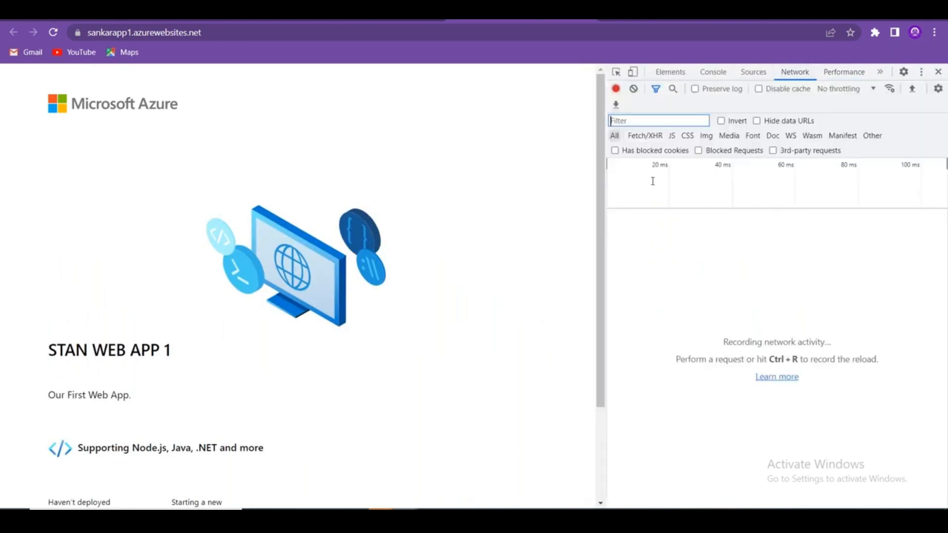
{"action": "left_click", "coordinate": [616, 89]}
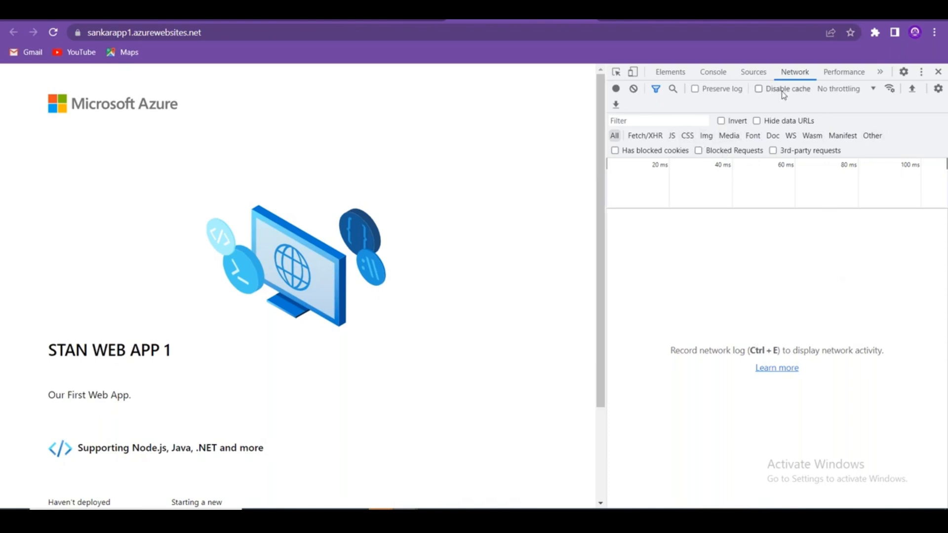
{"action": "left_click", "coordinate": [845, 73]}
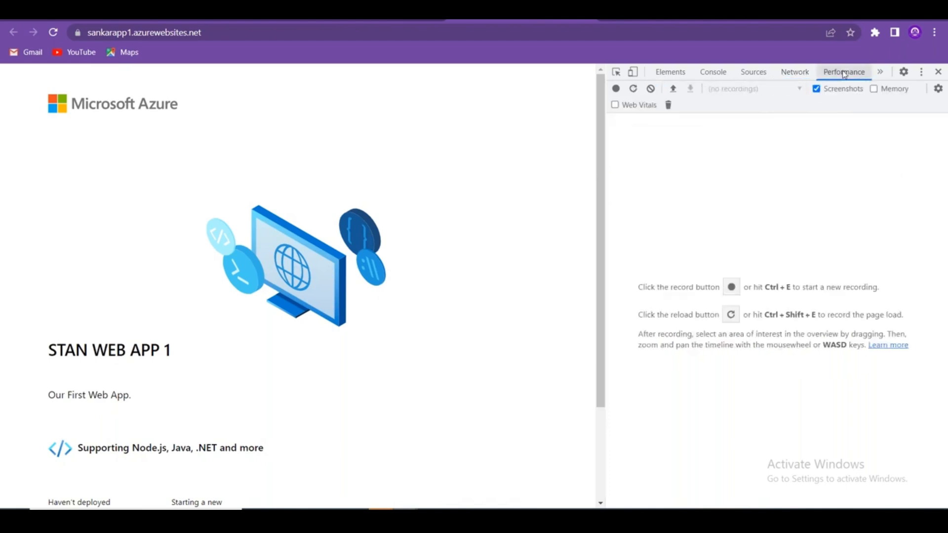
{"action": "left_click", "coordinate": [880, 71]}
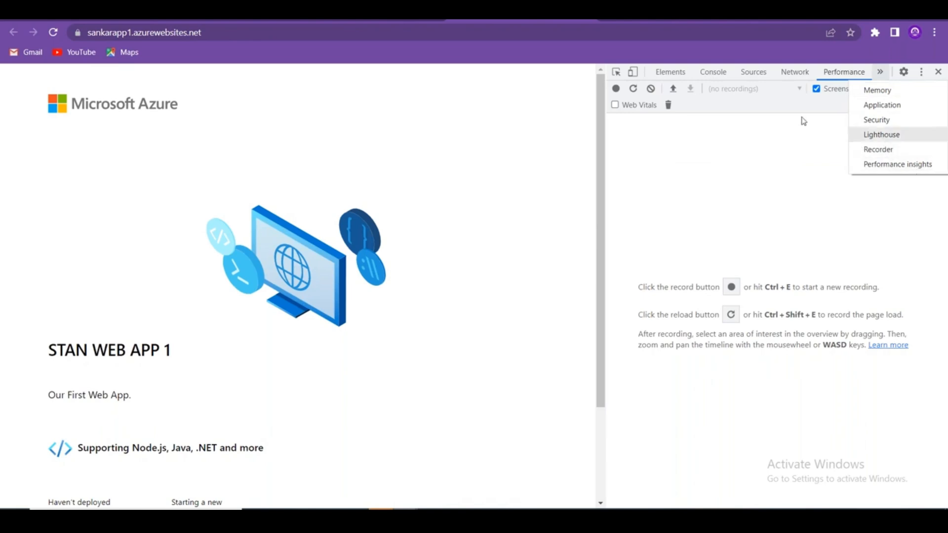
{"action": "left_click", "coordinate": [753, 72]}
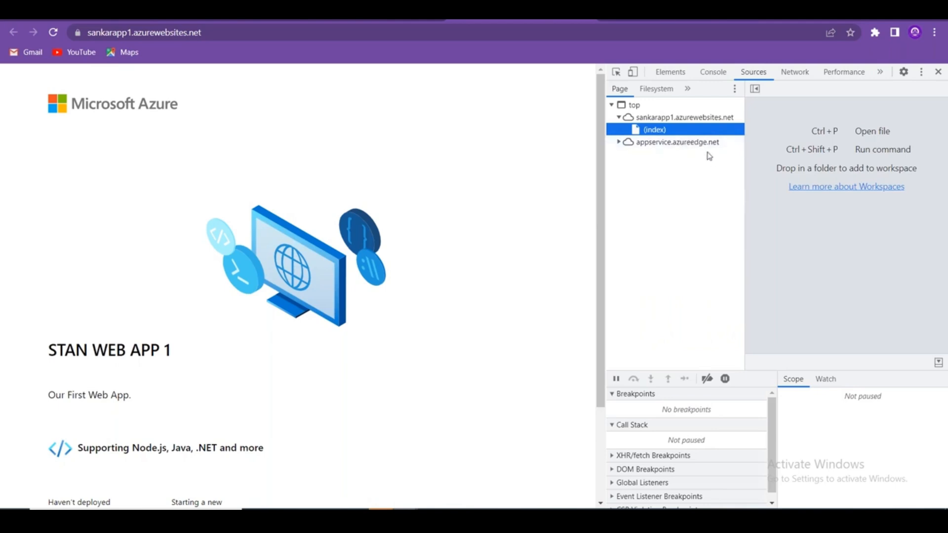
{"action": "left_click", "coordinate": [713, 72]}
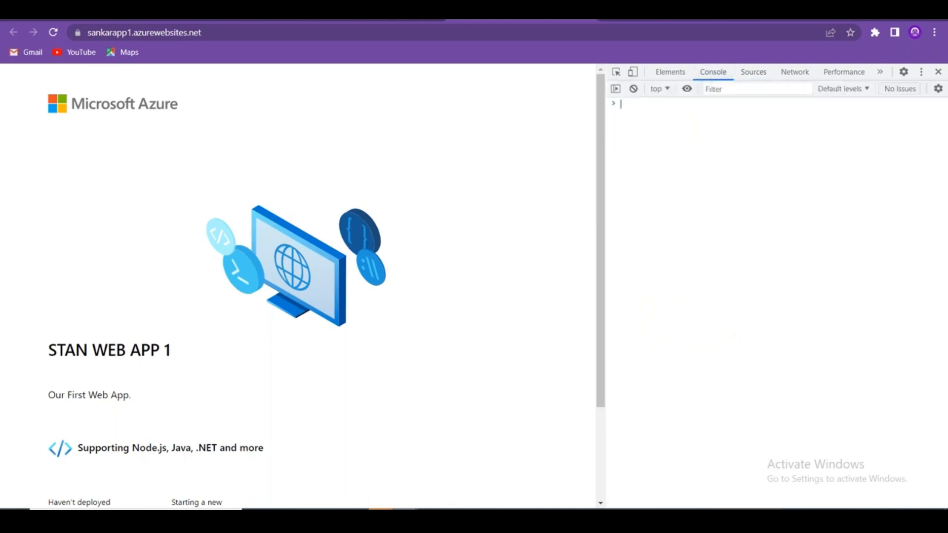
{"action": "left_click", "coordinate": [938, 72]}
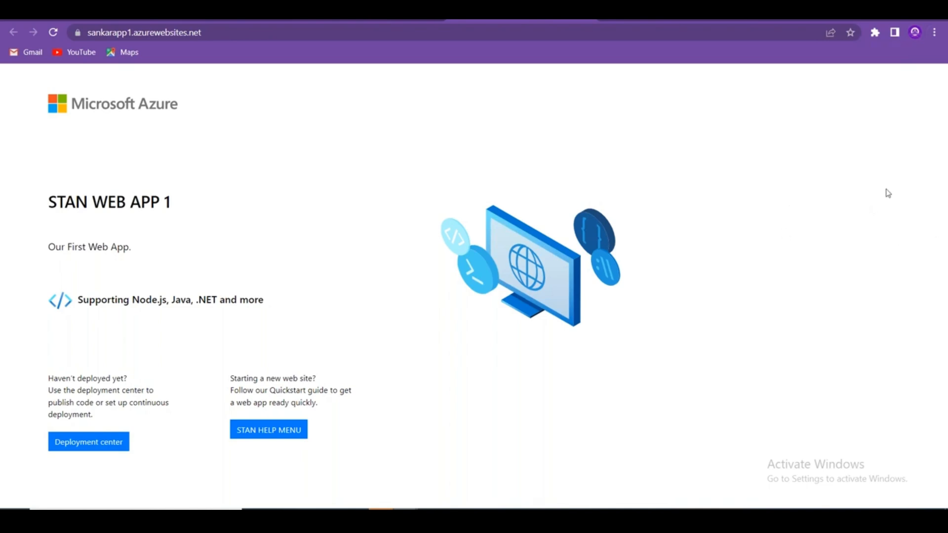
Reopen Chrome's Developer Tools through More tools.
{"action": "left_click", "coordinate": [934, 32]}
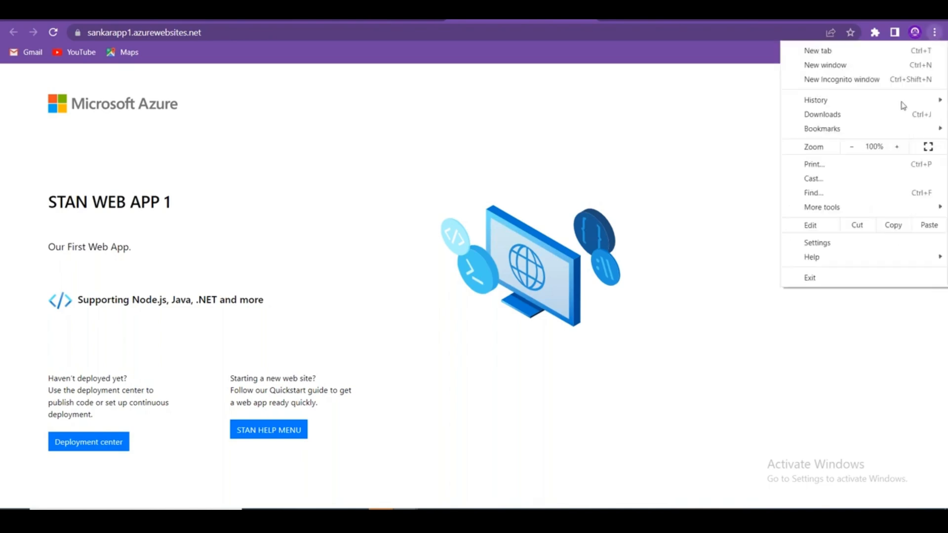
{"action": "mouse_move", "coordinate": [891, 133]}
{"action": "mouse_move", "coordinate": [865, 210]}
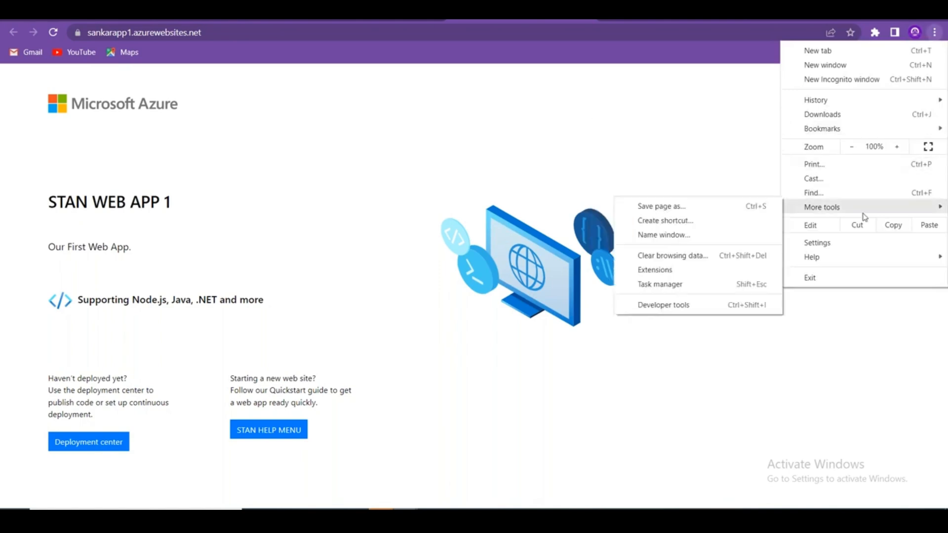
{"action": "left_click", "coordinate": [681, 307]}
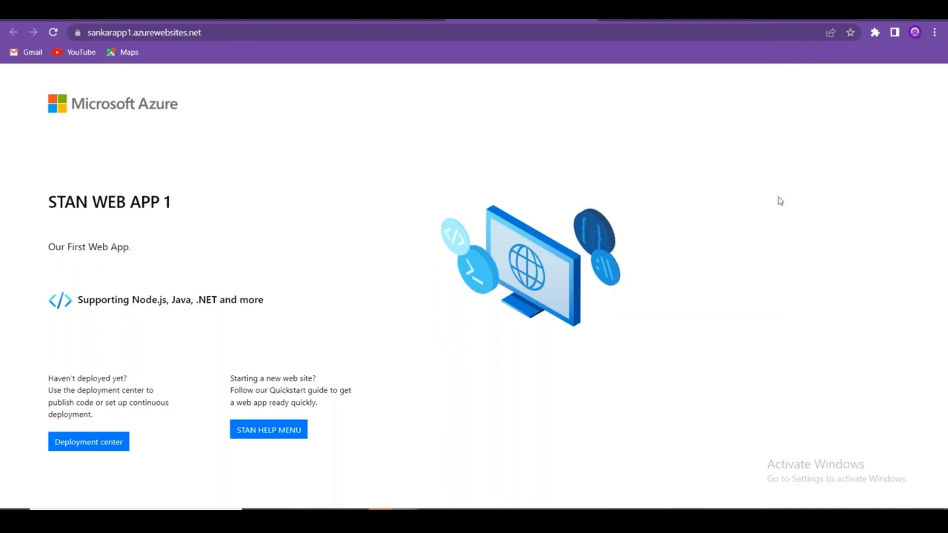
Start a Performance profile recording of the page, then return to the Kudu Process Explorer tab.
{"action": "left_click", "coordinate": [790, 74]}
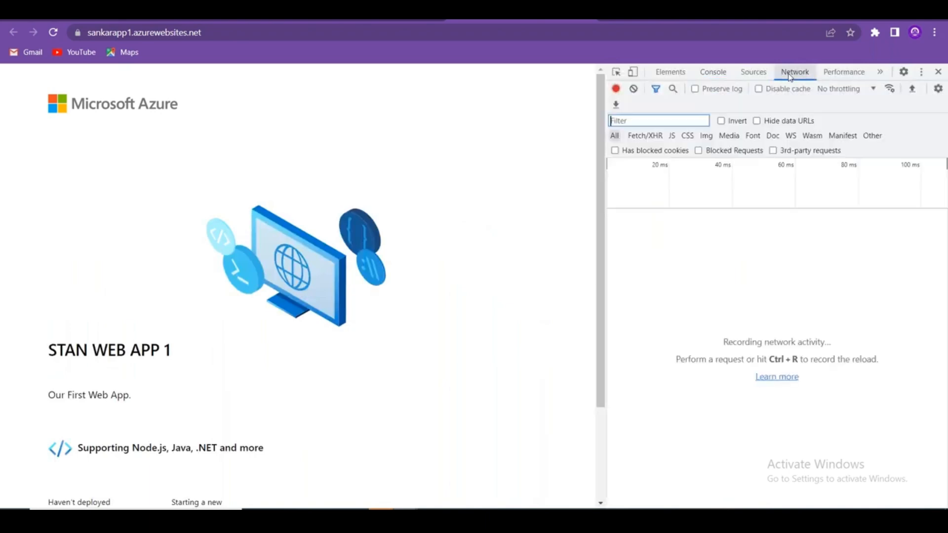
{"action": "left_click", "coordinate": [918, 136]}
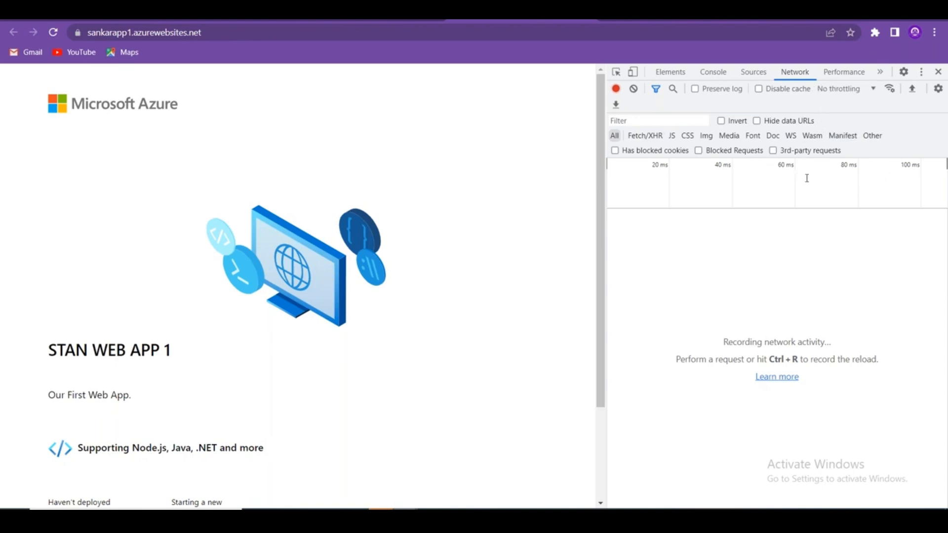
{"action": "left_click", "coordinate": [847, 70]}
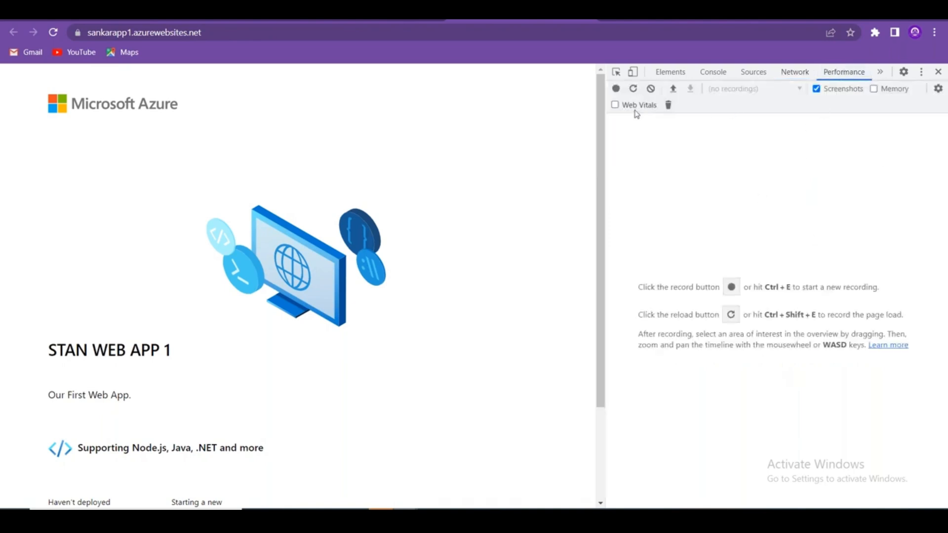
{"action": "left_click", "coordinate": [616, 88]}
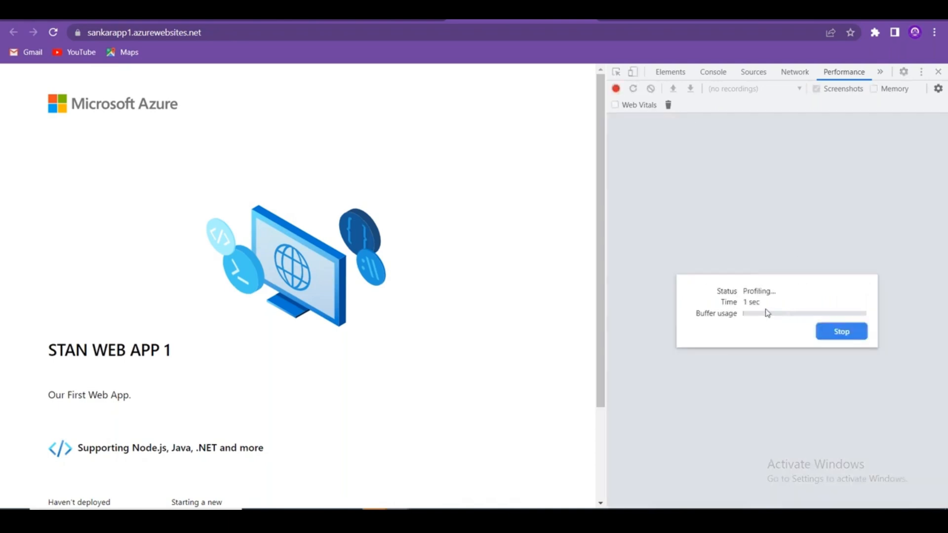
{"action": "left_click", "coordinate": [379, 22]}
Highlight the Process Explorer profiling column and glance at the browser menu and Kudu Tools list.
{"action": "left_click_drag", "start_coordinate": [753, 182], "coordinate": [707, 182]}
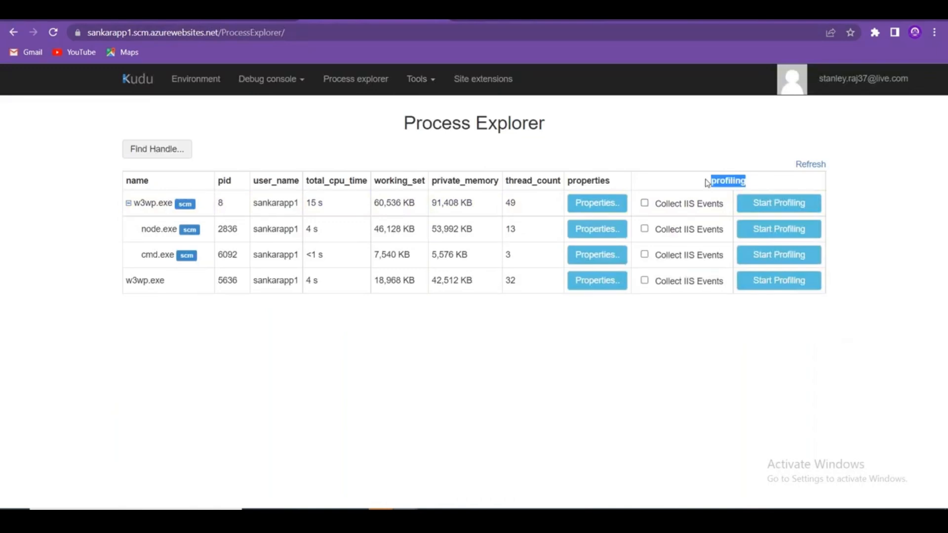
{"action": "left_click", "coordinate": [938, 33]}
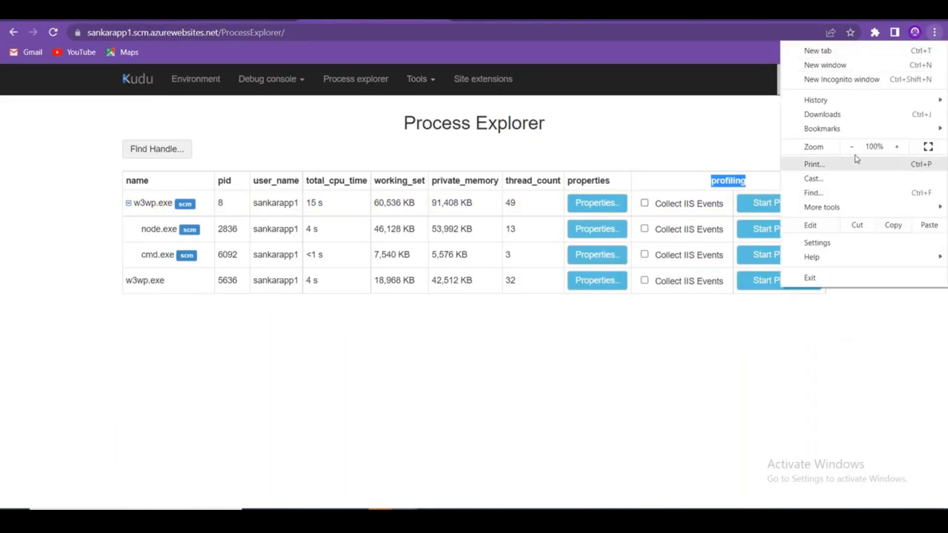
{"action": "left_click", "coordinate": [597, 373]}
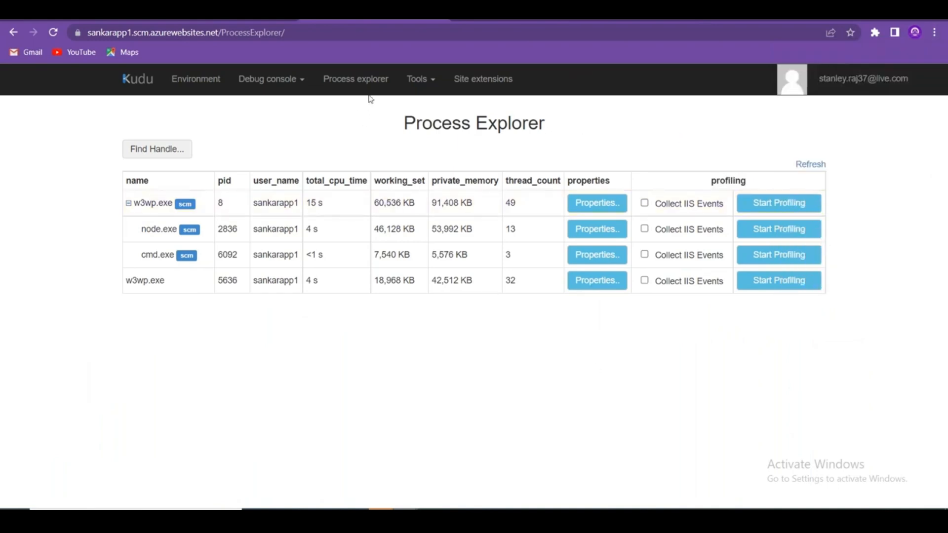
{"action": "left_click", "coordinate": [434, 82]}
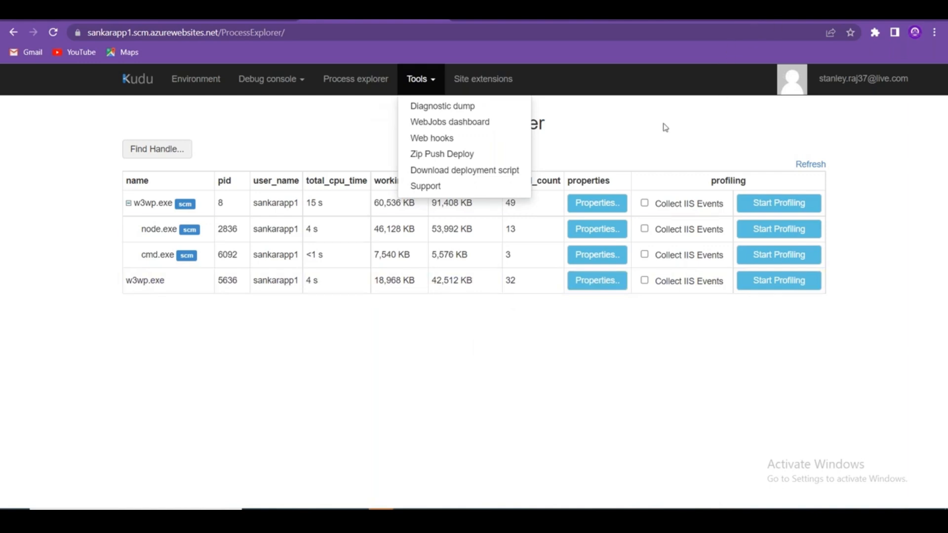
{"action": "left_click", "coordinate": [622, 372]}
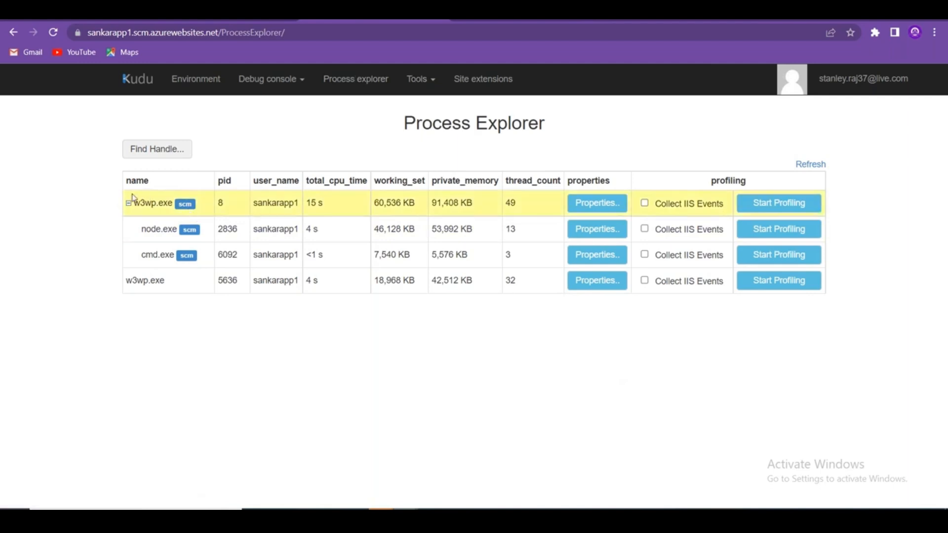
Highlight the first w3wp.exe row and its Collect IIS Events option, then browse the Debug console and Tools menus.
{"action": "left_click_drag", "start_coordinate": [135, 204], "coordinate": [171, 212]}
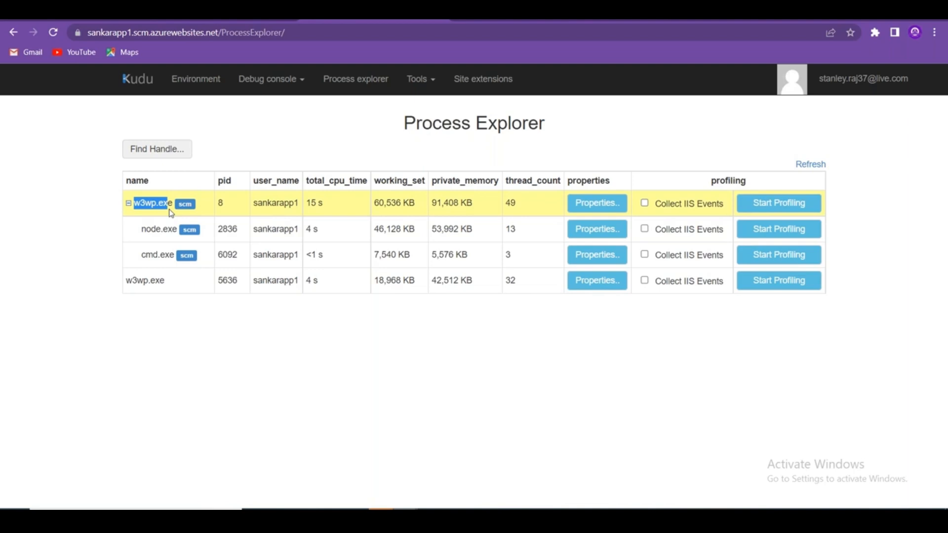
{"action": "left_click_drag", "start_coordinate": [682, 200], "coordinate": [718, 202]}
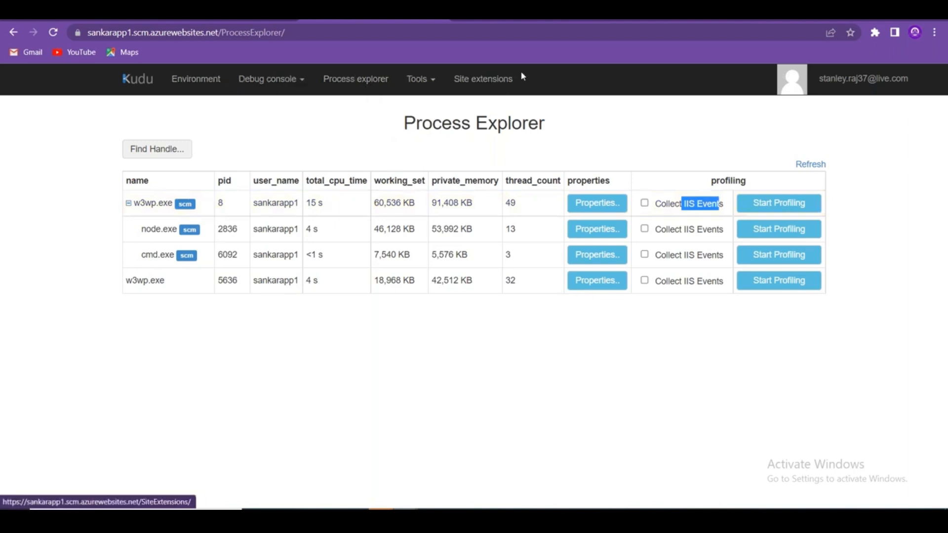
{"action": "left_click", "coordinate": [302, 79]}
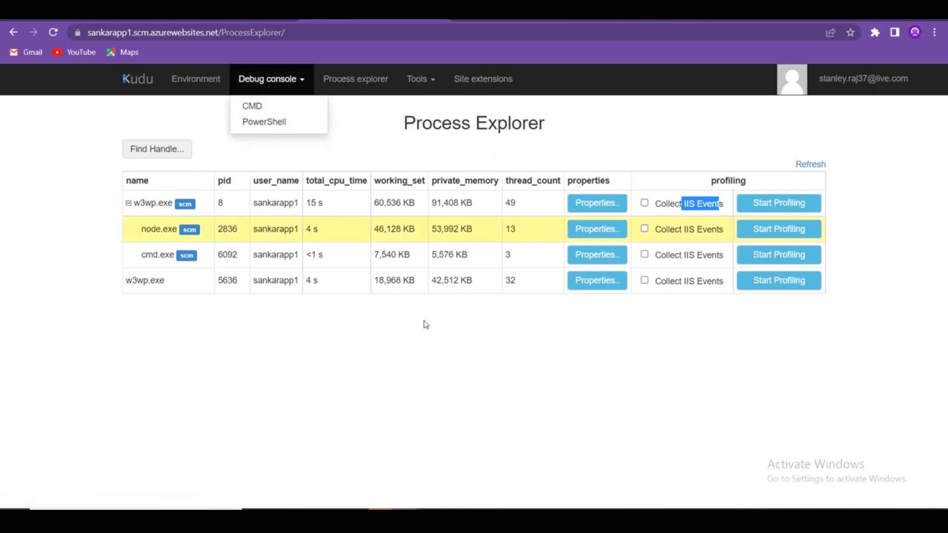
{"action": "left_click", "coordinate": [406, 391]}
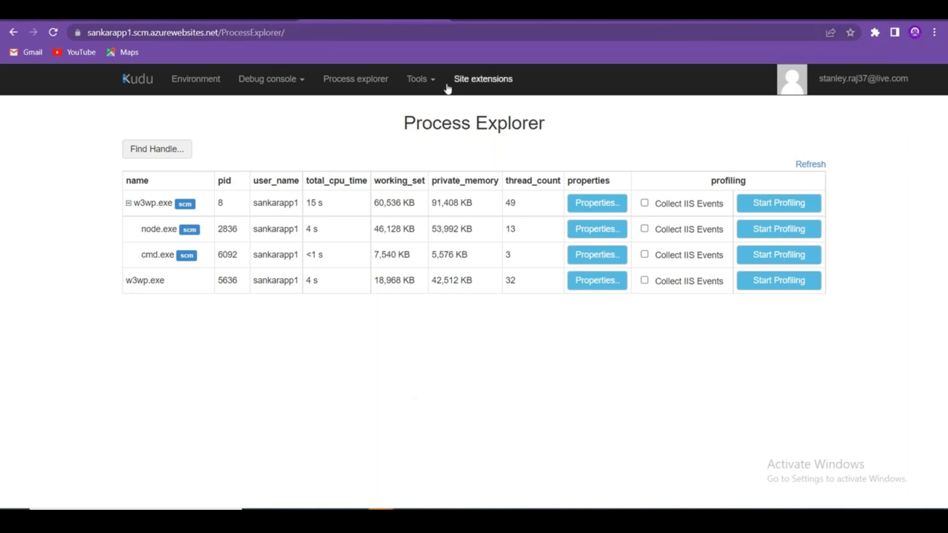
{"action": "left_click", "coordinate": [430, 81]}
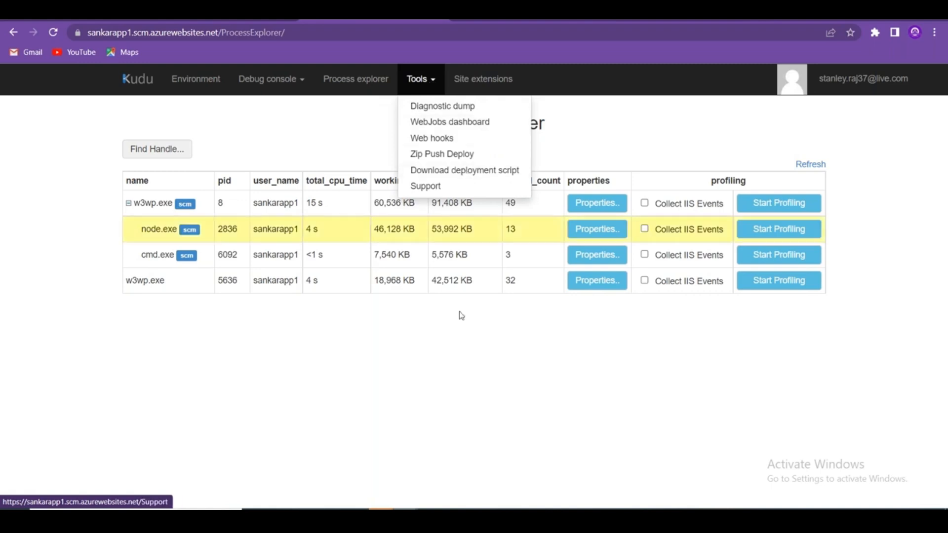
{"action": "left_click", "coordinate": [472, 383]}
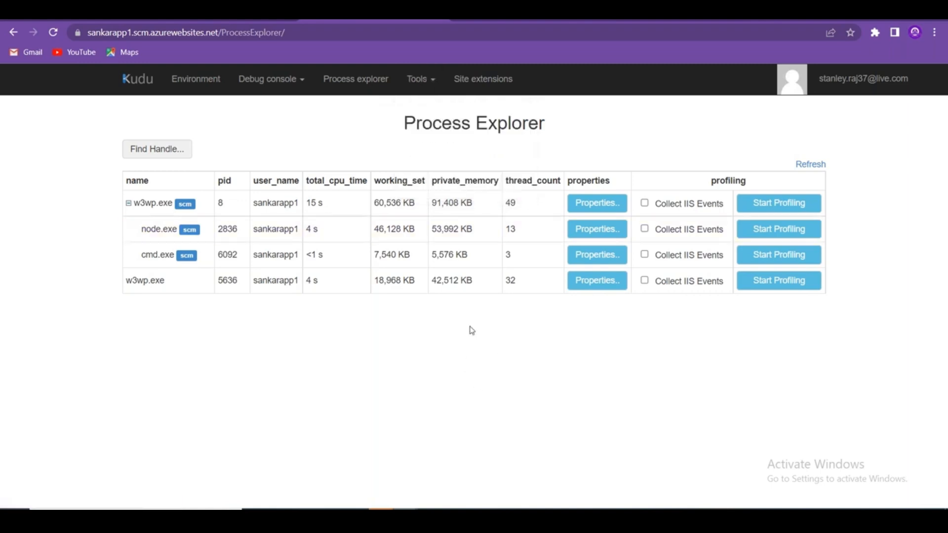
From the portal Home, open Virtual machines and select azwinvm1.
{"action": "left_click", "coordinate": [84, 11]}
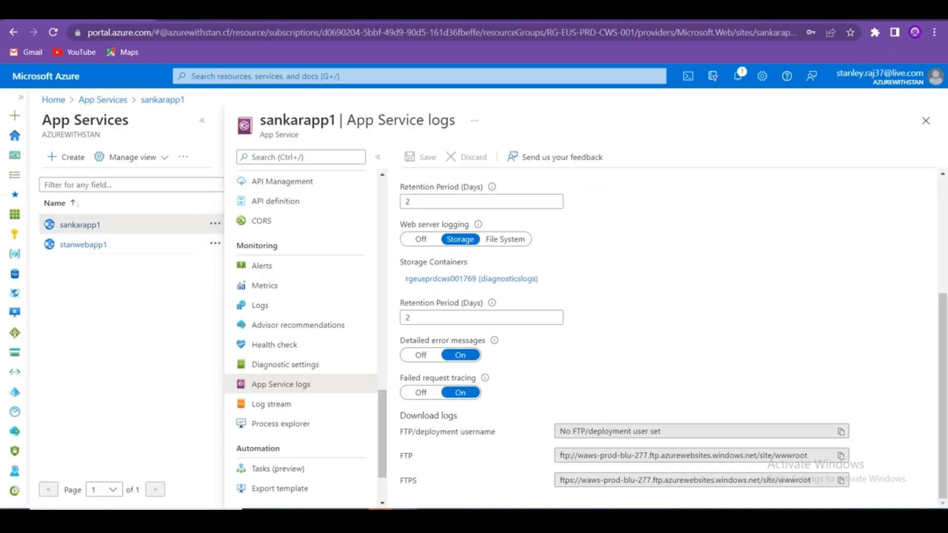
{"action": "left_click", "coordinate": [49, 104]}
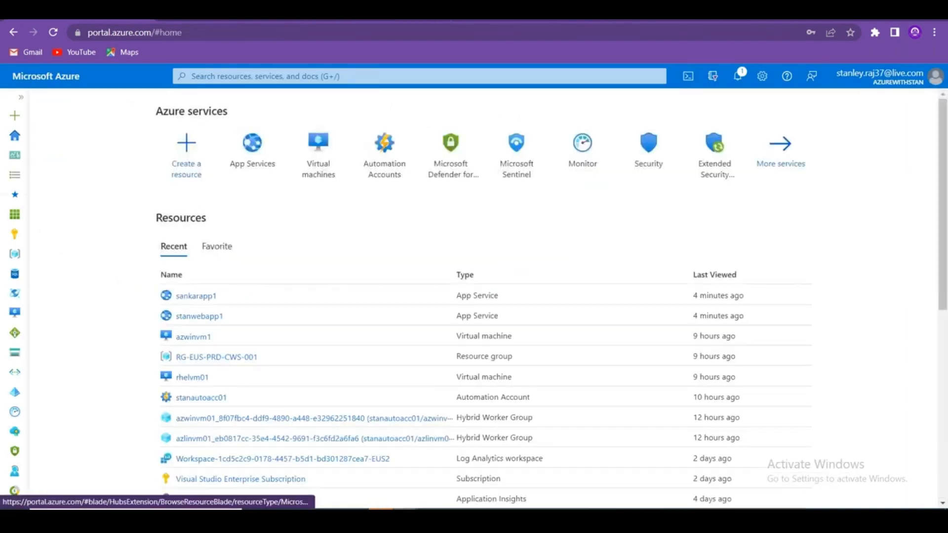
{"action": "left_click", "coordinate": [348, 176]}
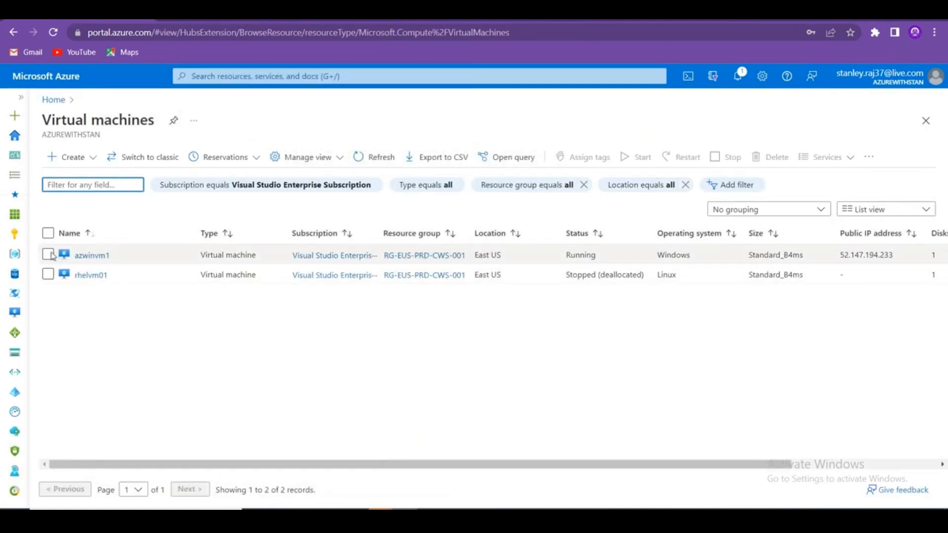
{"action": "left_click", "coordinate": [48, 255]}
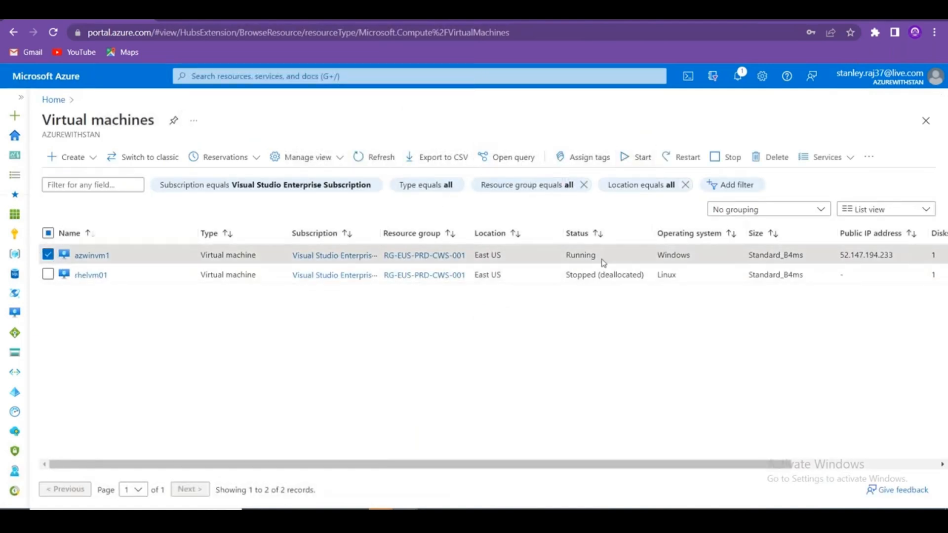
Copy the public IP 52.147.194.233 and connect to it with mstsc.
{"action": "left_click_drag", "start_coordinate": [908, 258], "coordinate": [833, 256]}
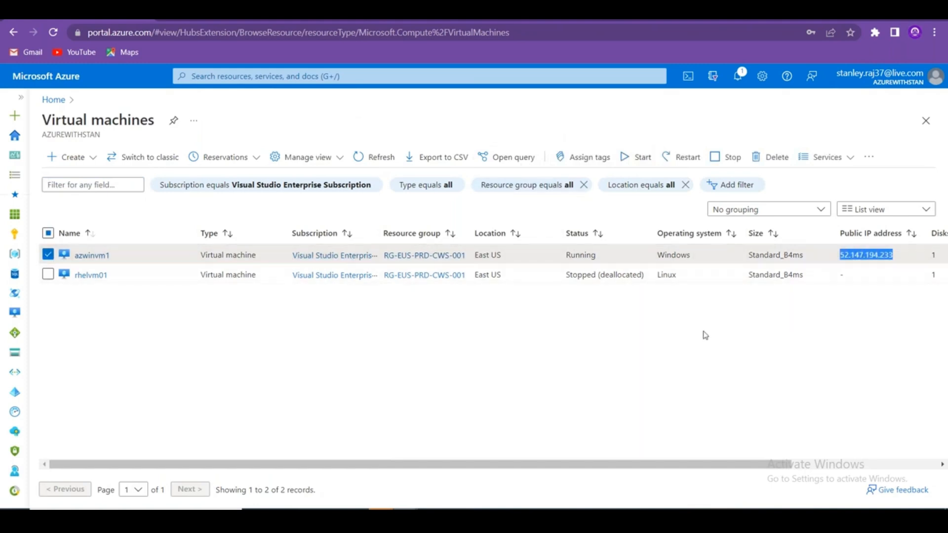
{"action": "key", "text": "super+r"}
{"action": "type", "text": "mstsc"}
{"action": "key", "text": "Return"}
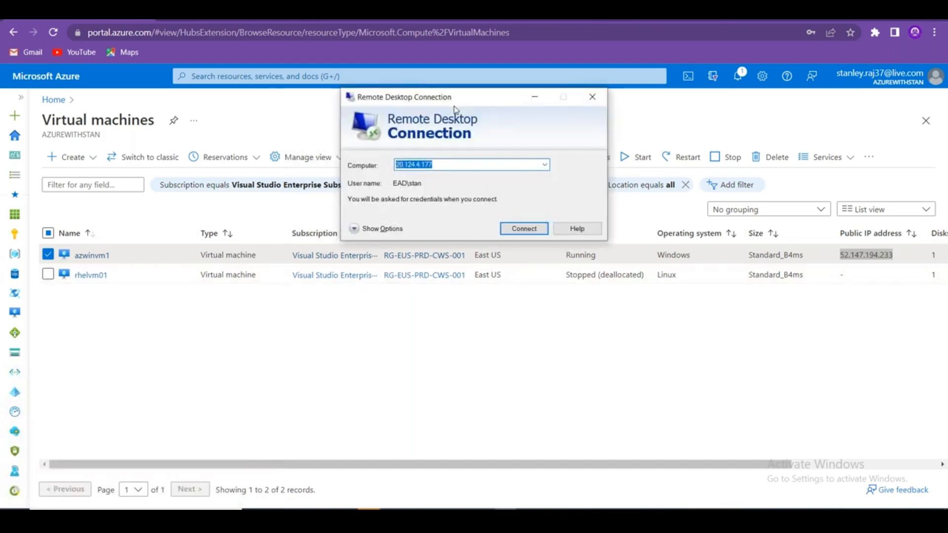
{"action": "key", "text": "BackSpace"}
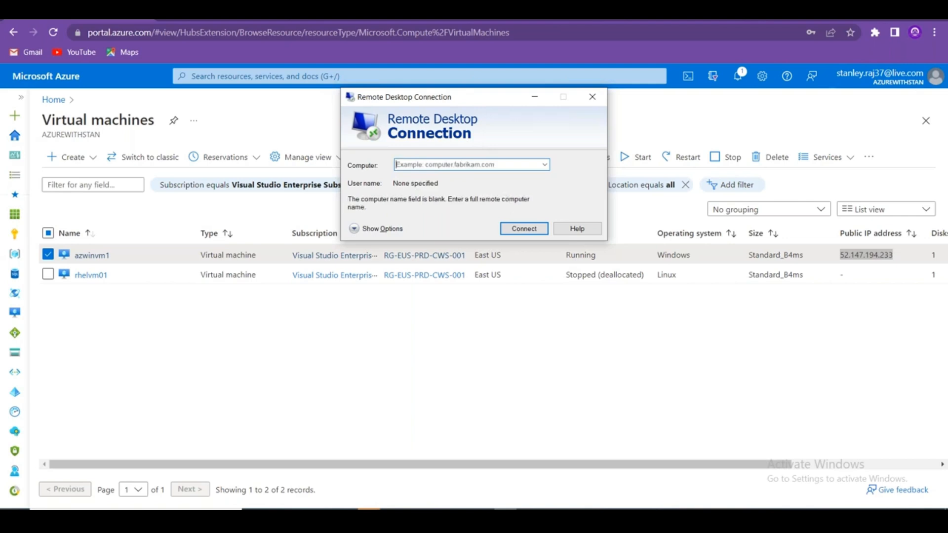
{"action": "type", "text": "52.147.194.233"}
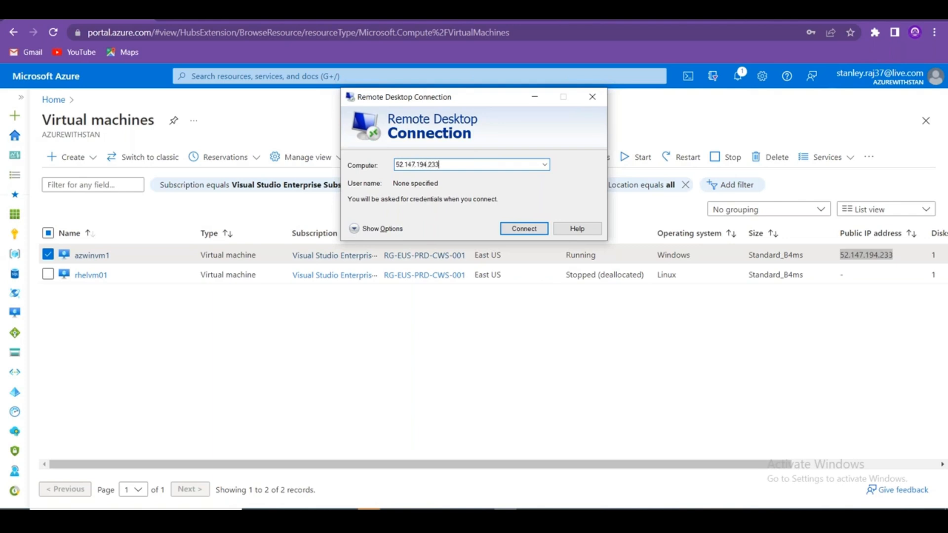
{"action": "key", "text": "Return"}
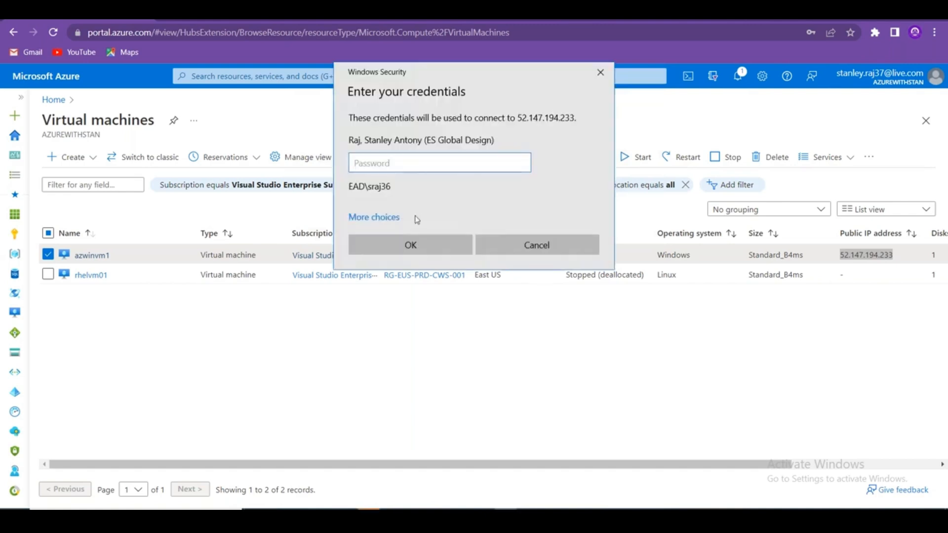
Sign in with a different account's username and password and accept the certificate warning.
{"action": "left_click", "coordinate": [391, 218]}
{"action": "key", "text": "Down"}
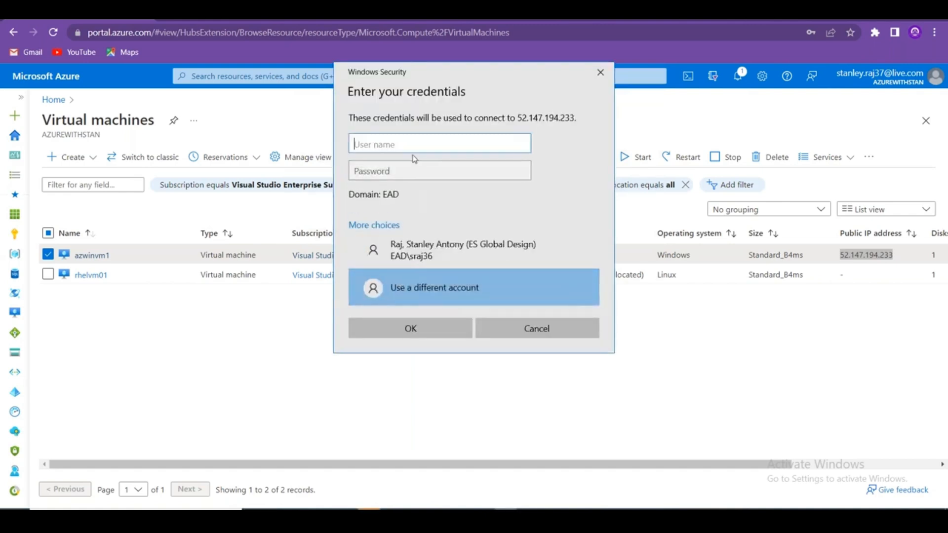
{"action": "type", "text": "stan"}
{"action": "key", "text": "Tab"}
{"action": "type", "text": "*"}
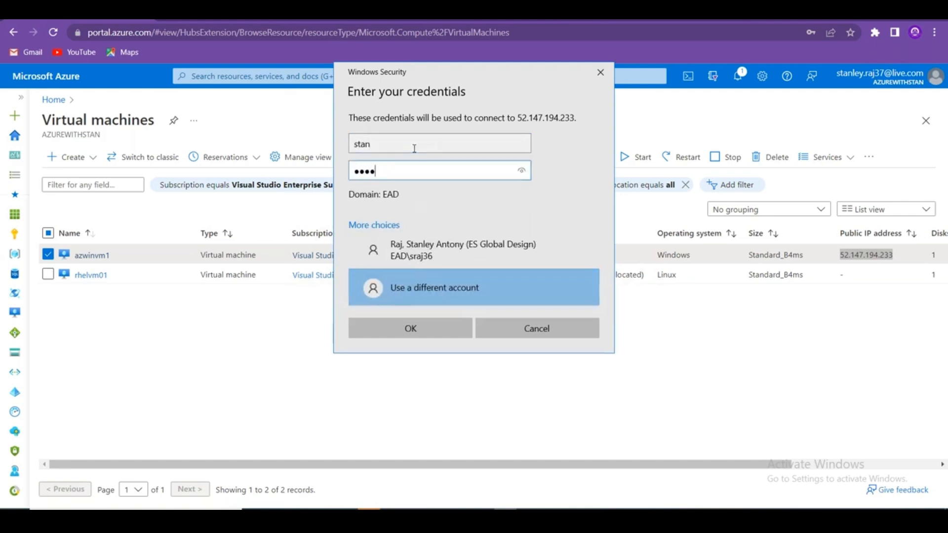
{"action": "key", "text": "Return"}
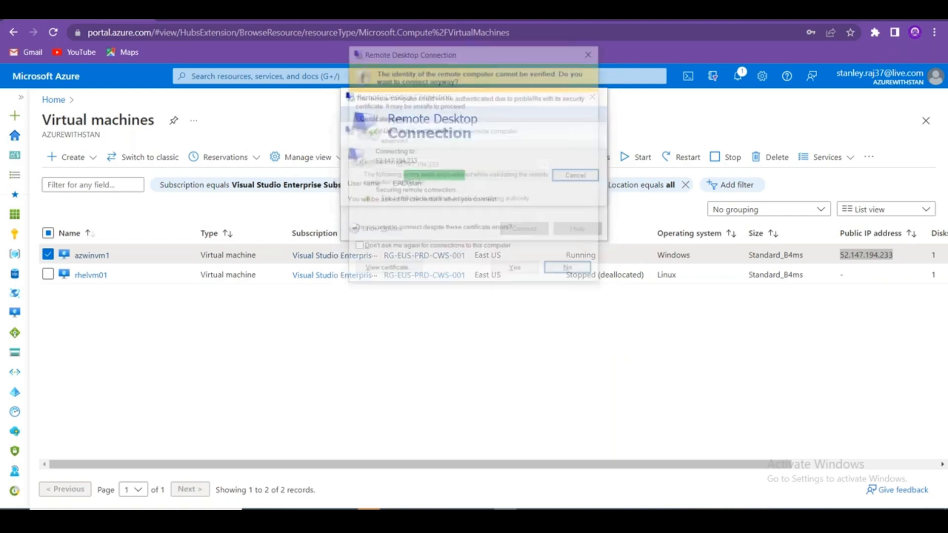
{"action": "left_click", "coordinate": [514, 268]}
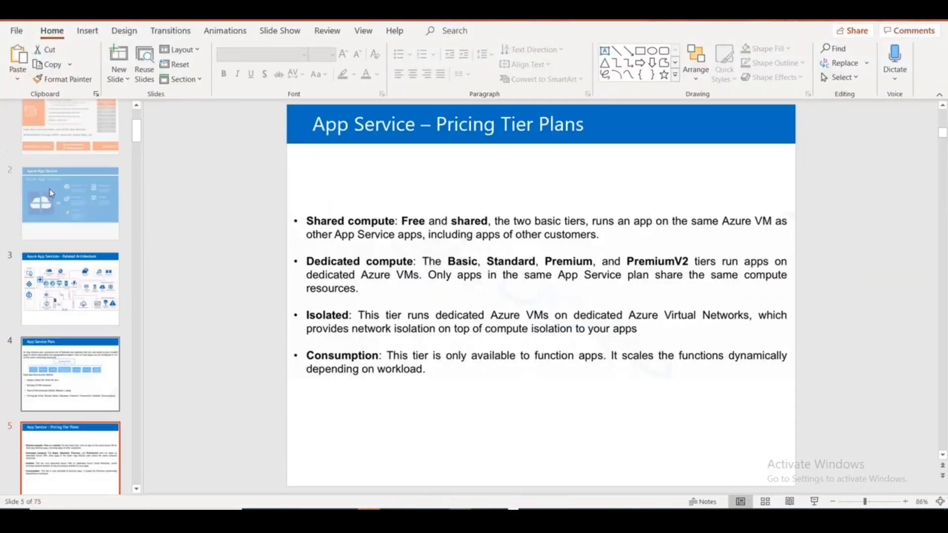
{"action": "scroll", "coordinate": [50, 193], "scroll_direction": "up", "scroll_amount": 1}
{"action": "left_click", "coordinate": [55, 171]}
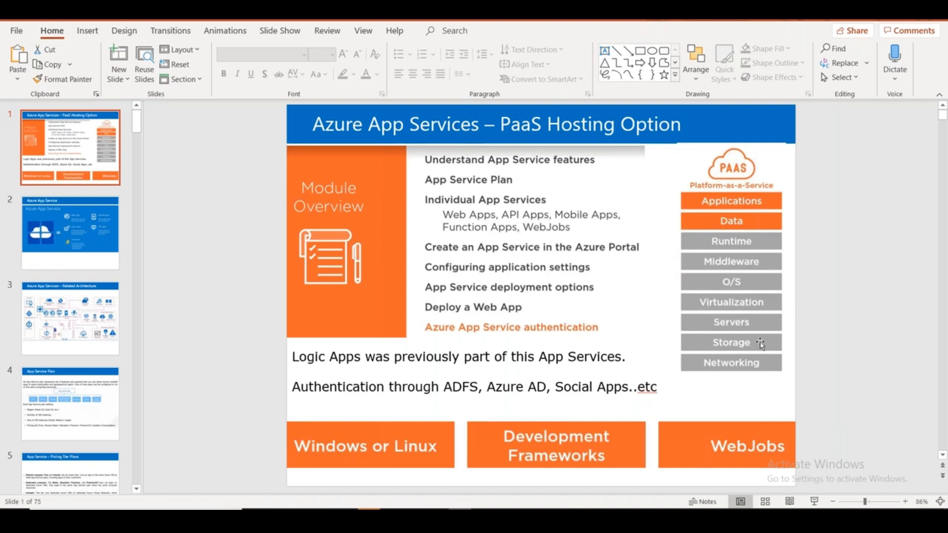
Switch back to the Azure portal's Virtual machines list with Alt+Tab.
{"action": "key", "text": "alt+Tab"}
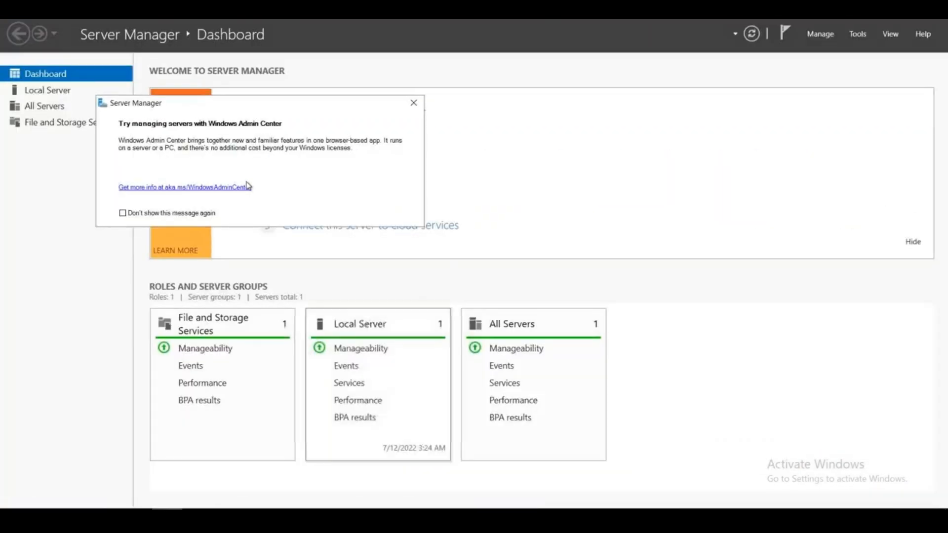
Dismiss the Windows Admin Center pop-up and turn off the Domain network firewall from Local Server.
{"action": "left_click", "coordinate": [414, 102]}
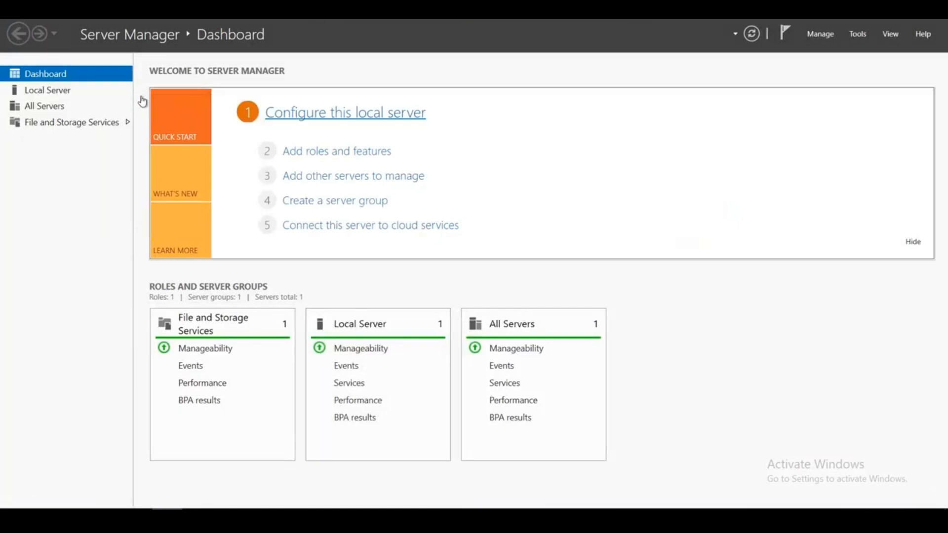
{"action": "left_click", "coordinate": [70, 92]}
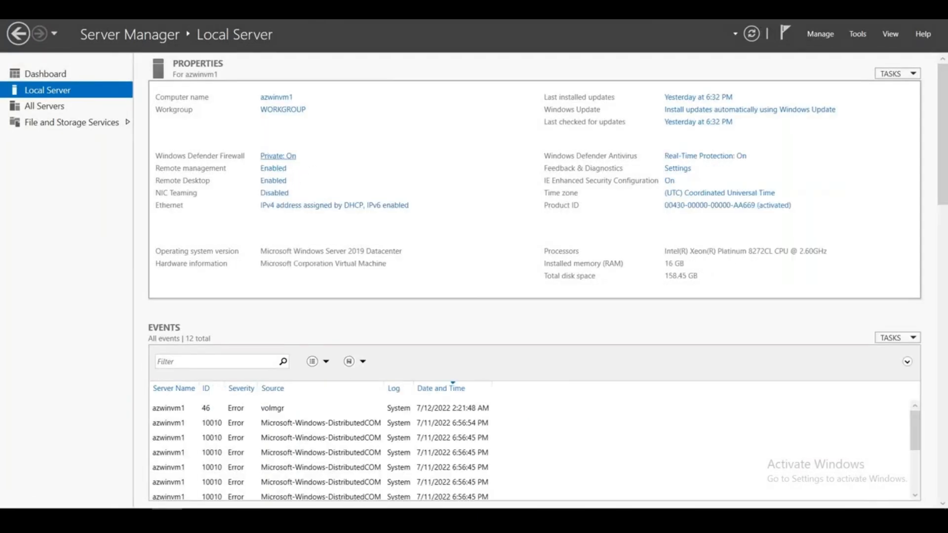
{"action": "left_click", "coordinate": [278, 155]}
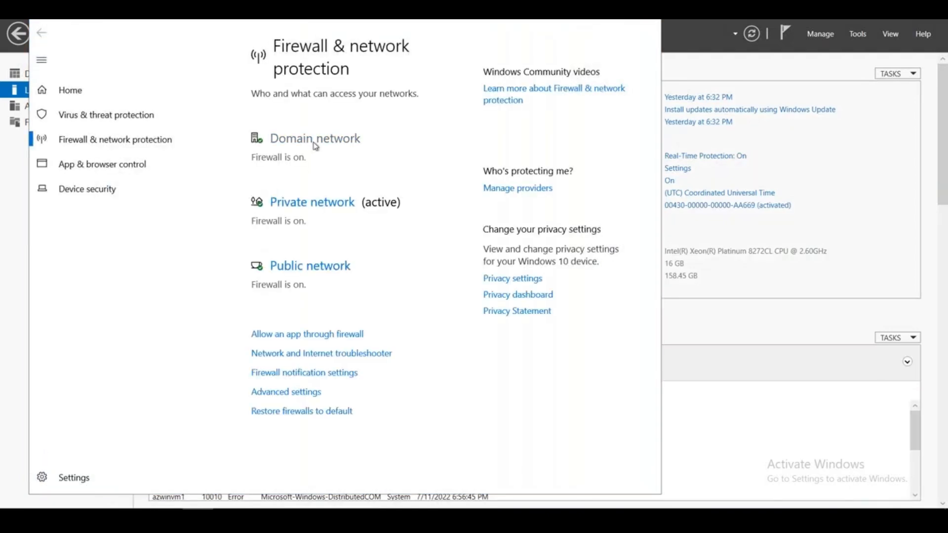
{"action": "left_click", "coordinate": [314, 141]}
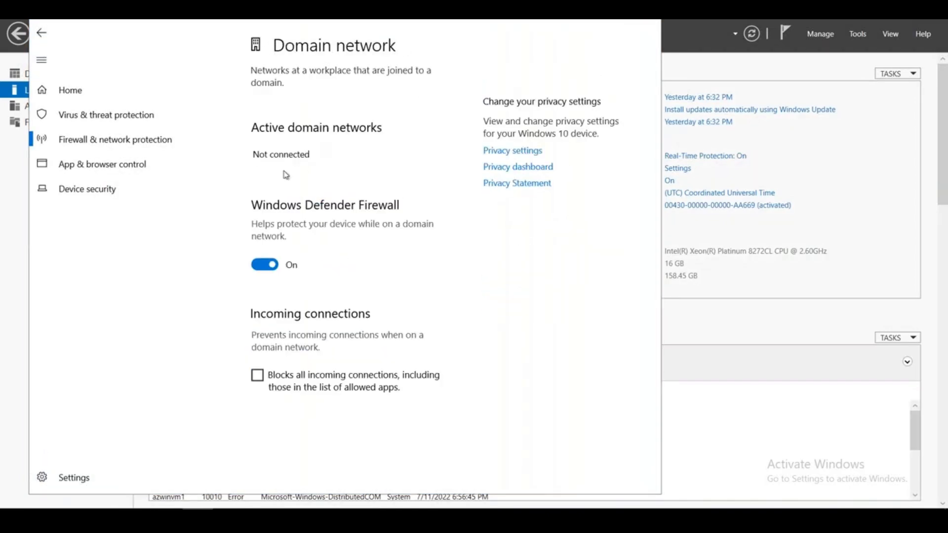
{"action": "left_click", "coordinate": [298, 262]}
{"action": "left_click", "coordinate": [41, 32]}
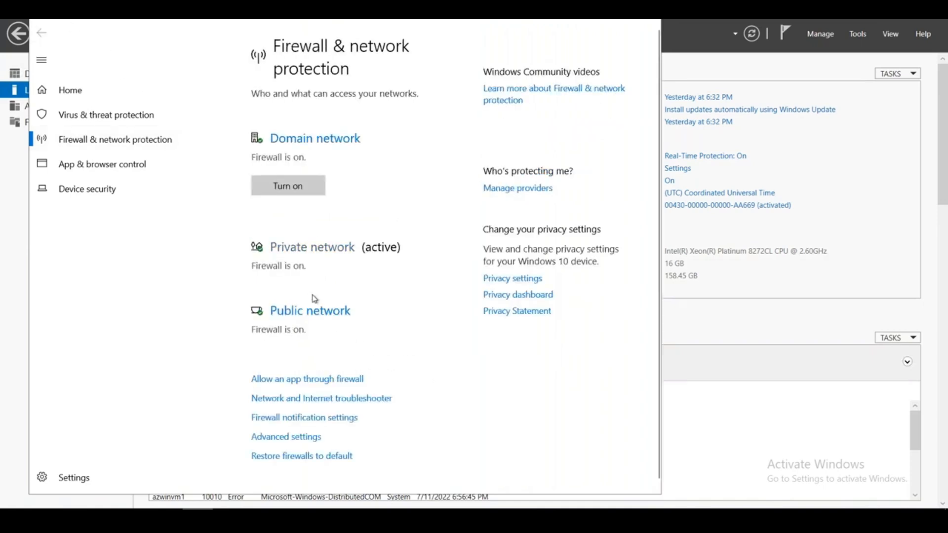
Turn off the Private and Public network firewalls and close Windows Security.
{"action": "left_click", "coordinate": [313, 247]}
{"action": "left_click", "coordinate": [265, 277]}
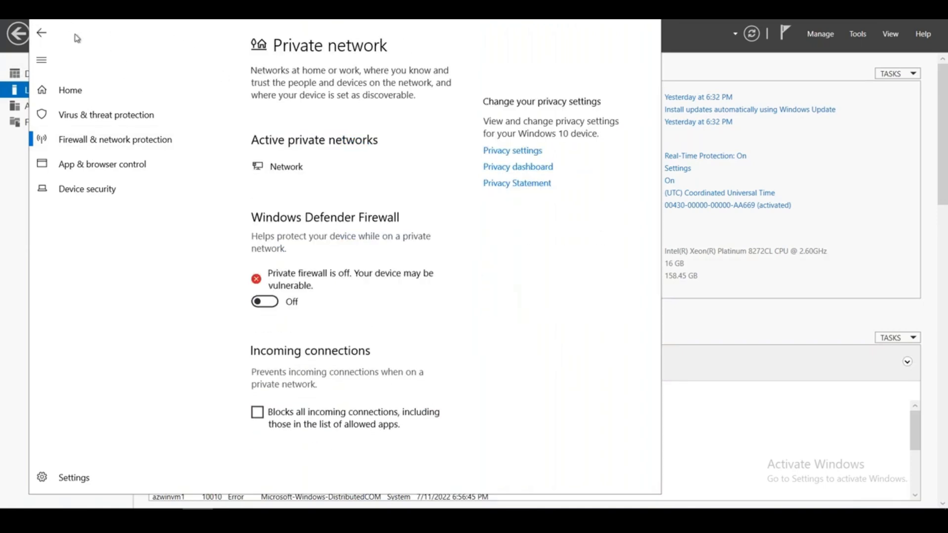
{"action": "left_click", "coordinate": [42, 33]}
{"action": "left_click", "coordinate": [310, 453]}
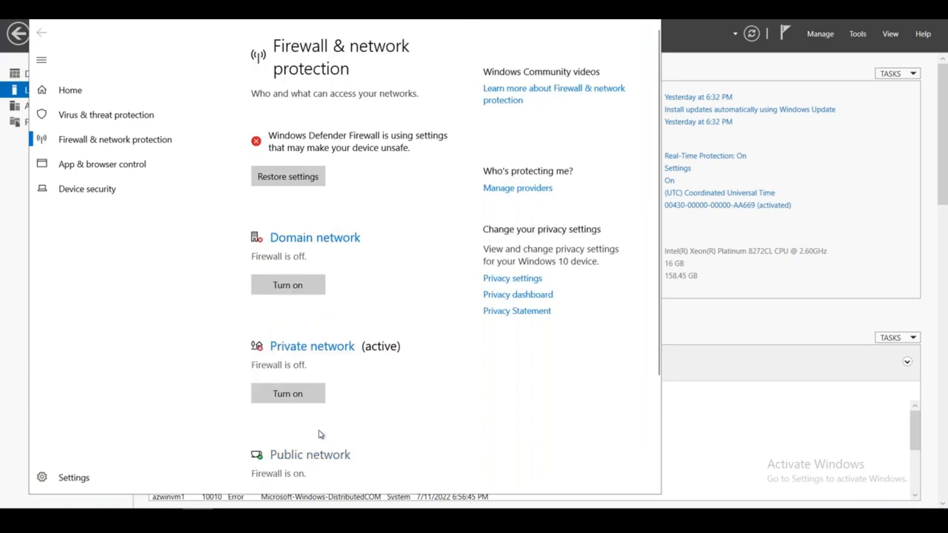
{"action": "left_click", "coordinate": [263, 279]}
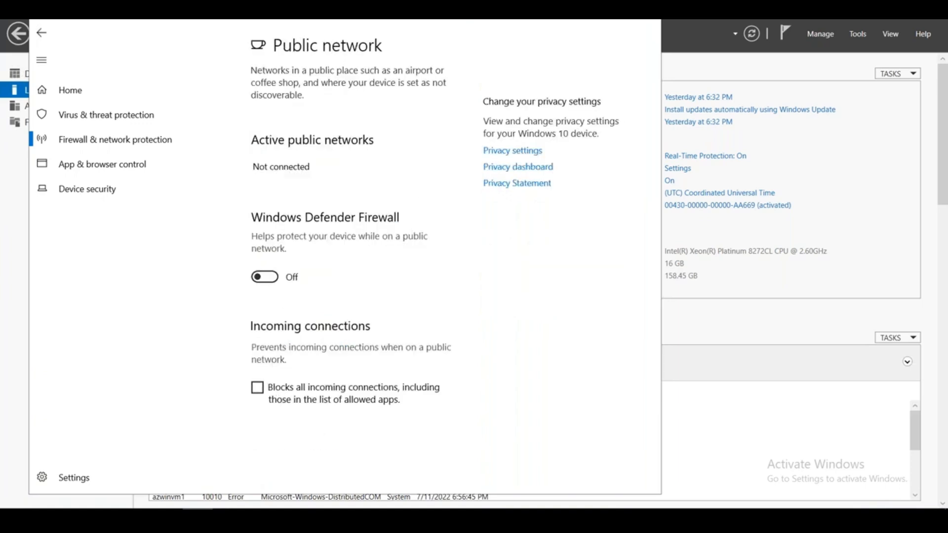
{"action": "left_click", "coordinate": [647, 20]}
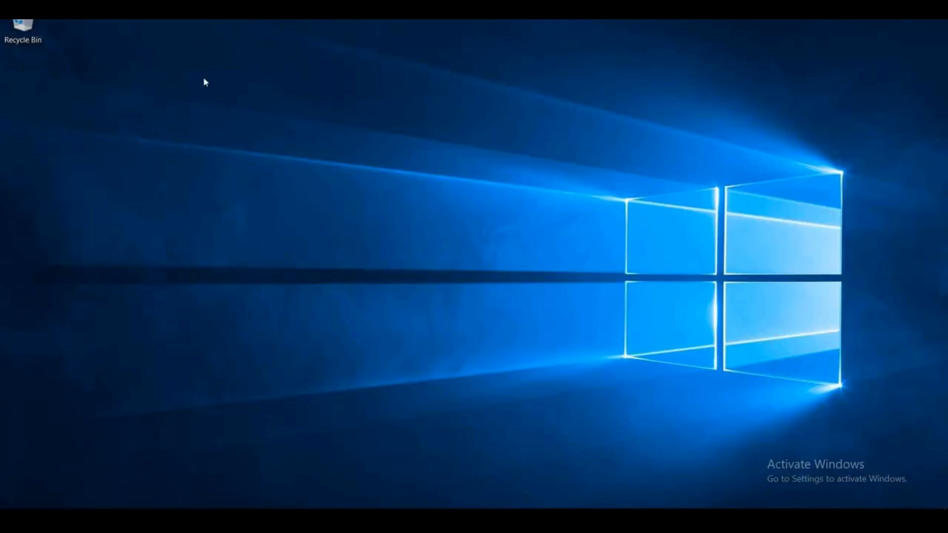
Open Internet Explorer maximized, declining the recommended settings.
{"action": "key", "text": "super+e"}
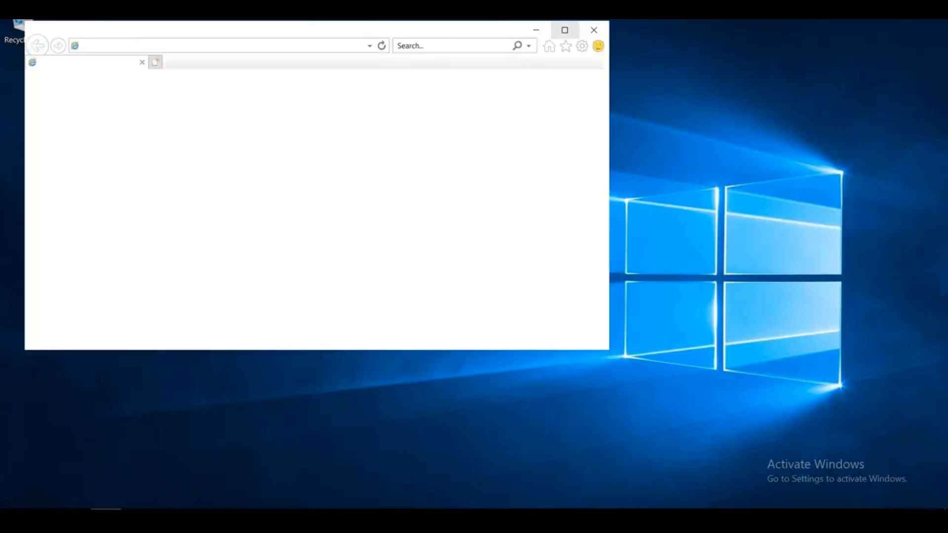
{"action": "left_click", "coordinate": [550, 30]}
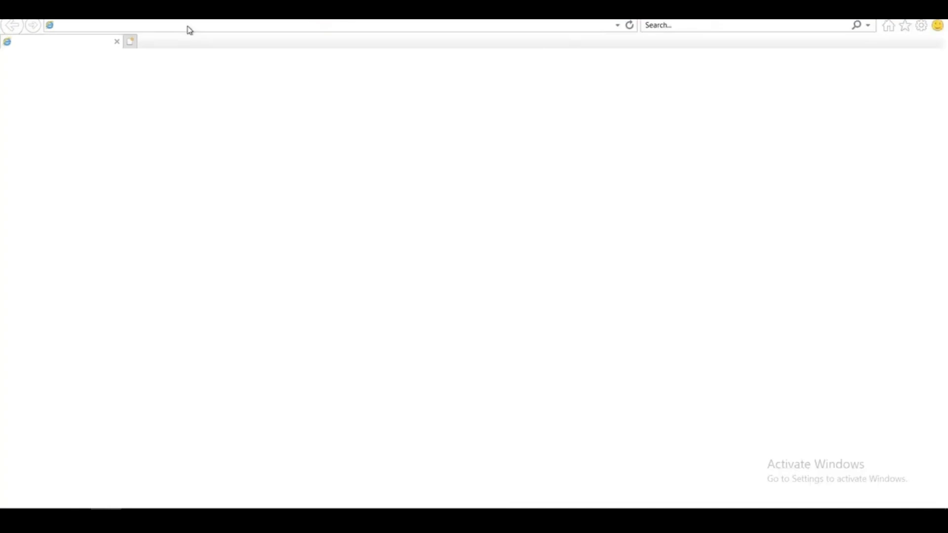
{"action": "left_click", "coordinate": [438, 267]}
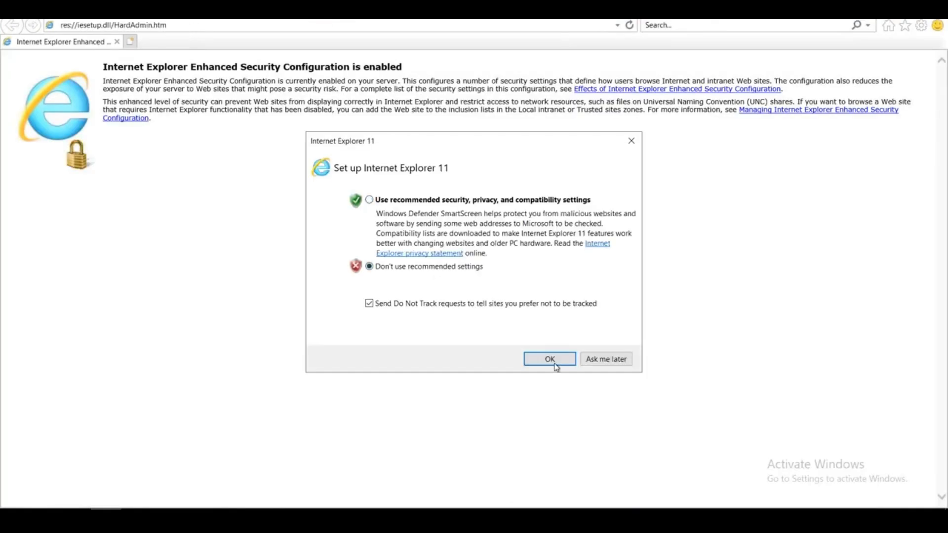
{"action": "left_click", "coordinate": [556, 367]}
Search 'google chrome download' from the address bar and accept the security alert.
{"action": "left_click", "coordinate": [221, 25]}
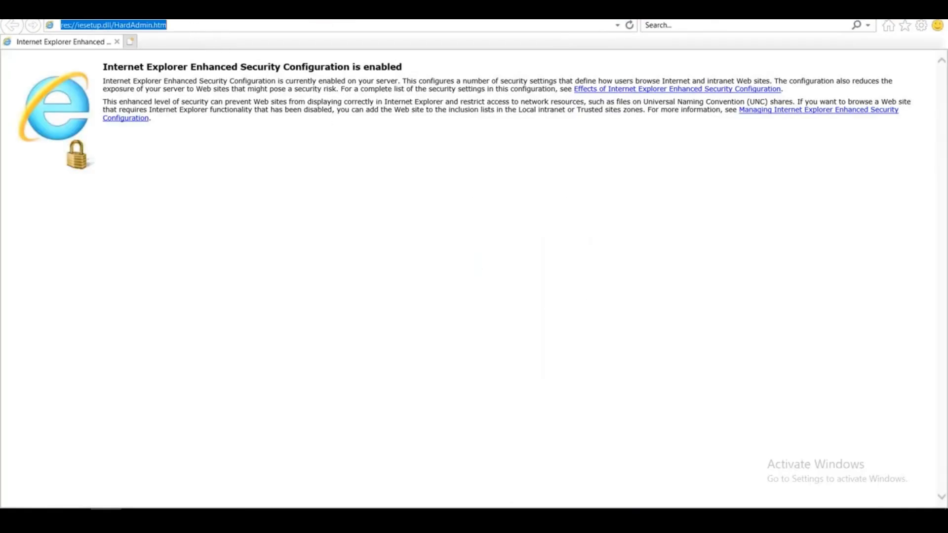
{"action": "type", "text": "google c"}
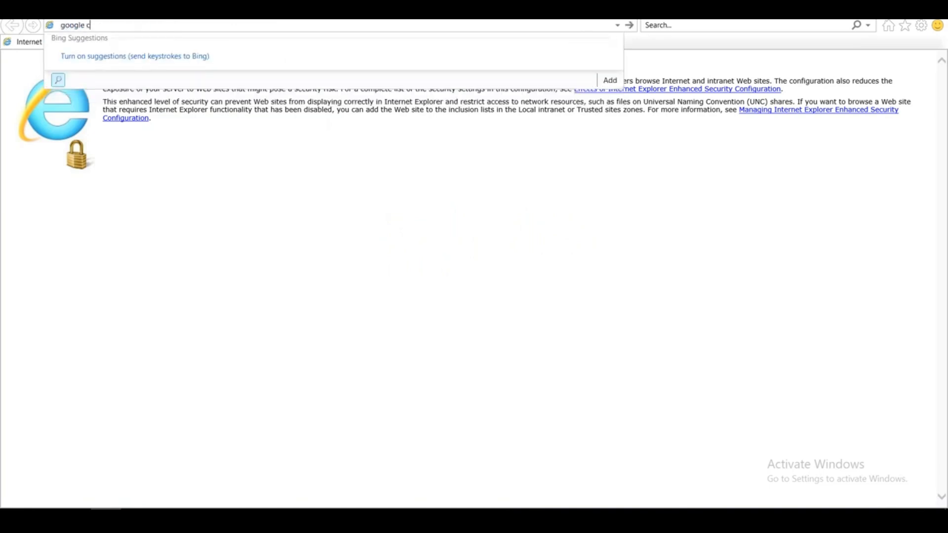
{"action": "type", "text": "hrome download"}
{"action": "key", "text": "Return"}
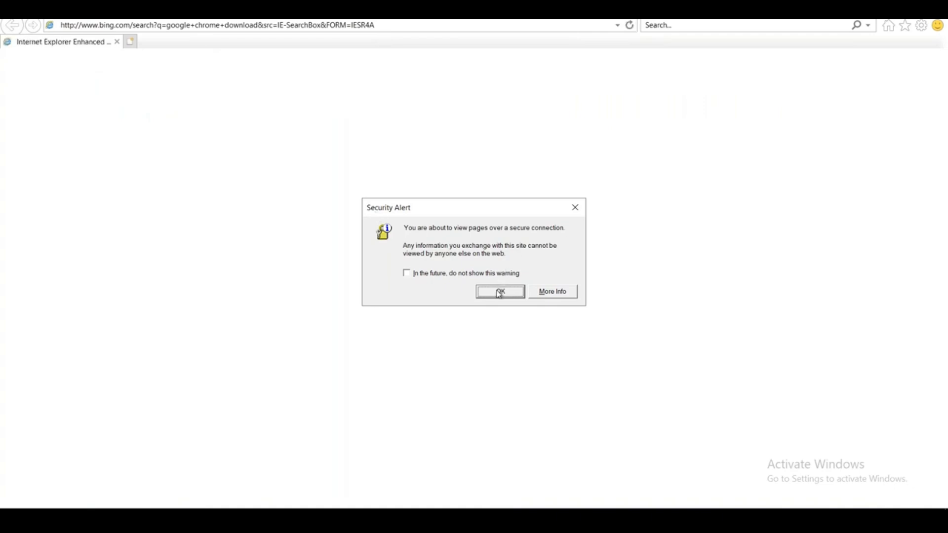
{"action": "left_click", "coordinate": [499, 291]}
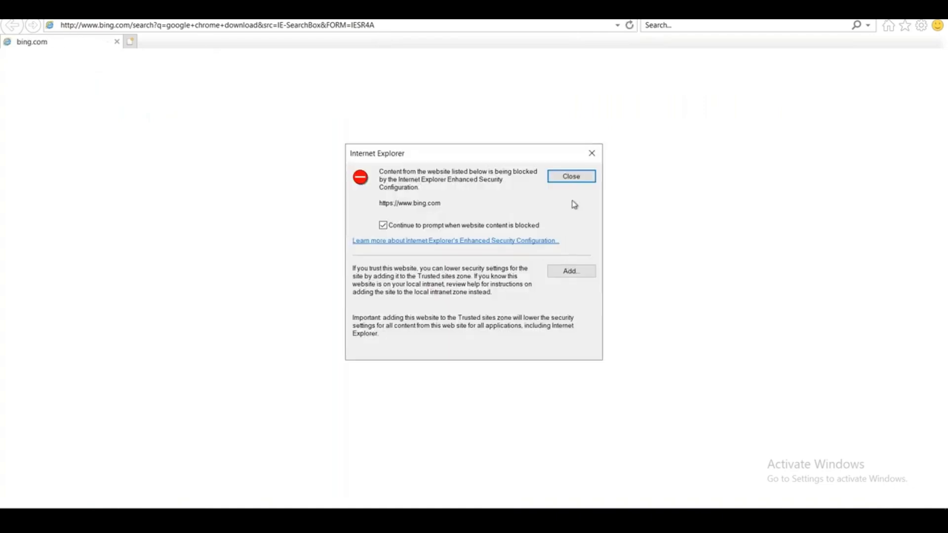
{"action": "key", "text": "super"}
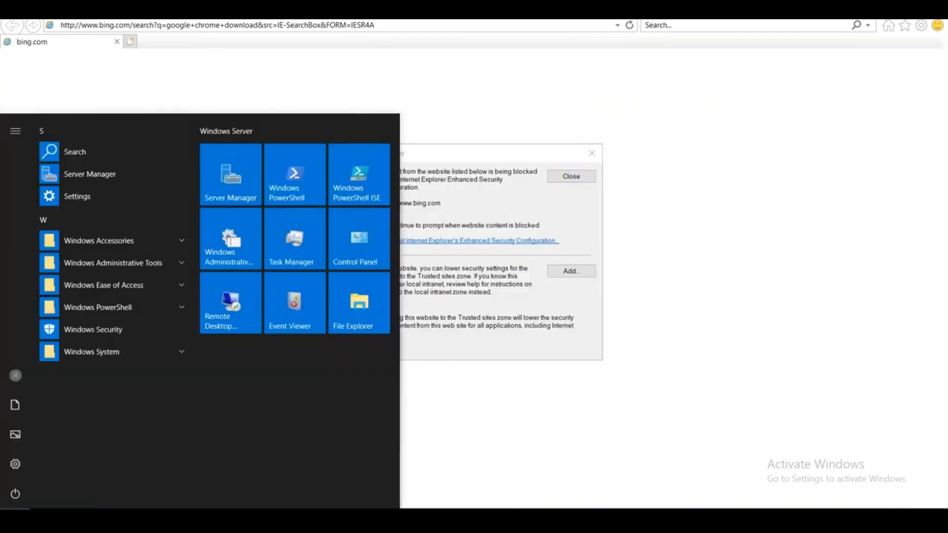
In Server Manager's Local Server page, set IE Enhanced Security Configuration to Off for administrators and users.
{"action": "left_click", "coordinate": [246, 178]}
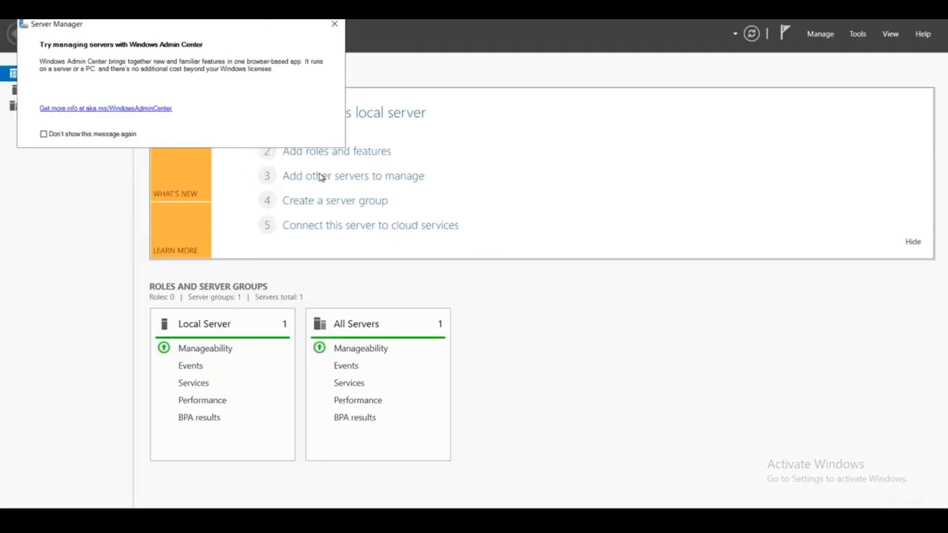
{"action": "left_click", "coordinate": [334, 25]}
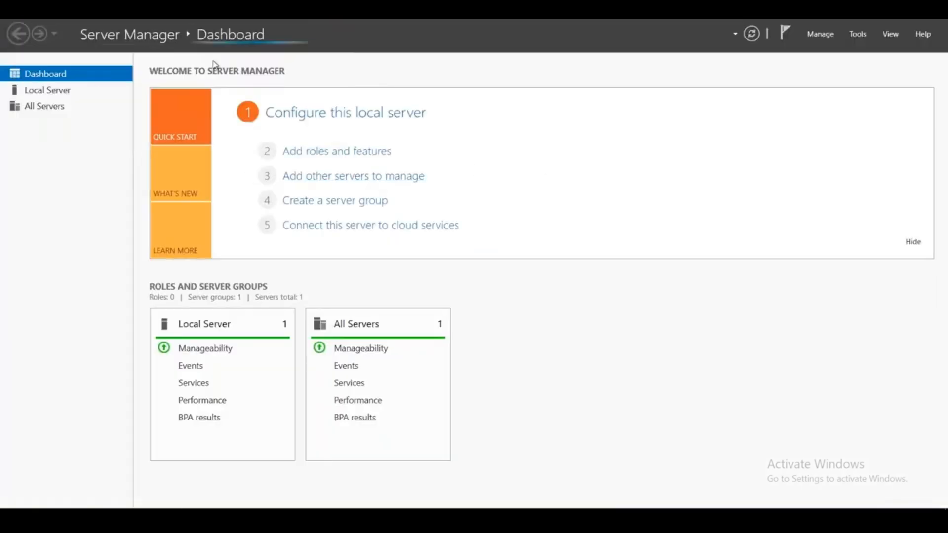
{"action": "left_click", "coordinate": [80, 94]}
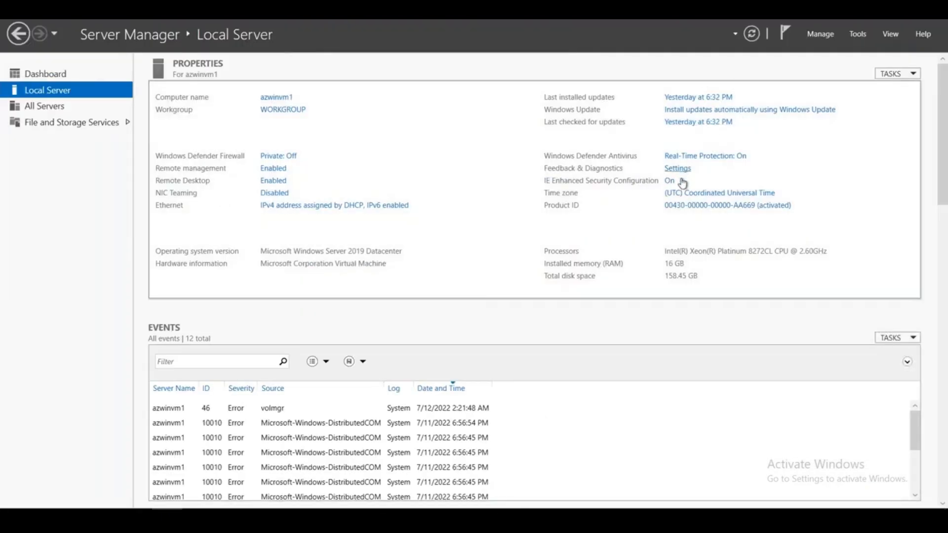
{"action": "left_click", "coordinate": [670, 180]}
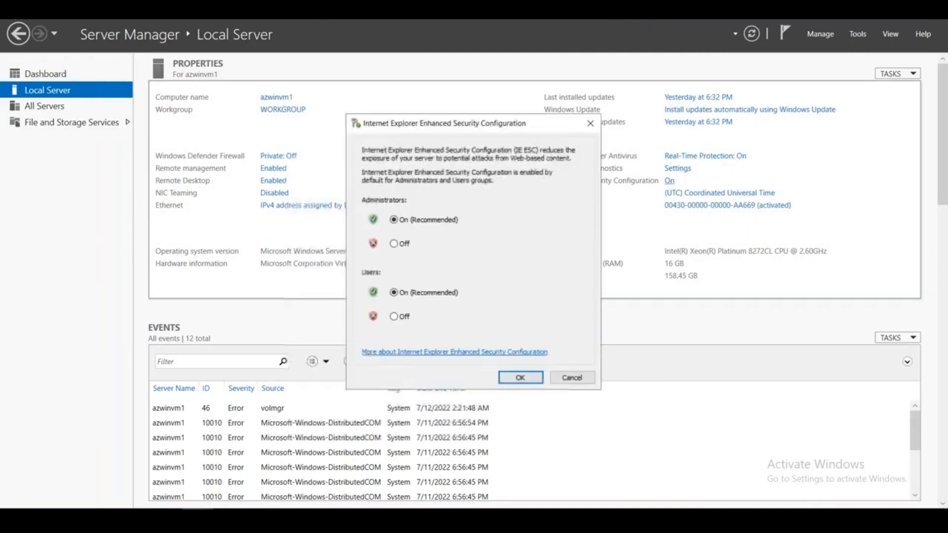
{"action": "left_click", "coordinate": [394, 244]}
{"action": "left_click", "coordinate": [395, 316]}
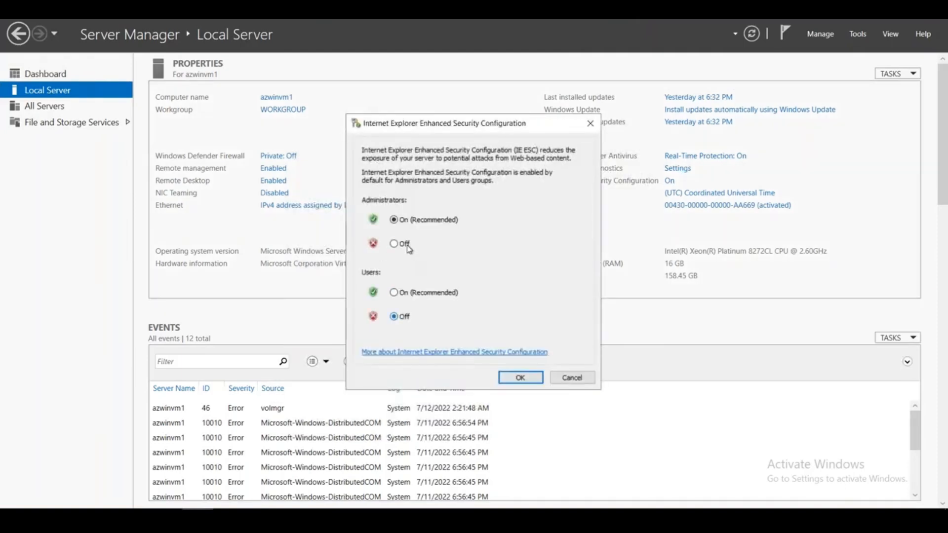
{"action": "left_click", "coordinate": [528, 378]}
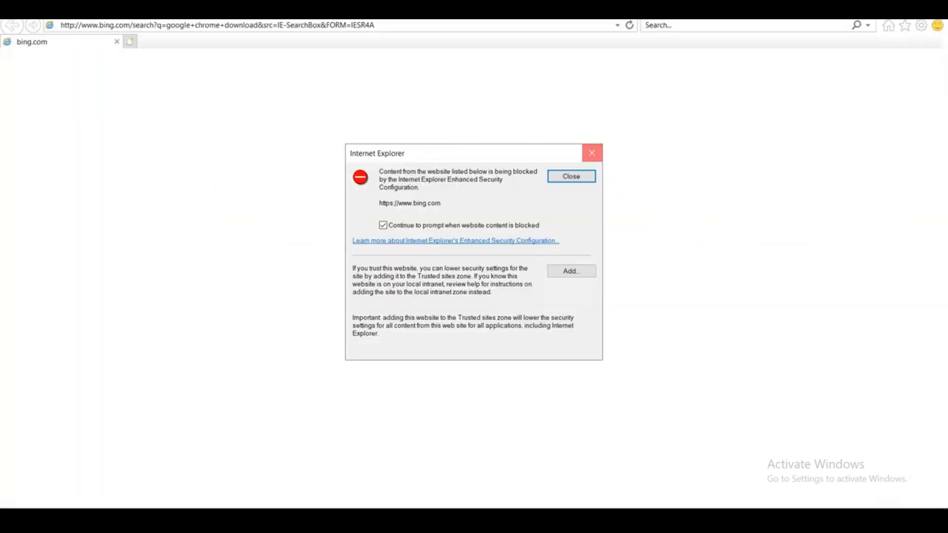
{"action": "left_click", "coordinate": [592, 153]}
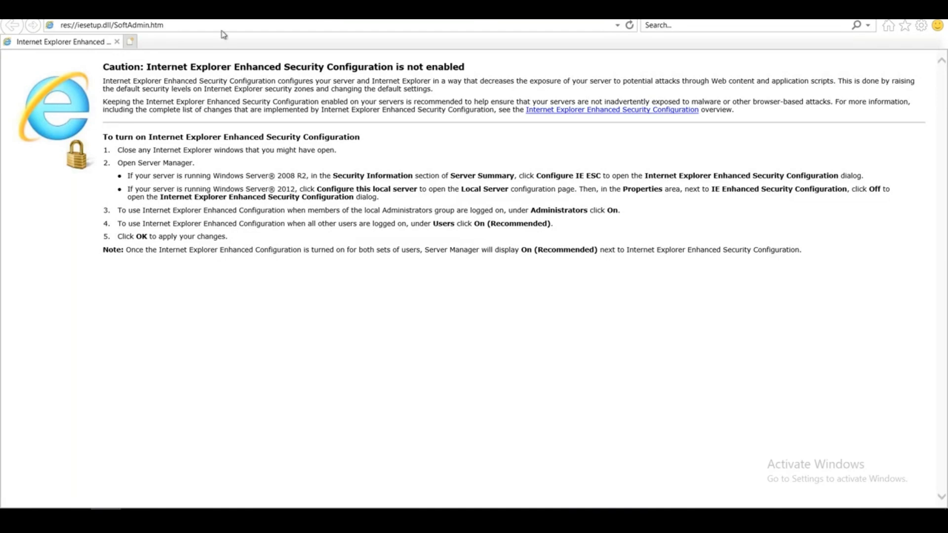
Search the web for 'google chrome download' from Internet Explorer's address bar.
{"action": "left_click", "coordinate": [222, 26]}
{"action": "type", "text": "goog"}
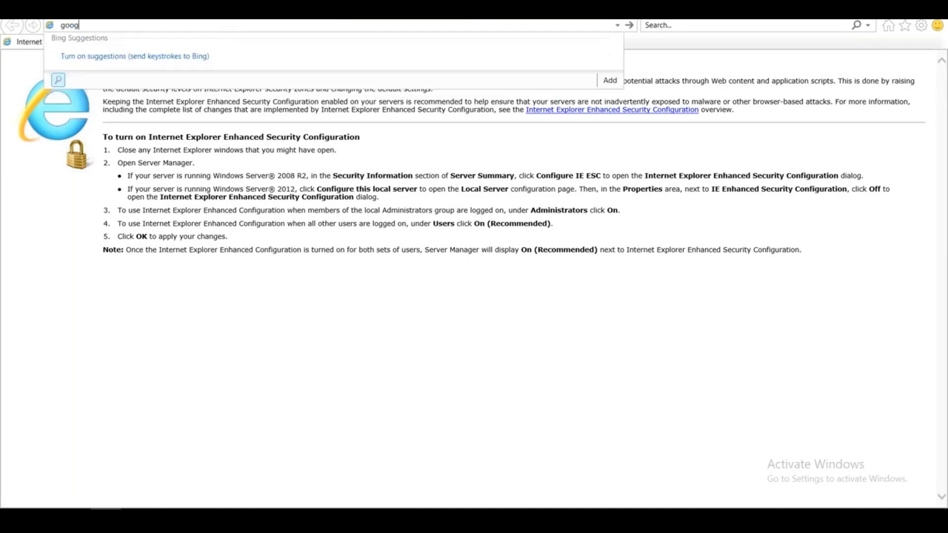
{"action": "type", "text": "le chrome download"}
{"action": "key", "text": "Return"}
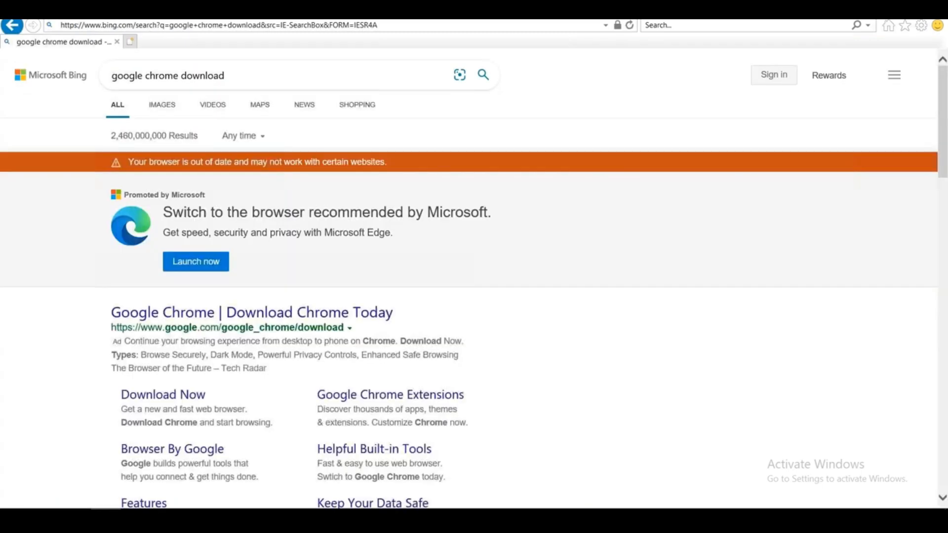
Open the Google Chrome result, download Chrome and run the ChromeSetup.exe installer.
{"action": "scroll", "coordinate": [533, 361], "scroll_direction": "down", "scroll_amount": 2}
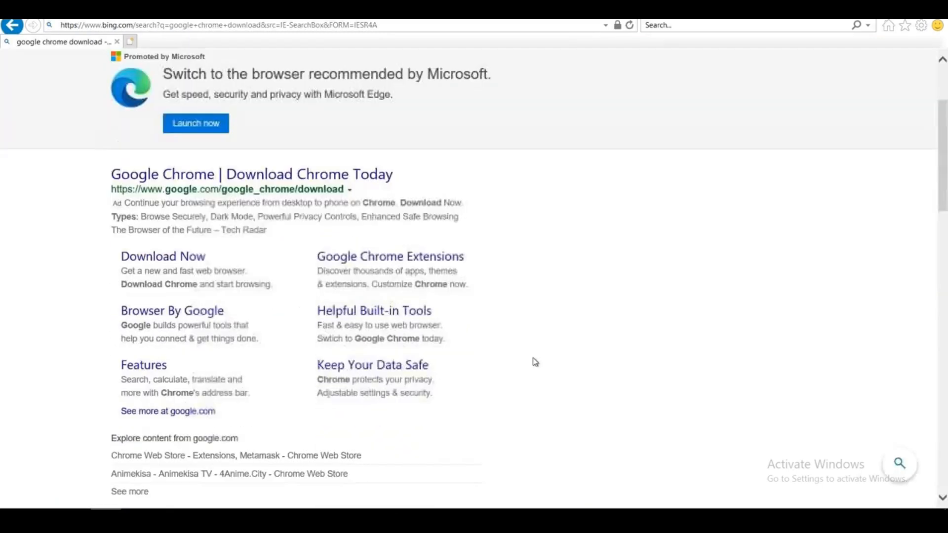
{"action": "scroll", "coordinate": [526, 362], "scroll_direction": "down", "scroll_amount": 1}
{"action": "scroll", "coordinate": [510, 352], "scroll_direction": "down", "scroll_amount": 1}
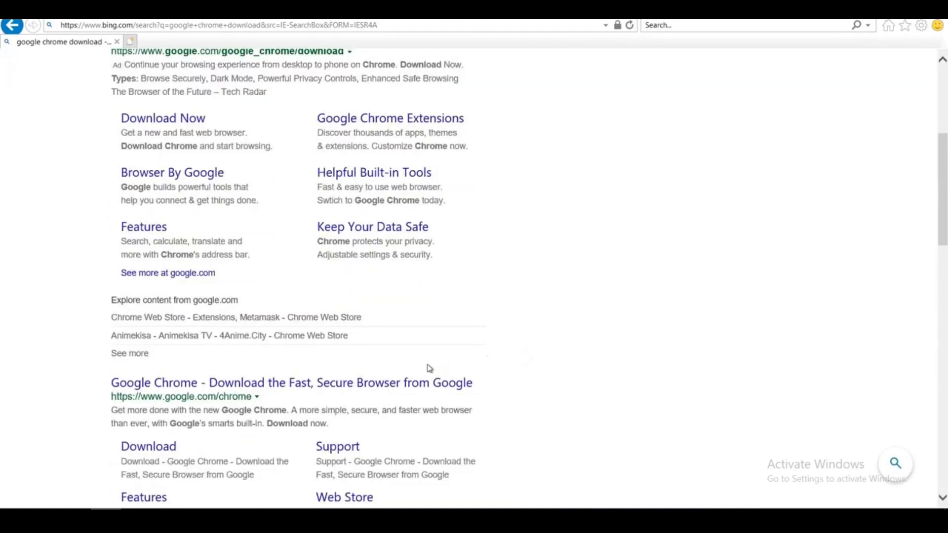
{"action": "scroll", "coordinate": [429, 370], "scroll_direction": "down", "scroll_amount": 1}
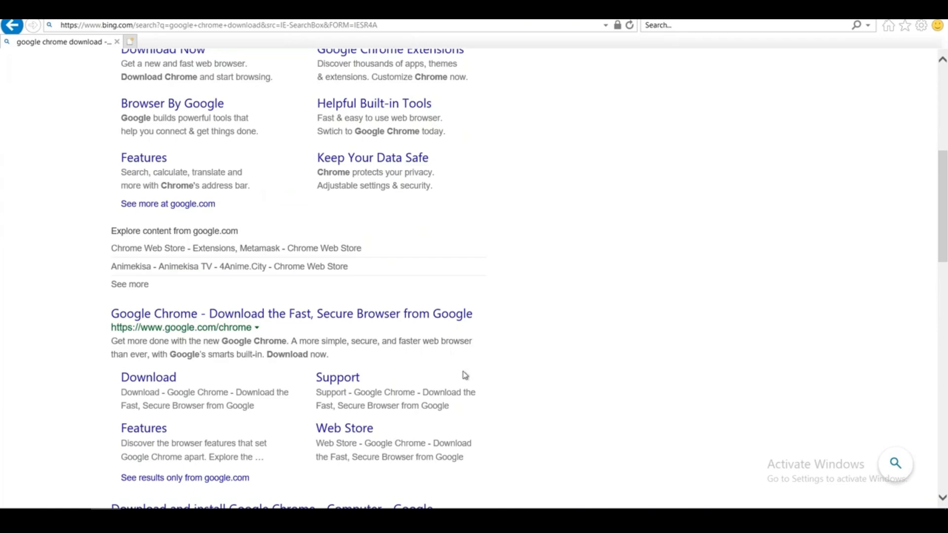
{"action": "scroll", "coordinate": [454, 361], "scroll_direction": "down", "scroll_amount": 1}
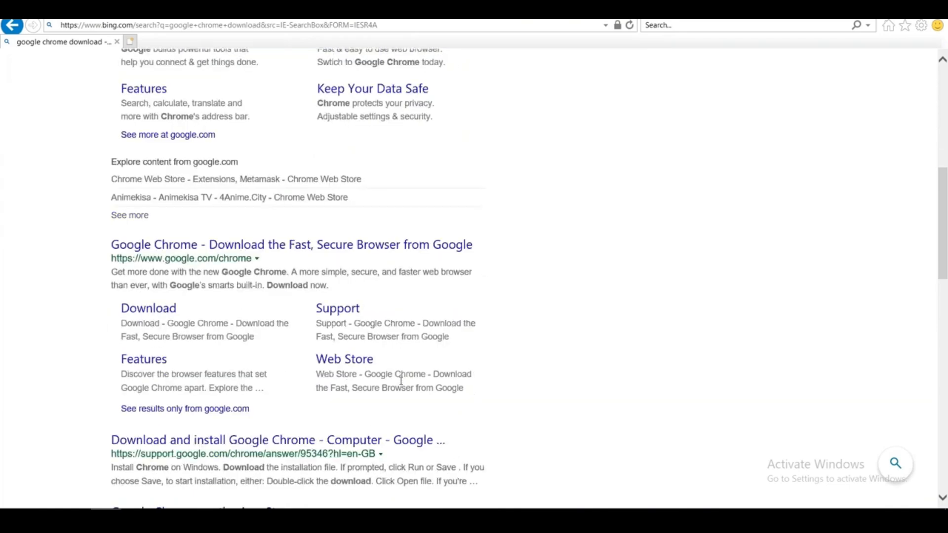
{"action": "scroll", "coordinate": [401, 379], "scroll_direction": "down", "scroll_amount": 1}
{"action": "scroll", "coordinate": [405, 380], "scroll_direction": "up", "scroll_amount": 5}
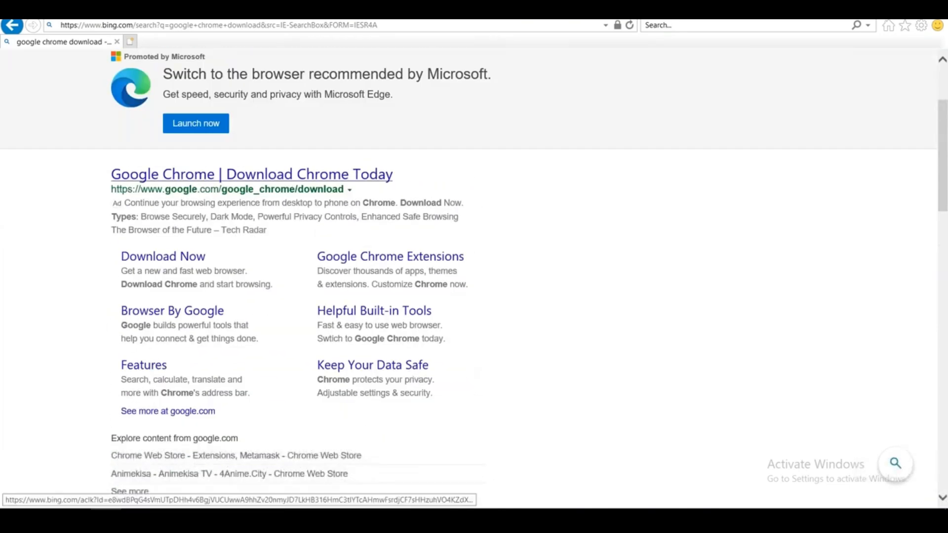
{"action": "left_click", "coordinate": [311, 174]}
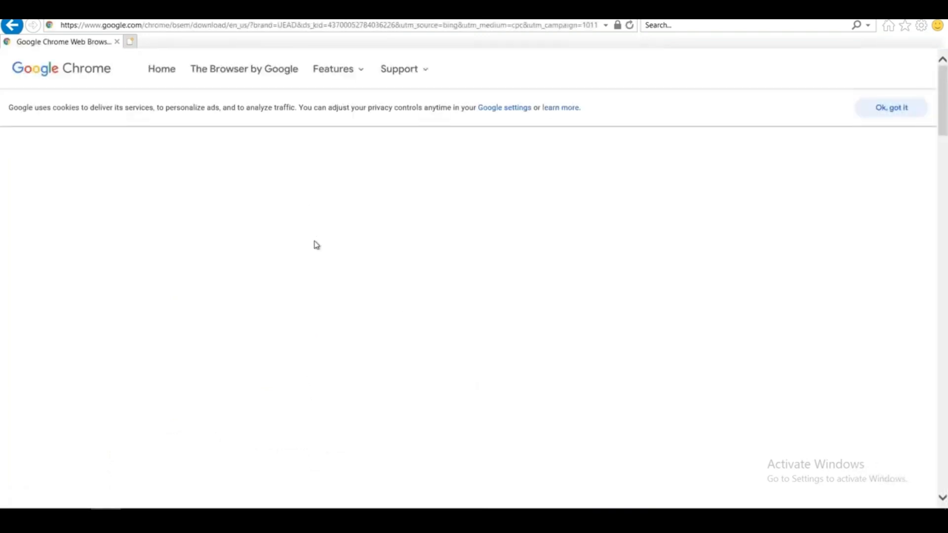
{"action": "left_click", "coordinate": [469, 290]}
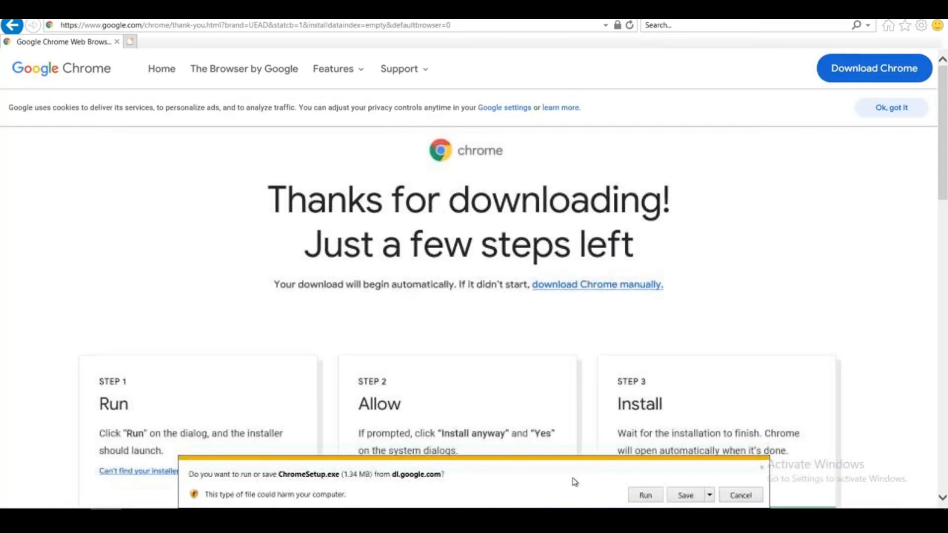
{"action": "left_click", "coordinate": [644, 494]}
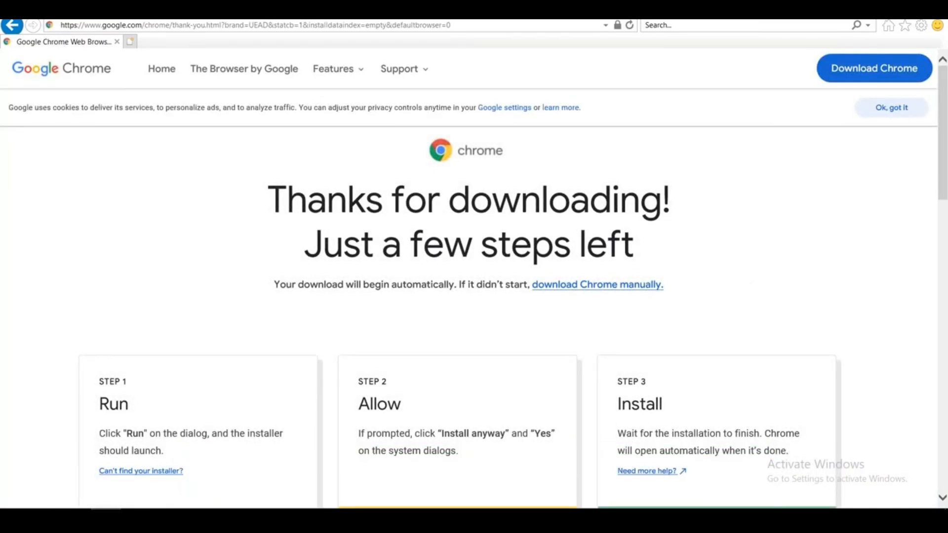
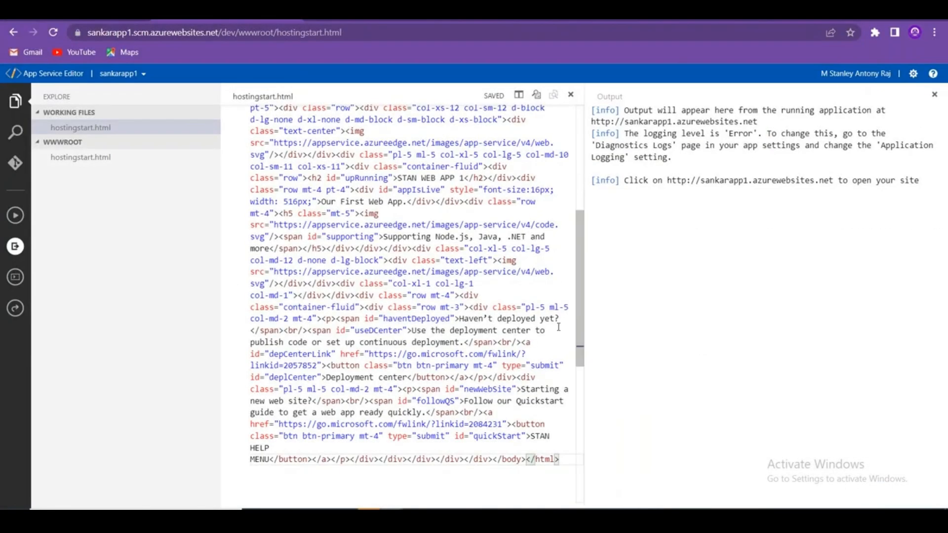
Close the Output pane and select all existing code in hostingstart.html.
{"action": "scroll", "coordinate": [534, 481], "scroll_direction": "up", "scroll_amount": 8}
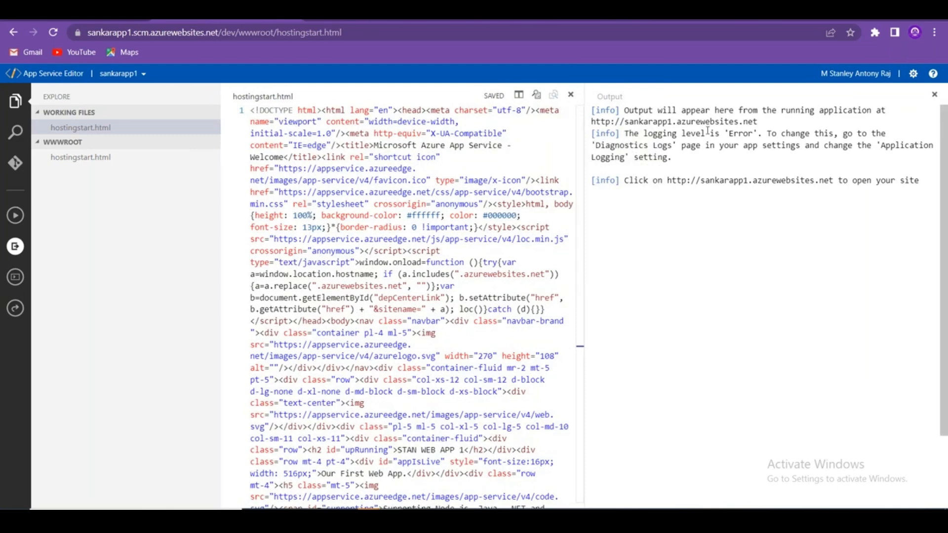
{"action": "left_click_drag", "start_coordinate": [630, 110], "coordinate": [891, 145]}
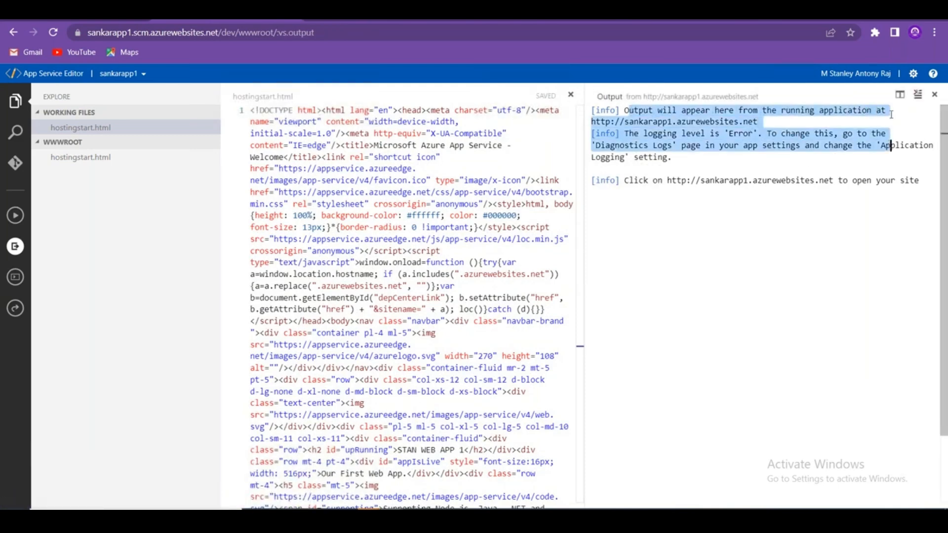
{"action": "left_click", "coordinate": [935, 95]}
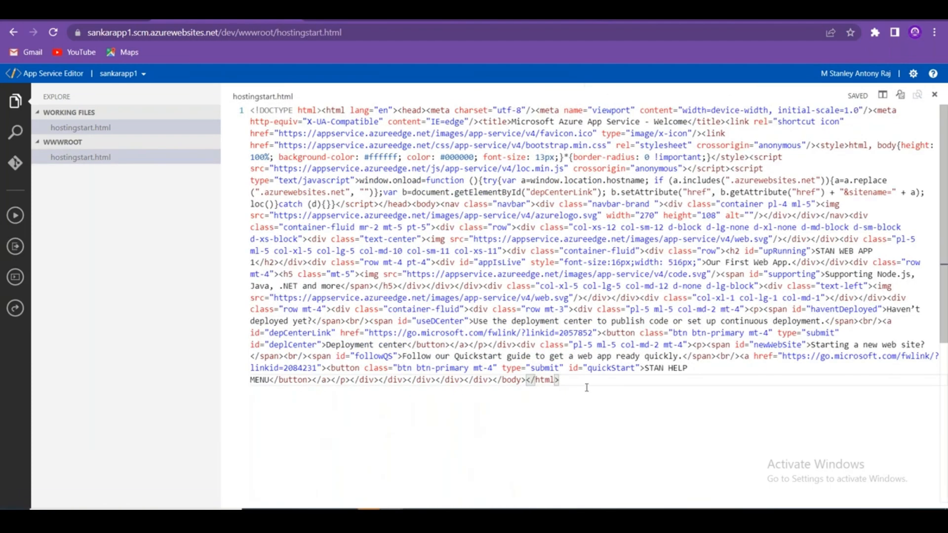
{"action": "left_click_drag", "start_coordinate": [587, 387], "coordinate": [197, 89]}
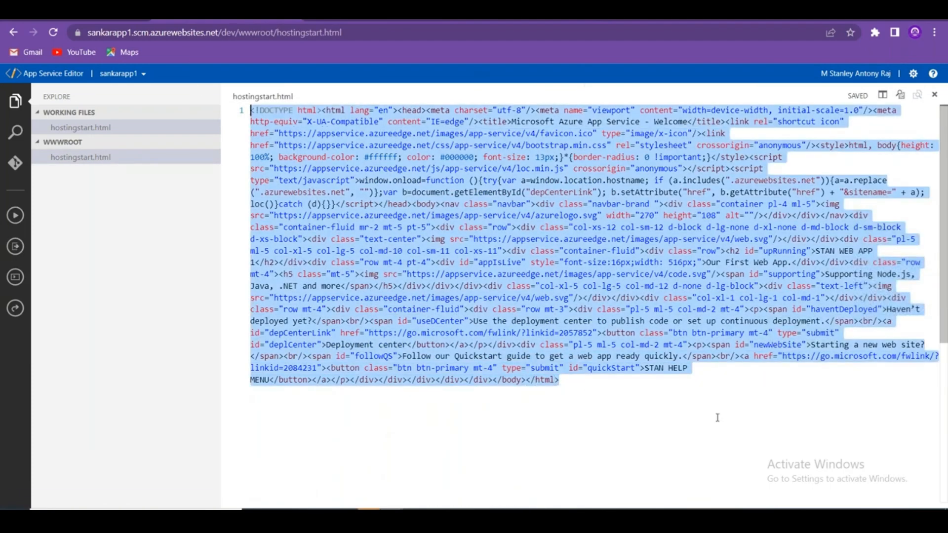
Type HTML 'SANKAR WEB APP 1', HEAD 'WELCOME TO AZURE WITH STAN' and TITLE 'SANKAR WEBAPP' lines.
{"action": "type", "text": "<HTML"}
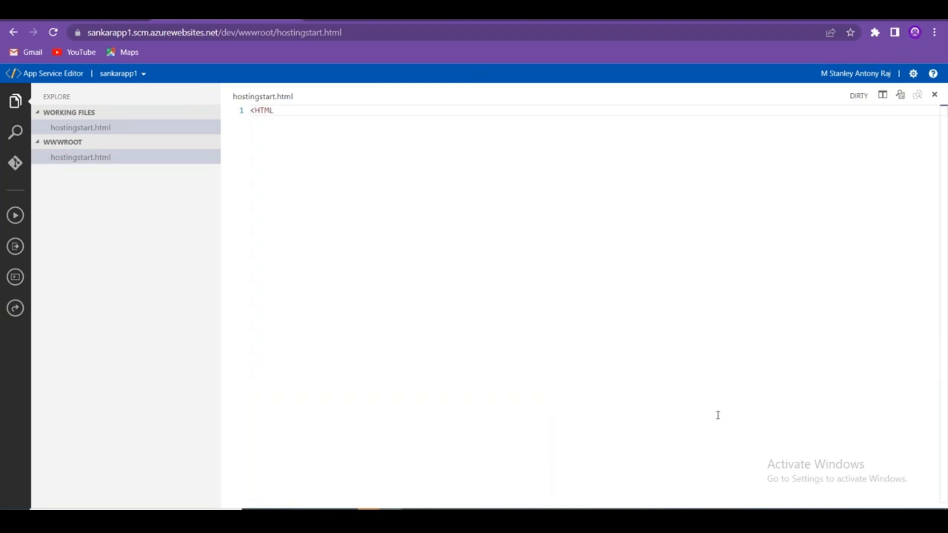
{"action": "type", "text": "> SANKAR WEB APP 1 </HTML"}
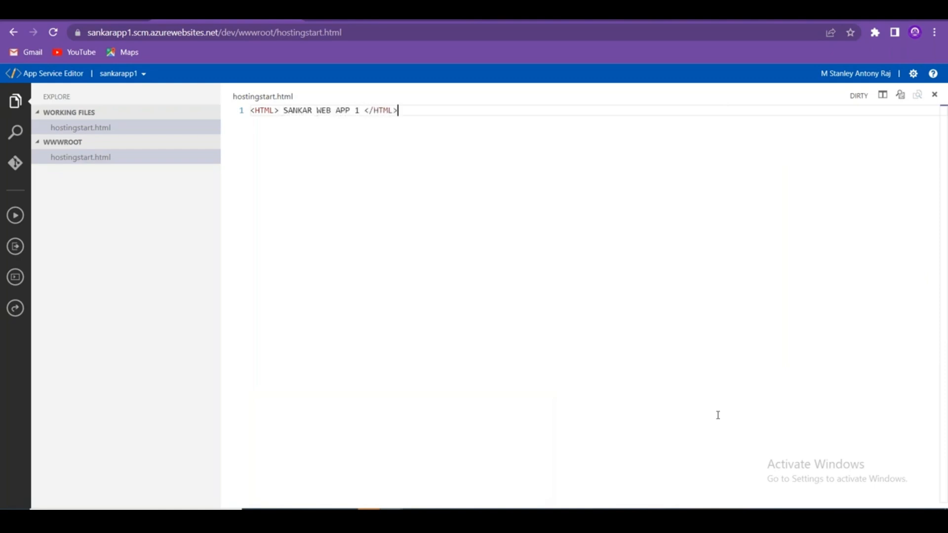
{"action": "type", "text": ">"}
{"action": "key", "text": "Return"}
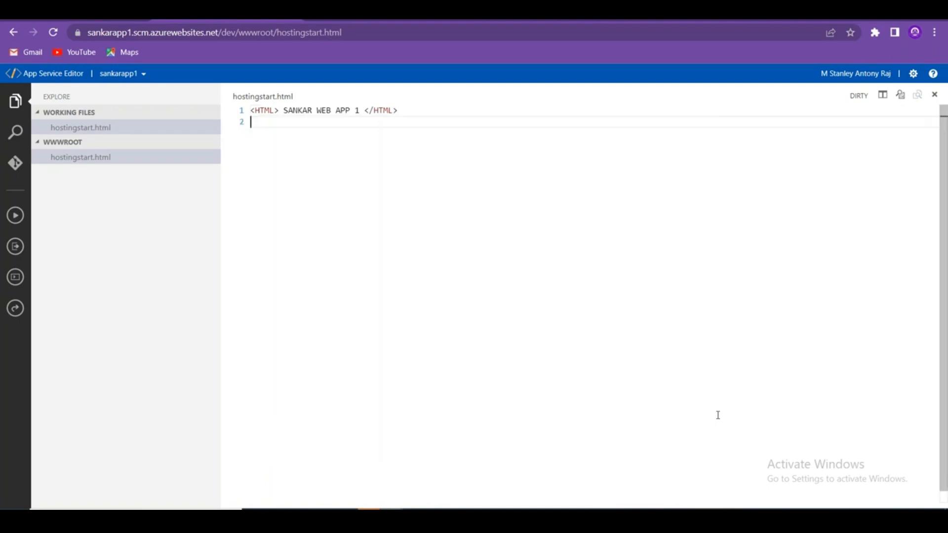
{"action": "type", "text": "<HEAD> WELCOME TO AZUR"}
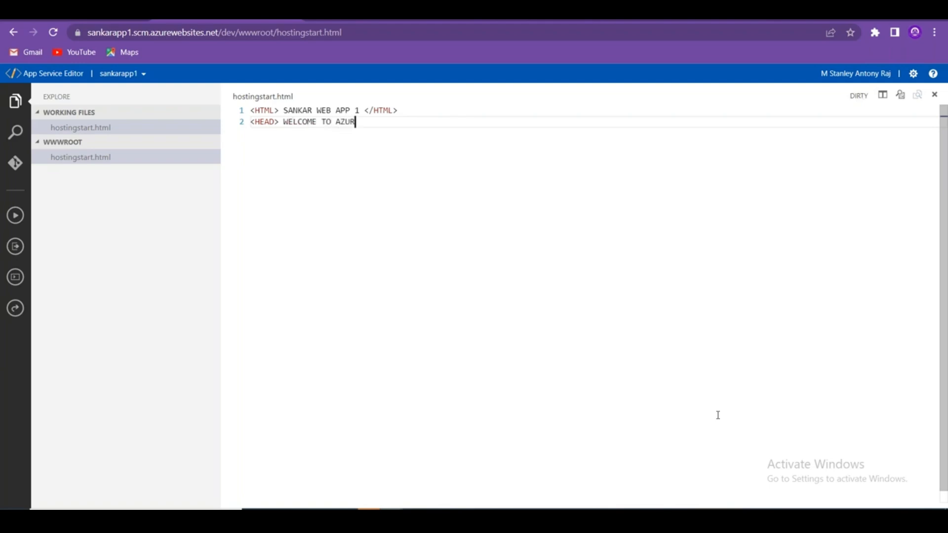
{"action": "type", "text": "E WITH STAN </HEAD>"}
{"action": "key", "text": "Return"}
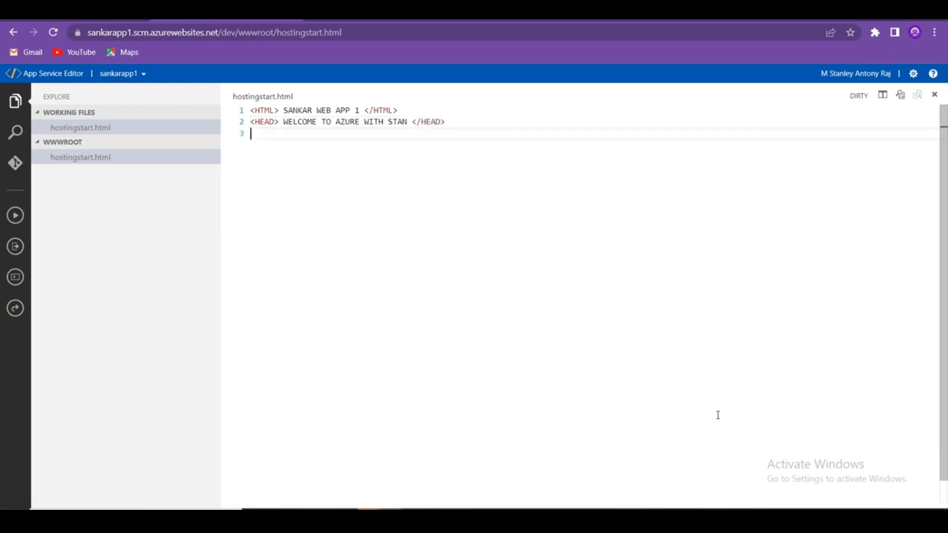
{"action": "type", "text": "<TITLE"}
{"action": "type", "text": "> SA"}
{"action": "key", "text": "BackSpace"}
{"action": "type", "text": "SANKAR WEBAPP"}
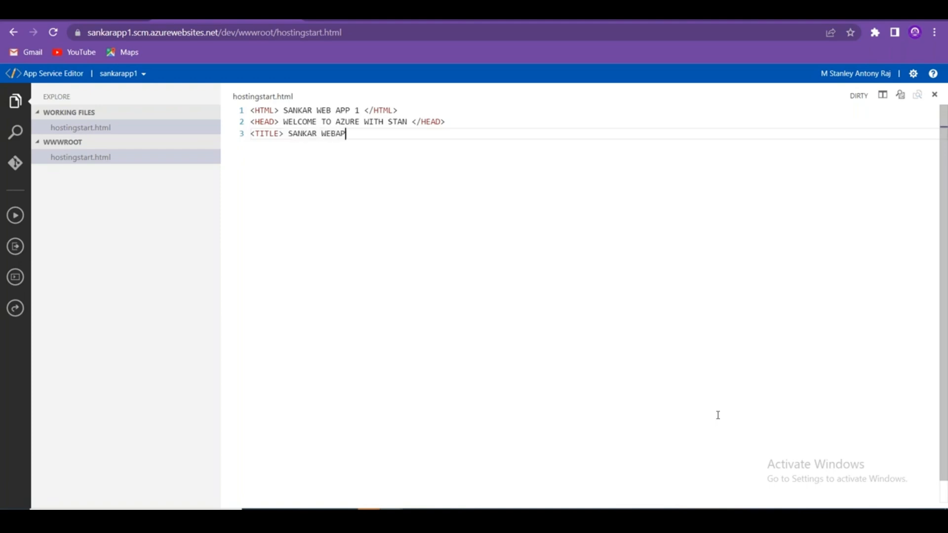
{"action": "type", "text": " </TITLE"}
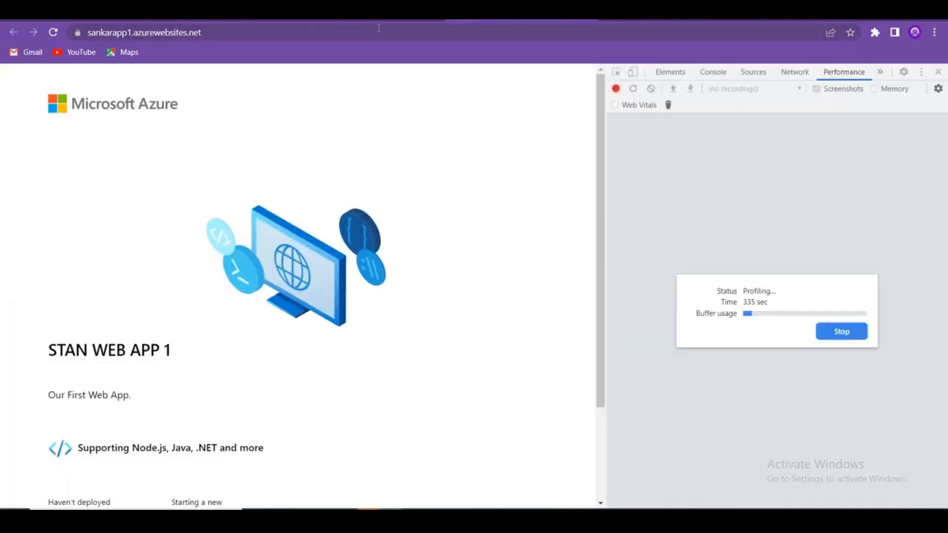
Reload the live site to show the edited welcome text and stop performance profiling.
{"action": "left_click", "coordinate": [378, 28]}
{"action": "left_click", "coordinate": [673, 247]}
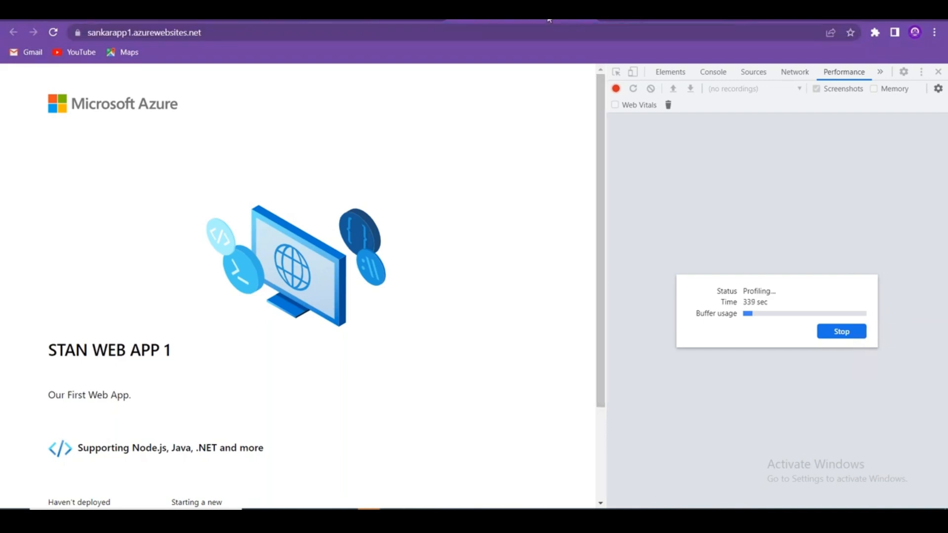
{"action": "left_click", "coordinate": [354, 31]}
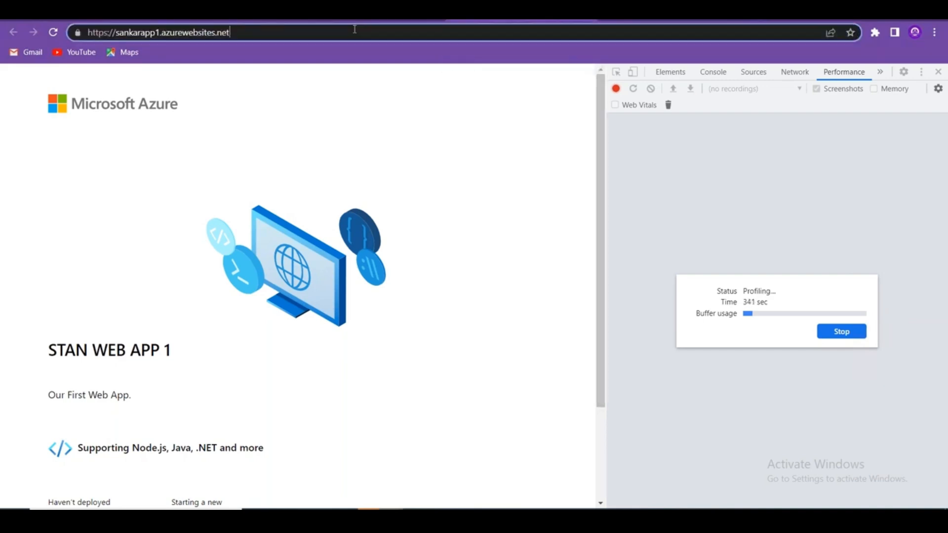
{"action": "key", "text": "Return"}
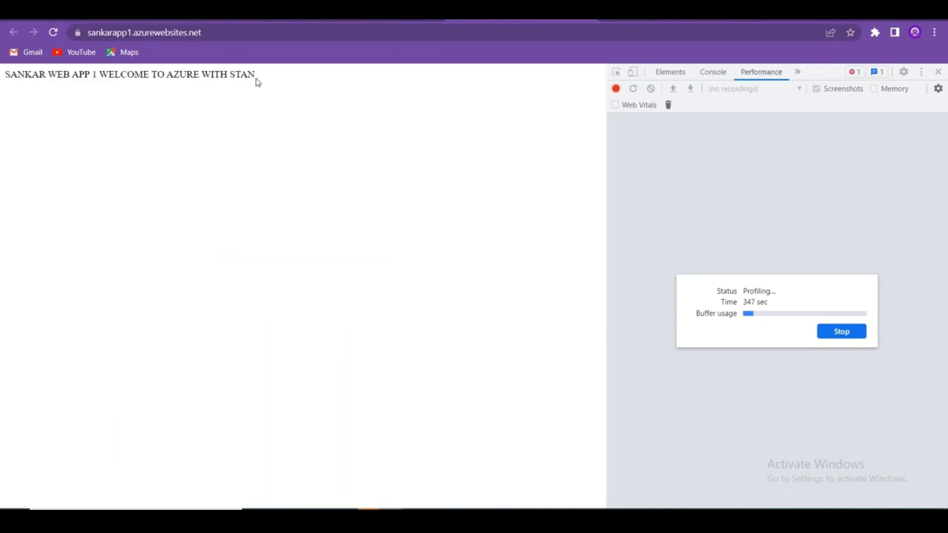
{"action": "left_click", "coordinate": [843, 335]}
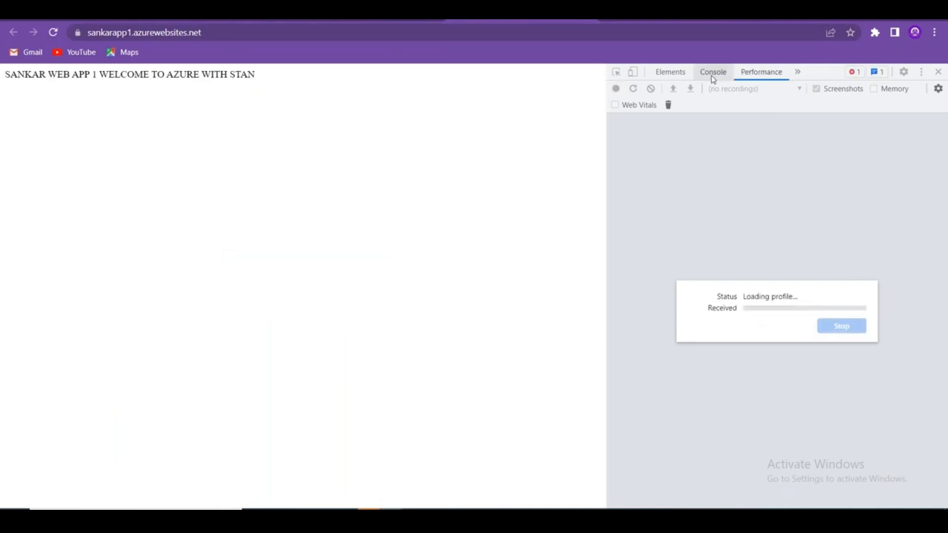
Browse the Console and Memory DevTools panels, return to Performance, then close DevTools.
{"action": "left_click", "coordinate": [797, 72]}
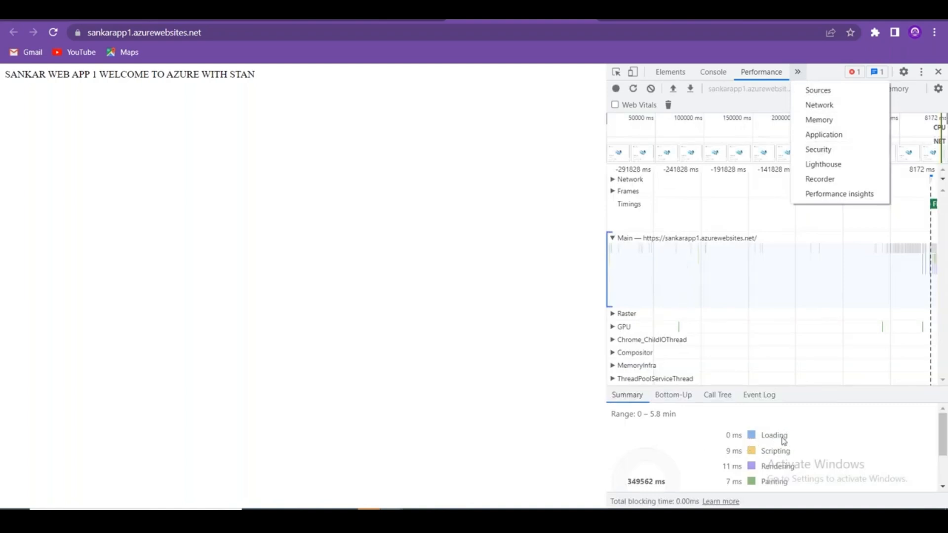
{"action": "left_click", "coordinate": [789, 477]}
{"action": "scroll", "coordinate": [770, 474], "scroll_direction": "down", "scroll_amount": 2}
{"action": "scroll", "coordinate": [750, 473], "scroll_direction": "up", "scroll_amount": 2}
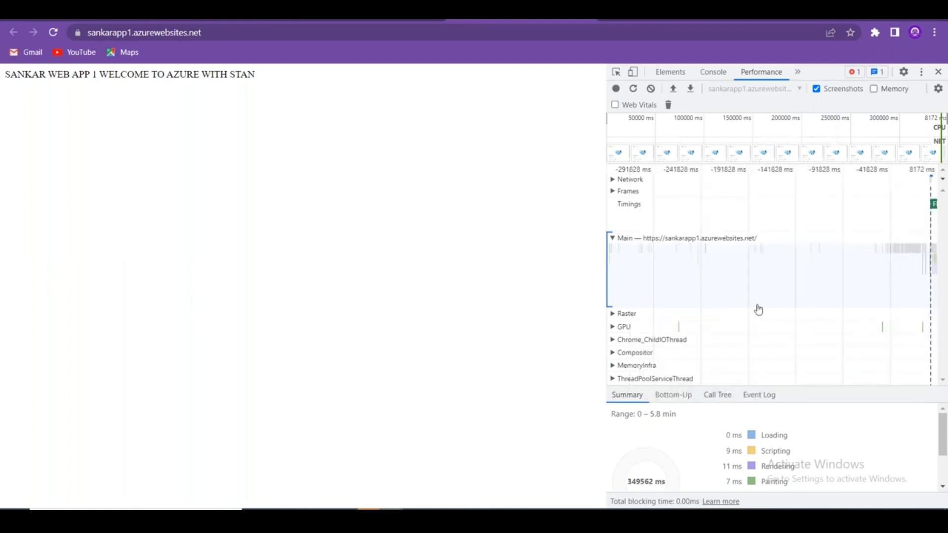
{"action": "left_click", "coordinate": [716, 72]}
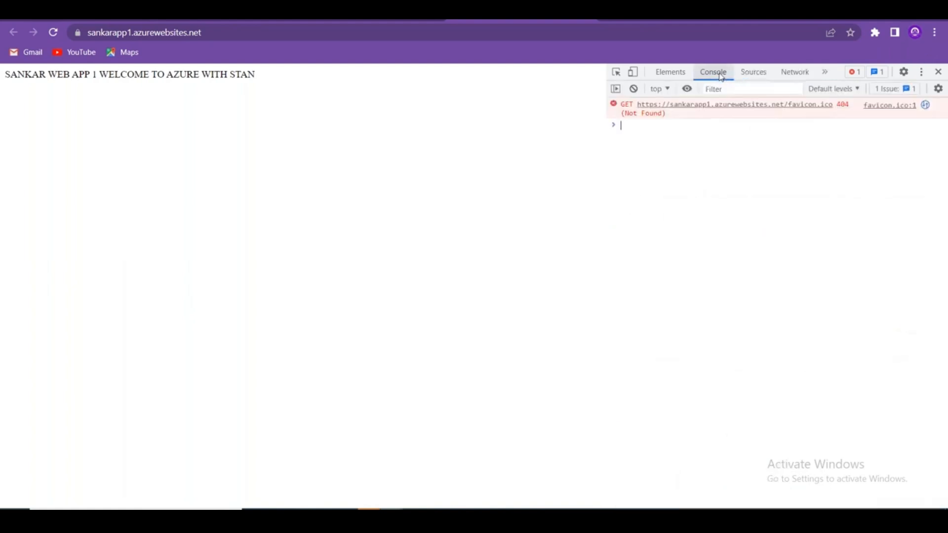
{"action": "left_click", "coordinate": [824, 72]}
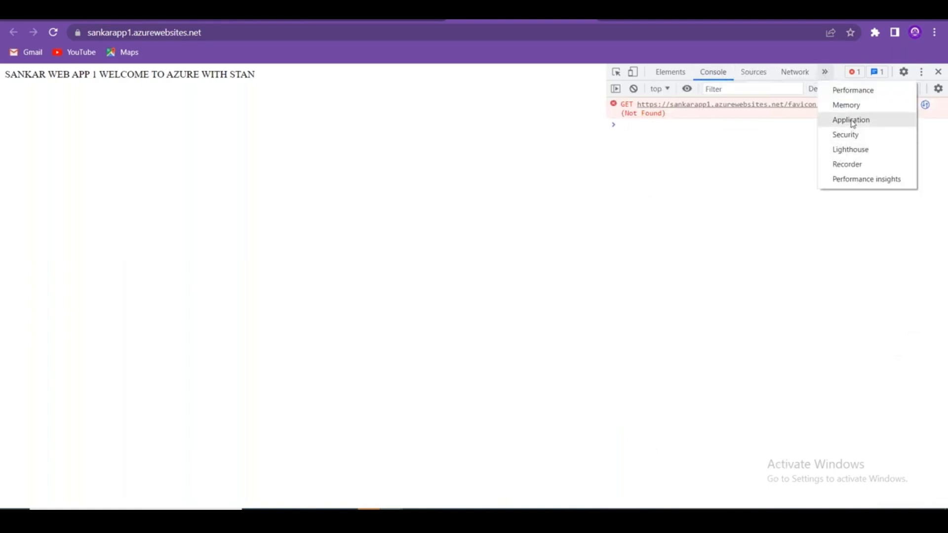
{"action": "left_click", "coordinate": [854, 105]}
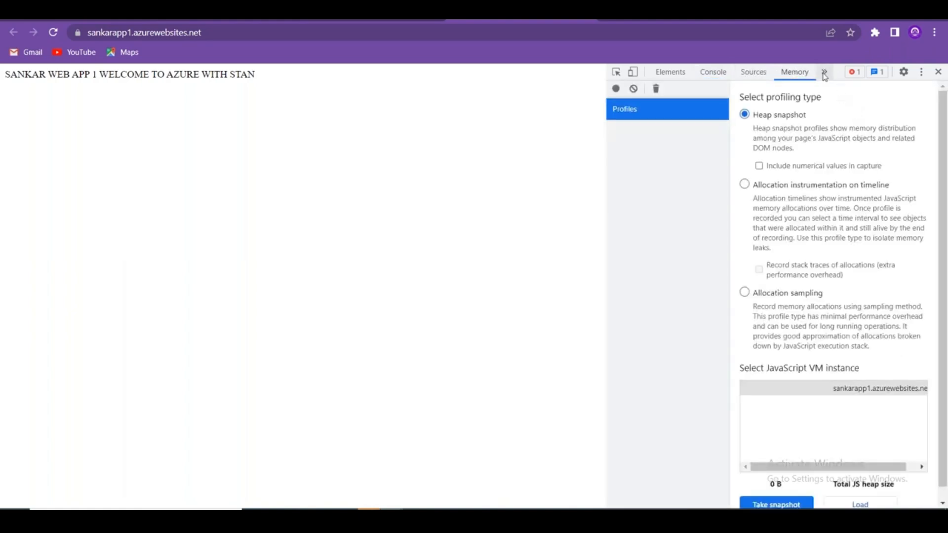
{"action": "left_click", "coordinate": [823, 72]}
{"action": "left_click", "coordinate": [847, 104]}
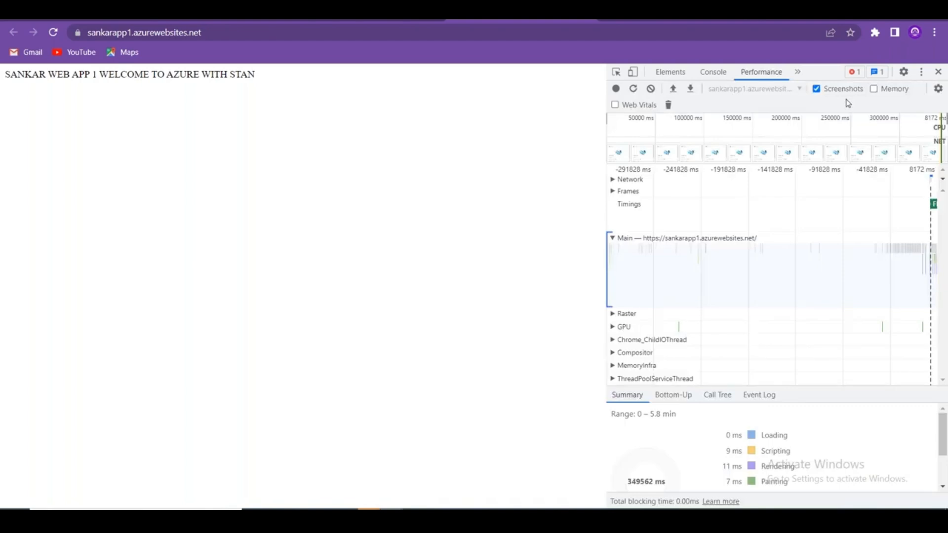
{"action": "left_click", "coordinate": [937, 71]}
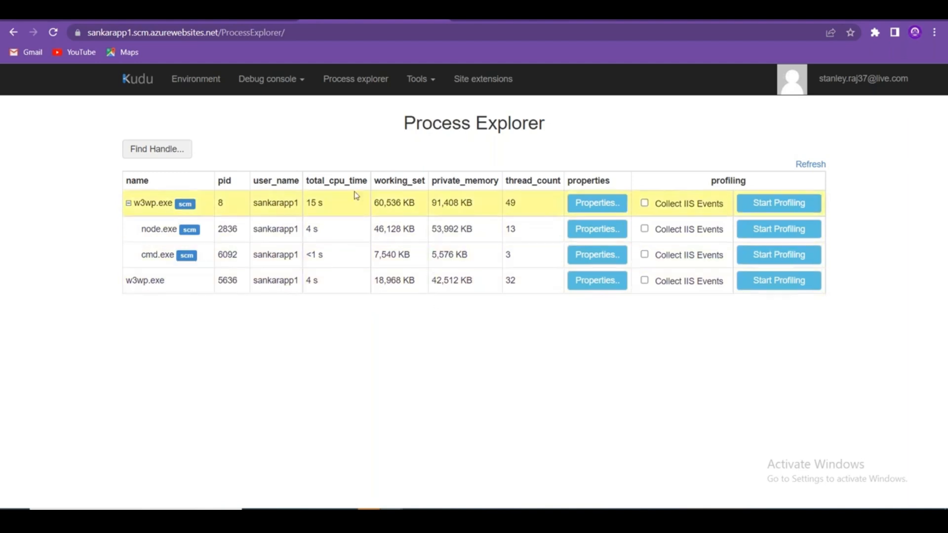
Open Kudu's Debug console menu to show the CMD and PowerShell options.
{"action": "left_click", "coordinate": [299, 84]}
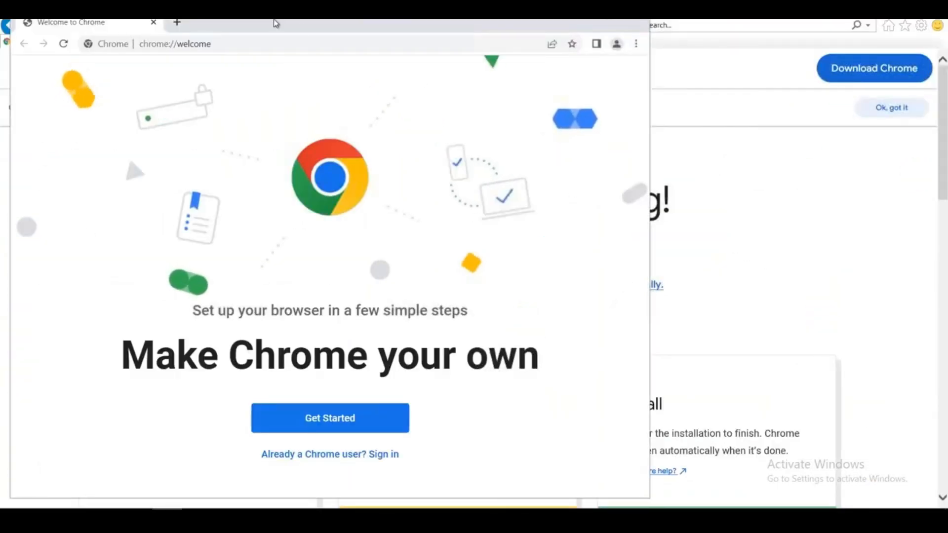
Search Google for 'visual studio install' and open the Install Visual Studio docs article.
{"action": "double_click", "coordinate": [275, 24]}
{"action": "left_click", "coordinate": [220, 33]}
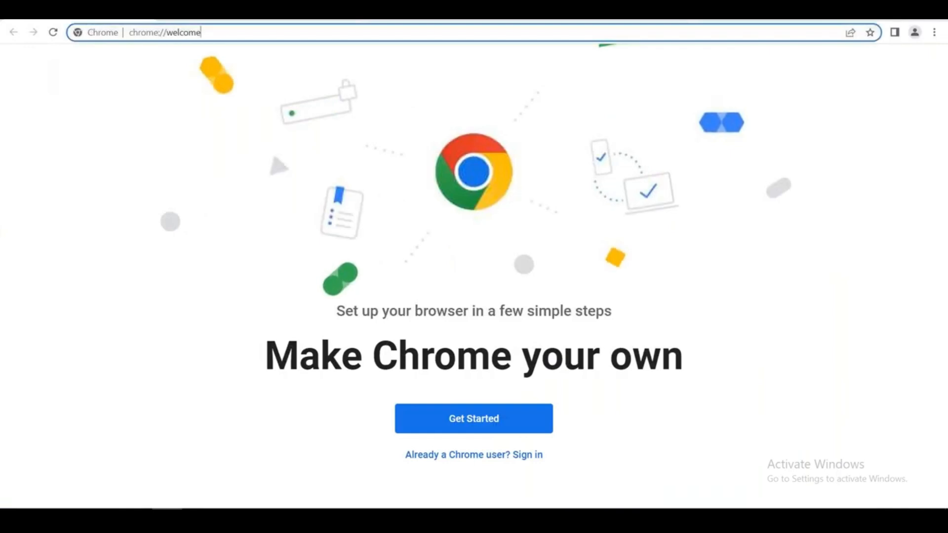
{"action": "type", "text": "visual "}
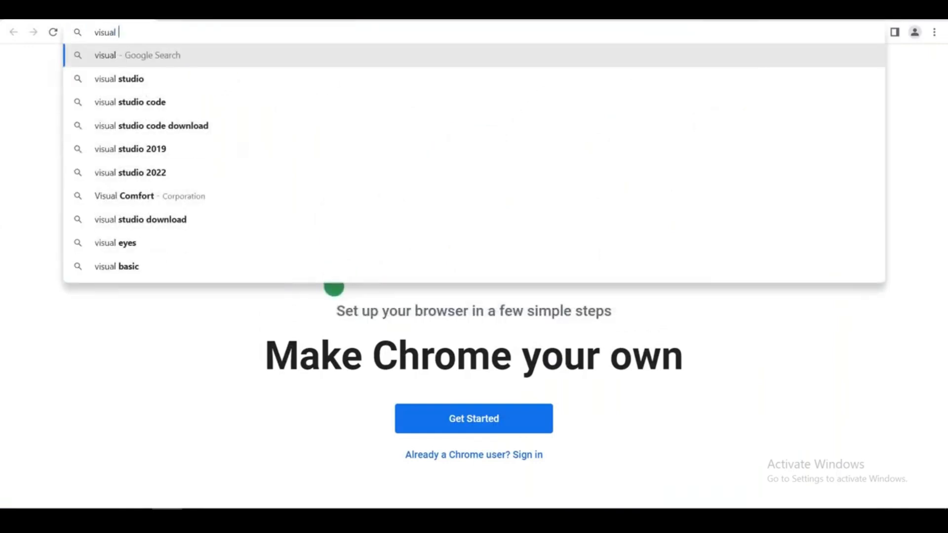
{"action": "type", "text": "studio install"}
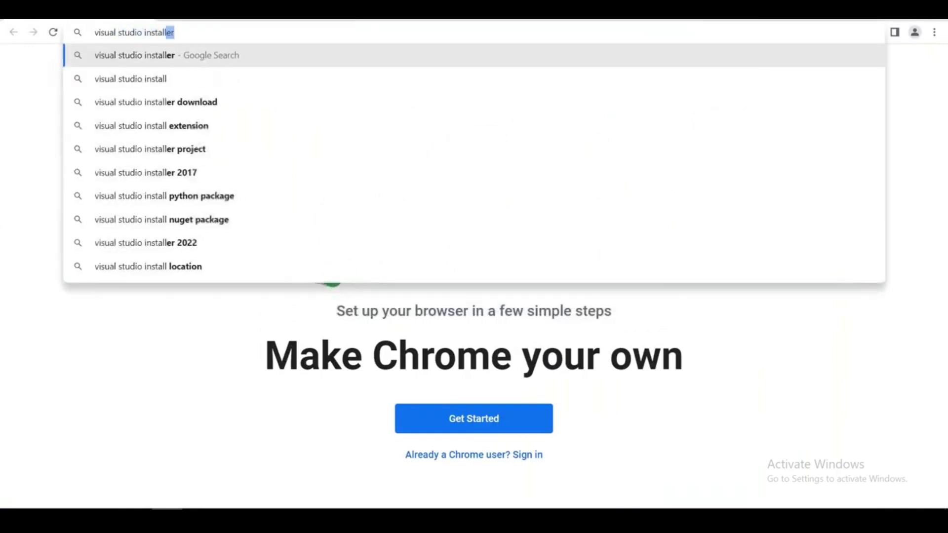
{"action": "key", "text": "Return"}
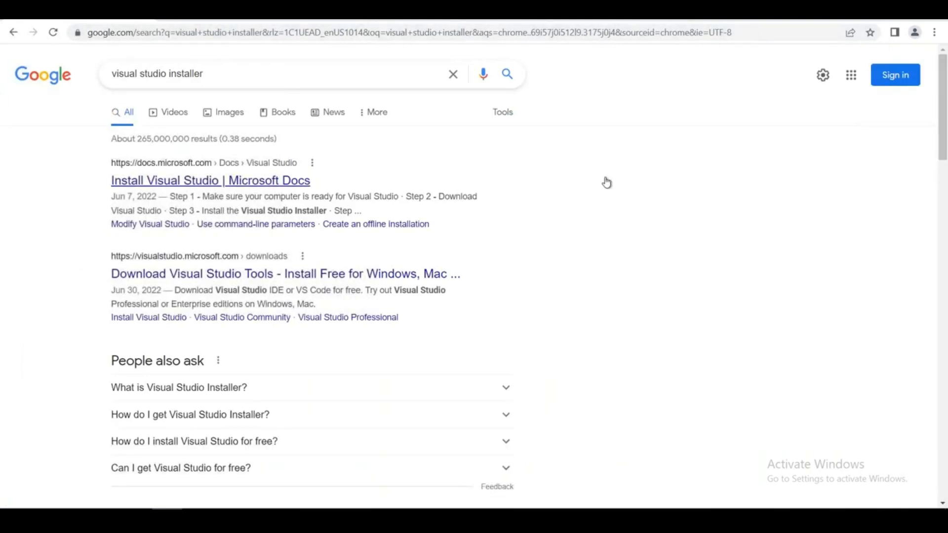
{"action": "left_click", "coordinate": [223, 180]}
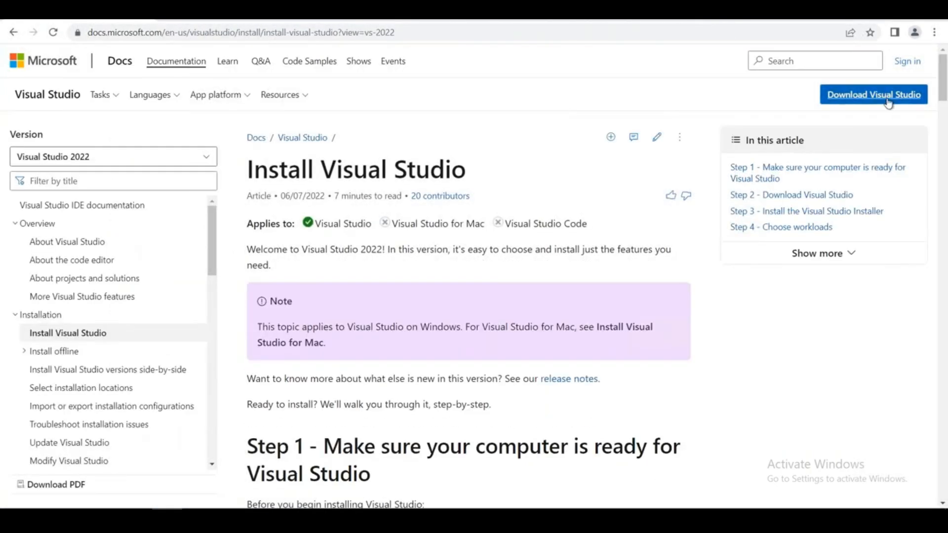
Download the Visual Studio Enterprise free trial and run VisualStudioSetup.exe.
{"action": "left_click", "coordinate": [888, 95]}
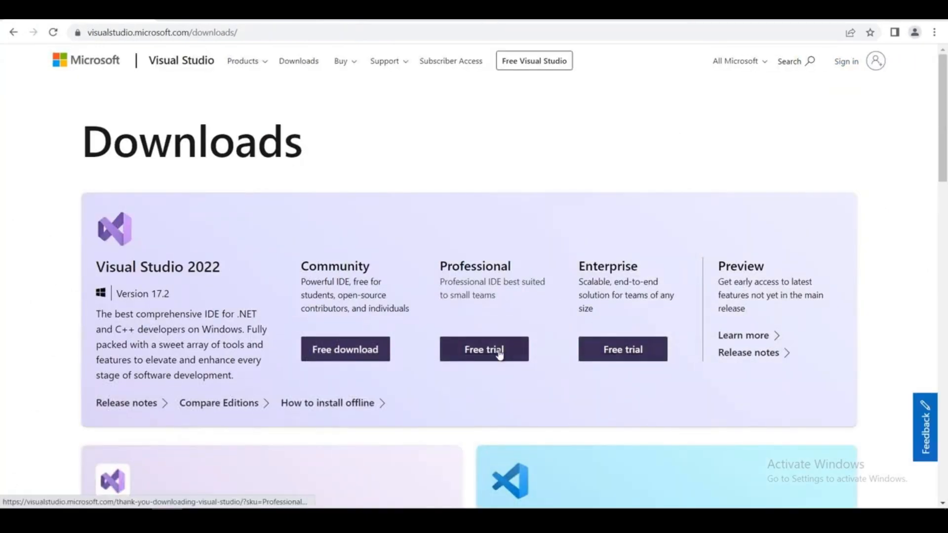
{"action": "left_click", "coordinate": [614, 352]}
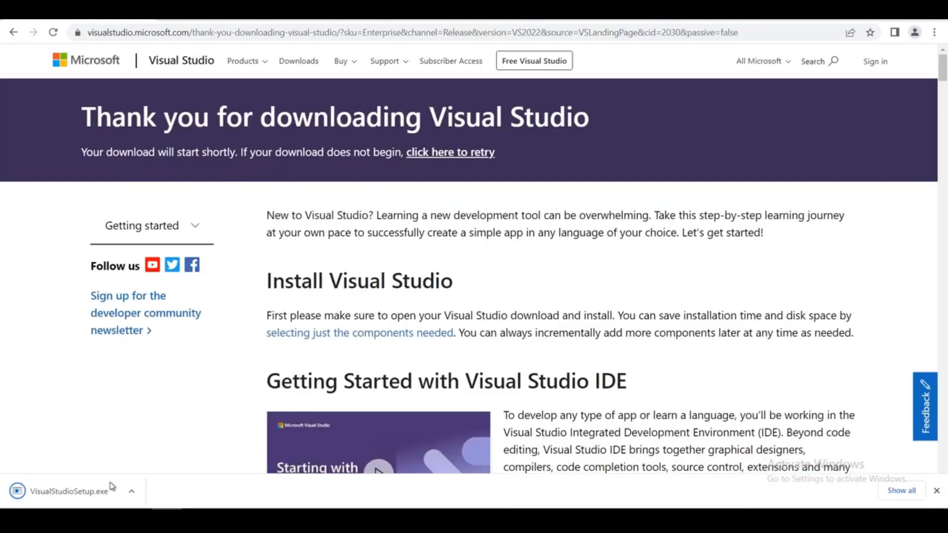
{"action": "left_click", "coordinate": [70, 499]}
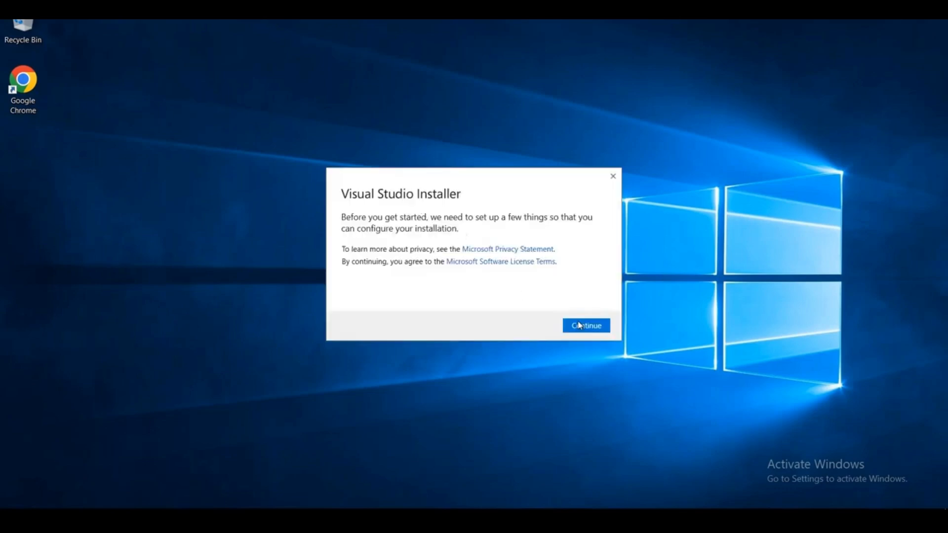
Install Enterprise 2022 with Azure development and ASP.NET and web development workloads, installing while downloading.
{"action": "left_click", "coordinate": [577, 324]}
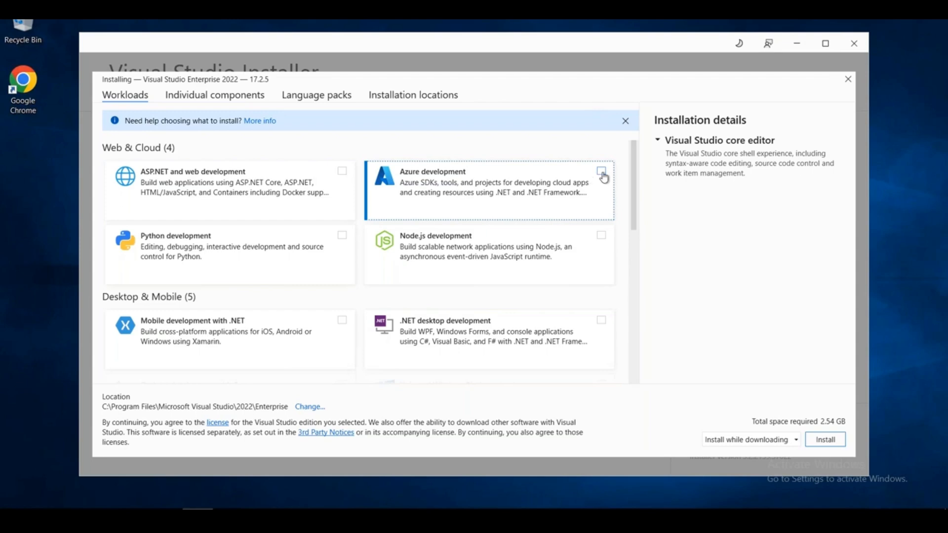
{"action": "left_click", "coordinate": [474, 192]}
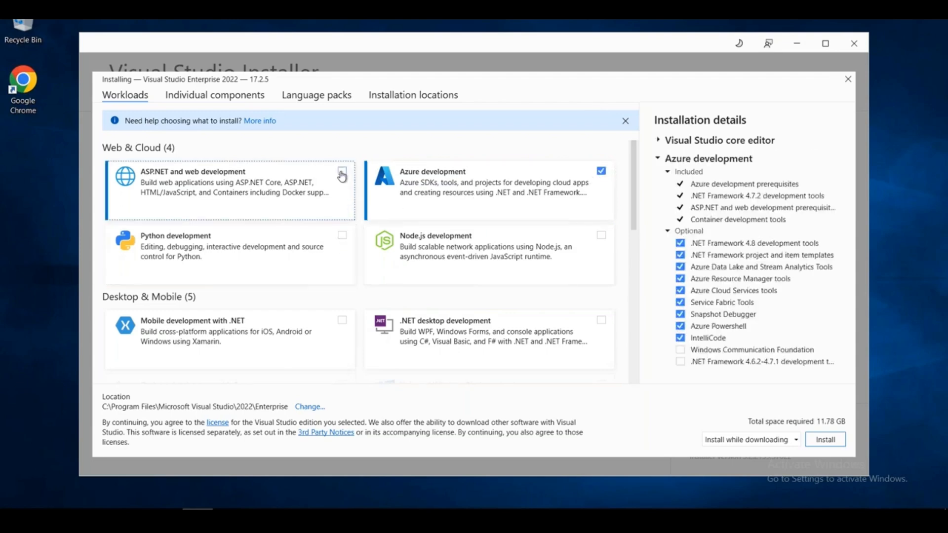
{"action": "left_click", "coordinate": [333, 217]}
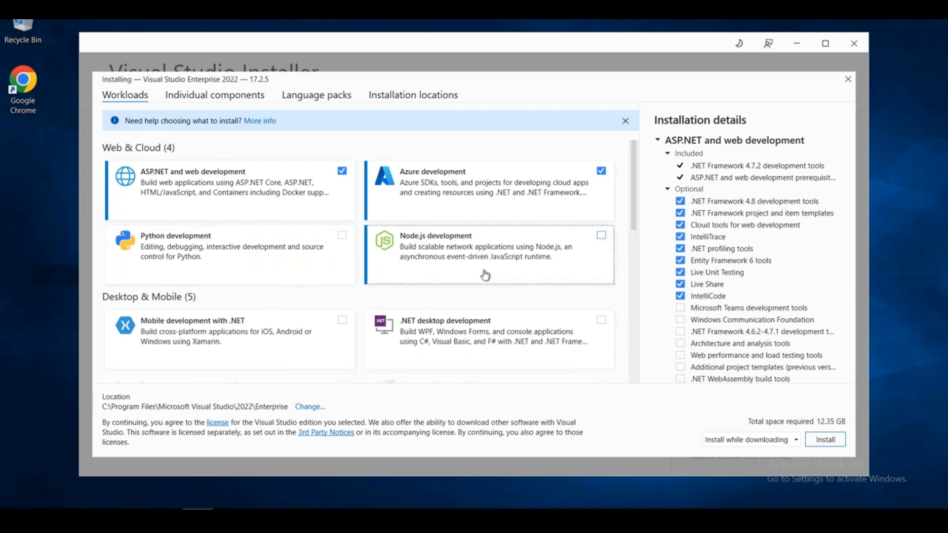
{"action": "scroll", "coordinate": [444, 291], "scroll_direction": "down", "scroll_amount": 3}
{"action": "scroll", "coordinate": [425, 301], "scroll_direction": "down", "scroll_amount": 9}
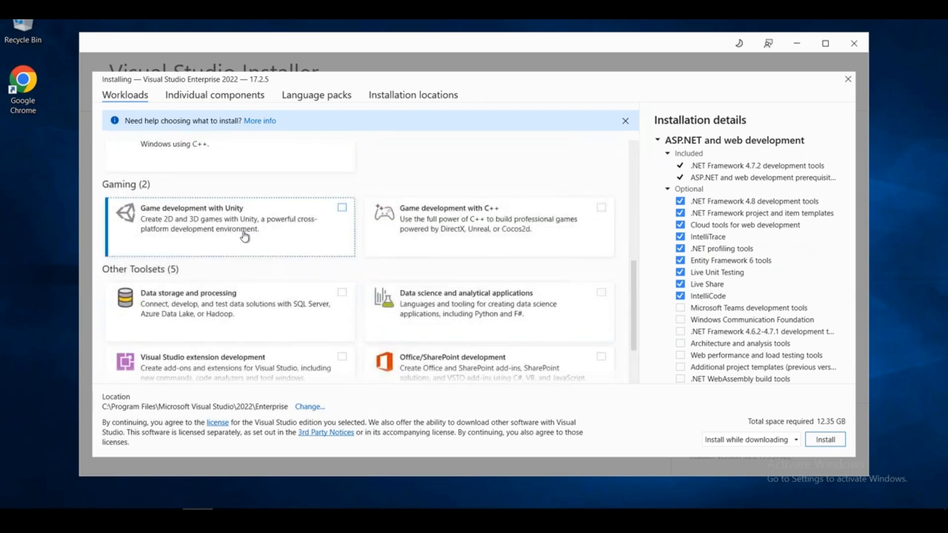
{"action": "scroll", "coordinate": [457, 269], "scroll_direction": "down", "scroll_amount": 3}
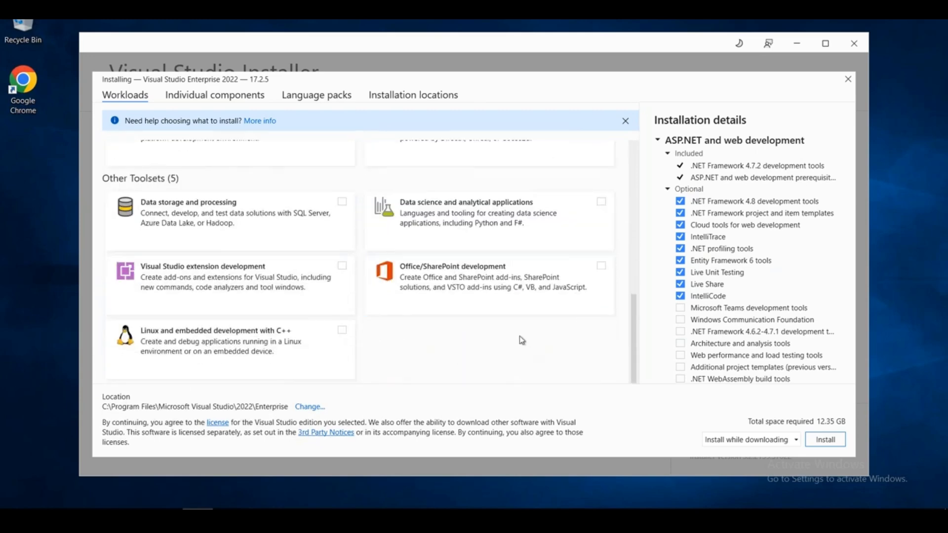
{"action": "scroll", "coordinate": [522, 341], "scroll_direction": "up", "scroll_amount": 10}
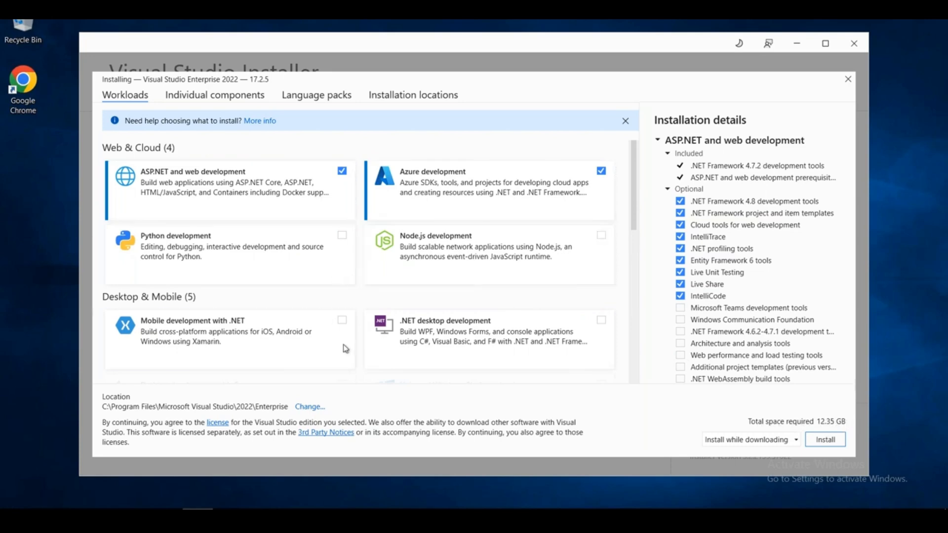
{"action": "scroll", "coordinate": [346, 348], "scroll_direction": "down", "scroll_amount": 6}
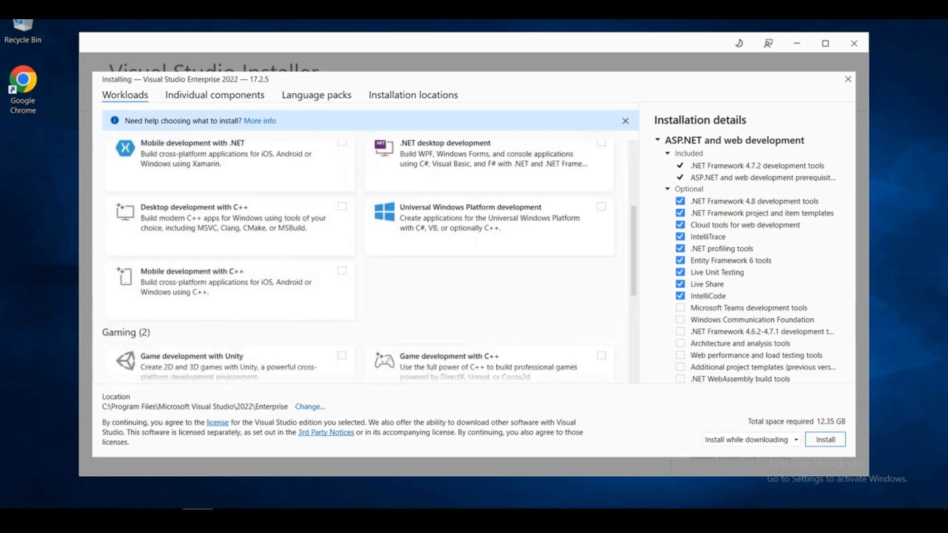
{"action": "scroll", "coordinate": [346, 297], "scroll_direction": "up", "scroll_amount": 6}
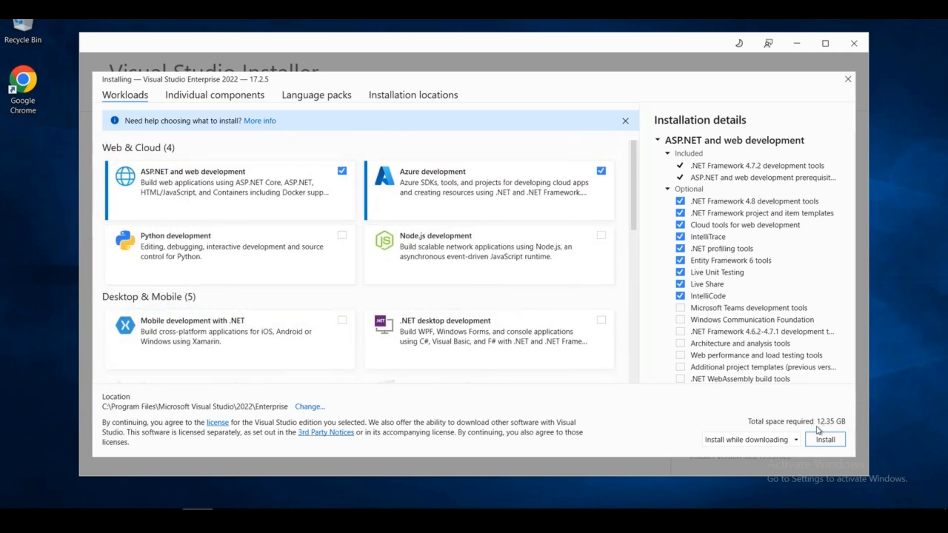
{"action": "left_click", "coordinate": [766, 444]}
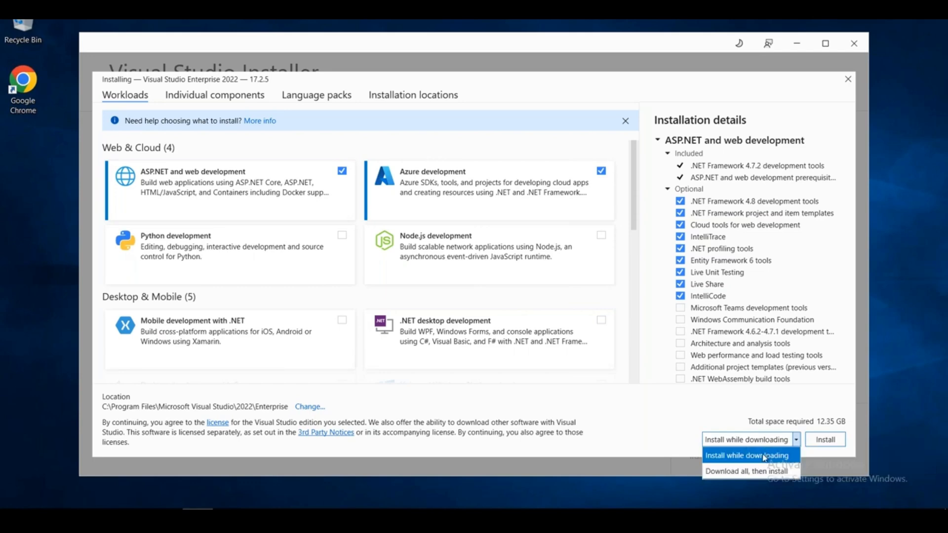
{"action": "left_click", "coordinate": [764, 456]}
{"action": "left_click", "coordinate": [816, 441]}
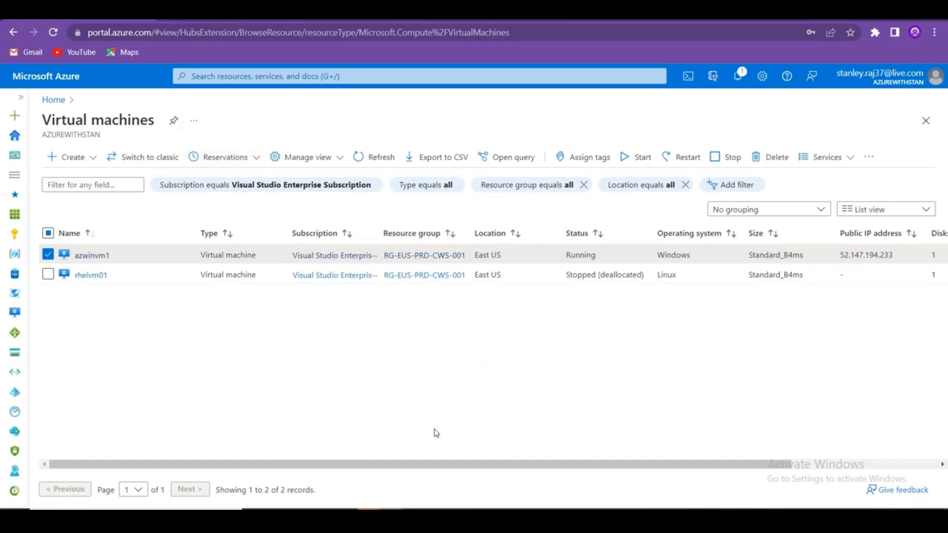
Bold the Scenario 2 label in H7:I7 on Excel's AZURE APP SERVICES sheet.
{"action": "key", "text": "alt+Tab"}
{"action": "key", "text": "alt+Tab"}
{"action": "key", "text": "alt+Tab"}
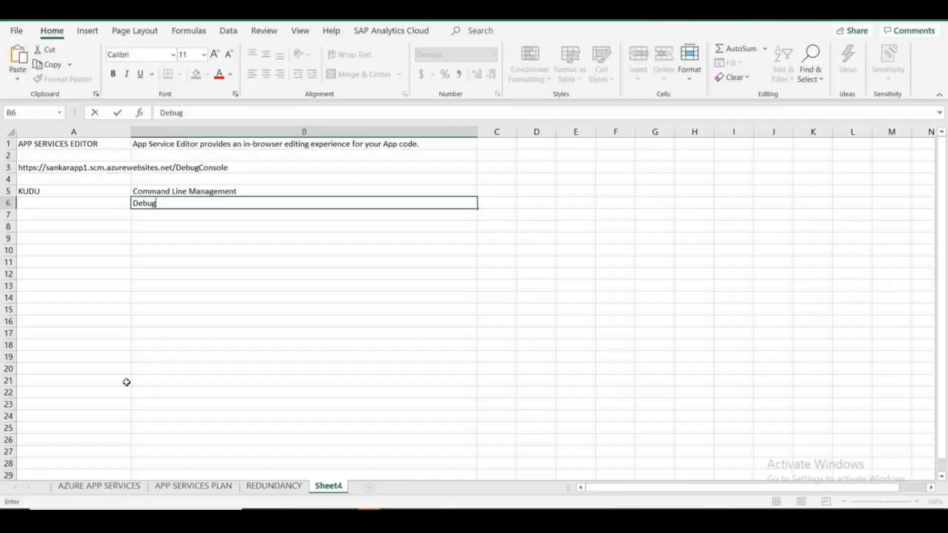
{"action": "left_click", "coordinate": [99, 486]}
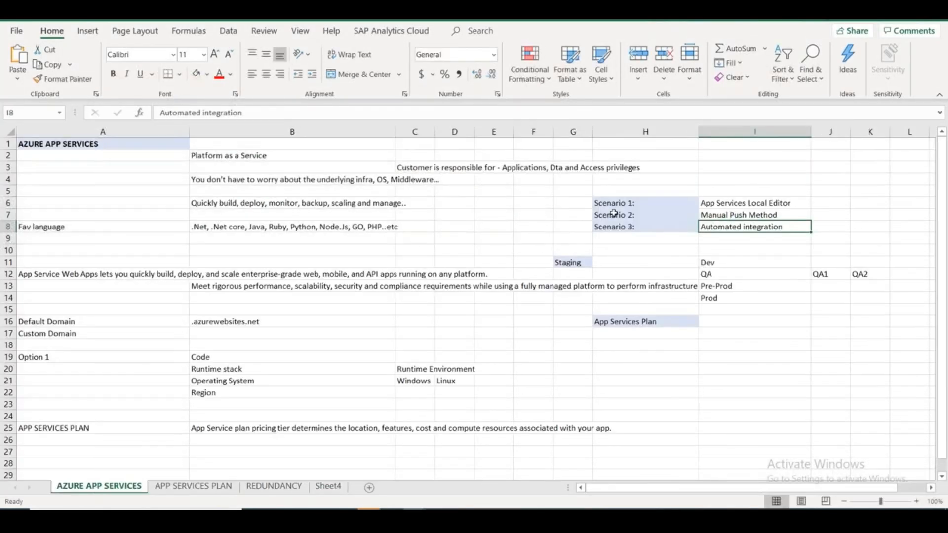
{"action": "left_click_drag", "start_coordinate": [613, 213], "coordinate": [686, 217]}
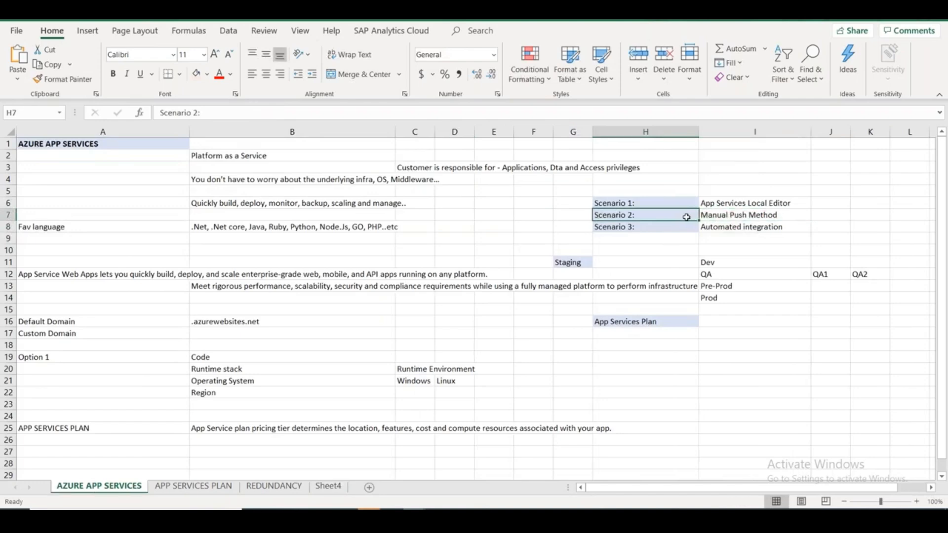
{"action": "key", "text": "ctrl+b"}
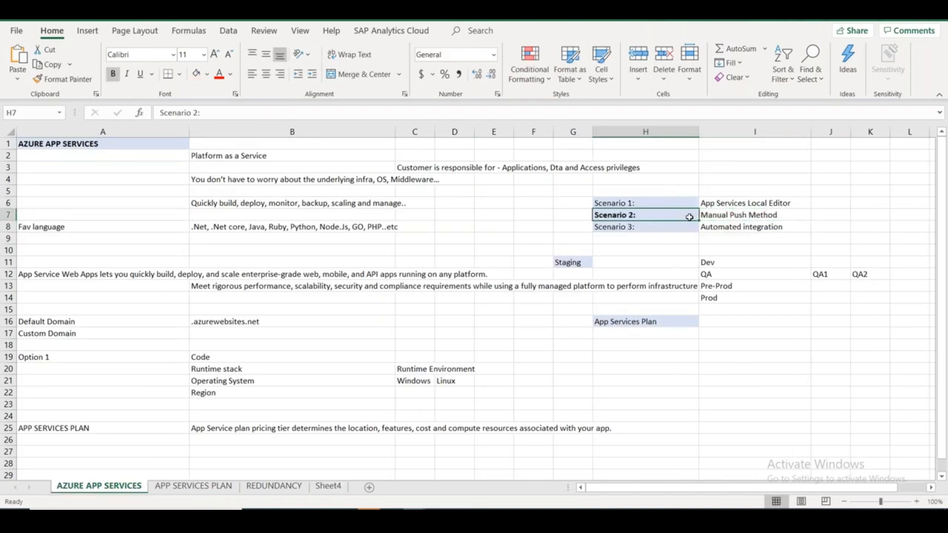
On Sheet4, list GITHUB, BITBUCKET, DROPBOX, BOX and ONEDRIVE in B9:B13.
{"action": "left_click", "coordinate": [328, 486]}
{"action": "key", "text": "Down"}
{"action": "left_click", "coordinate": [173, 238]}
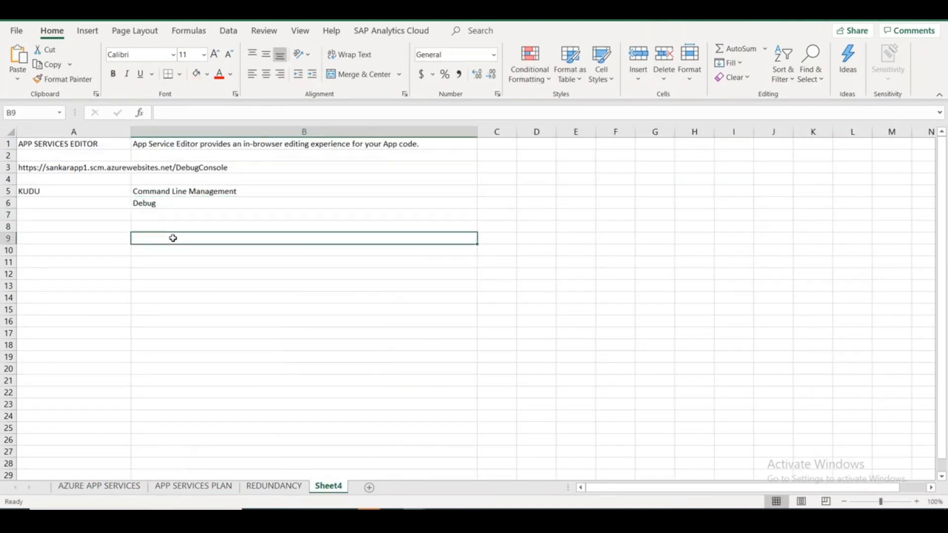
{"action": "type", "text": "GITHU"}
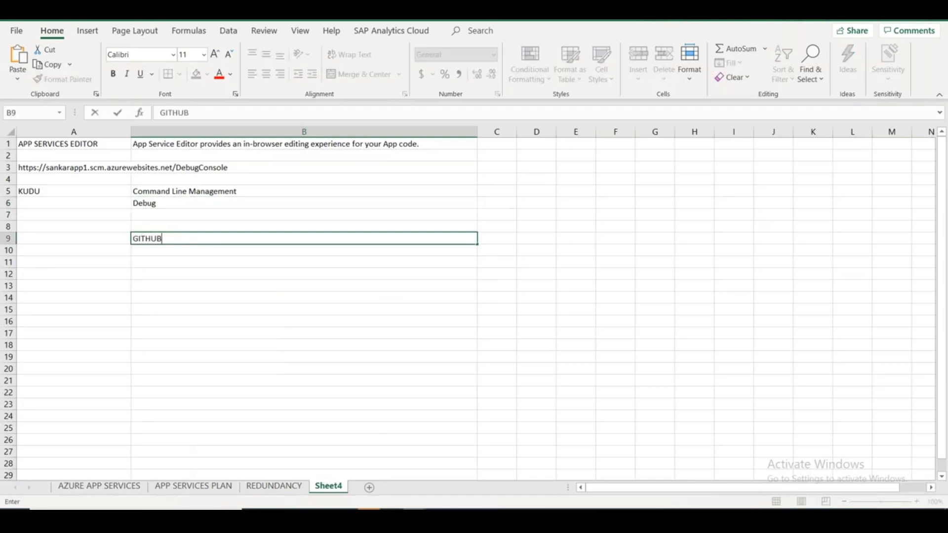
{"action": "type", "text": "B"}
{"action": "key", "text": "Return"}
{"action": "type", "text": "BITBUCKET"}
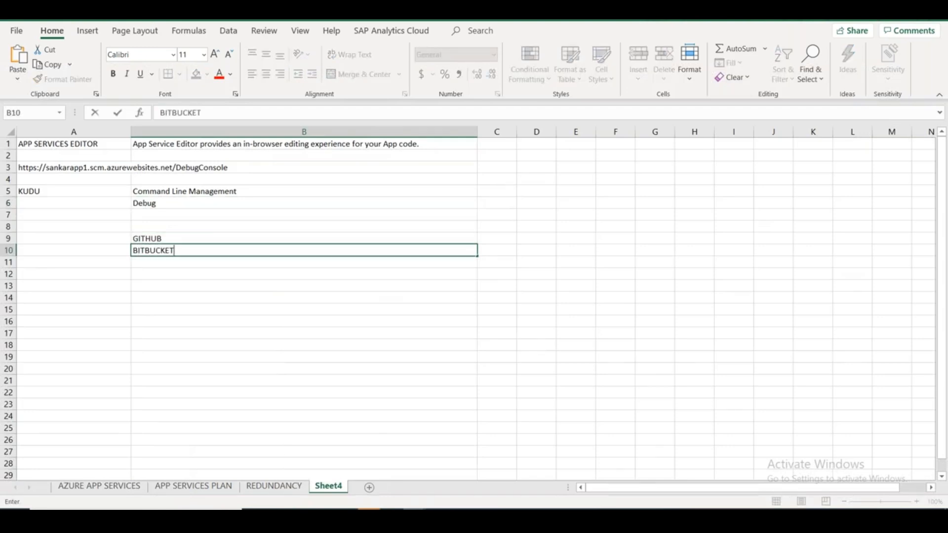
{"action": "key", "text": "Return"}
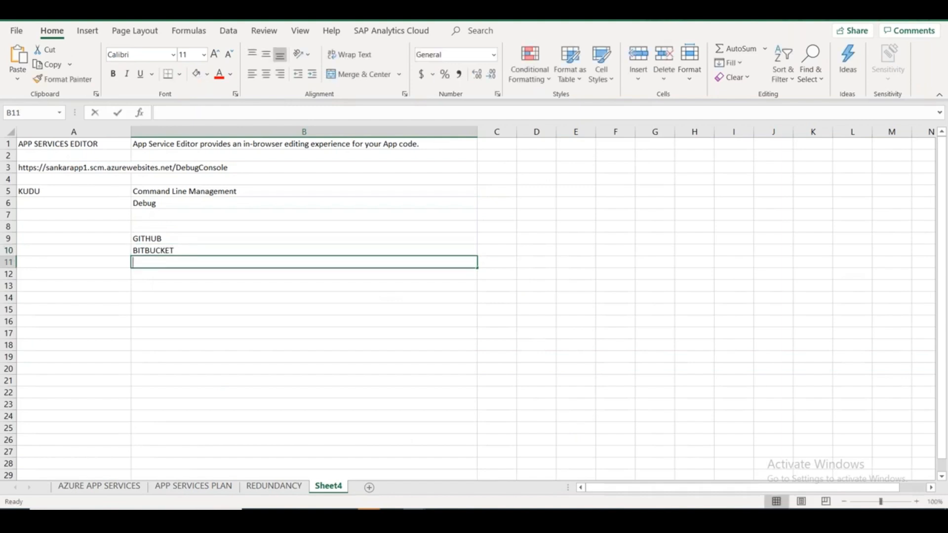
{"action": "type", "text": "DROP"}
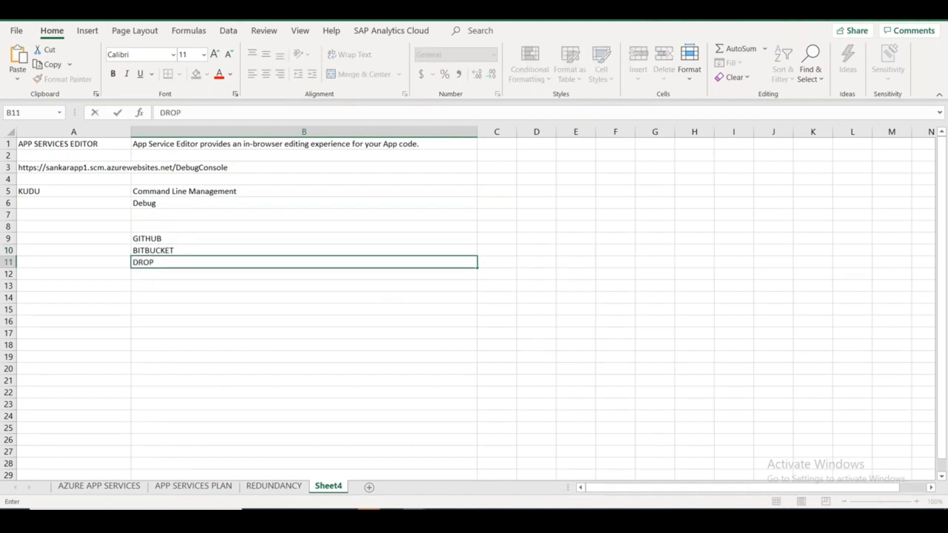
{"action": "type", "text": "FBOX"}
{"action": "key", "text": "Return"}
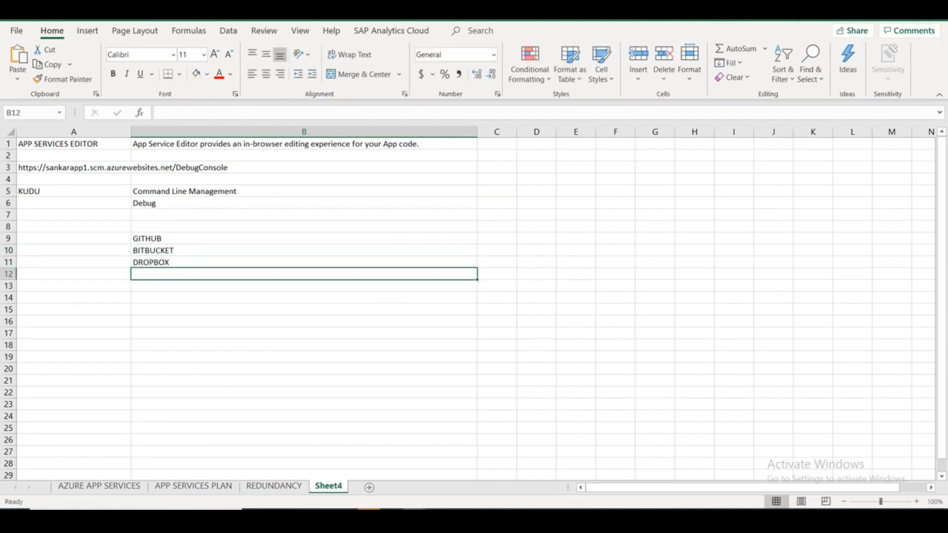
{"action": "type", "text": "BOX"}
{"action": "key", "text": "Return"}
{"action": "type", "text": "ONEDRIVE"}
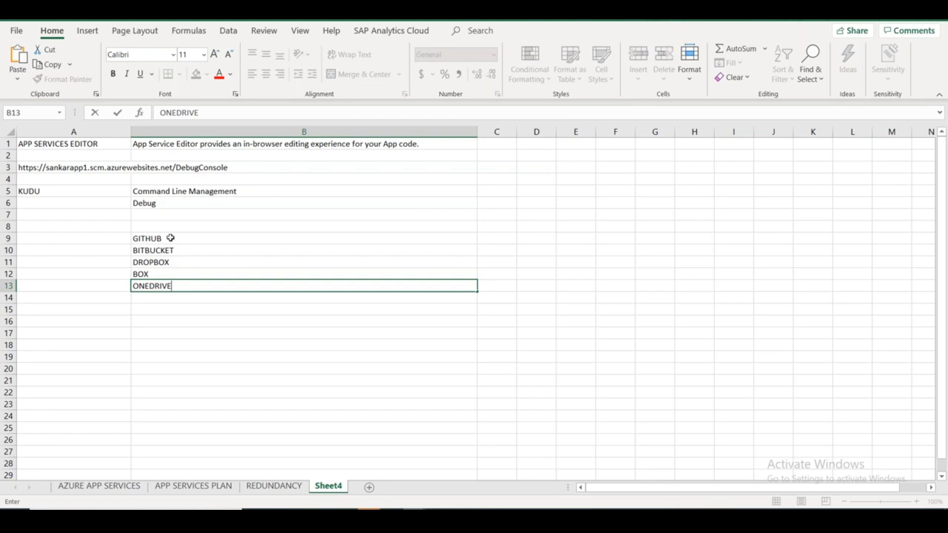
{"action": "left_click", "coordinate": [196, 348]}
{"action": "key", "text": "alt+Tab"}
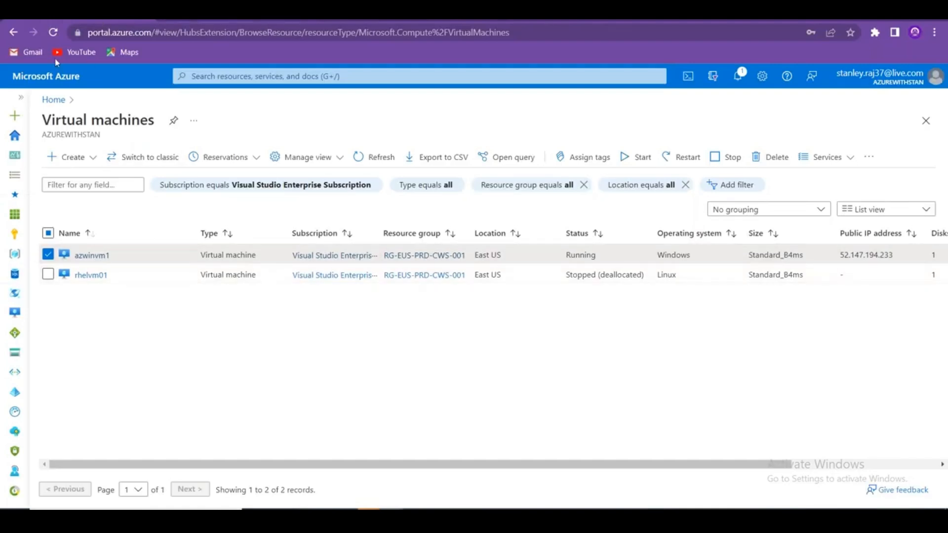
Open sankarapp1's Deployment Center via App Services and view the Source dropdown's code sources.
{"action": "left_click", "coordinate": [45, 100]}
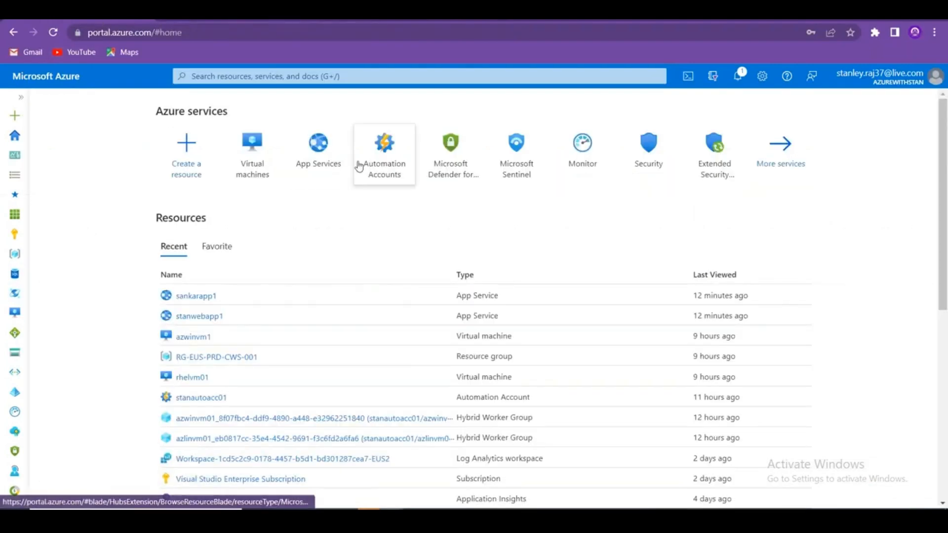
{"action": "left_click", "coordinate": [318, 148]}
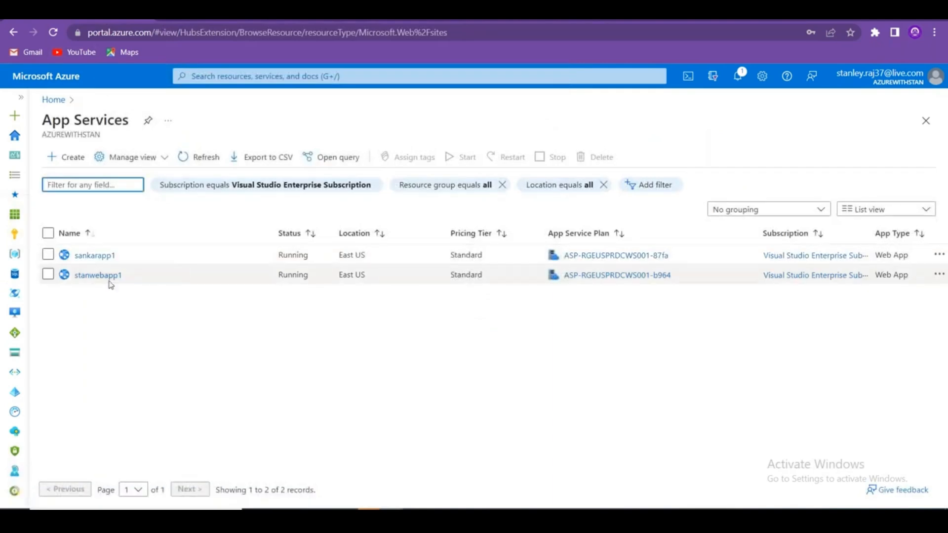
{"action": "left_click", "coordinate": [96, 256]}
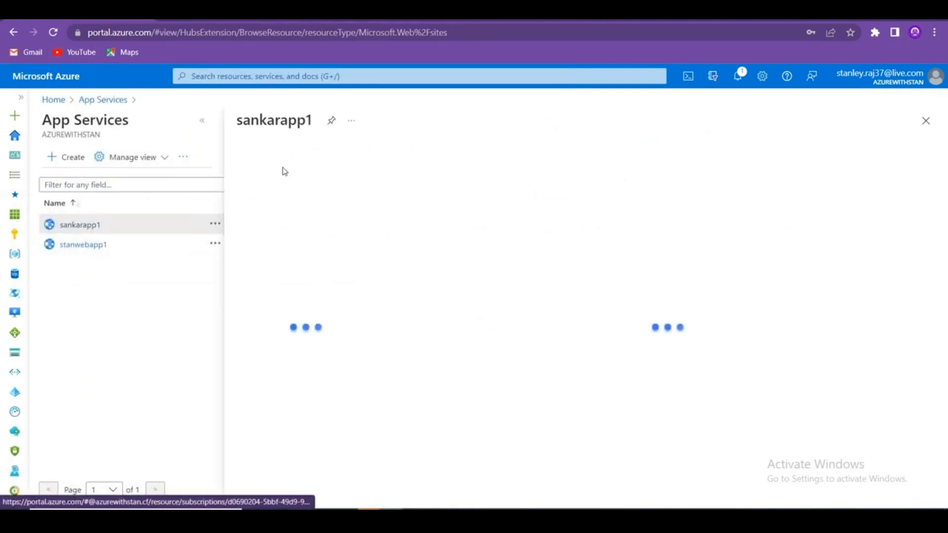
{"action": "left_click", "coordinate": [202, 122]}
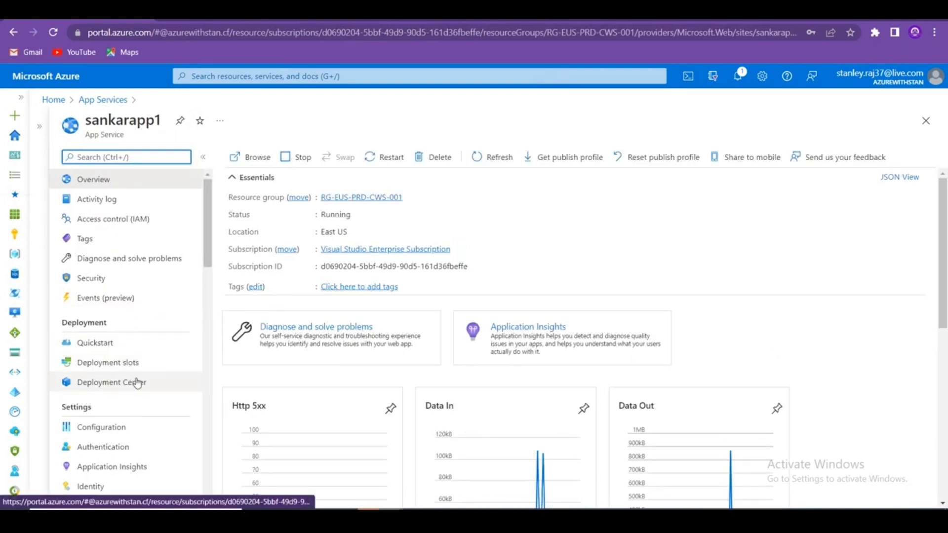
{"action": "left_click_drag", "start_coordinate": [211, 240], "coordinate": [211, 274]}
{"action": "left_click", "coordinate": [153, 258]}
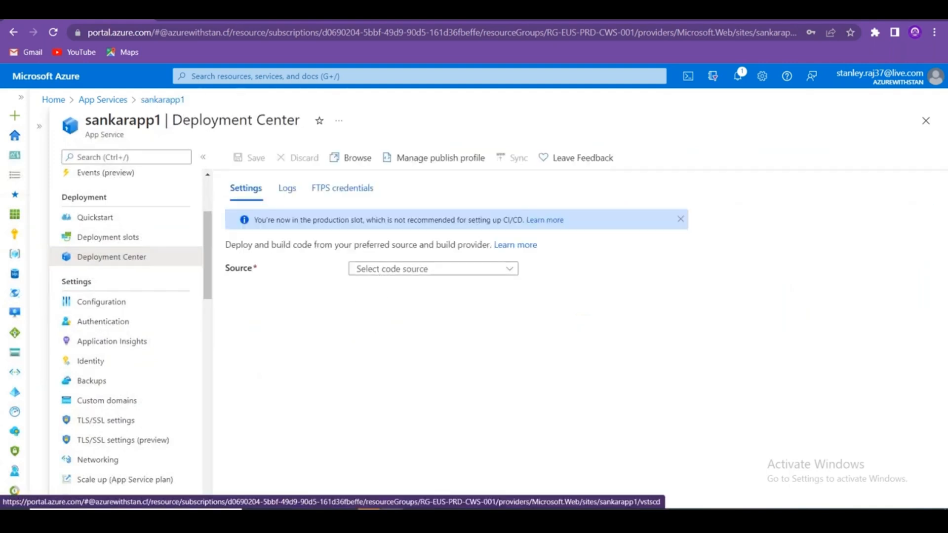
{"action": "left_click", "coordinate": [430, 271]}
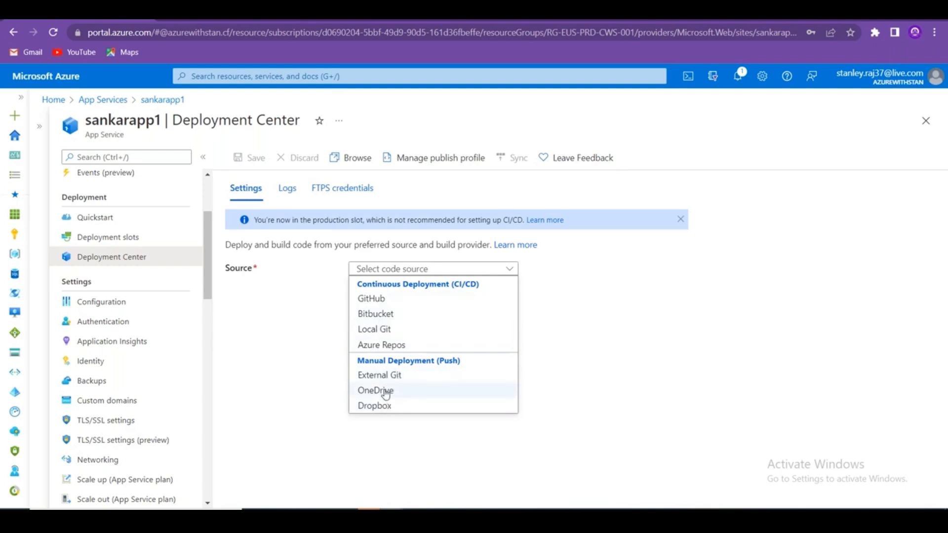
{"action": "key", "text": "alt+Tab"}
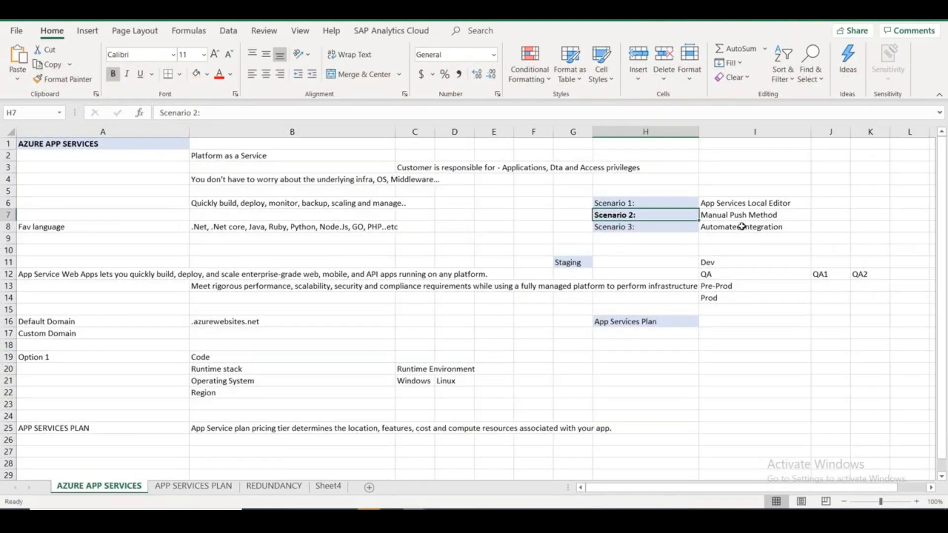
Note 'CI / CD' in cell J8, then choose OneDrive as sankarapp1's deployment source.
{"action": "left_click", "coordinate": [824, 228]}
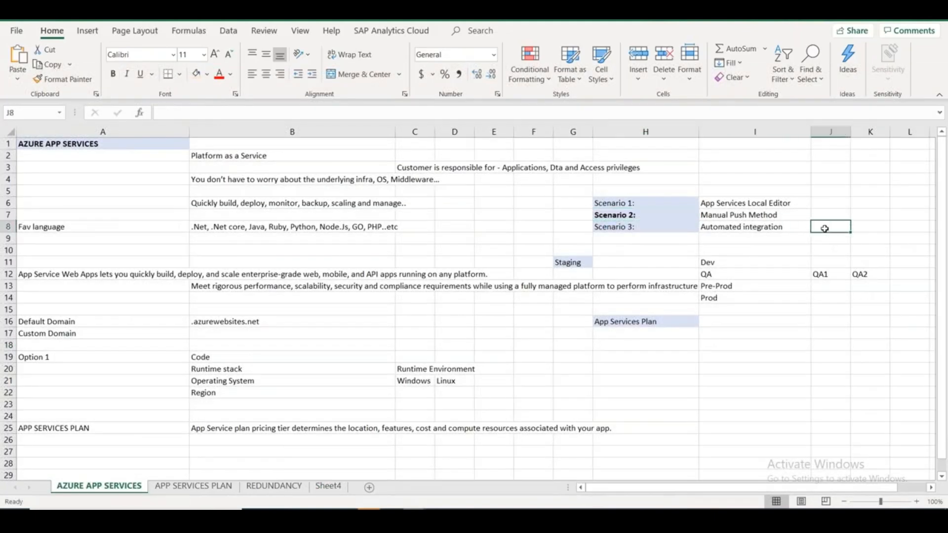
{"action": "type", "text": "CI / CD"}
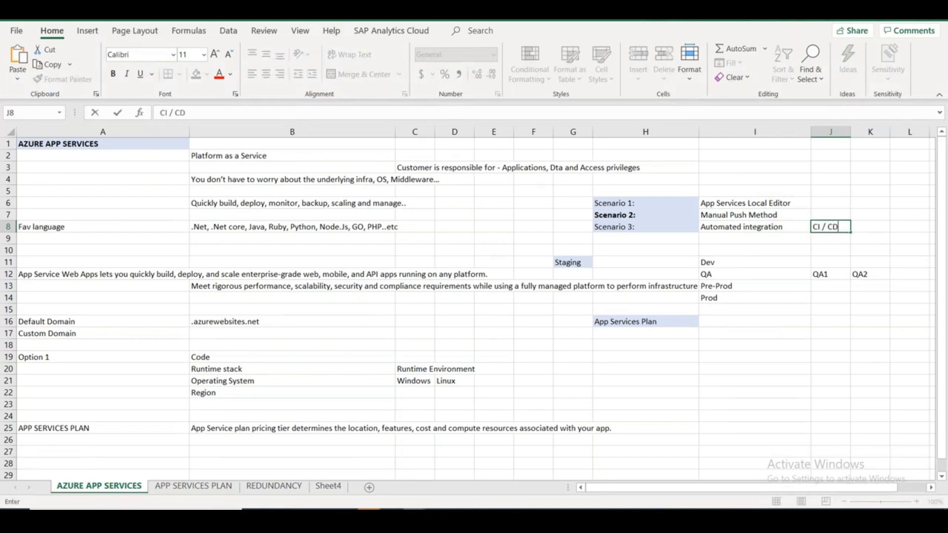
{"action": "left_click", "coordinate": [328, 486]}
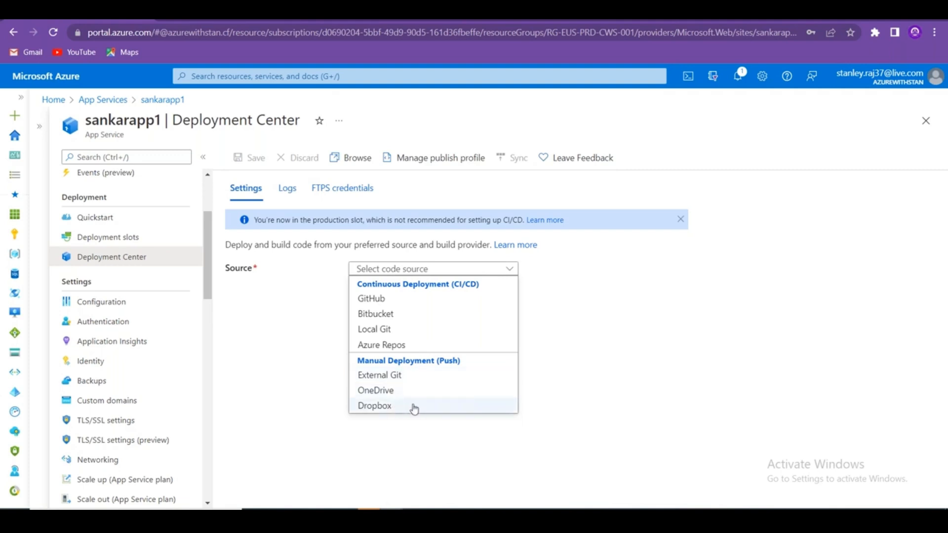
{"action": "left_click", "coordinate": [413, 392]}
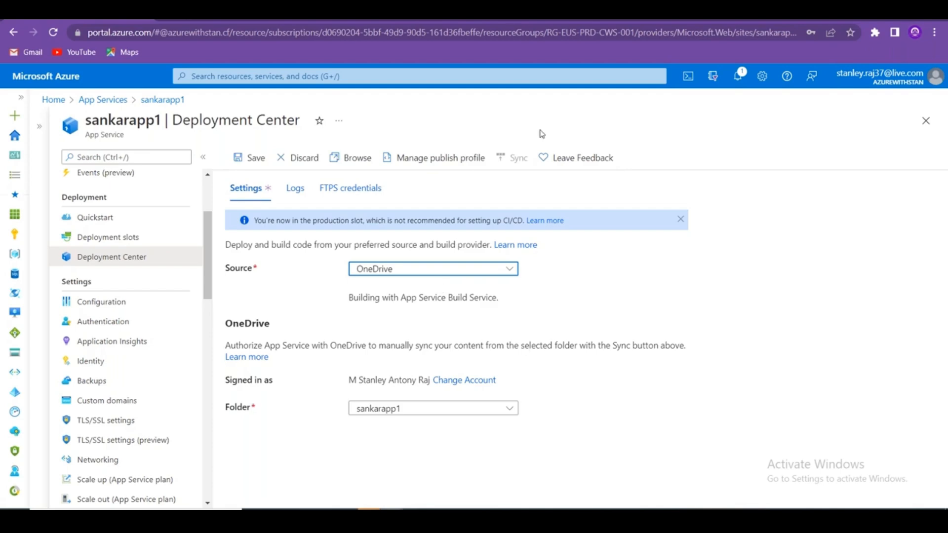
{"action": "key", "text": "ctrl+t"}
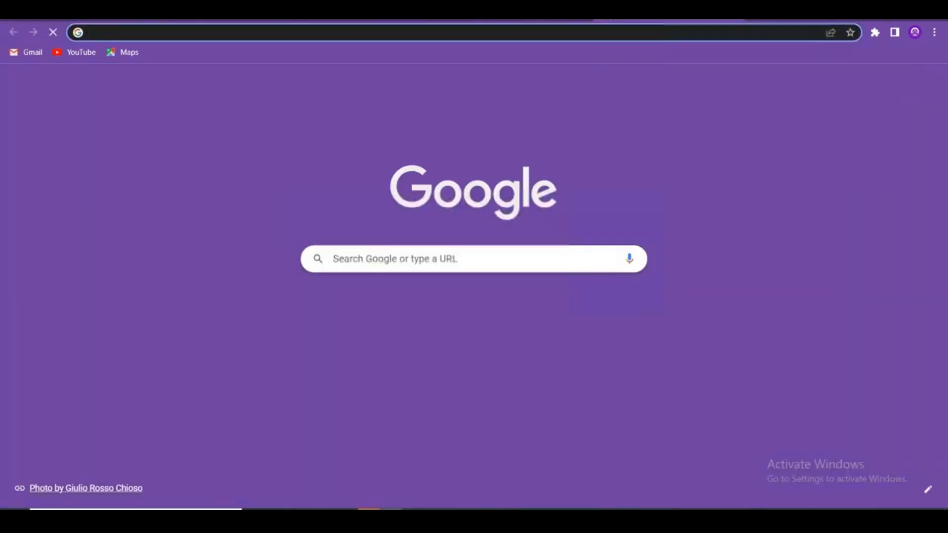
Search 'onedrive login' and sign in with the account e-mail, declining the storage offer.
{"action": "type", "text": "onedrive login"}
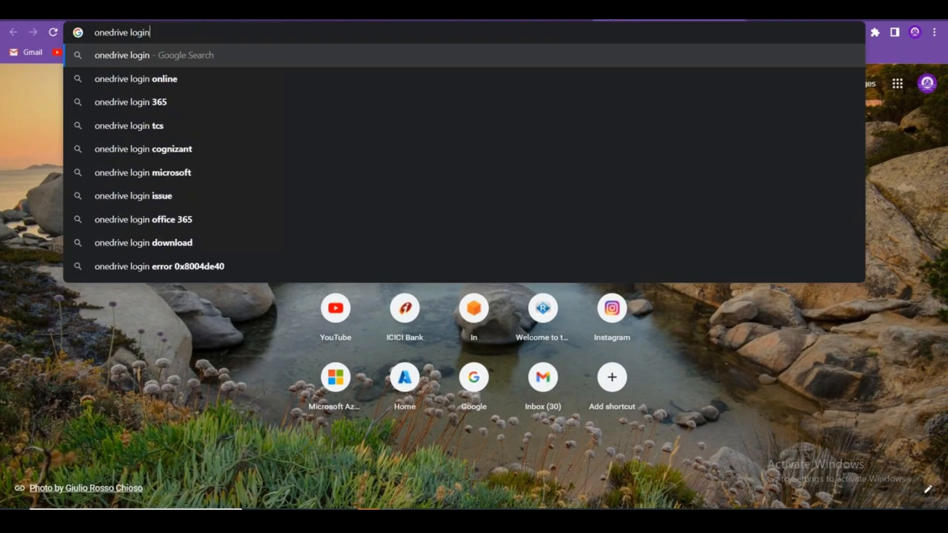
{"action": "key", "text": "Return"}
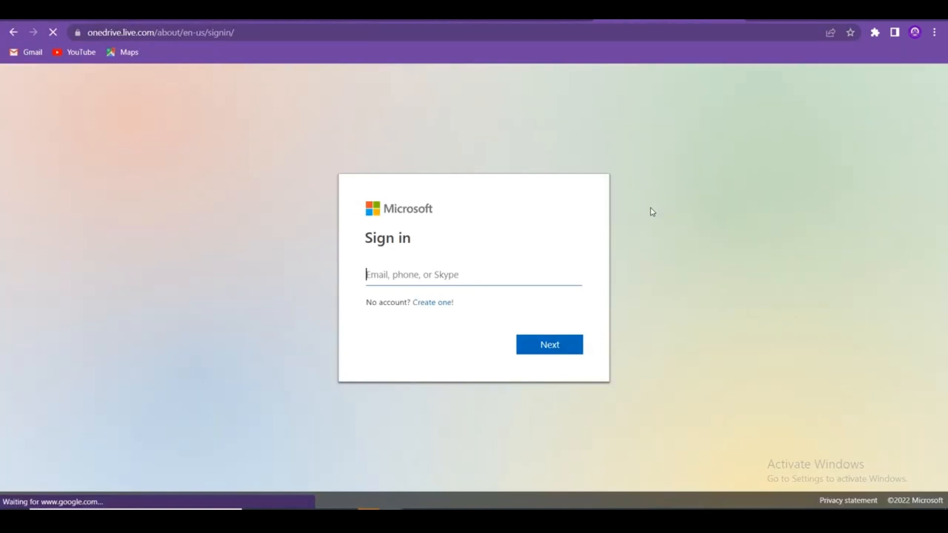
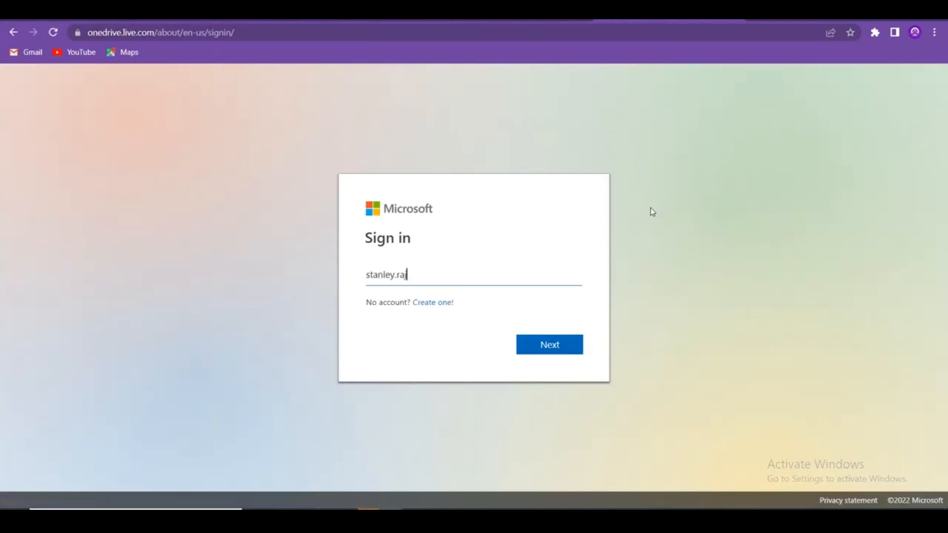
{"action": "key", "text": "Return"}
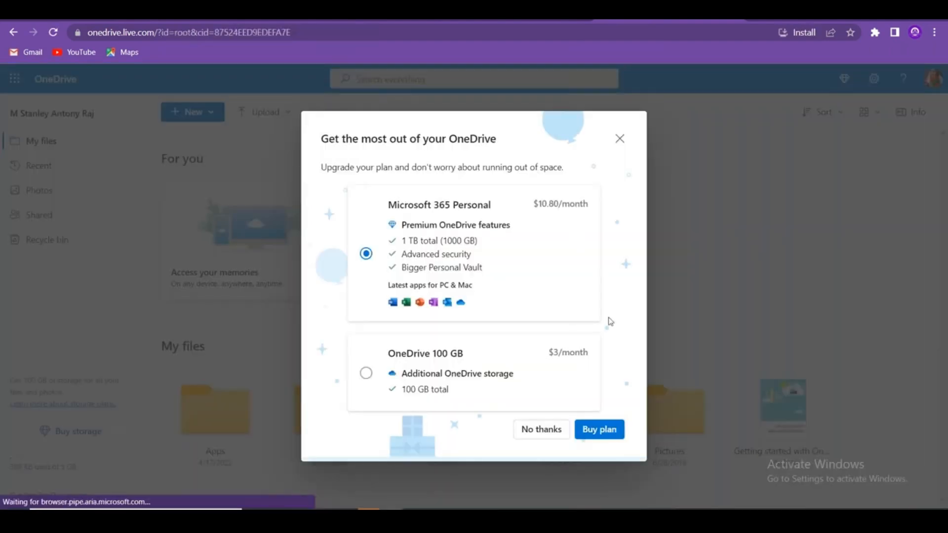
{"action": "left_click", "coordinate": [541, 429]}
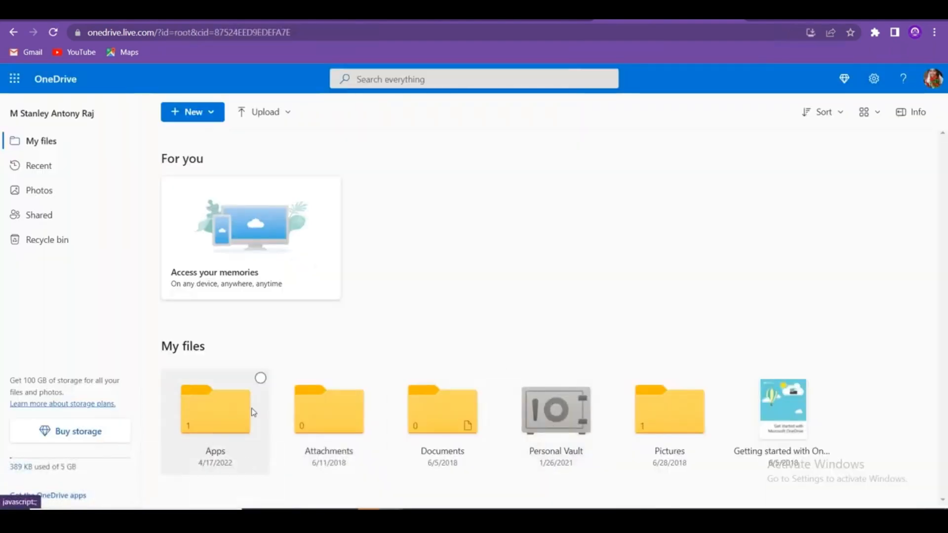
Delete the Apps folder from OneDrive's My files to the recycle bin.
{"action": "left_click", "coordinate": [223, 431]}
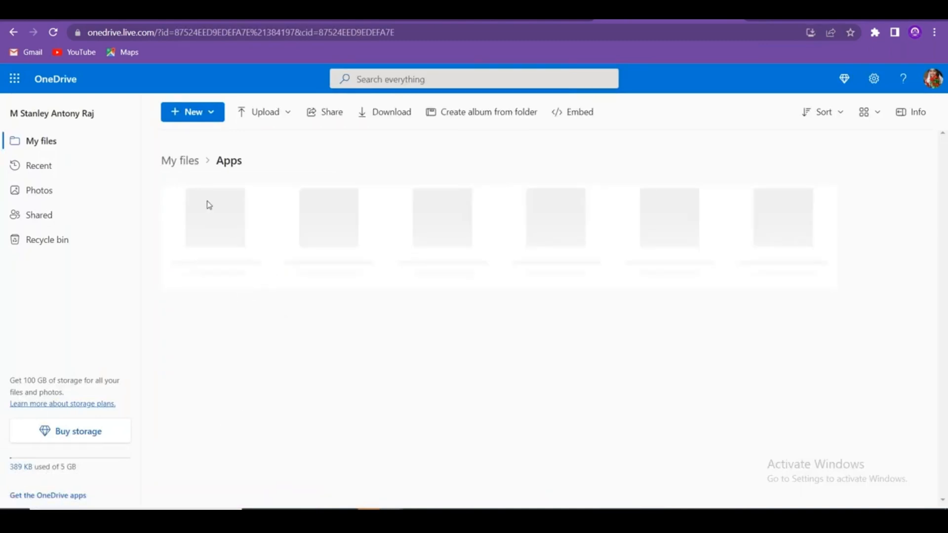
{"action": "left_click", "coordinate": [192, 161]}
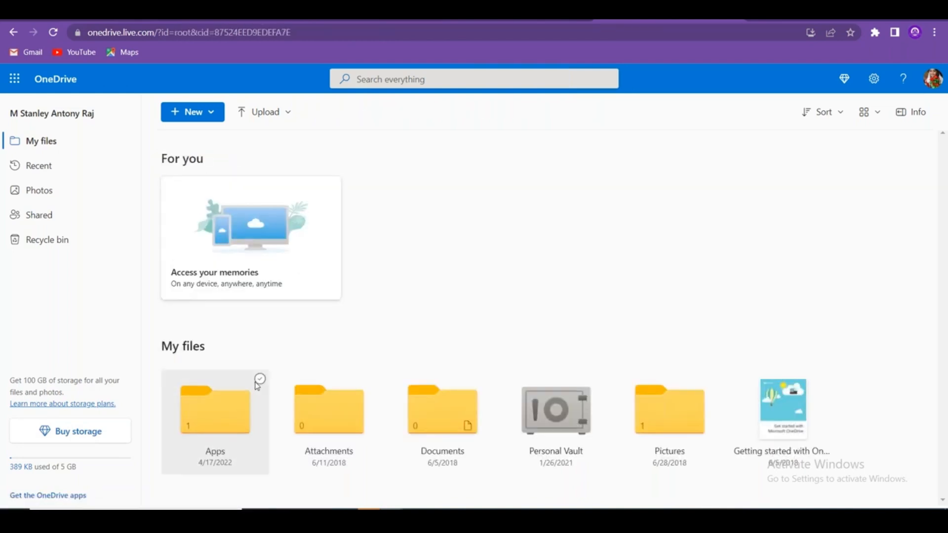
{"action": "left_click", "coordinate": [258, 381]}
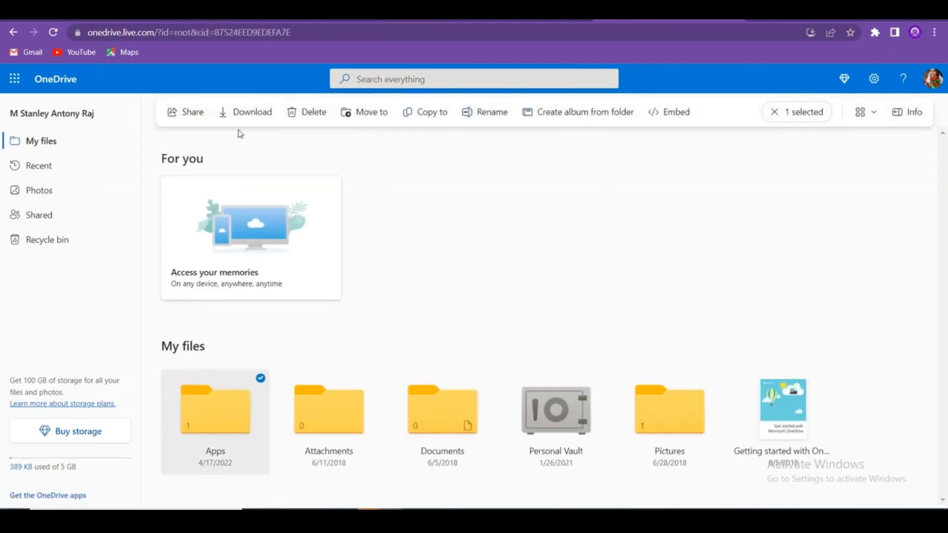
{"action": "left_click", "coordinate": [307, 114]}
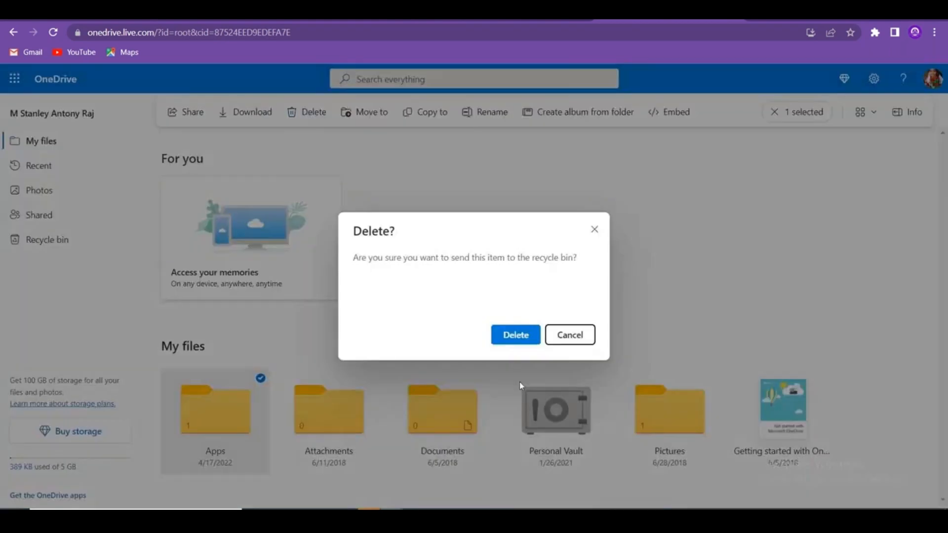
{"action": "left_click", "coordinate": [515, 336]}
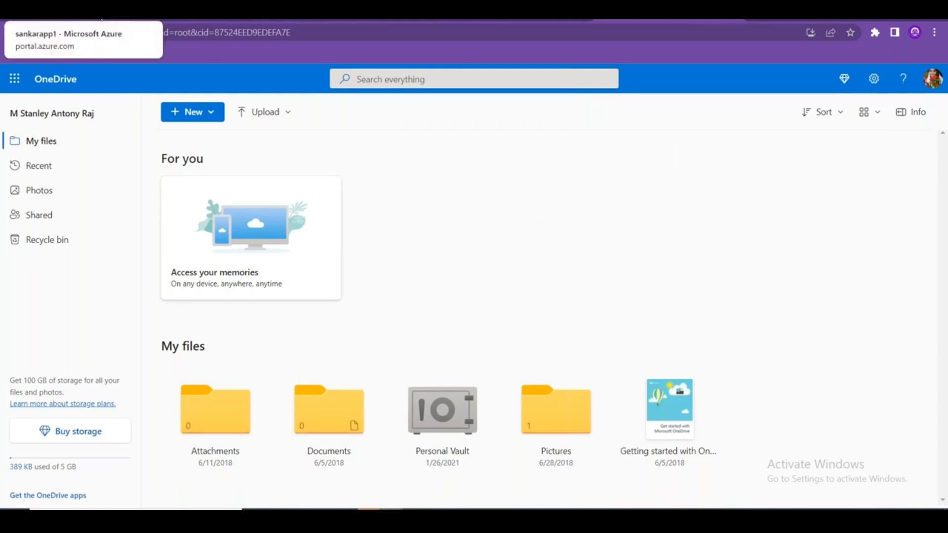
Pick sankarapp1 as the OneDrive sync folder and save the deployment settings.
{"action": "left_click", "coordinate": [121, 21]}
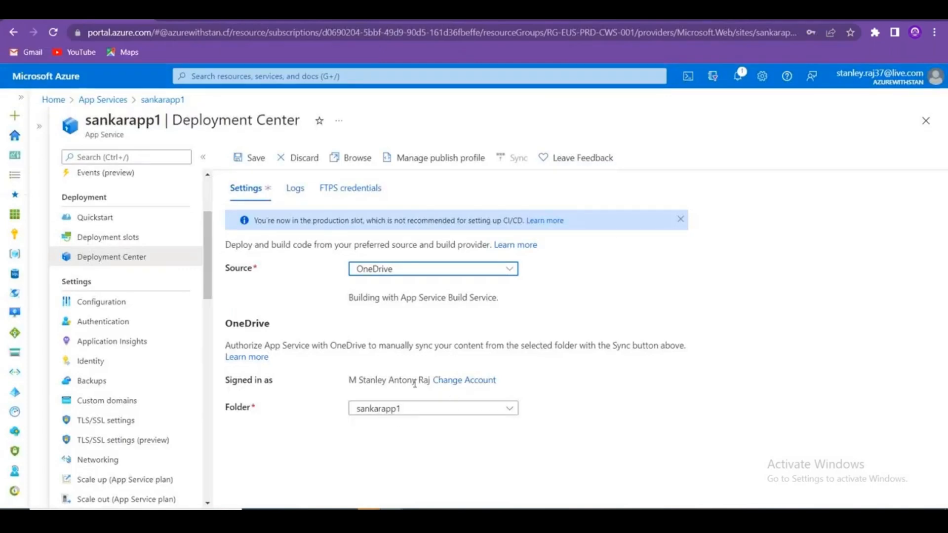
{"action": "left_click_drag", "start_coordinate": [355, 382], "coordinate": [418, 390]}
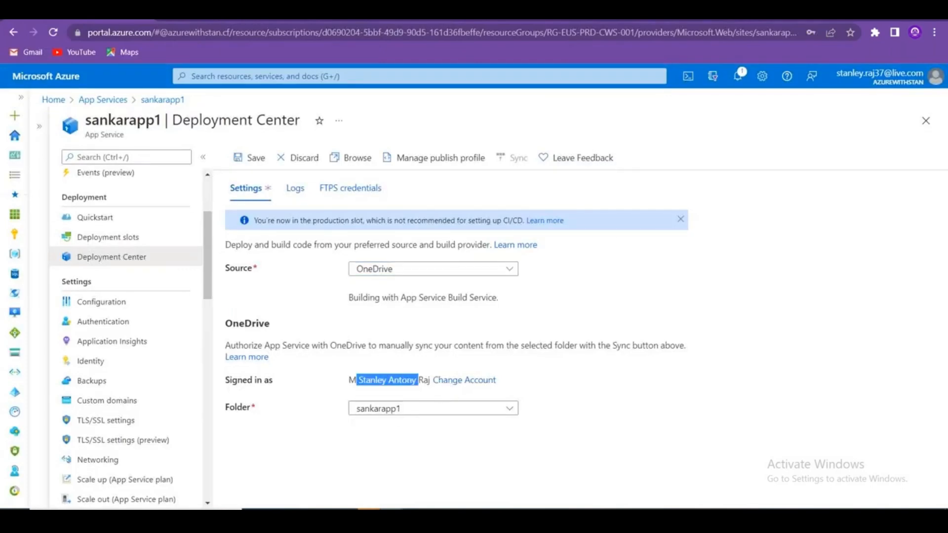
{"action": "left_click", "coordinate": [424, 412]}
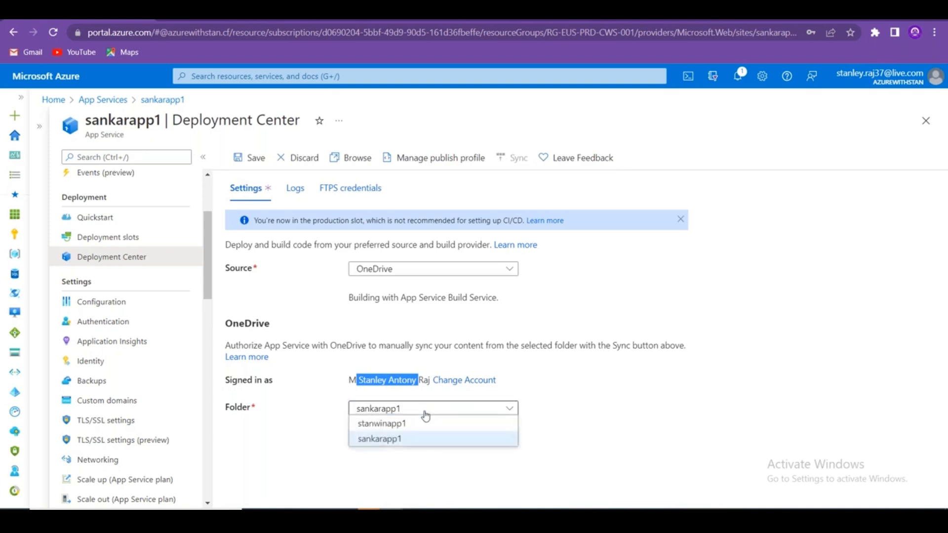
{"action": "left_click", "coordinate": [404, 440]}
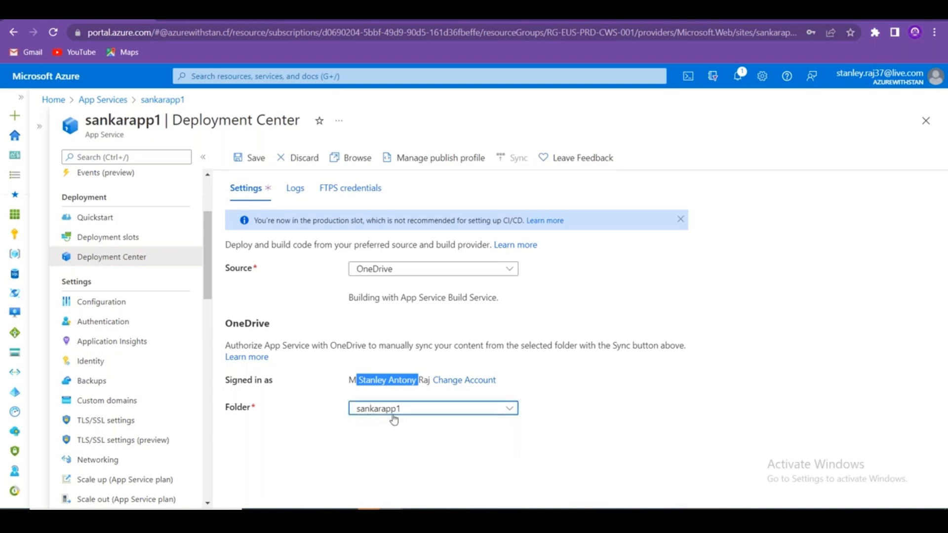
{"action": "left_click", "coordinate": [425, 438]}
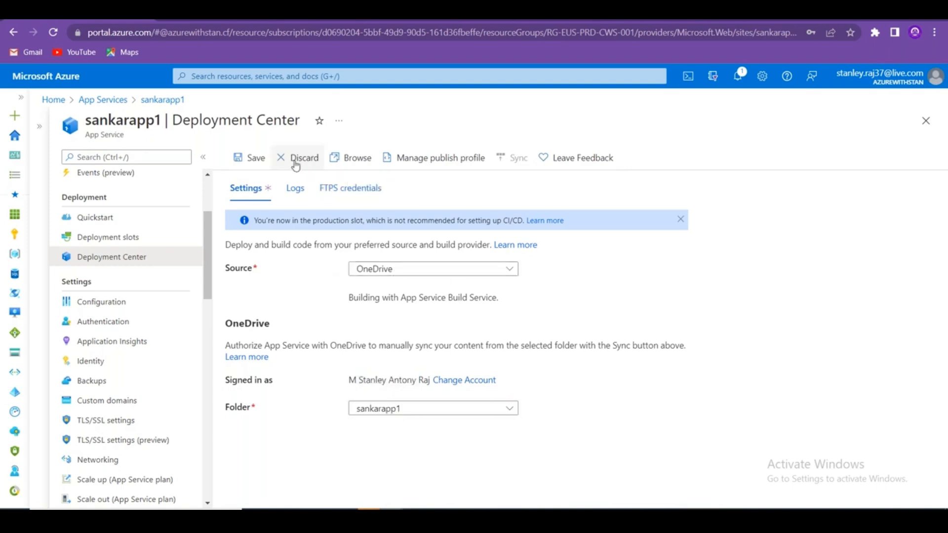
{"action": "left_click", "coordinate": [251, 158]}
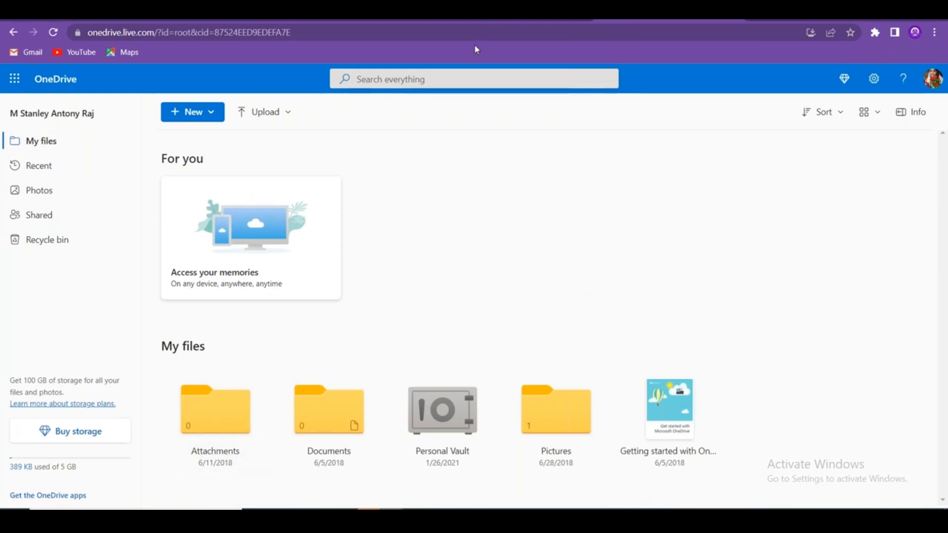
Reload OneDrive and open Apps > Azure Web Apps > sankarapp1, which is still empty.
{"action": "left_click", "coordinate": [334, 32]}
{"action": "key", "text": "Return"}
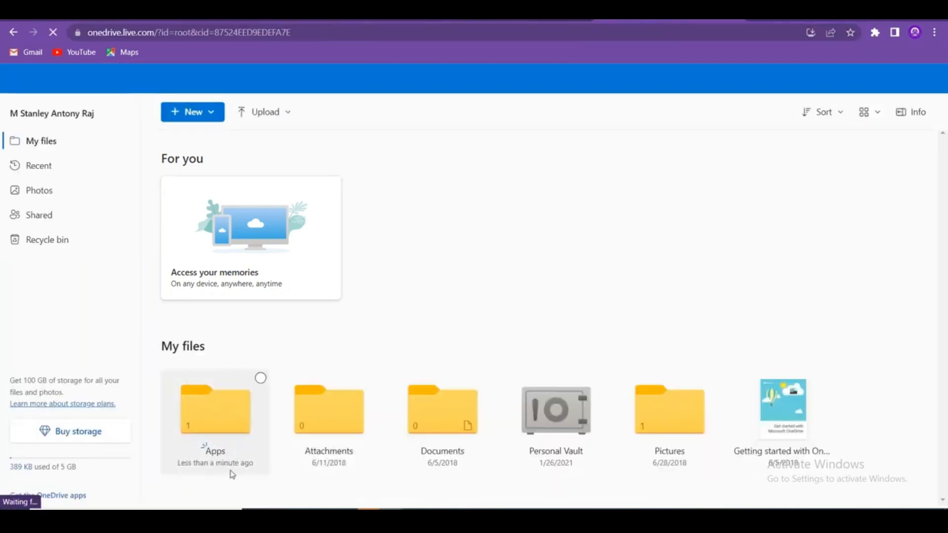
{"action": "left_click", "coordinate": [218, 415]}
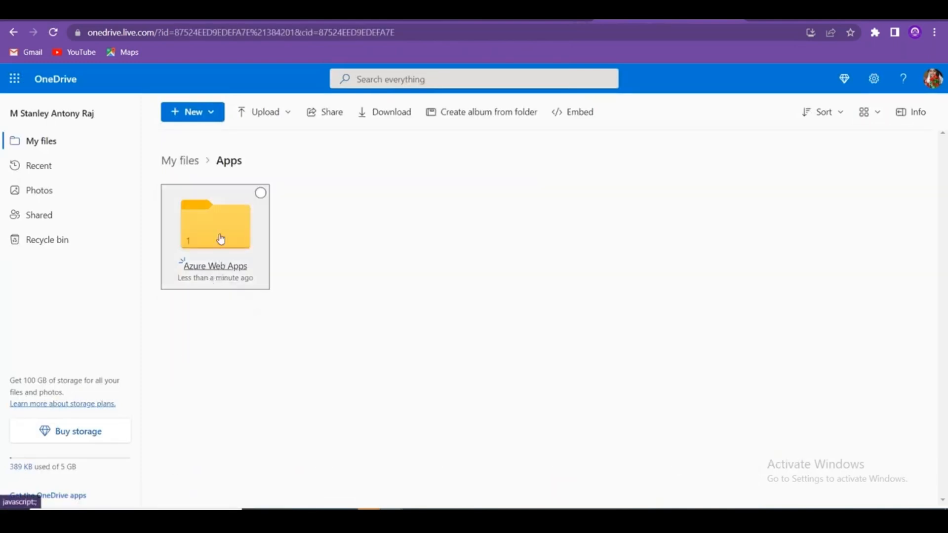
{"action": "left_click", "coordinate": [221, 239]}
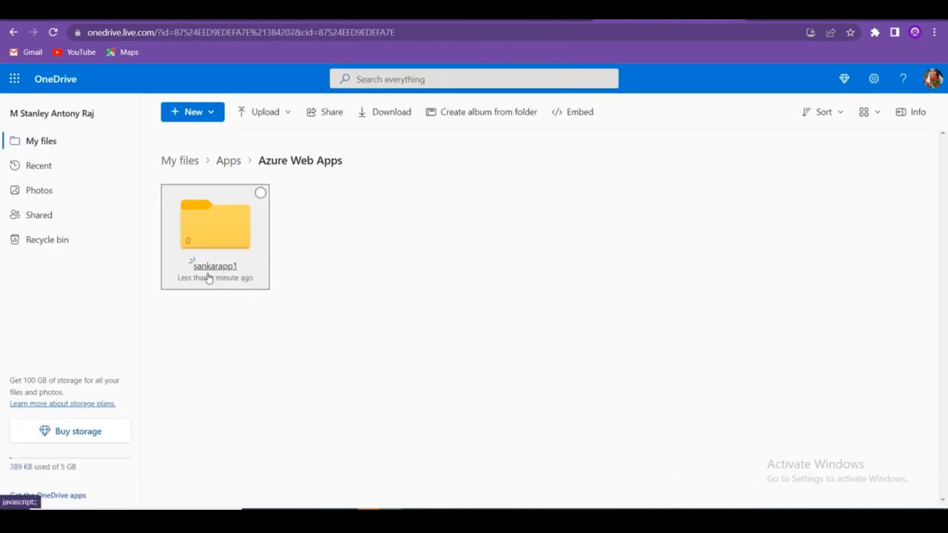
{"action": "left_click", "coordinate": [215, 231]}
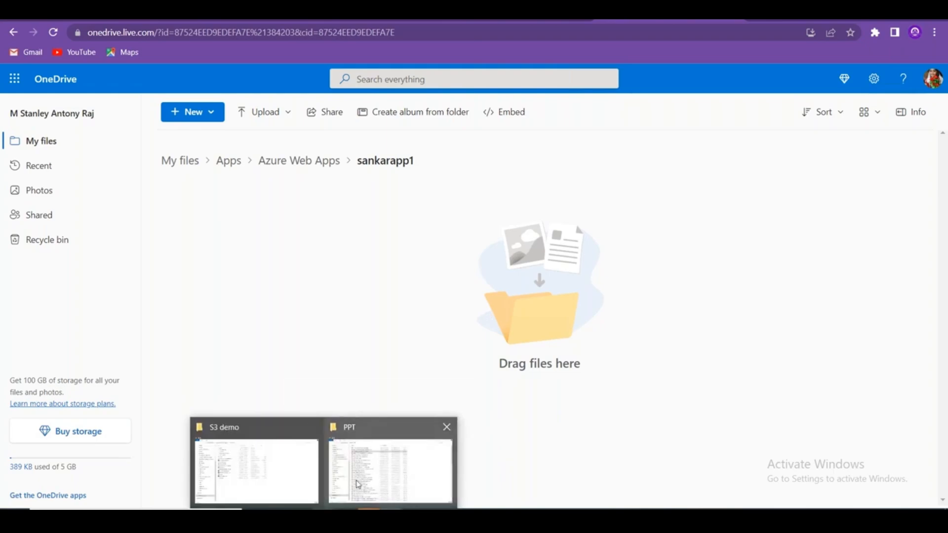
Copy the local static-website folder from the S3 demo folder into OneDrive's sankarapp1.
{"action": "left_click", "coordinate": [308, 468]}
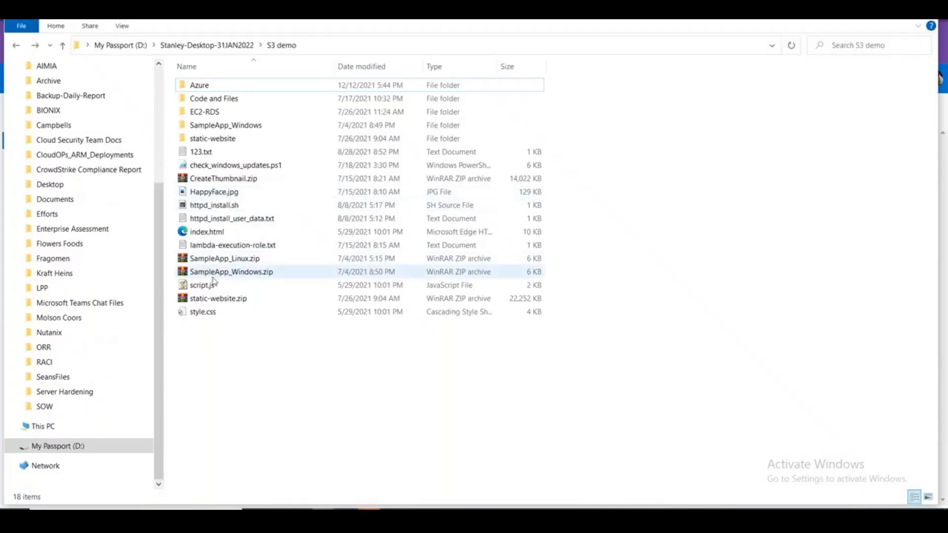
{"action": "left_click", "coordinate": [234, 143]}
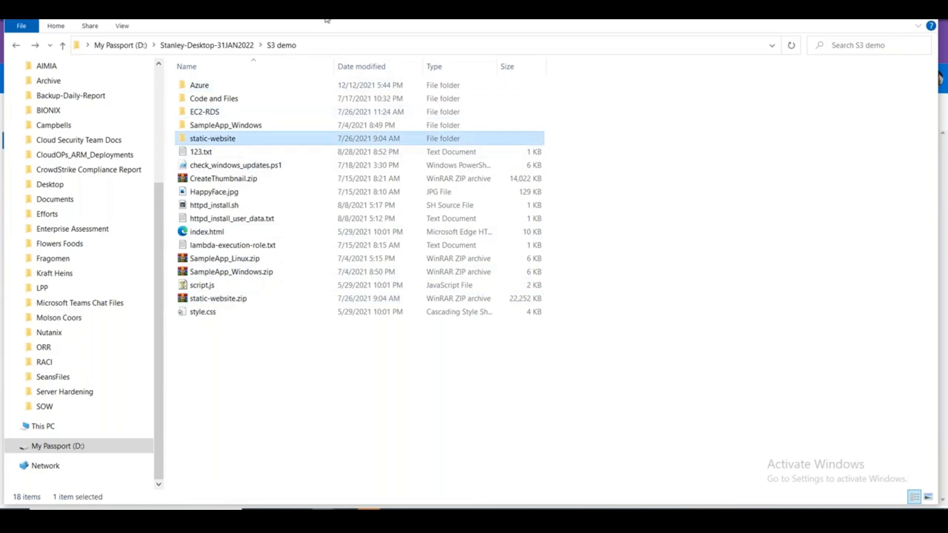
{"action": "left_click_drag", "start_coordinate": [327, 20], "coordinate": [661, 113]}
{"action": "left_click_drag", "start_coordinate": [654, 243], "coordinate": [295, 314]}
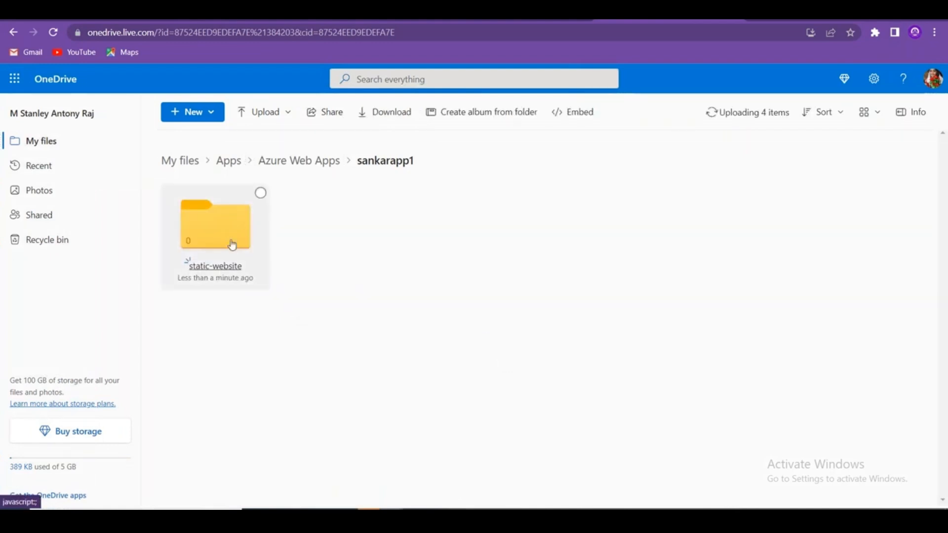
Delete the uploaded static-website folder from sankarapp1 again.
{"action": "key", "text": "alt+Tab"}
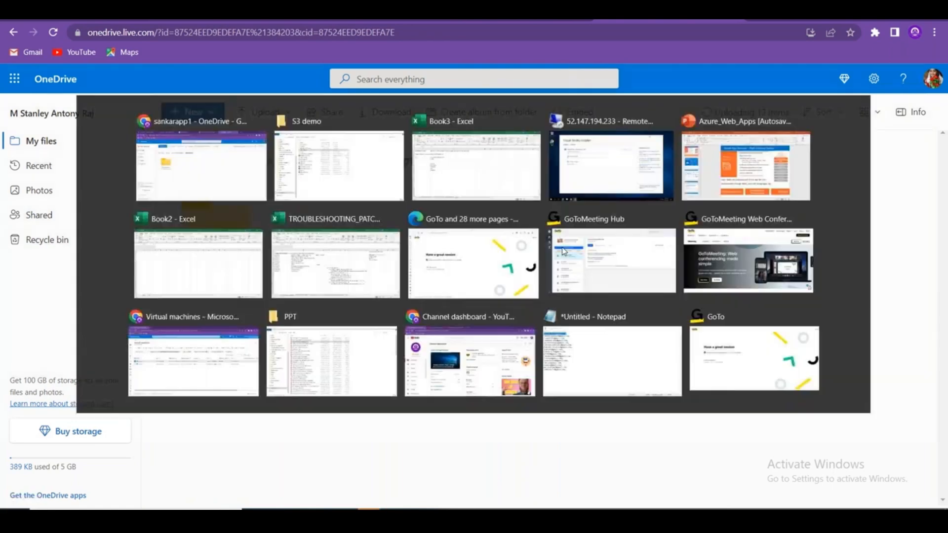
{"action": "left_click", "coordinate": [261, 195]}
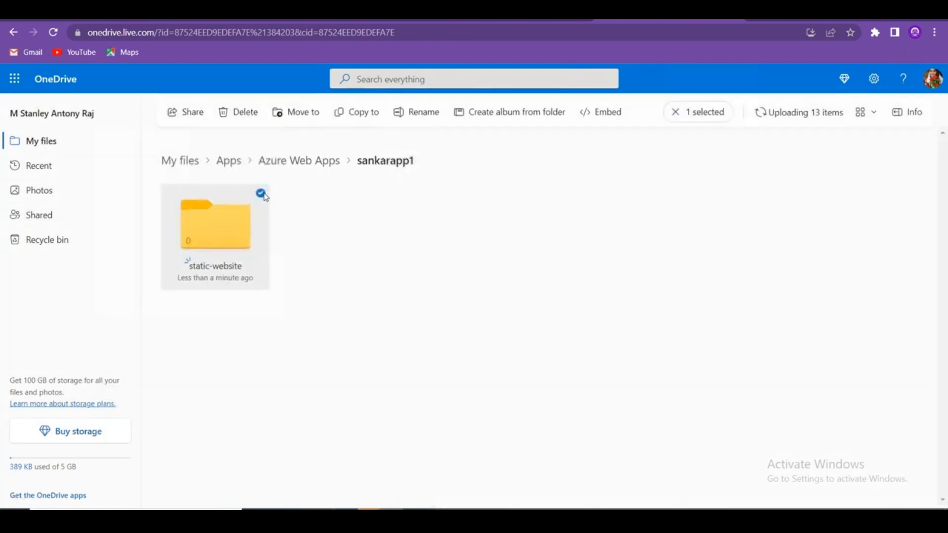
{"action": "left_click", "coordinate": [237, 113]}
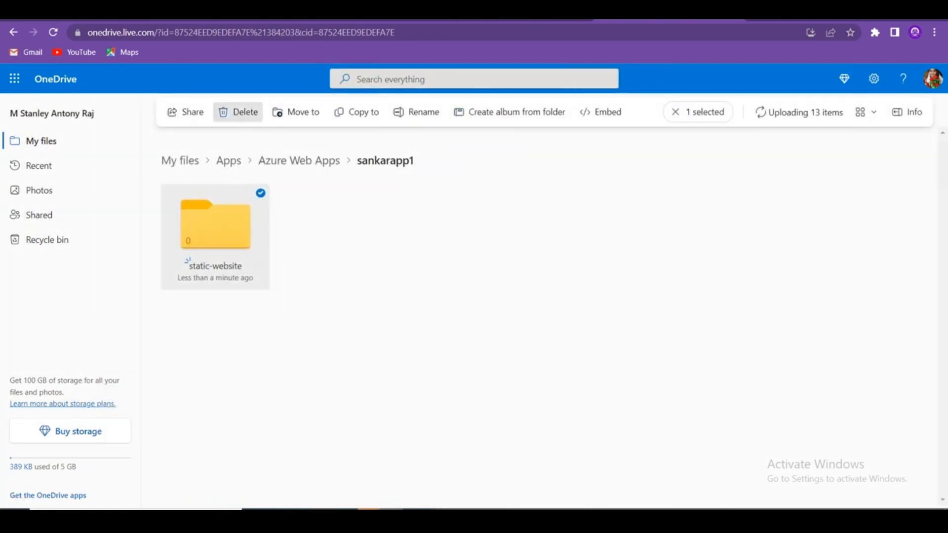
{"action": "left_click", "coordinate": [514, 333]}
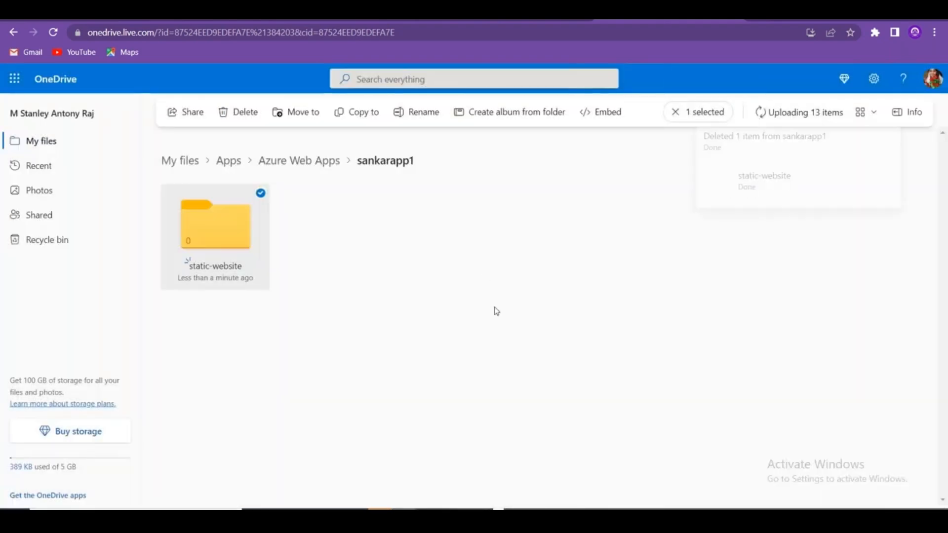
Upload css, images and index.html from the local static-website folder into sankarapp1.
{"action": "key", "text": "alt+Tab"}
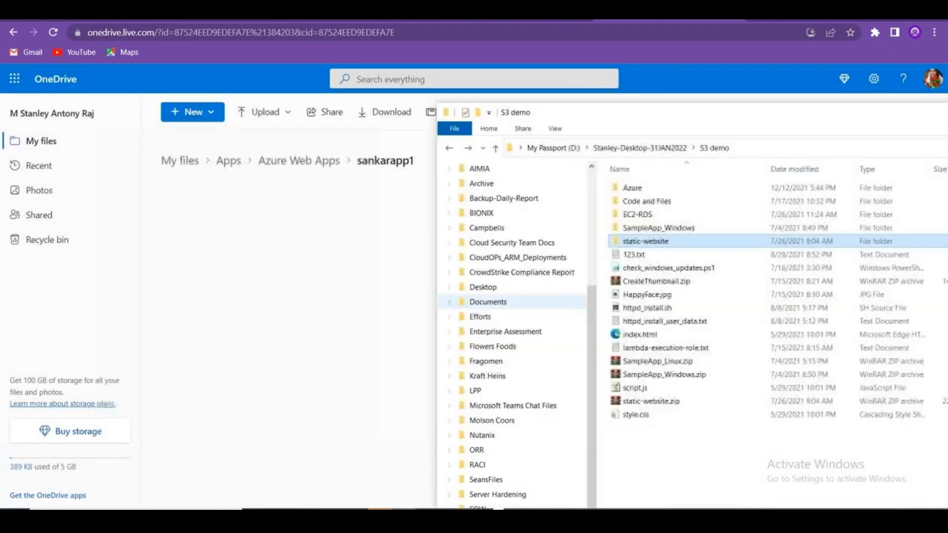
{"action": "double_click", "coordinate": [674, 244]}
{"action": "left_click_drag", "start_coordinate": [664, 250], "coordinate": [639, 185]}
{"action": "left_click_drag", "start_coordinate": [352, 226], "coordinate": [296, 277]}
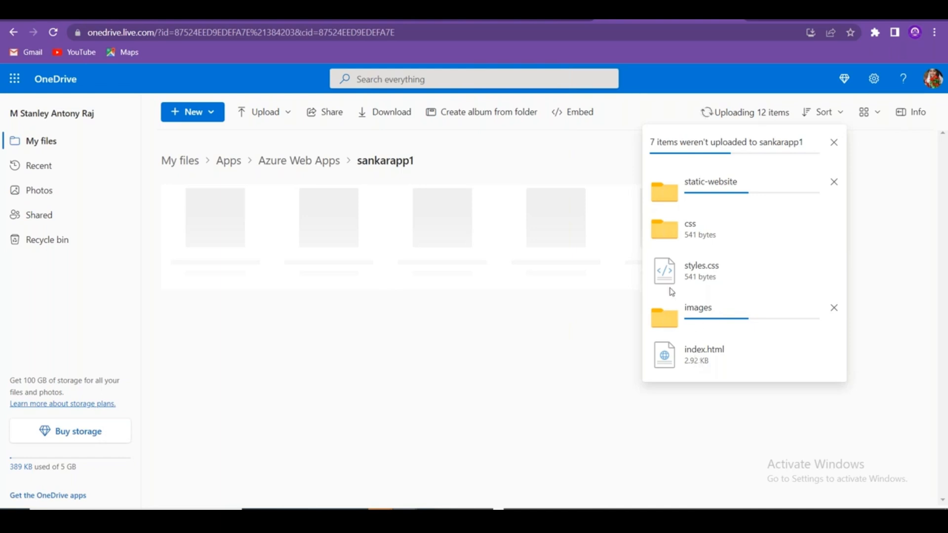
{"action": "left_click", "coordinate": [835, 144]}
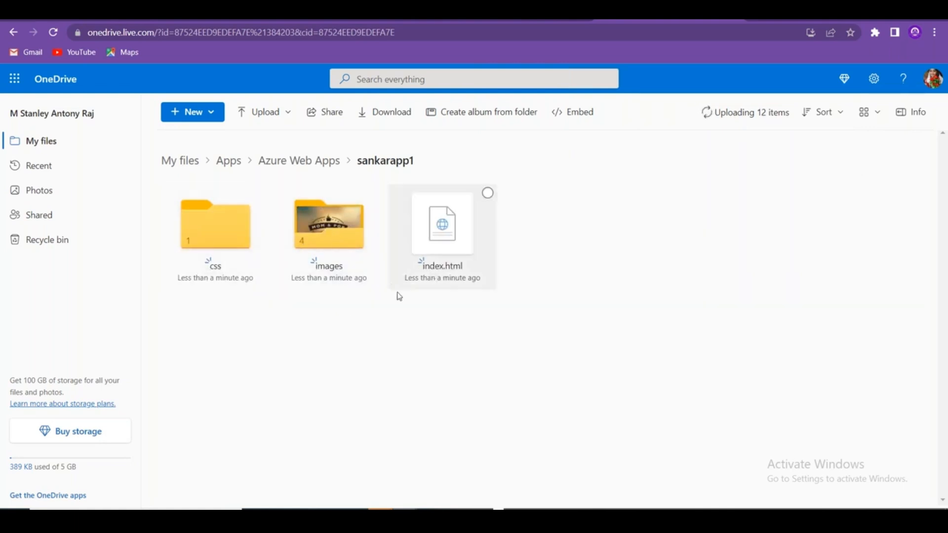
Look through the local images and css folders, then minimize File Explorer to reveal OneDrive.
{"action": "mouse_move", "coordinate": [366, 412]}
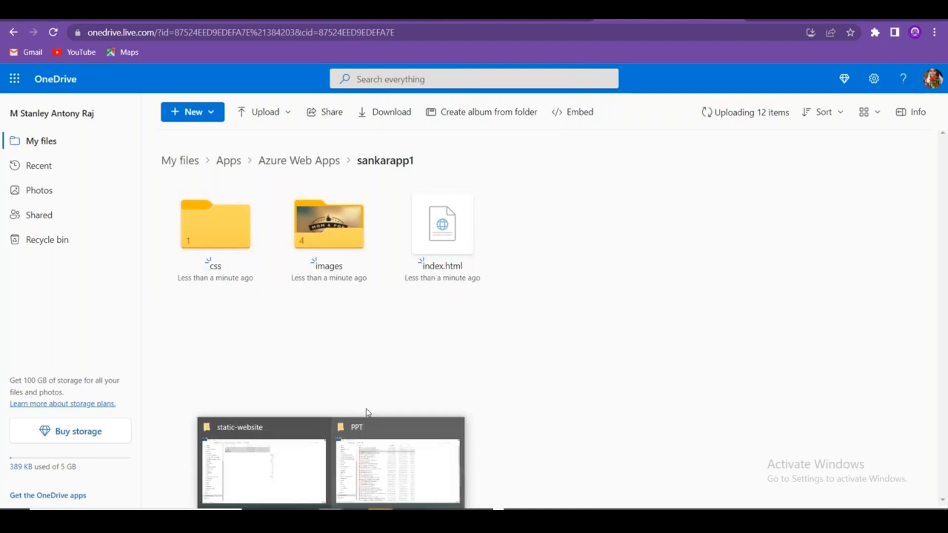
{"action": "left_click", "coordinate": [301, 478]}
{"action": "double_click", "coordinate": [646, 202]}
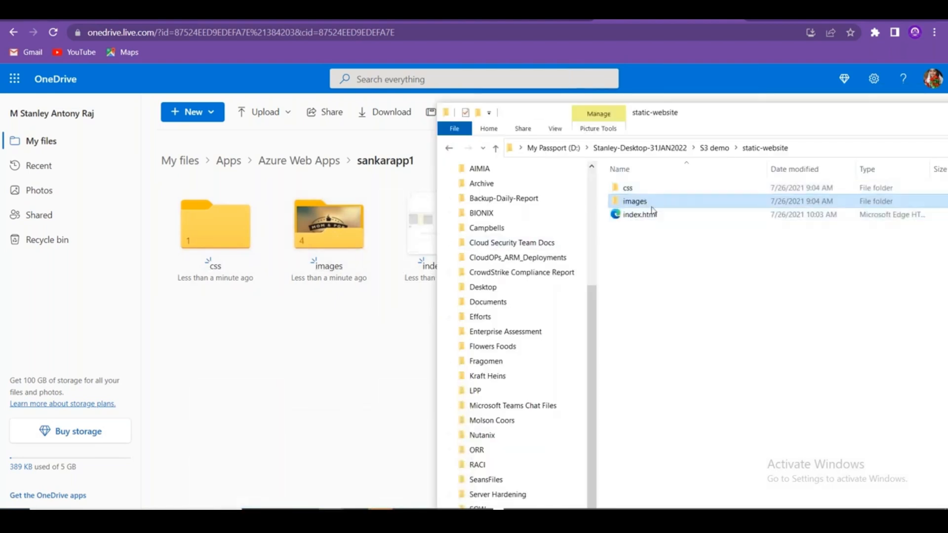
{"action": "left_click", "coordinate": [449, 148]}
{"action": "double_click", "coordinate": [644, 192]}
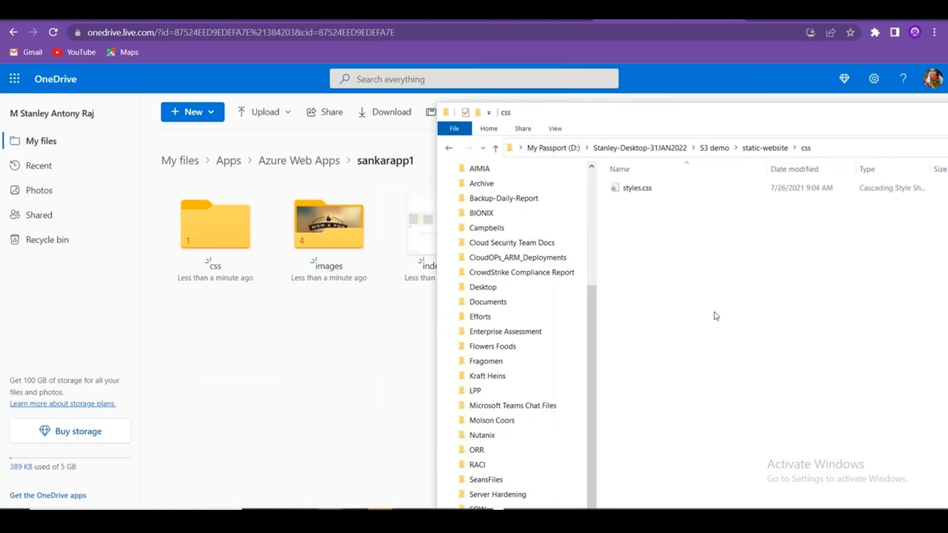
{"action": "left_click", "coordinate": [450, 149]}
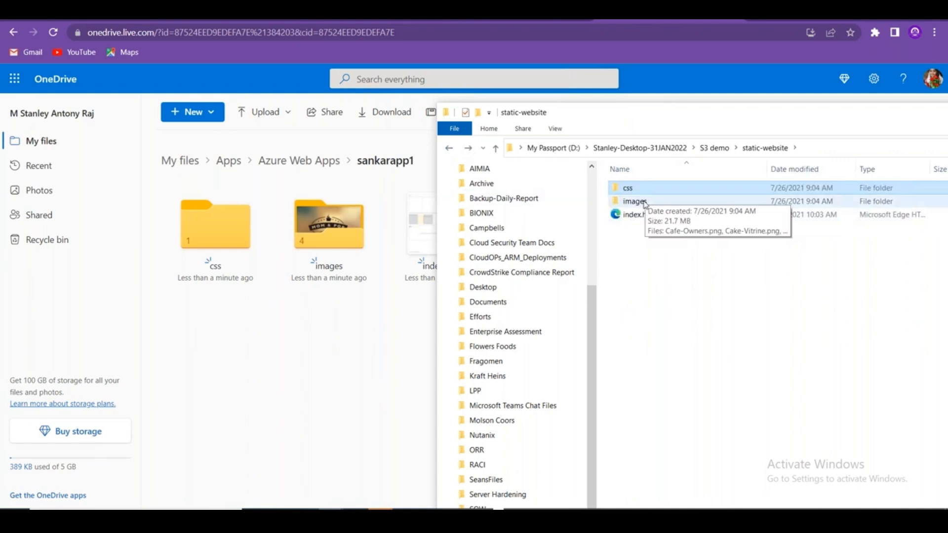
{"action": "double_click", "coordinate": [637, 201]}
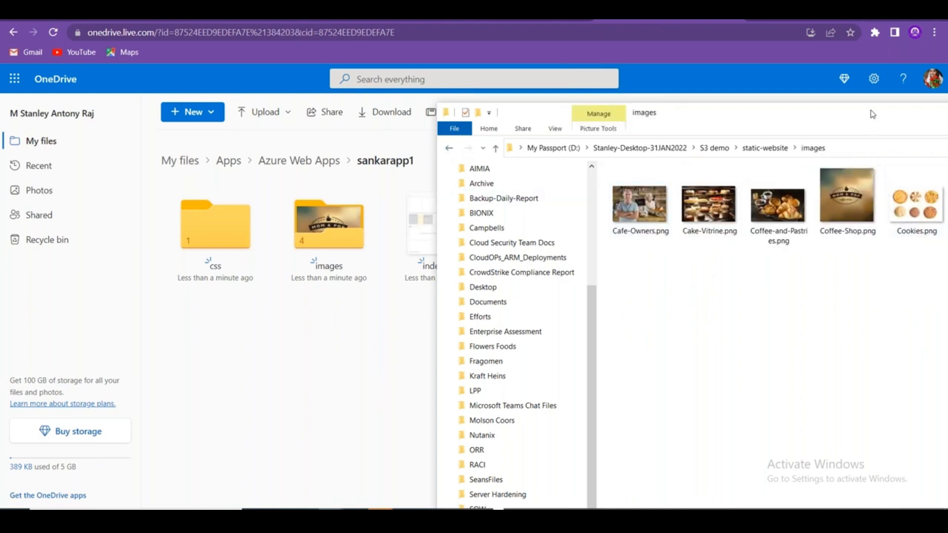
{"action": "left_click_drag", "start_coordinate": [872, 114], "coordinate": [682, 141]}
{"action": "left_click", "coordinate": [303, 176]}
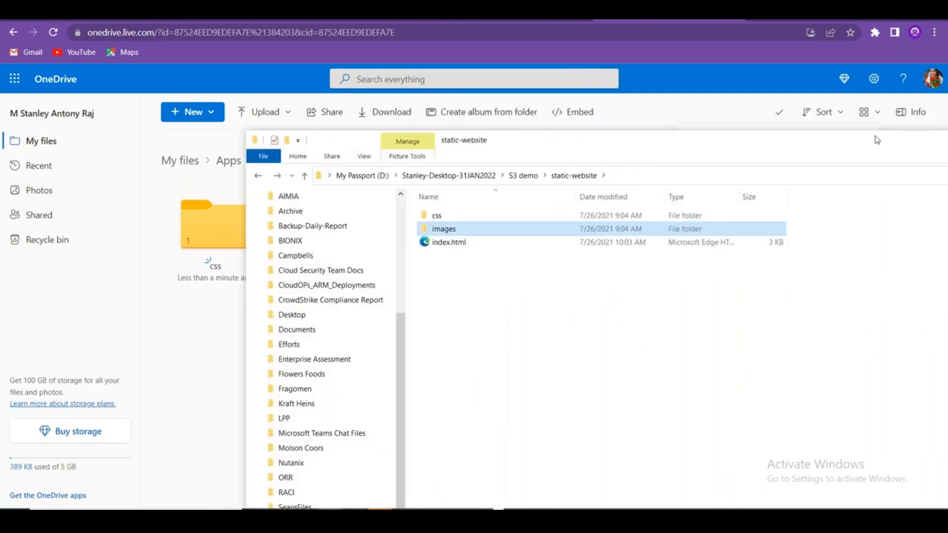
{"action": "left_click_drag", "start_coordinate": [493, 140], "coordinate": [376, 155]}
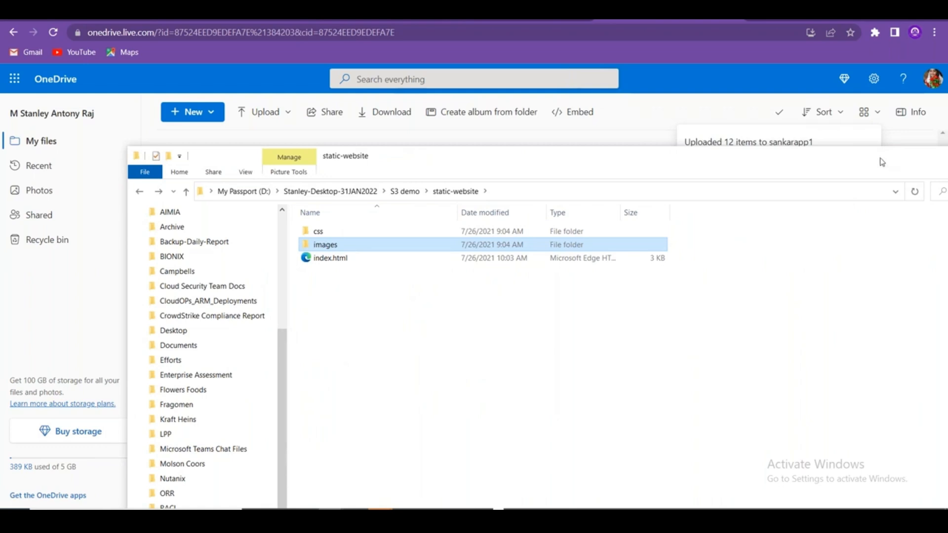
{"action": "left_click_drag", "start_coordinate": [882, 161], "coordinate": [745, 177]}
{"action": "left_click", "coordinate": [847, 178]}
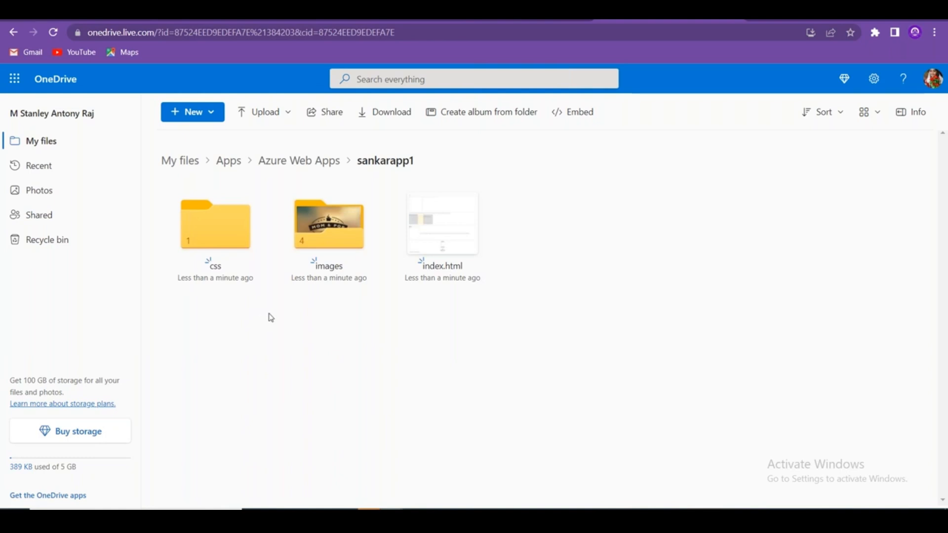
Sync sankarapp1 from its OneDrive source in Deployment Center and confirm the redeploy.
{"action": "left_click", "coordinate": [69, 15]}
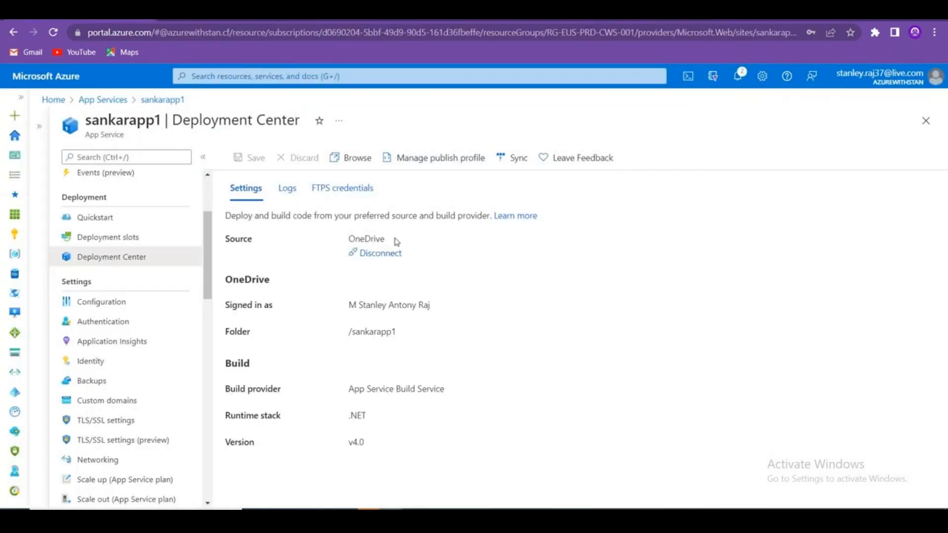
{"action": "left_click_drag", "start_coordinate": [397, 242], "coordinate": [354, 239]}
{"action": "left_click", "coordinate": [516, 159]}
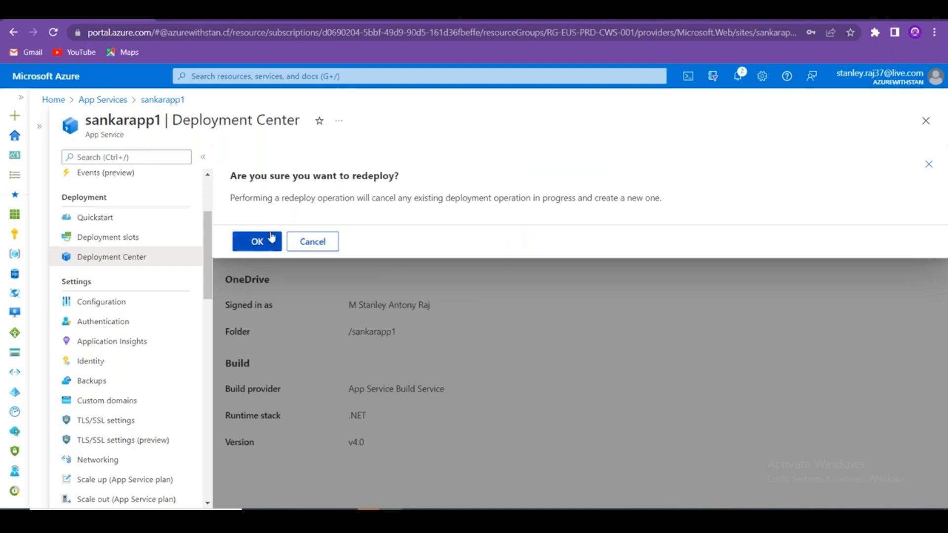
{"action": "left_click", "coordinate": [271, 238]}
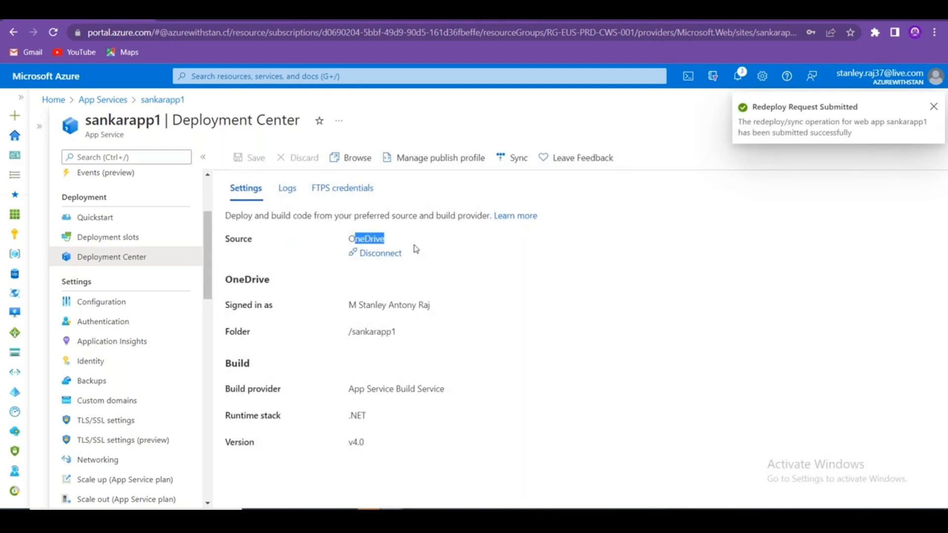
Go to the App Service Editor (Preview) page under Development Tools.
{"action": "scroll", "coordinate": [143, 331], "scroll_direction": "up", "scroll_amount": 1}
{"action": "scroll", "coordinate": [155, 326], "scroll_direction": "down", "scroll_amount": 10}
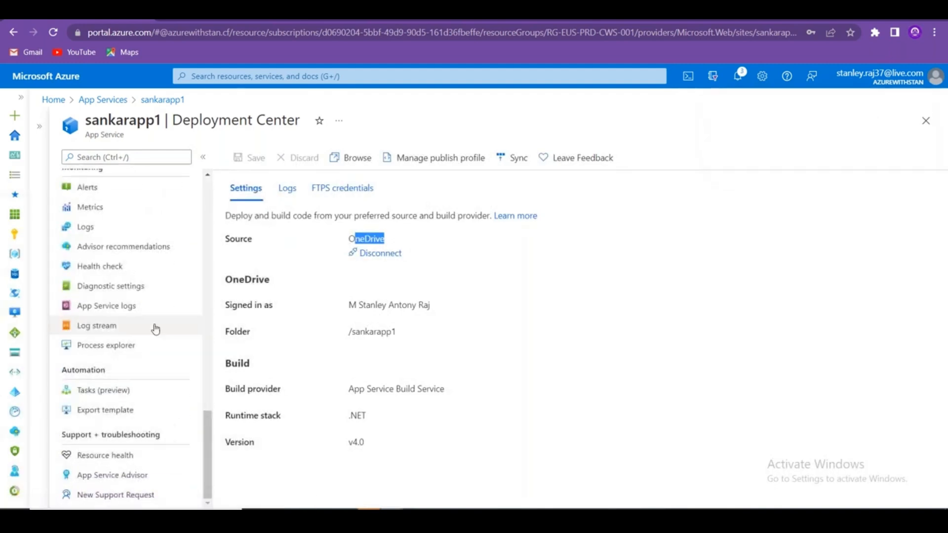
{"action": "scroll", "coordinate": [148, 355], "scroll_direction": "up", "scroll_amount": 7}
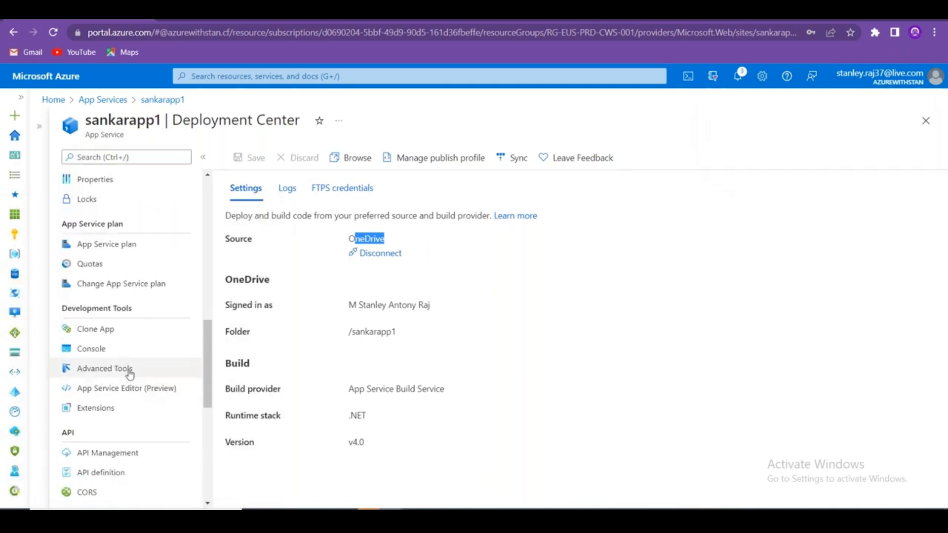
{"action": "left_click", "coordinate": [127, 392]}
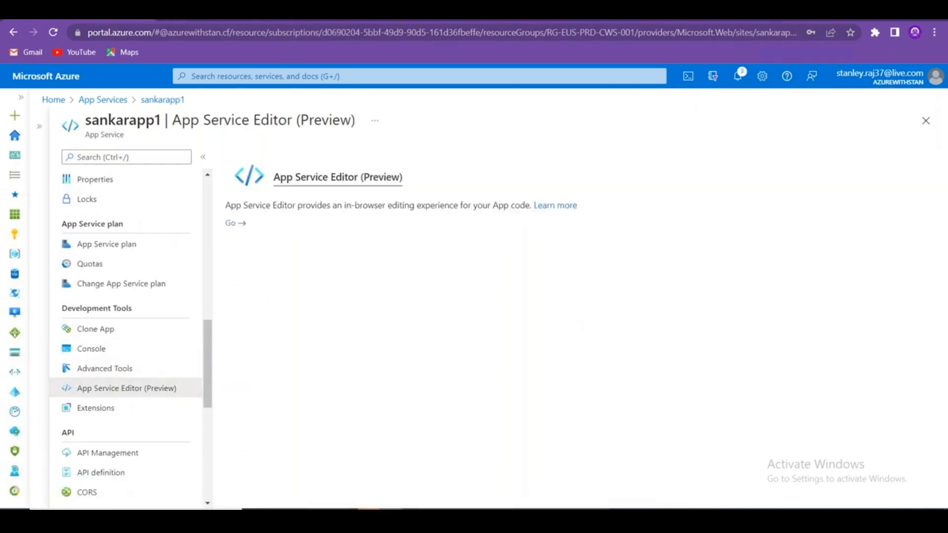
Launch App Service Editor and expand the deployed images and css folders in WWWROOT.
{"action": "left_click", "coordinate": [241, 224]}
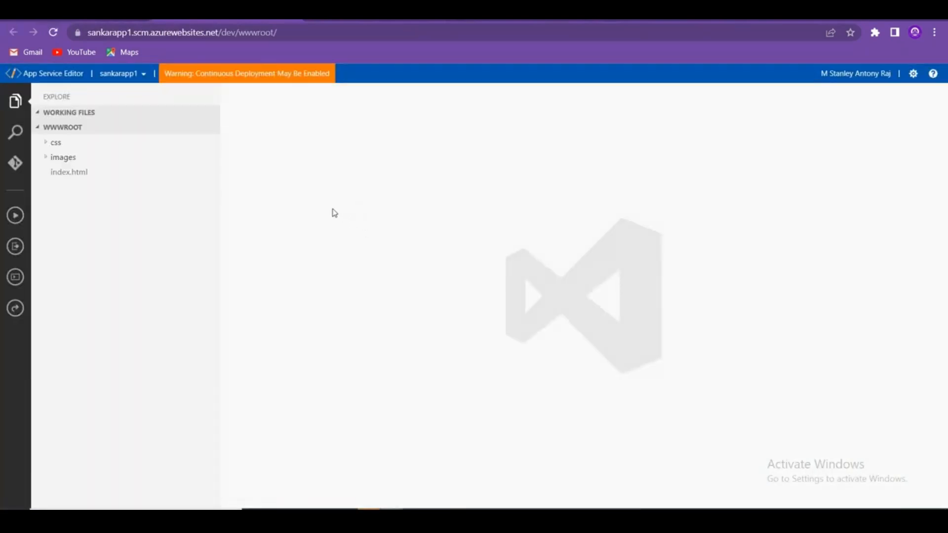
{"action": "left_click", "coordinate": [45, 157]}
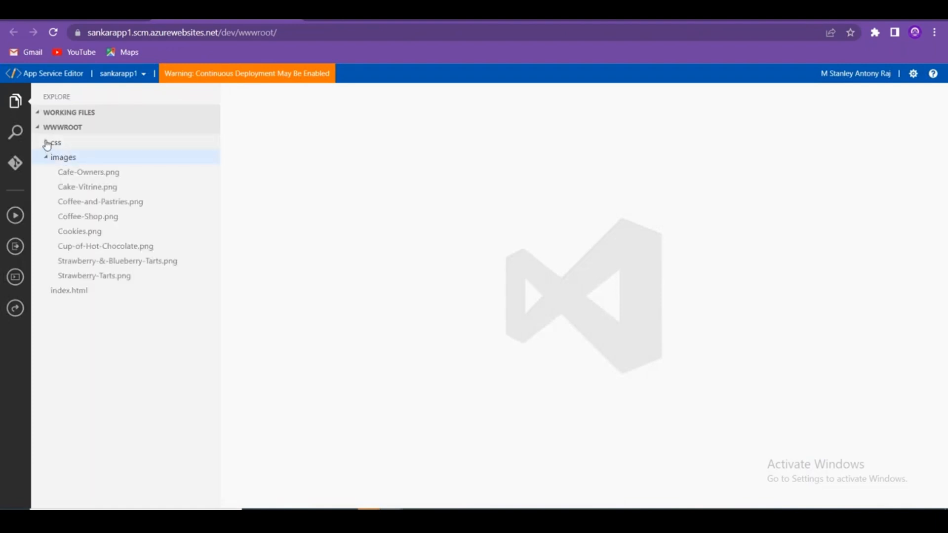
{"action": "left_click", "coordinate": [47, 143]}
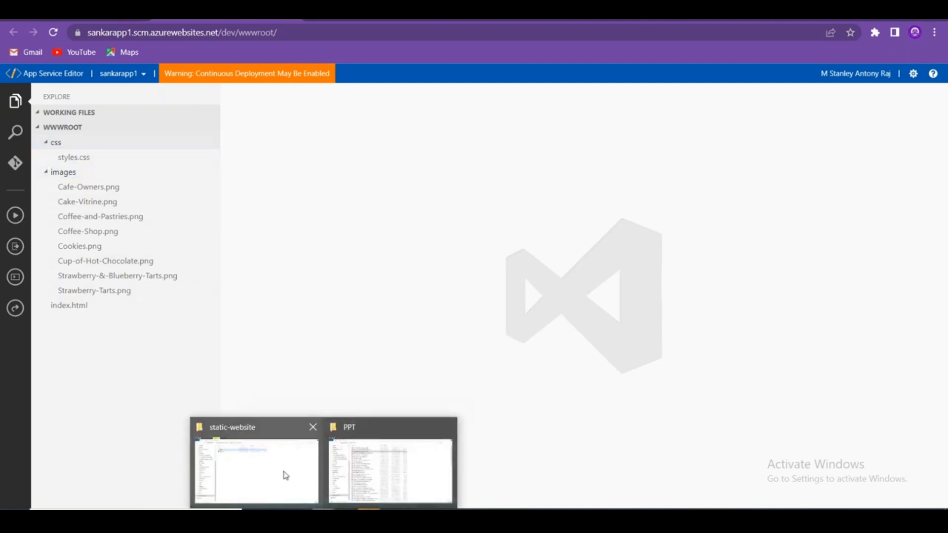
Compare them with the local css and images folders, close File Explorer, and open index.html.
{"action": "left_click", "coordinate": [285, 473]}
{"action": "left_click_drag", "start_coordinate": [413, 175], "coordinate": [691, 111]}
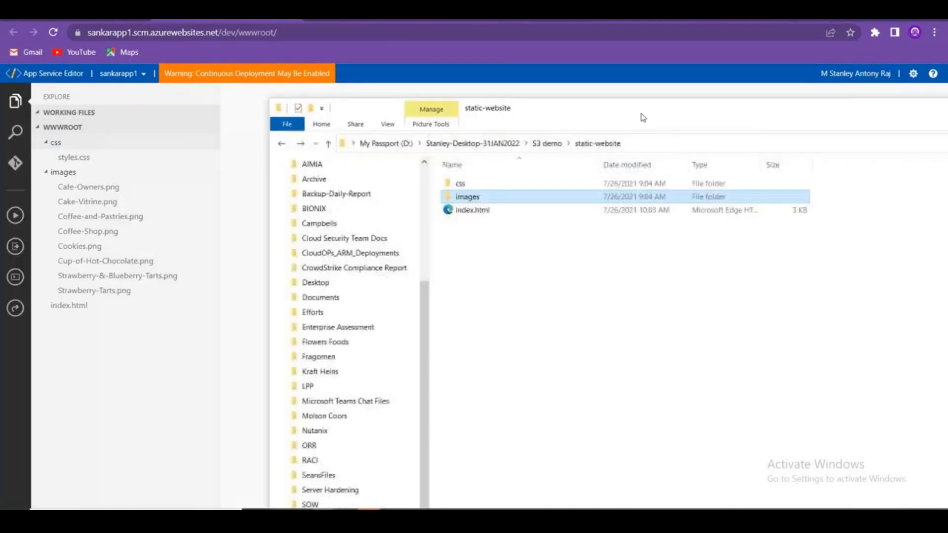
{"action": "left_click", "coordinate": [459, 183]}
{"action": "double_click", "coordinate": [468, 187]}
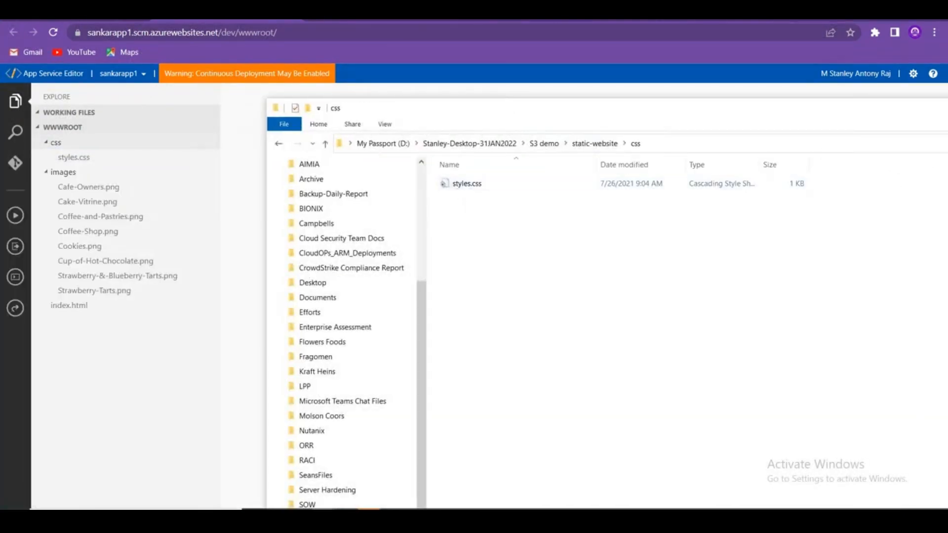
{"action": "left_click", "coordinate": [278, 144]}
{"action": "double_click", "coordinate": [464, 197]}
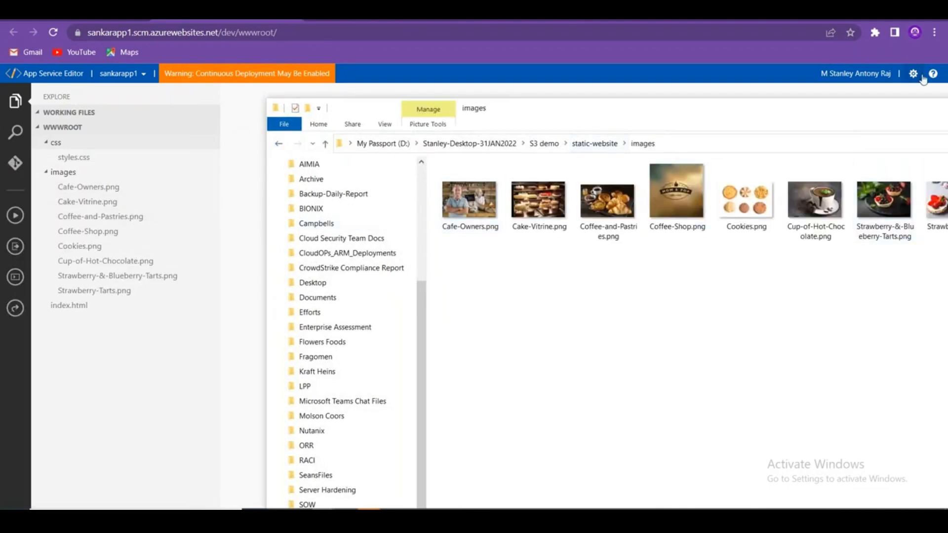
{"action": "left_click_drag", "start_coordinate": [884, 112], "coordinate": [716, 150]}
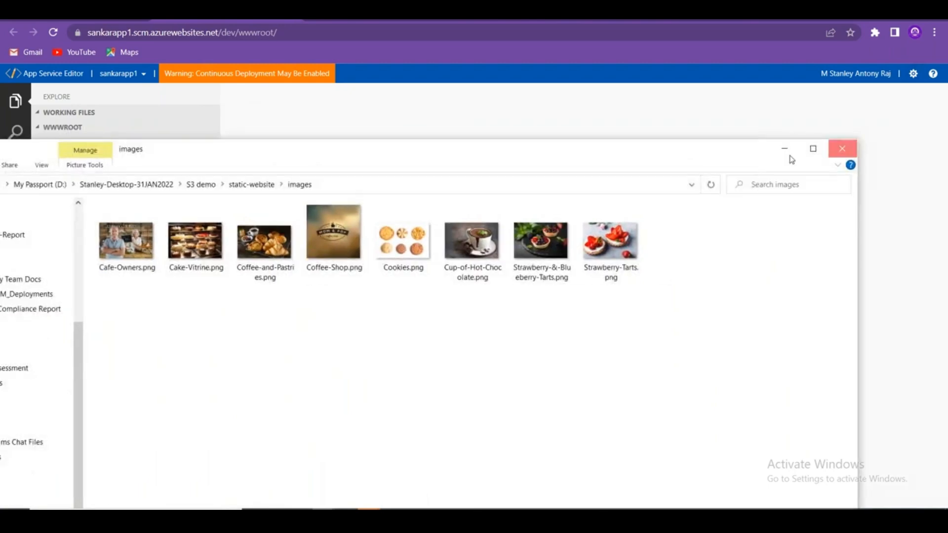
{"action": "left_click", "coordinate": [842, 149]}
{"action": "left_click", "coordinate": [78, 307]}
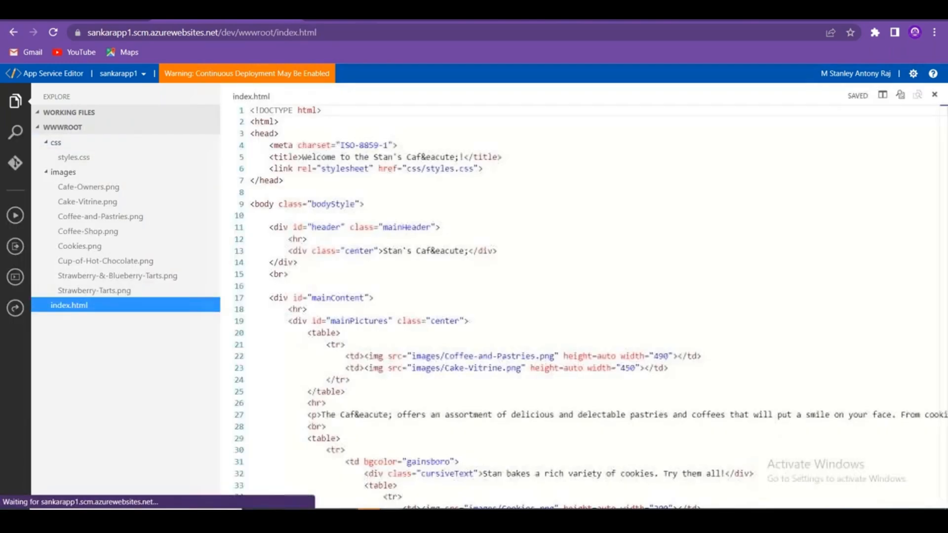
Scroll through the deployed index.html markup in App Service Editor.
{"action": "scroll", "coordinate": [470, 380], "scroll_direction": "down", "scroll_amount": 1}
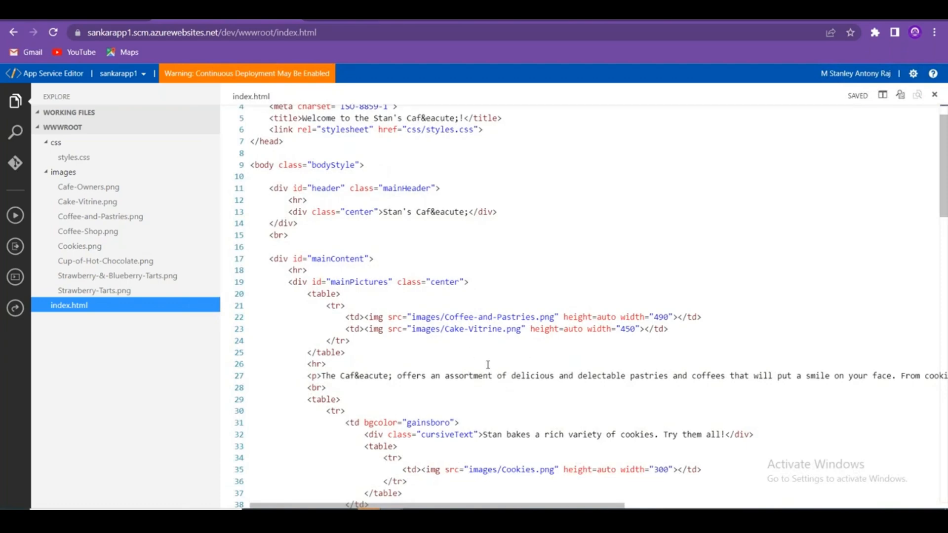
{"action": "scroll", "coordinate": [488, 364], "scroll_direction": "down", "scroll_amount": 20}
{"action": "scroll", "coordinate": [478, 359], "scroll_direction": "up", "scroll_amount": 4}
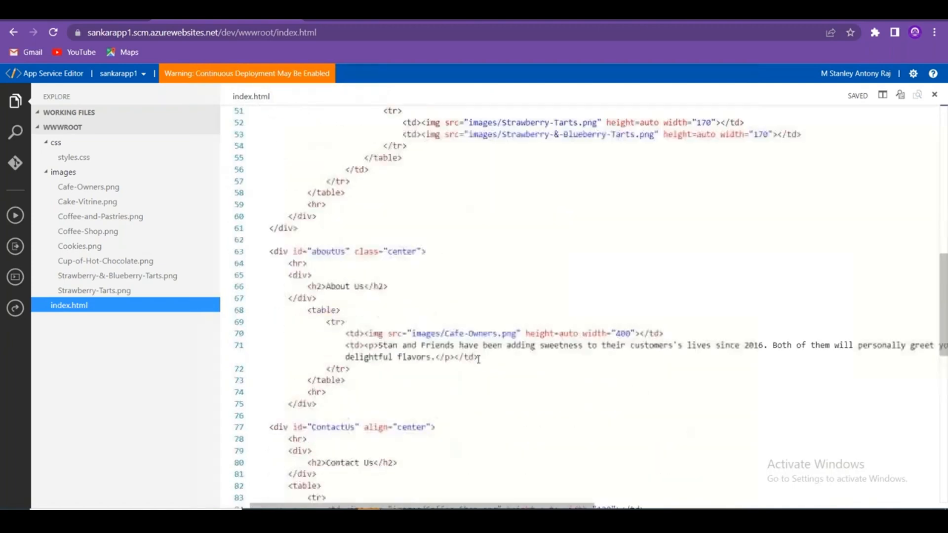
{"action": "scroll", "coordinate": [478, 359], "scroll_direction": "up", "scroll_amount": 17}
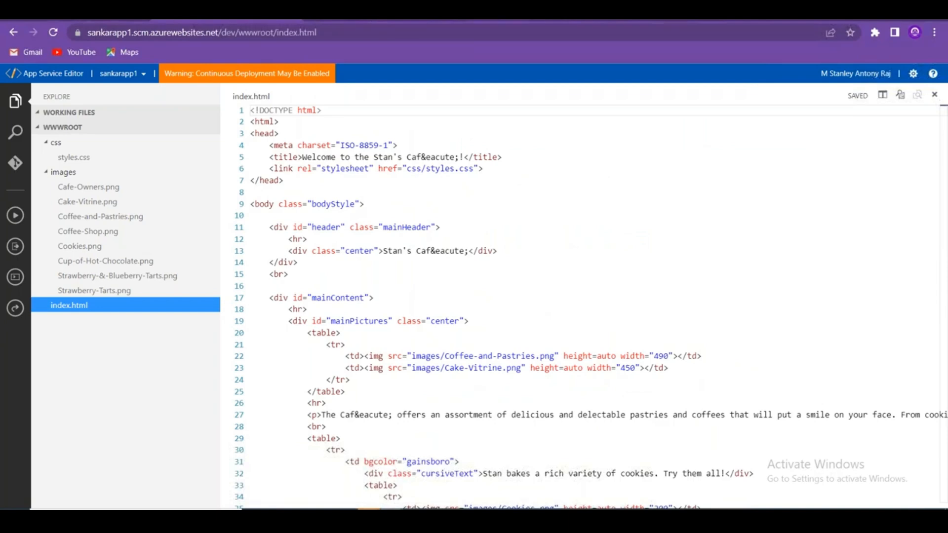
Return to sankarapp1's Overview in the Azure portal and copy its site URL.
{"action": "left_click", "coordinate": [89, 11]}
{"action": "scroll", "coordinate": [137, 221], "scroll_direction": "up", "scroll_amount": 10}
{"action": "left_click", "coordinate": [131, 179]}
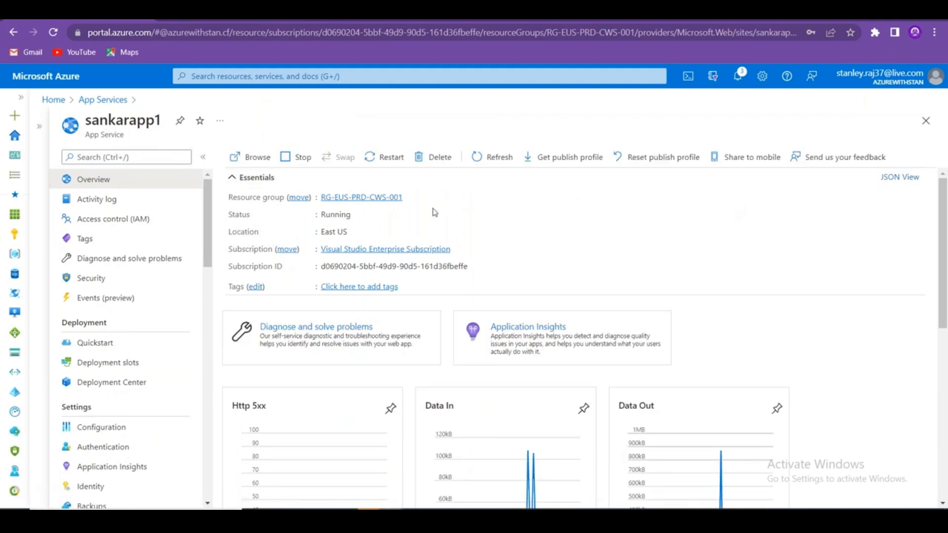
{"action": "left_click", "coordinate": [798, 197]}
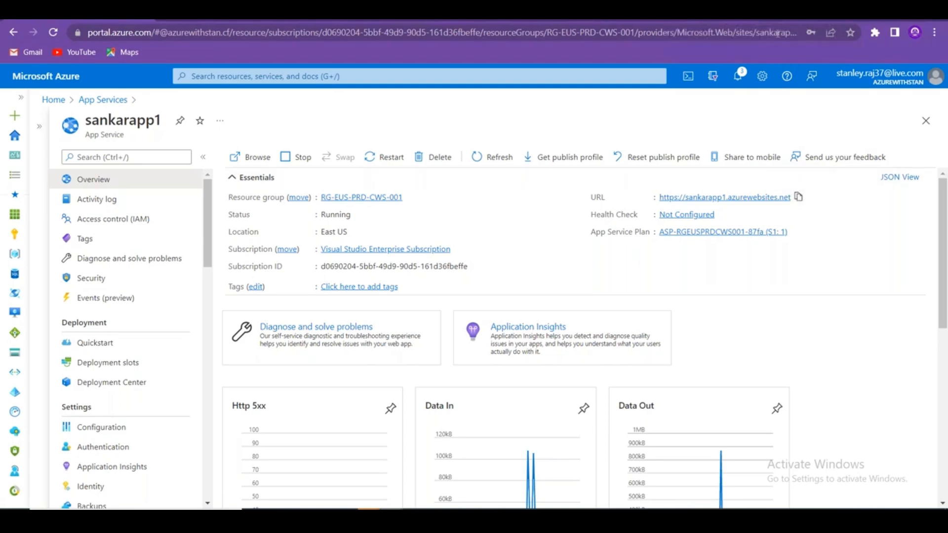
Load sankarapp1.azurewebsites.net in a new tab and scroll through the Stan's Café page.
{"action": "left_click", "coordinate": [755, 21]}
{"action": "key", "text": "ctrl+v"}
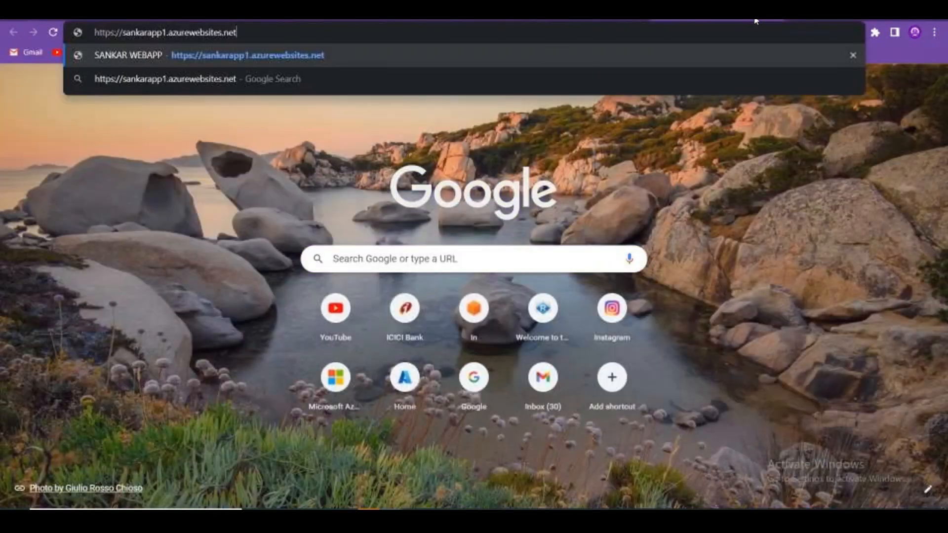
{"action": "key", "text": "Return"}
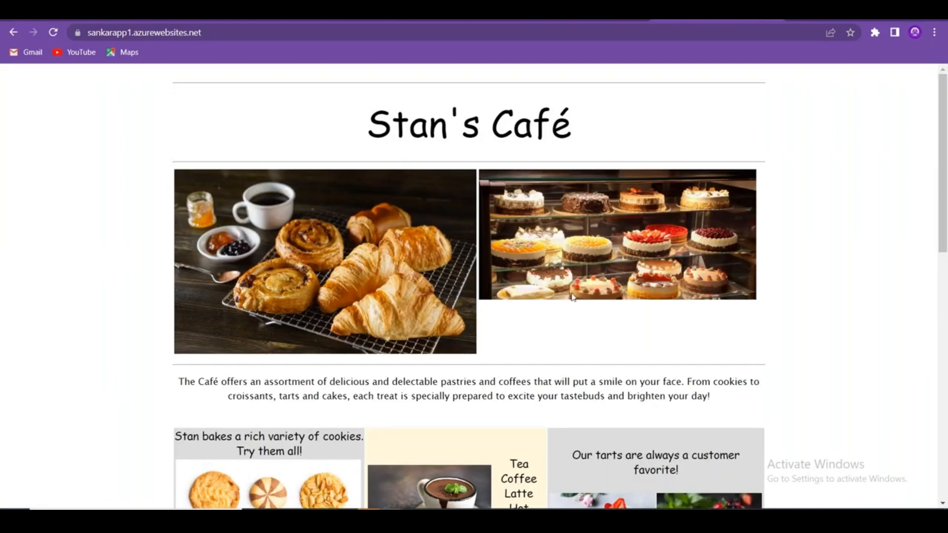
{"action": "scroll", "coordinate": [470, 300], "scroll_direction": "down", "scroll_amount": 7}
{"action": "scroll", "coordinate": [471, 301], "scroll_direction": "up", "scroll_amount": 7}
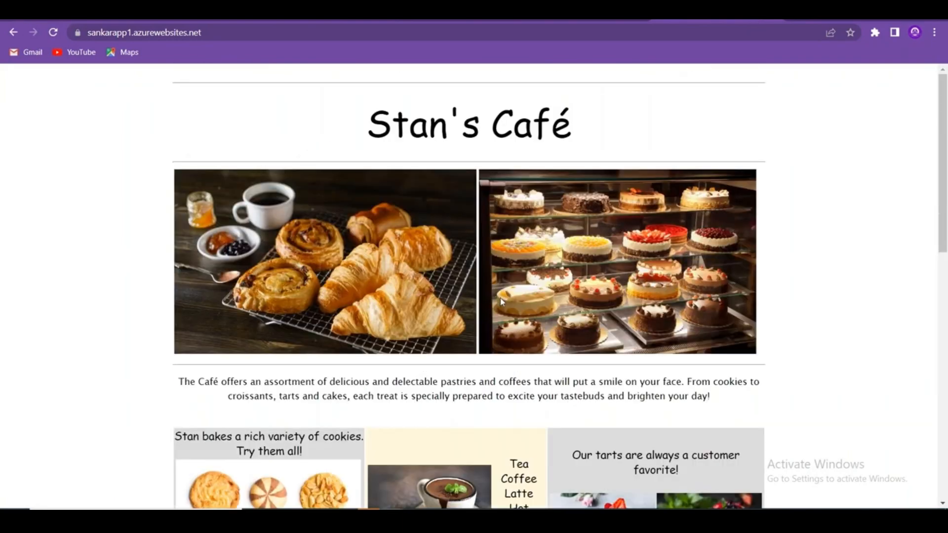
{"action": "scroll", "coordinate": [543, 321], "scroll_direction": "down", "scroll_amount": 12}
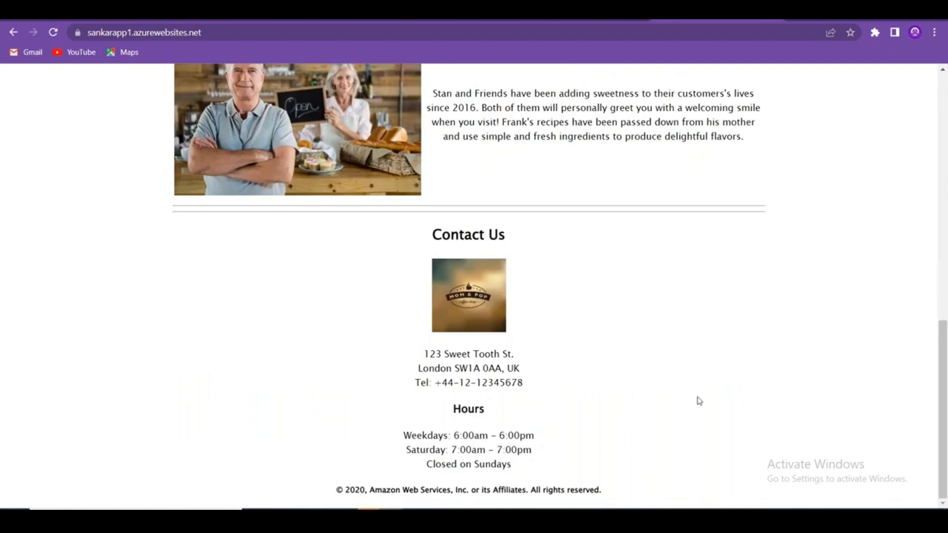
{"action": "scroll", "coordinate": [691, 390], "scroll_direction": "up", "scroll_amount": 12}
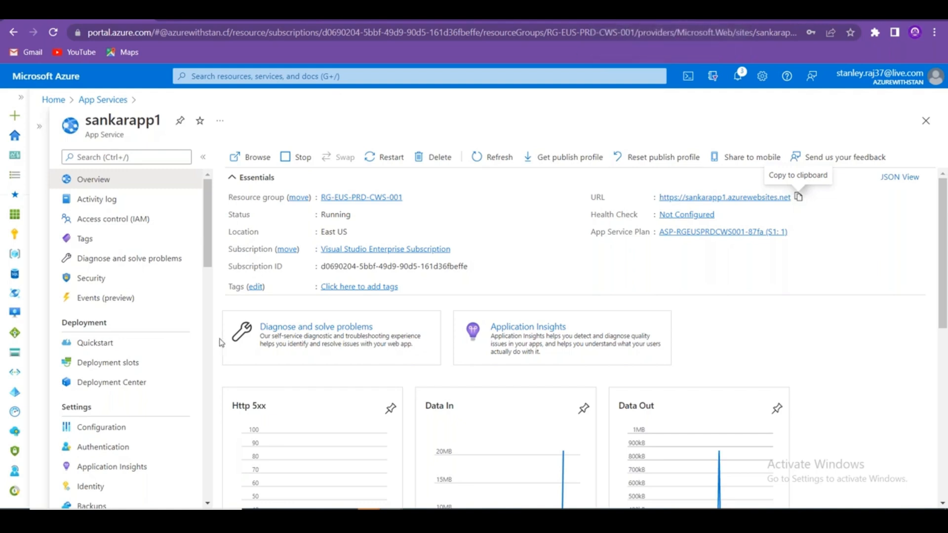
Confirm the Visual Studio Enterprise 2022 install is at 47%, then switch to Book2 in Excel.
{"action": "left_click", "coordinate": [159, 384]}
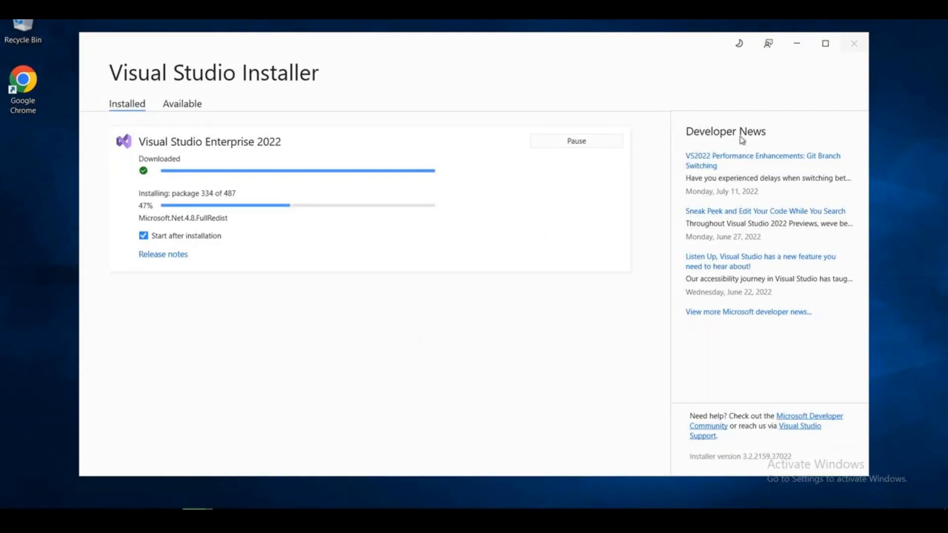
{"action": "left_click", "coordinate": [797, 44]}
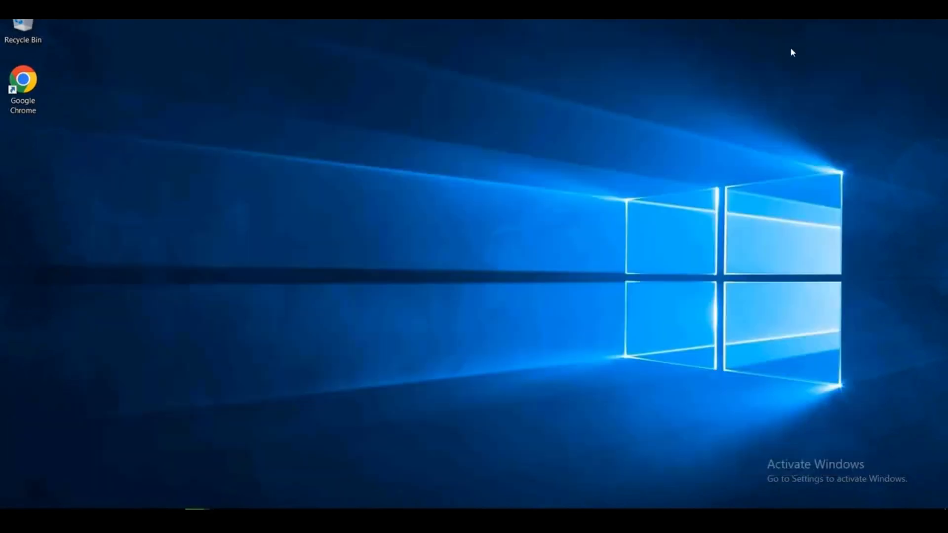
{"action": "left_click", "coordinate": [198, 519]}
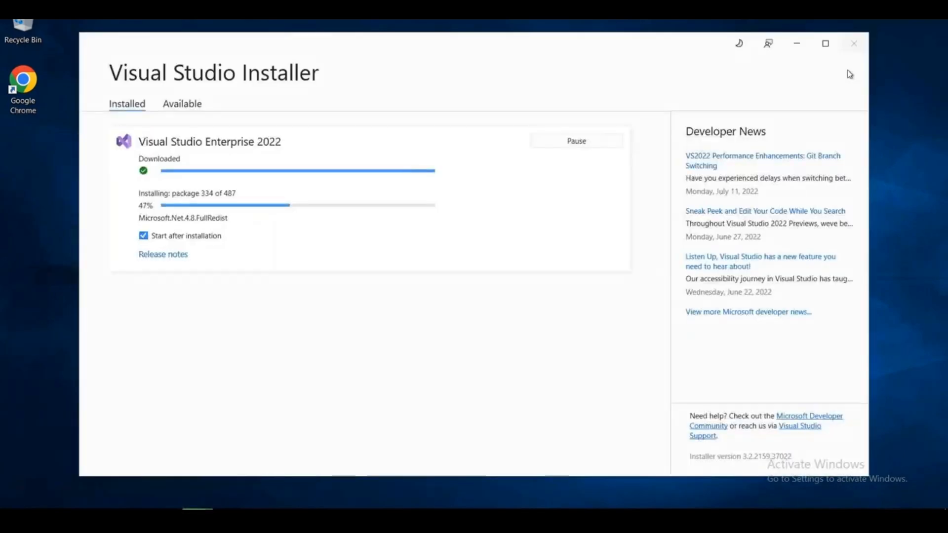
{"action": "left_click", "coordinate": [828, 42]}
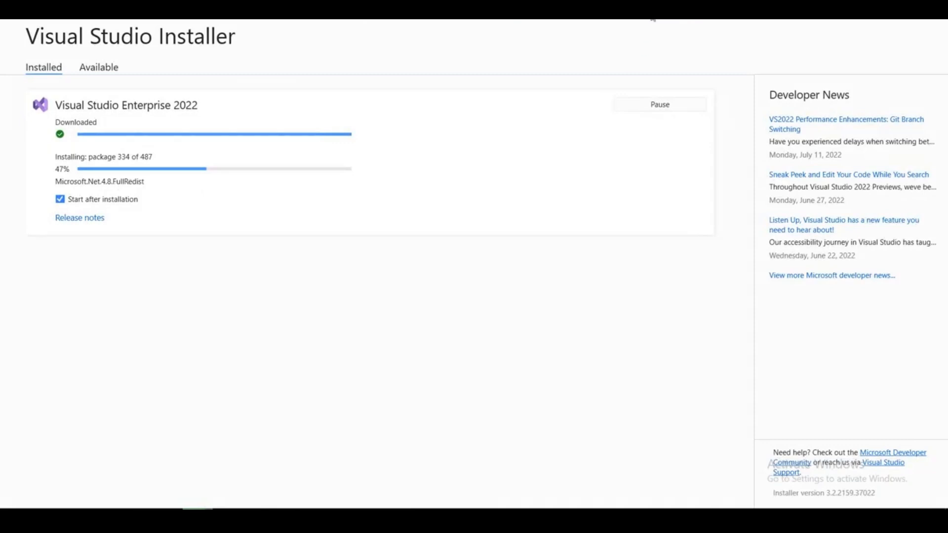
{"action": "left_click", "coordinate": [652, 7]}
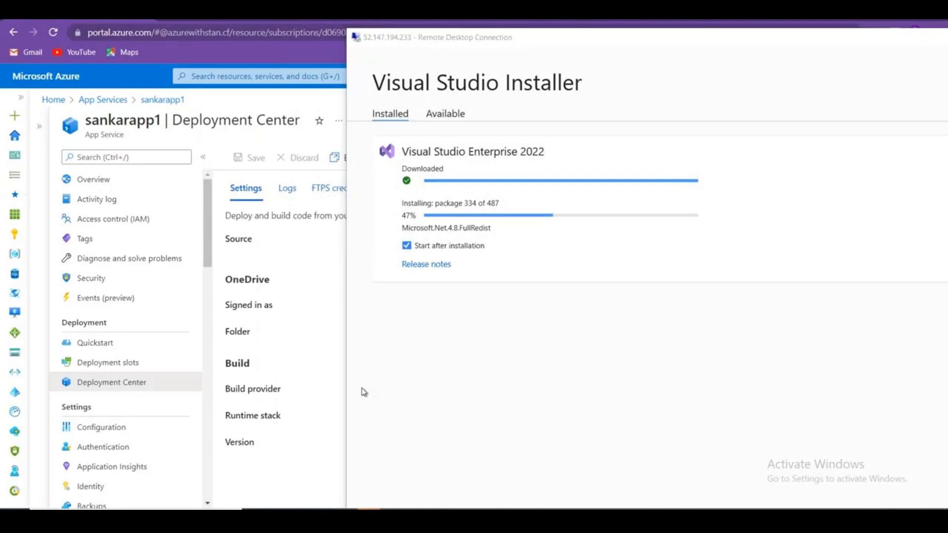
{"action": "key", "text": "alt+Tab"}
{"action": "key", "text": "alt+Tab"}
{"action": "key", "text": "alt+Tab"}
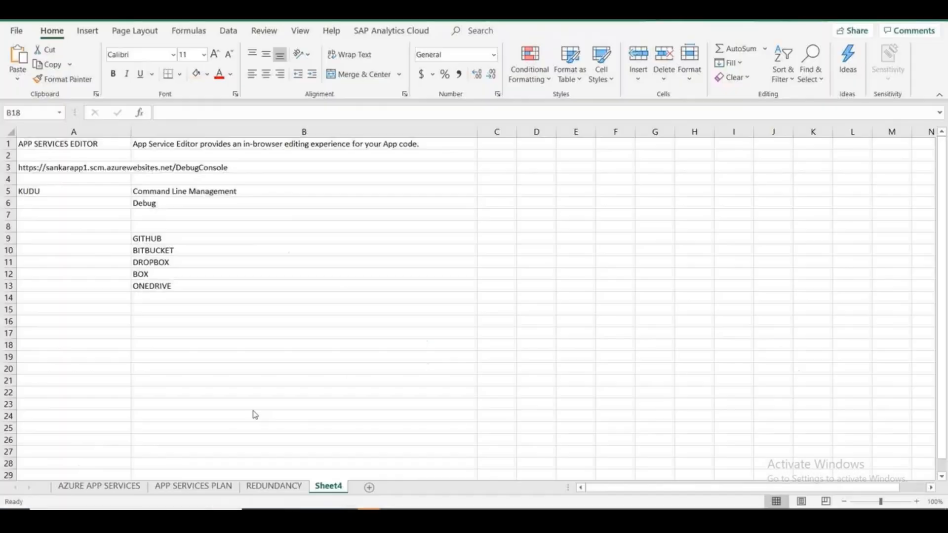
Bold Scenario 1: in H6 and Scenario 3: in H8 on AZURE APP SERVICES, then return to the portal.
{"action": "left_click", "coordinate": [99, 486]}
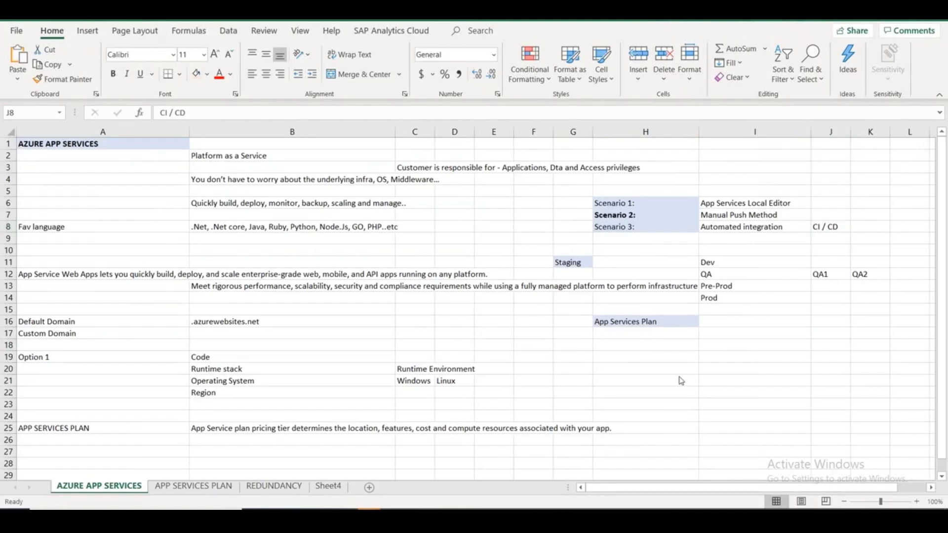
{"action": "left_click", "coordinate": [619, 201]}
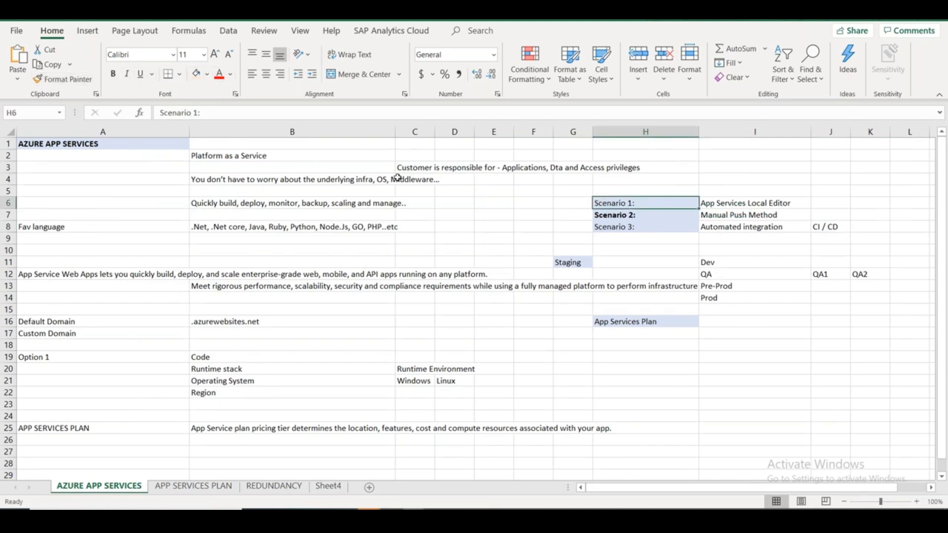
{"action": "key", "text": "ctrl+b"}
{"action": "left_click", "coordinate": [746, 206]}
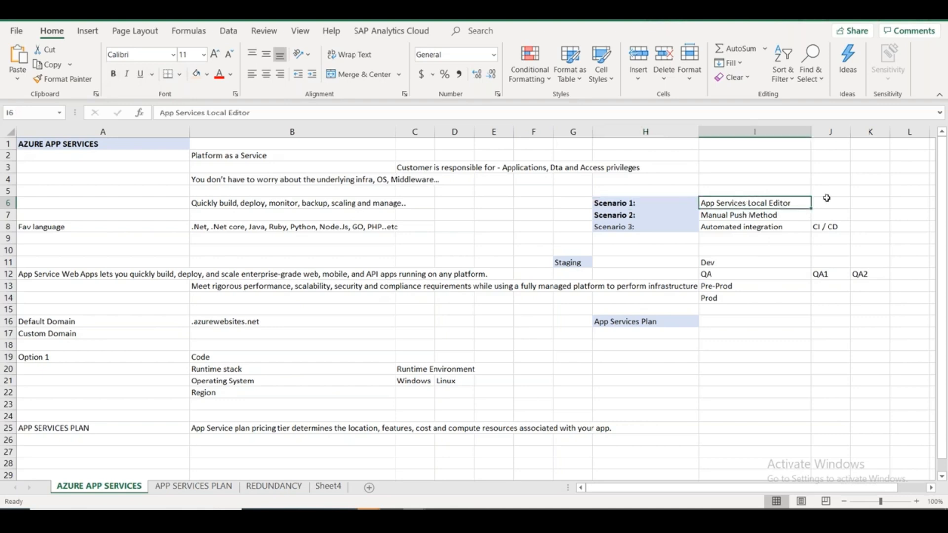
{"action": "left_click", "coordinate": [655, 214]}
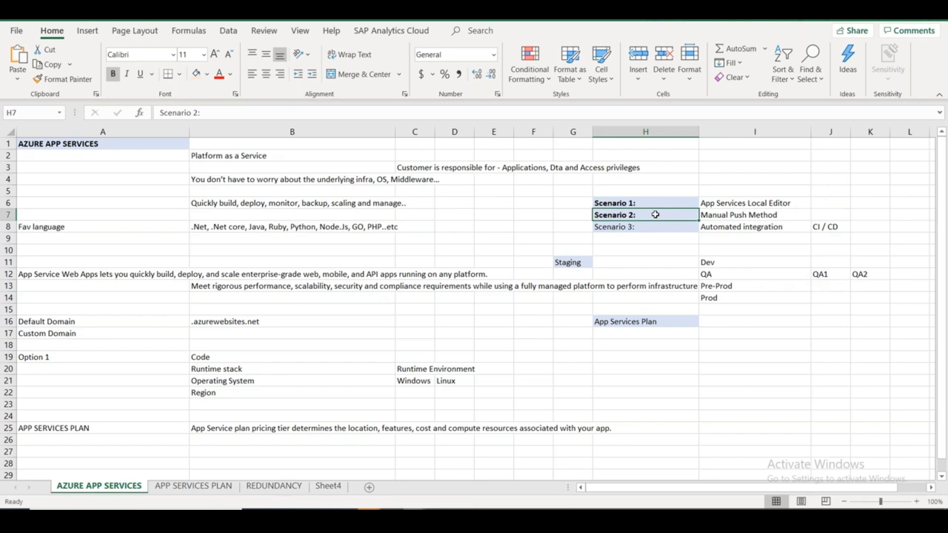
{"action": "key", "text": "alt+Tab"}
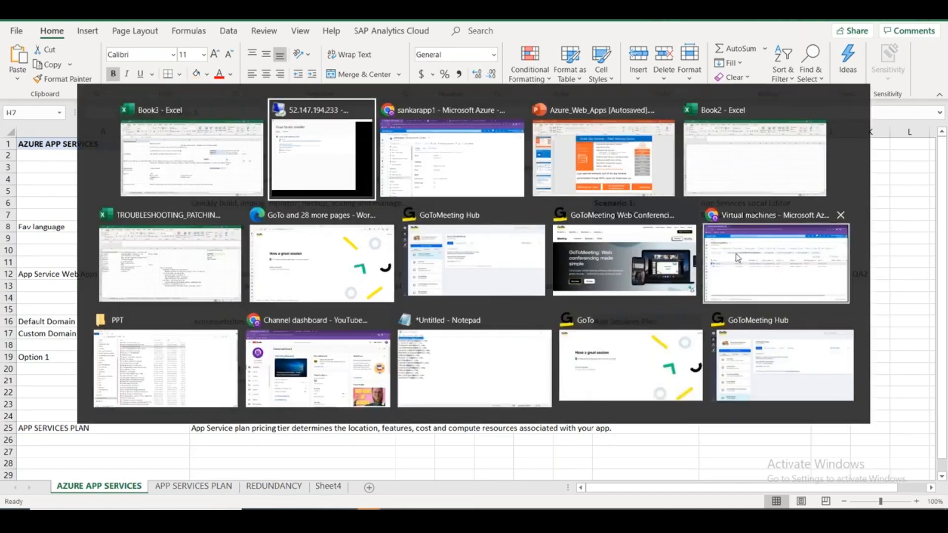
{"action": "key", "text": "Escape"}
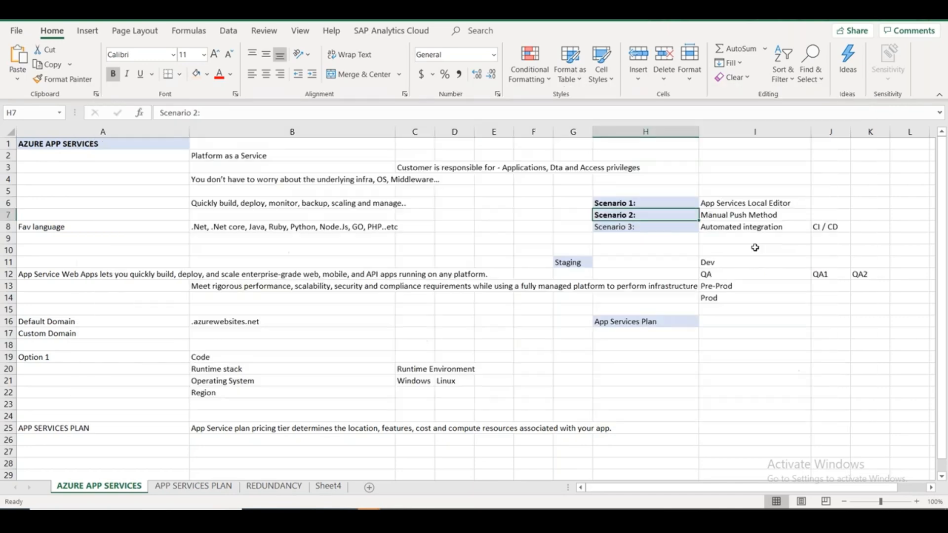
{"action": "left_click", "coordinate": [669, 226]}
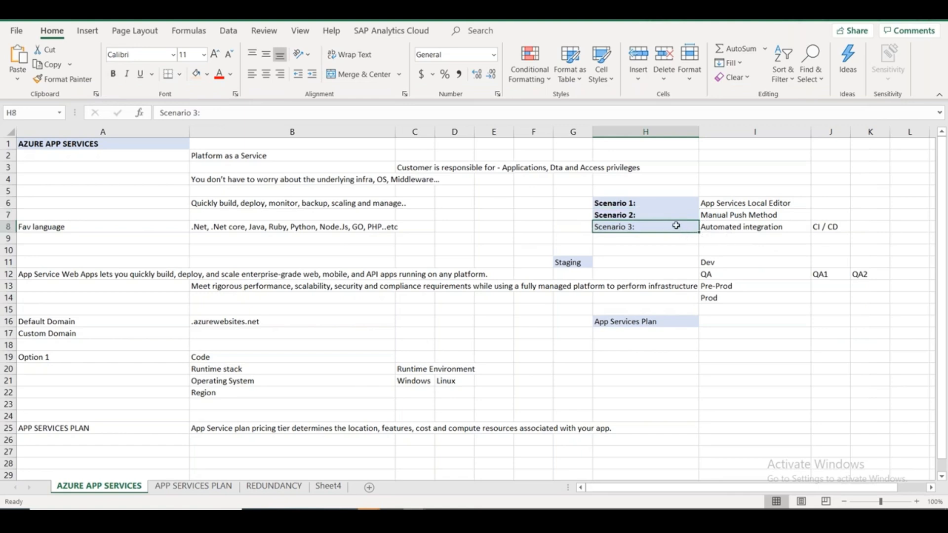
{"action": "key", "text": "ctrl+b"}
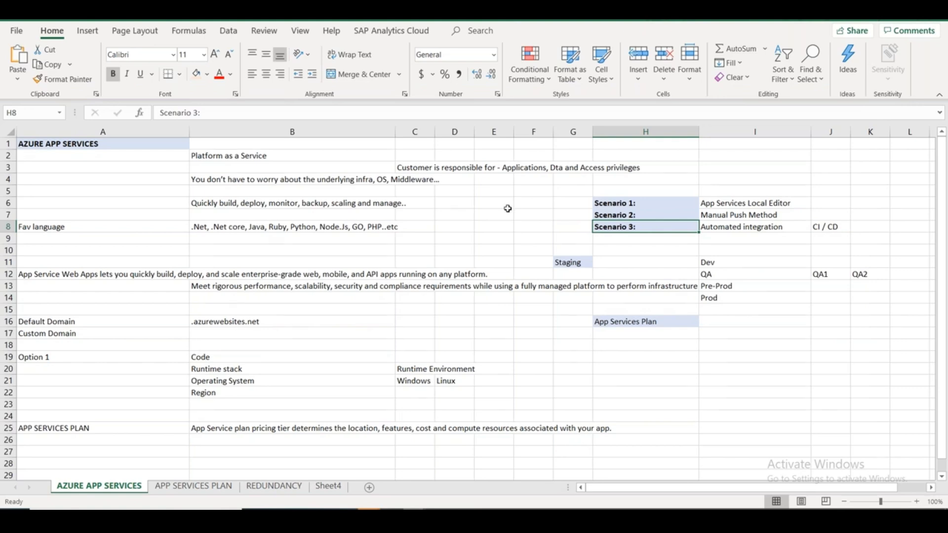
{"action": "key", "text": "alt+Tab"}
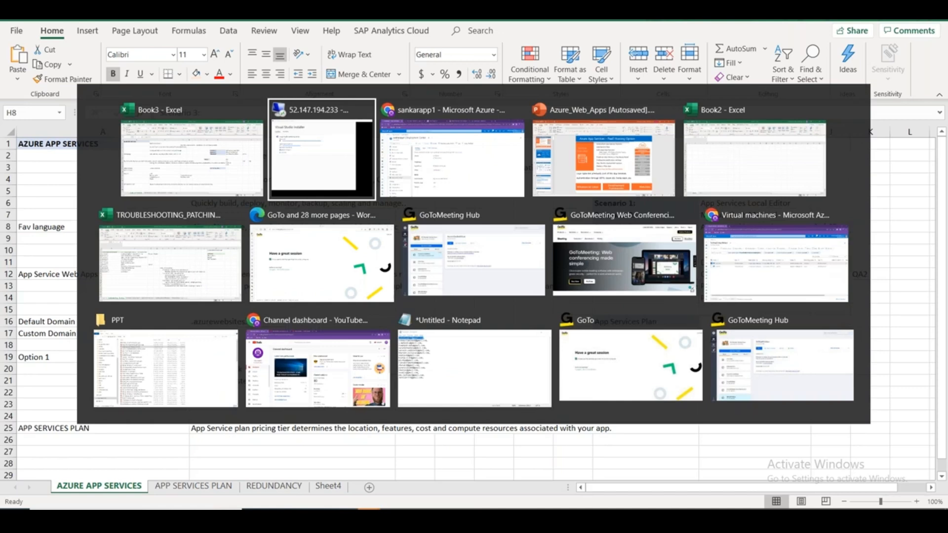
{"action": "key", "text": "alt+Tab"}
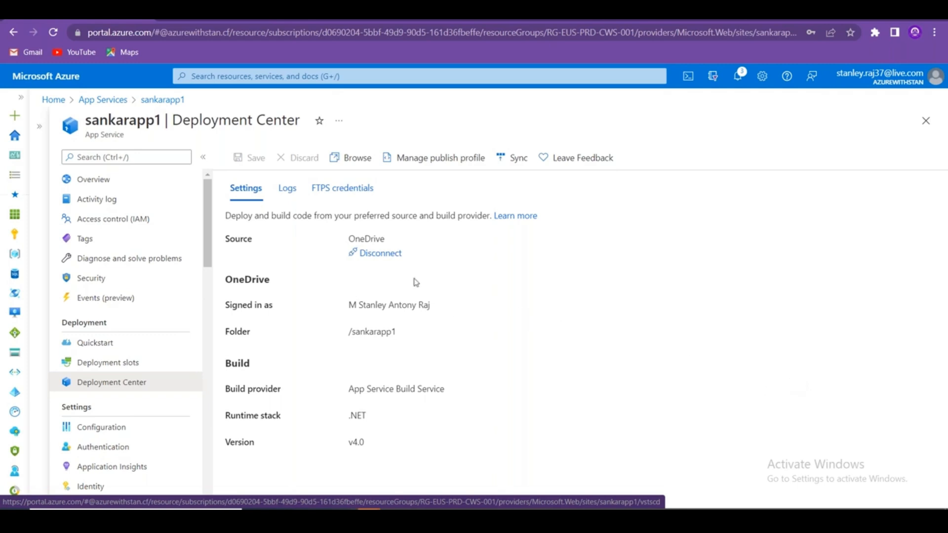
Check the Logs tab's two OneDrive syncs, then open sankarapp1's Authentication page.
{"action": "left_click", "coordinate": [286, 188]}
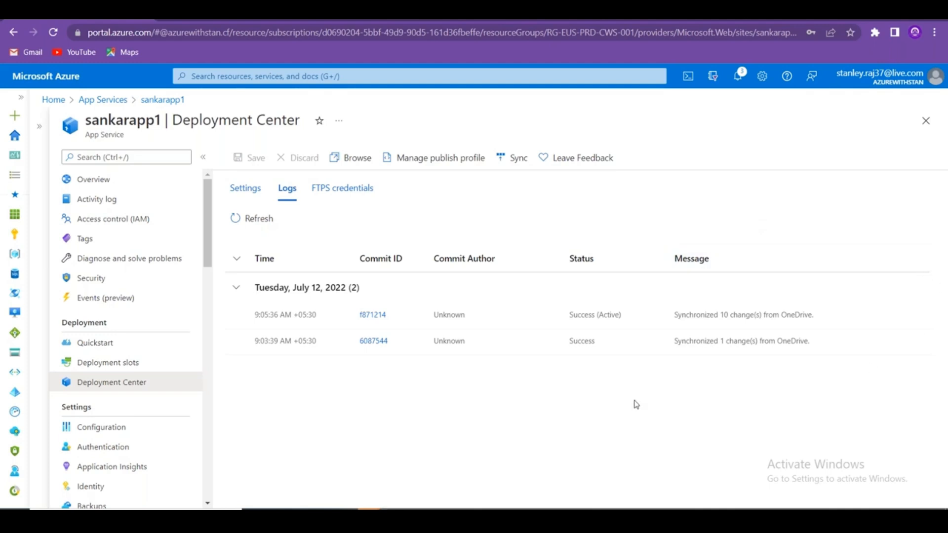
{"action": "left_click", "coordinate": [100, 446]}
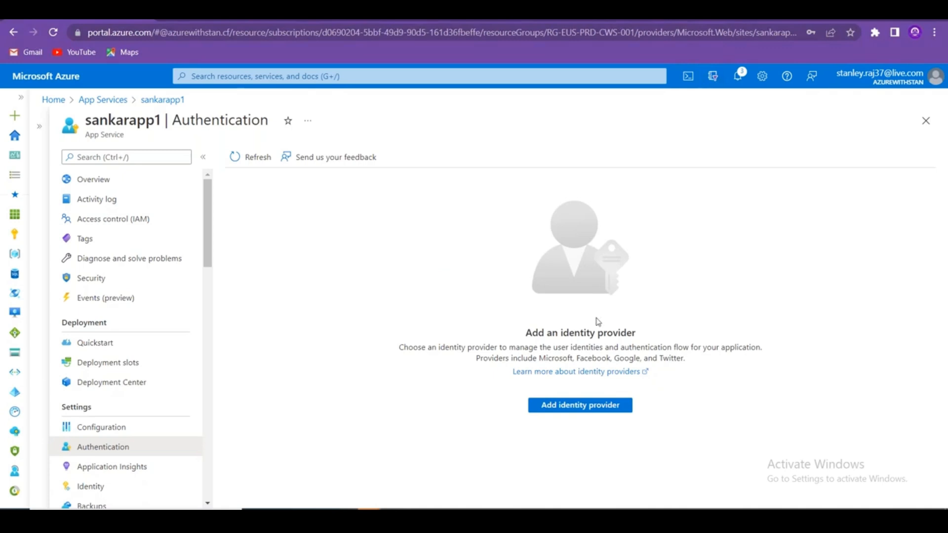
Start adding an identity provider to sankarapp1, list the available providers, then open a new browser tab.
{"action": "left_click", "coordinate": [587, 409]}
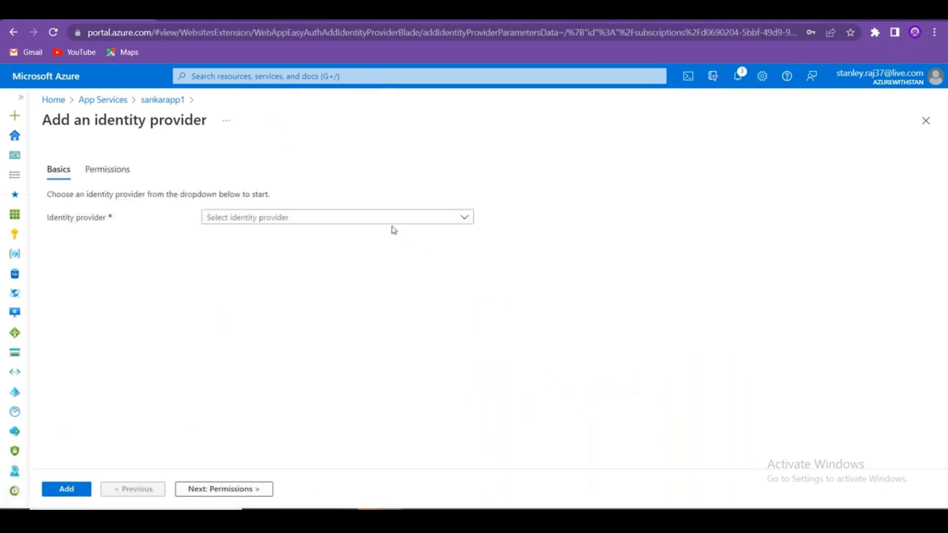
{"action": "left_click", "coordinate": [392, 226]}
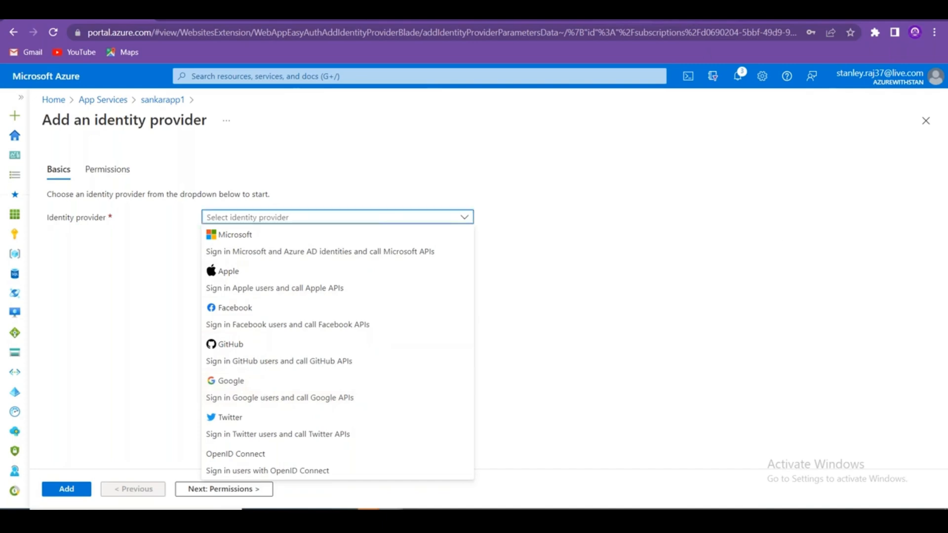
{"action": "key", "text": "ctrl+t"}
Load freenom.com in the new tab and scroll through its homepage.
{"action": "type", "text": "freenom.co"}
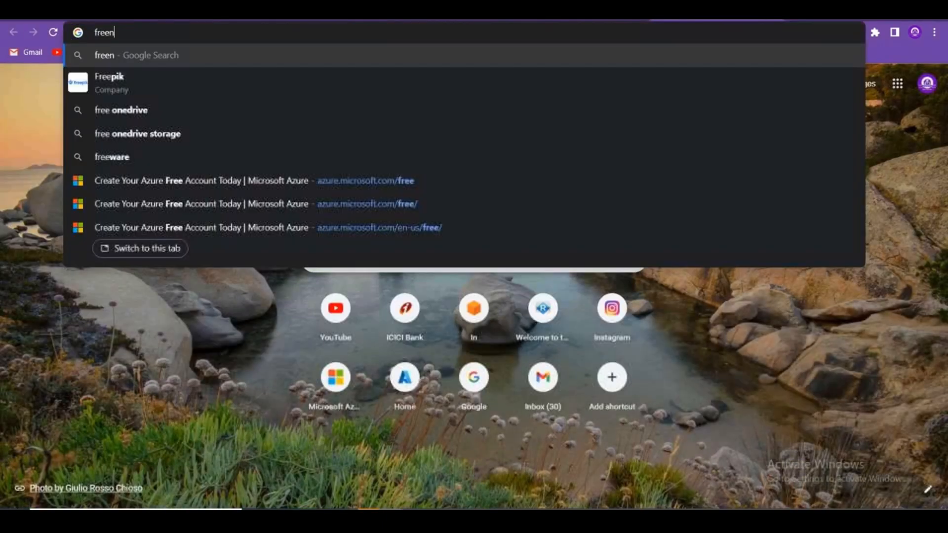
{"action": "type", "text": "m"}
{"action": "key", "text": "Return"}
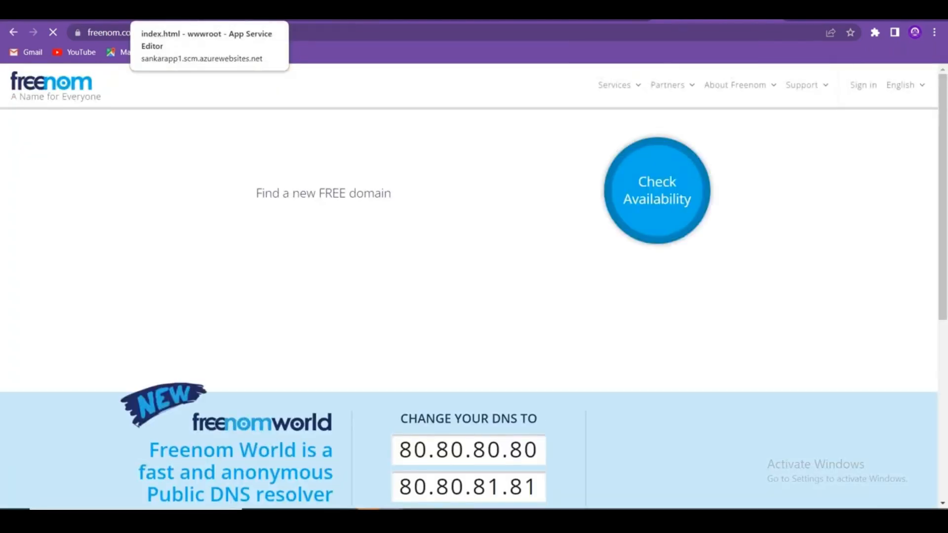
{"action": "scroll", "coordinate": [398, 300], "scroll_direction": "down", "scroll_amount": 5}
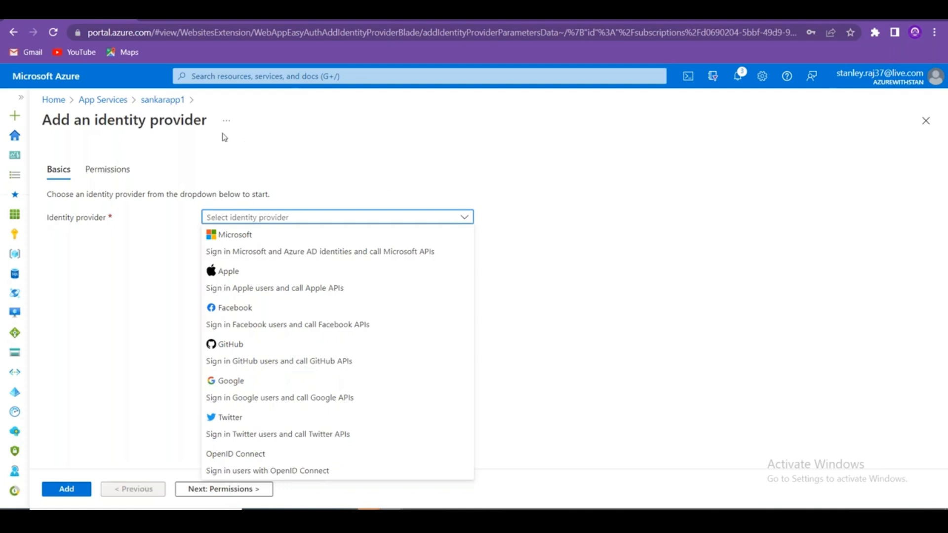
Review sankarapp1's Authentication, configuration and Overview pages, then return to the Excel notes.
{"action": "left_click", "coordinate": [172, 103]}
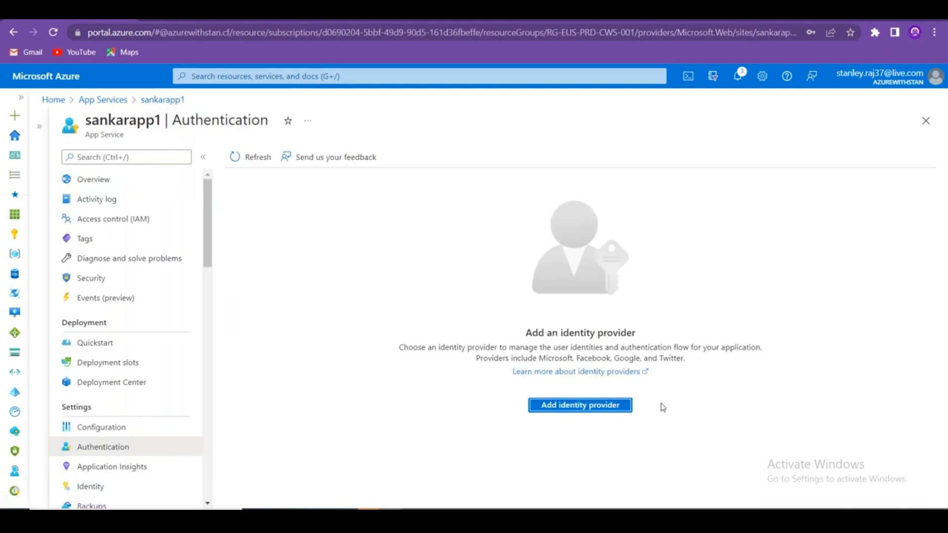
{"action": "left_click", "coordinate": [718, 15]}
{"action": "left_click", "coordinate": [150, 433]}
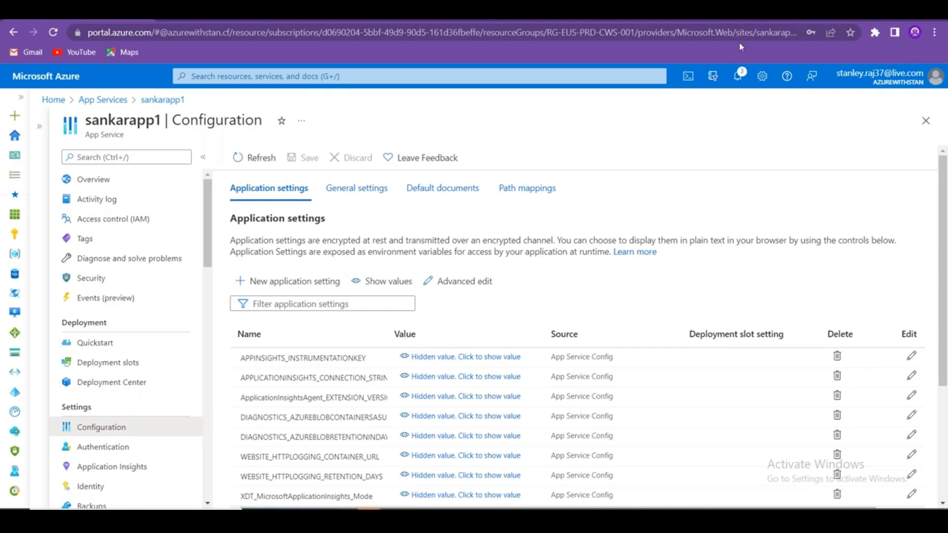
{"action": "left_click", "coordinate": [93, 179]}
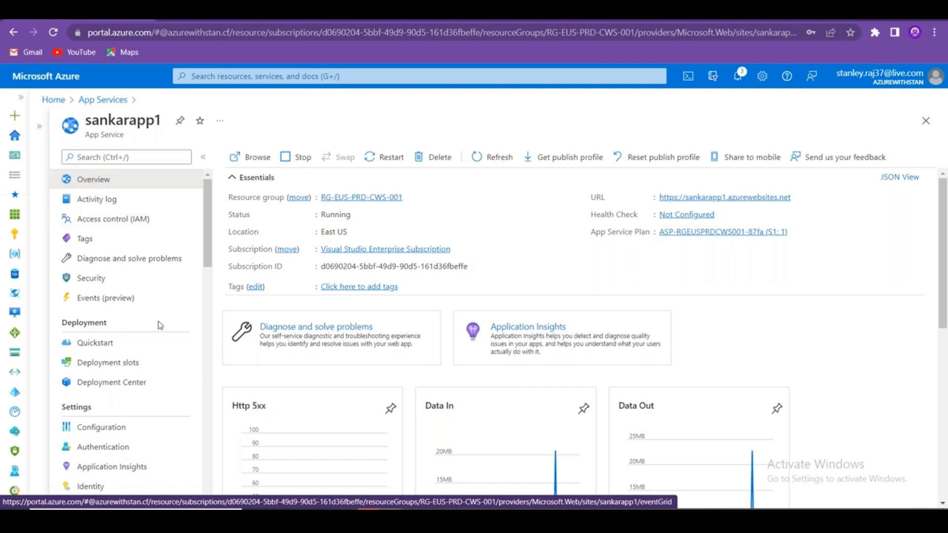
{"action": "scroll", "coordinate": [158, 324], "scroll_direction": "down", "scroll_amount": 7}
{"action": "scroll", "coordinate": [158, 324], "scroll_direction": "up", "scroll_amount": 7}
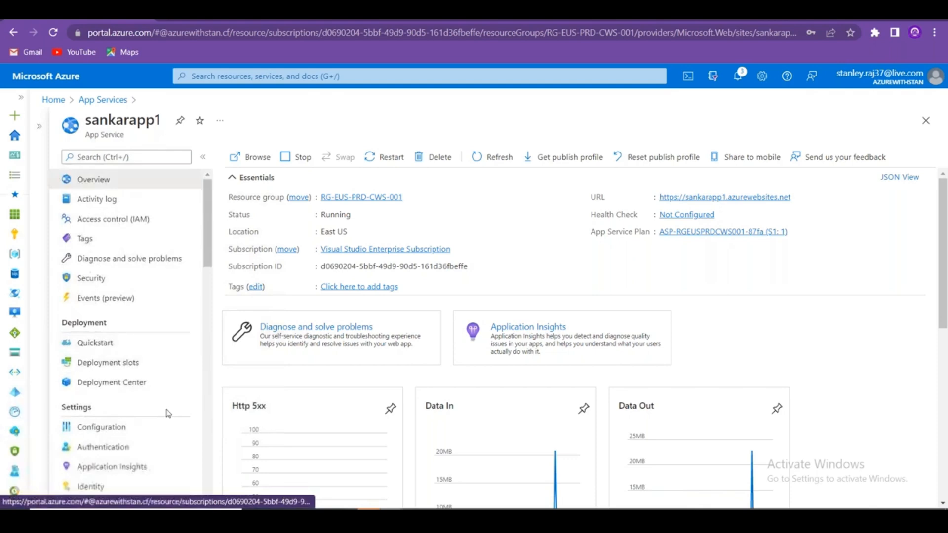
{"action": "left_click", "coordinate": [144, 448]}
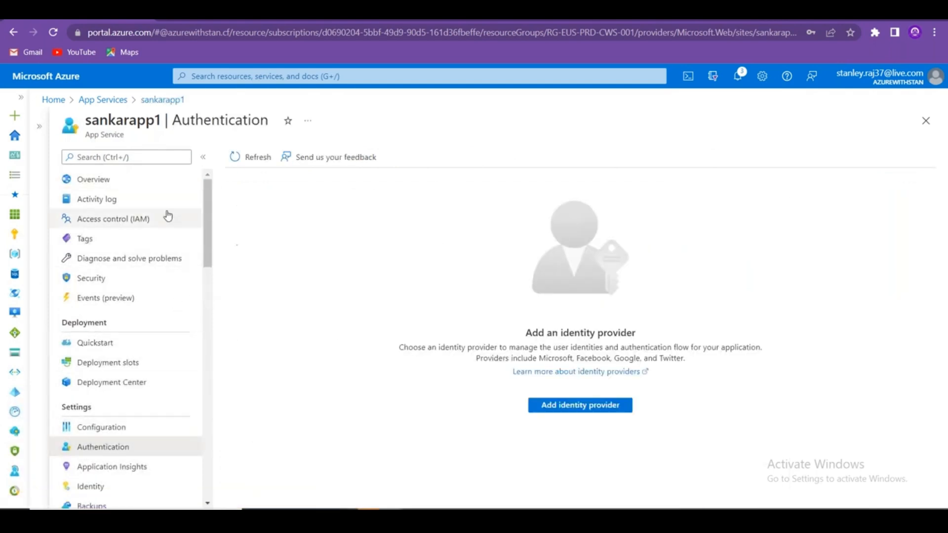
{"action": "left_click", "coordinate": [94, 180]}
{"action": "key", "text": "alt+Tab"}
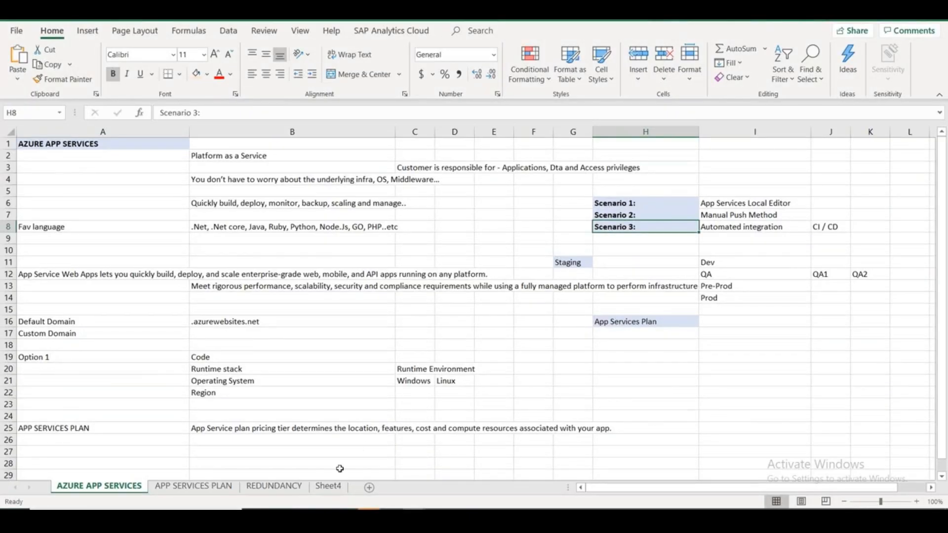
Check the remote Visual Studio 2022 install, repositioning the Remote Desktop window beside the Excel notes.
{"action": "mouse_move", "coordinate": [334, 482]}
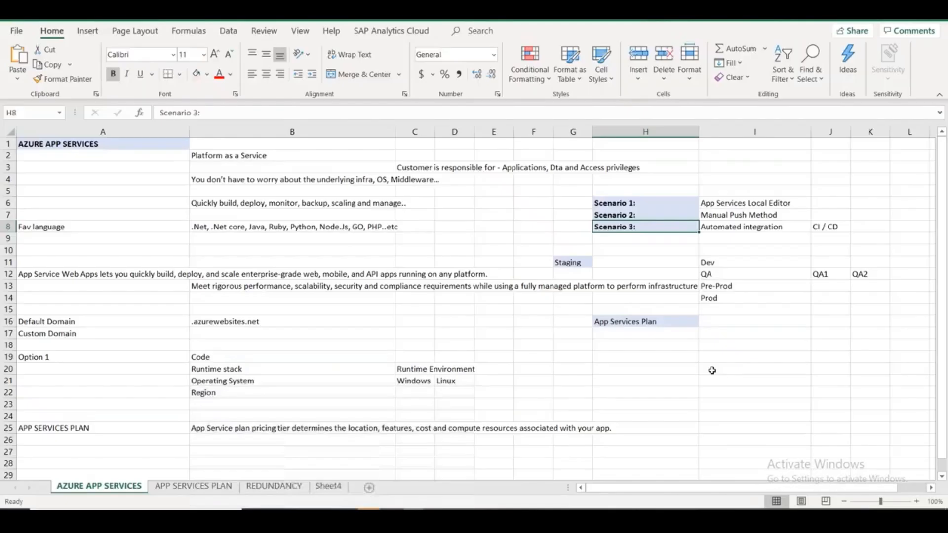
{"action": "left_click", "coordinate": [711, 370]}
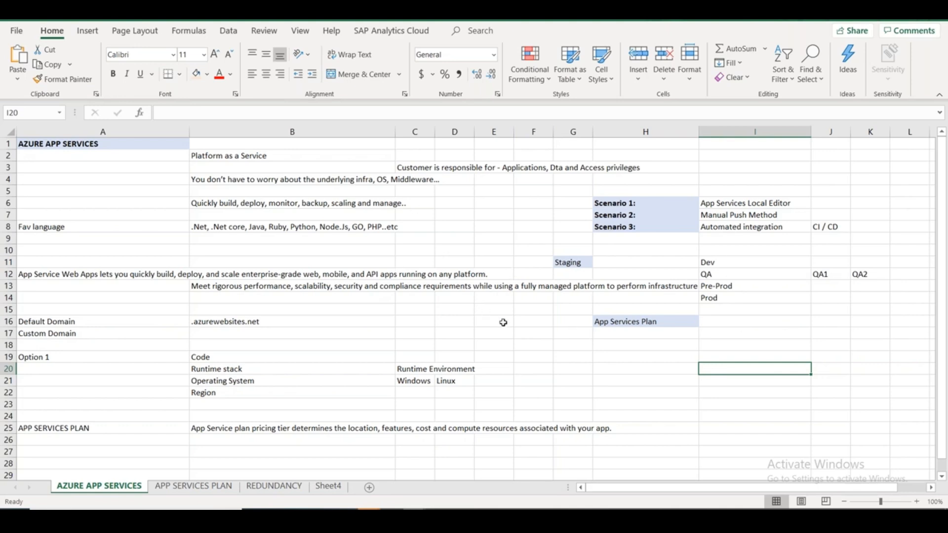
{"action": "left_click_drag", "start_coordinate": [770, 204], "coordinate": [769, 215]}
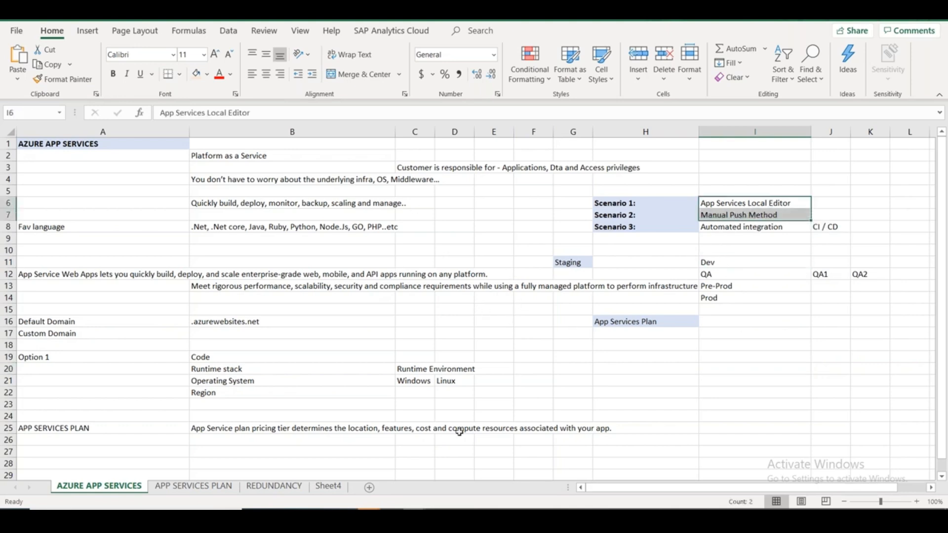
{"action": "left_click", "coordinate": [504, 519]}
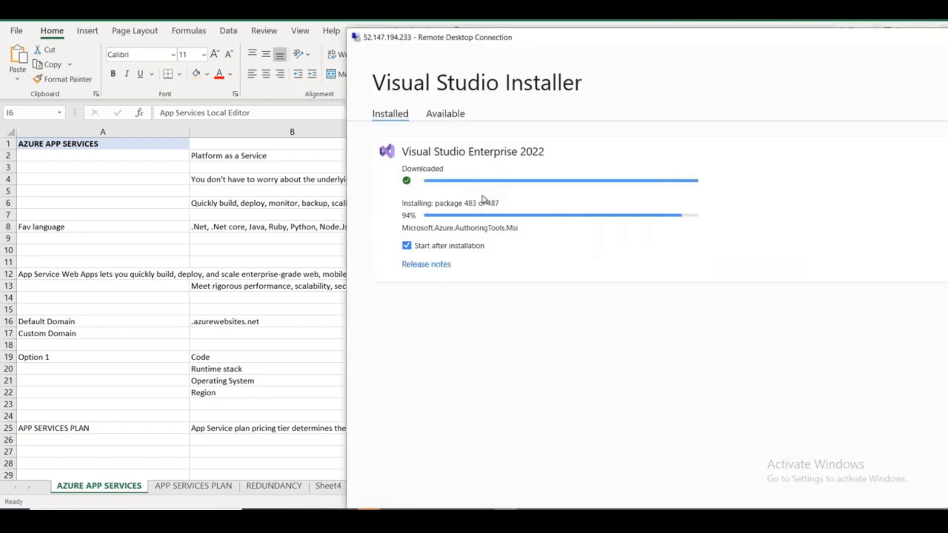
{"action": "left_click_drag", "start_coordinate": [535, 46], "coordinate": [408, 345]}
{"action": "double_click", "coordinate": [409, 344]}
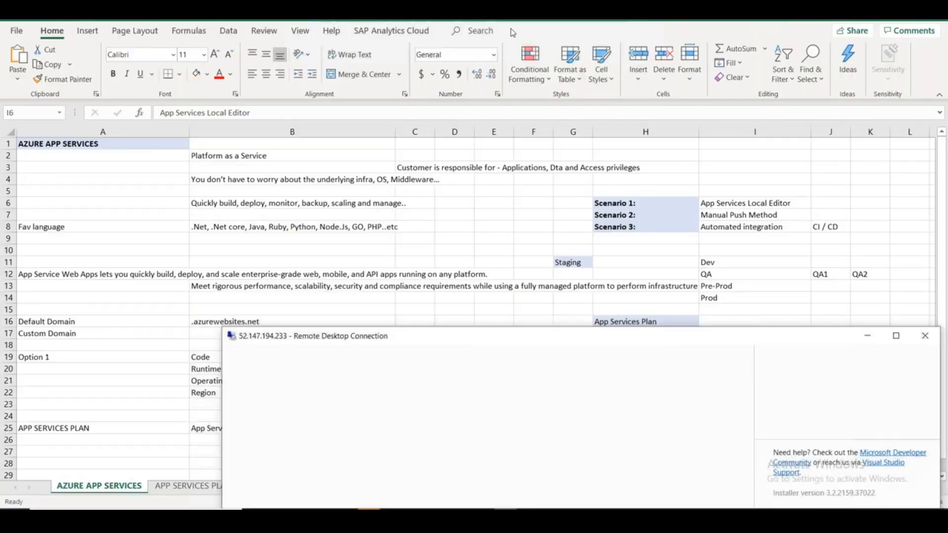
{"action": "left_click", "coordinate": [556, 22]}
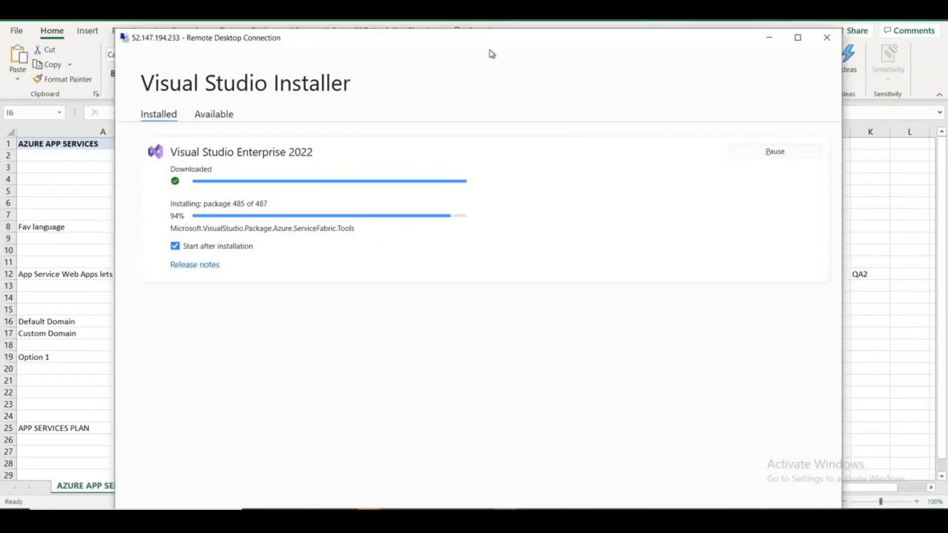
{"action": "left_click_drag", "start_coordinate": [487, 43], "coordinate": [387, 56]}
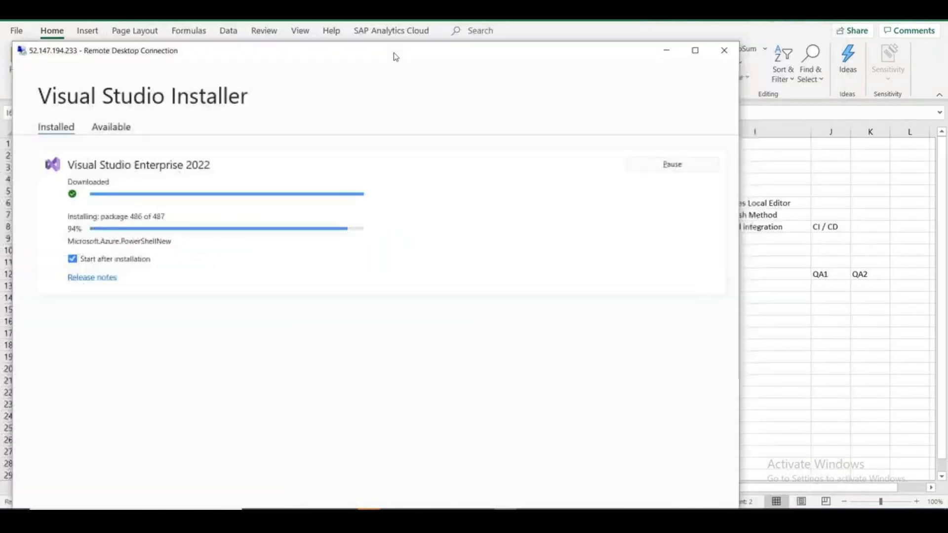
{"action": "left_click", "coordinate": [666, 50]}
{"action": "left_click", "coordinate": [596, 372]}
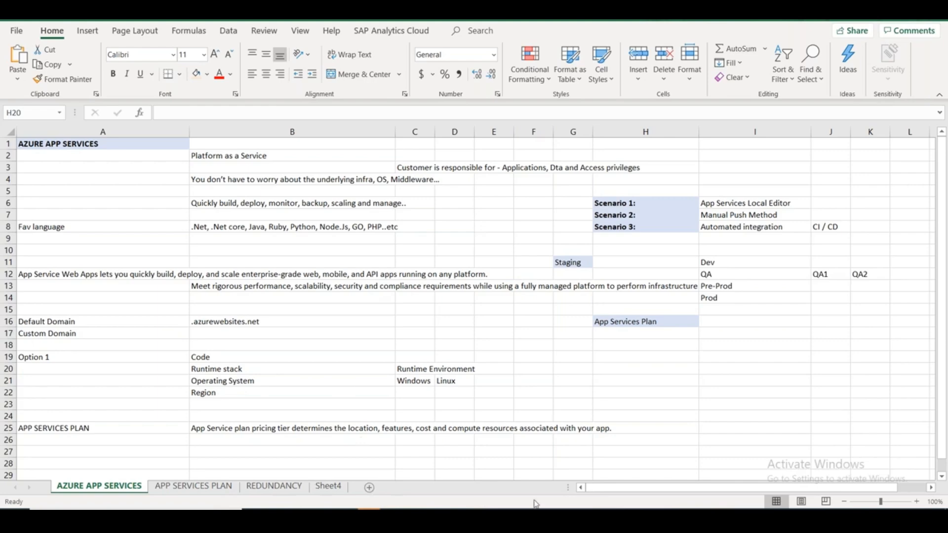
Restart the remote machine to finish the Visual Studio install, then return to the Azure portal.
{"action": "left_click", "coordinate": [506, 520]}
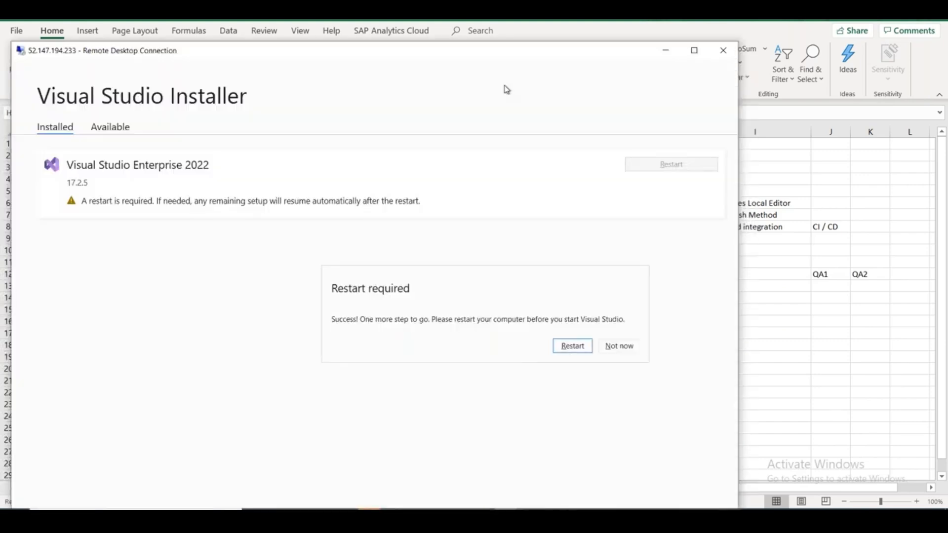
{"action": "double_click", "coordinate": [522, 56]}
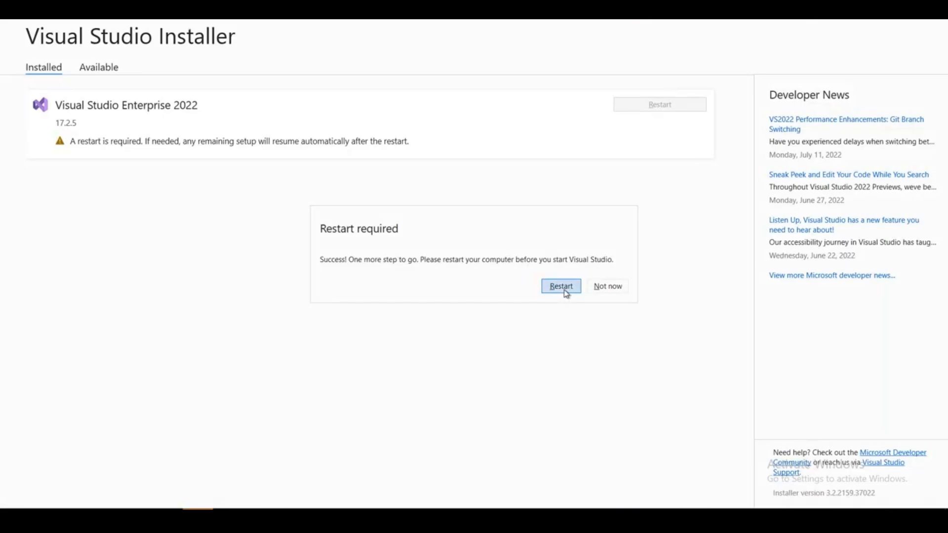
{"action": "left_click", "coordinate": [565, 292]}
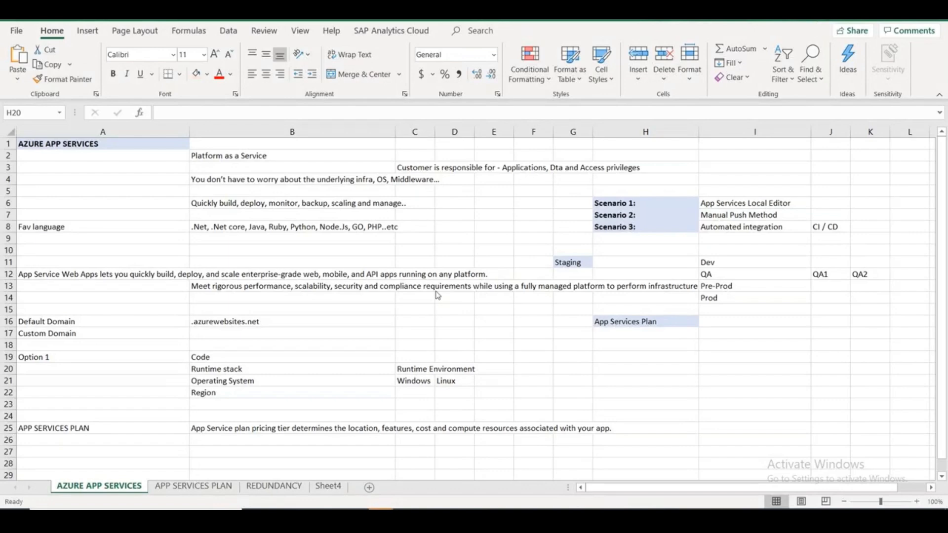
{"action": "scroll", "coordinate": [175, 442], "scroll_direction": "down", "scroll_amount": 6}
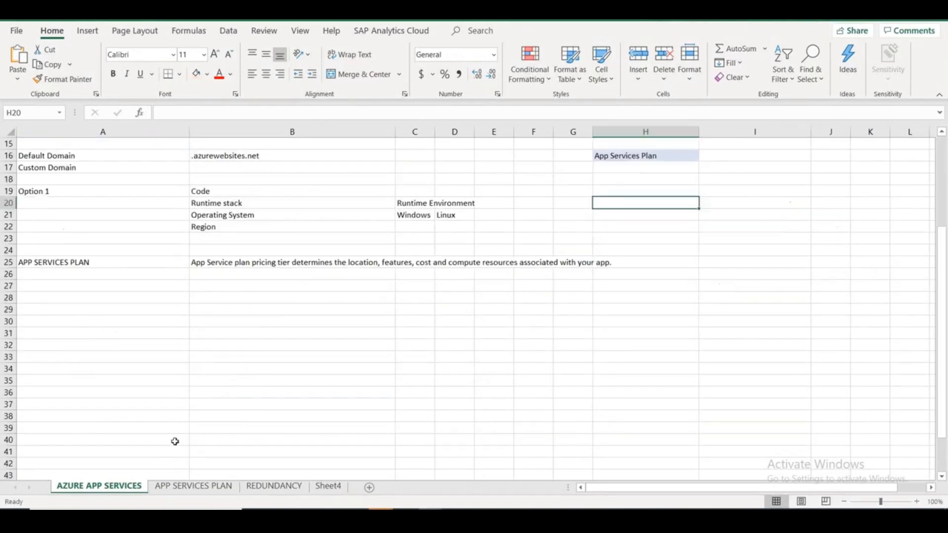
{"action": "left_click", "coordinate": [116, 264]}
{"action": "key", "text": "alt+Tab"}
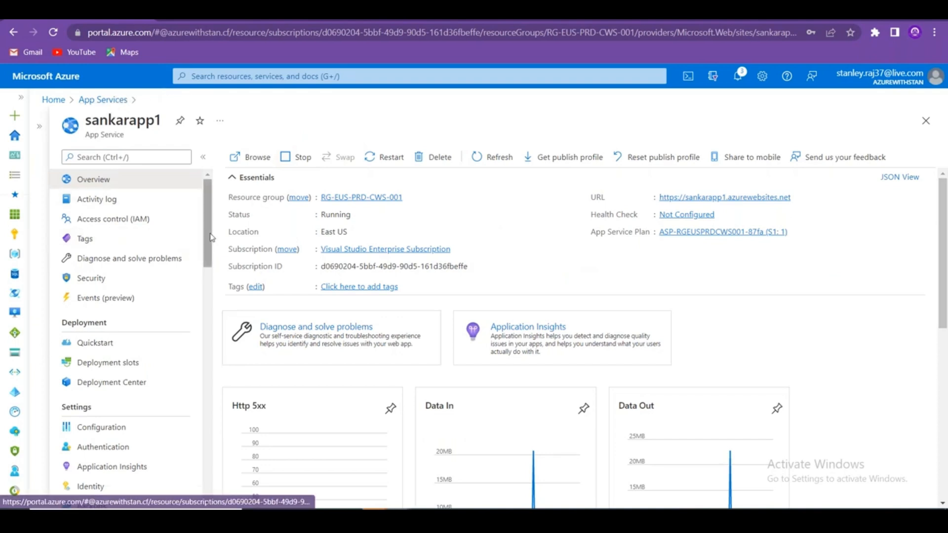
Open sankarapp1's Backups page.
{"action": "left_click_drag", "start_coordinate": [208, 239], "coordinate": [204, 295]}
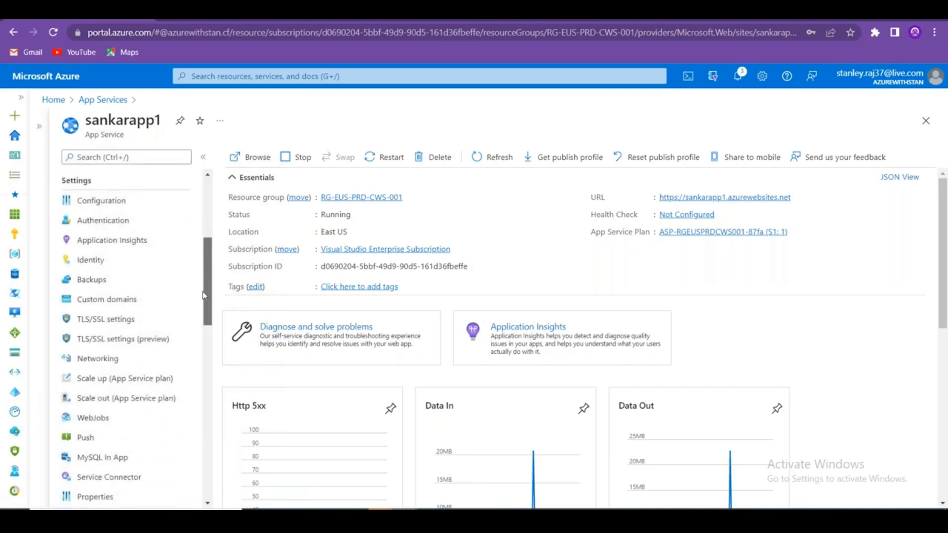
{"action": "left_click", "coordinate": [199, 298]}
{"action": "left_click", "coordinate": [118, 284]}
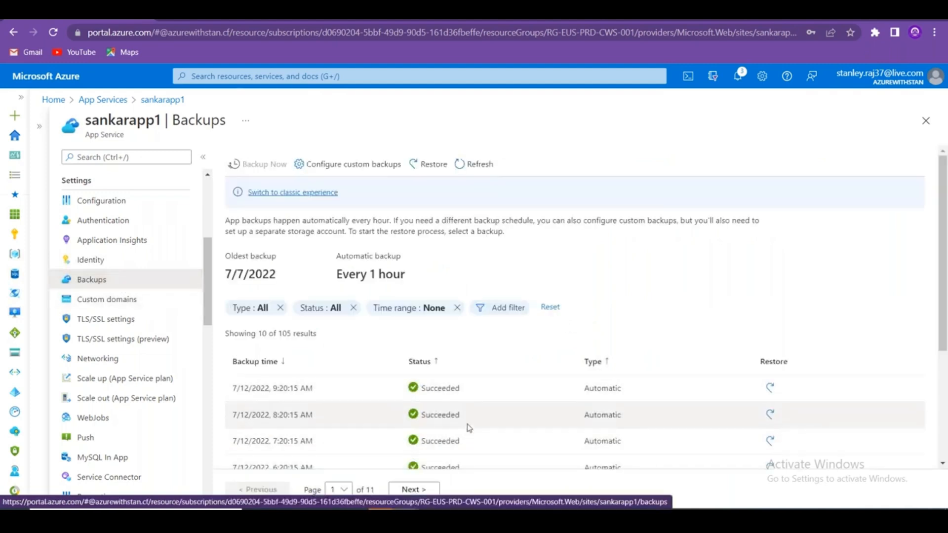
{"action": "scroll", "coordinate": [469, 428], "scroll_direction": "down", "scroll_amount": 3}
{"action": "scroll", "coordinate": [469, 428], "scroll_direction": "up", "scroll_amount": 3}
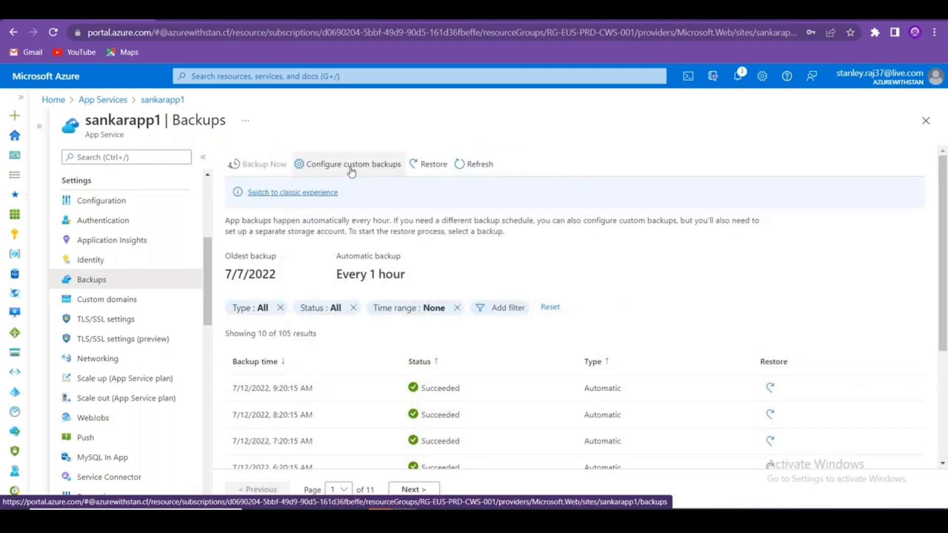
In Configure custom backups, enable Set schedule and review the daily, 30-day retention options.
{"action": "left_click", "coordinate": [351, 170]}
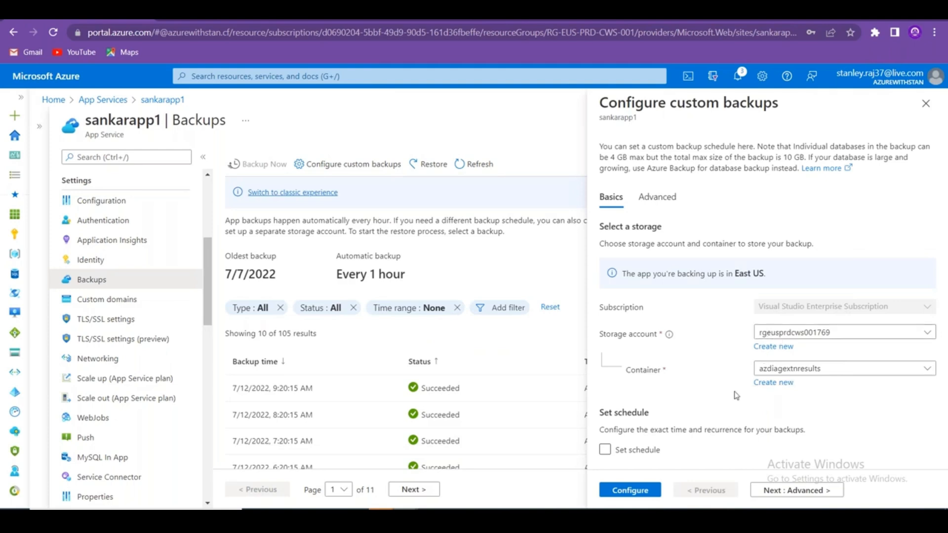
{"action": "left_click", "coordinate": [663, 209]}
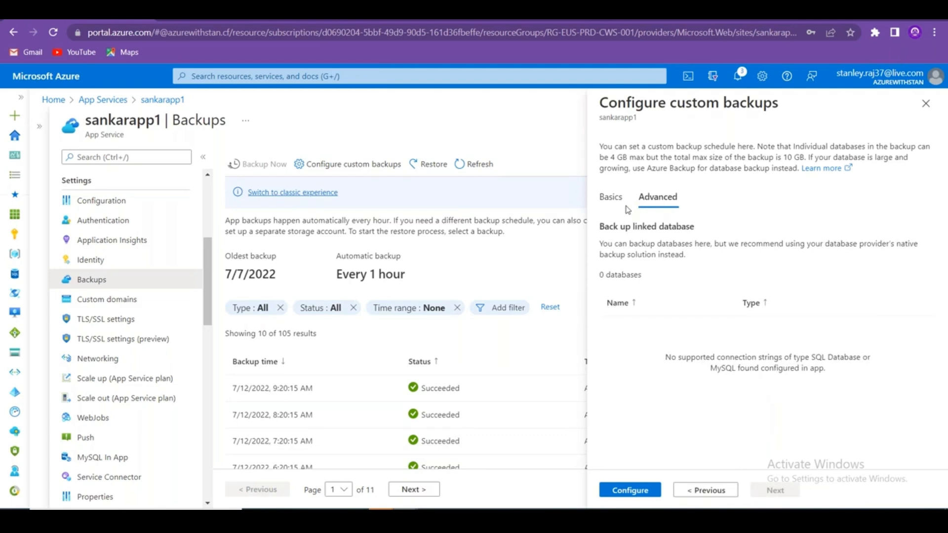
{"action": "left_click", "coordinate": [611, 202]}
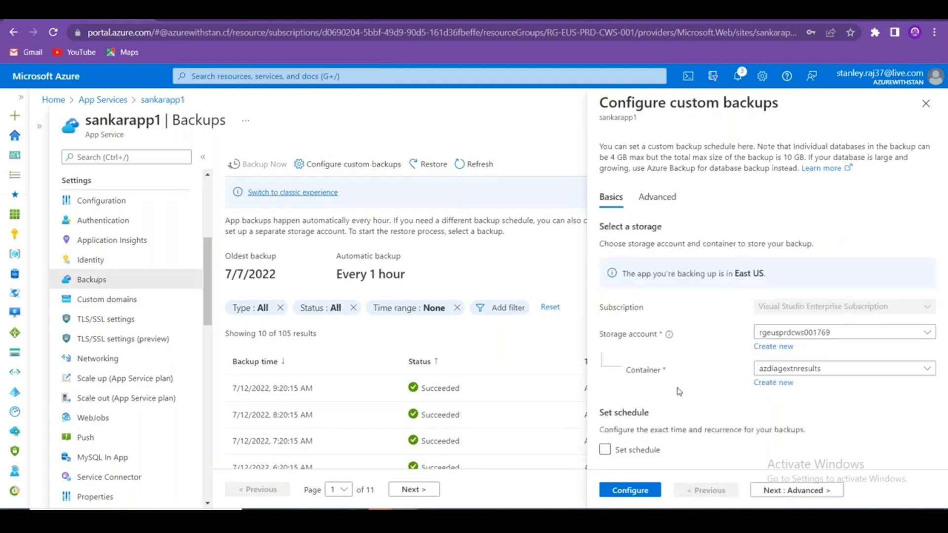
{"action": "left_click", "coordinate": [646, 450]}
{"action": "scroll", "coordinate": [705, 372], "scroll_direction": "down", "scroll_amount": 5}
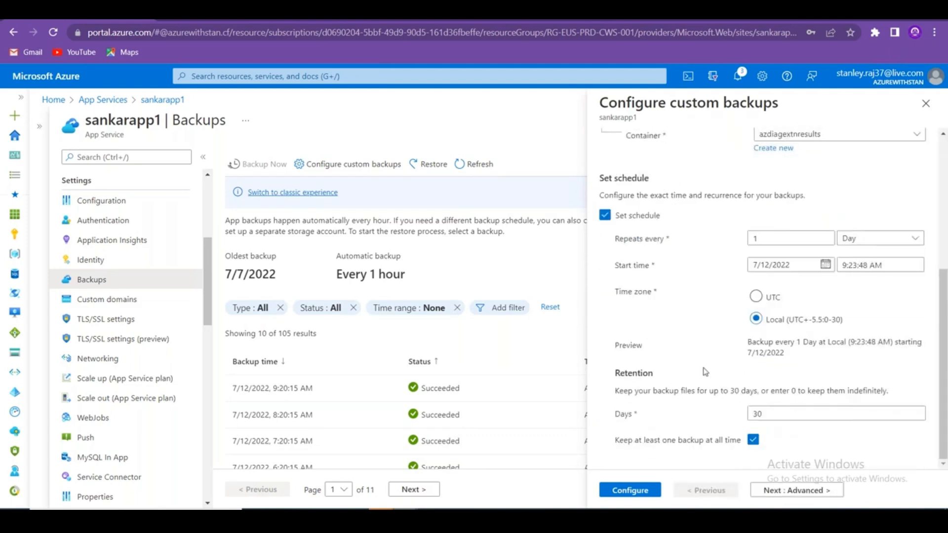
{"action": "left_click", "coordinate": [855, 238]}
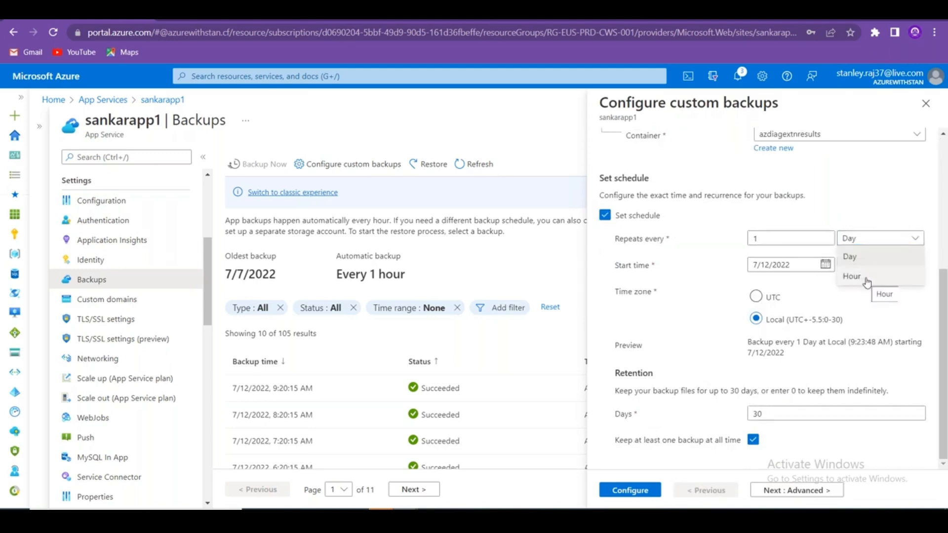
{"action": "left_click_drag", "start_coordinate": [779, 415], "coordinate": [721, 426]}
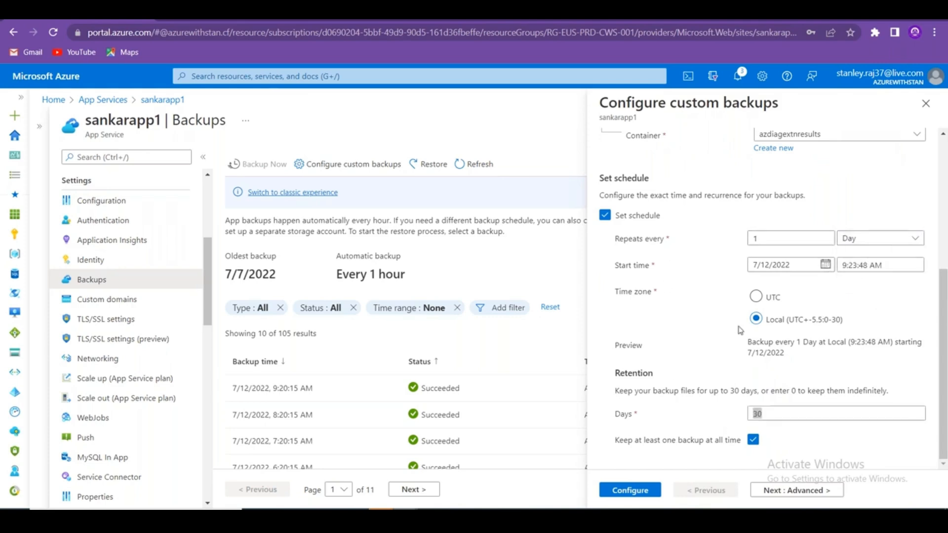
{"action": "key", "text": "alt+Tab"}
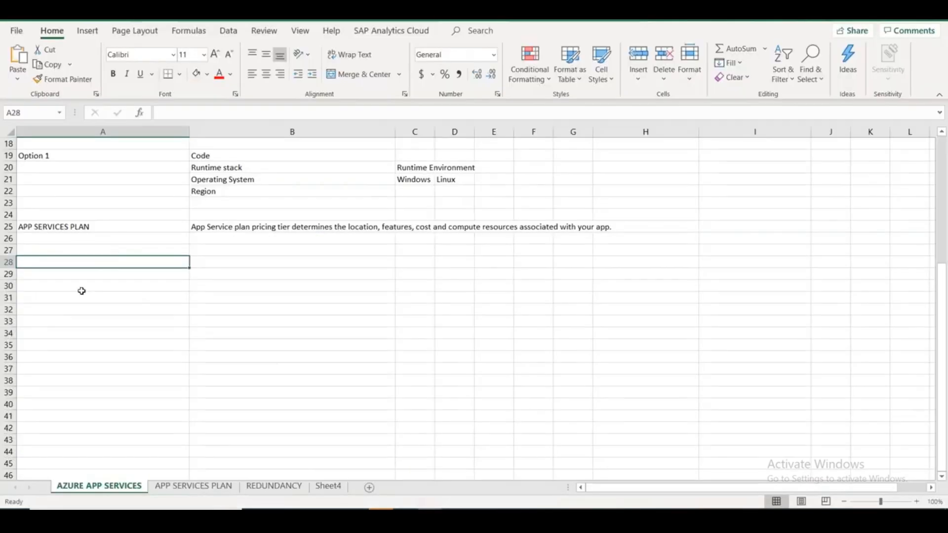
Add a Backups heading in A28 and copy the portal's introductory backup paragraph.
{"action": "type", "text": "Backups"}
{"action": "key", "text": "Tab"}
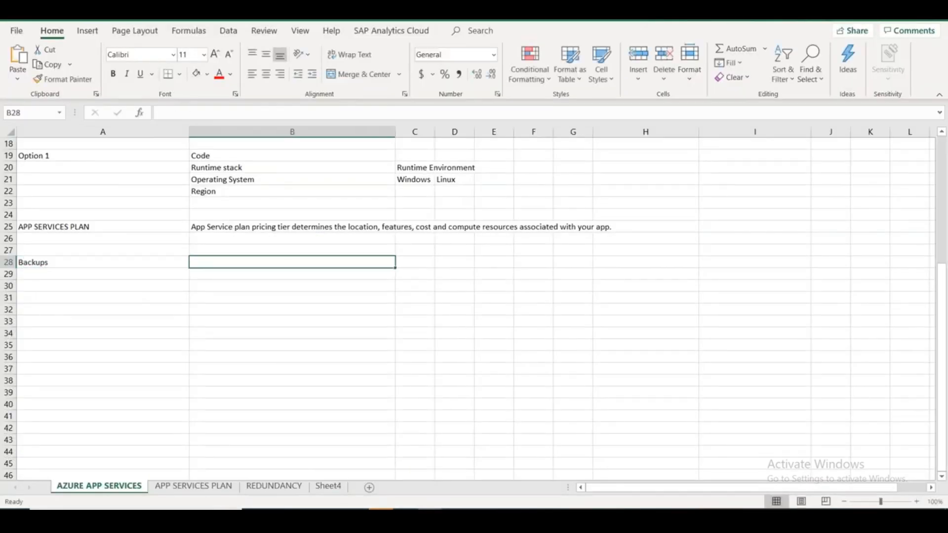
{"action": "key", "text": "alt+Tab"}
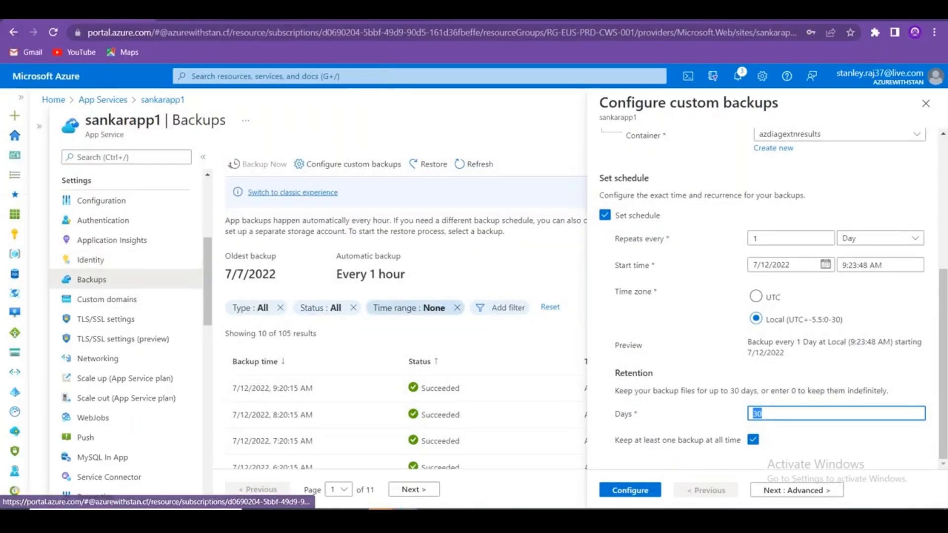
{"action": "scroll", "coordinate": [796, 341], "scroll_direction": "up", "scroll_amount": 5}
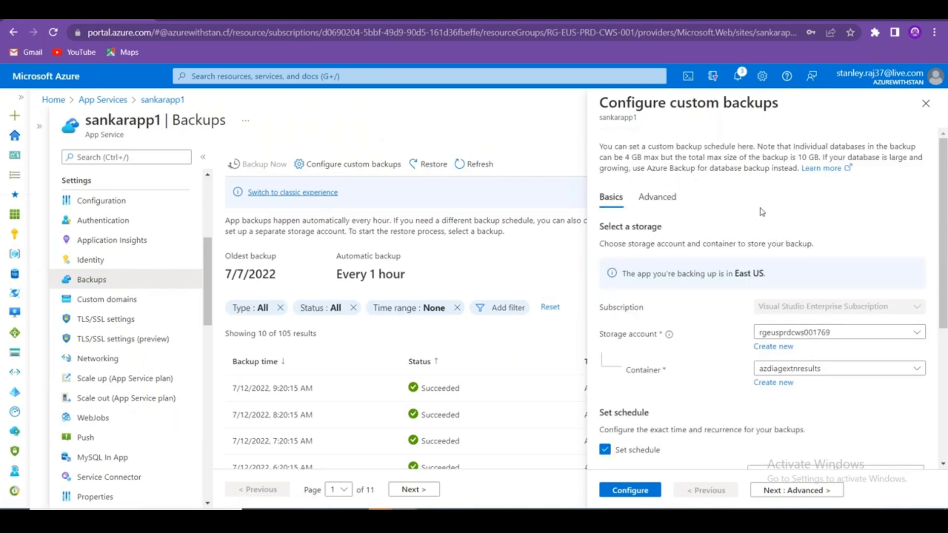
{"action": "left_click_drag", "start_coordinate": [798, 171], "coordinate": [580, 145]}
{"action": "key", "text": "ctrl+c"}
{"action": "key", "text": "alt+Tab"}
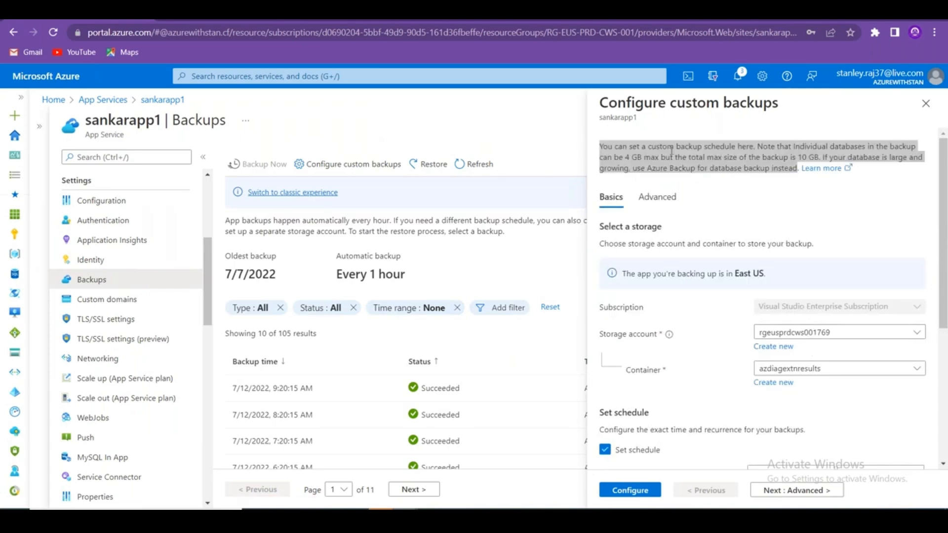
Paste the backup note into B28, trim it, and move the paragraph into B29.
{"action": "double_click", "coordinate": [235, 265]}
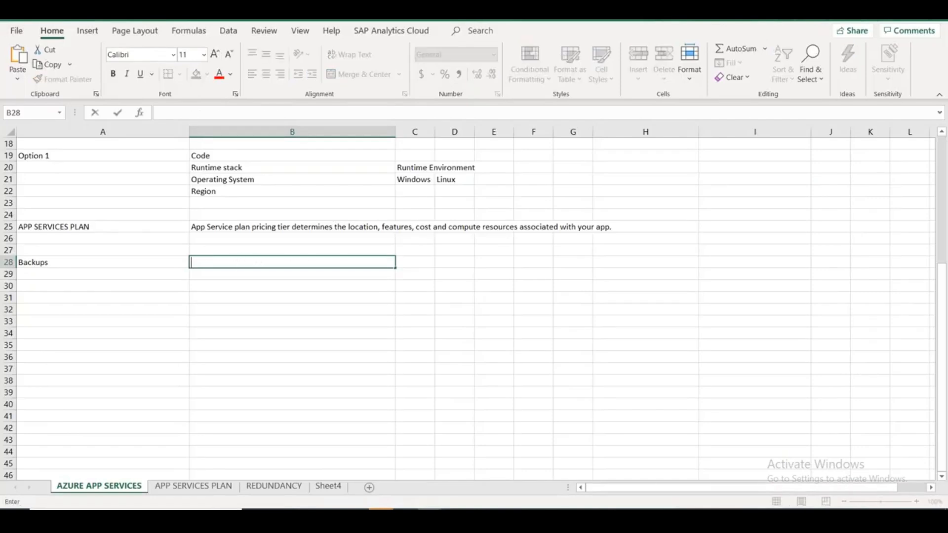
{"action": "key", "text": "ctrl+v"}
{"action": "left_click_drag", "start_coordinate": [351, 264], "coordinate": [385, 275]}
{"action": "key", "text": "ctrl+c"}
{"action": "key", "text": "Delete"}
{"action": "key", "text": "Return"}
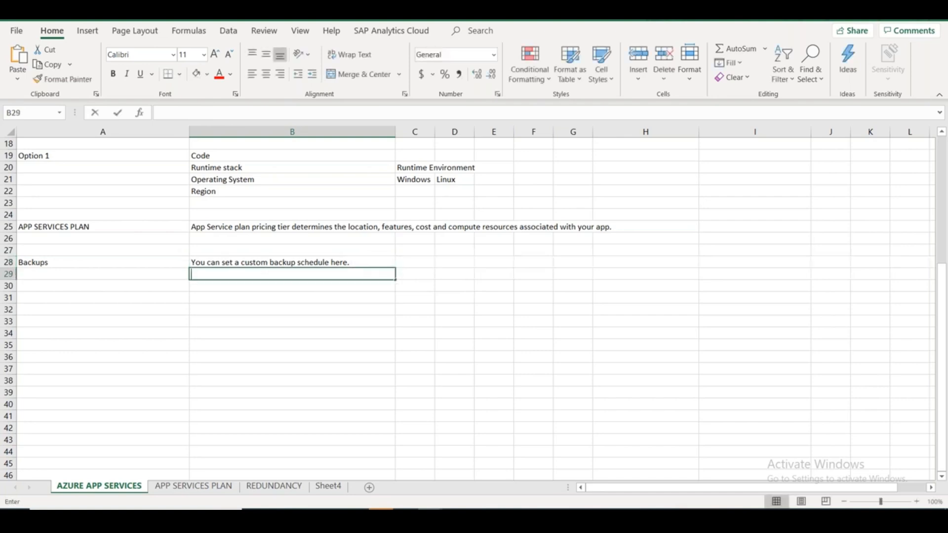
{"action": "double_click", "coordinate": [297, 275]}
{"action": "key", "text": "ctrl+v"}
List Custom Storage Account, Custom Backup Schedule and Retention Period in B31:B33.
{"action": "left_click", "coordinate": [245, 295]}
{"action": "type", "text": "Custo"}
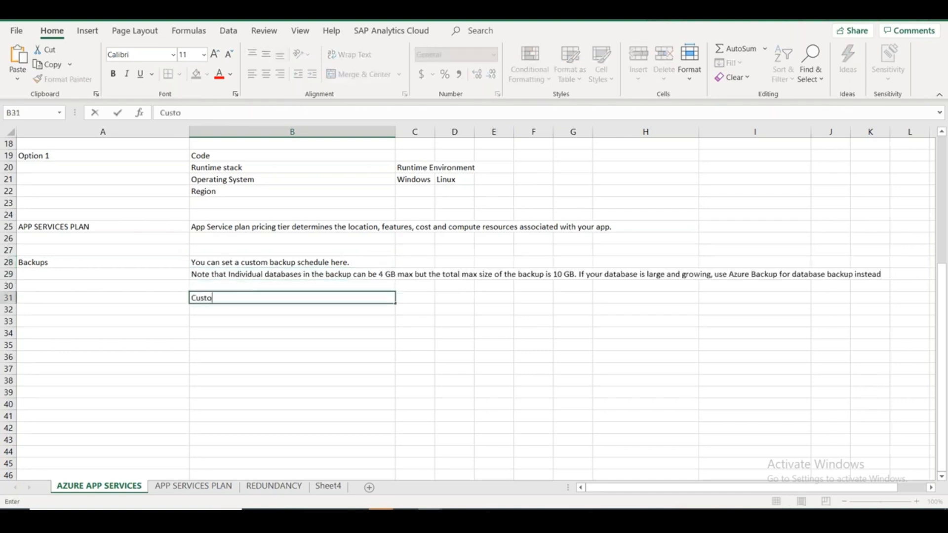
{"action": "type", "text": "m Storage Account"}
{"action": "key", "text": "Return"}
{"action": "type", "text": "Cu"}
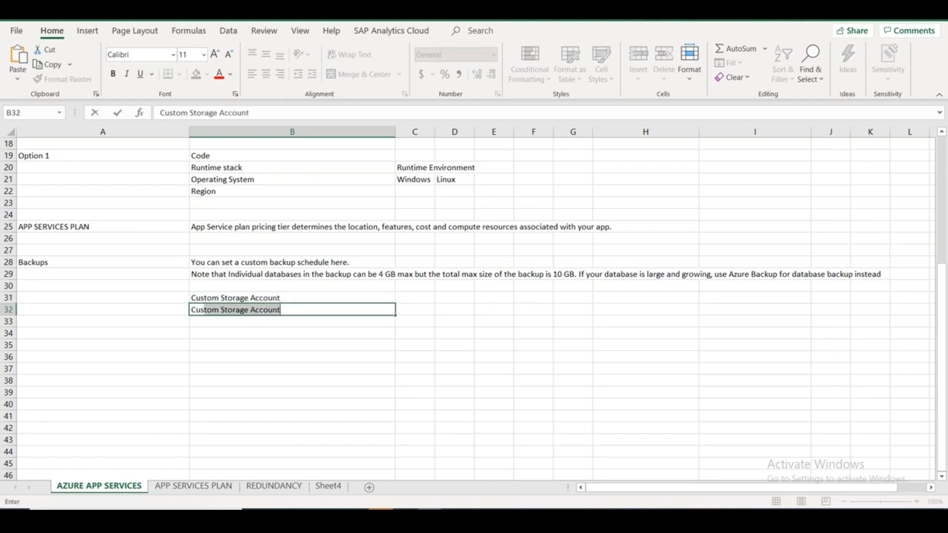
{"action": "type", "text": "stom Backup Scheu"}
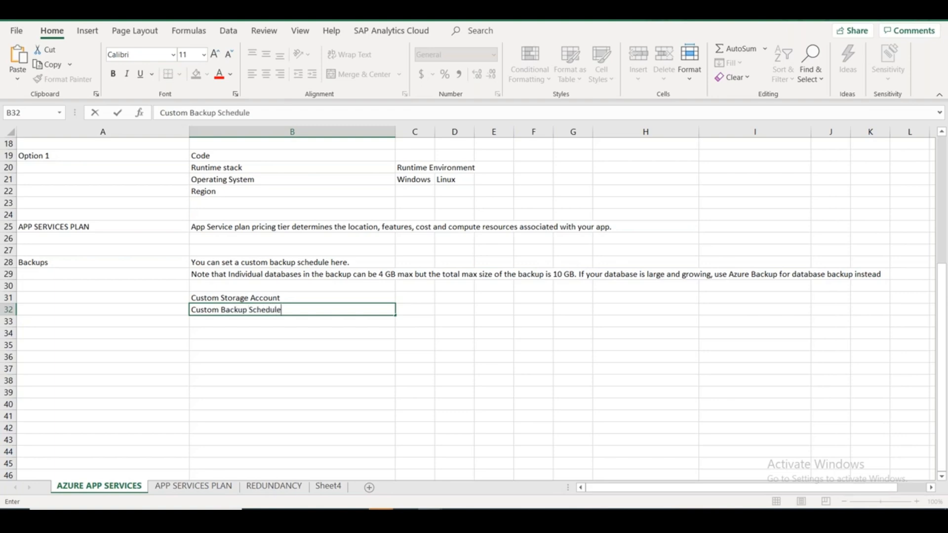
{"action": "key", "text": "alt"}
{"action": "left_click", "coordinate": [204, 331]}
{"action": "key", "text": "Up"}
{"action": "type", "text": "Re"}
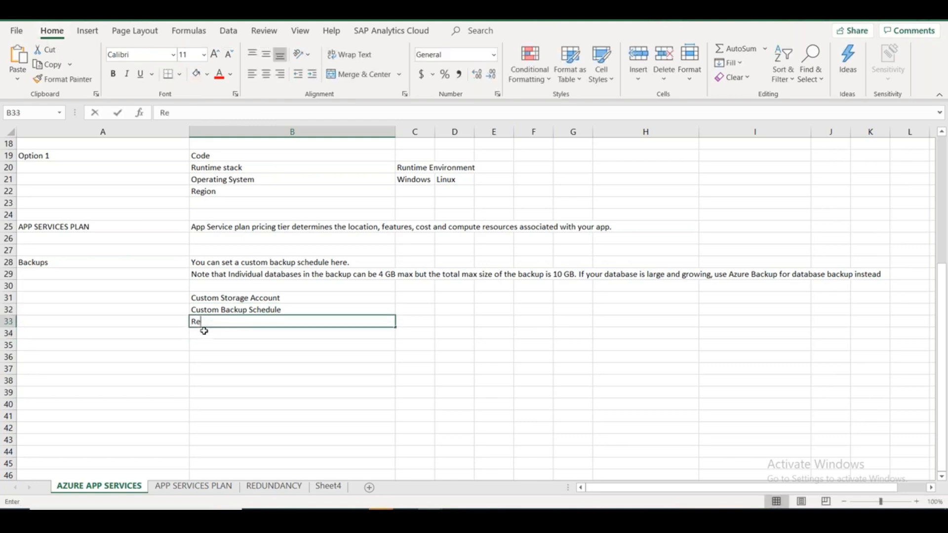
{"action": "type", "text": "tention Period"}
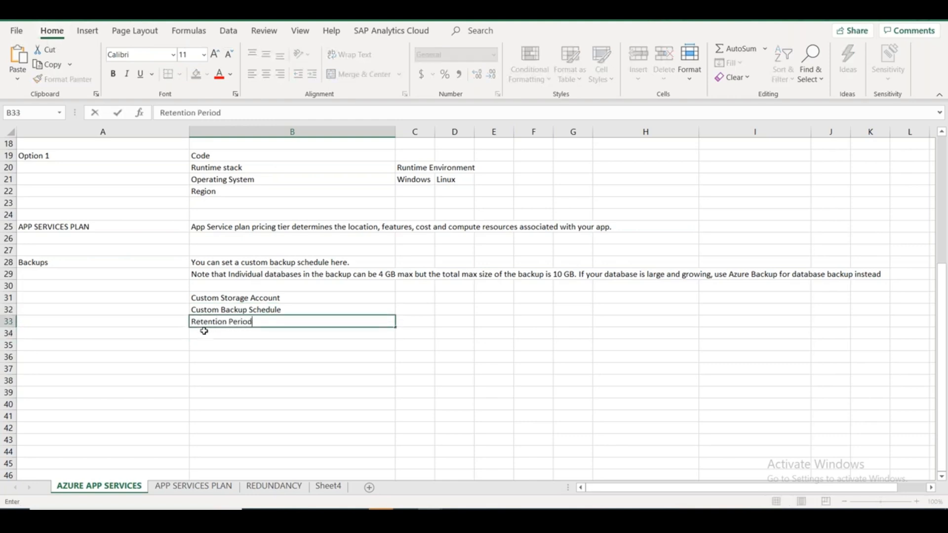
{"action": "key", "text": "alt+Tab"}
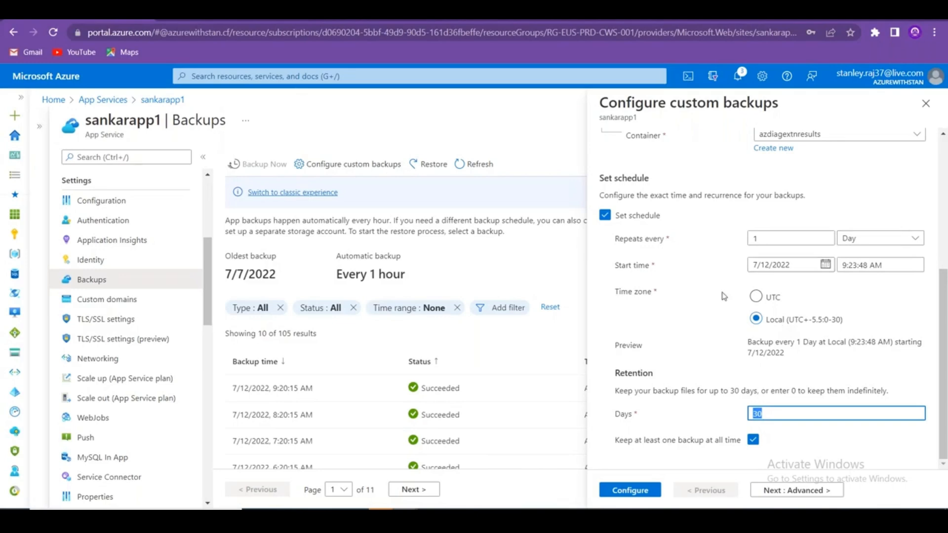
Close the custom backups panel and look over sankarapp1's Backups page.
{"action": "scroll", "coordinate": [688, 406], "scroll_direction": "up", "scroll_amount": 5}
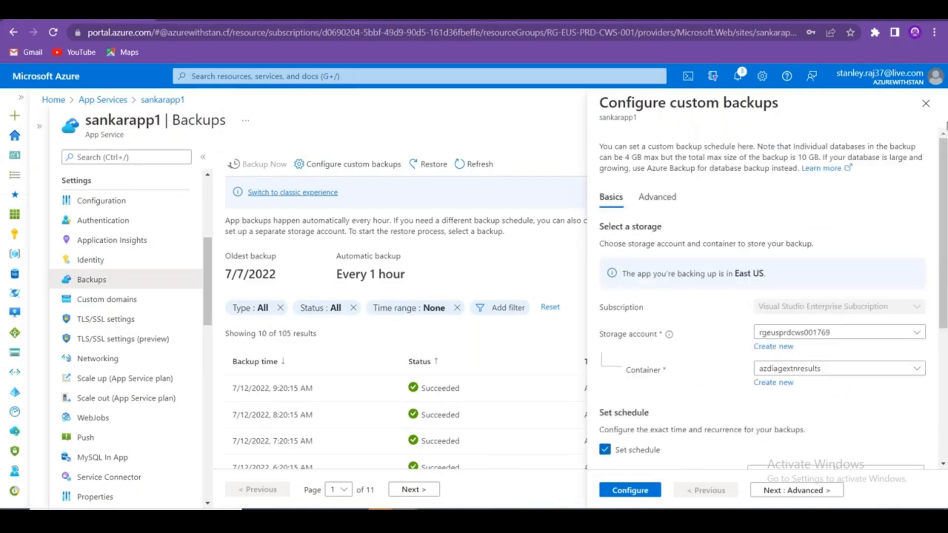
{"action": "left_click", "coordinate": [926, 103]}
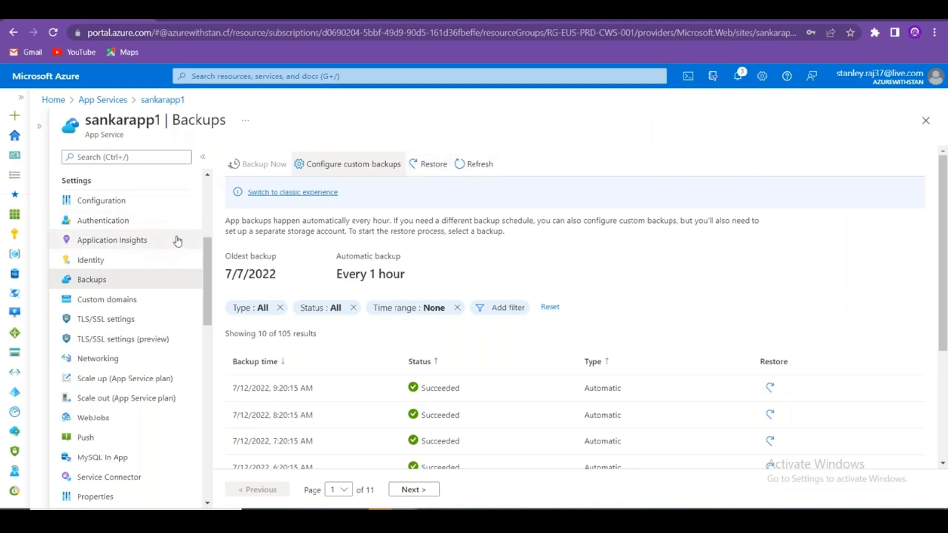
{"action": "scroll", "coordinate": [724, 395], "scroll_direction": "down", "scroll_amount": 4}
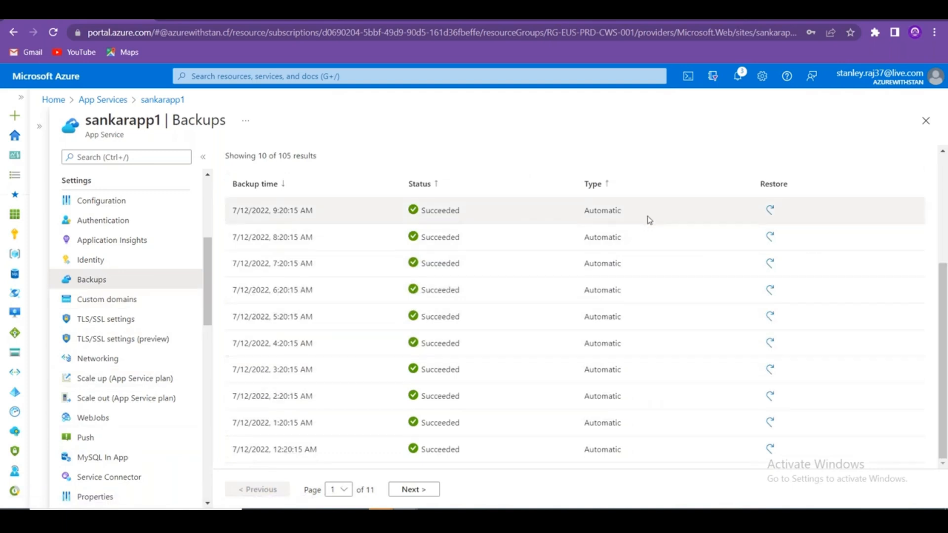
{"action": "scroll", "coordinate": [568, 395], "scroll_direction": "up", "scroll_amount": 4}
{"action": "scroll", "coordinate": [582, 404], "scroll_direction": "down", "scroll_amount": 4}
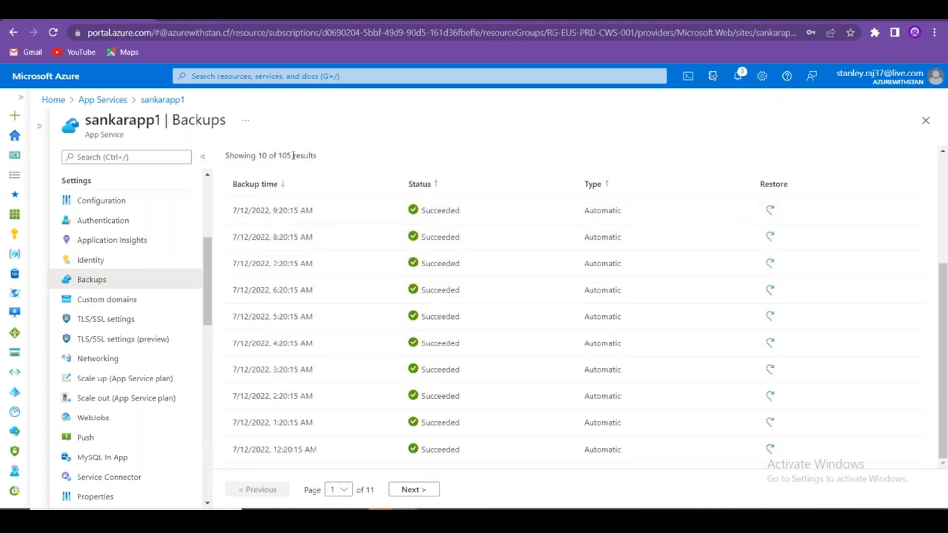
{"action": "double_click", "coordinate": [138, 122]}
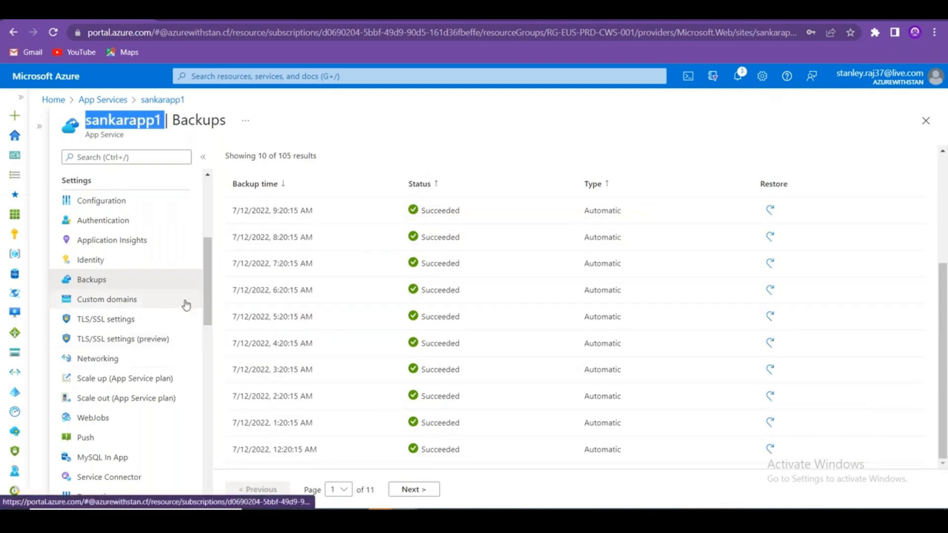
{"action": "scroll", "coordinate": [493, 381], "scroll_direction": "up", "scroll_amount": 4}
Recheck the Advanced and Basics backup tabs, close the panel, and open Custom domains.
{"action": "left_click", "coordinate": [353, 164]}
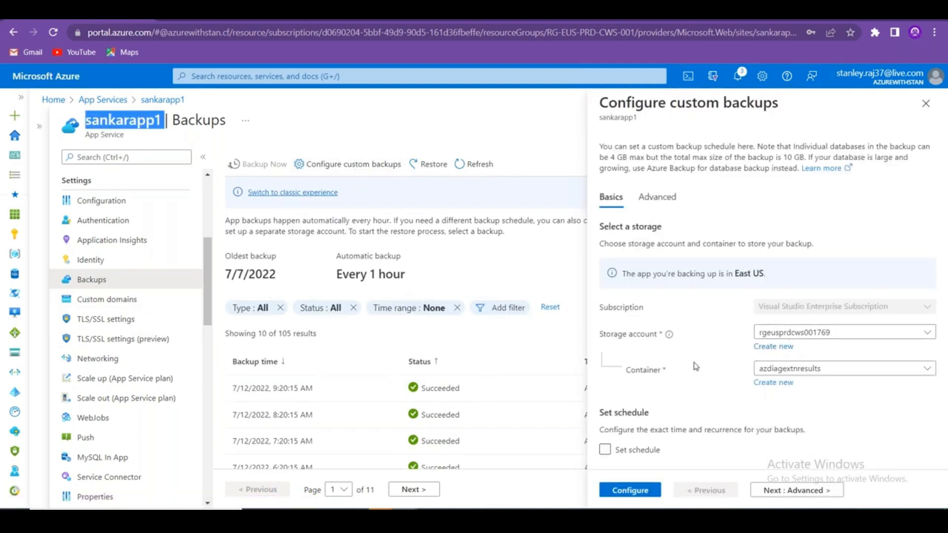
{"action": "left_click", "coordinate": [653, 197]}
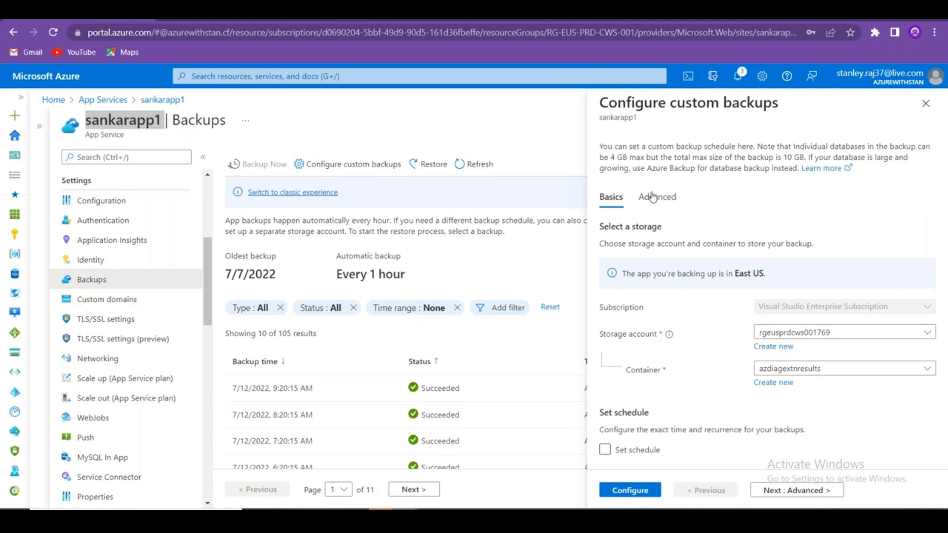
{"action": "left_click", "coordinate": [613, 198]}
{"action": "left_click", "coordinate": [928, 104]}
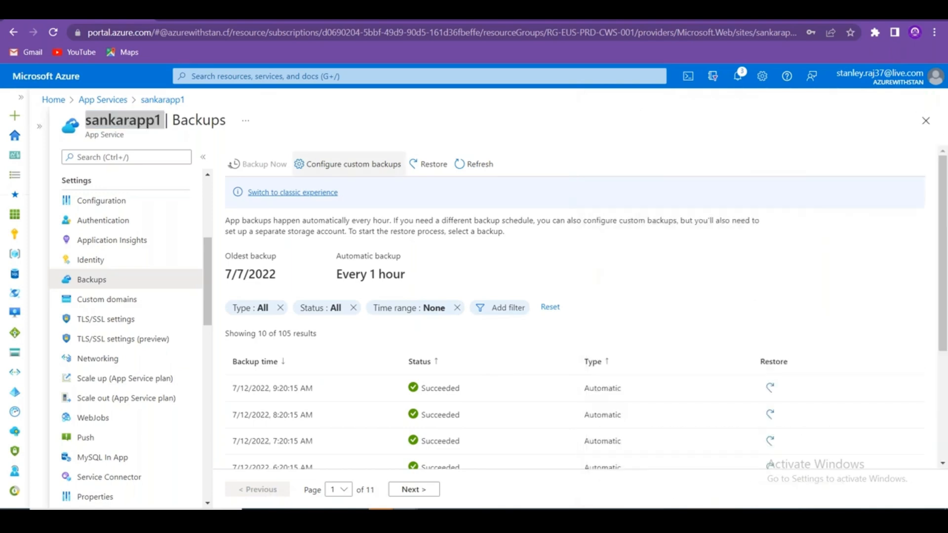
{"action": "mouse_move", "coordinate": [207, 265]}
{"action": "left_mouse_down"}
{"action": "mouse_move", "coordinate": [209, 305]}
{"action": "mouse_move", "coordinate": [202, 254]}
{"action": "mouse_move", "coordinate": [201, 269]}
{"action": "left_mouse_up"}
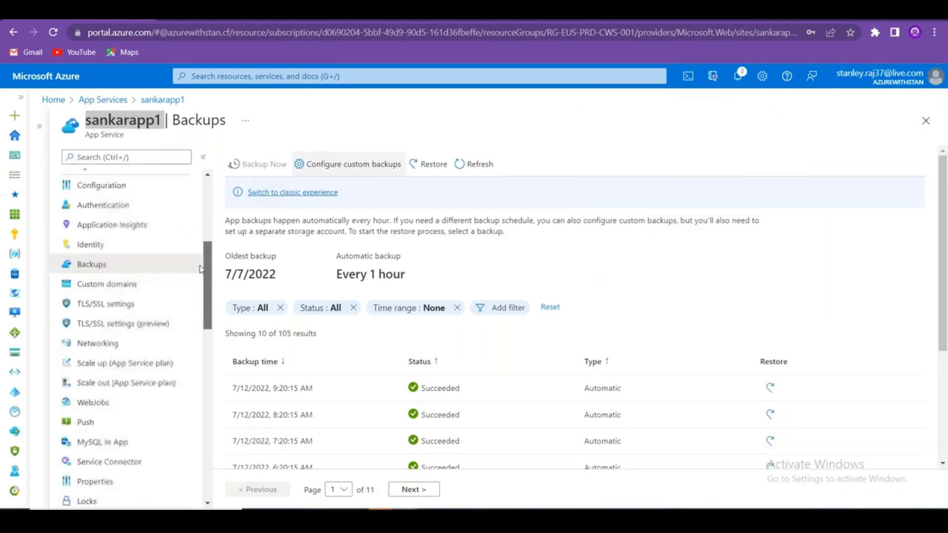
{"action": "left_click", "coordinate": [141, 290]}
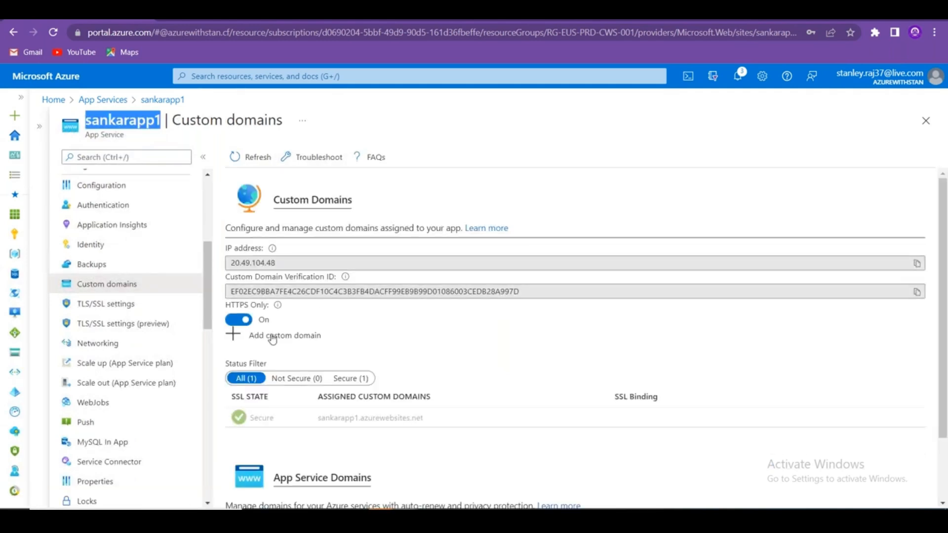
Enter azurewithstan.tk as a custom domain, discard it, and select the Custom Domains description.
{"action": "left_click_drag", "start_coordinate": [424, 418], "coordinate": [362, 422]}
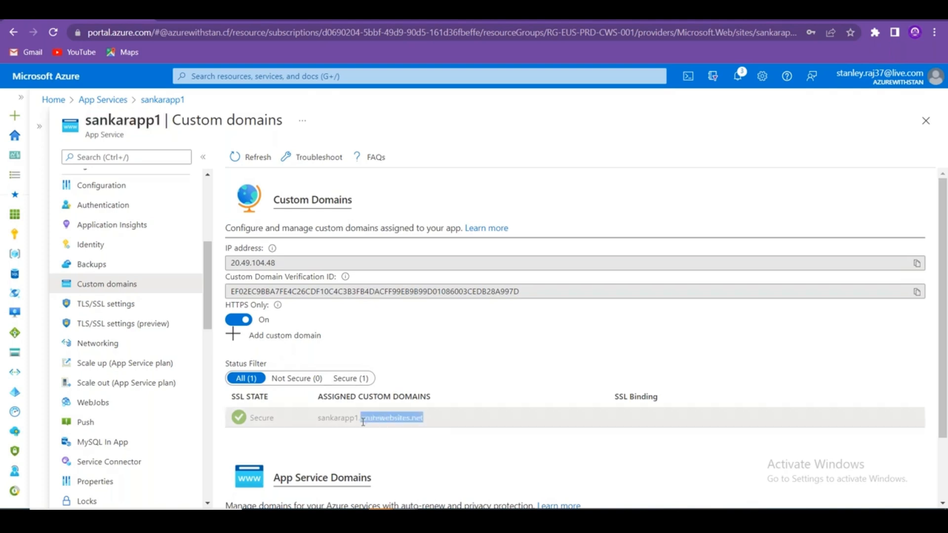
{"action": "left_click", "coordinate": [273, 336]}
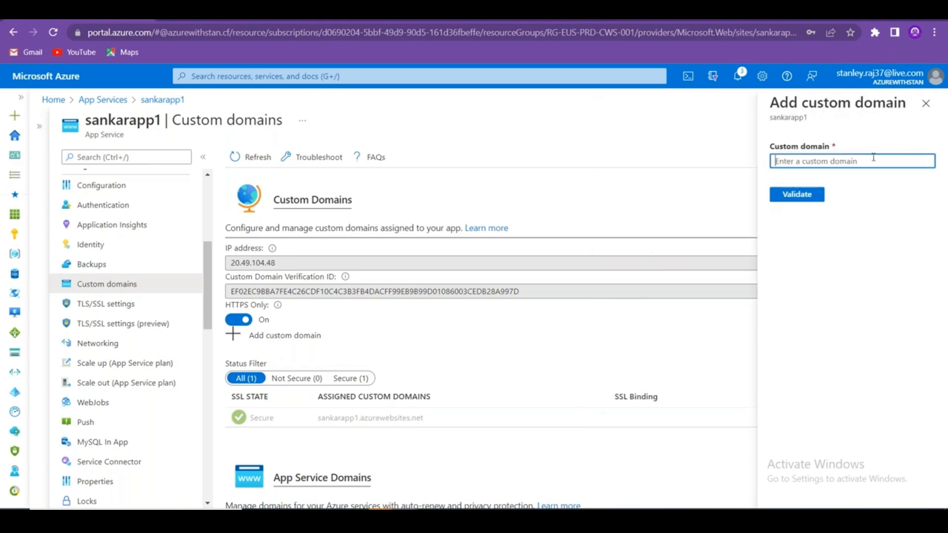
{"action": "type", "text": "azure"}
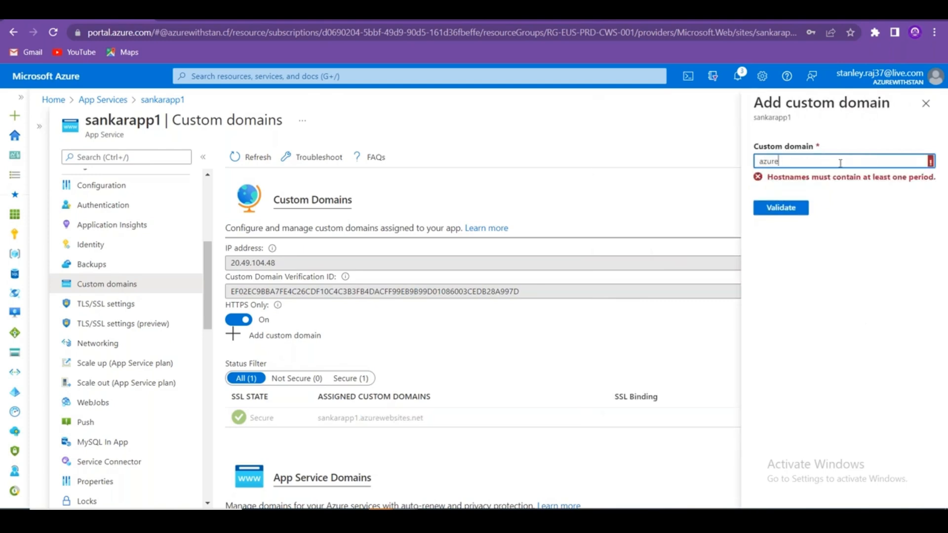
{"action": "type", "text": "withstan.tk"}
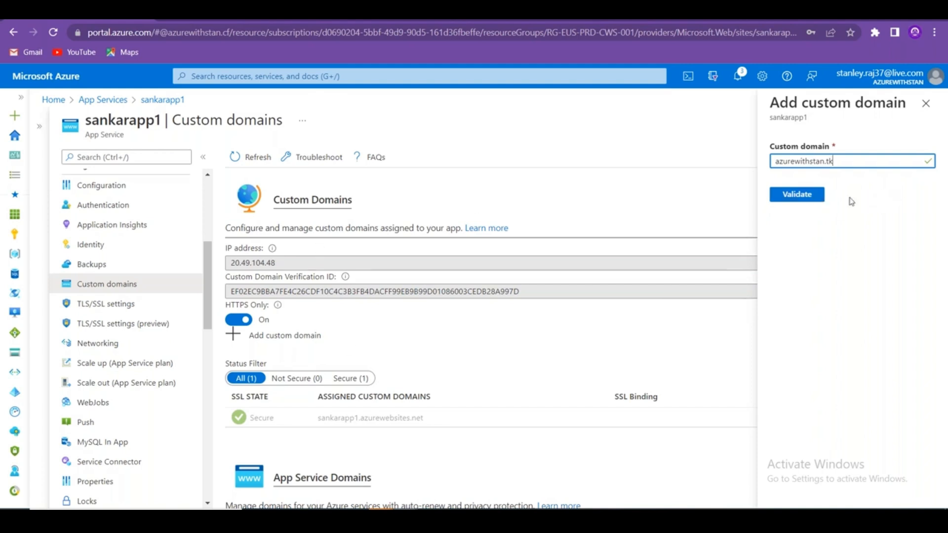
{"action": "left_click", "coordinate": [926, 104]}
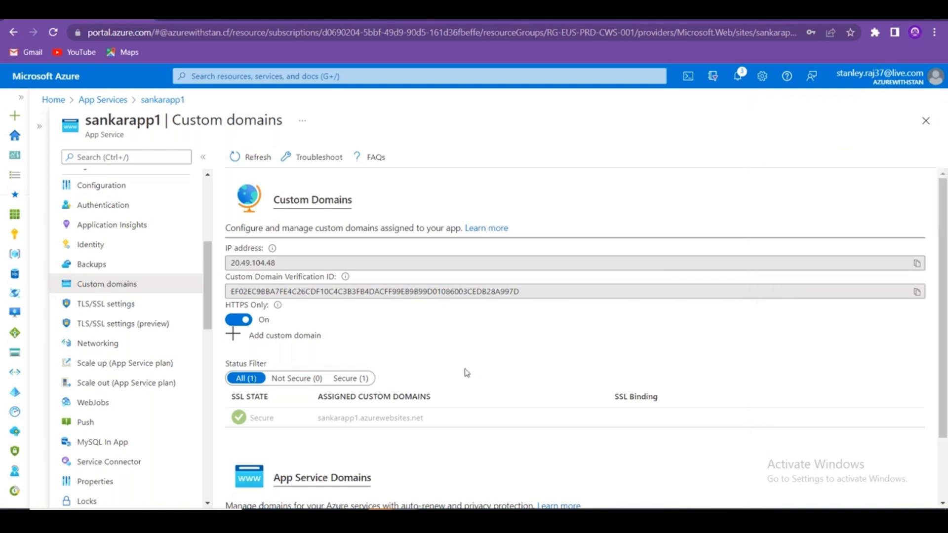
{"action": "scroll", "coordinate": [466, 374], "scroll_direction": "down", "scroll_amount": 2}
{"action": "scroll", "coordinate": [466, 363], "scroll_direction": "up", "scroll_amount": 2}
{"action": "left_click_drag", "start_coordinate": [220, 227], "coordinate": [462, 227]}
{"action": "key", "text": "ctrl+c"}
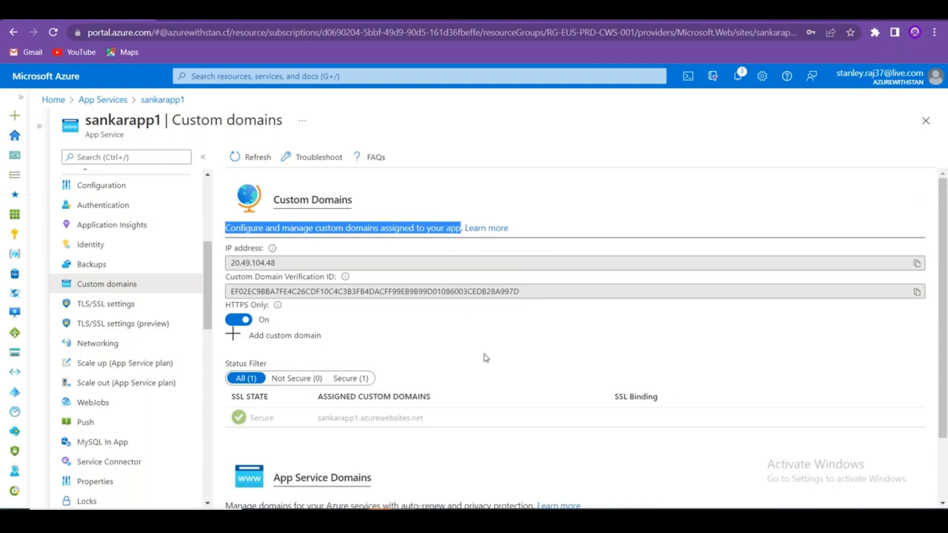
Paste the Custom Domains description into B35 and label A35 'Custom Domain'.
{"action": "key", "text": "alt+Tab"}
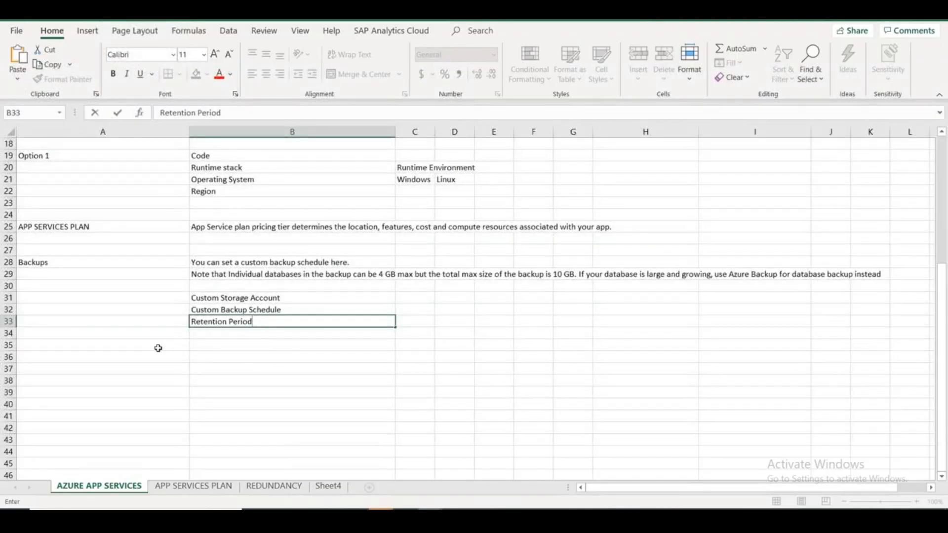
{"action": "left_click", "coordinate": [208, 347]}
{"action": "key", "text": "ctrl+v"}
{"action": "left_click", "coordinate": [131, 342]}
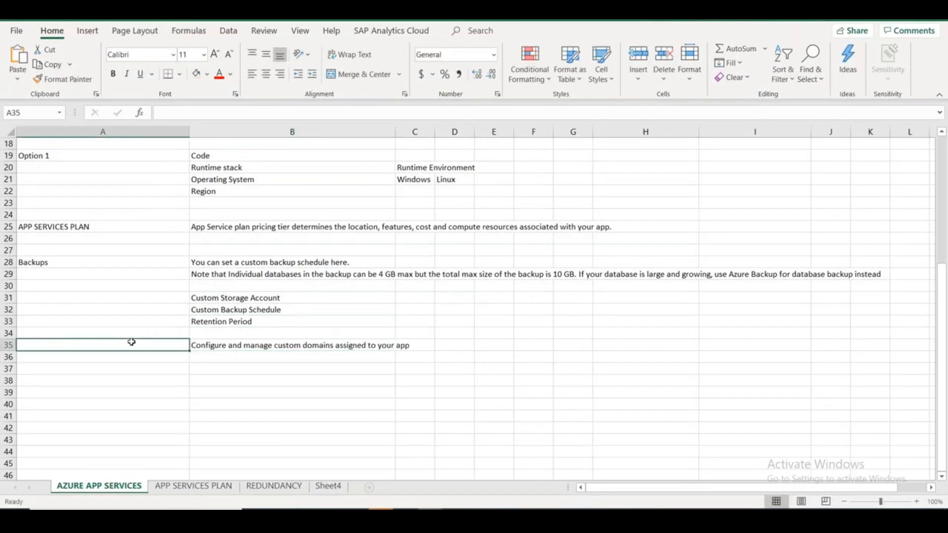
{"action": "type", "text": "Custom Domain"}
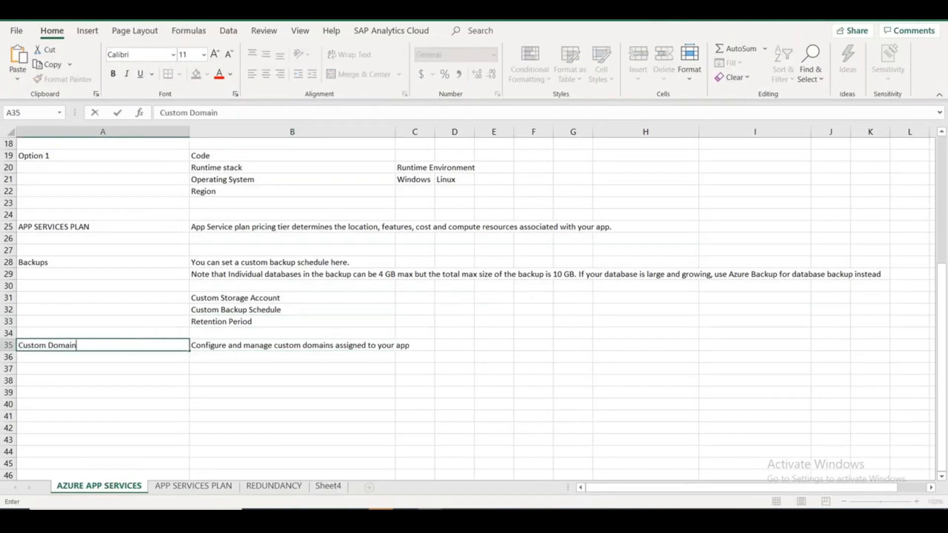
{"action": "key", "text": "alt+Tab"}
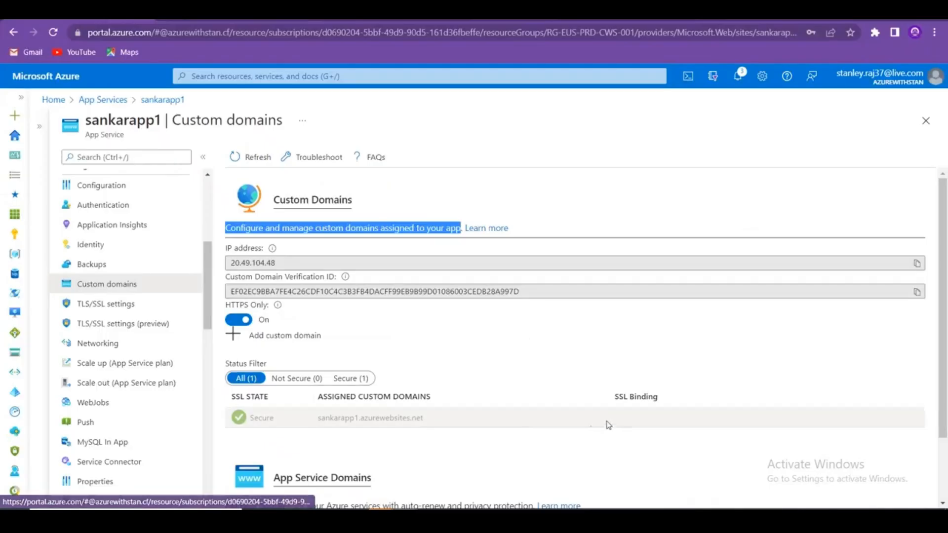
Copy the App Service Domains sentence into B36 as text only.
{"action": "scroll", "coordinate": [597, 401], "scroll_direction": "down", "scroll_amount": 2}
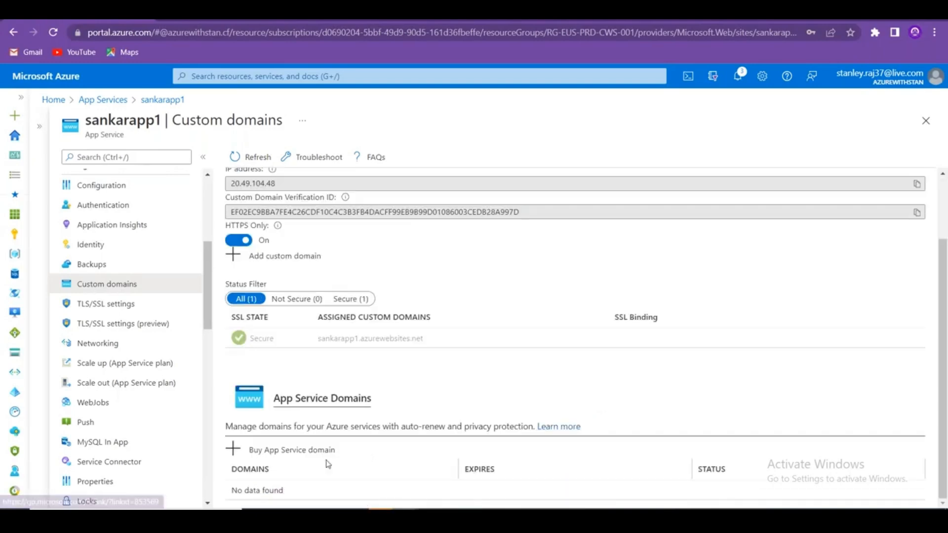
{"action": "left_click_drag", "start_coordinate": [226, 426], "coordinate": [537, 428]}
{"action": "key", "text": "ctrl+c"}
{"action": "key", "text": "alt+Tab"}
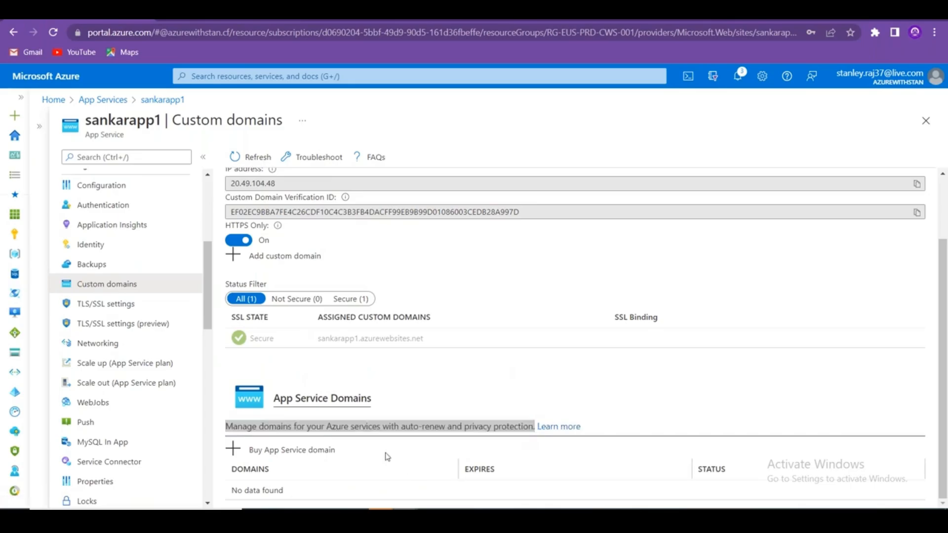
{"action": "left_click", "coordinate": [296, 357]}
{"action": "key", "text": "ctrl+v"}
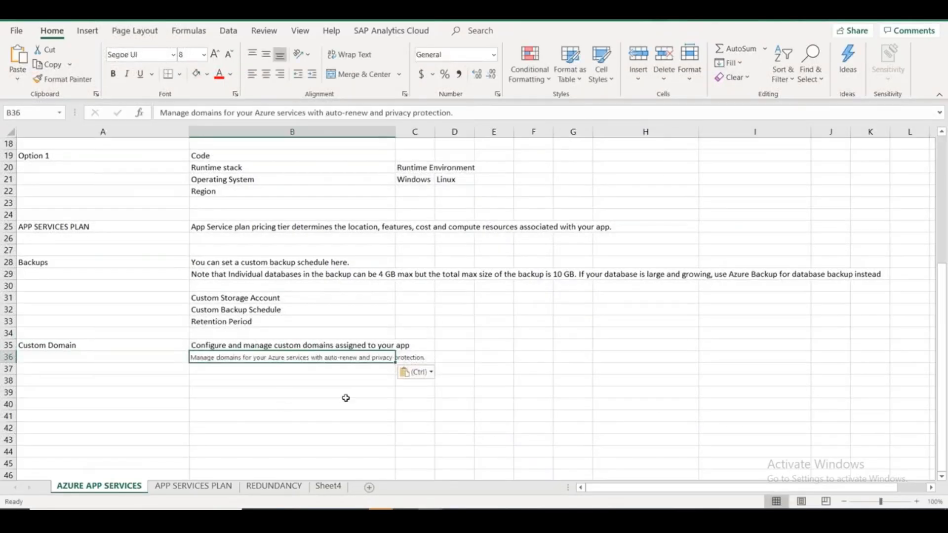
{"action": "left_click", "coordinate": [417, 372]}
{"action": "left_click", "coordinate": [425, 407]}
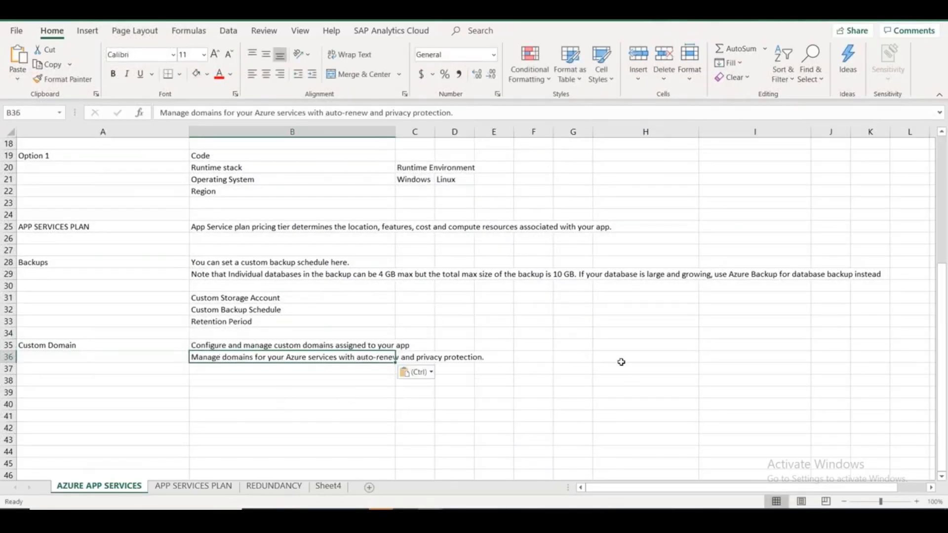
{"action": "key", "text": "alt+Tab"}
{"action": "scroll", "coordinate": [148, 346], "scroll_direction": "up", "scroll_amount": 5}
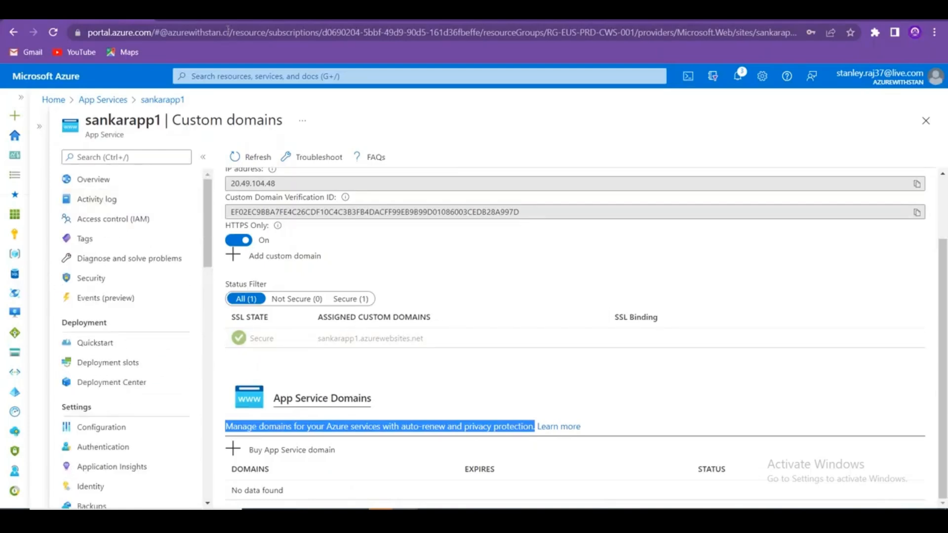
Duplicate the portal tab, discard unsaved edits, and open azwinvm1 from Virtual machines.
{"action": "right_click", "coordinate": [64, 20]}
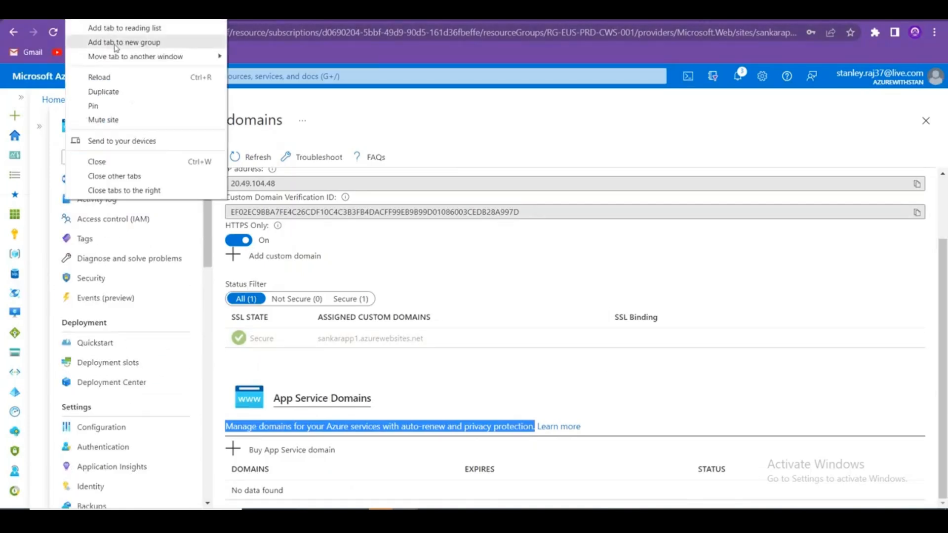
{"action": "left_click", "coordinate": [126, 91]}
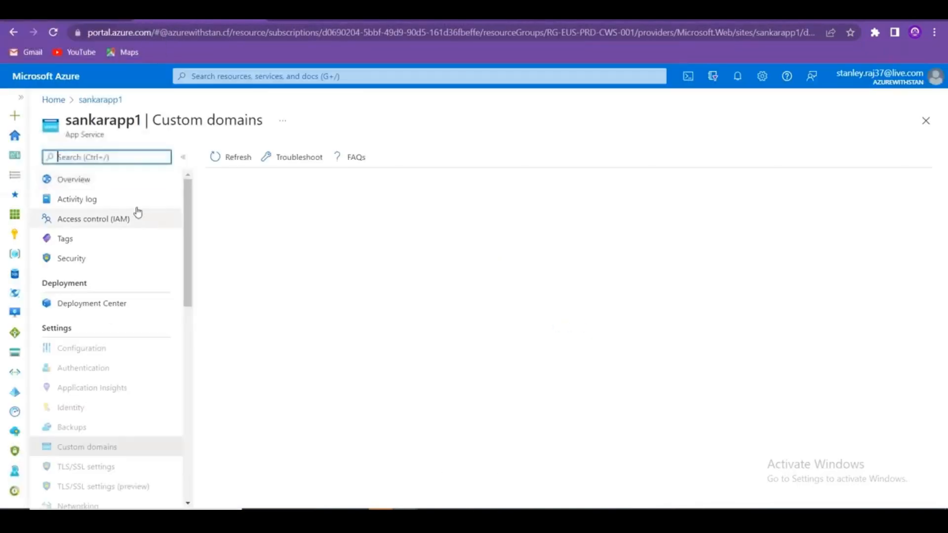
{"action": "left_click", "coordinate": [53, 99]}
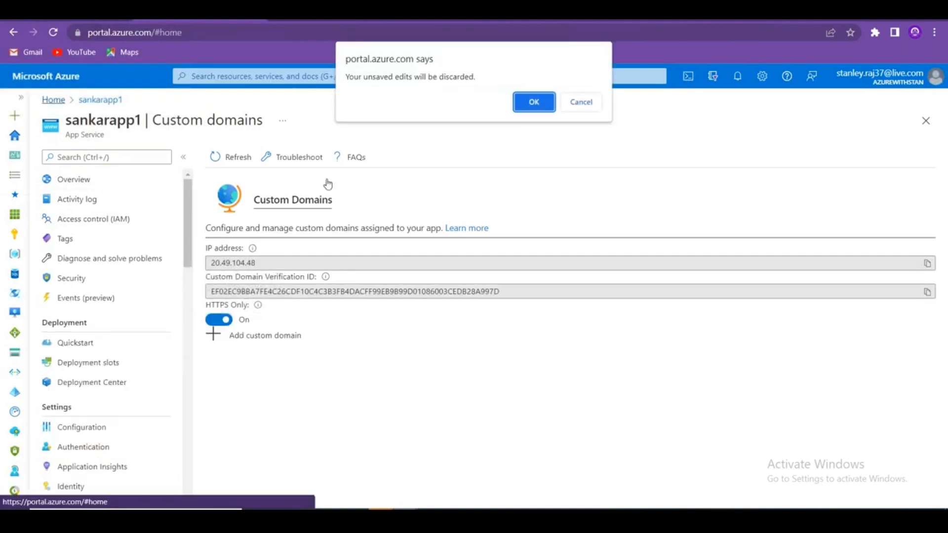
{"action": "left_click", "coordinate": [533, 100]}
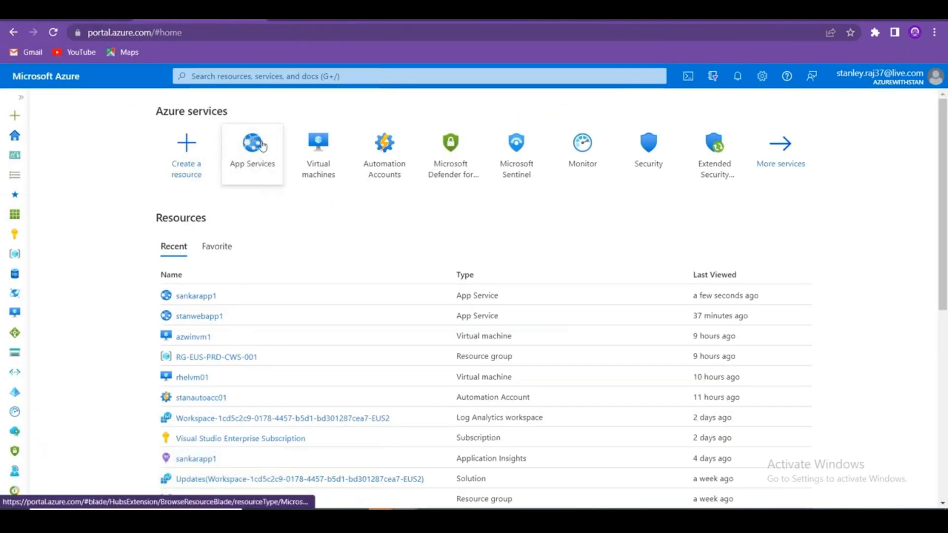
{"action": "left_click", "coordinate": [336, 163]}
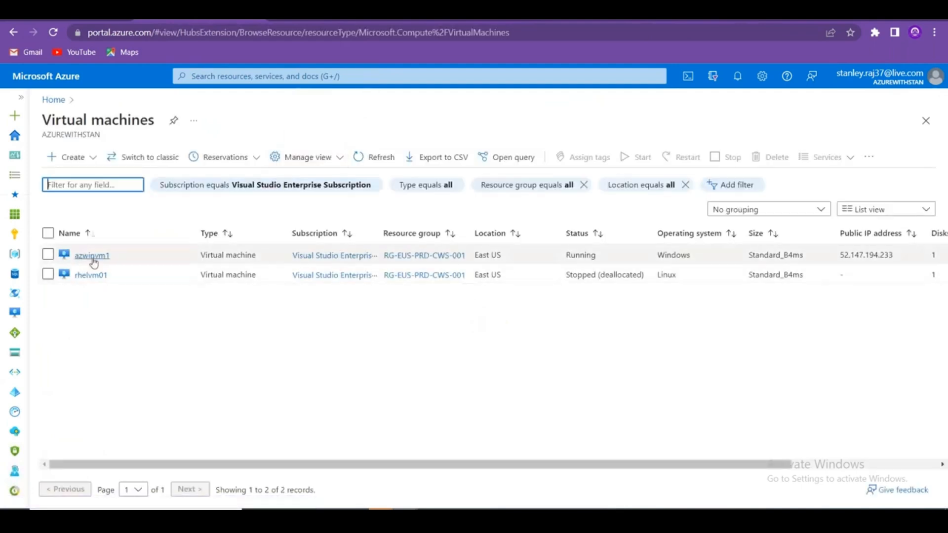
{"action": "left_click", "coordinate": [92, 256]}
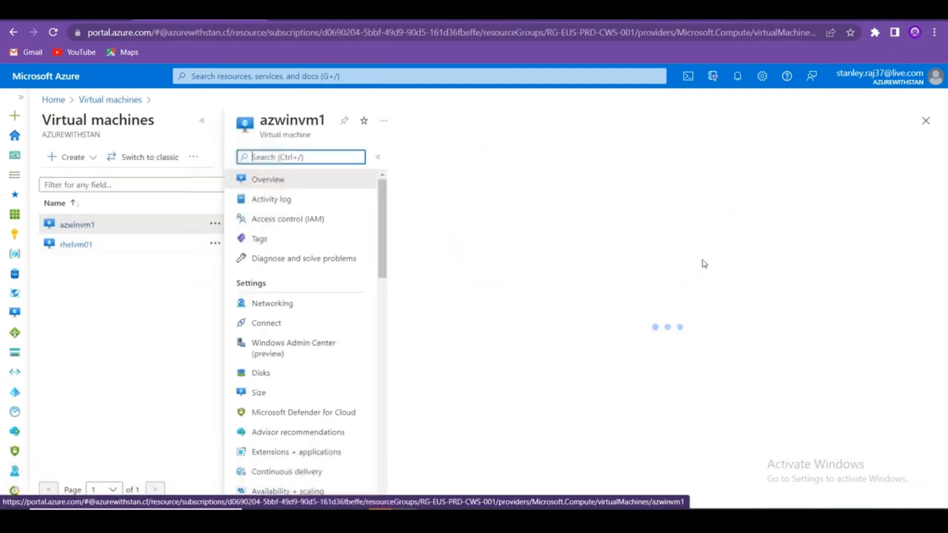
Copy the VM's IP 52.147.194.233 and connect to it with mstsc.
{"action": "left_click", "coordinate": [736, 275]}
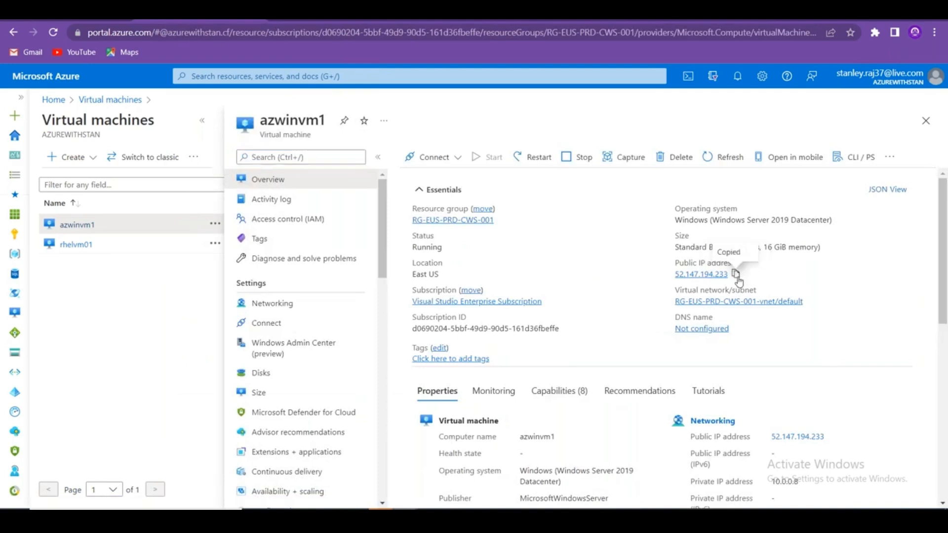
{"action": "key", "text": "super+r"}
{"action": "type", "text": "mstsc"}
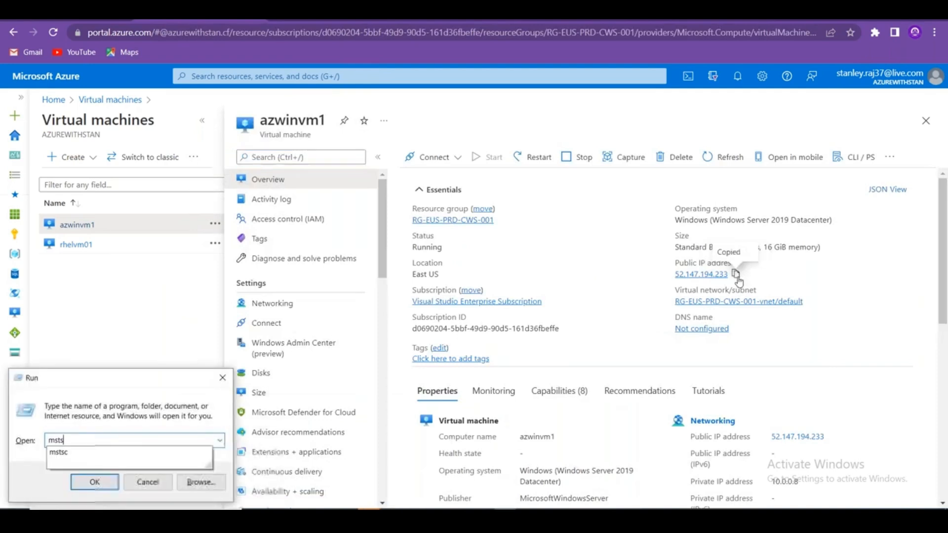
{"action": "key", "text": "Return"}
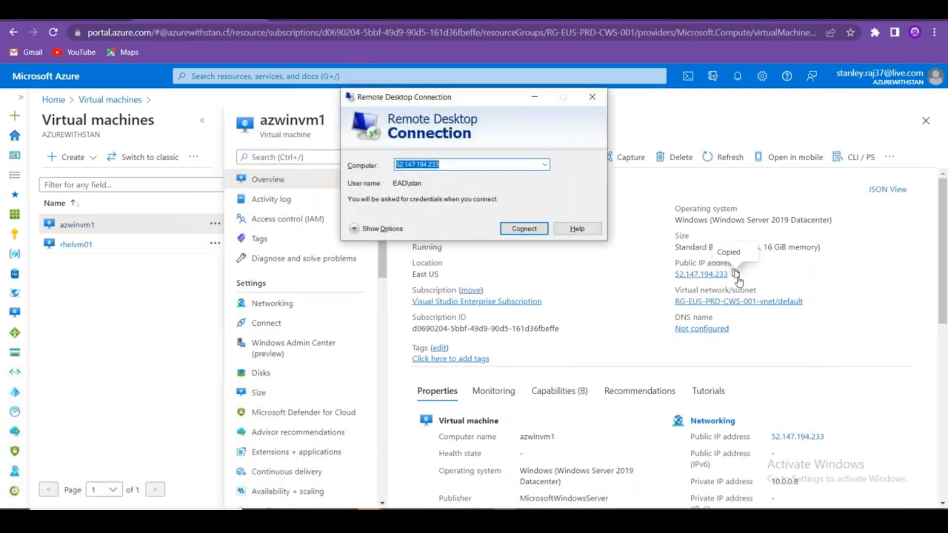
{"action": "key", "text": "ctrl+v"}
{"action": "key", "text": "Return"}
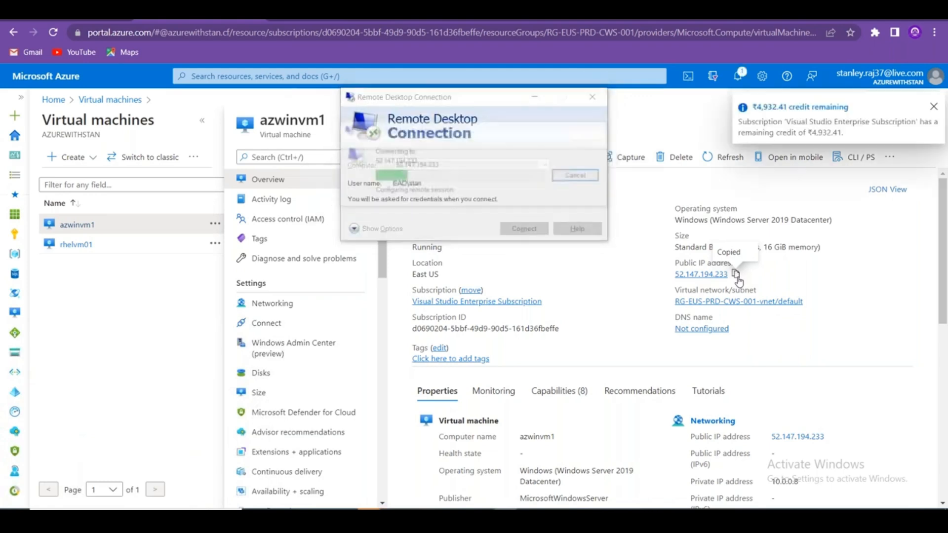
Log in with the VM password and accept the untrusted certificate warning.
{"action": "type", "text": "•••••••"}
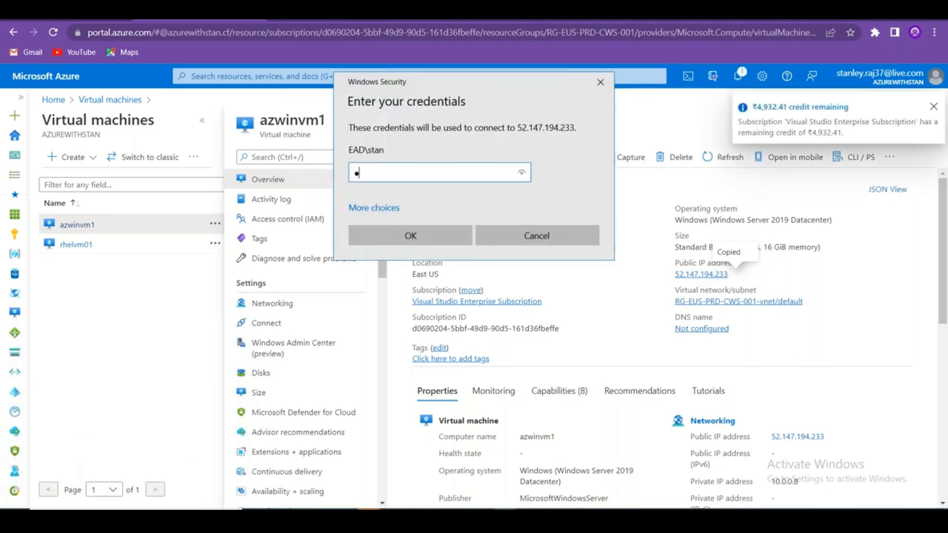
{"action": "type", "text": "•••••"}
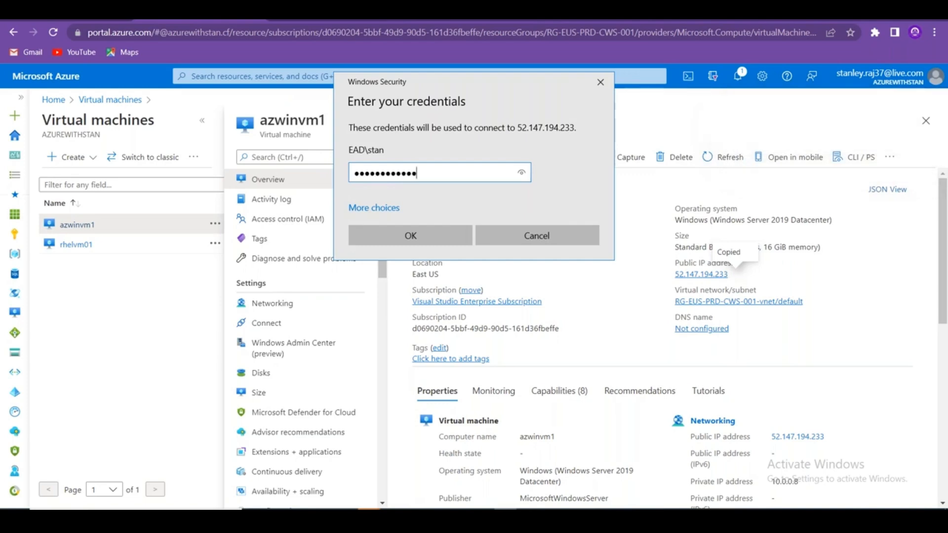
{"action": "key", "text": "Return"}
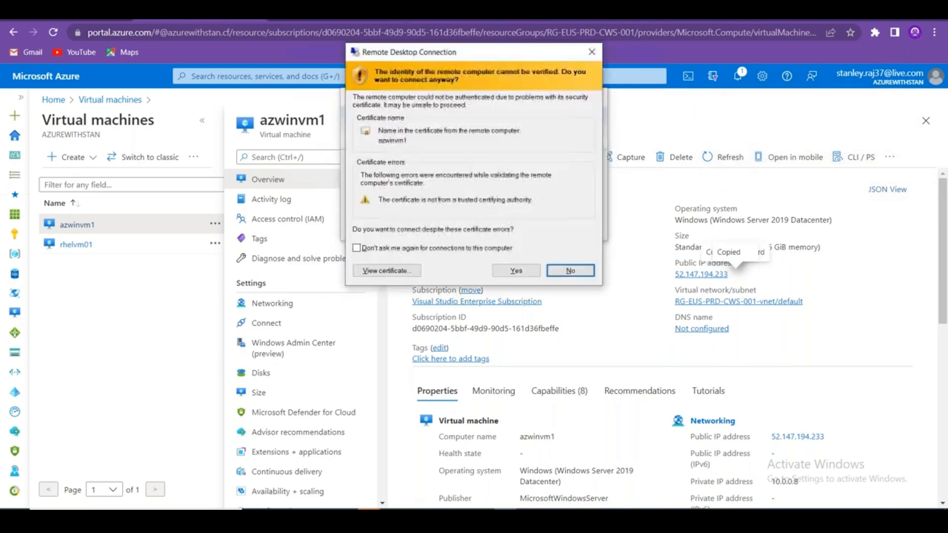
{"action": "left_click", "coordinate": [525, 272]}
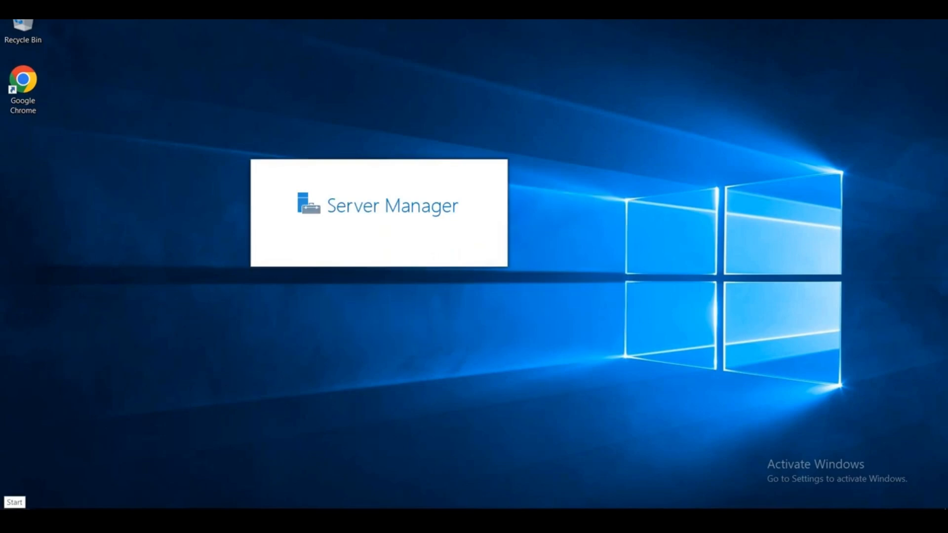
Dismiss the Windows Admin Center popup, close Server Manager, and start Visual Studio 2022.
{"action": "left_click", "coordinate": [14, 519]}
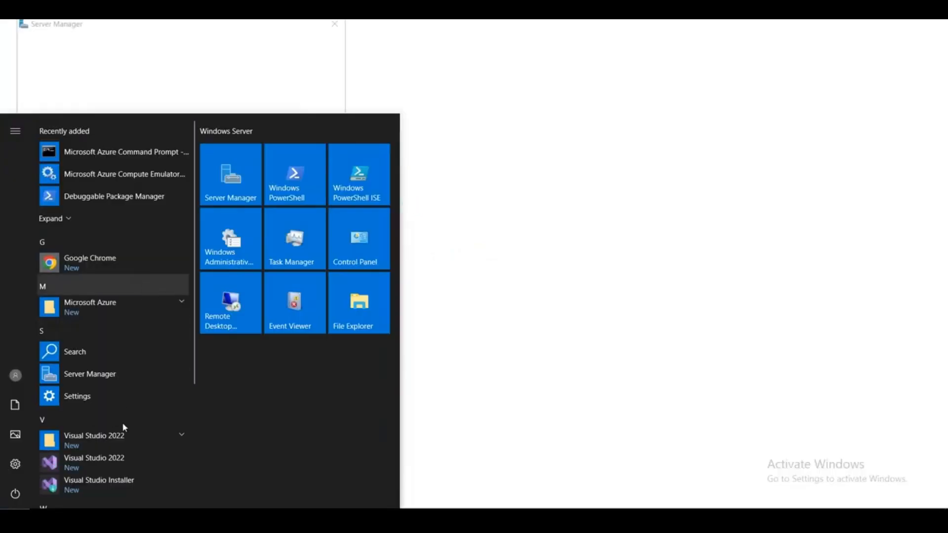
{"action": "left_click", "coordinate": [334, 24]}
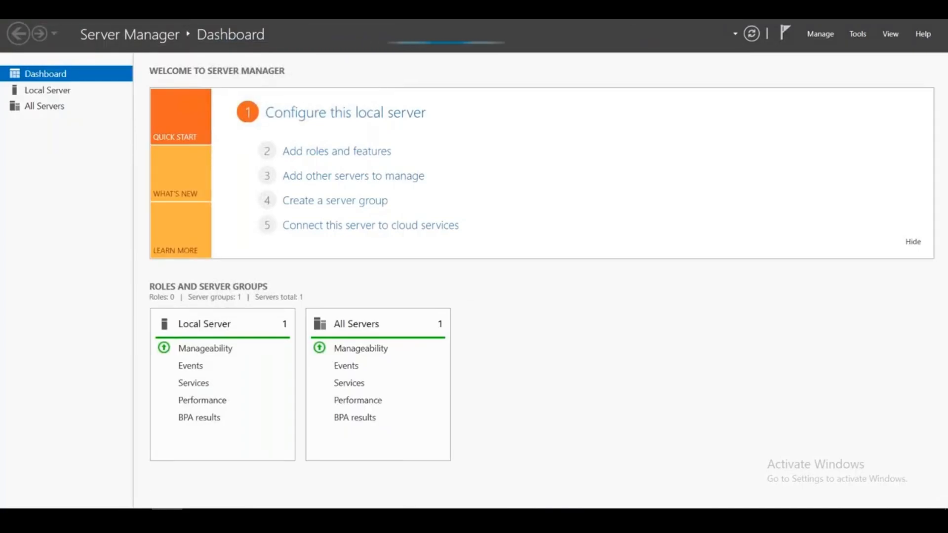
{"action": "double_click", "coordinate": [7, 9]}
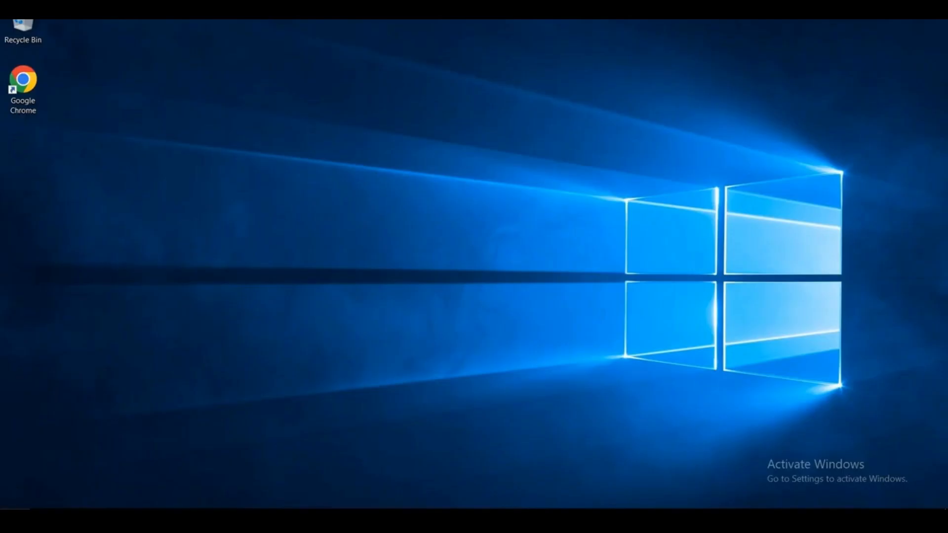
{"action": "key", "text": "super"}
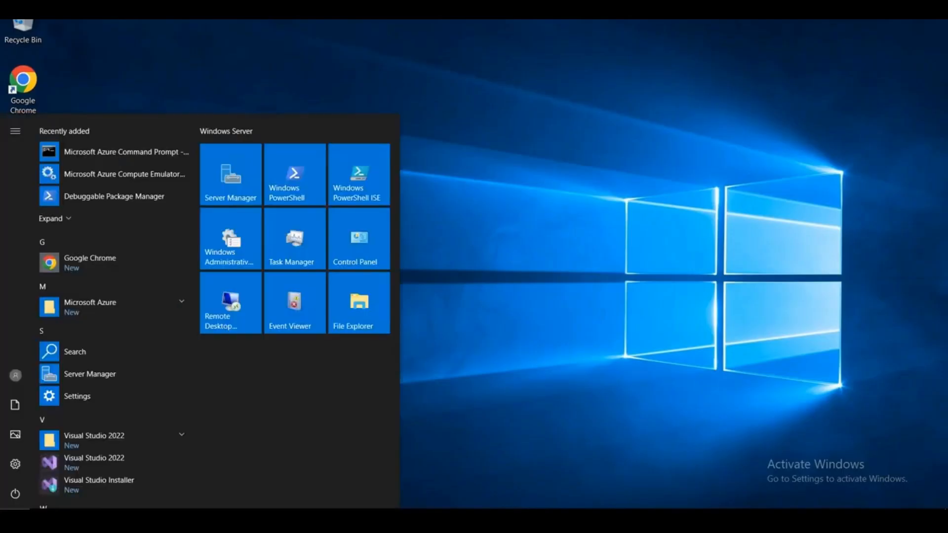
{"action": "left_click", "coordinate": [117, 462]}
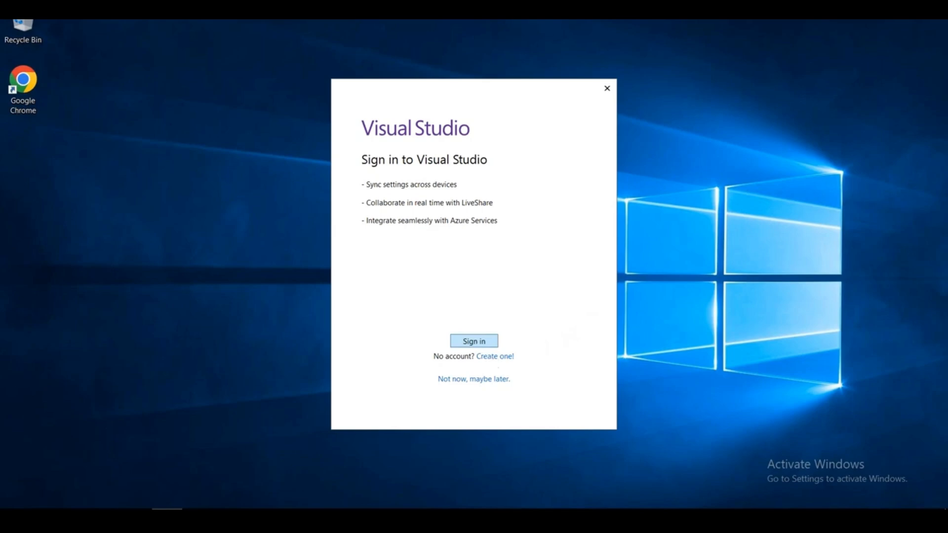
Start Visual Studio sign-in and enter the Microsoft account e-mail, correcting a typo.
{"action": "left_click", "coordinate": [474, 342]}
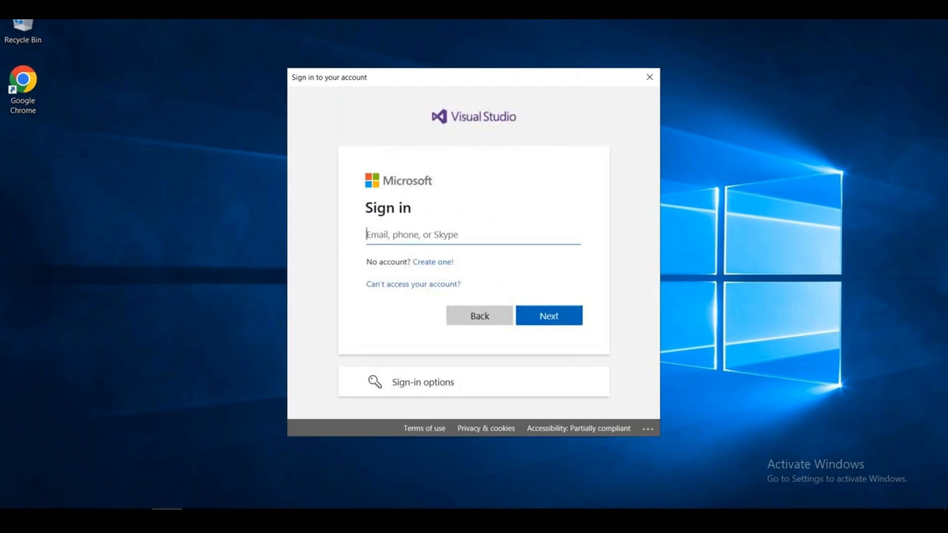
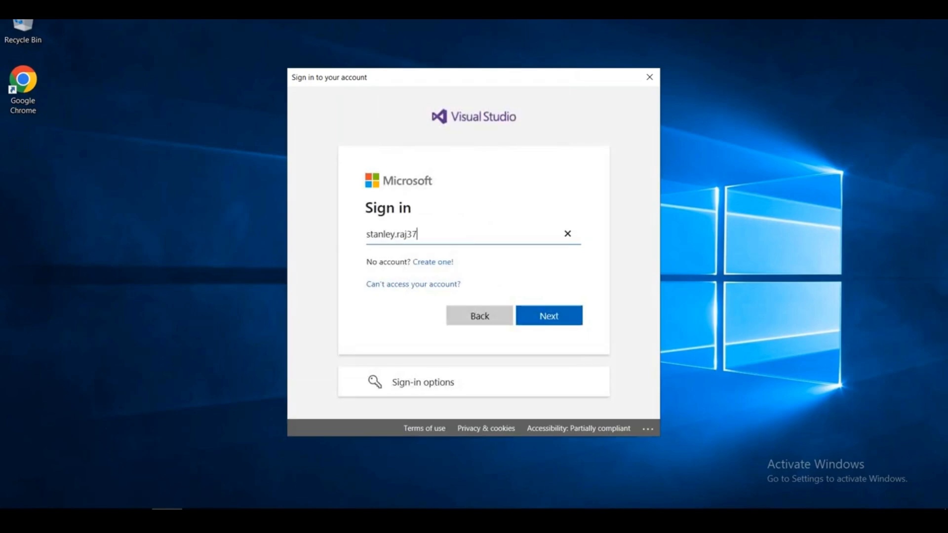
{"action": "key", "text": "Return"}
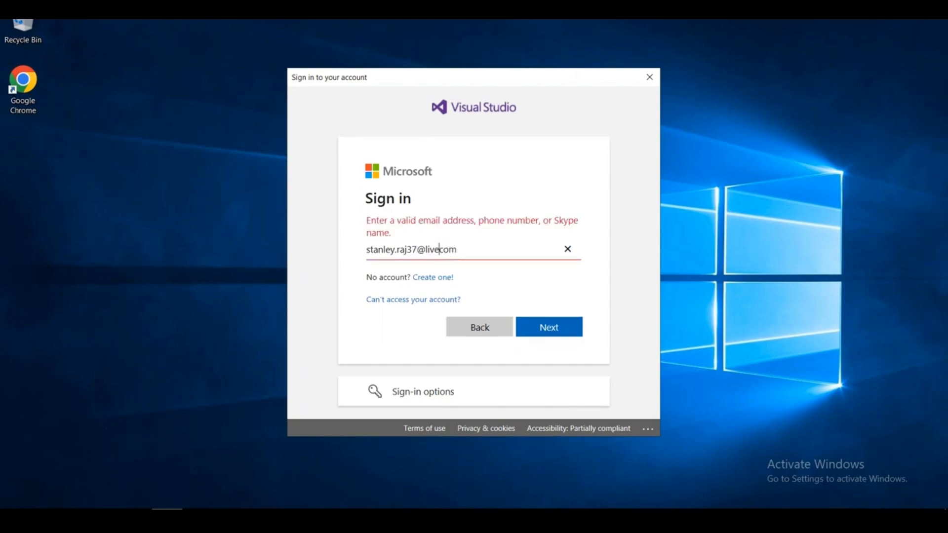
{"action": "key", "text": "Return"}
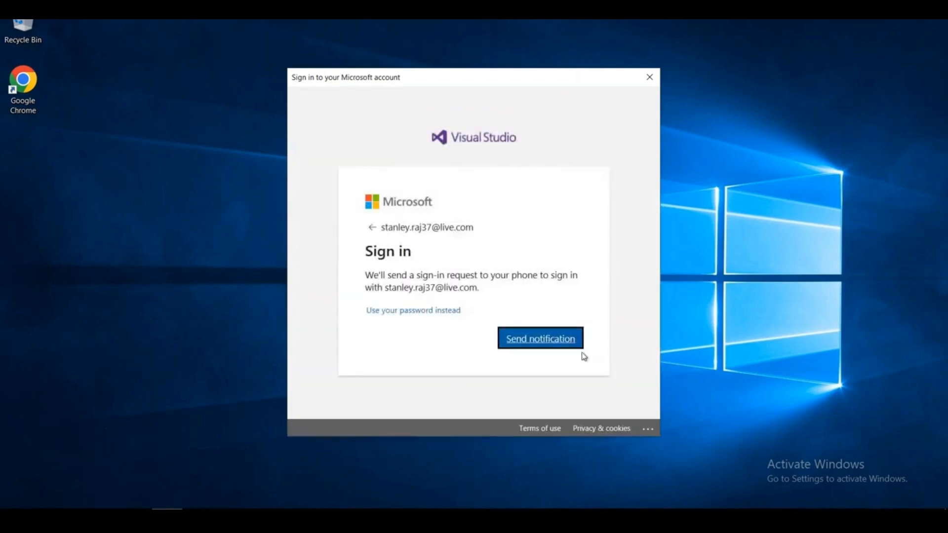
Send the phone approval notification, going back to resend it once.
{"action": "left_click", "coordinate": [557, 340]}
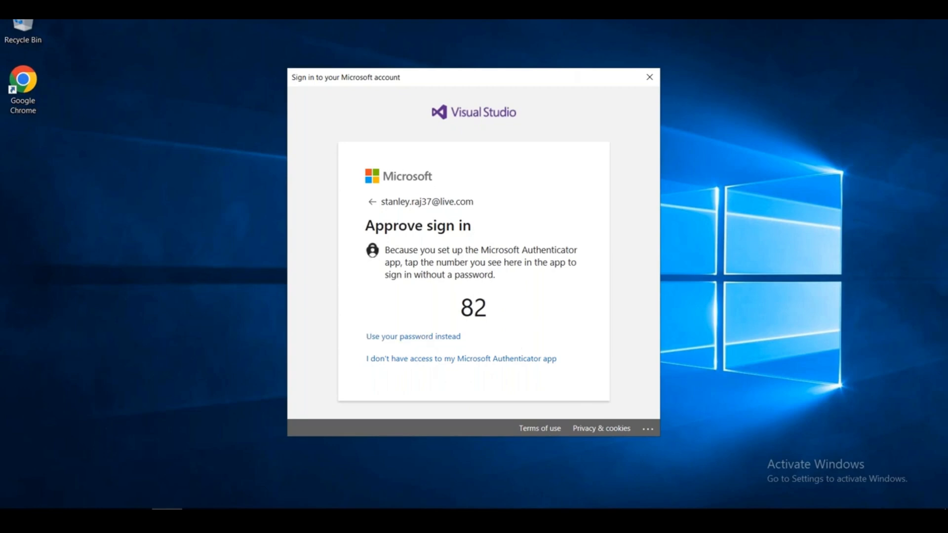
{"action": "left_click", "coordinate": [372, 202]}
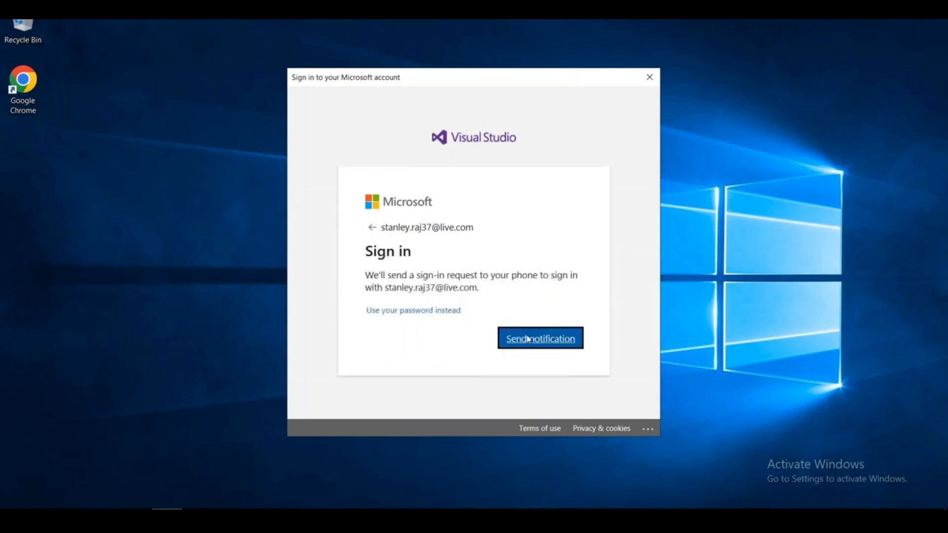
{"action": "left_click", "coordinate": [528, 340]}
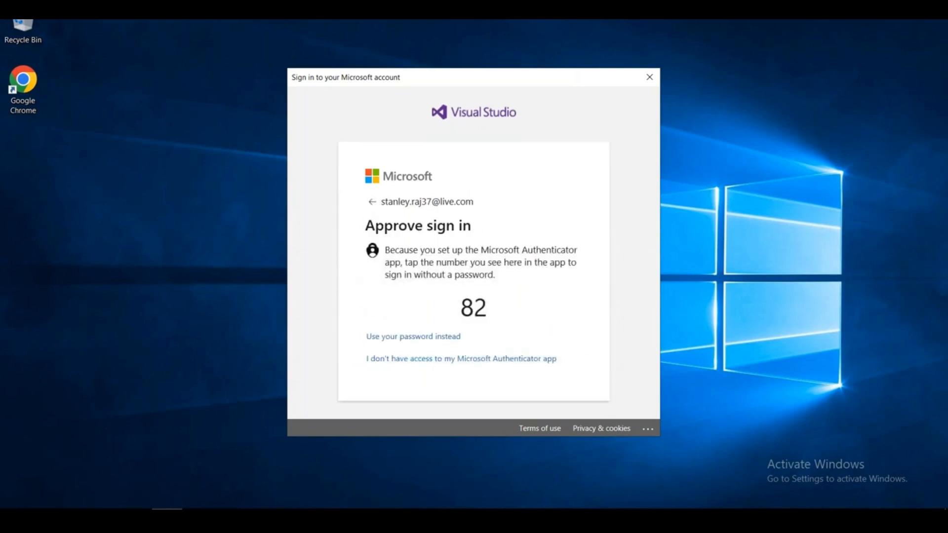
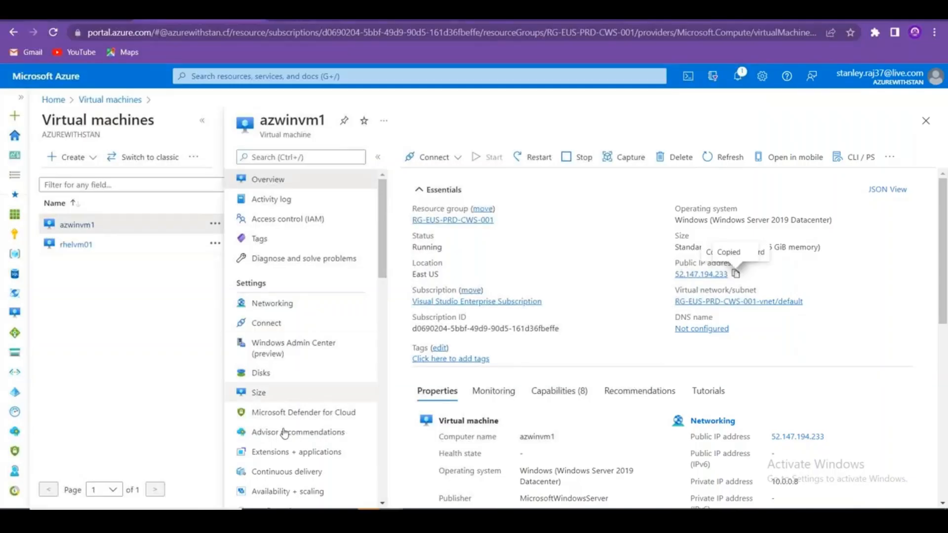
Bring up the Book3 notes workbook and select the Automated integration note in I8.
{"action": "mouse_move", "coordinate": [414, 518]}
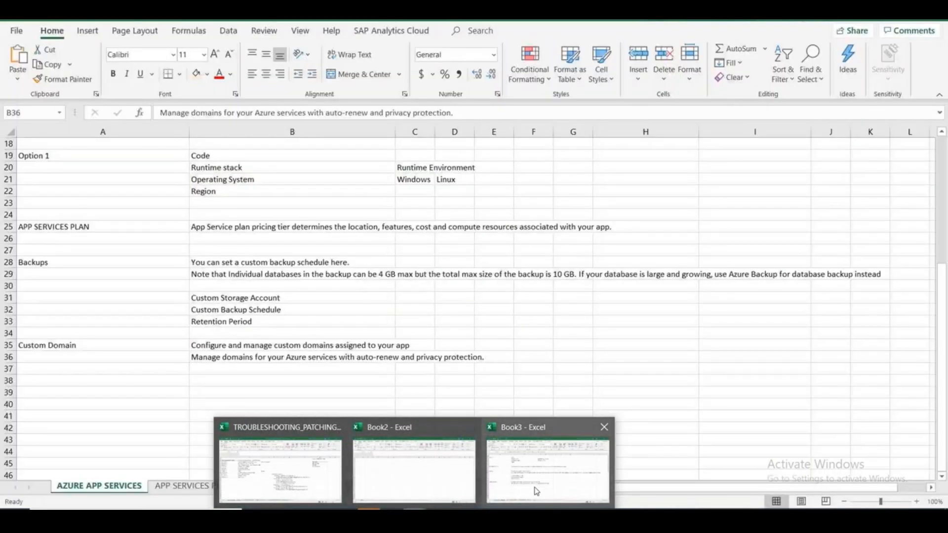
{"action": "left_click", "coordinate": [536, 492]}
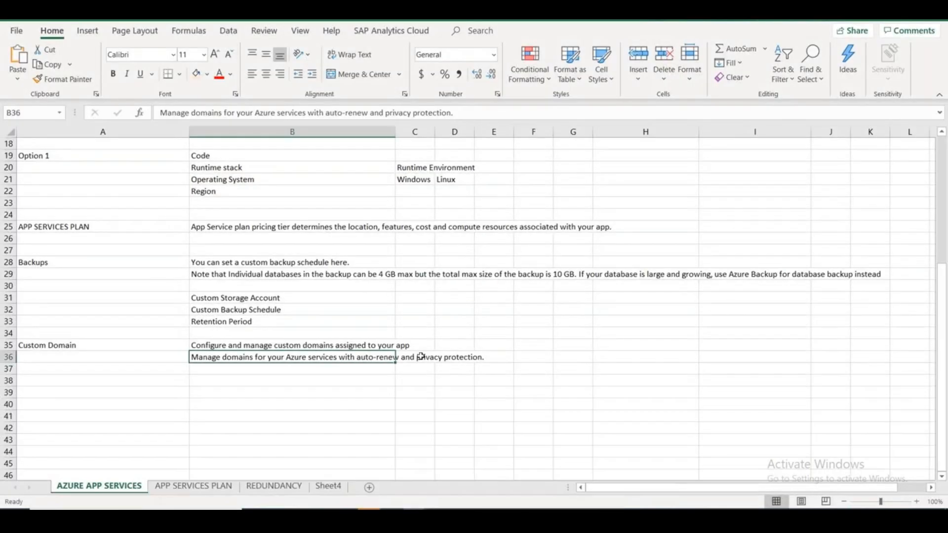
{"action": "scroll", "coordinate": [419, 355], "scroll_direction": "up", "scroll_amount": 6}
{"action": "left_click", "coordinate": [723, 228]}
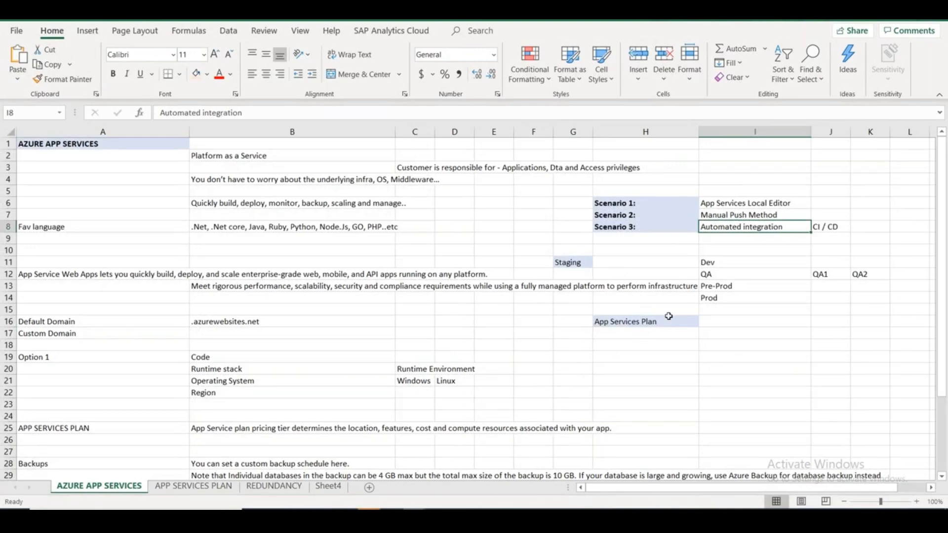
Move the Staging entry from G11 to H11, then return to the Azure portal.
{"action": "left_click", "coordinate": [591, 266]}
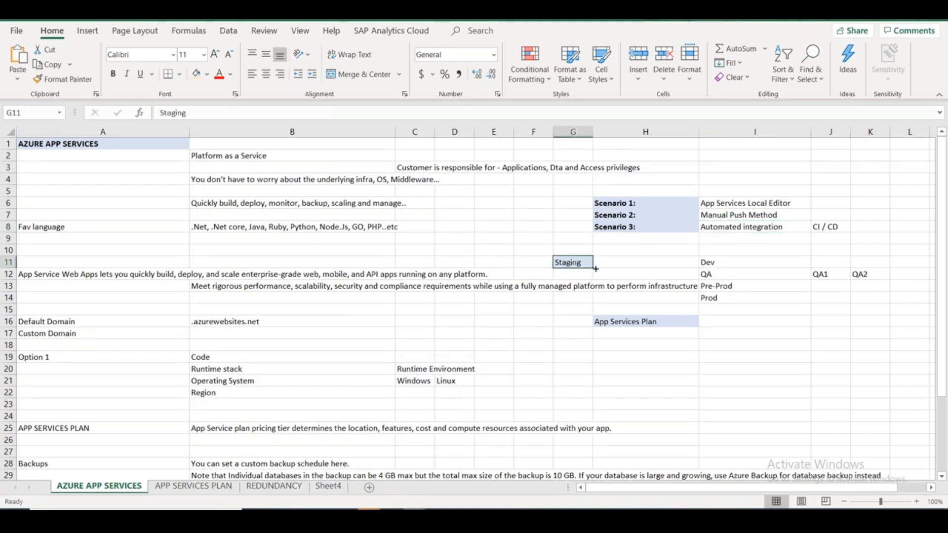
{"action": "left_click_drag", "start_coordinate": [596, 269], "coordinate": [648, 263]}
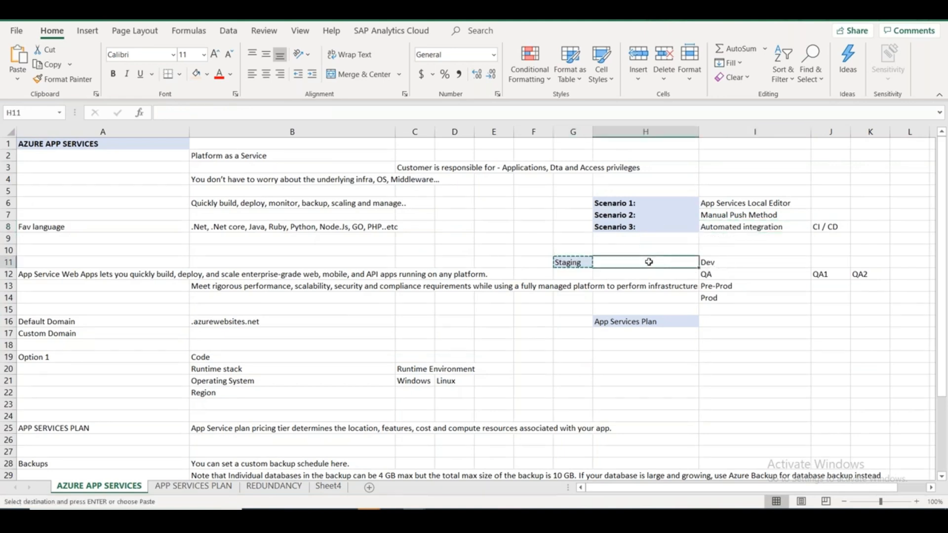
{"action": "key", "text": "alt+Tab"}
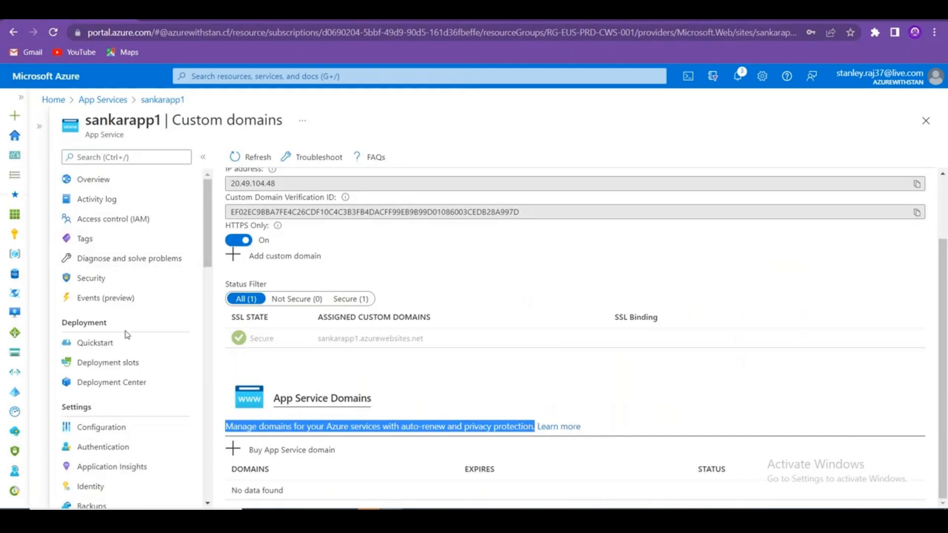
Under Deployment slots, create the sankarappdev slot with settings cloned from sankarapp1.
{"action": "left_click", "coordinate": [126, 363]}
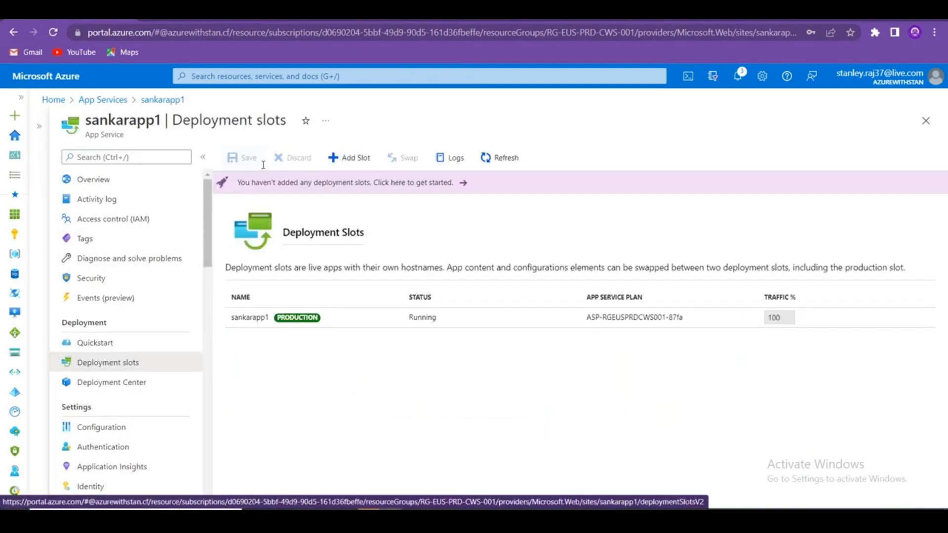
{"action": "left_click", "coordinate": [326, 323]}
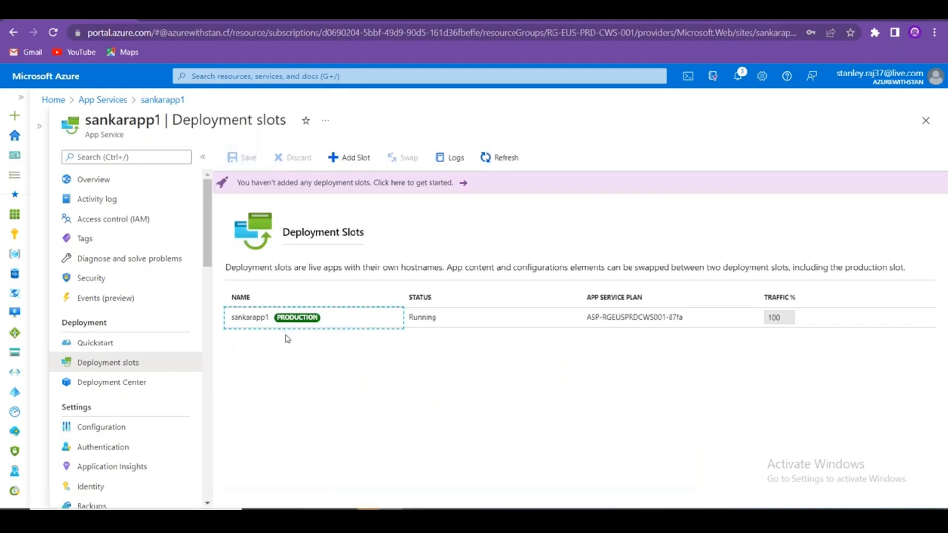
{"action": "left_click", "coordinate": [349, 157]}
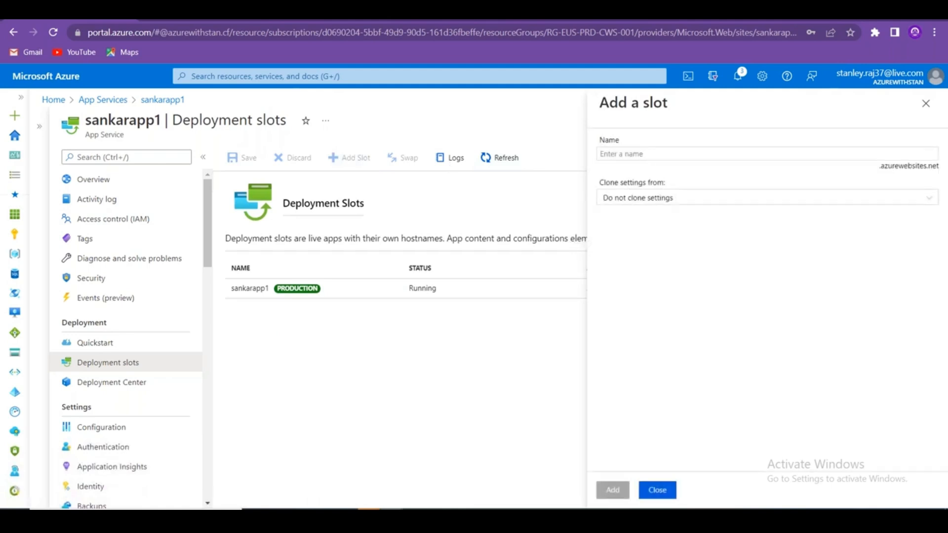
{"action": "left_click", "coordinate": [675, 154]}
{"action": "type", "text": "s"}
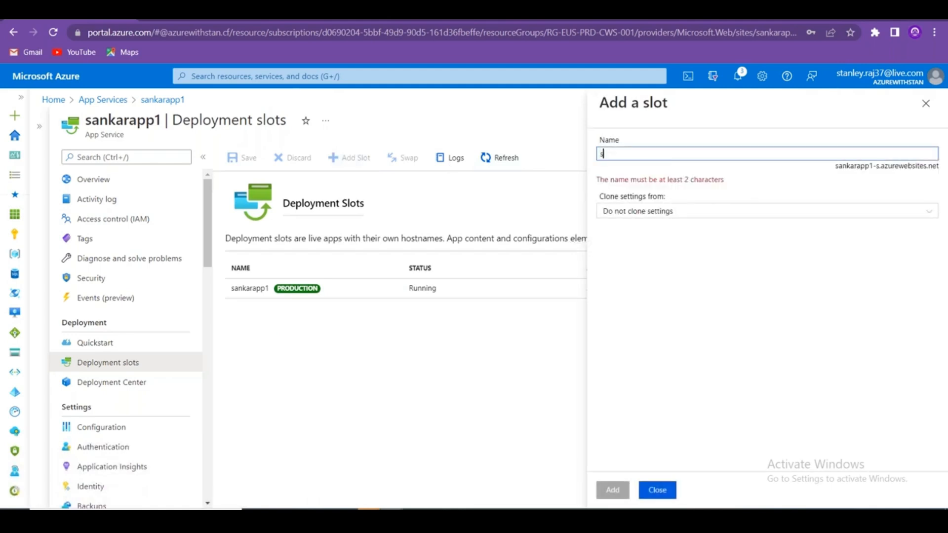
{"action": "type", "text": "ankarappdev"}
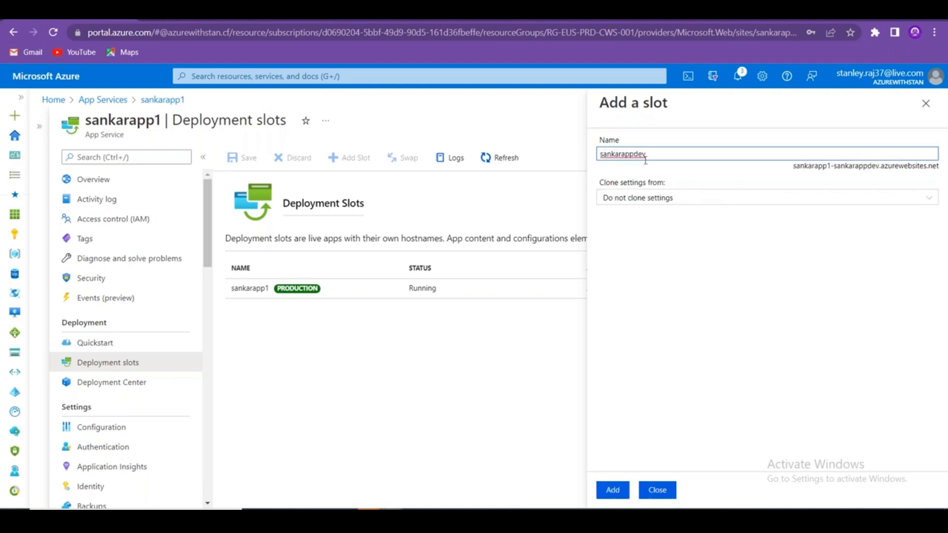
{"action": "left_click", "coordinate": [662, 200]}
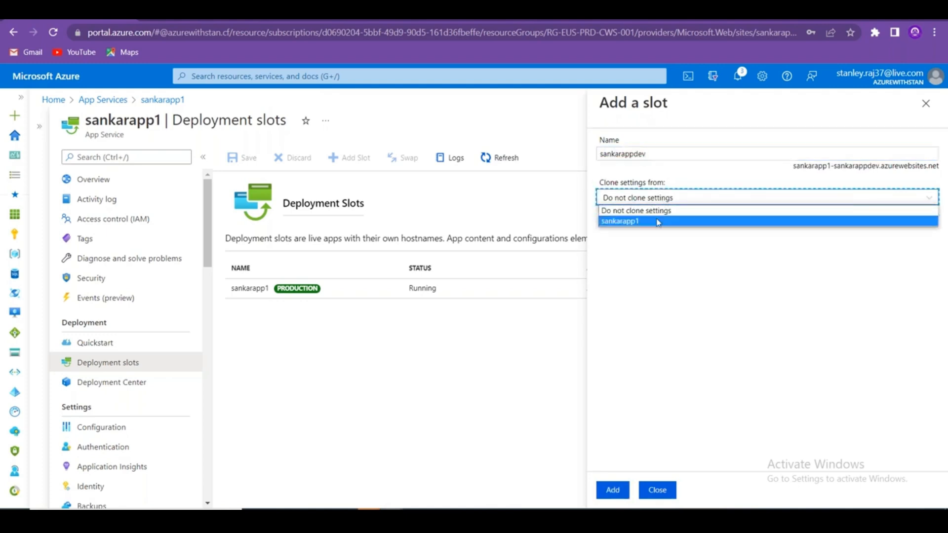
{"action": "left_click", "coordinate": [658, 222]}
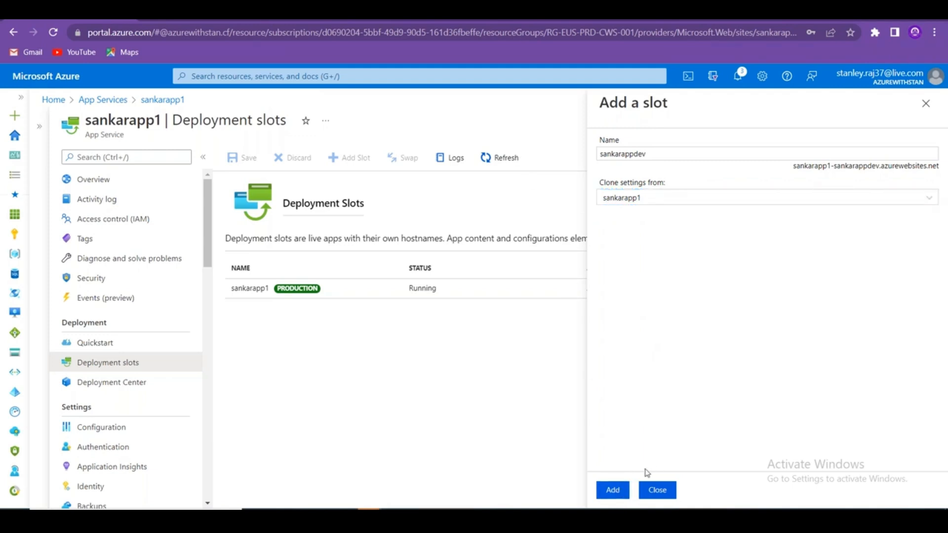
{"action": "left_click", "coordinate": [617, 491]}
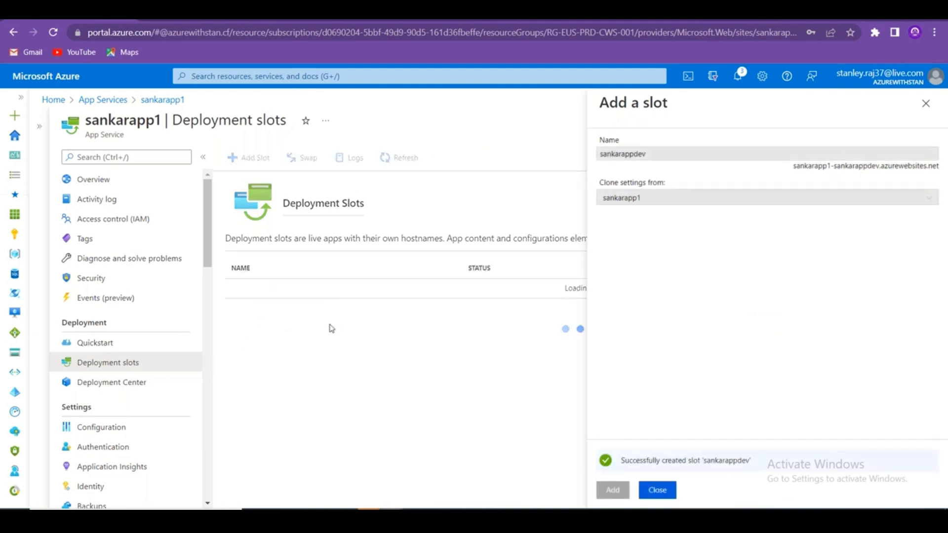
Close the Add a slot panel and look over the TRAFFIC % column.
{"action": "left_click", "coordinate": [661, 491]}
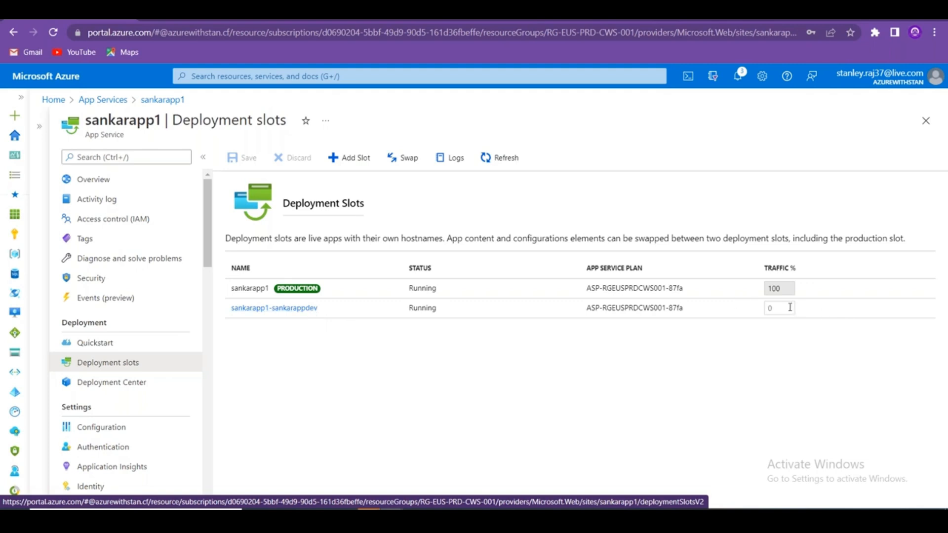
{"action": "left_click_drag", "start_coordinate": [809, 265], "coordinate": [749, 265]}
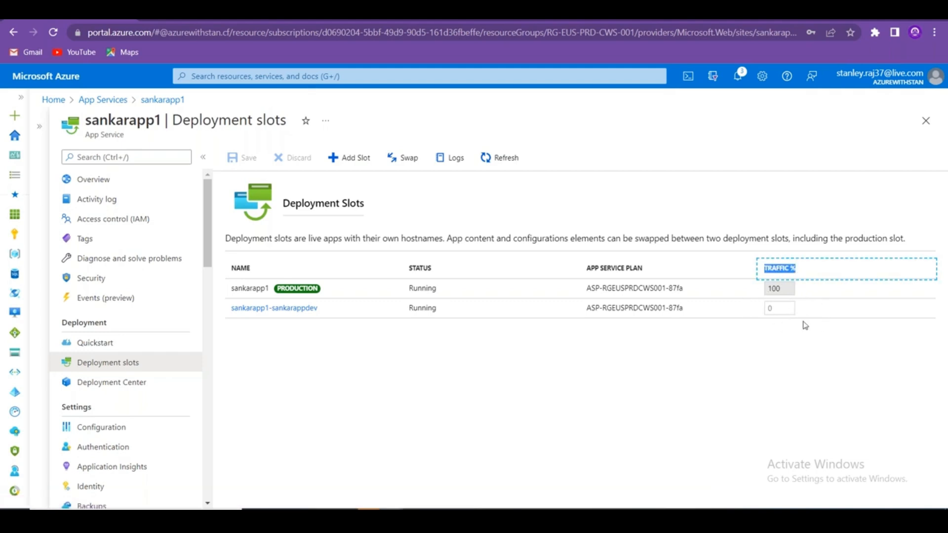
{"action": "left_click", "coordinate": [812, 303]}
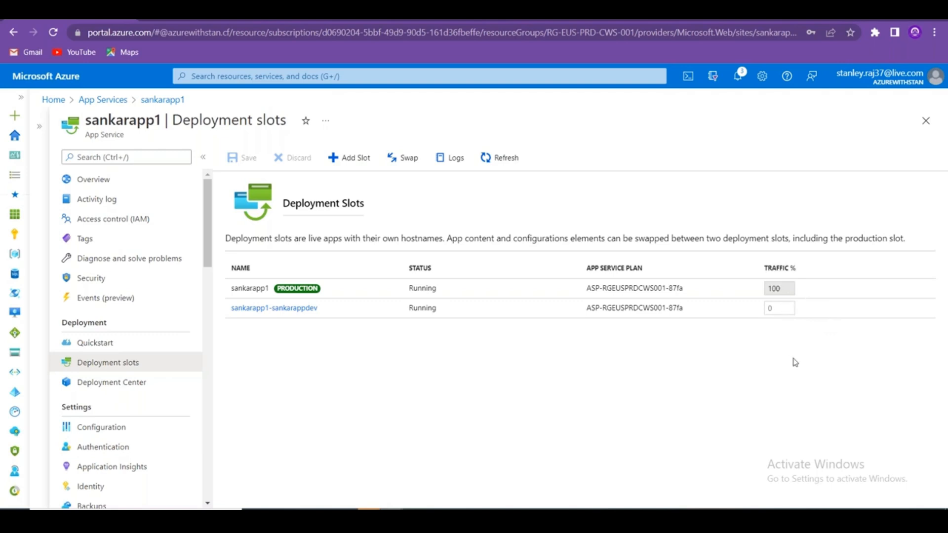
Set the sankarappdev slot's traffic to 0% after trying 10 and 5, save, and open Swap.
{"action": "left_click", "coordinate": [786, 310]}
{"action": "type", "text": "10"}
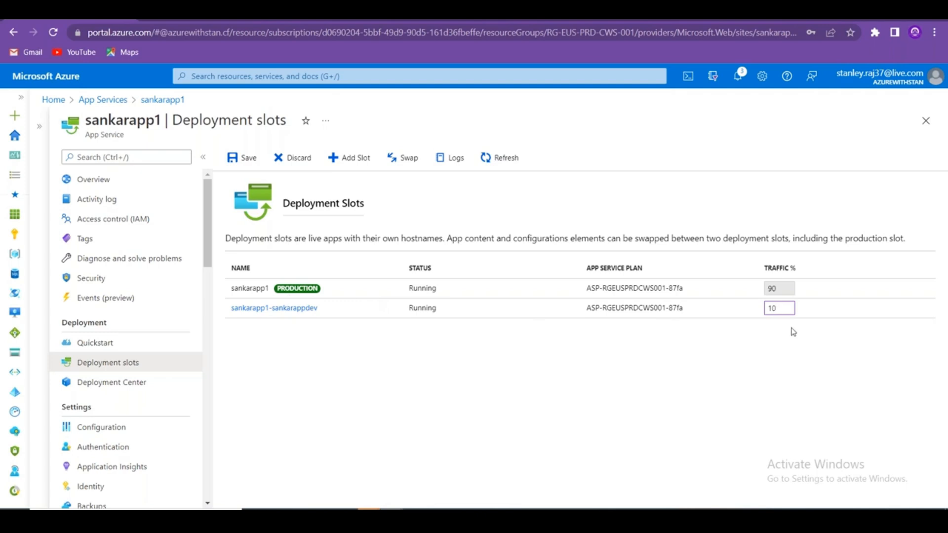
{"action": "key", "text": "BackSpace"}
{"action": "type", "text": "5"}
{"action": "key", "text": "BackSpace"}
{"action": "type", "text": "0"}
{"action": "left_click", "coordinate": [249, 159]}
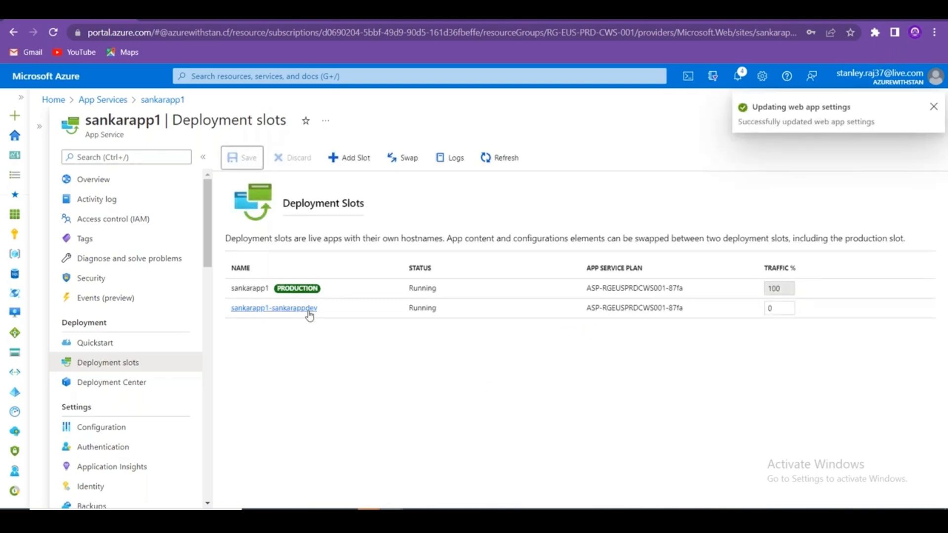
{"action": "left_click", "coordinate": [401, 158]}
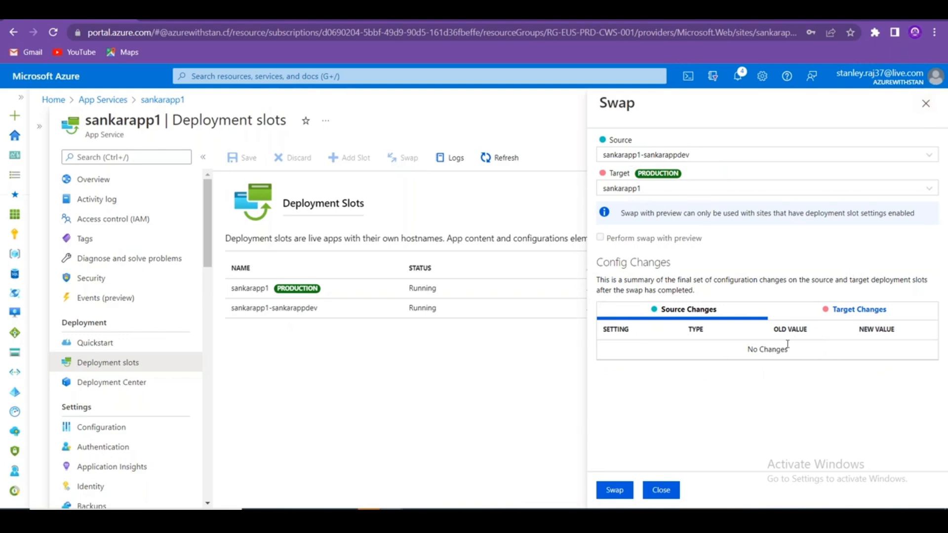
Close the sankarapp1-sankarappdev to production swap preview without swapping.
{"action": "left_click", "coordinate": [924, 104]}
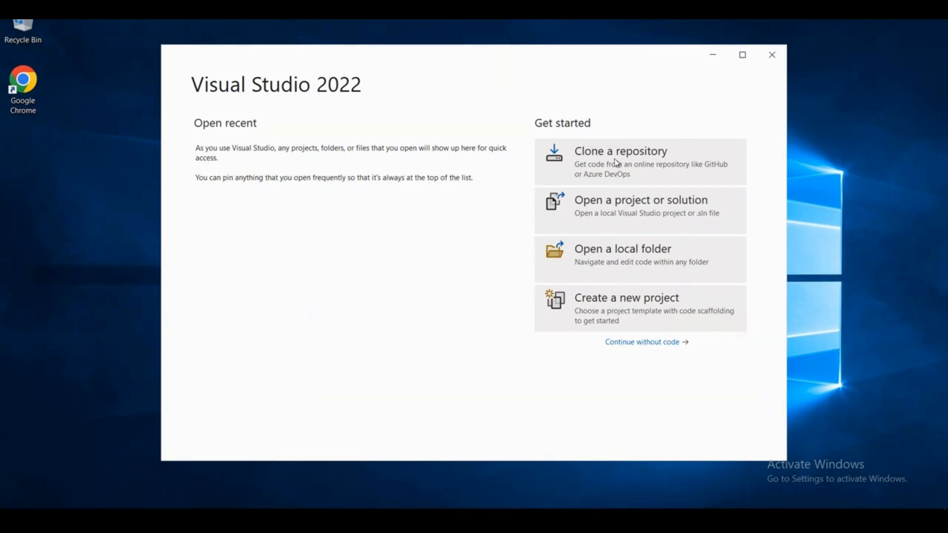
Start a new Visual Studio project, then shrink the Remote Desktop window to the lower right.
{"action": "left_click", "coordinate": [638, 323]}
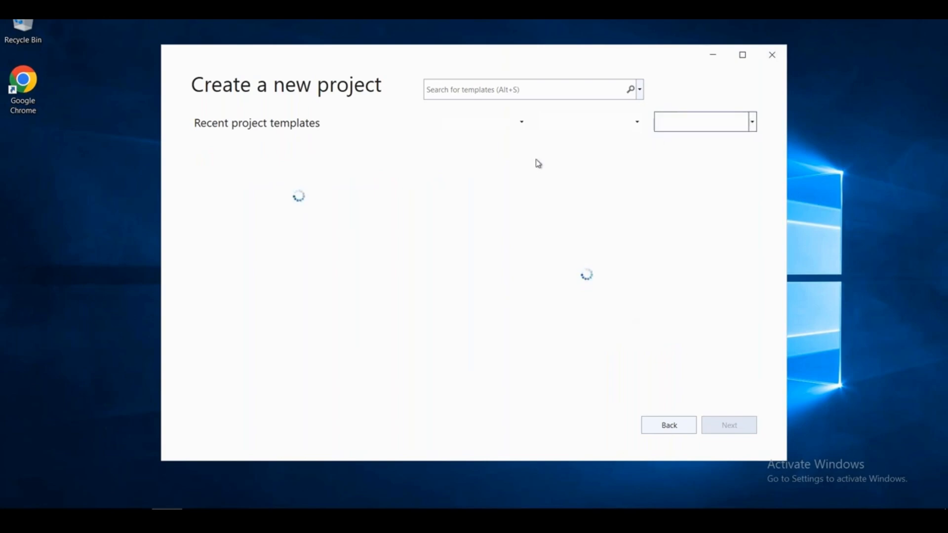
{"action": "left_click", "coordinate": [509, 20]}
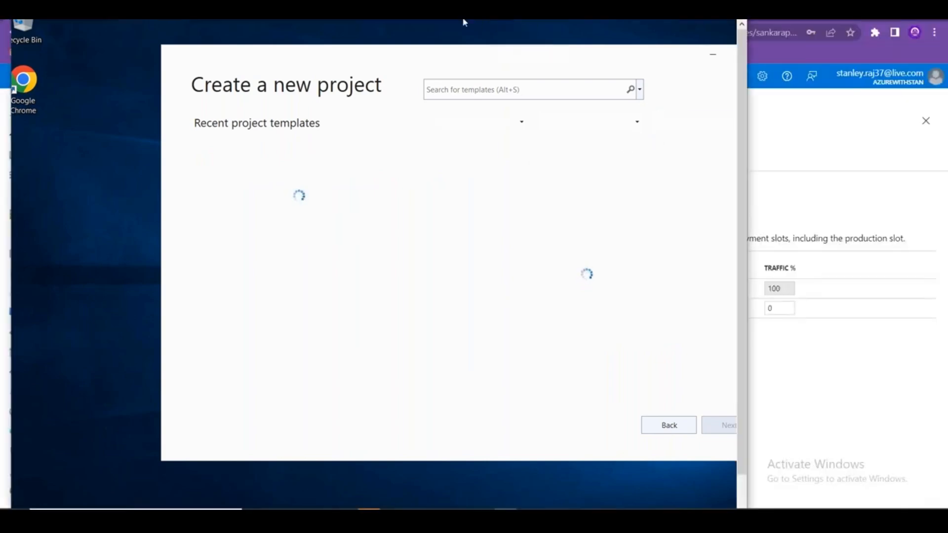
{"action": "left_click_drag", "start_coordinate": [463, 17], "coordinate": [562, 361]}
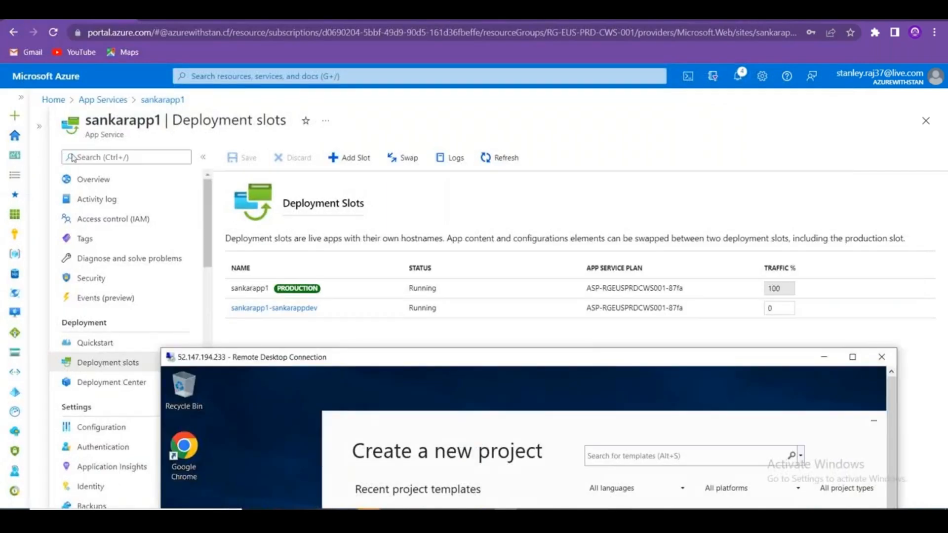
Confirm sankarapp1's general settings use the .NET stack with ASP.NET V4.8, then return to the remote desktop.
{"action": "left_click", "coordinate": [101, 181]}
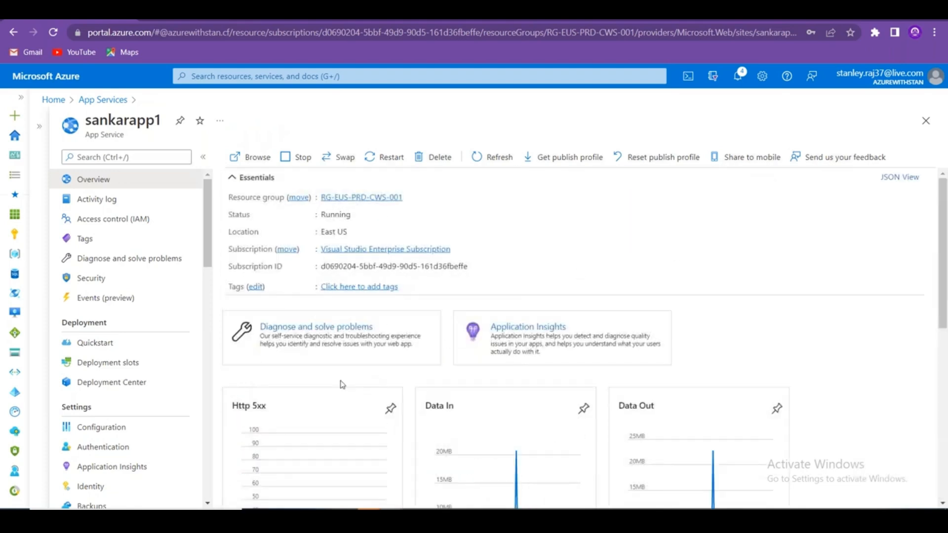
{"action": "left_click", "coordinate": [111, 427]}
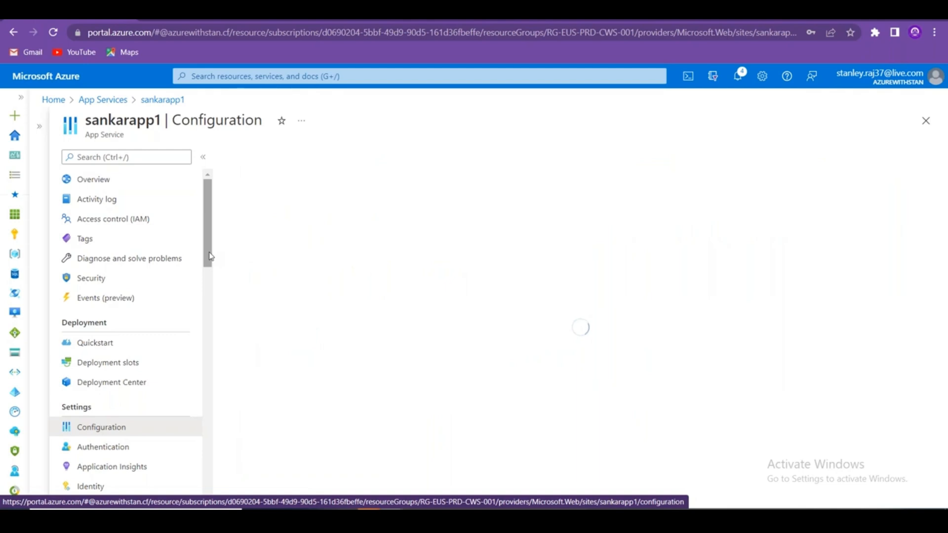
{"action": "left_click_drag", "start_coordinate": [209, 256], "coordinate": [209, 273]}
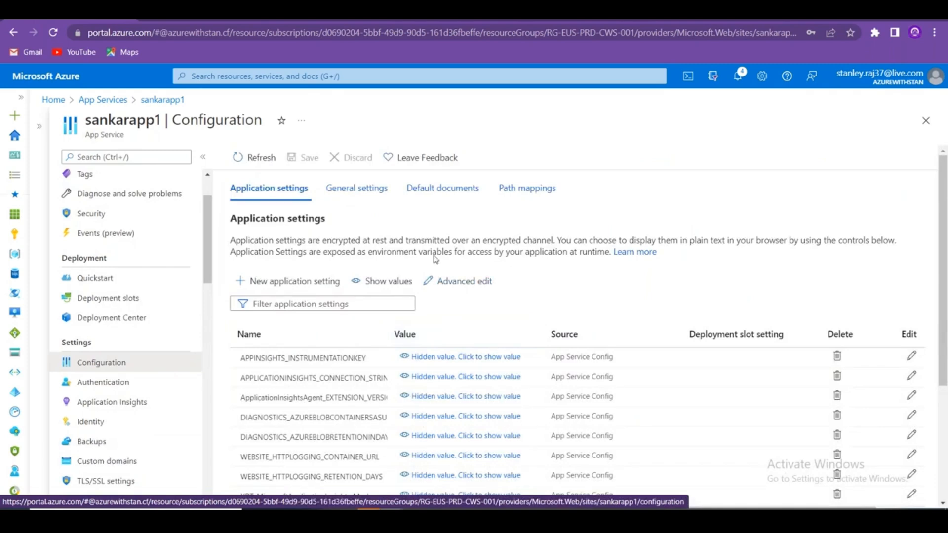
{"action": "left_click", "coordinate": [361, 188]}
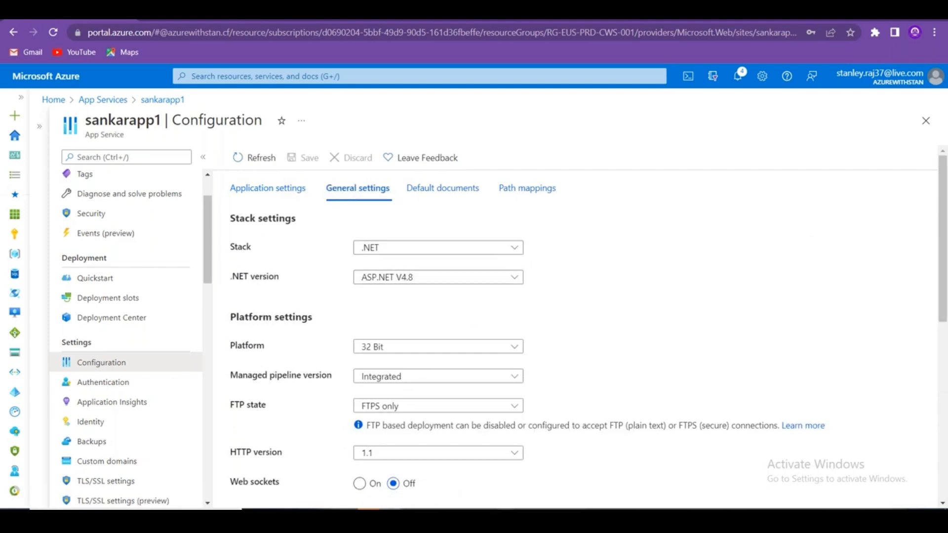
{"action": "left_click", "coordinate": [484, 251]}
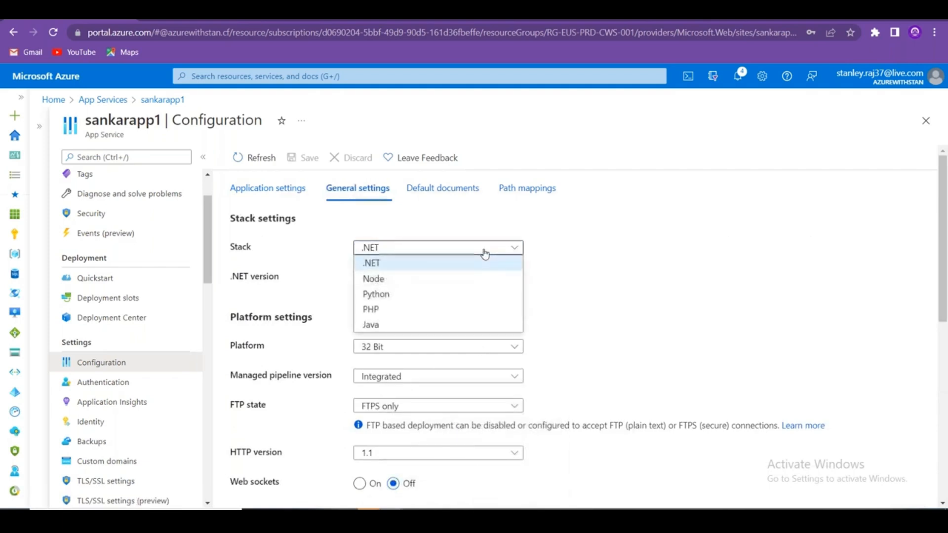
{"action": "left_click", "coordinate": [644, 336]}
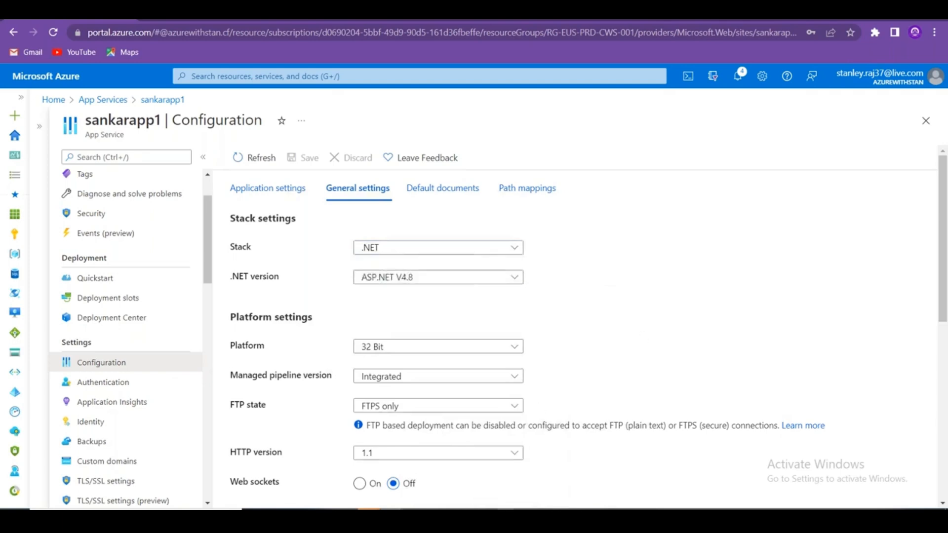
{"action": "left_click", "coordinate": [505, 518]}
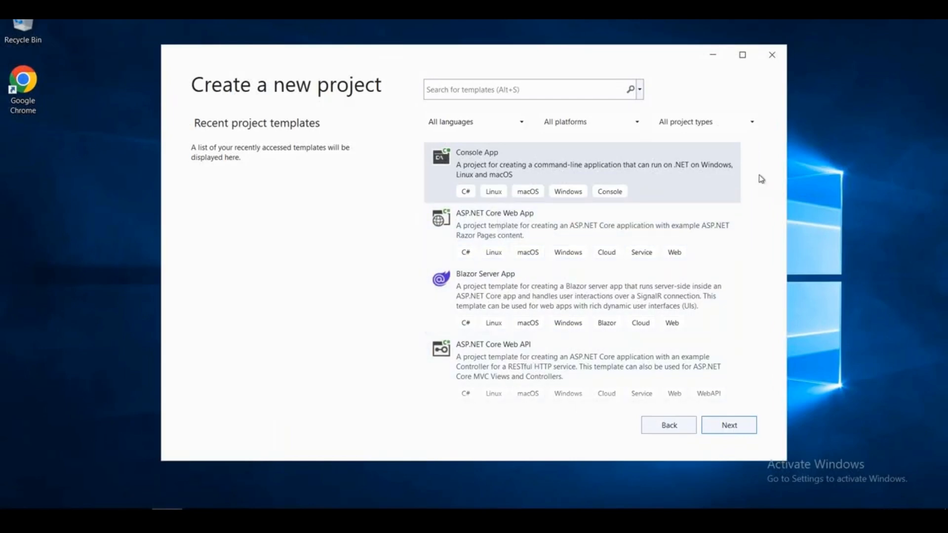
Search templates for 'ASP' and select the C# ASP.NET Web Application (.NET Framework) template.
{"action": "left_click", "coordinate": [514, 87]}
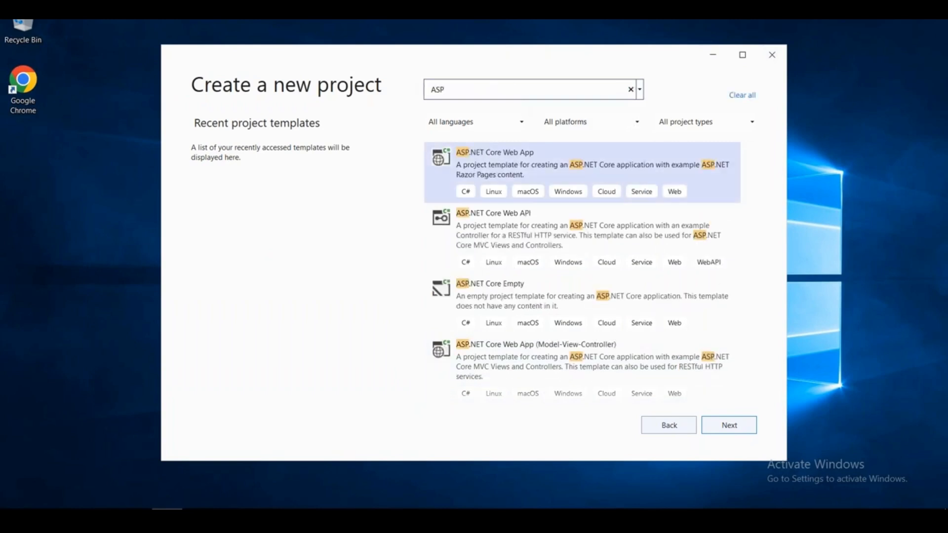
{"action": "scroll", "coordinate": [667, 239], "scroll_direction": "down", "scroll_amount": 3}
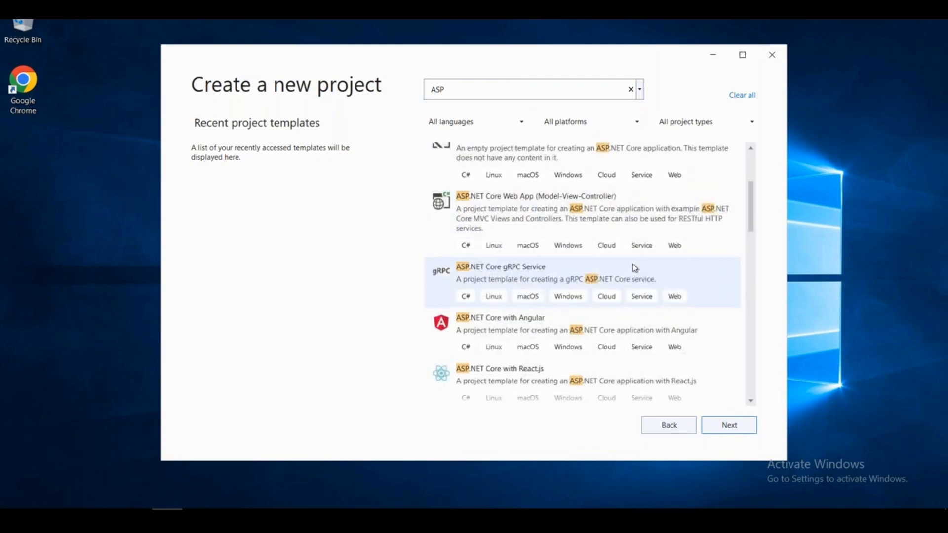
{"action": "scroll", "coordinate": [635, 268], "scroll_direction": "down", "scroll_amount": 1}
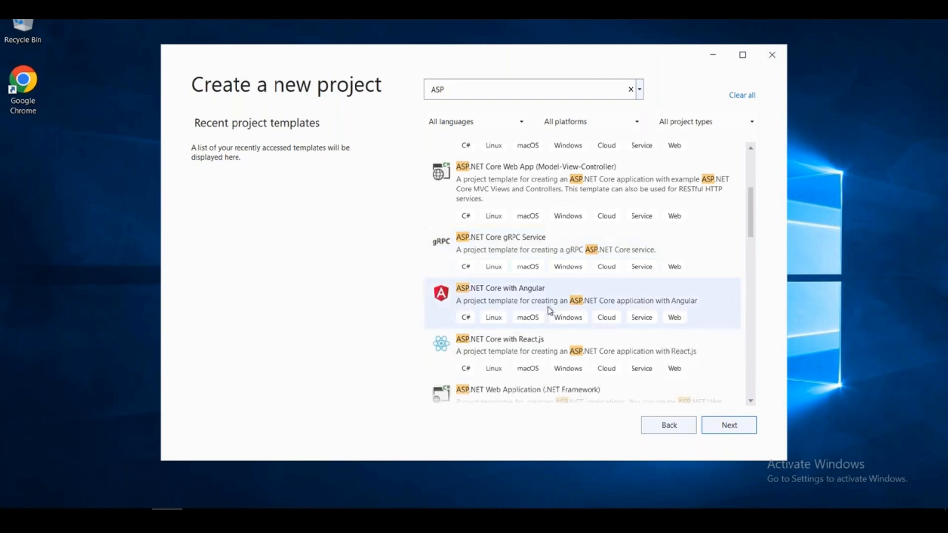
{"action": "scroll", "coordinate": [655, 308], "scroll_direction": "down", "scroll_amount": 1}
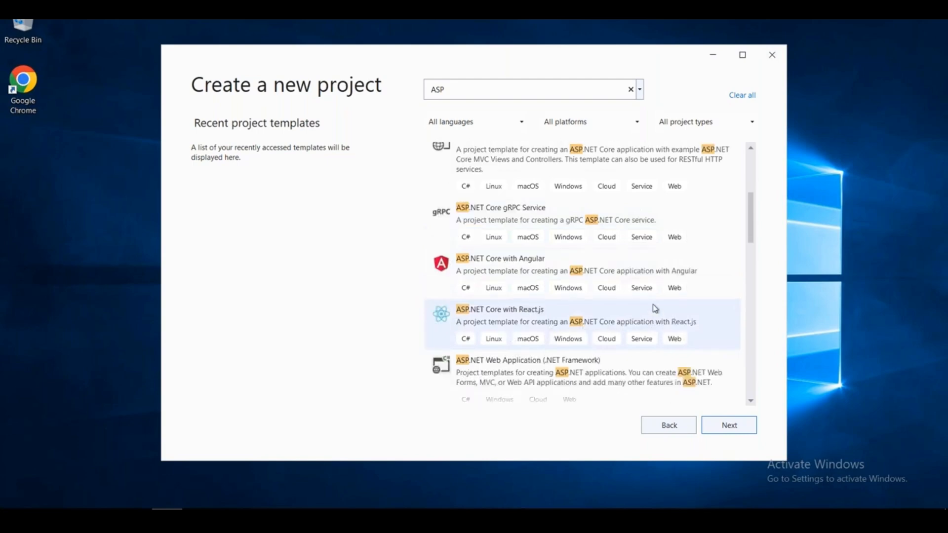
{"action": "scroll", "coordinate": [655, 308], "scroll_direction": "up", "scroll_amount": 2}
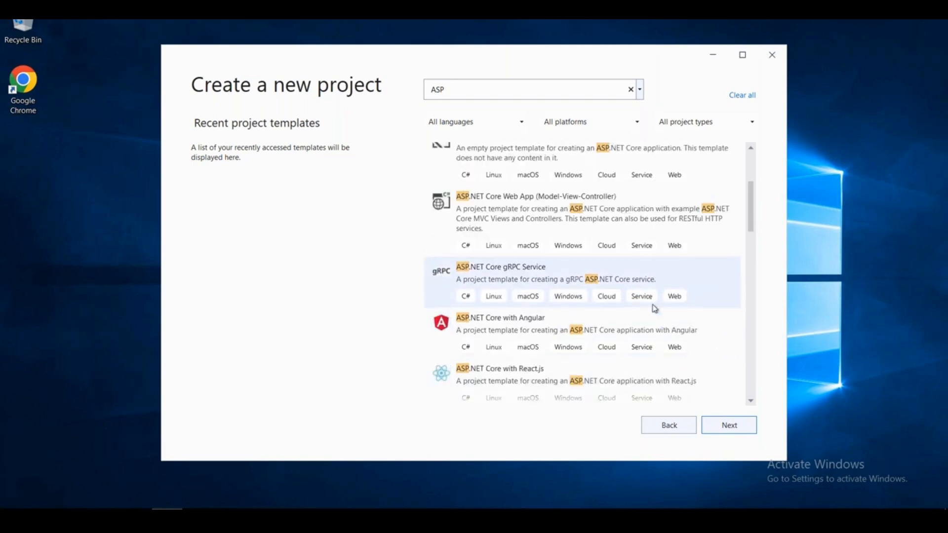
{"action": "scroll", "coordinate": [655, 308], "scroll_direction": "up", "scroll_amount": 5}
{"action": "scroll", "coordinate": [655, 308], "scroll_direction": "down", "scroll_amount": 1}
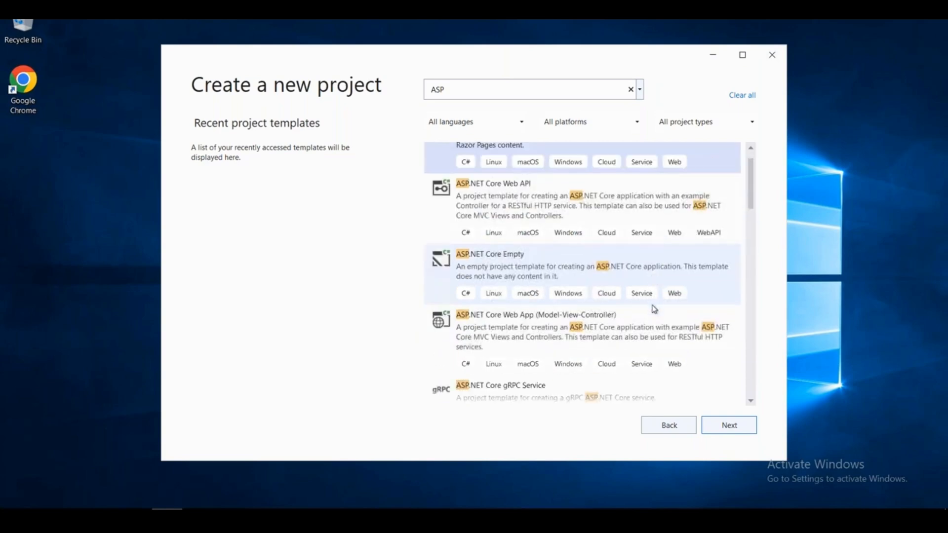
{"action": "scroll", "coordinate": [654, 309], "scroll_direction": "down", "scroll_amount": 4}
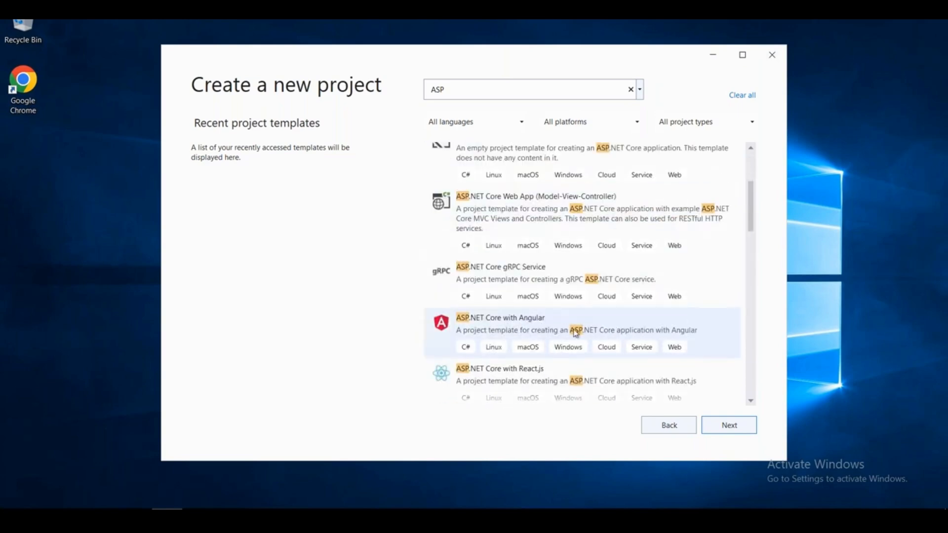
{"action": "scroll", "coordinate": [586, 335], "scroll_direction": "down", "scroll_amount": 2}
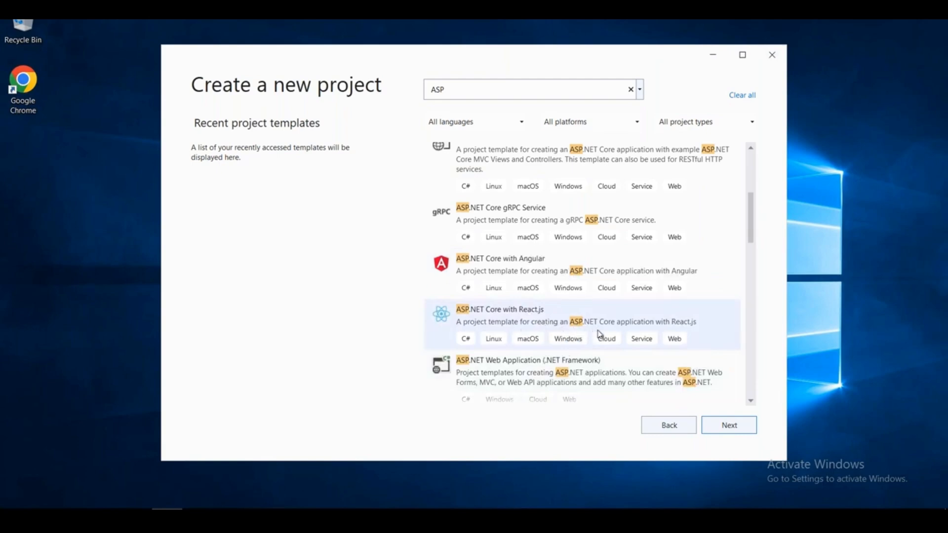
{"action": "scroll", "coordinate": [599, 333], "scroll_direction": "down", "scroll_amount": 2}
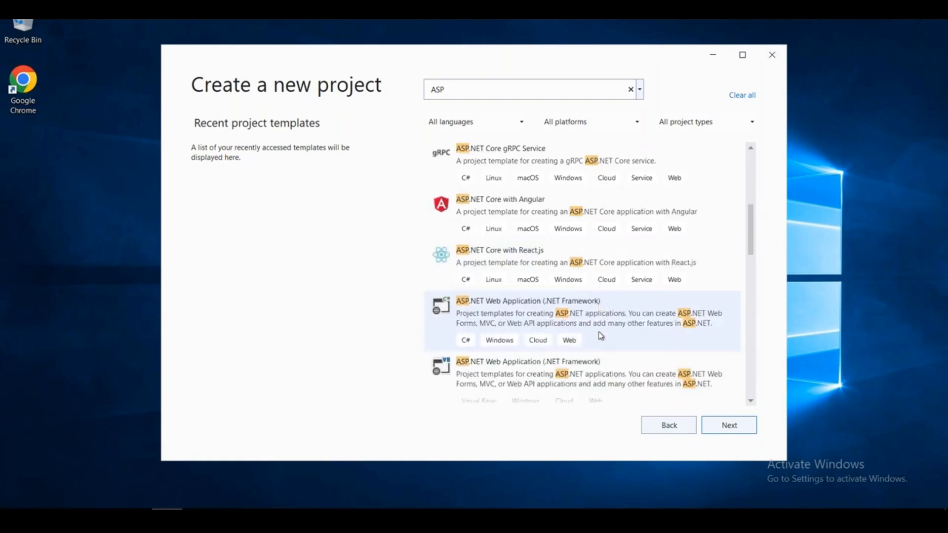
{"action": "left_click", "coordinate": [532, 320]}
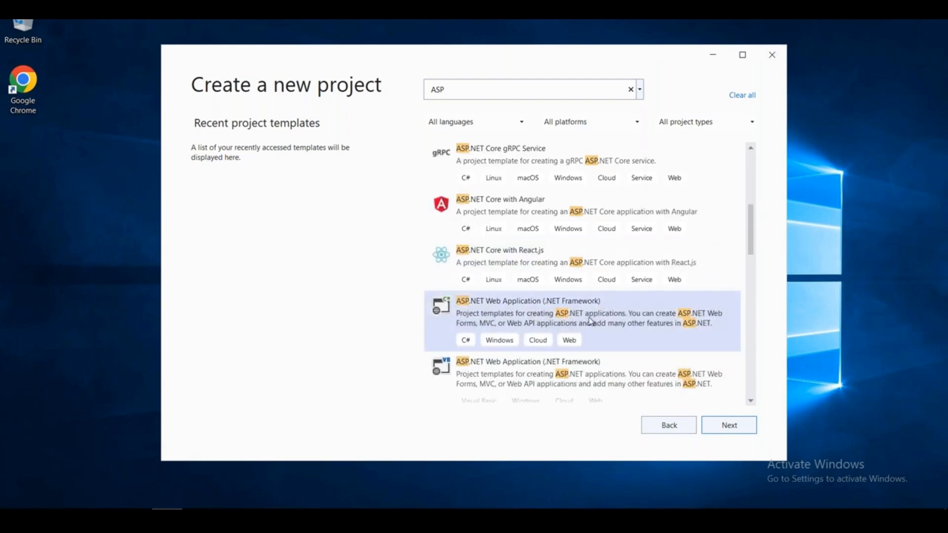
Continue to project configuration, then window the remote desktop and move it over the portal.
{"action": "scroll", "coordinate": [663, 339], "scroll_direction": "down", "scroll_amount": 2}
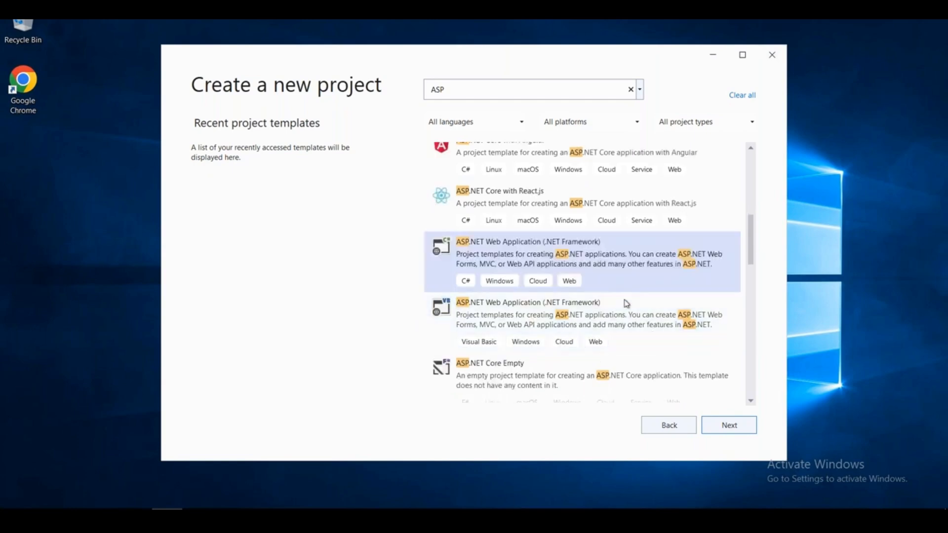
{"action": "scroll", "coordinate": [636, 351], "scroll_direction": "down", "scroll_amount": 7}
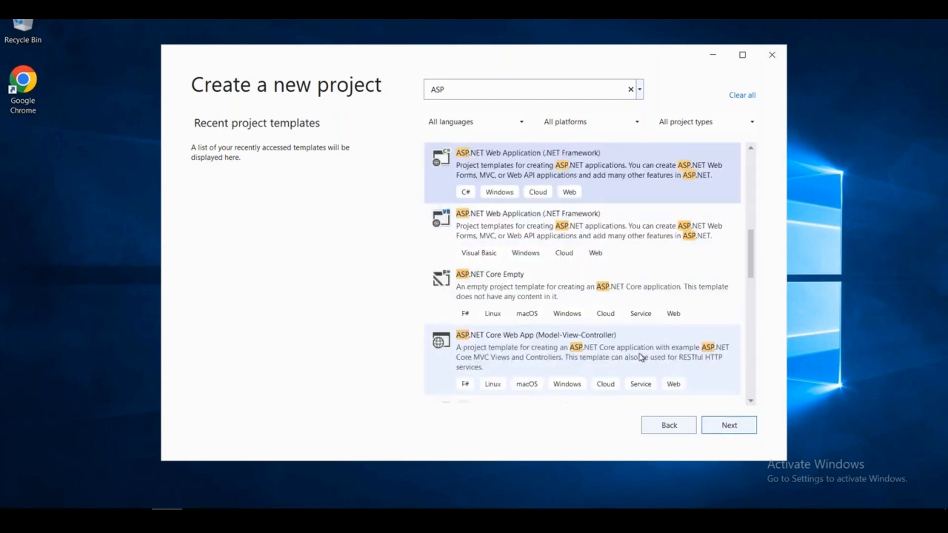
{"action": "scroll", "coordinate": [638, 353], "scroll_direction": "down", "scroll_amount": 1}
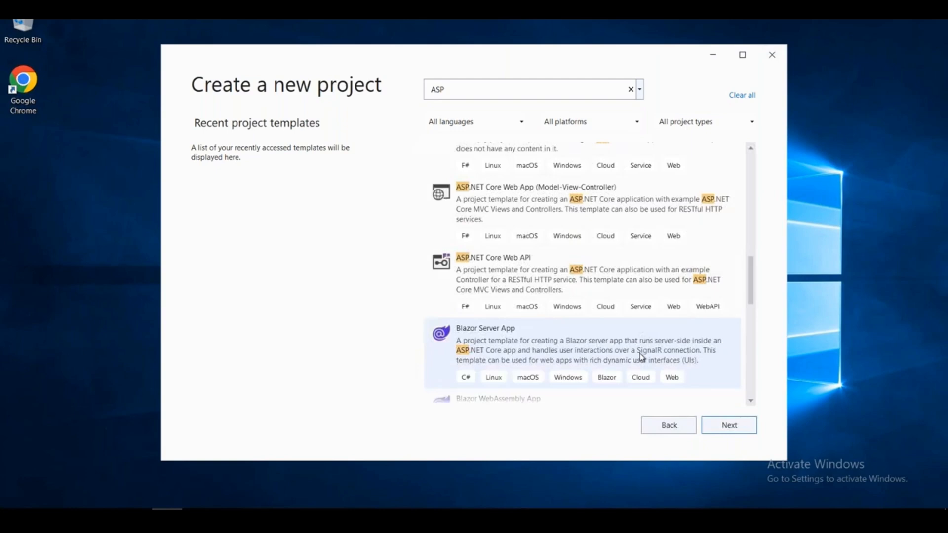
{"action": "scroll", "coordinate": [639, 353], "scroll_direction": "down", "scroll_amount": 5}
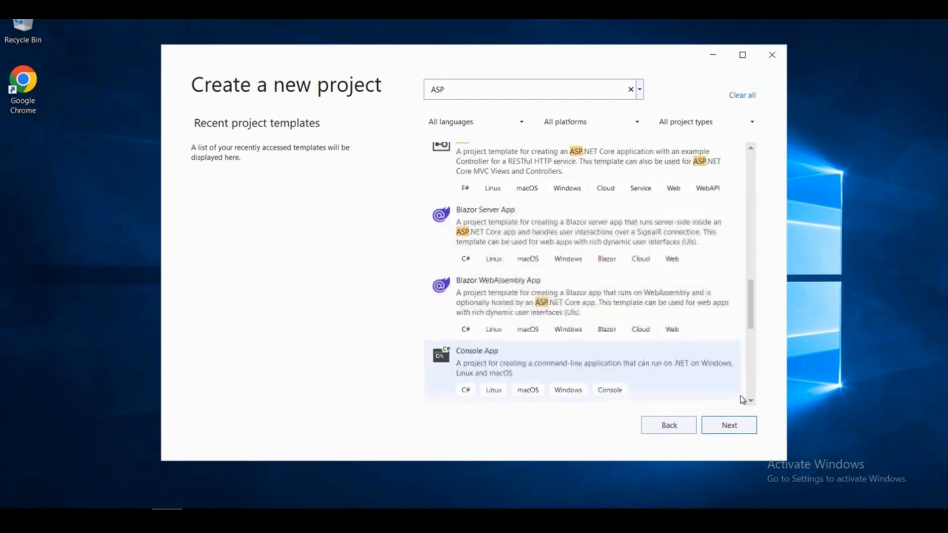
{"action": "left_click", "coordinate": [730, 425]}
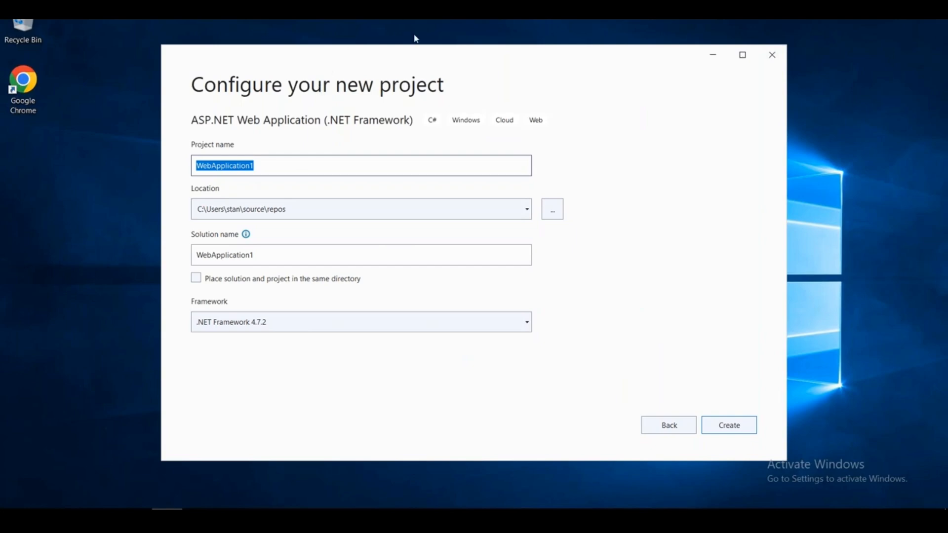
{"action": "left_click", "coordinate": [594, 6]}
{"action": "left_click_drag", "start_coordinate": [472, 97], "coordinate": [460, 181]}
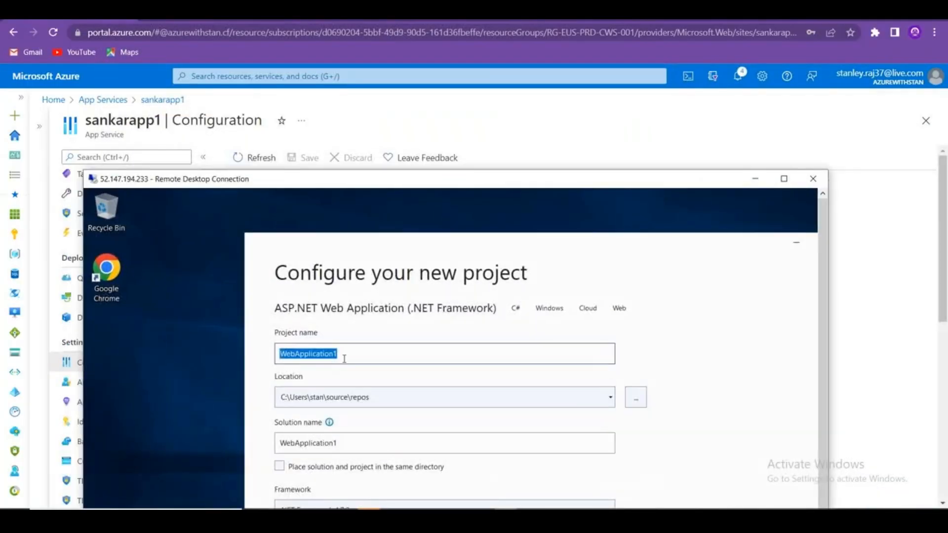
Name the project sankarapp1, maximize the remote desktop, and proceed with Create.
{"action": "type", "text": "sankar"}
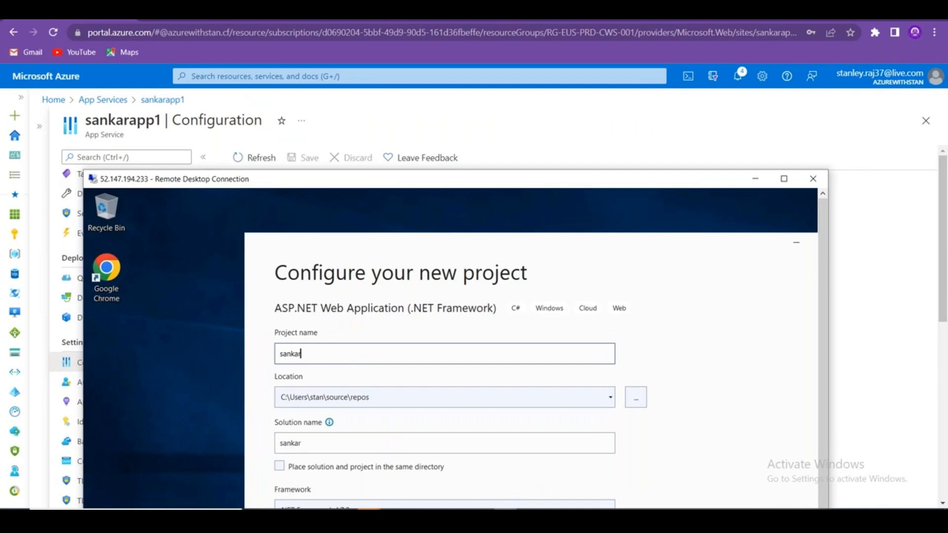
{"action": "type", "text": "app1"}
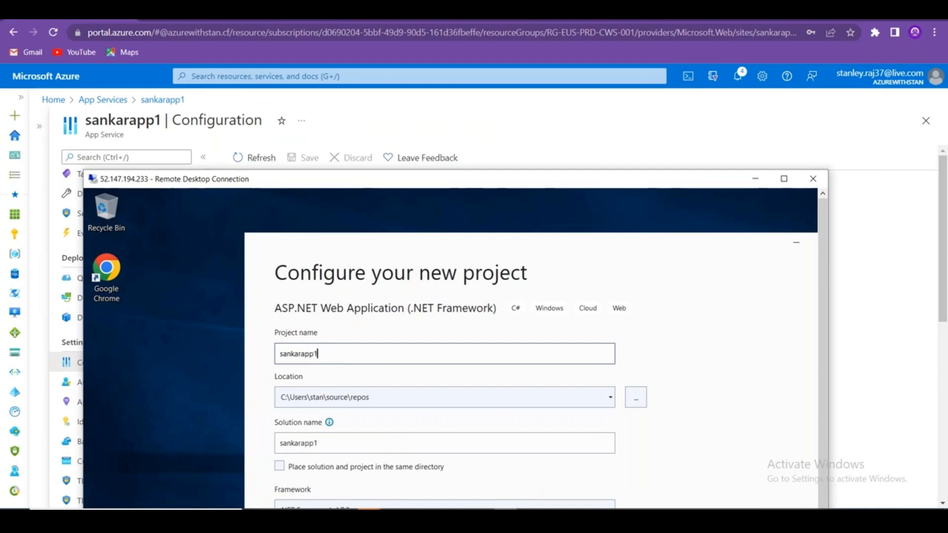
{"action": "left_click_drag", "start_coordinate": [431, 183], "coordinate": [529, 37]}
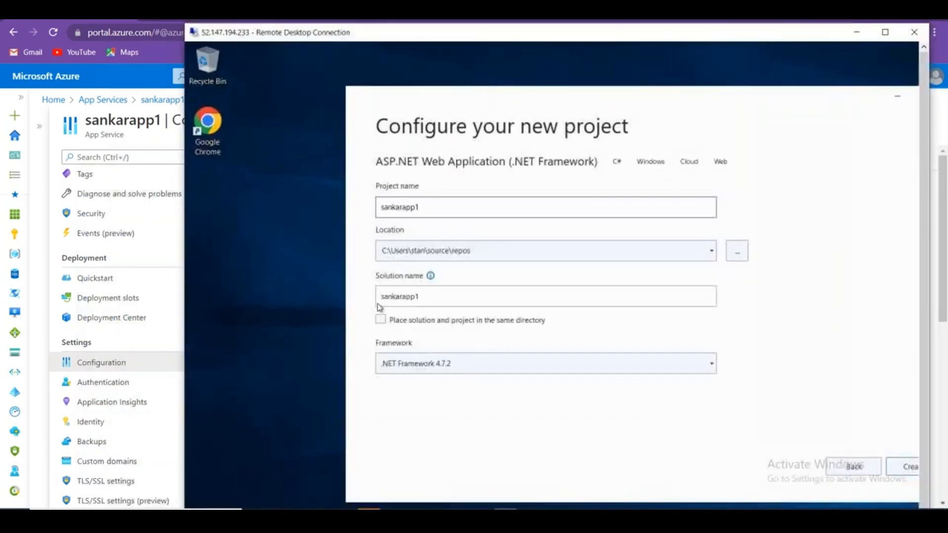
{"action": "double_click", "coordinate": [532, 37]}
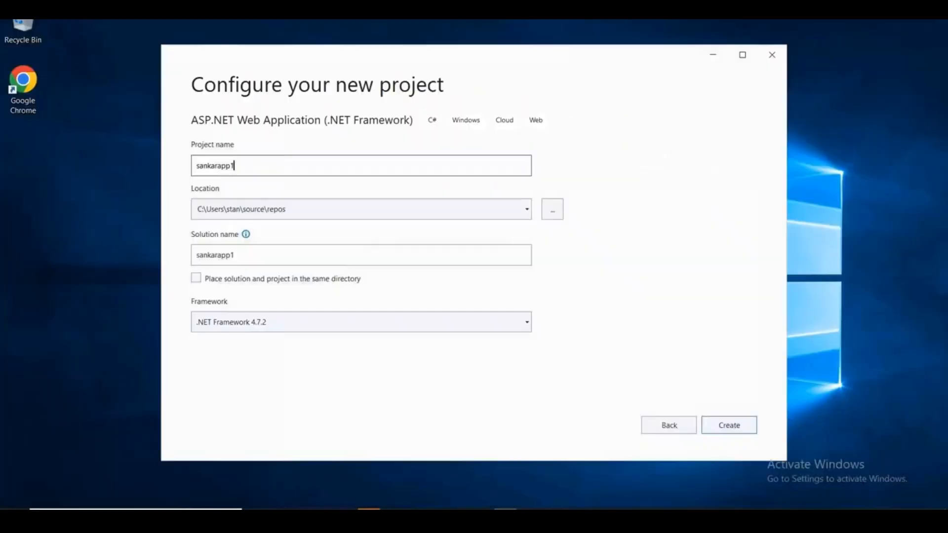
{"action": "left_click", "coordinate": [747, 427]}
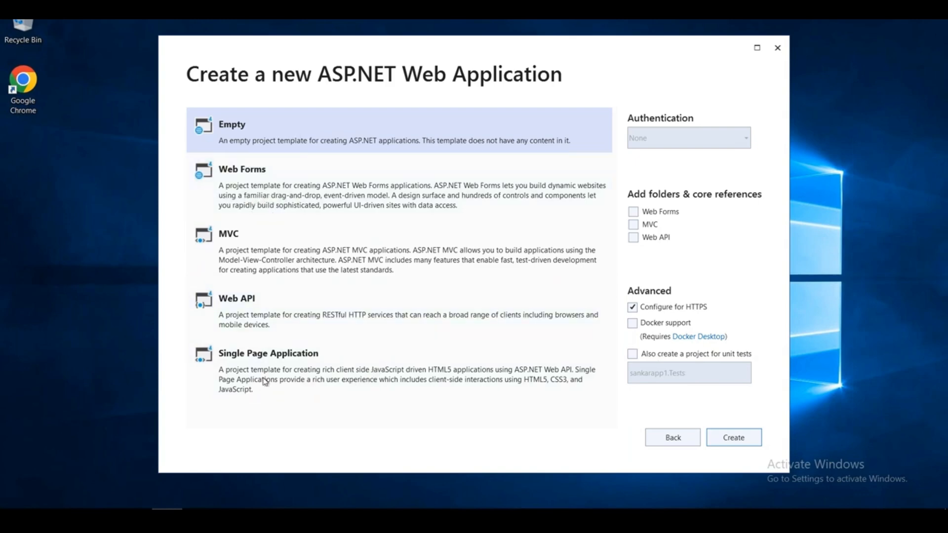
Generate the sankarapp1 project from the Single Page Application template.
{"action": "left_click", "coordinate": [286, 384]}
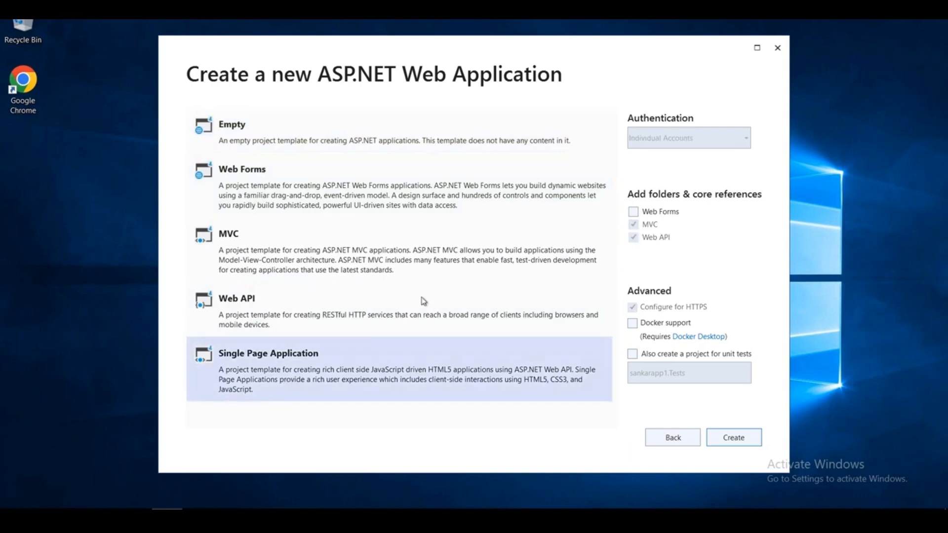
{"action": "left_click", "coordinate": [752, 445]}
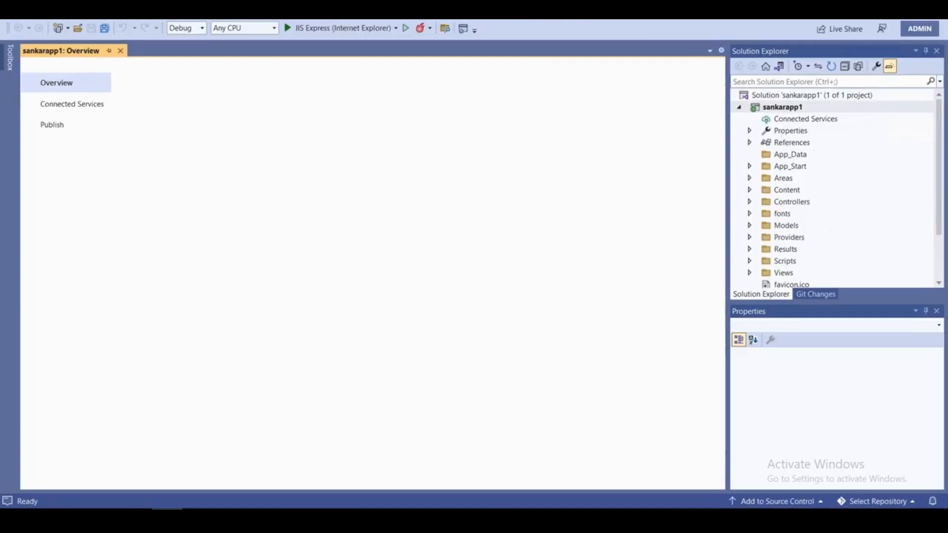
{"action": "scroll", "coordinate": [828, 228], "scroll_direction": "down", "scroll_amount": 2}
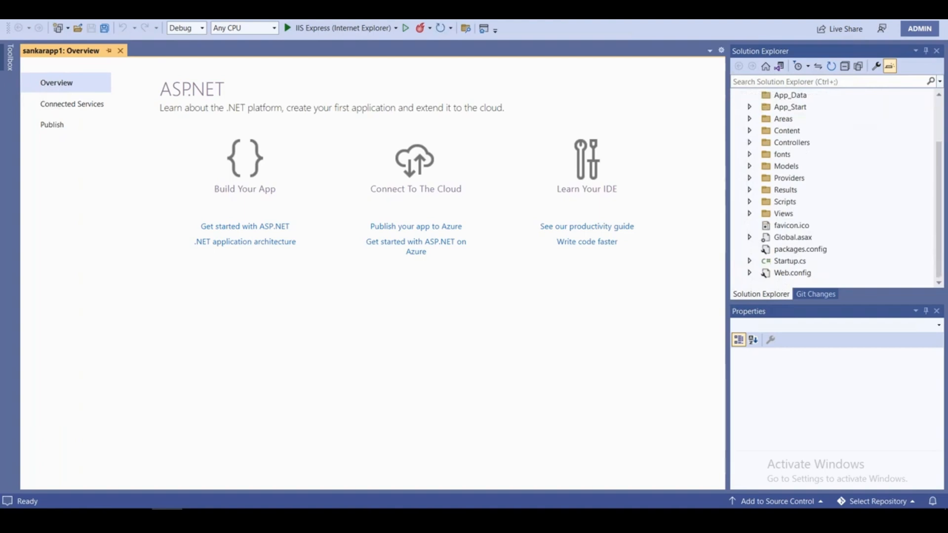
{"action": "scroll", "coordinate": [822, 232], "scroll_direction": "up", "scroll_amount": 2}
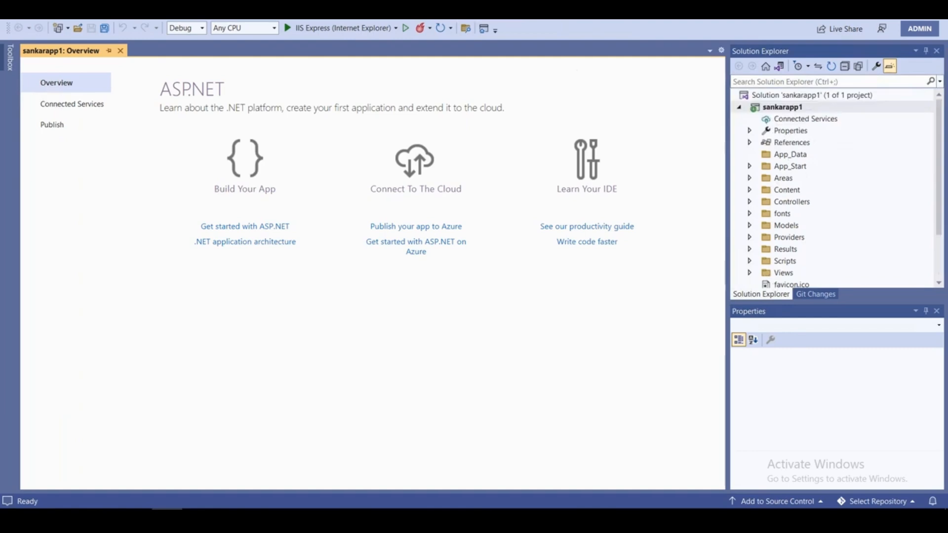
{"action": "left_click", "coordinate": [635, 20]}
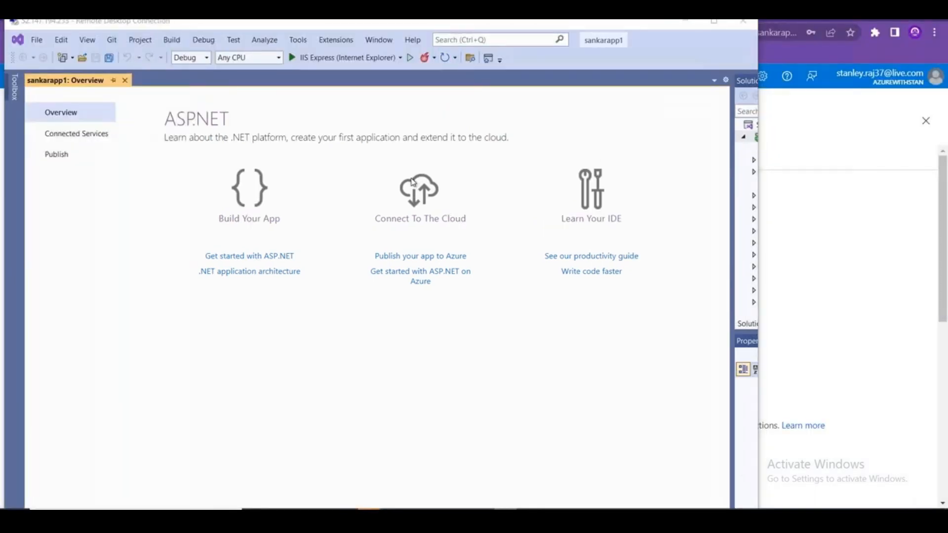
{"action": "key", "text": "alt+Tab"}
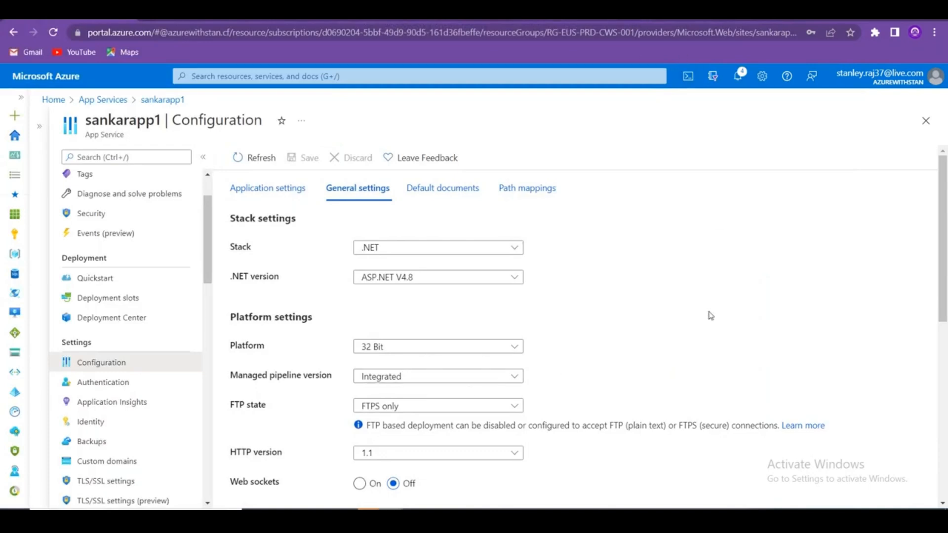
{"action": "key", "text": "alt+Tab"}
{"action": "key", "text": "alt+Tab"}
{"action": "key", "text": "alt+shift+Tab"}
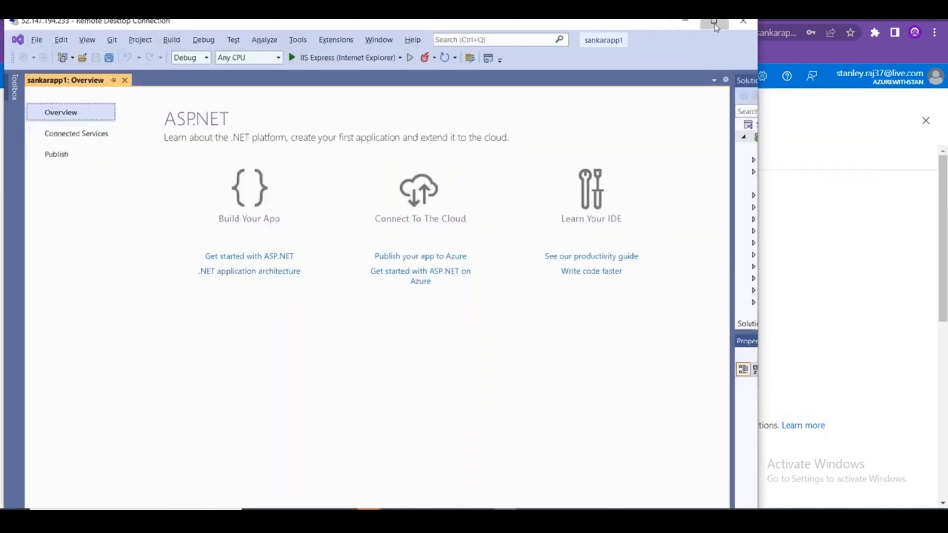
{"action": "left_click", "coordinate": [714, 24]}
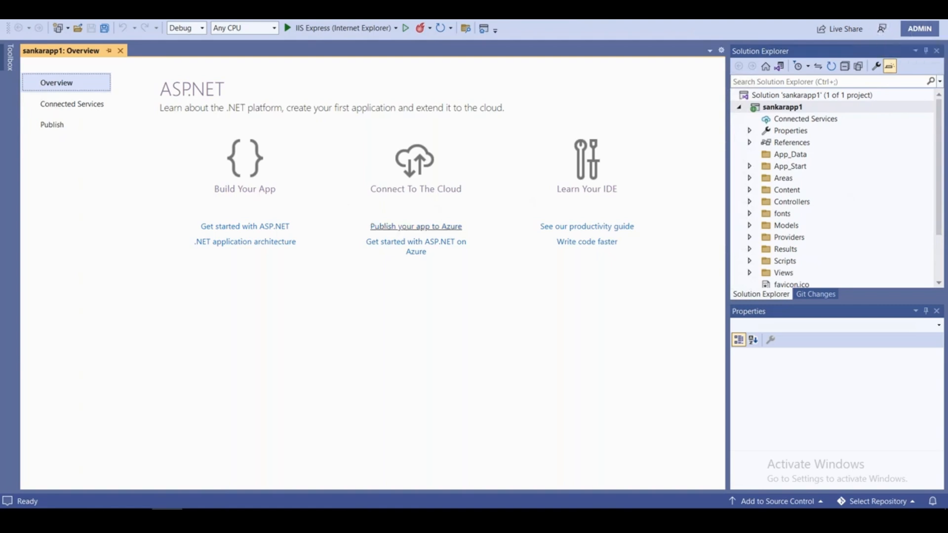
Open the 'Publish your app to Azure' guide in Chrome, then minimize the browser.
{"action": "left_click", "coordinate": [412, 228]}
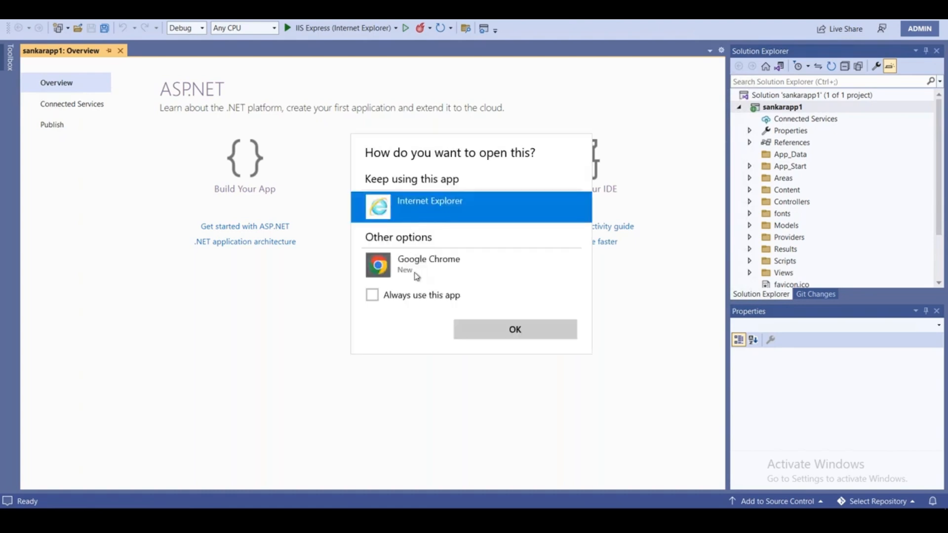
{"action": "left_click", "coordinate": [412, 271]}
{"action": "left_click", "coordinate": [496, 328]}
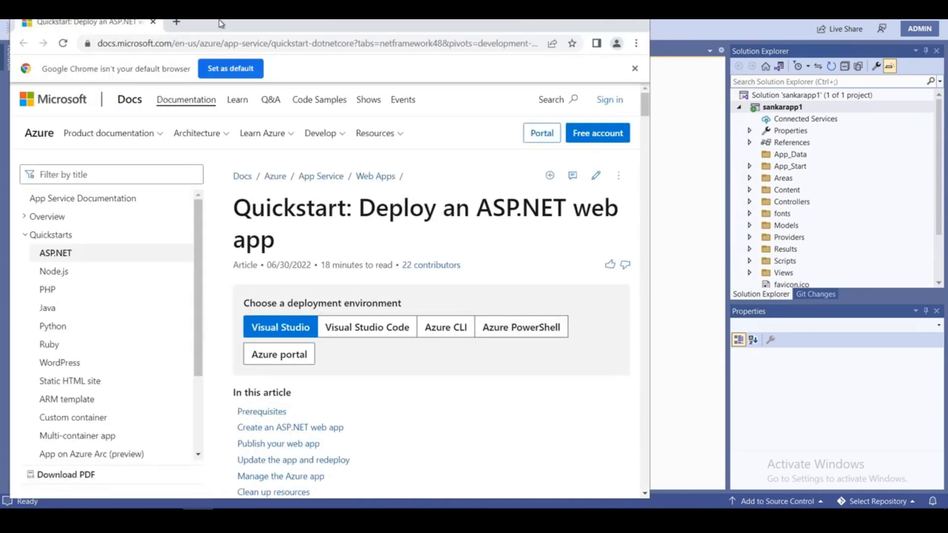
{"action": "left_click_drag", "start_coordinate": [217, 29], "coordinate": [219, 63]}
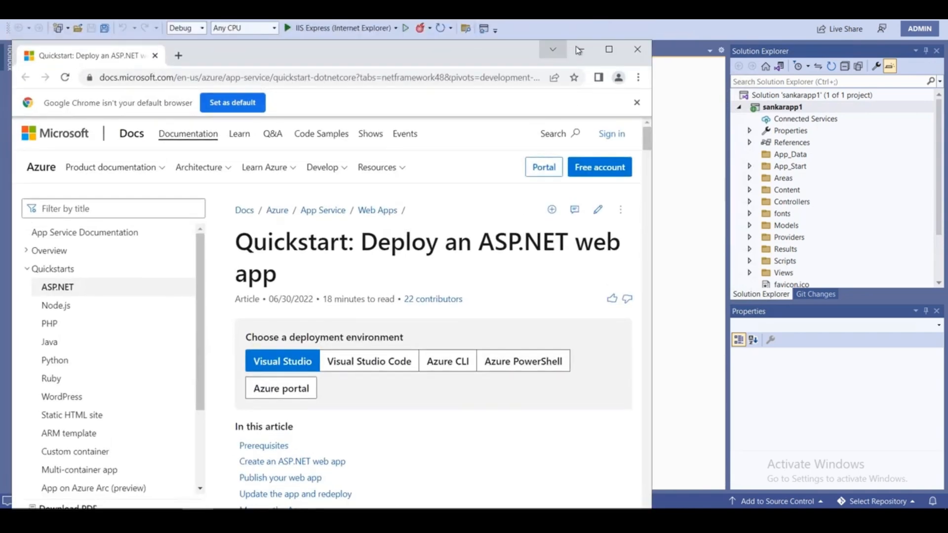
{"action": "left_click", "coordinate": [578, 50]}
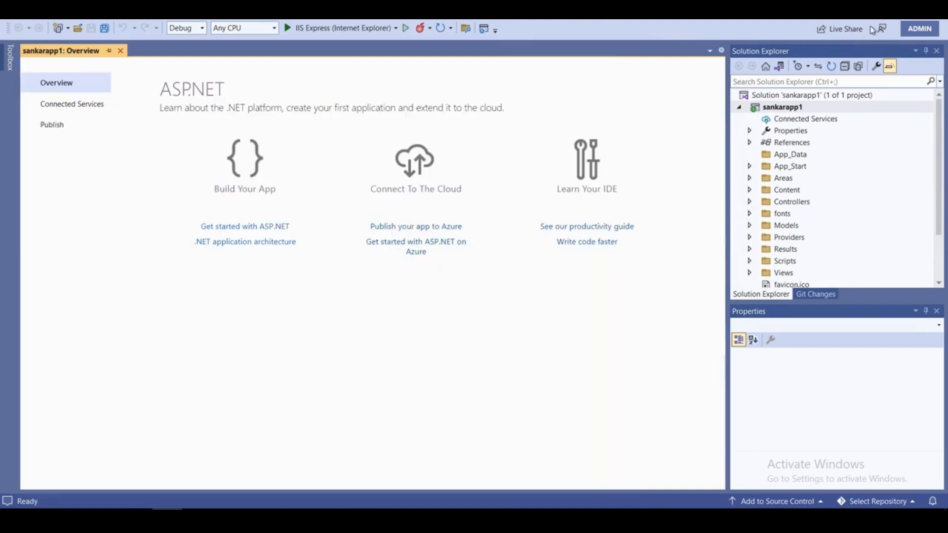
Check Visual Studio's version and signed-in account, then reopen the publish-to-Azure guide link.
{"action": "left_click", "coordinate": [917, 30]}
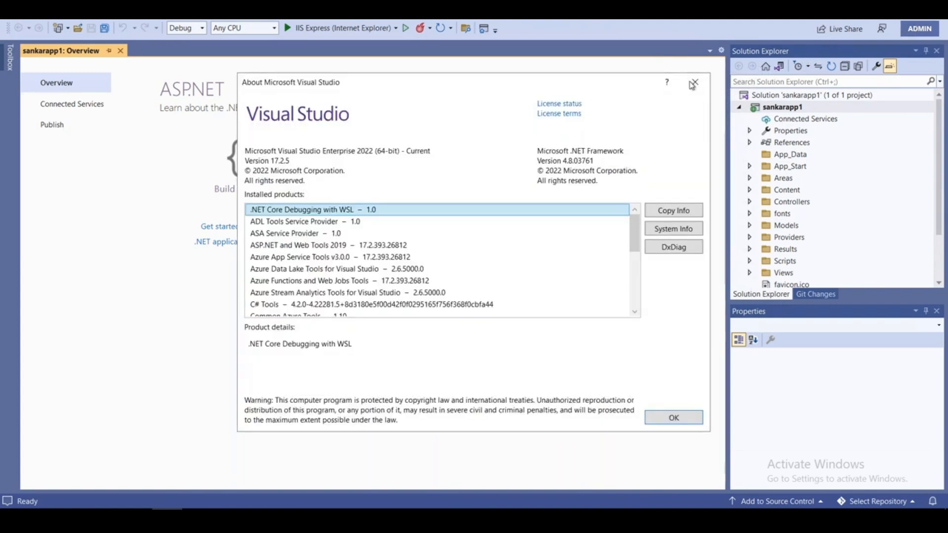
{"action": "key", "text": "Escape"}
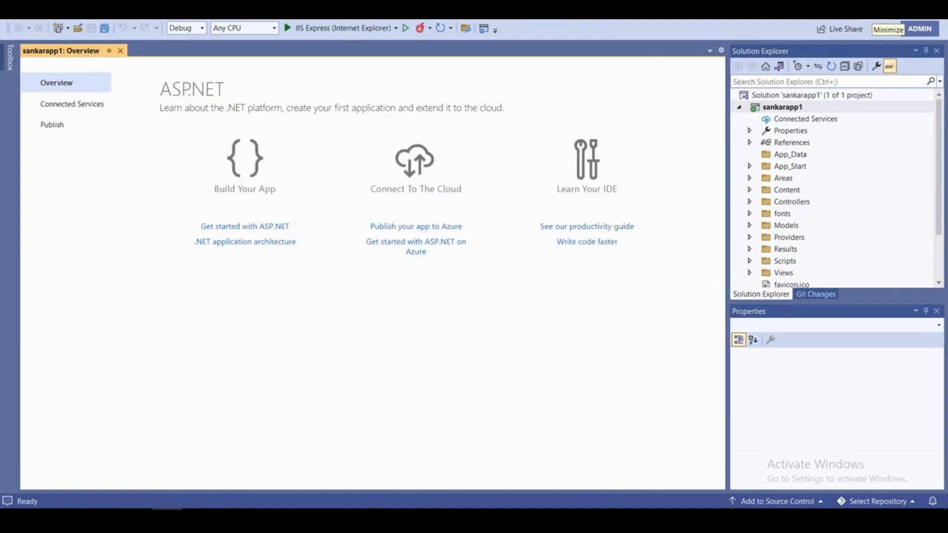
{"action": "left_click", "coordinate": [918, 28]}
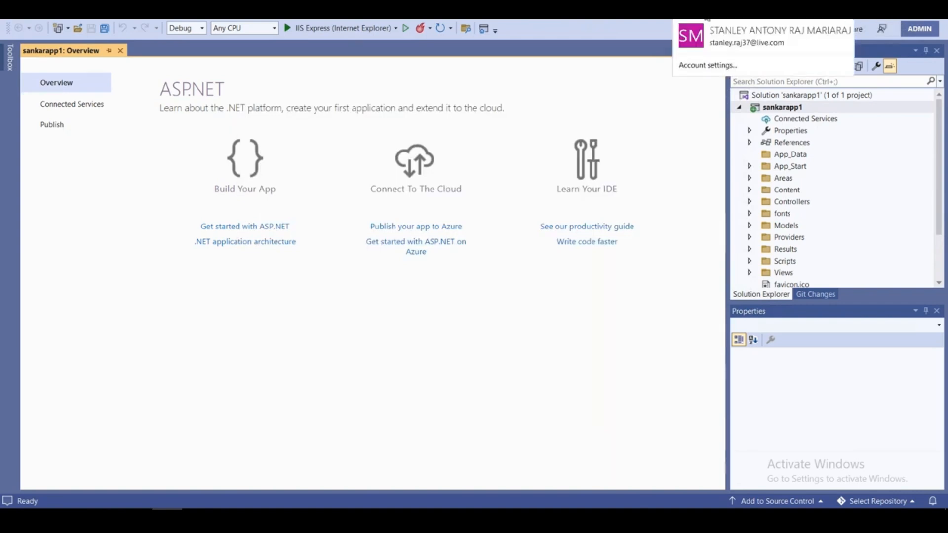
{"action": "left_click", "coordinate": [617, 106]}
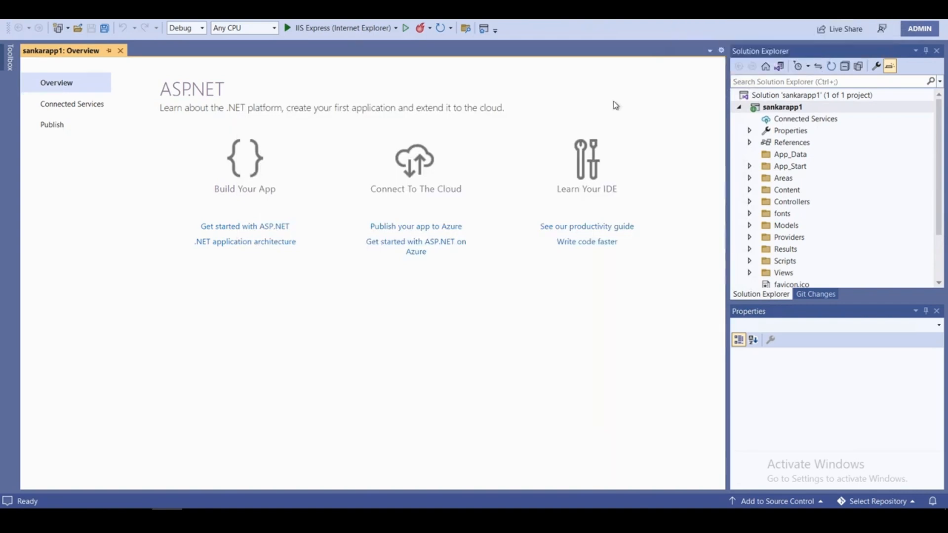
{"action": "left_click", "coordinate": [430, 228]}
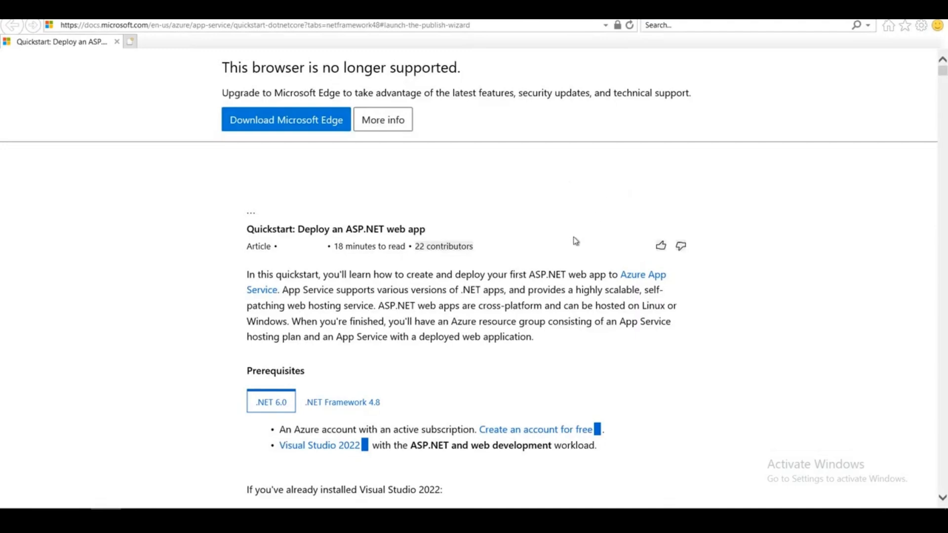
{"action": "scroll", "coordinate": [563, 252], "scroll_direction": "down", "scroll_amount": 3}
{"action": "scroll", "coordinate": [597, 250], "scroll_direction": "down", "scroll_amount": 3}
{"action": "scroll", "coordinate": [647, 237], "scroll_direction": "up", "scroll_amount": 6}
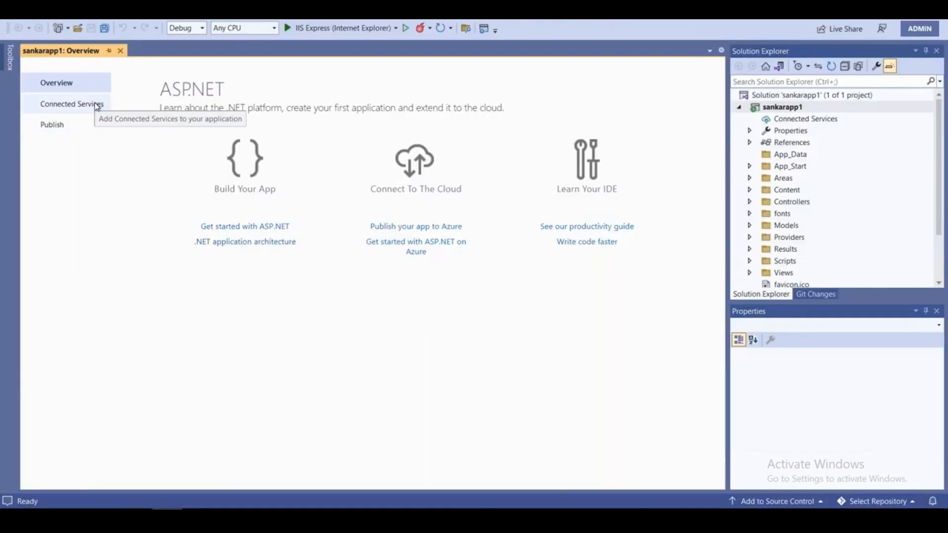
Begin a new publish profile from sankarapp1's Connected Services page.
{"action": "left_click", "coordinate": [96, 105]}
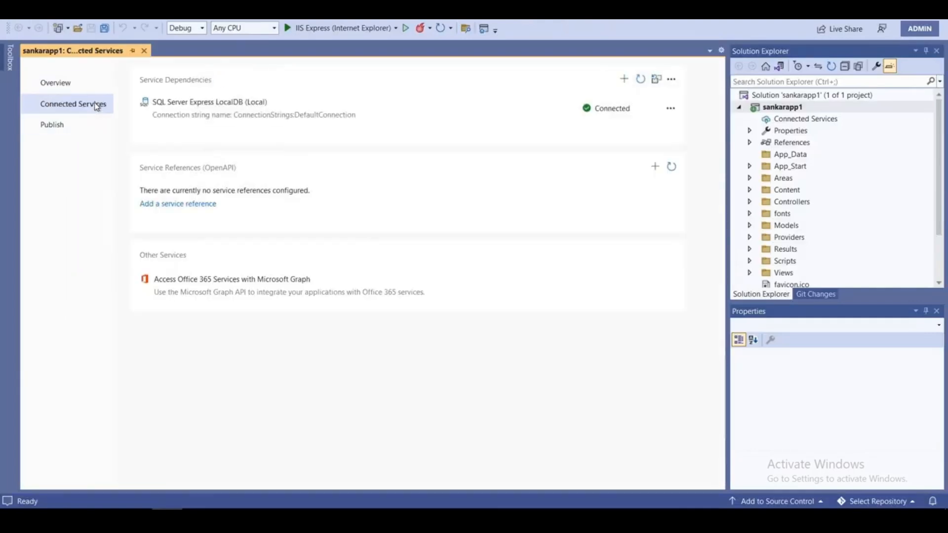
{"action": "left_click", "coordinate": [69, 125]}
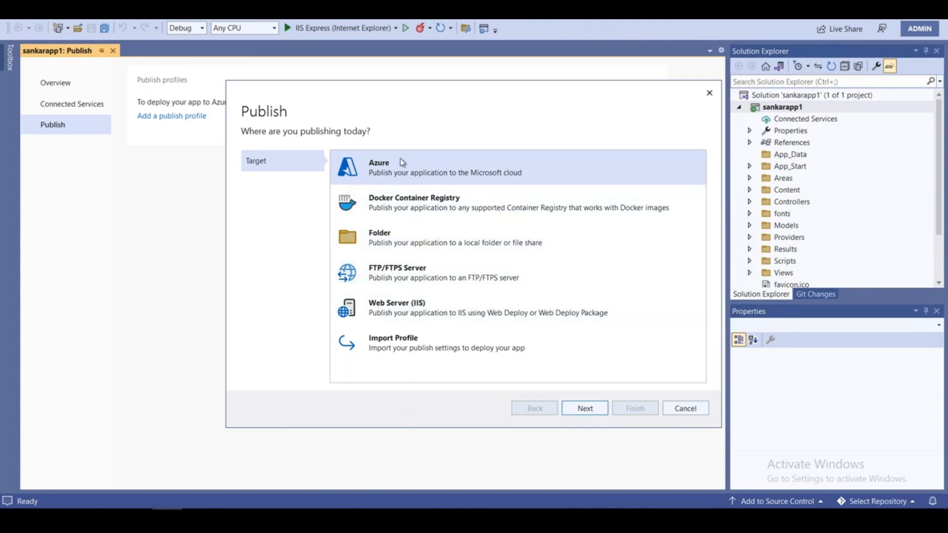
Choose Azure, then Azure App Service (Windows), as the publish target.
{"action": "left_click", "coordinate": [577, 411]}
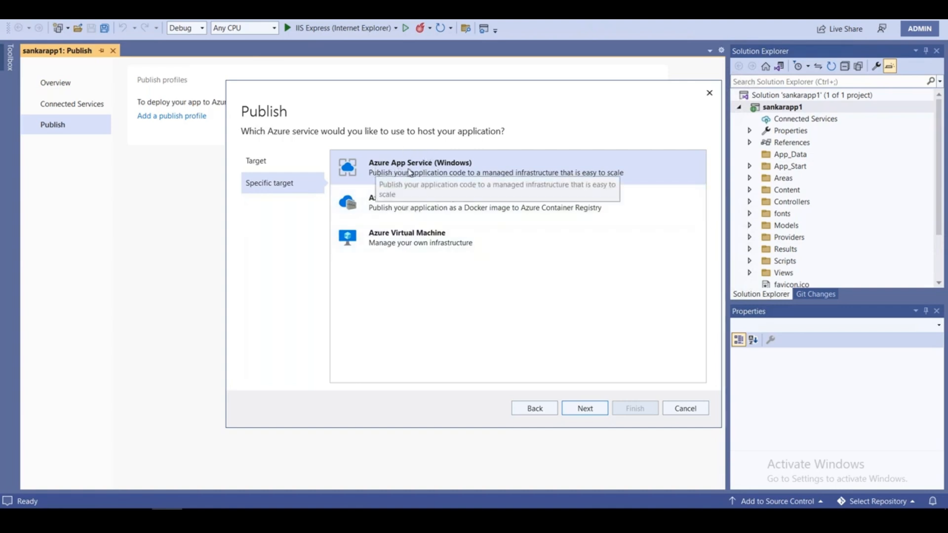
{"action": "left_click", "coordinate": [594, 410]}
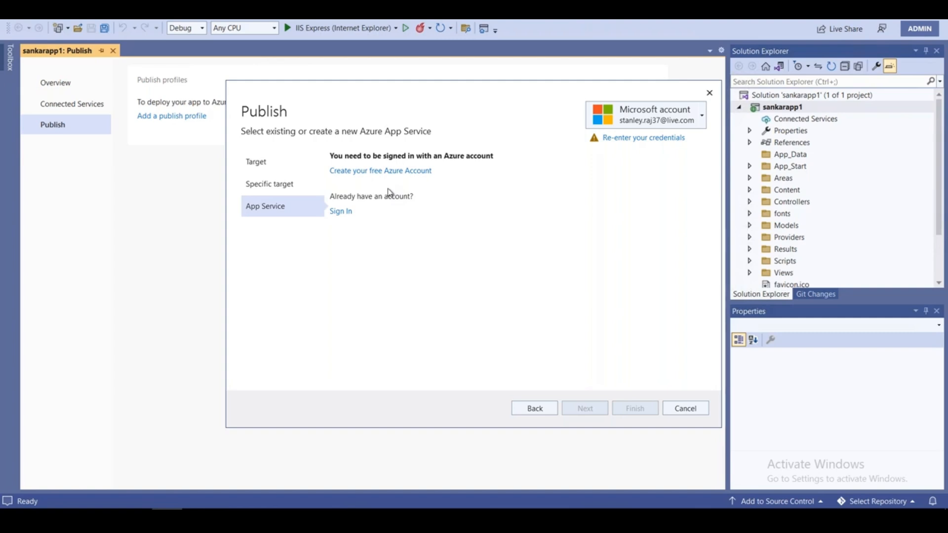
Sign in to Azure again, re-entering credentials and approving the phone notification.
{"action": "left_click", "coordinate": [340, 211]}
{"action": "left_click", "coordinate": [631, 139]}
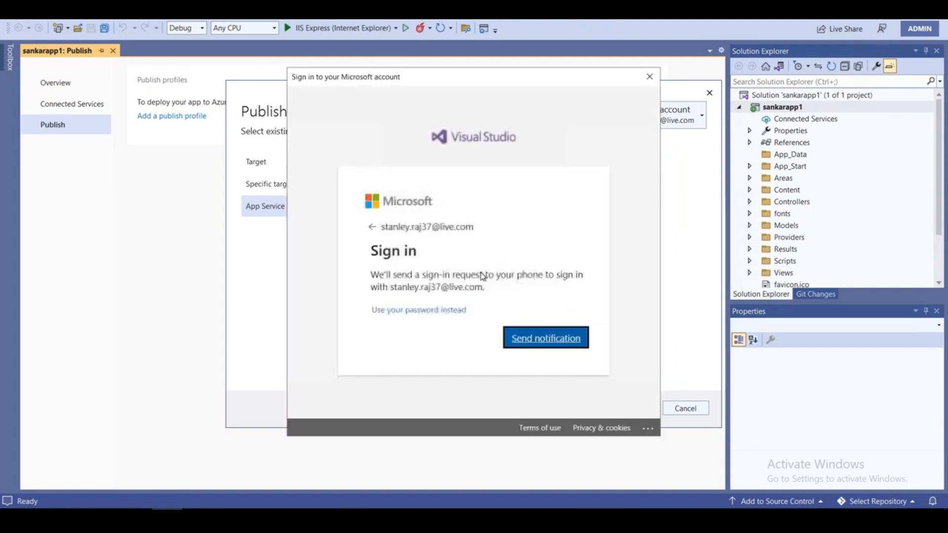
{"action": "left_click", "coordinate": [525, 339]}
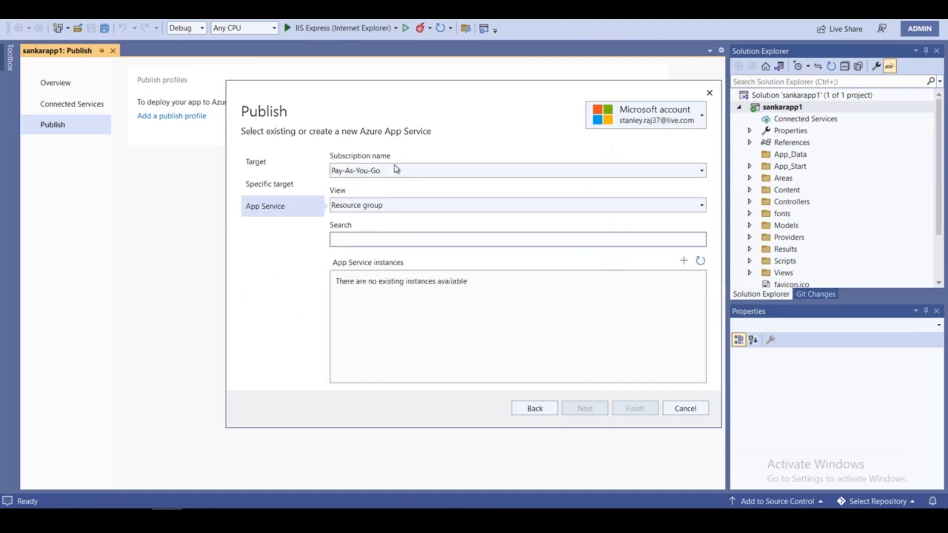
Switch to the Visual Studio Enterprise Subscription with app services grouped by resource group.
{"action": "left_click", "coordinate": [424, 174]}
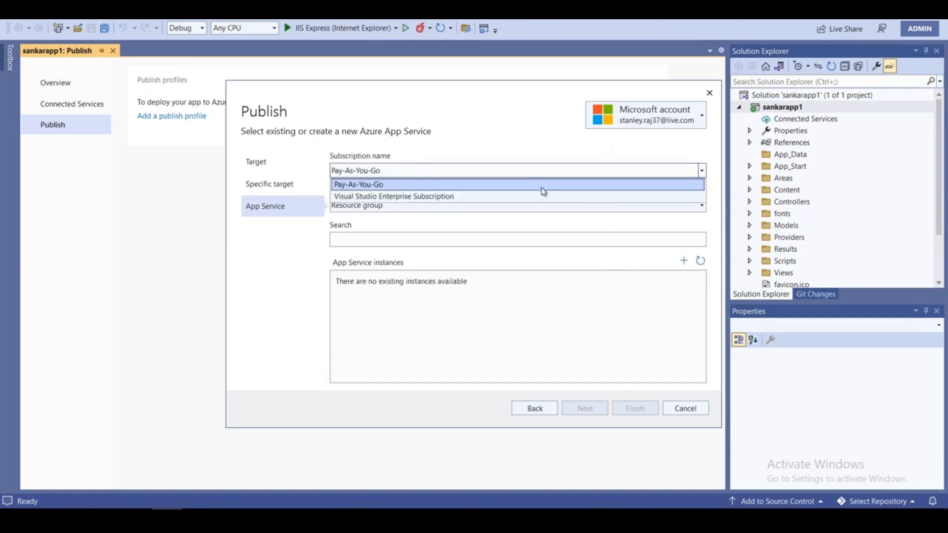
{"action": "left_click", "coordinate": [473, 197]}
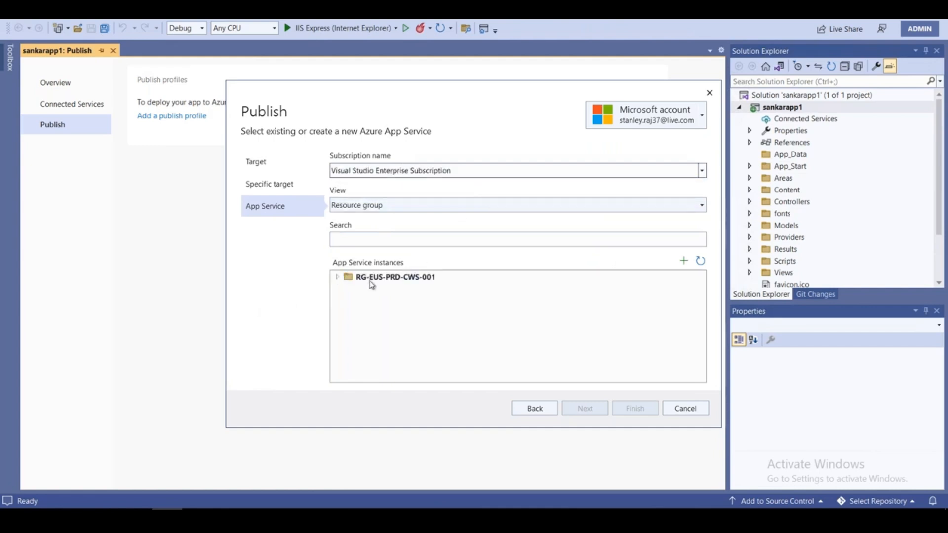
{"action": "left_click", "coordinate": [390, 206]}
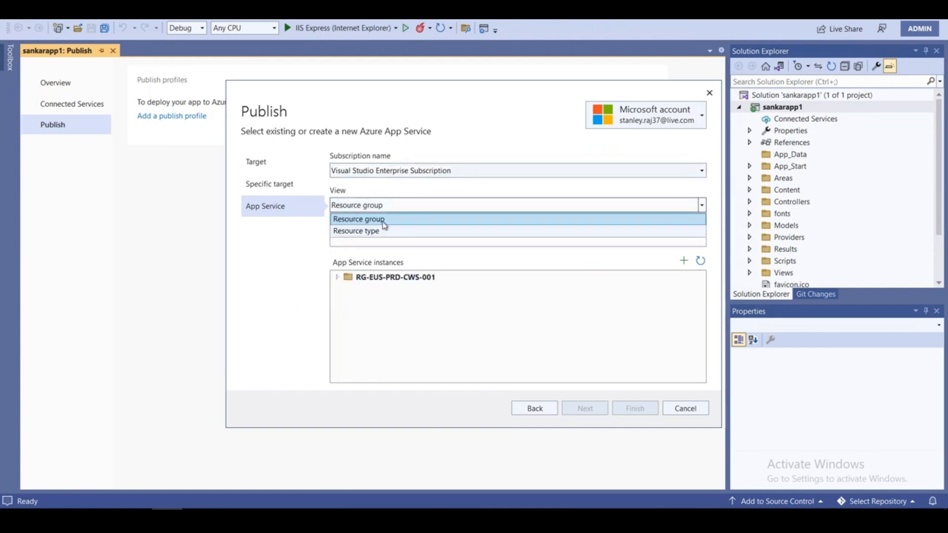
{"action": "left_click", "coordinate": [383, 221]}
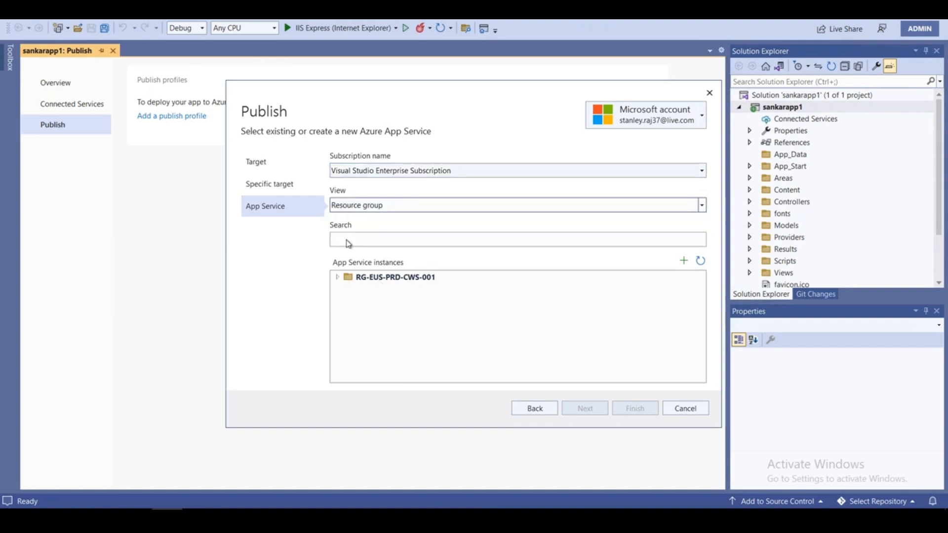
Select the sankarappdev slot under RG-EUS-PRD-CWS-001 > sankarapp1 and finish the profile.
{"action": "left_click", "coordinate": [336, 277]}
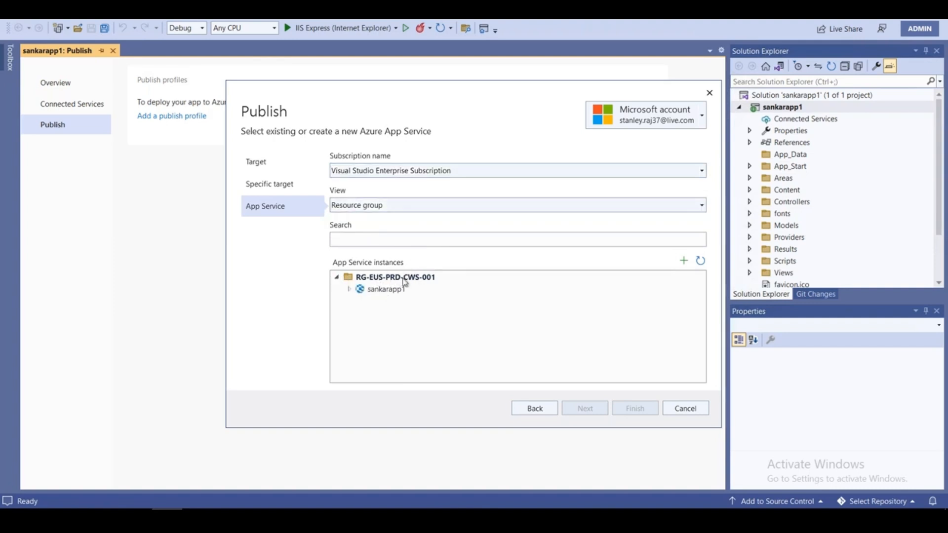
{"action": "double_click", "coordinate": [362, 290]}
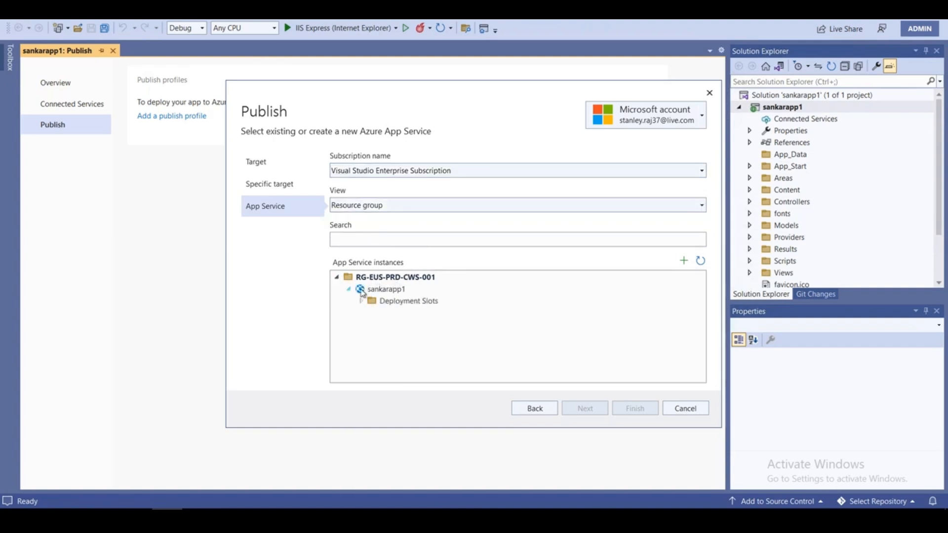
{"action": "left_click", "coordinate": [361, 301]}
{"action": "left_click", "coordinate": [427, 313]}
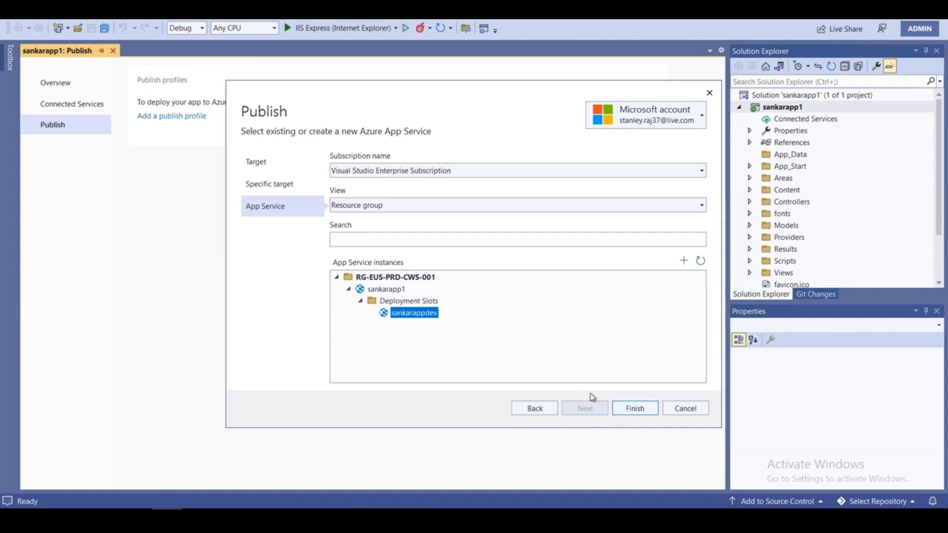
{"action": "left_click", "coordinate": [639, 408]}
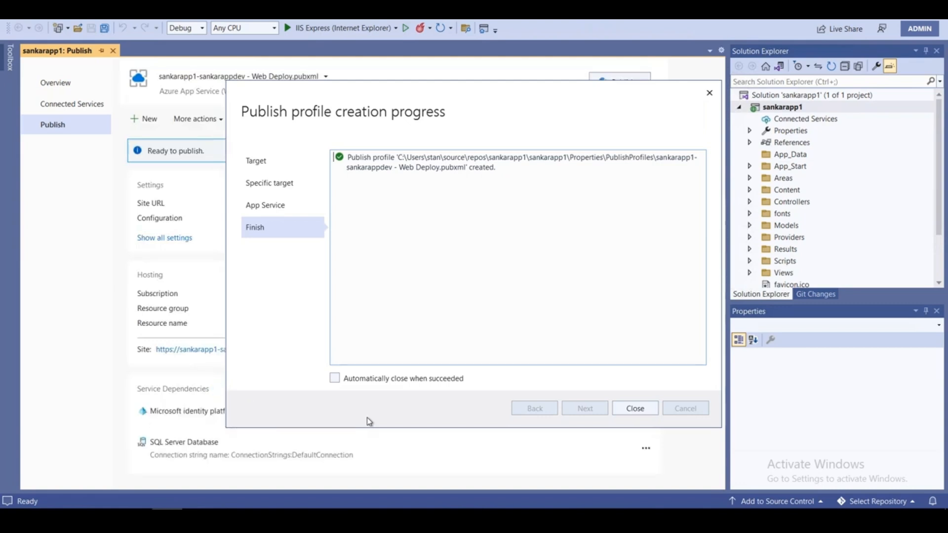
Close the progress window, publish to sankarappdev, and follow the Build output to completion.
{"action": "left_click", "coordinate": [631, 408]}
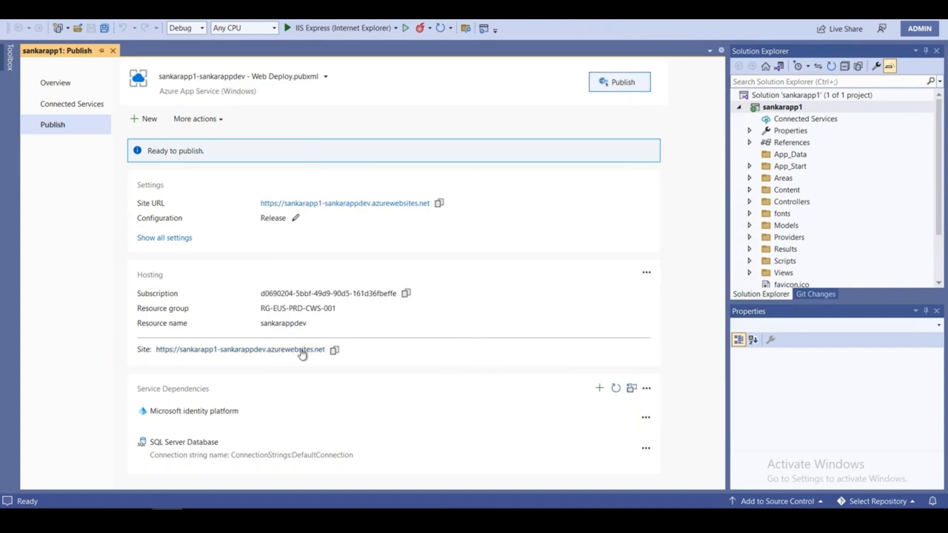
{"action": "left_click", "coordinate": [623, 87]}
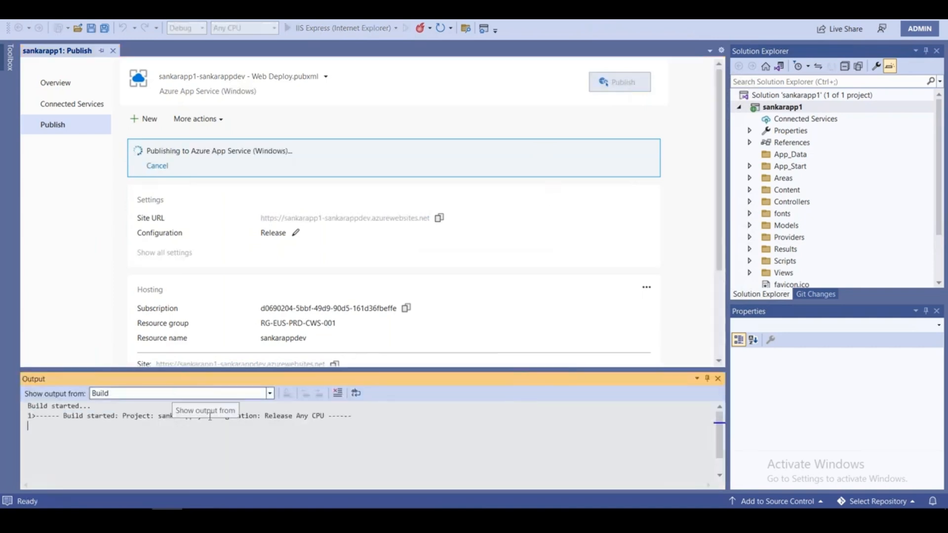
{"action": "left_click", "coordinate": [270, 395]}
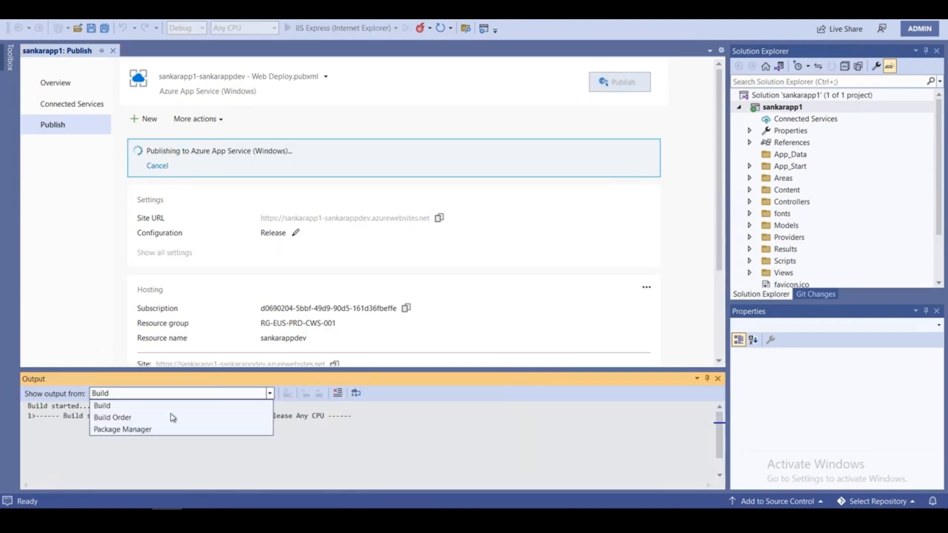
{"action": "left_click", "coordinate": [528, 393]}
{"action": "scroll", "coordinate": [339, 433], "scroll_direction": "down", "scroll_amount": 1}
{"action": "scroll", "coordinate": [338, 433], "scroll_direction": "down", "scroll_amount": 2}
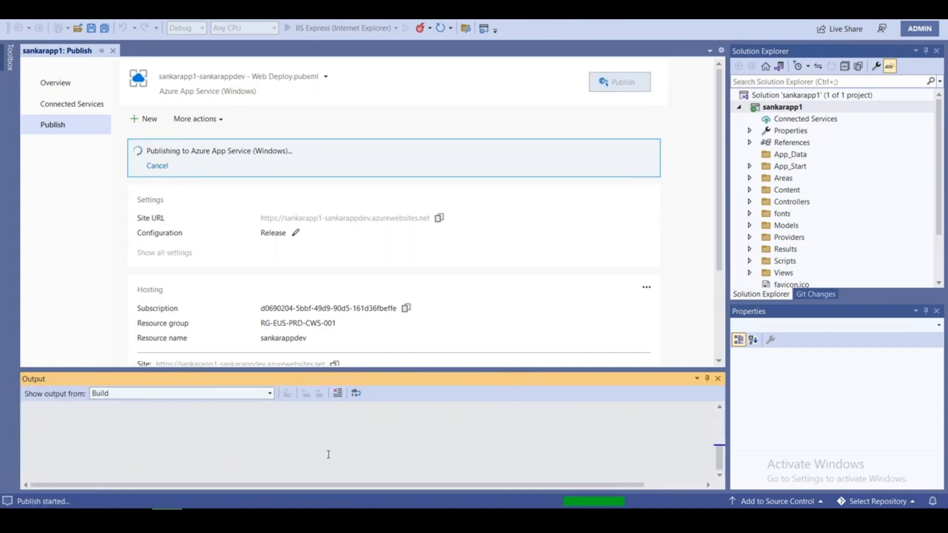
{"action": "scroll", "coordinate": [328, 453], "scroll_direction": "up", "scroll_amount": 4}
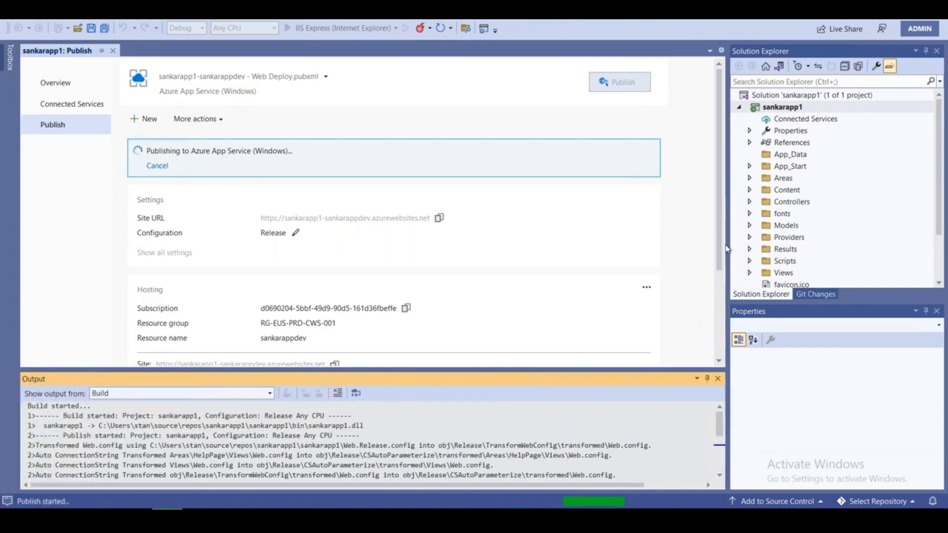
{"action": "scroll", "coordinate": [263, 237], "scroll_direction": "down", "scroll_amount": 4}
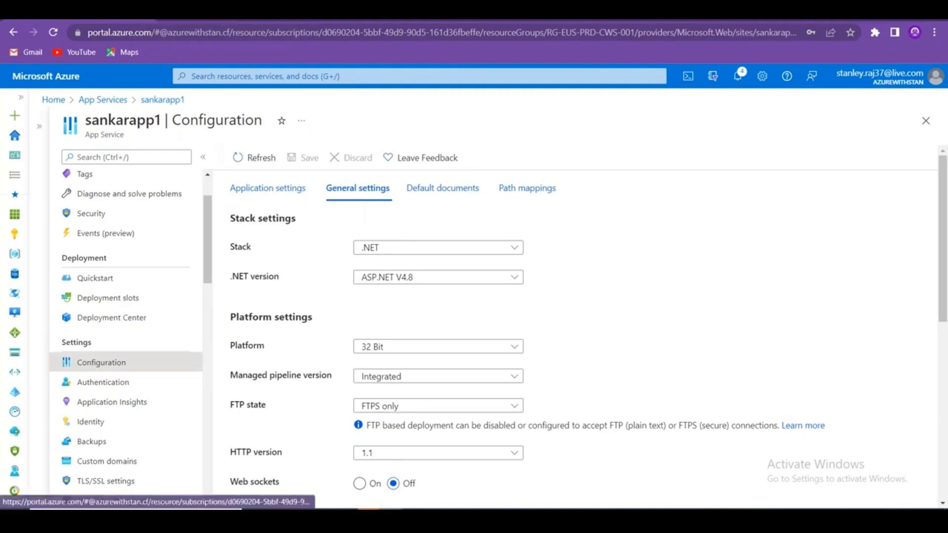
Open App Service Editor (Preview) from sankarapp1's Development Tools menu.
{"action": "scroll", "coordinate": [164, 363], "scroll_direction": "down", "scroll_amount": 7}
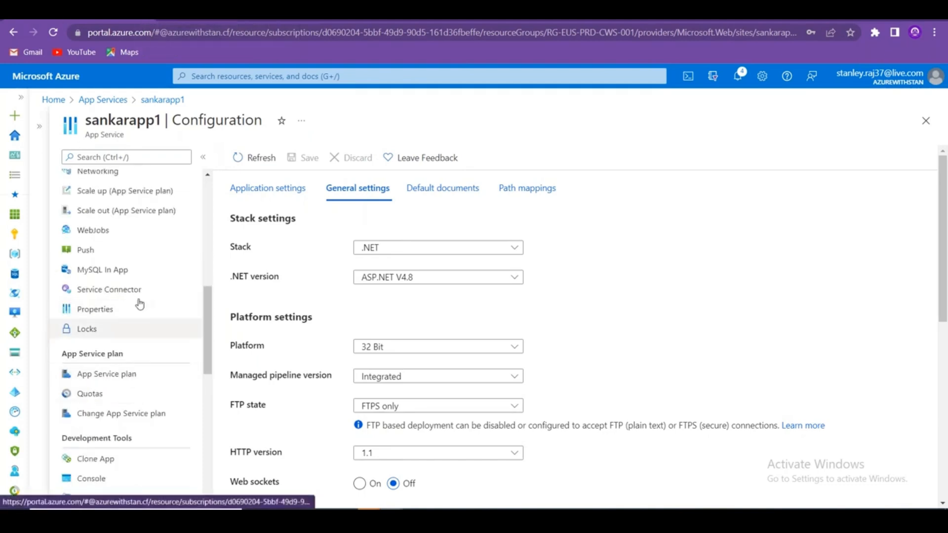
{"action": "scroll", "coordinate": [157, 330], "scroll_direction": "up", "scroll_amount": 10}
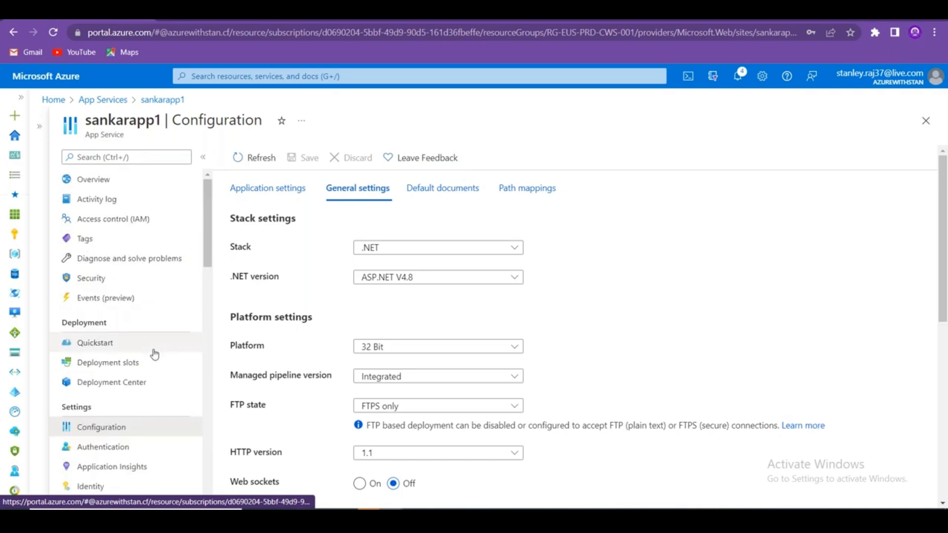
{"action": "scroll", "coordinate": [154, 354], "scroll_direction": "down", "scroll_amount": 12}
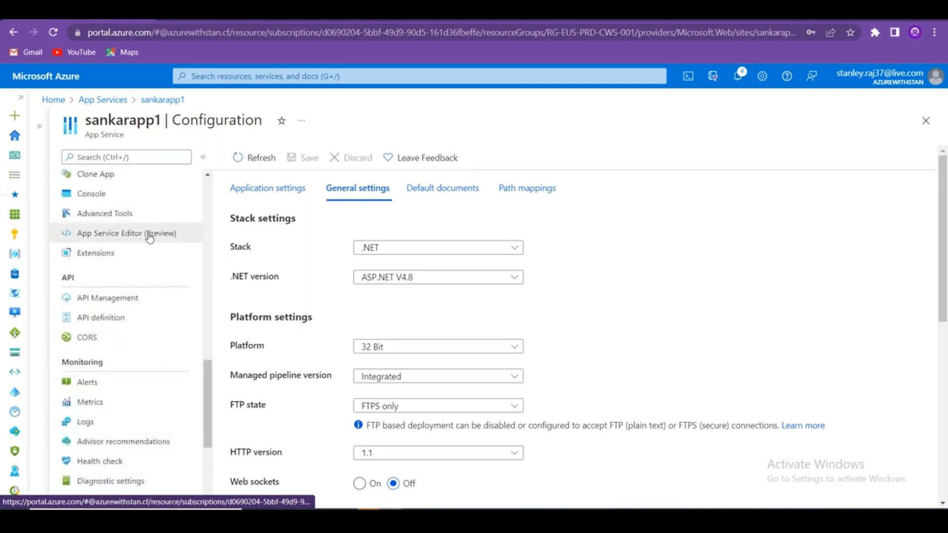
{"action": "left_click", "coordinate": [149, 236]}
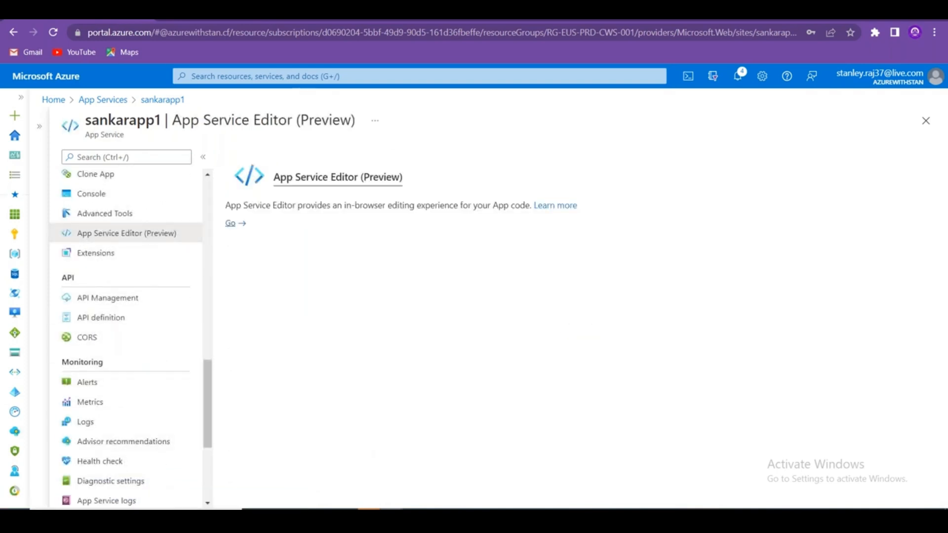
Launch App Service Editor, read the continuous deployment warning, then return to the portal.
{"action": "left_click", "coordinate": [231, 223]}
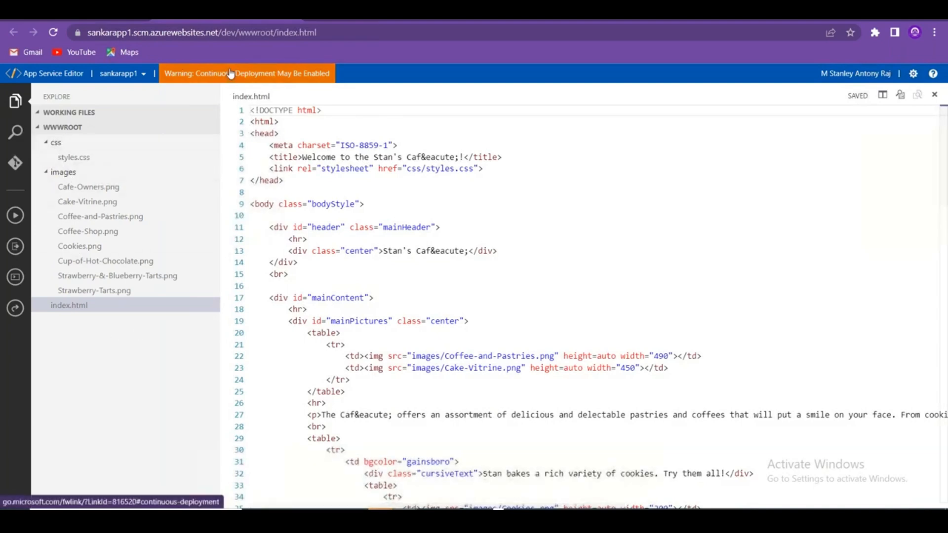
{"action": "left_click", "coordinate": [247, 73]}
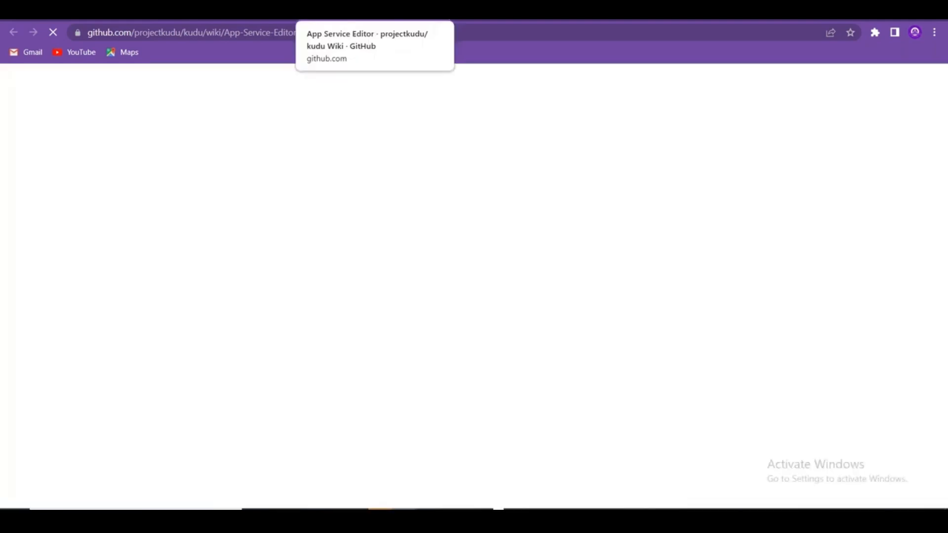
{"action": "left_click", "coordinate": [441, 11]}
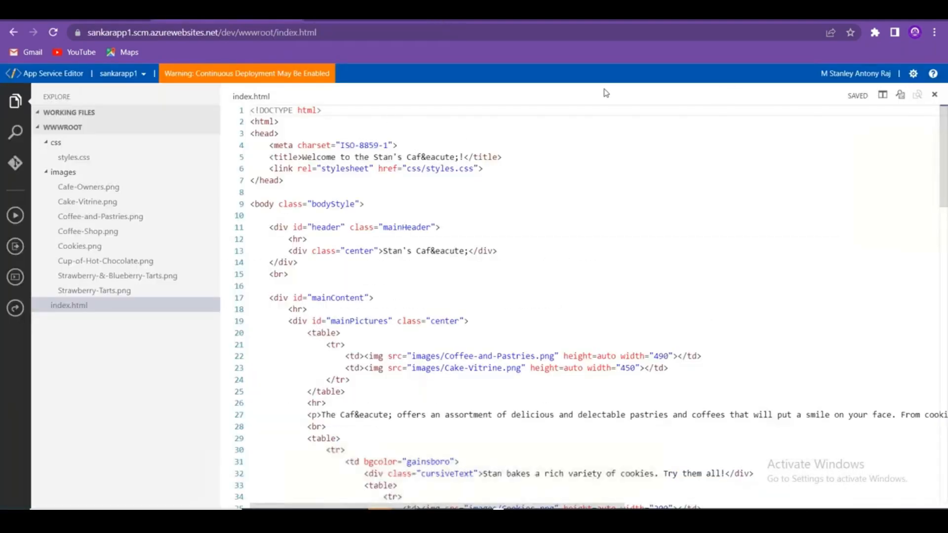
{"action": "left_click", "coordinate": [119, 10]}
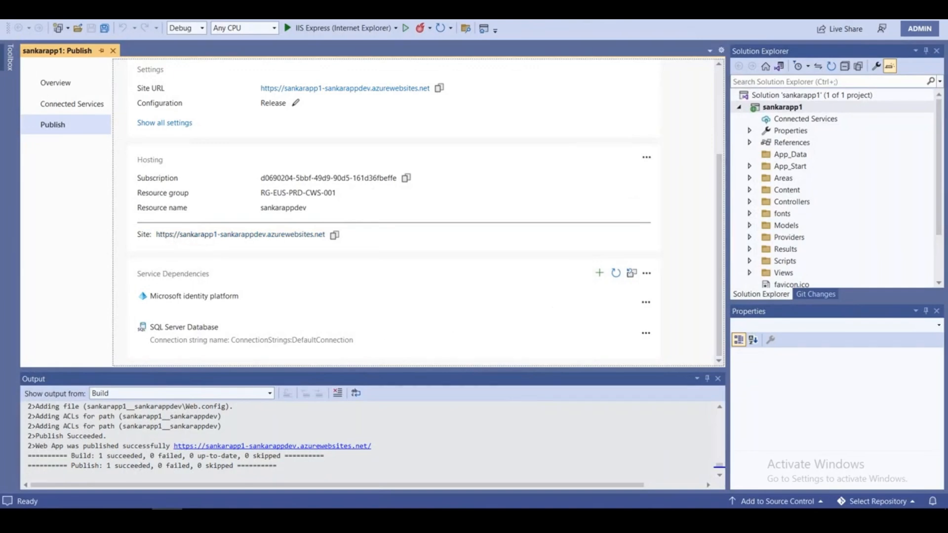
Confirm 'Publish: 1 succeeded' and load the copied sankarapp1-sankarappdev.azurewebsites.net URL in a new tab.
{"action": "left_click_drag", "start_coordinate": [103, 465], "coordinate": [150, 466]}
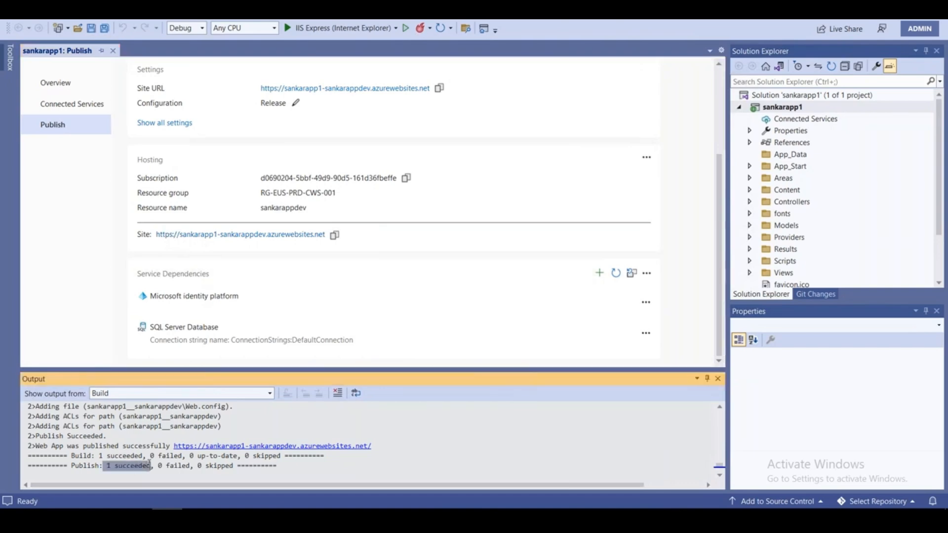
{"action": "left_click", "coordinate": [334, 235]}
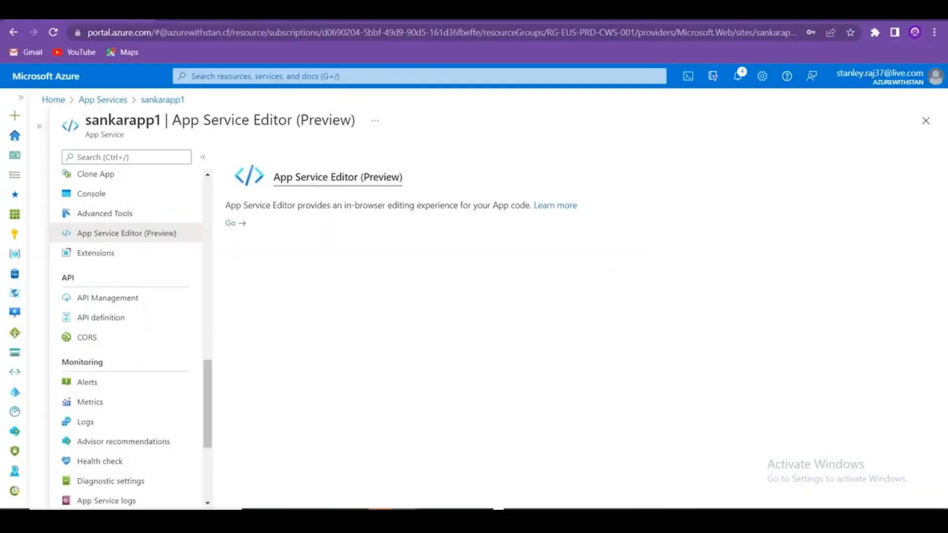
{"action": "key", "text": "ctrl+t"}
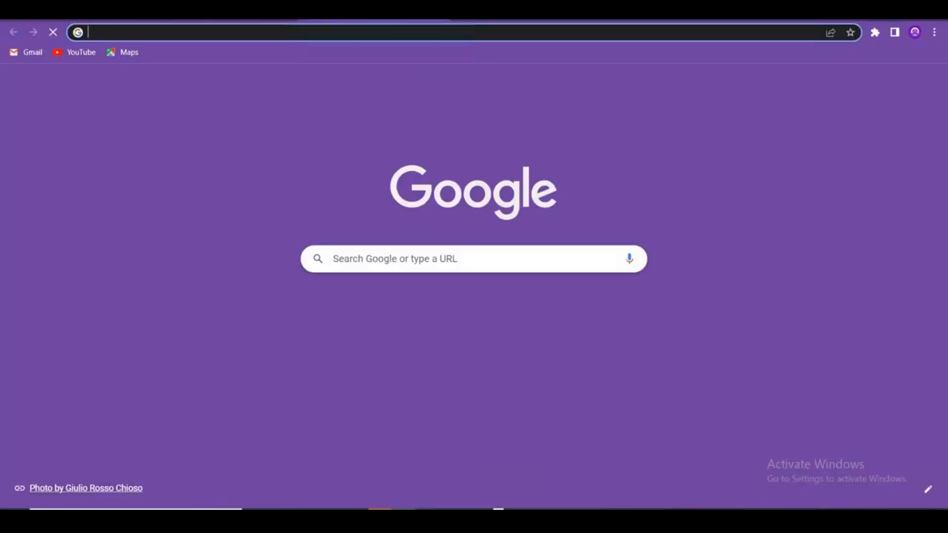
{"action": "key", "text": "ctrl+v"}
{"action": "key", "text": "Return"}
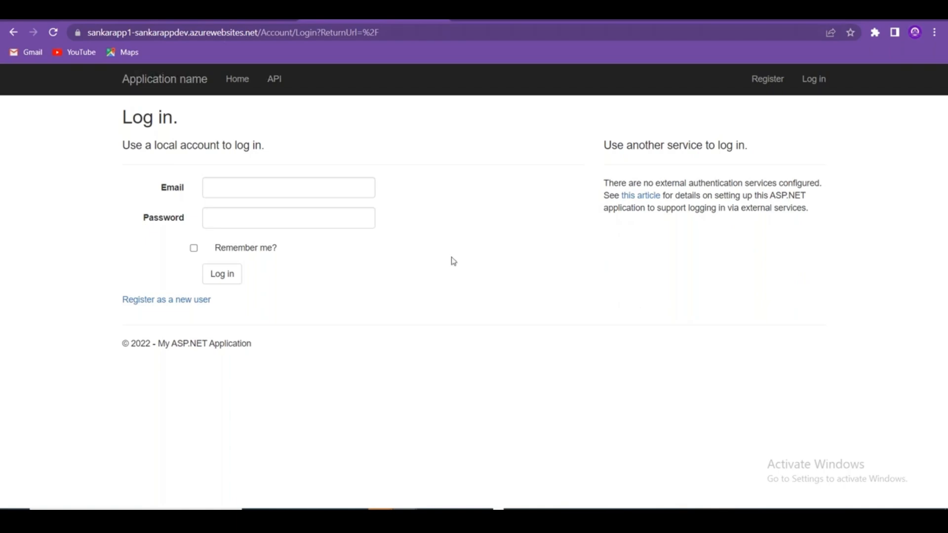
{"action": "key", "text": "alt+Tab"}
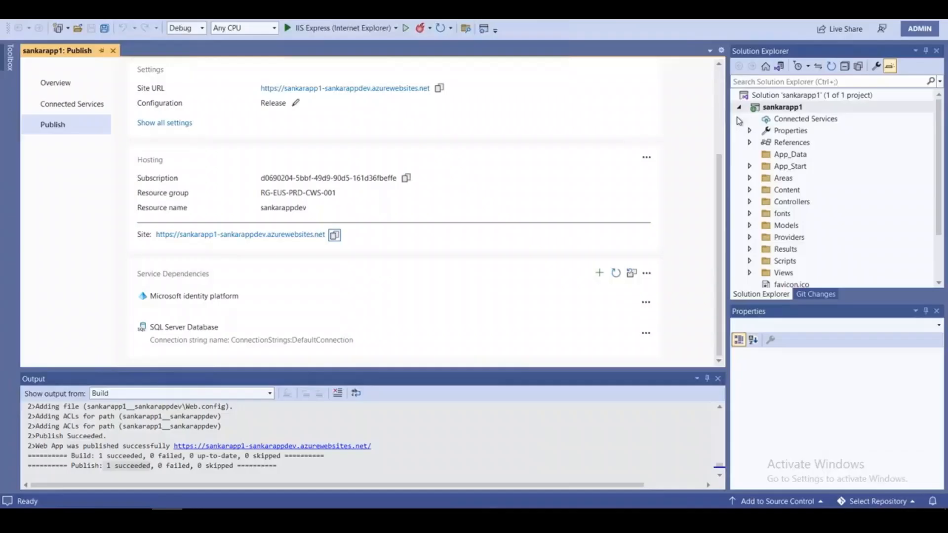
{"action": "key", "text": "alt+Tab"}
Open Views > Account > Login.cshtml and place the window beside the login page.
{"action": "left_click", "coordinate": [945, 228]}
{"action": "scroll", "coordinate": [933, 227], "scroll_direction": "down", "scroll_amount": 2}
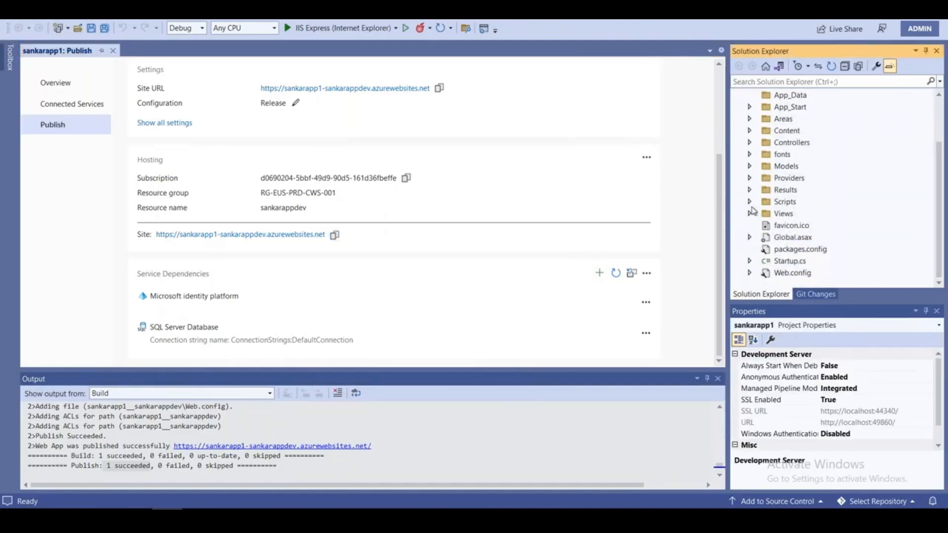
{"action": "left_click", "coordinate": [749, 213]}
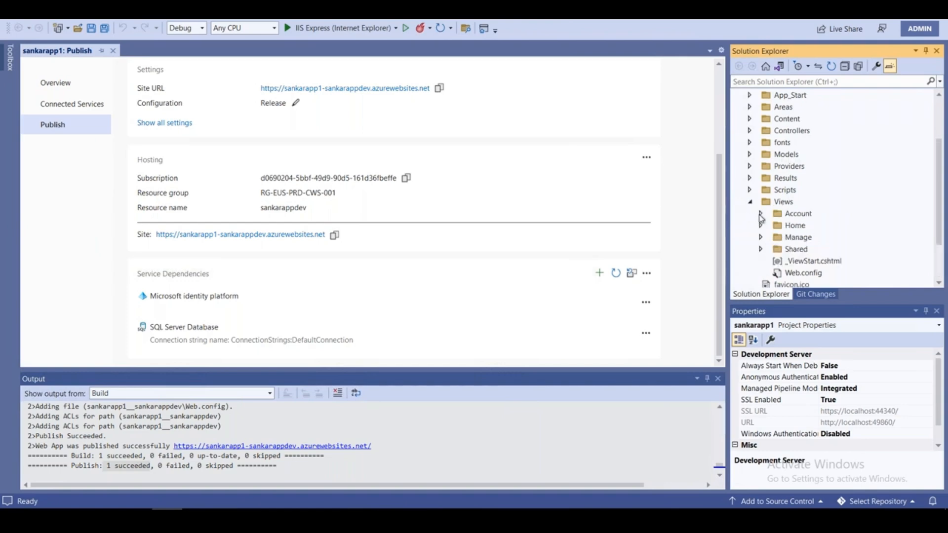
{"action": "left_click", "coordinate": [761, 215]}
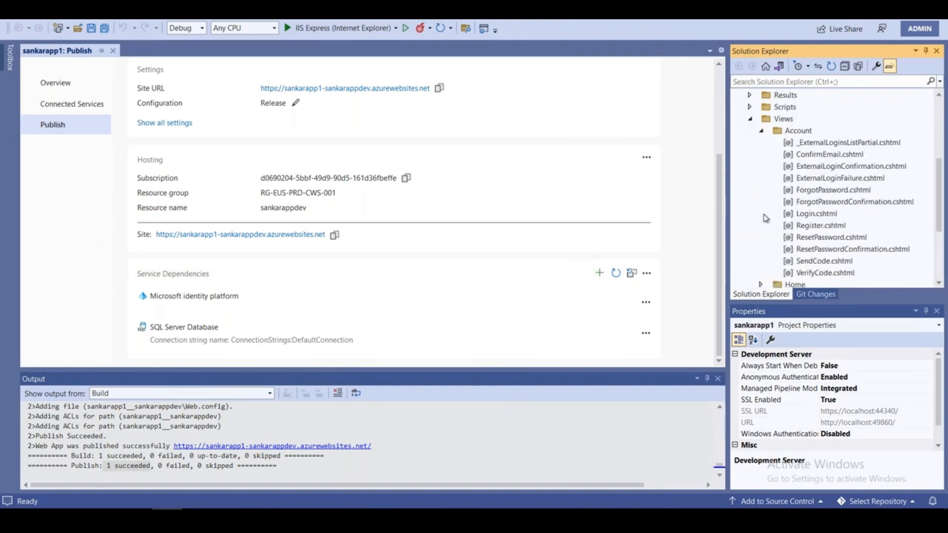
{"action": "left_click", "coordinate": [815, 217]}
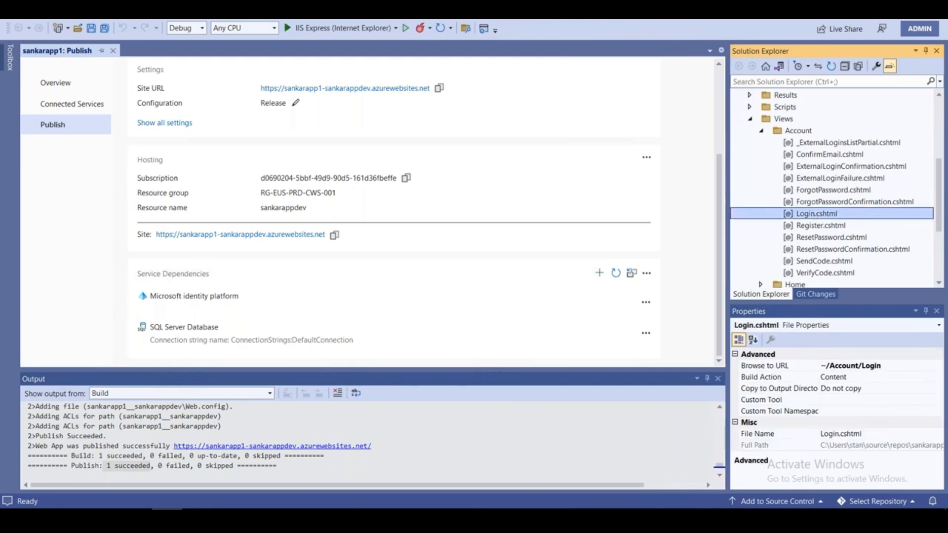
{"action": "double_click", "coordinate": [816, 213]}
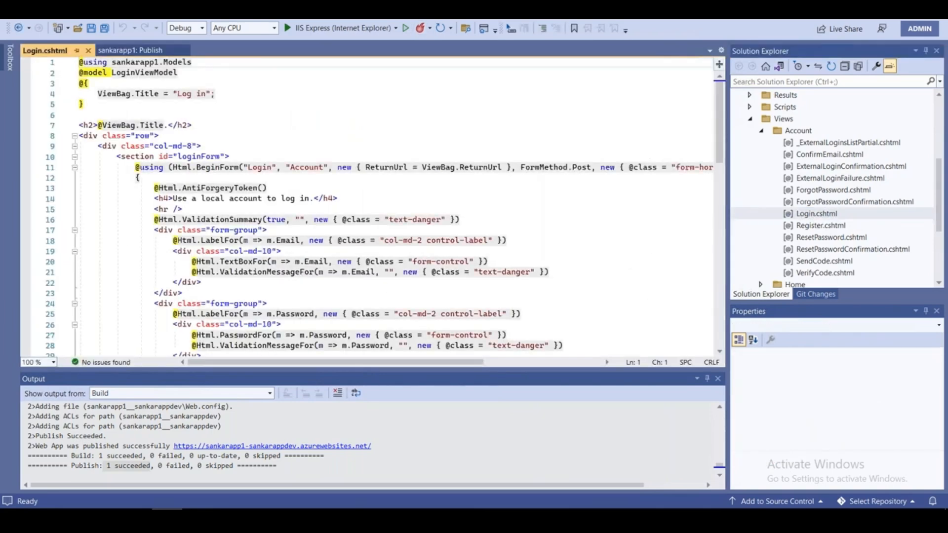
{"action": "left_click", "coordinate": [600, 6]}
{"action": "left_click_drag", "start_coordinate": [395, 2], "coordinate": [588, 34]}
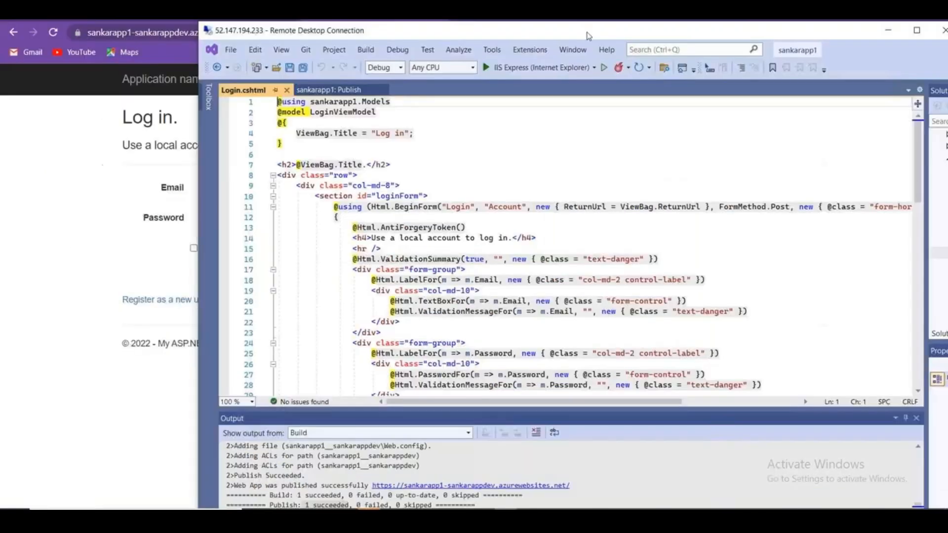
{"action": "mouse_move", "coordinate": [505, 34]}
{"action": "left_mouse_down"}
{"action": "mouse_move", "coordinate": [610, 26]}
{"action": "mouse_move", "coordinate": [584, 25]}
{"action": "left_mouse_up"}
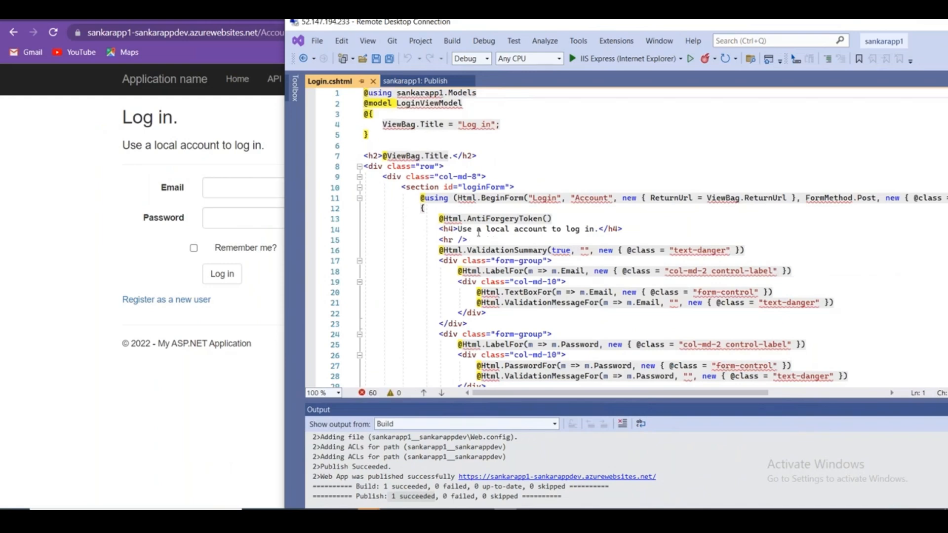
Replace the 'Use a local account to log in' heading with the new welcome text ending 'Login with your ID'.
{"action": "left_click_drag", "start_coordinate": [458, 228], "coordinate": [595, 229]}
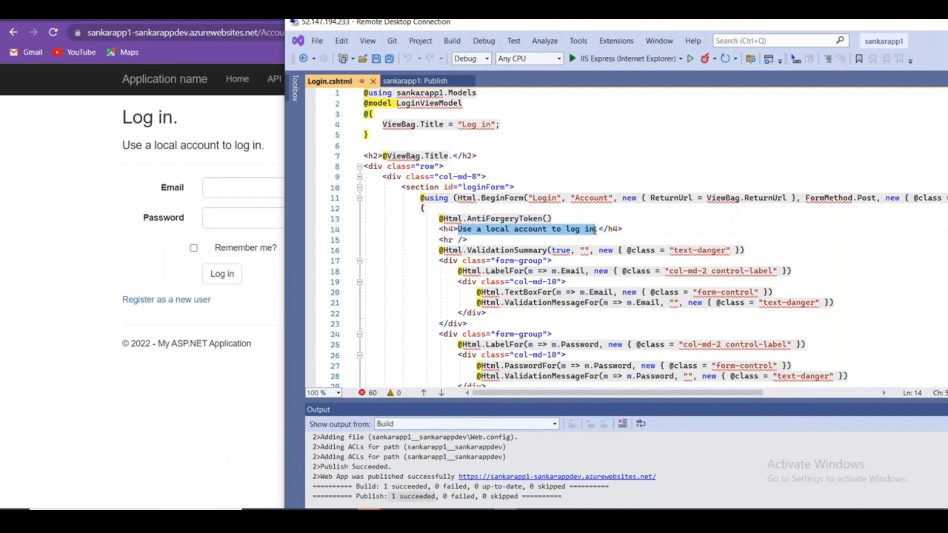
{"action": "type", "text": "Welcome to"}
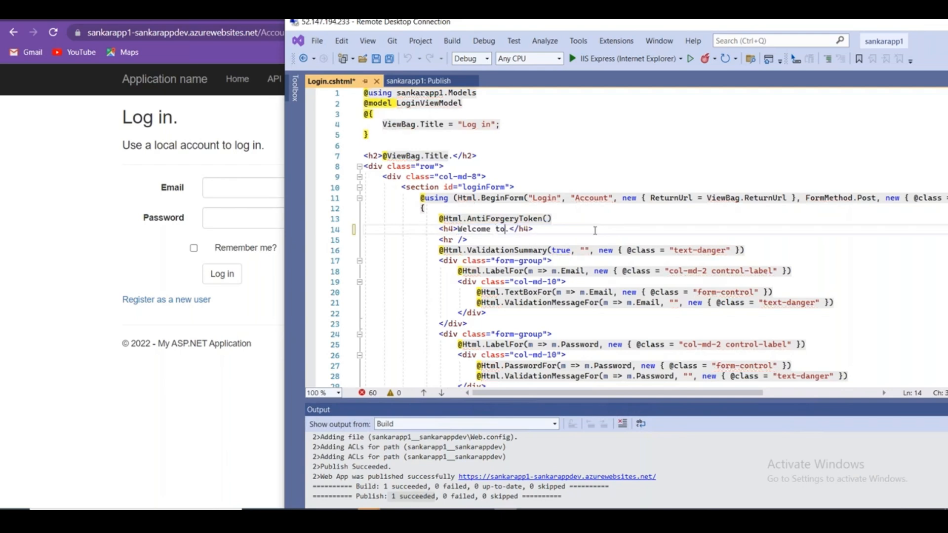
{"action": "key", "text": "BackSpace"}
{"action": "key", "text": "BackSpace"}
{"action": "key", "text": "BackSpace"}
{"action": "key", "text": "BackSpace"}
{"action": "key", "text": "BackSpace"}
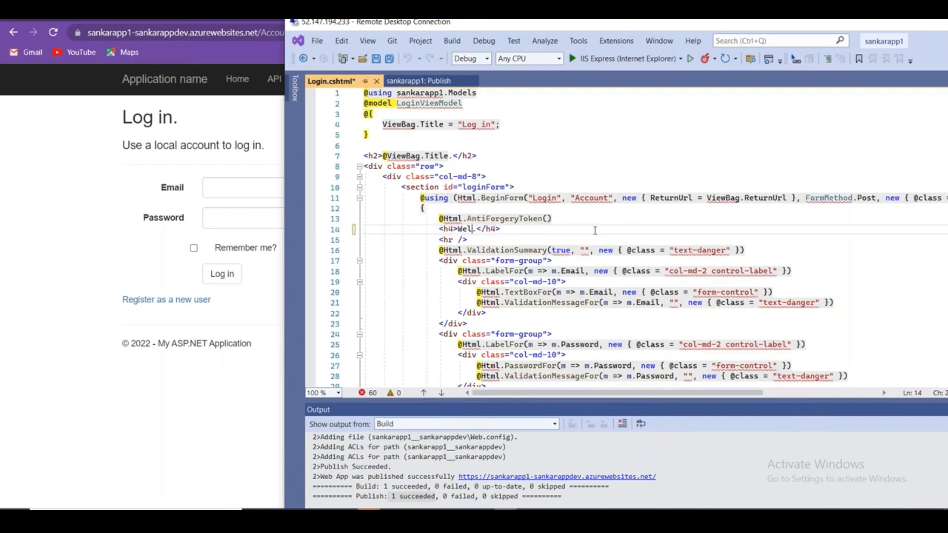
{"action": "type", "text": "come to Azure wi"}
{"action": "type", "text": "th Stan - Log"}
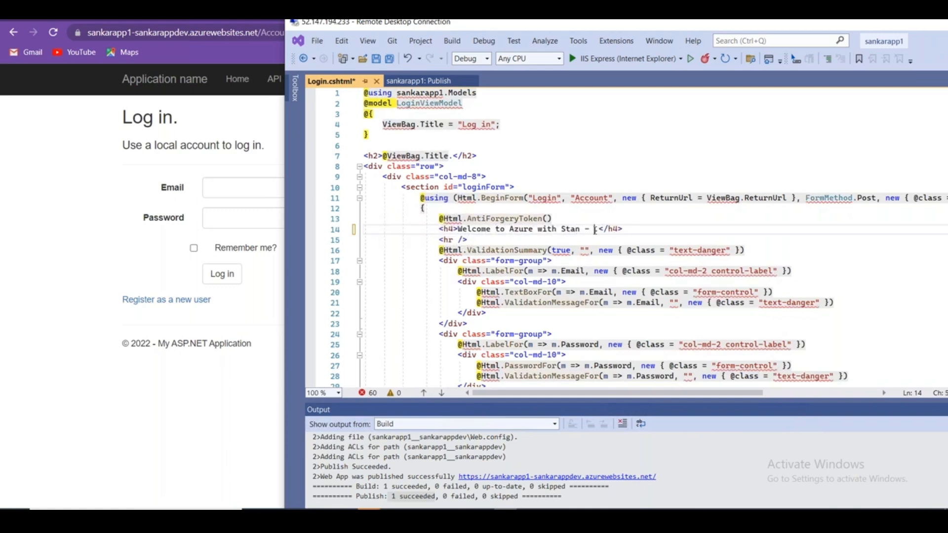
{"action": "type", "text": "in with your ID."}
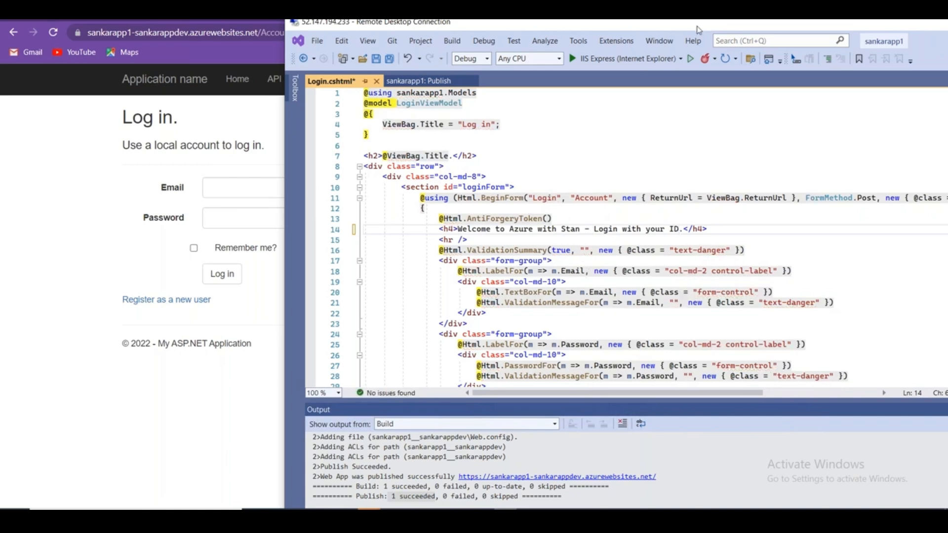
{"action": "left_click_drag", "start_coordinate": [703, 27], "coordinate": [582, 32]}
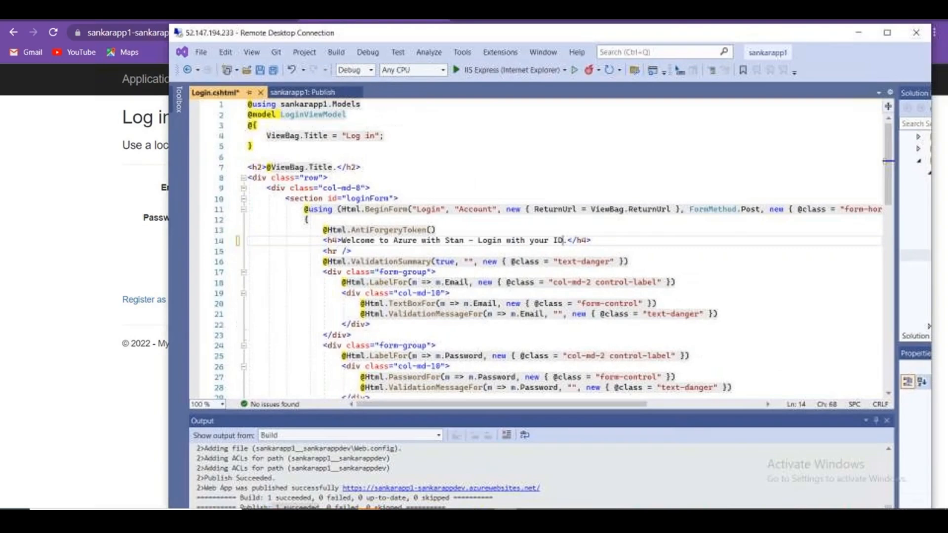
{"action": "scroll", "coordinate": [631, 297], "scroll_direction": "down", "scroll_amount": 10}
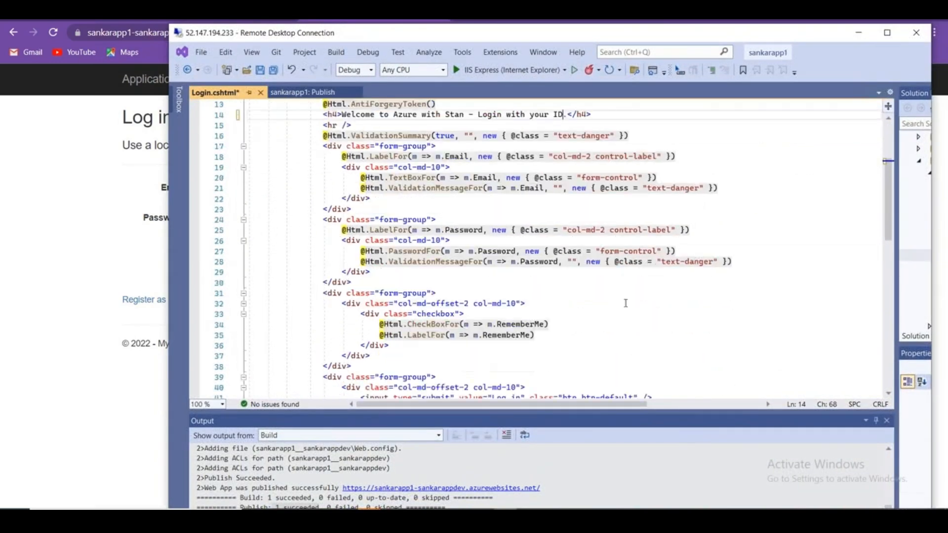
{"action": "scroll", "coordinate": [550, 322], "scroll_direction": "down", "scroll_amount": 6}
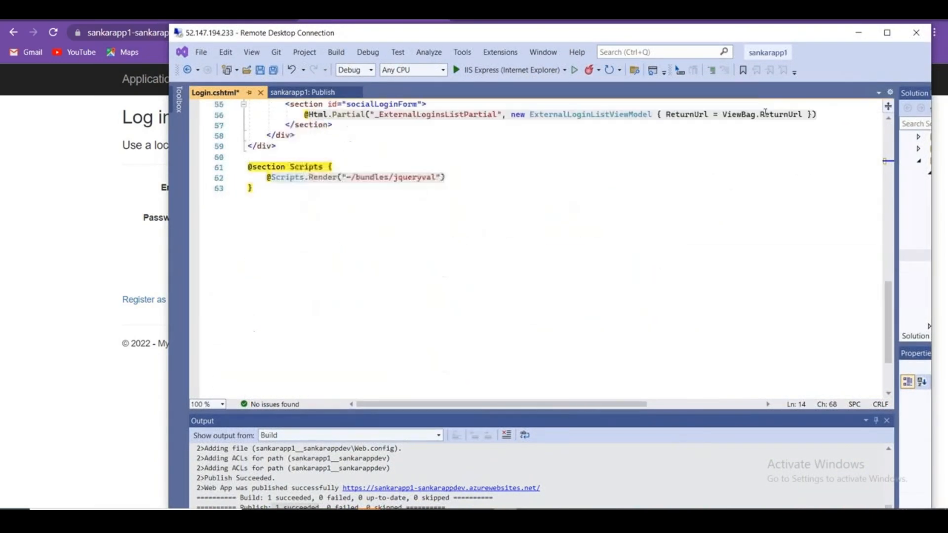
{"action": "double_click", "coordinate": [761, 36]}
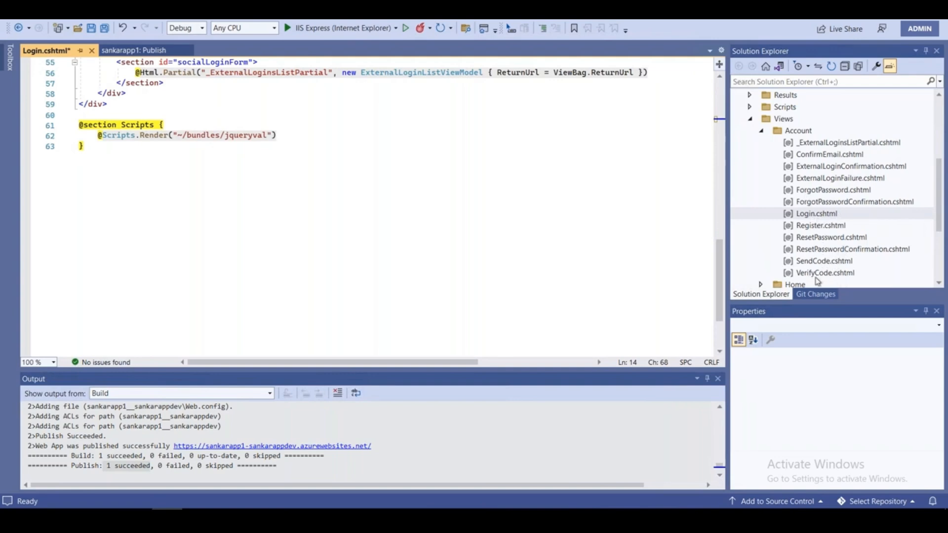
Save Login.cshtml and republish sankarapp1 to the sankarappdev slot.
{"action": "left_click", "coordinate": [104, 28]}
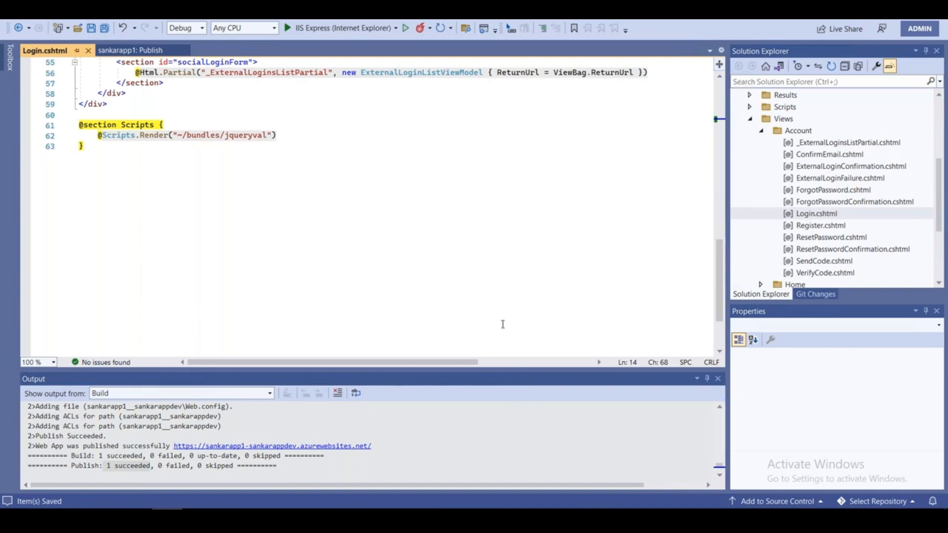
{"action": "scroll", "coordinate": [633, 268], "scroll_direction": "up", "scroll_amount": 14}
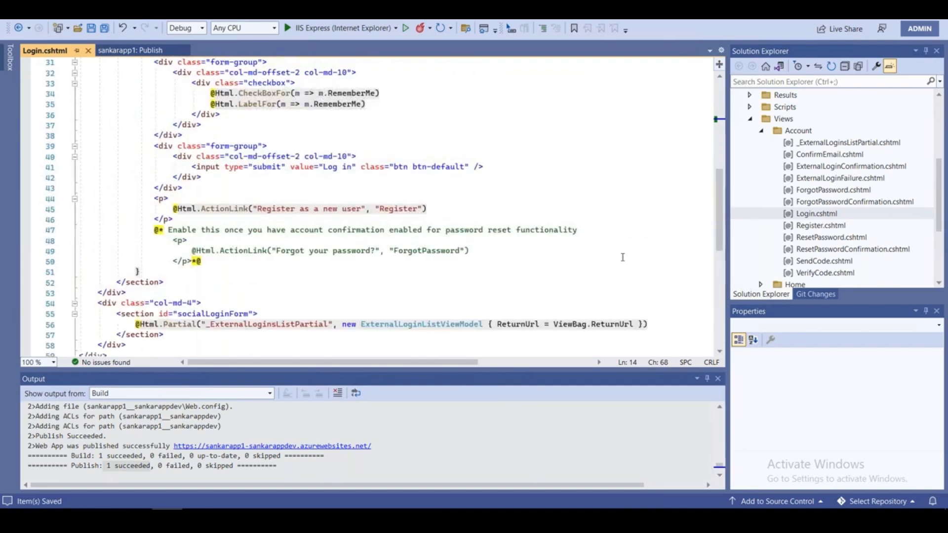
{"action": "scroll", "coordinate": [609, 234], "scroll_direction": "up", "scroll_amount": 4}
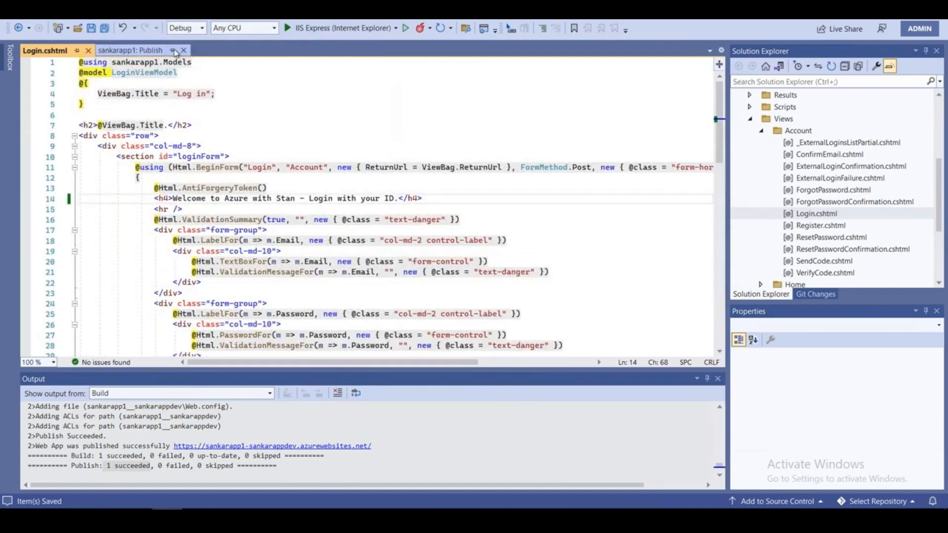
{"action": "left_click", "coordinate": [175, 52]}
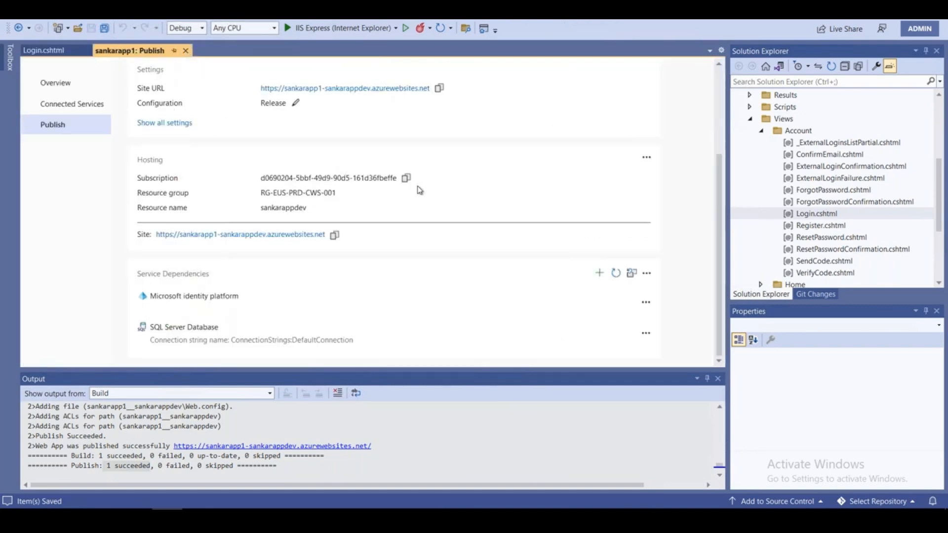
{"action": "scroll", "coordinate": [489, 212], "scroll_direction": "up", "scroll_amount": 3}
{"action": "left_click", "coordinate": [623, 86]}
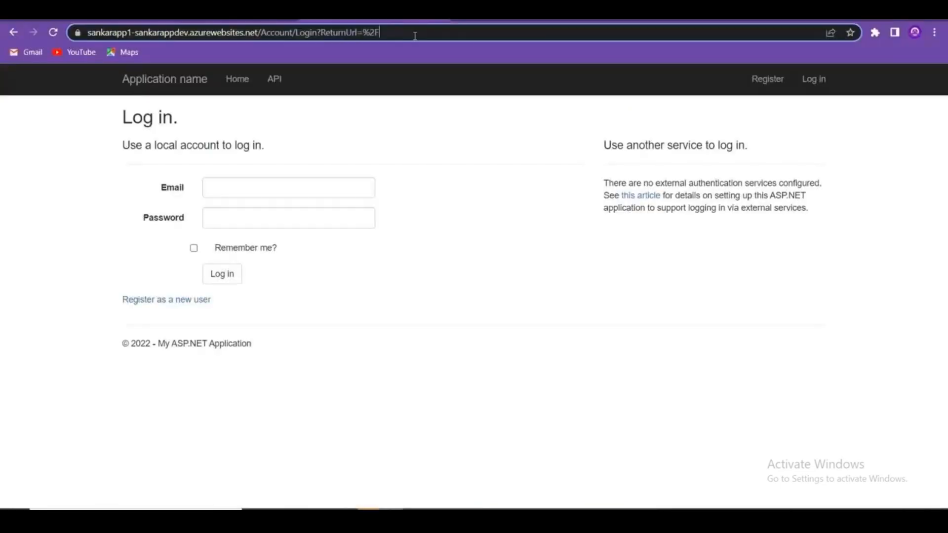
Reload the dev-slot login page to confirm the new welcome subtitle, then close the duplicate Log in tab.
{"action": "key", "text": "ctrl+a"}
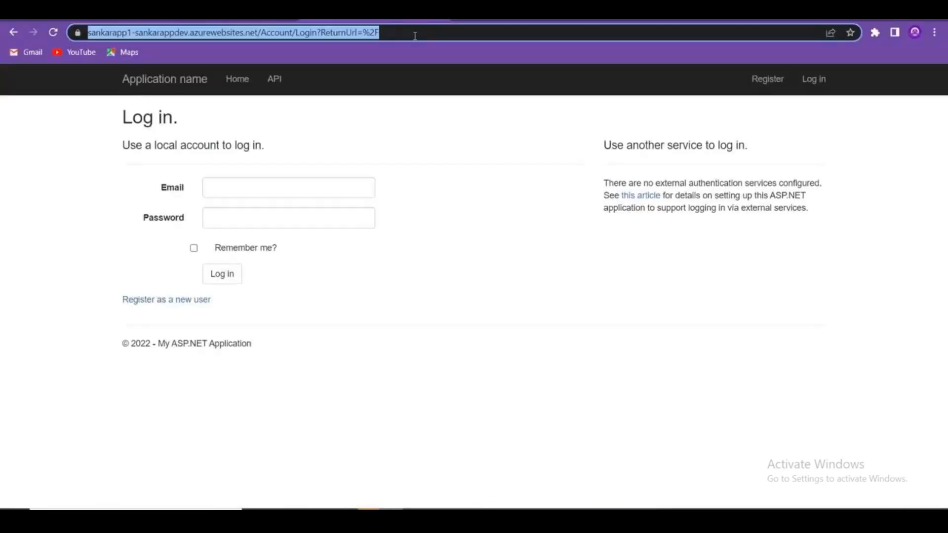
{"action": "key", "text": "Return"}
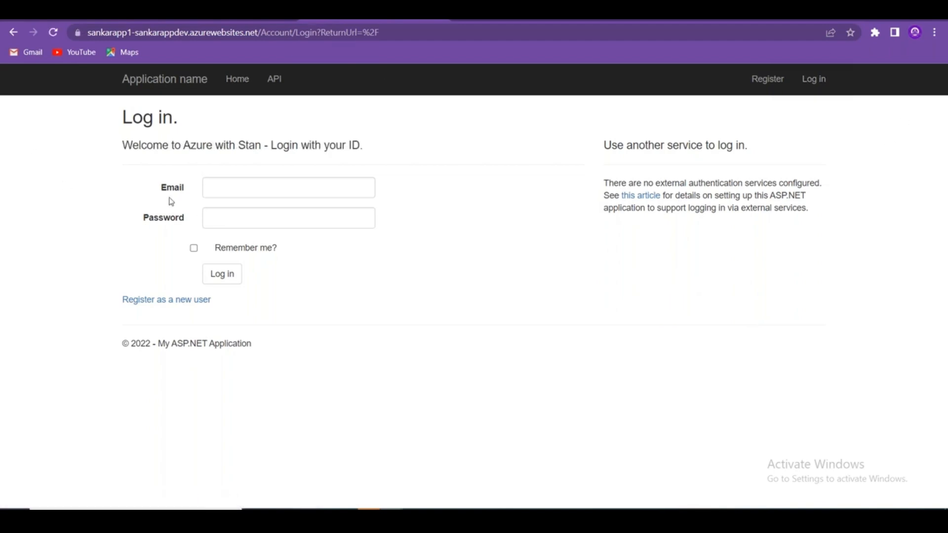
{"action": "left_click_drag", "start_coordinate": [131, 145], "coordinate": [377, 147]}
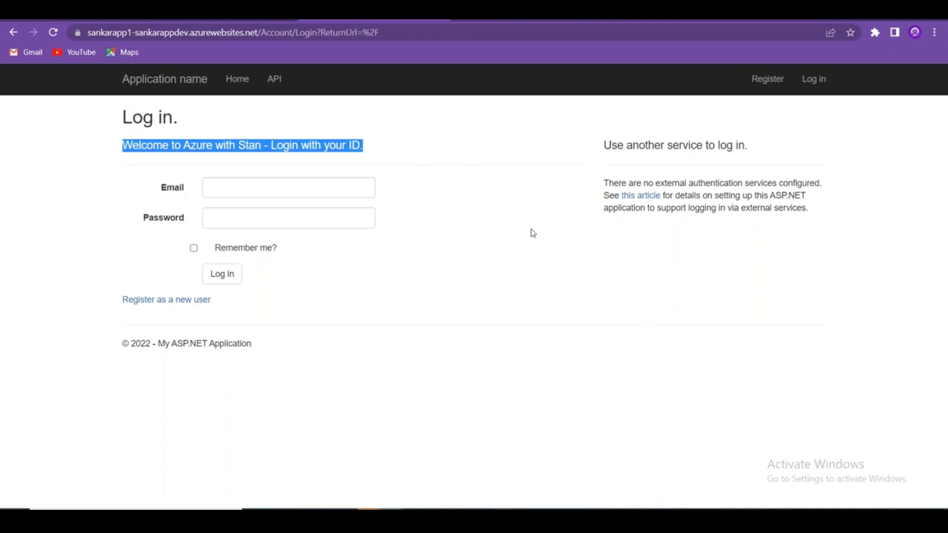
{"action": "left_click_drag", "start_coordinate": [191, 32], "coordinate": [119, 32]}
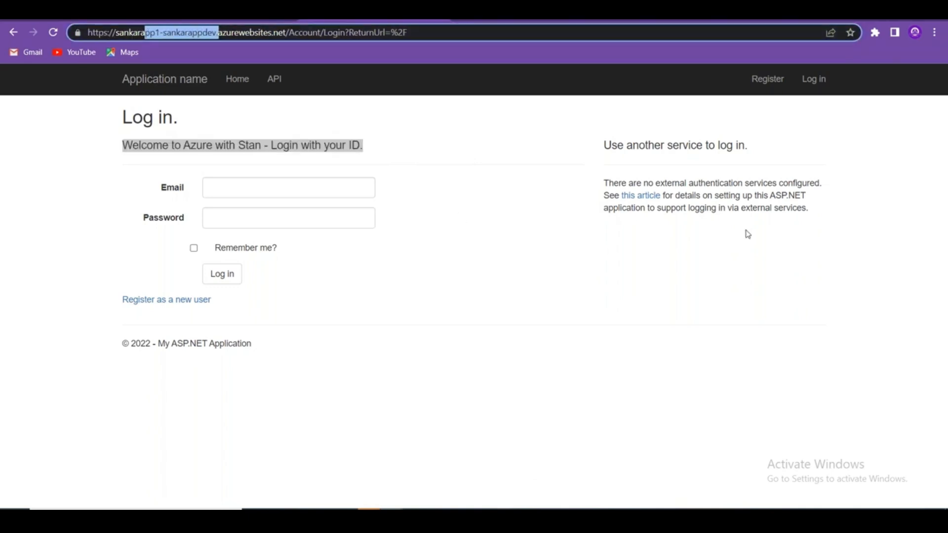
{"action": "left_click", "coordinate": [610, 297]}
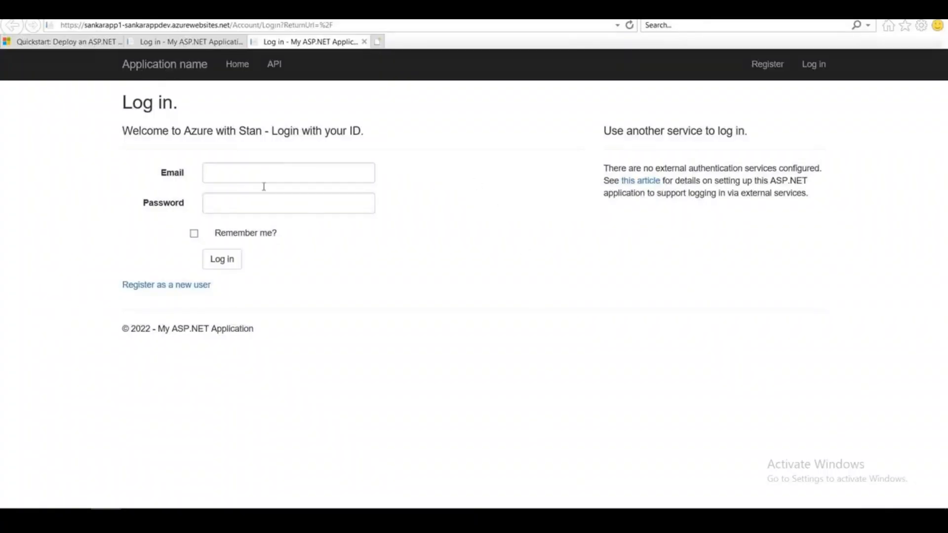
{"action": "left_click", "coordinate": [364, 42]}
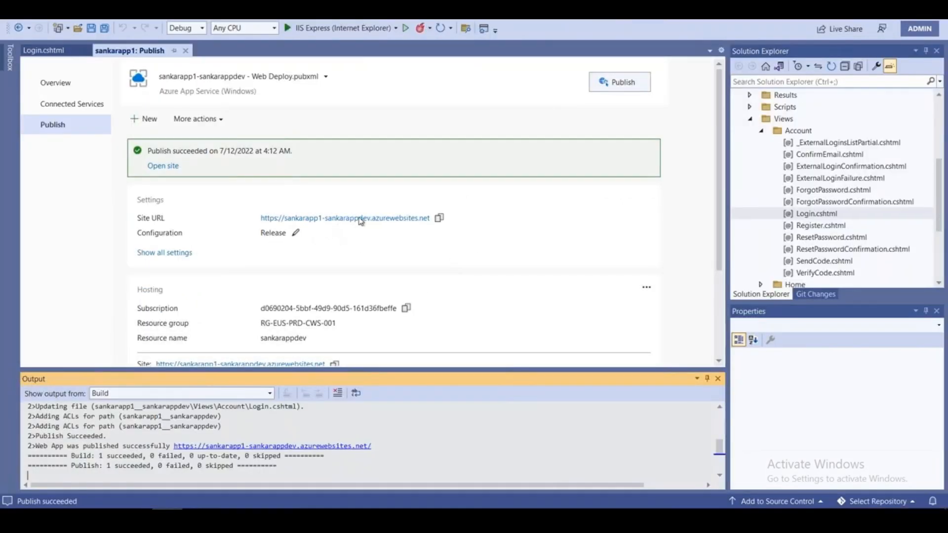
Edit the sankarappdev publish profile to check its Release configuration and connection details.
{"action": "scroll", "coordinate": [459, 264], "scroll_direction": "down", "scroll_amount": 3}
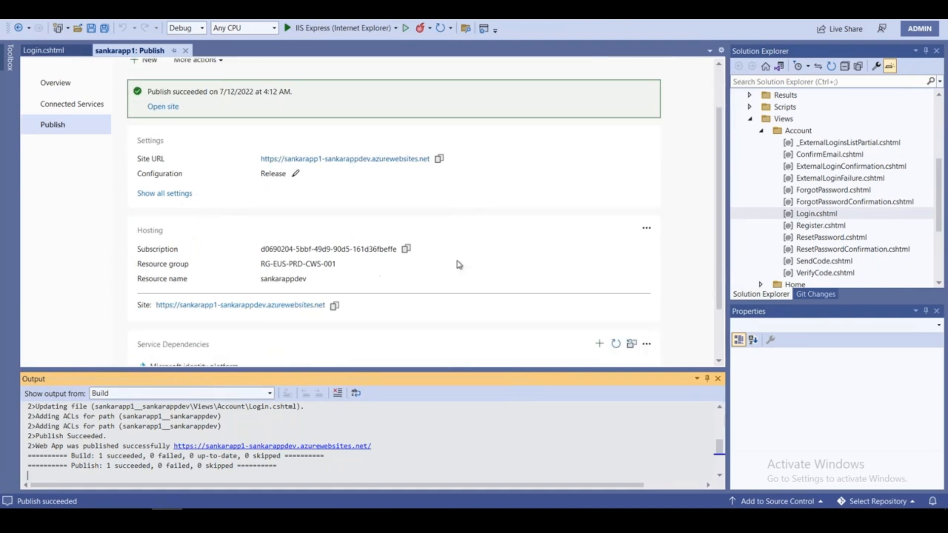
{"action": "scroll", "coordinate": [453, 265], "scroll_direction": "down", "scroll_amount": 1}
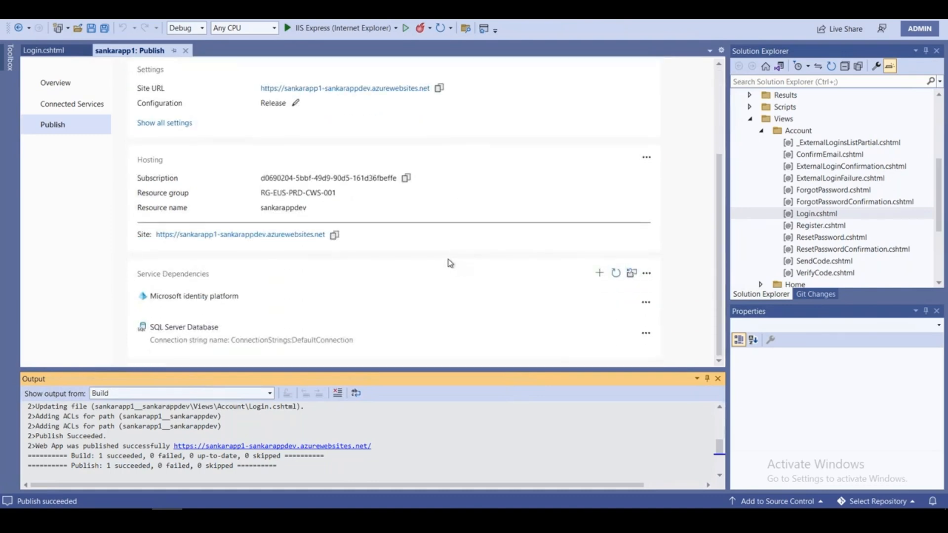
{"action": "scroll", "coordinate": [449, 263], "scroll_direction": "up", "scroll_amount": 3}
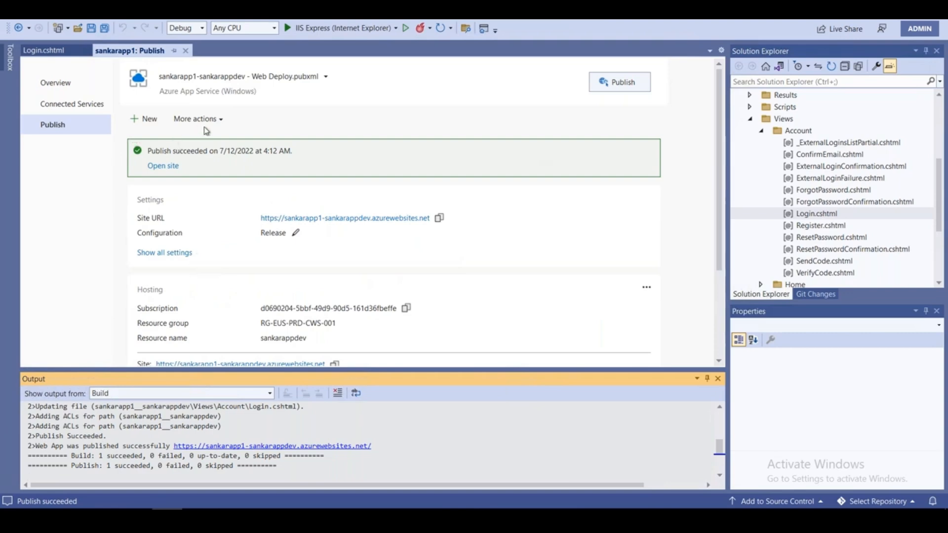
{"action": "left_click", "coordinate": [220, 121]}
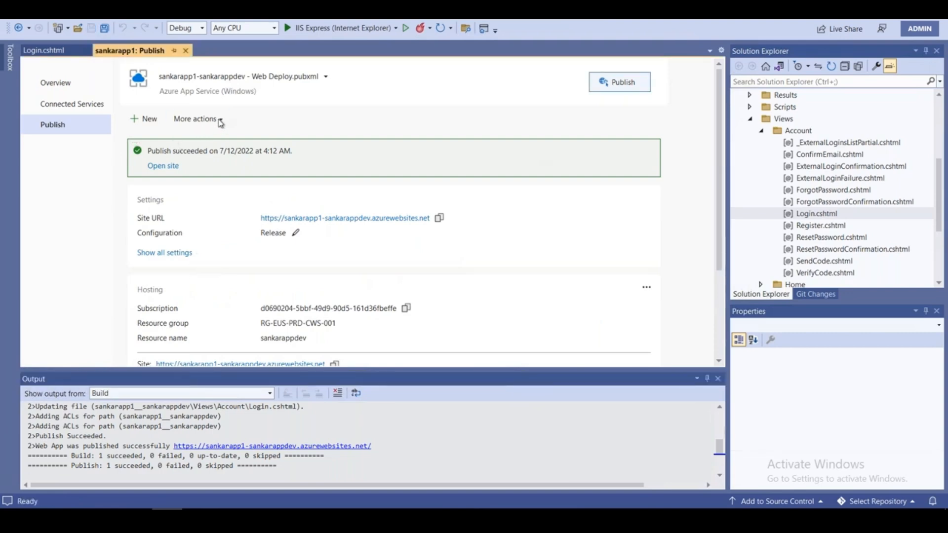
{"action": "left_click", "coordinate": [212, 121]}
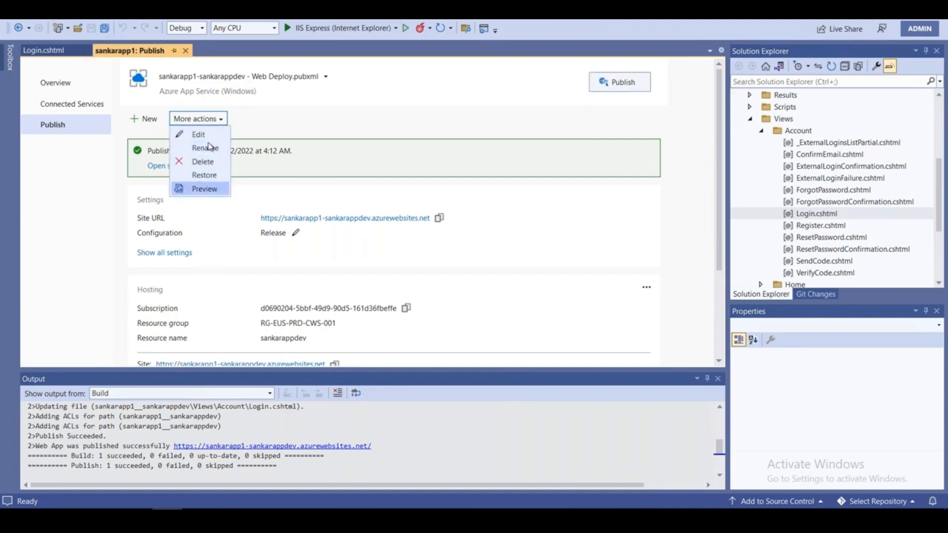
{"action": "left_click", "coordinate": [209, 134]}
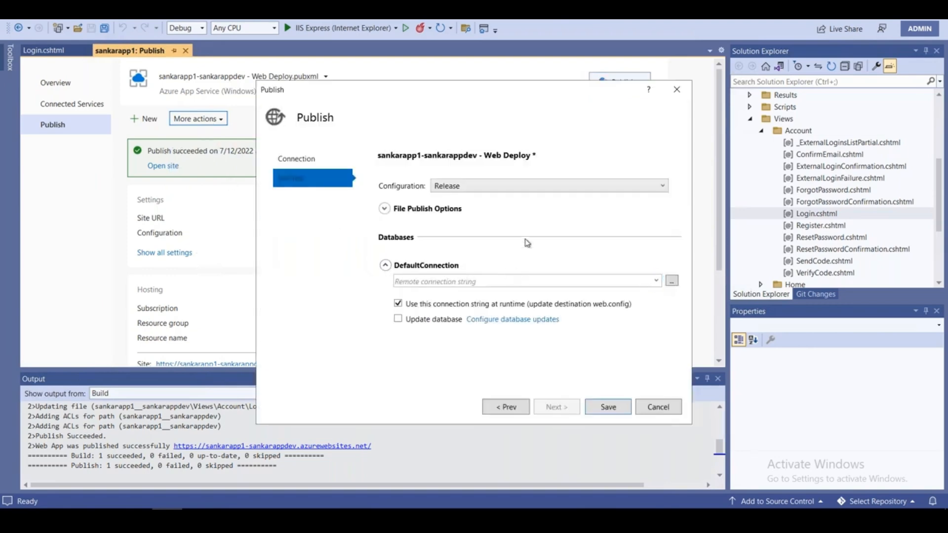
{"action": "left_click", "coordinate": [539, 190]}
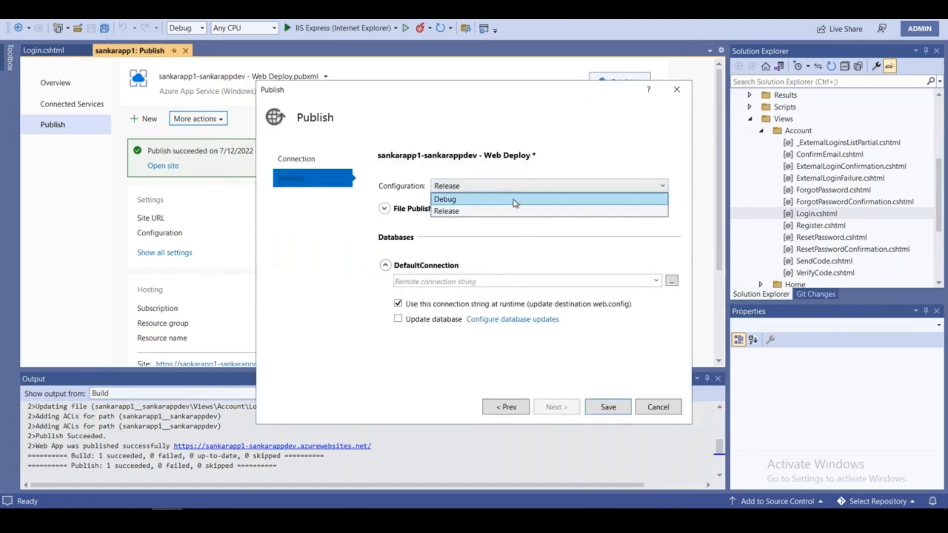
{"action": "left_click", "coordinate": [292, 163]}
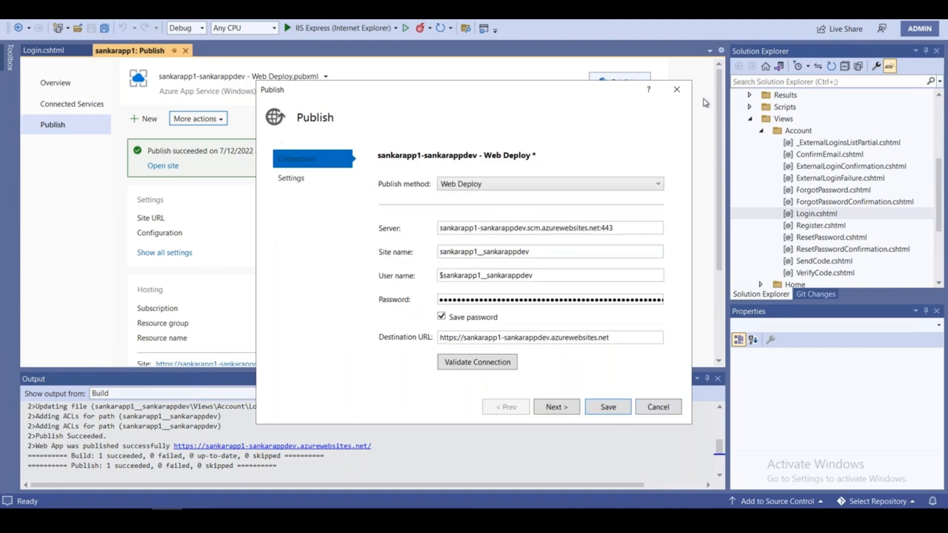
{"action": "left_click", "coordinate": [677, 90]}
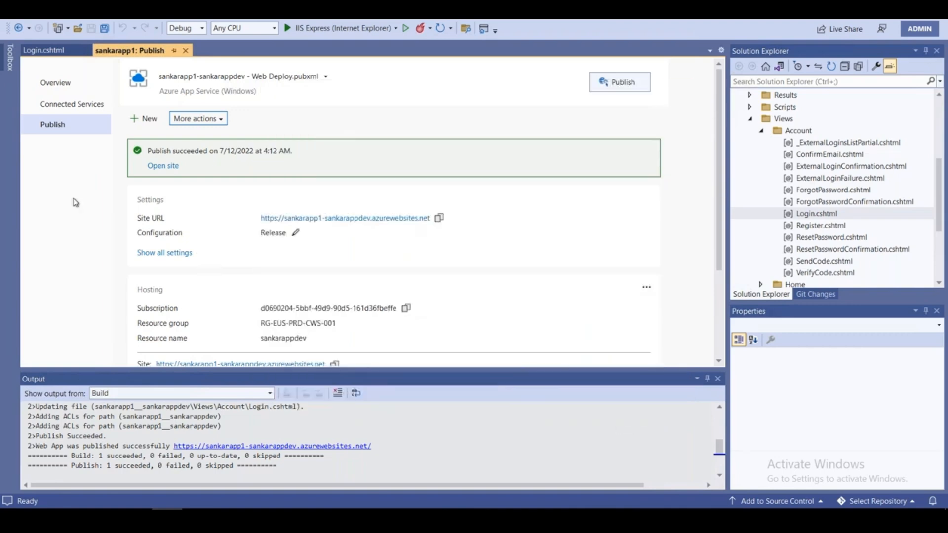
Browse Connected Services, the project Overview and the Azure publish guide, then recheck the full publish settings.
{"action": "left_click", "coordinate": [85, 105]}
{"action": "left_click", "coordinate": [75, 85]}
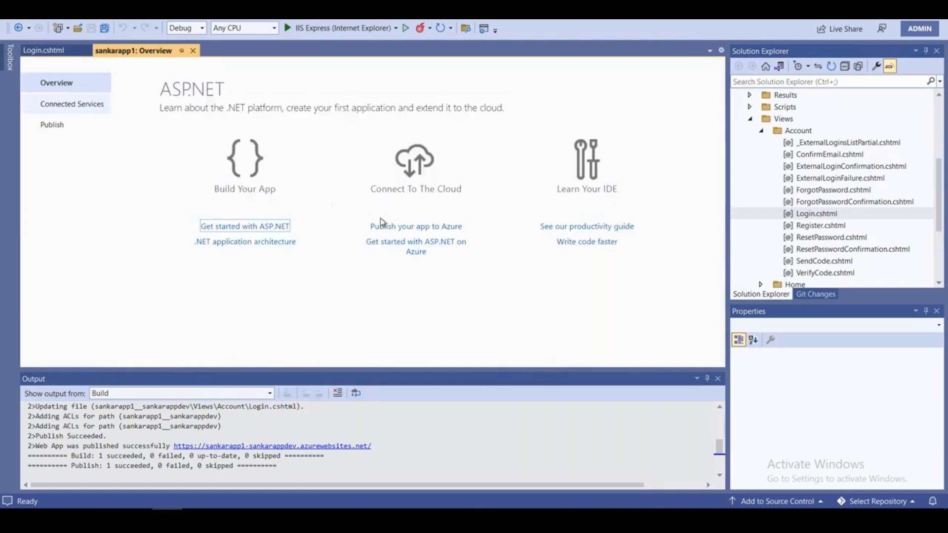
{"action": "left_click", "coordinate": [432, 227]}
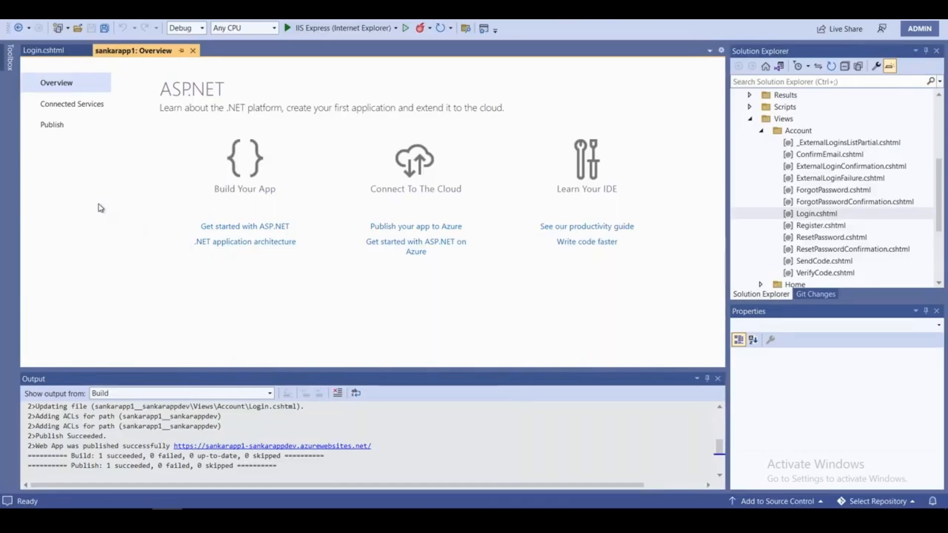
{"action": "left_click", "coordinate": [55, 127]}
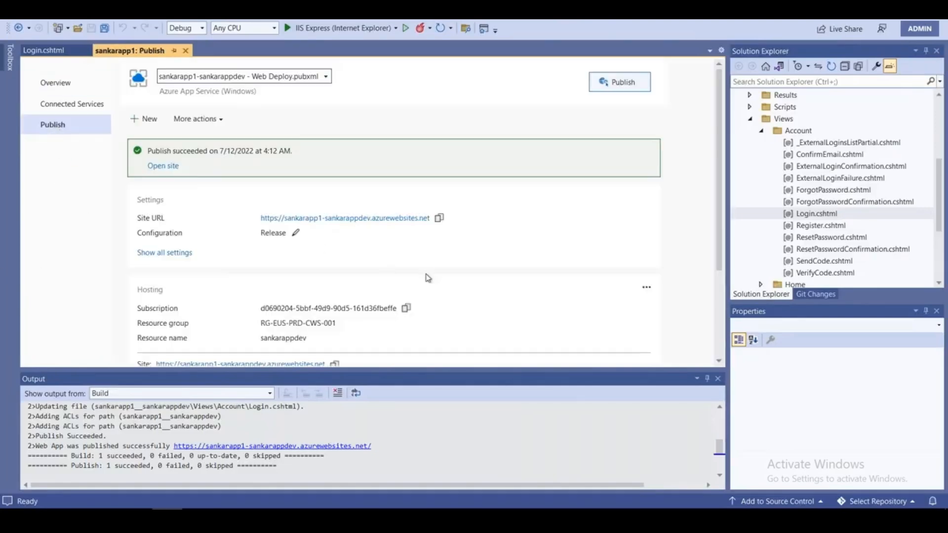
{"action": "scroll", "coordinate": [429, 278], "scroll_direction": "down", "scroll_amount": 3}
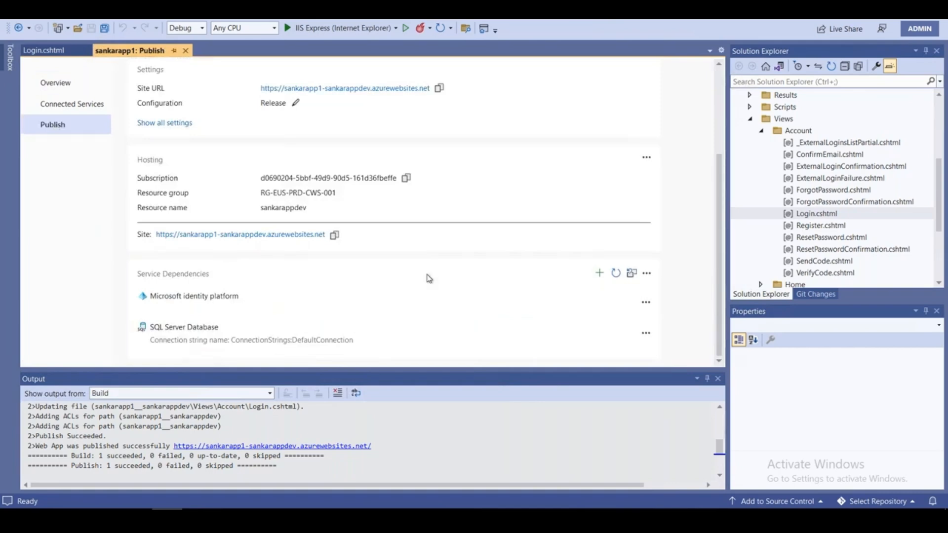
{"action": "scroll", "coordinate": [428, 278], "scroll_direction": "up", "scroll_amount": 1}
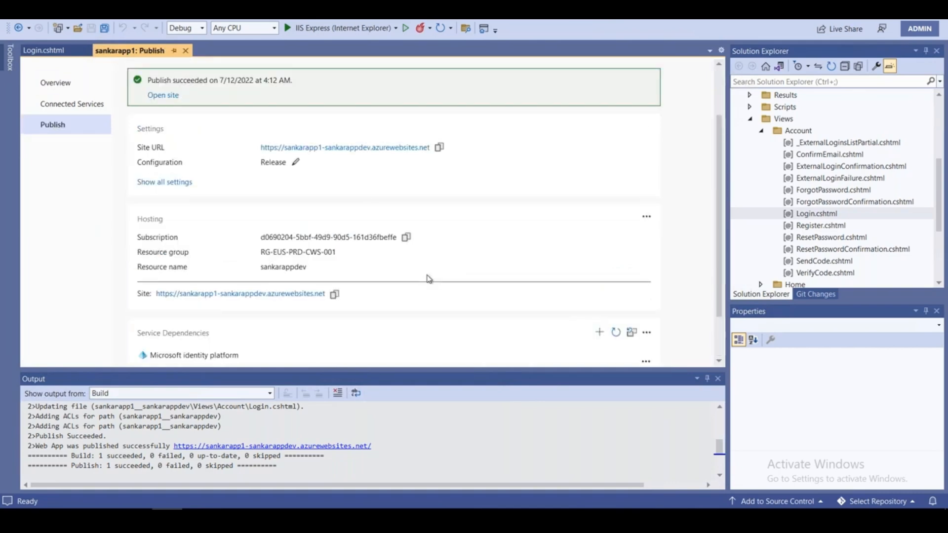
{"action": "scroll", "coordinate": [186, 256], "scroll_direction": "up", "scroll_amount": 1}
{"action": "left_click", "coordinate": [179, 242]}
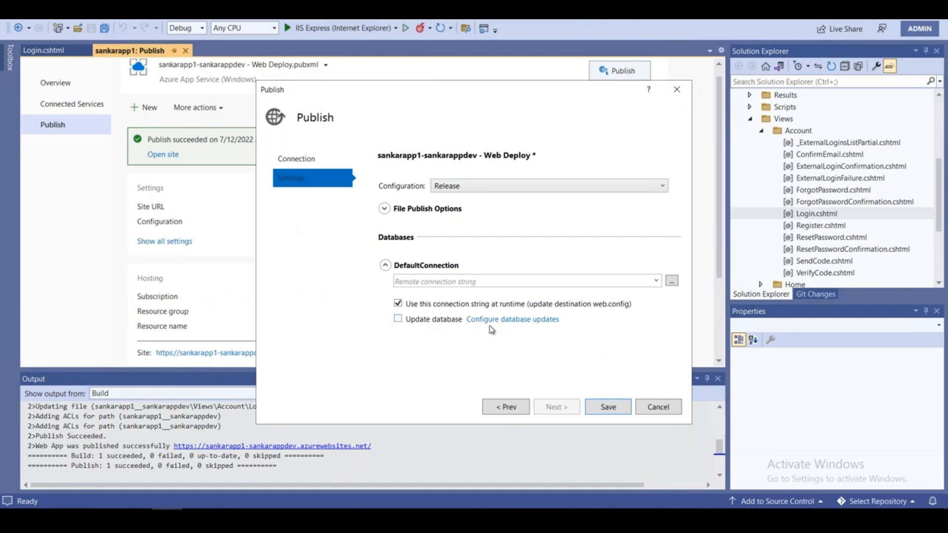
{"action": "left_click", "coordinate": [677, 90]}
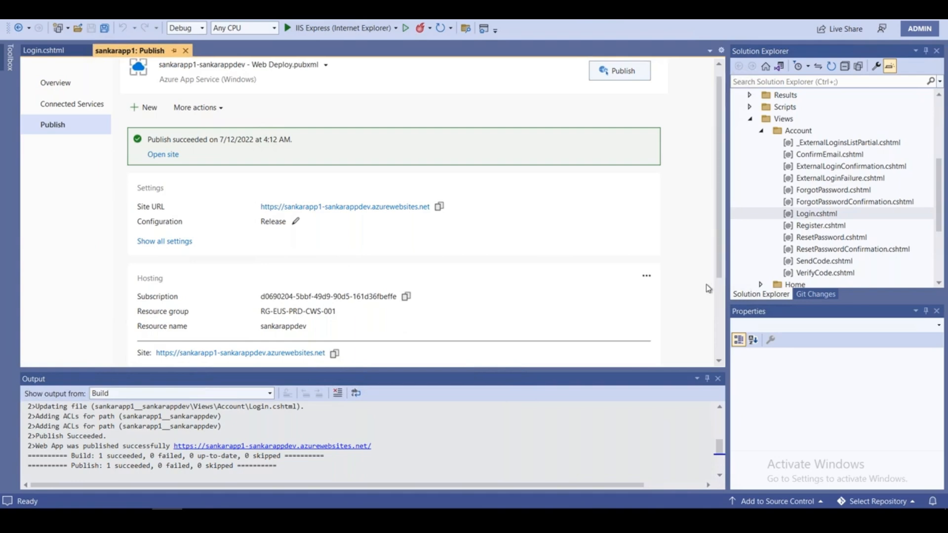
{"action": "scroll", "coordinate": [444, 307], "scroll_direction": "down", "scroll_amount": 4}
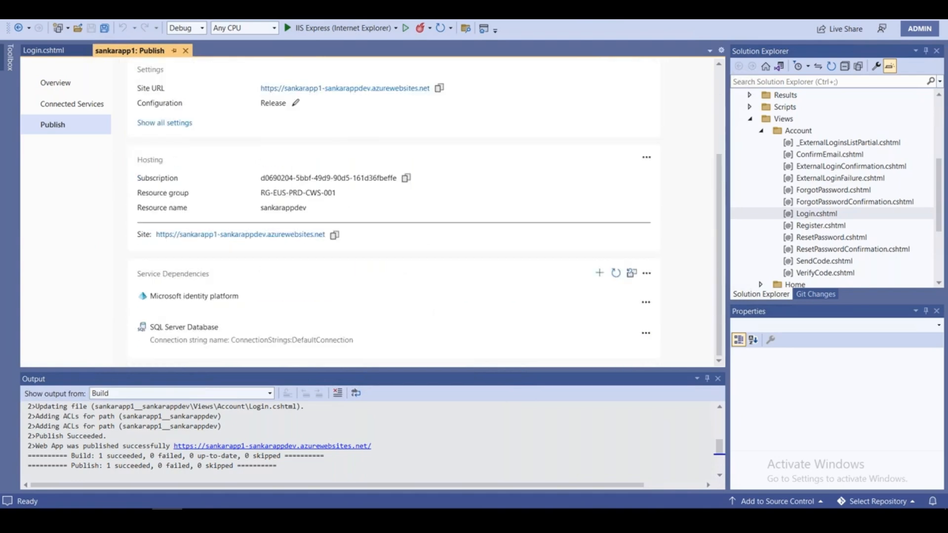
{"action": "key", "text": "alt+Tab"}
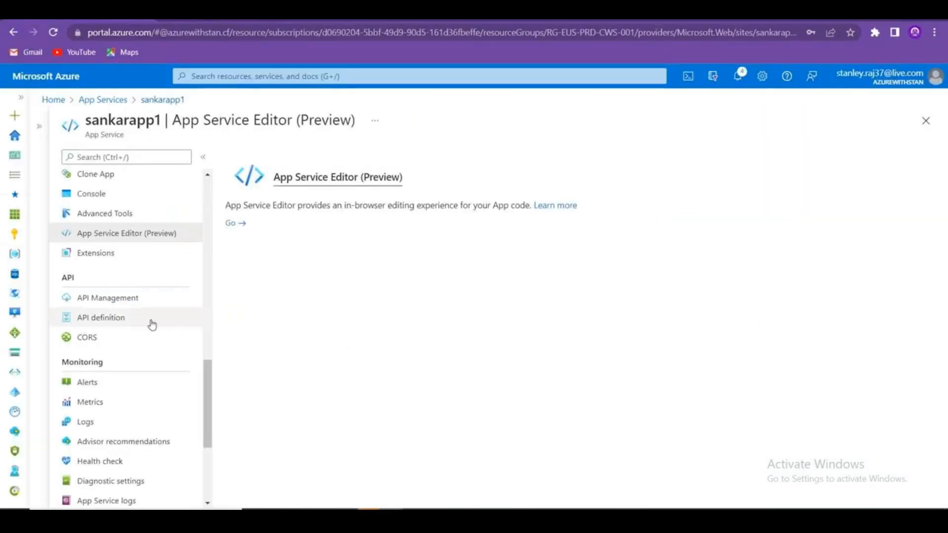
Swap sankarapp1-sankarappdev into production from Deployment slots, then duplicate the portal tab.
{"action": "scroll", "coordinate": [148, 326], "scroll_direction": "up", "scroll_amount": 10}
{"action": "left_click", "coordinate": [110, 365]}
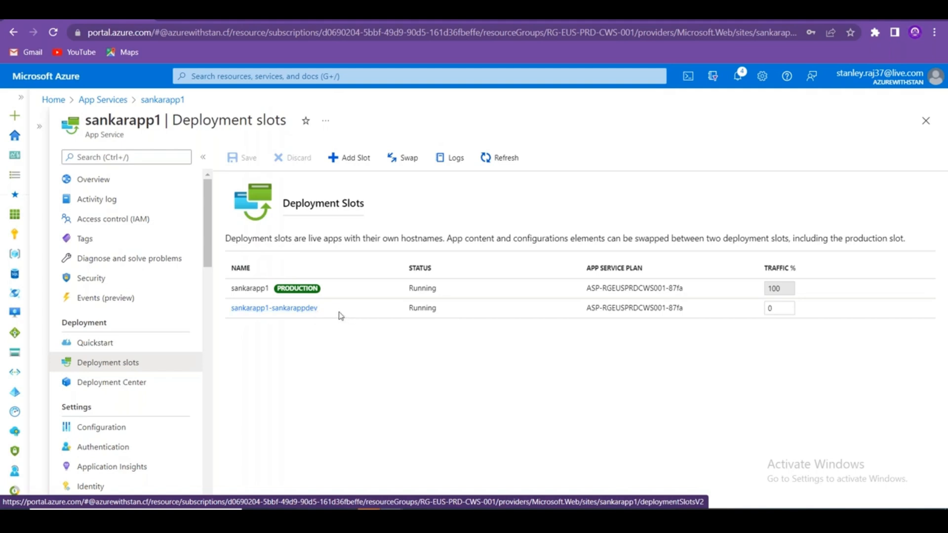
{"action": "left_click", "coordinate": [405, 158]}
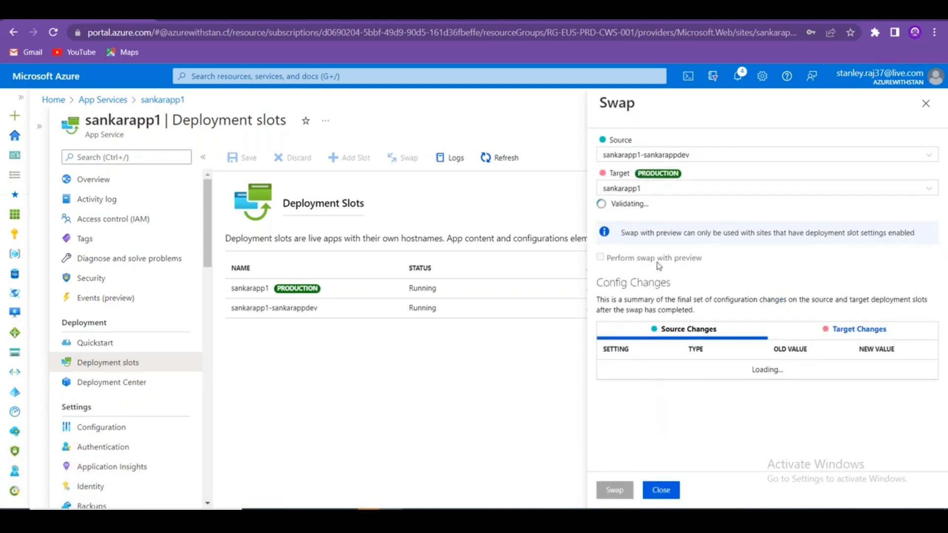
{"action": "left_click", "coordinate": [612, 490]}
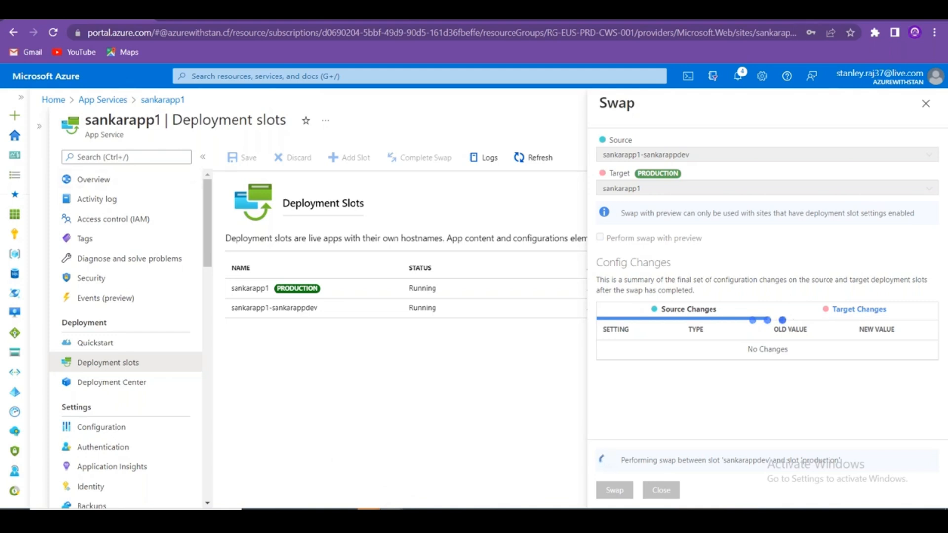
{"action": "right_click", "coordinate": [81, 17]}
{"action": "left_click", "coordinate": [148, 91]}
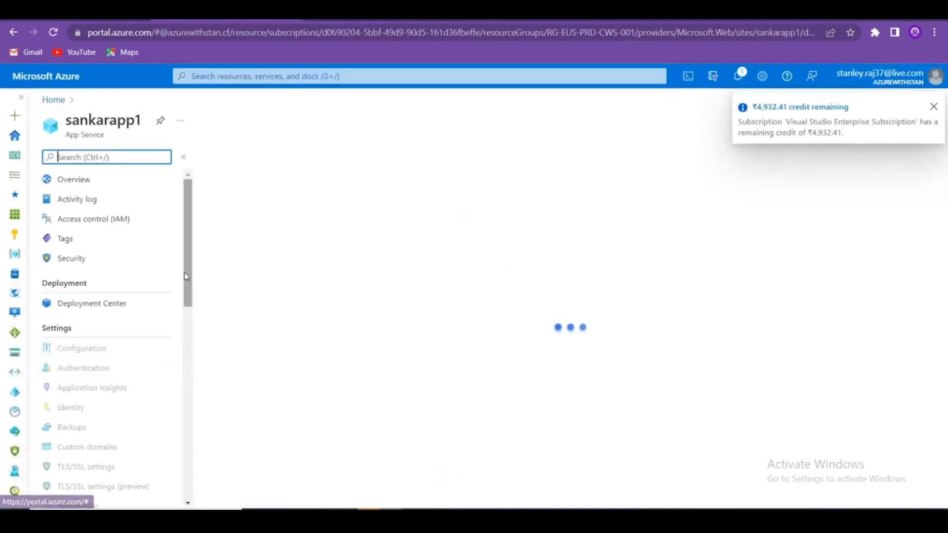
Open sankarapp1's App Service Advisor page and copy its heading and description.
{"action": "left_click_drag", "start_coordinate": [189, 274], "coordinate": [194, 493]}
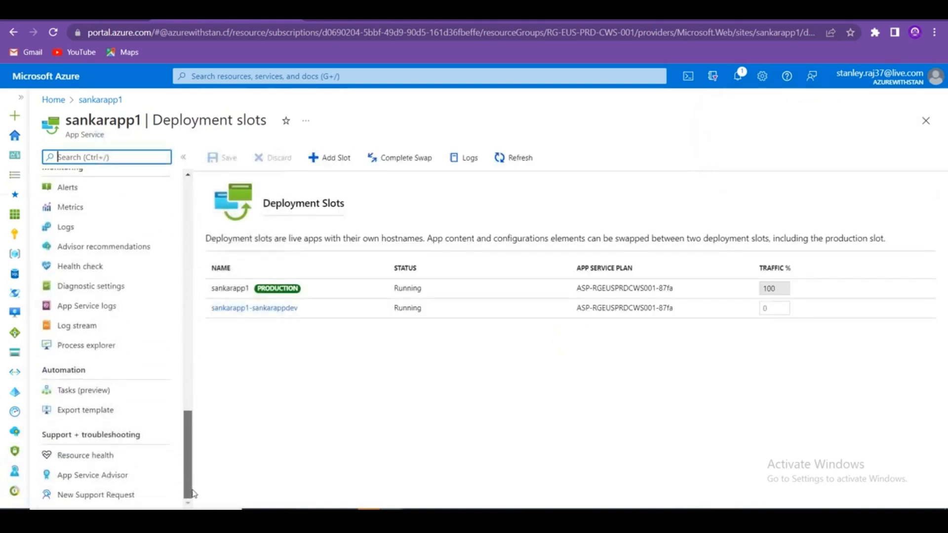
{"action": "left_click", "coordinate": [120, 482]}
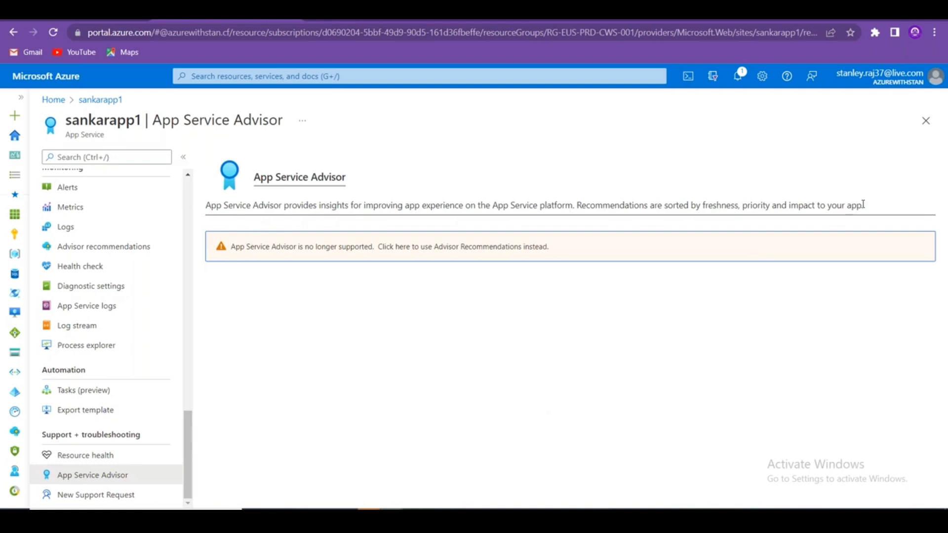
{"action": "left_click_drag", "start_coordinate": [863, 204], "coordinate": [254, 177]}
{"action": "key", "text": "ctrl+c"}
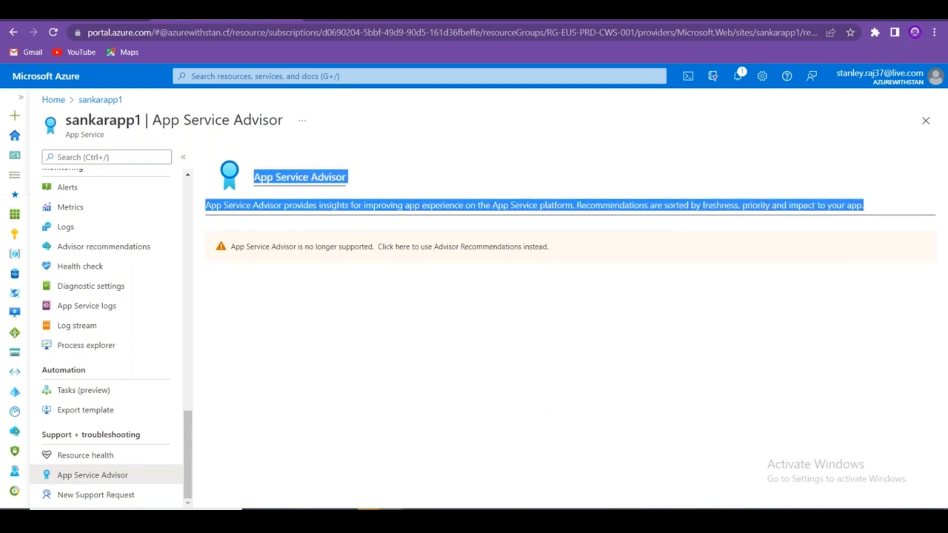
{"action": "key", "text": "alt+Tab"}
{"action": "key", "text": "alt+Tab"}
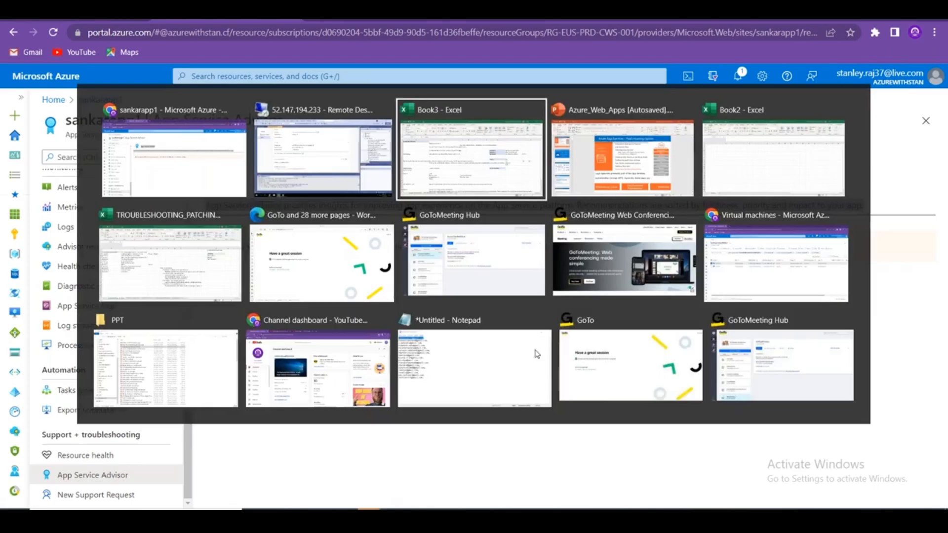
Paste the advisor text into B39, moving the App Service Advisor heading into A39.
{"action": "scroll", "coordinate": [167, 228], "scroll_direction": "down", "scroll_amount": 11}
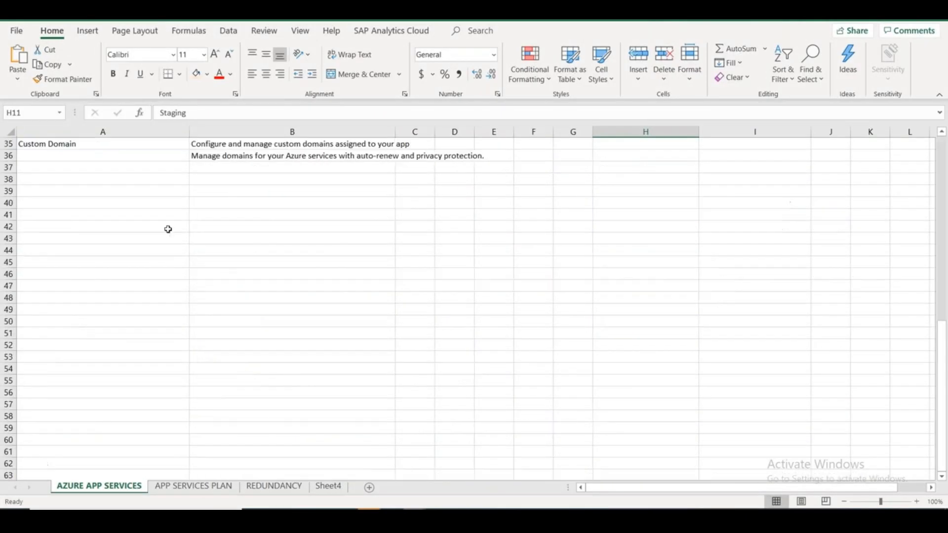
{"action": "left_click", "coordinate": [212, 191]}
{"action": "key", "text": "ctrl+v"}
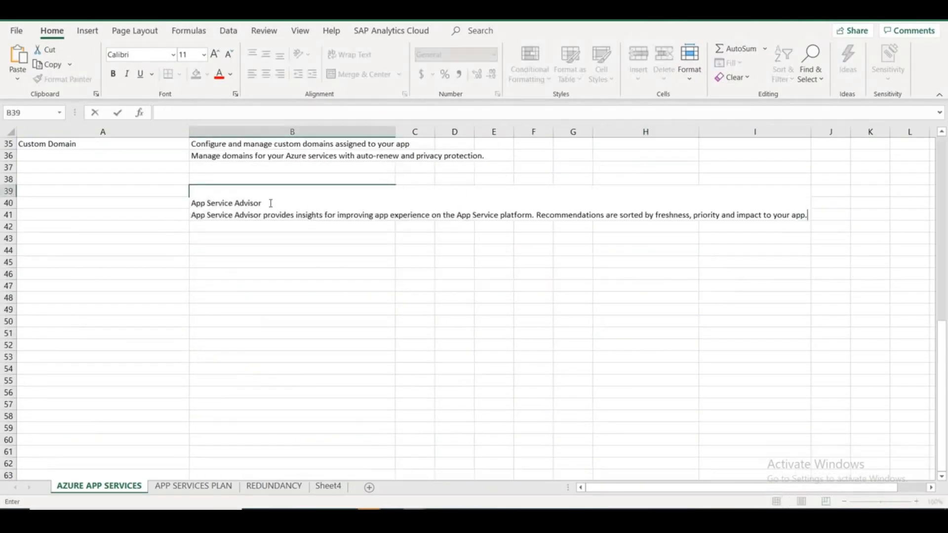
{"action": "left_click_drag", "start_coordinate": [271, 203], "coordinate": [169, 197]}
{"action": "key", "text": "ctrl+c"}
{"action": "key", "text": "Delete"}
{"action": "left_click", "coordinate": [143, 156]}
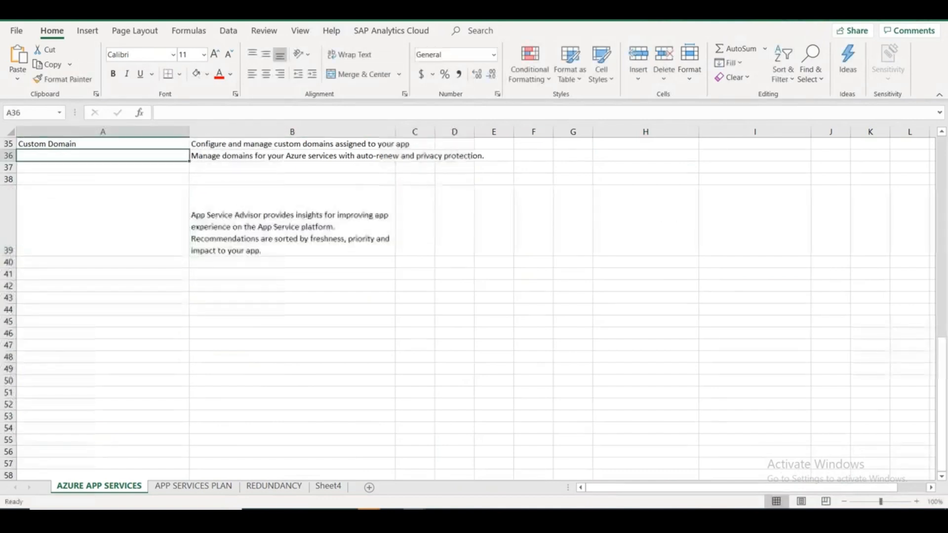
{"action": "left_click", "coordinate": [131, 205]}
{"action": "double_click", "coordinate": [131, 205]}
{"action": "key", "text": "ctrl+v"}
{"action": "left_click", "coordinate": [266, 299]}
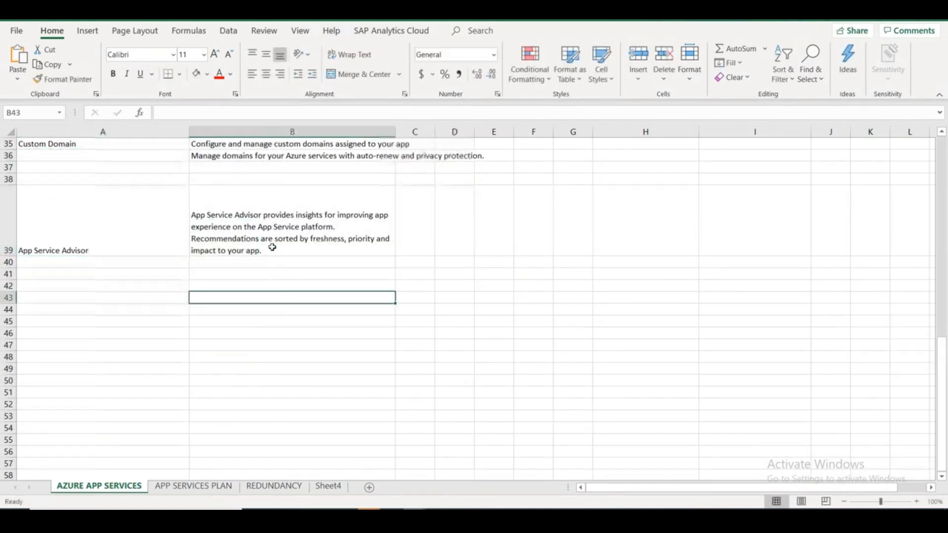
Turn off Wrap Text for B39 and remove the blank lines above its description.
{"action": "left_click", "coordinate": [272, 247]}
{"action": "left_click", "coordinate": [336, 55]}
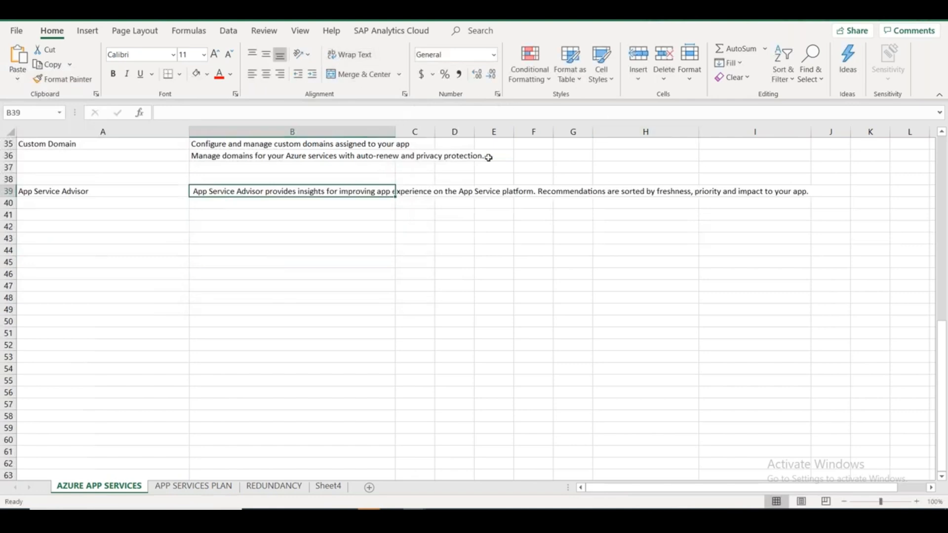
{"action": "key", "text": "Down"}
{"action": "key", "text": "Down"}
{"action": "key", "text": "Down"}
{"action": "key", "text": "Down"}
{"action": "key", "text": "Down"}
{"action": "left_click", "coordinate": [296, 190]}
{"action": "double_click", "coordinate": [279, 193]}
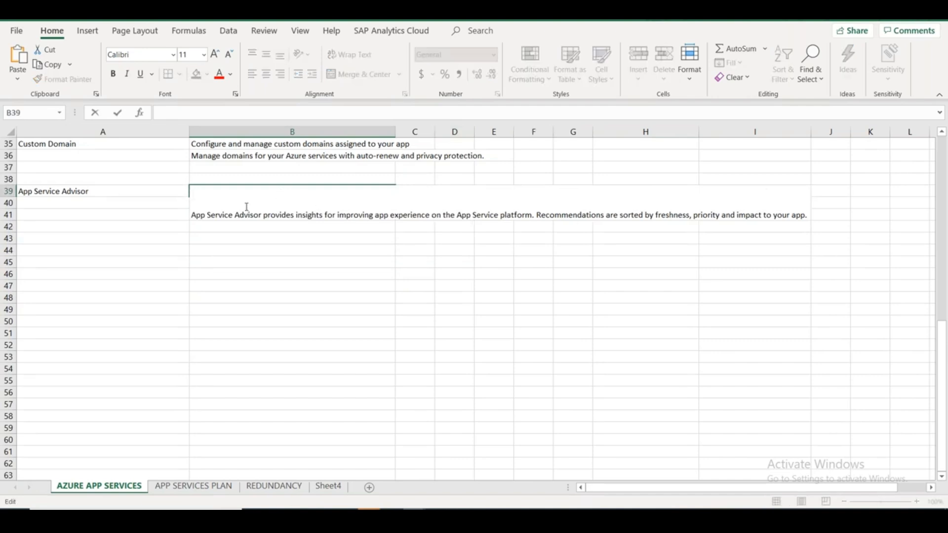
{"action": "key", "text": "Delete"}
{"action": "key", "text": "Delete"}
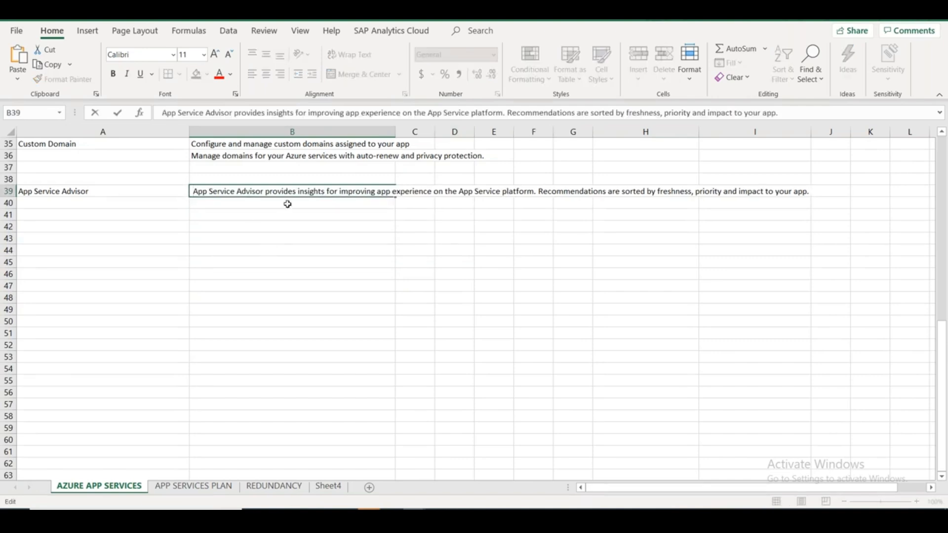
{"action": "left_click", "coordinate": [265, 253]}
Move the description's second sentence from B39 into B40.
{"action": "left_click", "coordinate": [273, 193]}
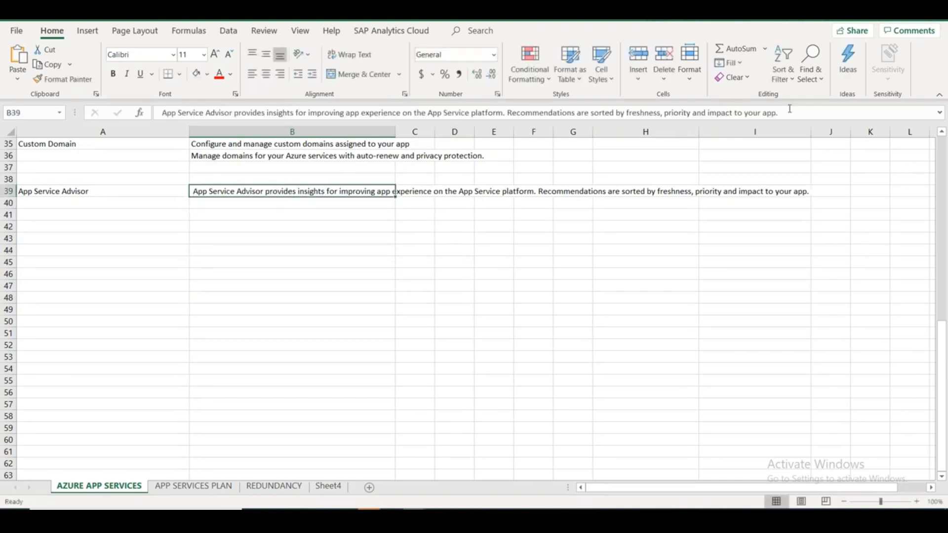
{"action": "left_click_drag", "start_coordinate": [789, 109], "coordinate": [507, 113]}
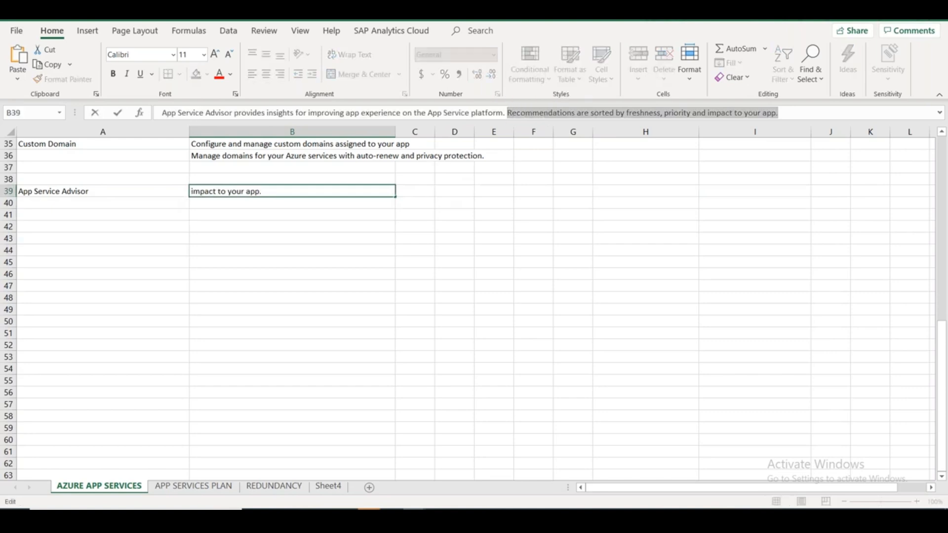
{"action": "key", "text": "ctrl+x"}
{"action": "left_click", "coordinate": [328, 236]}
{"action": "double_click", "coordinate": [309, 205]}
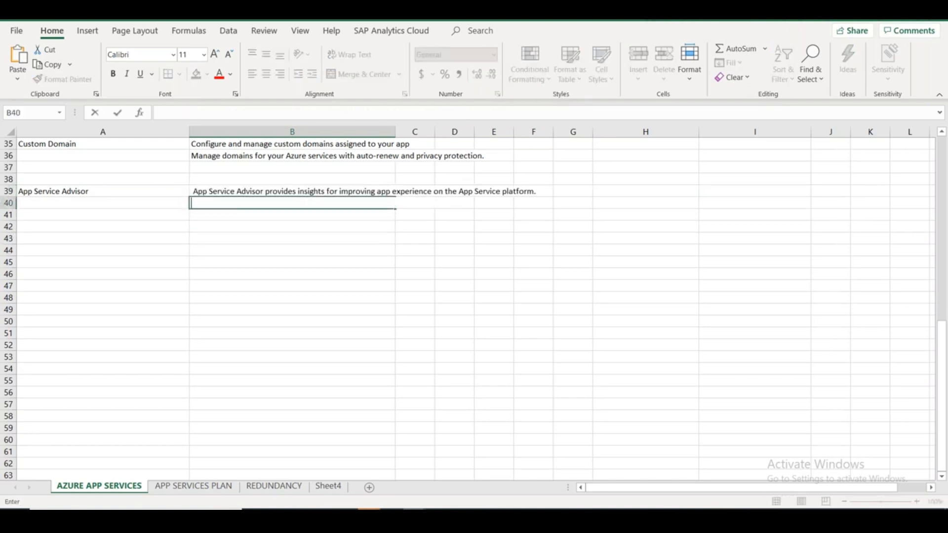
{"action": "key", "text": "ctrl+v"}
{"action": "left_click", "coordinate": [356, 301]}
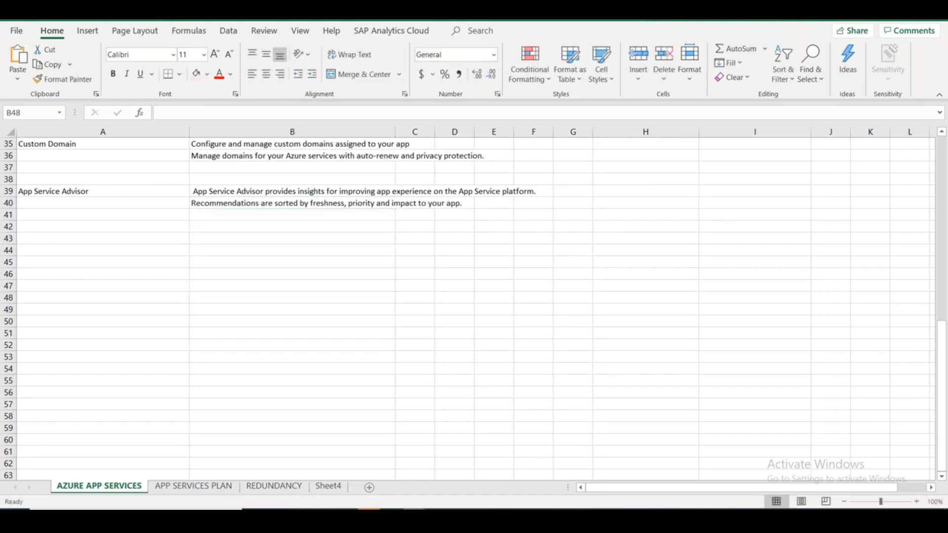
{"action": "key", "text": "alt+Tab"}
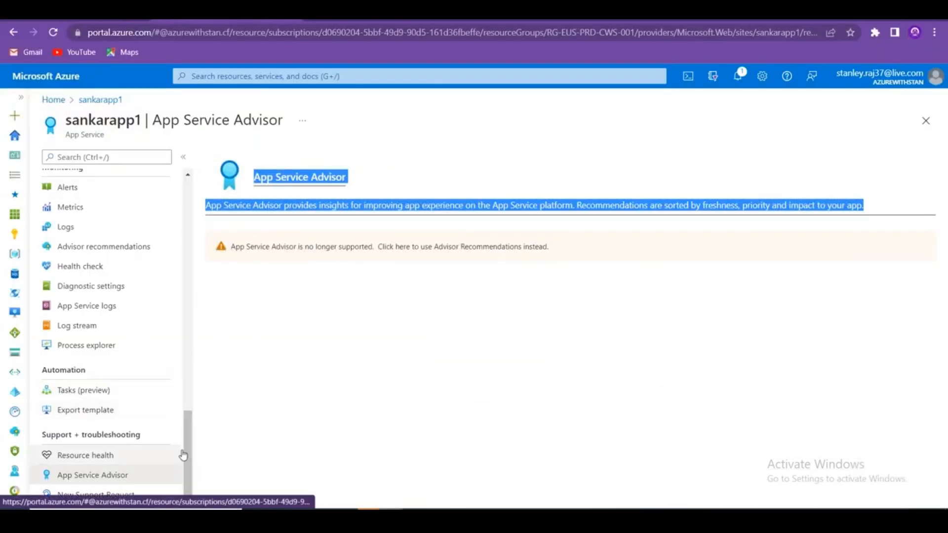
Check sankarapp1's Advisor recommendations, then open its Diagnose and solve problems page.
{"action": "left_click", "coordinate": [138, 246]}
{"action": "left_click_drag", "start_coordinate": [188, 438], "coordinate": [188, 413]}
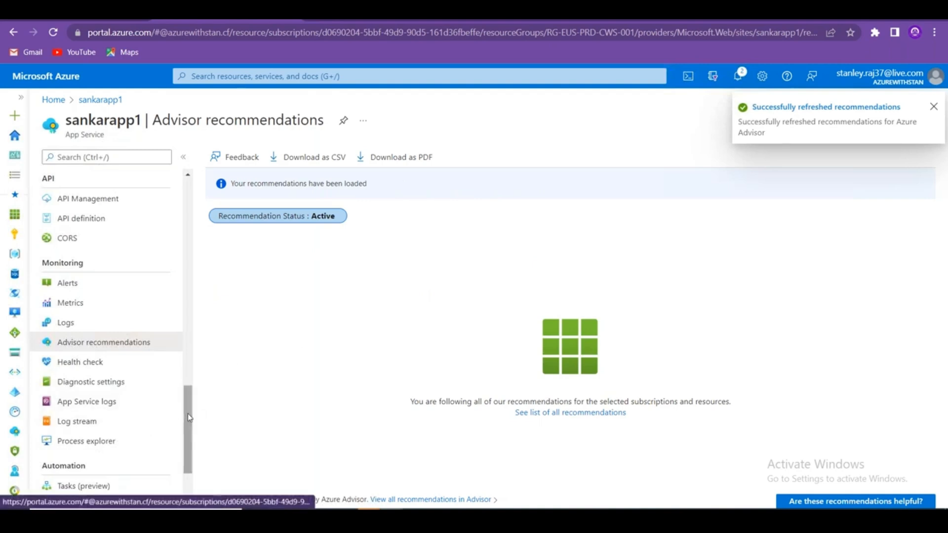
{"action": "left_click_drag", "start_coordinate": [188, 418], "coordinate": [194, 212]}
{"action": "left_click", "coordinate": [110, 257]}
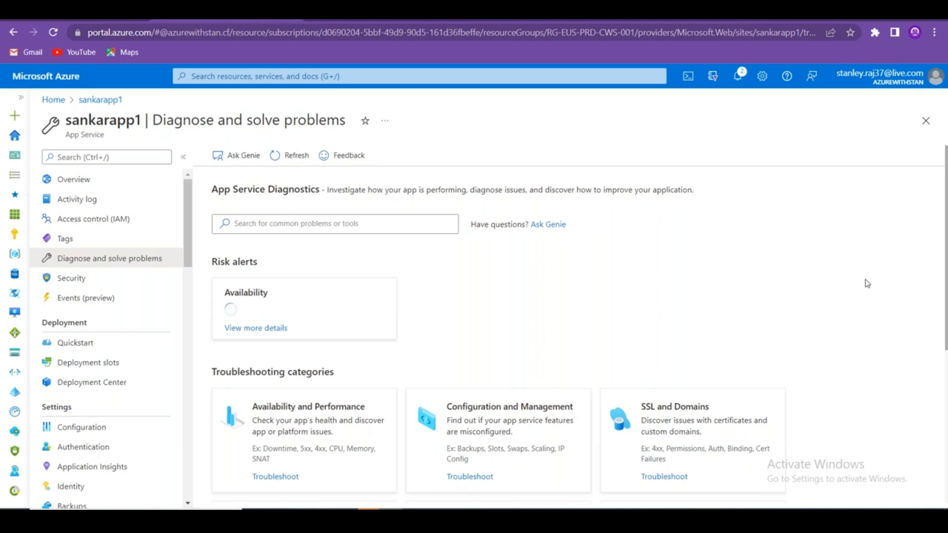
Open Troubleshoot under Availability and Performance on sankarapp1's Diagnose page.
{"action": "scroll", "coordinate": [867, 284], "scroll_direction": "down", "scroll_amount": 5}
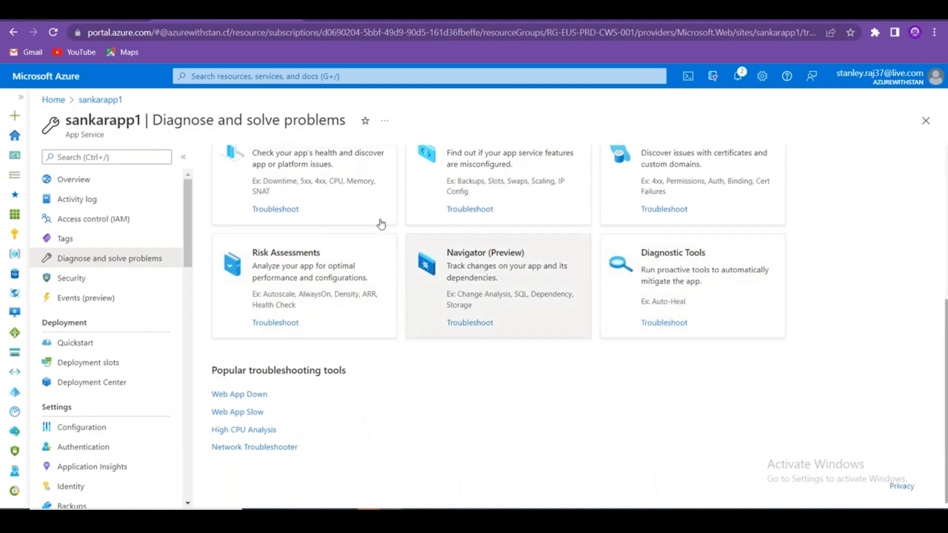
{"action": "scroll", "coordinate": [434, 296], "scroll_direction": "up", "scroll_amount": 5}
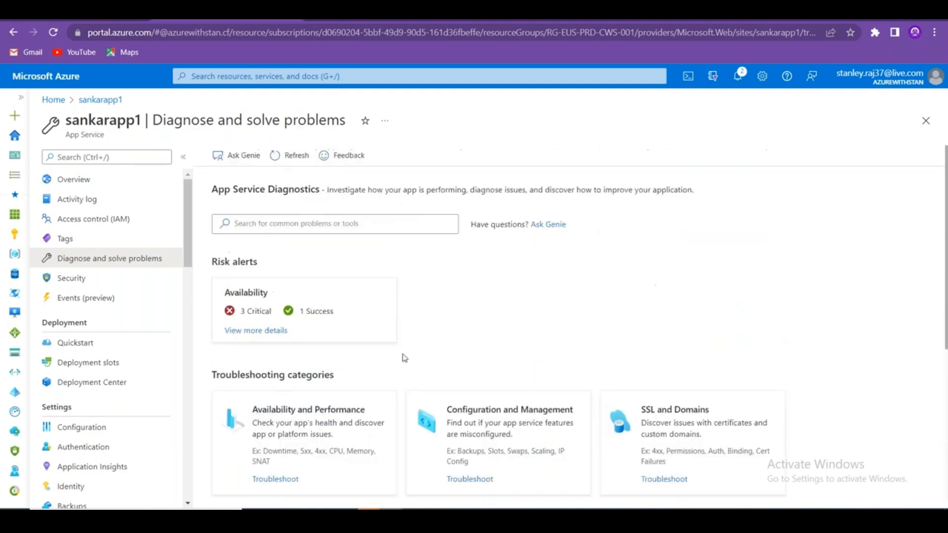
{"action": "scroll", "coordinate": [322, 401], "scroll_direction": "down", "scroll_amount": 5}
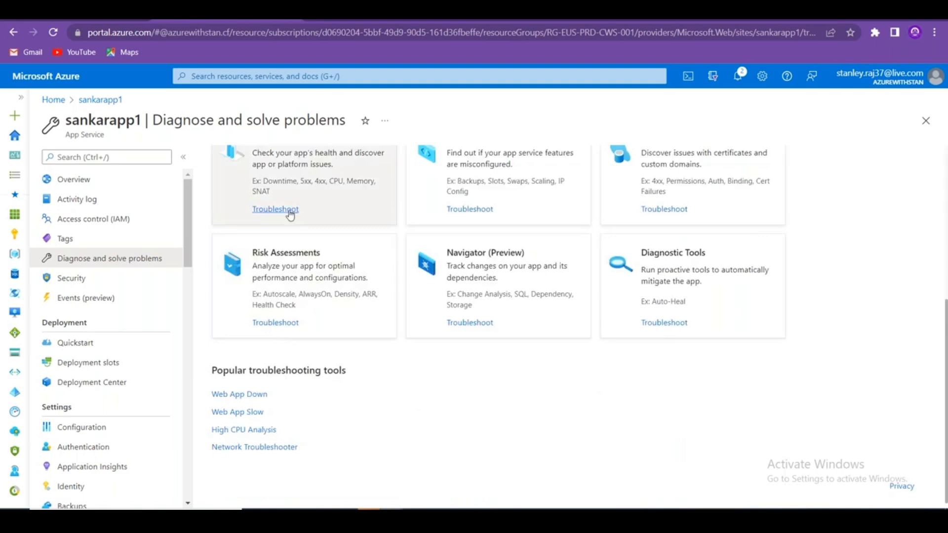
{"action": "left_click", "coordinate": [287, 209]}
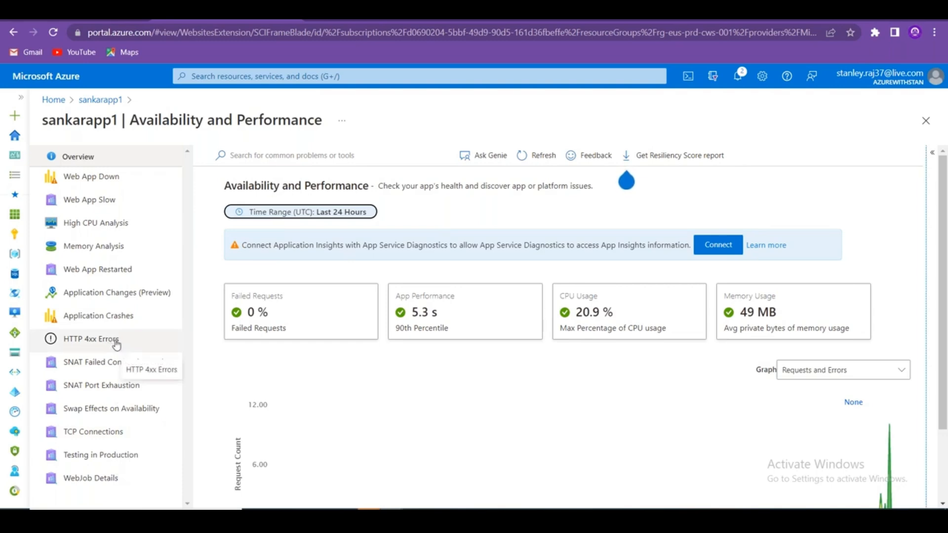
Review the High CPU Analysis results, expanding the CPU Drill Down check.
{"action": "scroll", "coordinate": [430, 386], "scroll_direction": "down", "scroll_amount": 3}
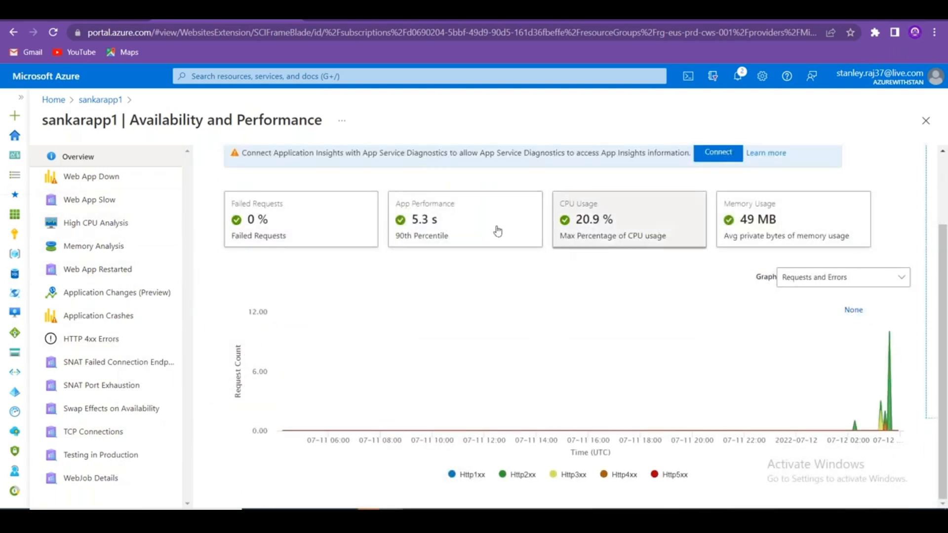
{"action": "left_click", "coordinate": [130, 227]}
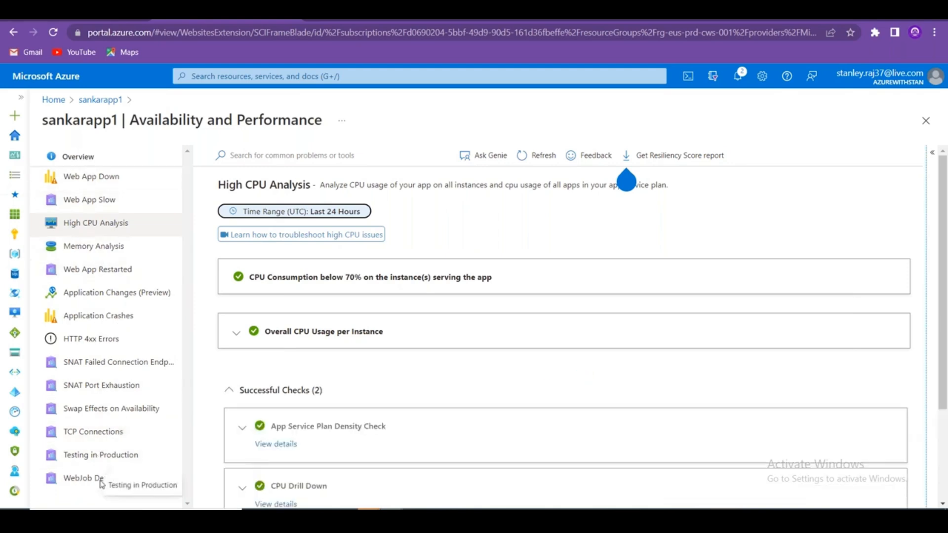
{"action": "scroll", "coordinate": [461, 396], "scroll_direction": "down", "scroll_amount": 3}
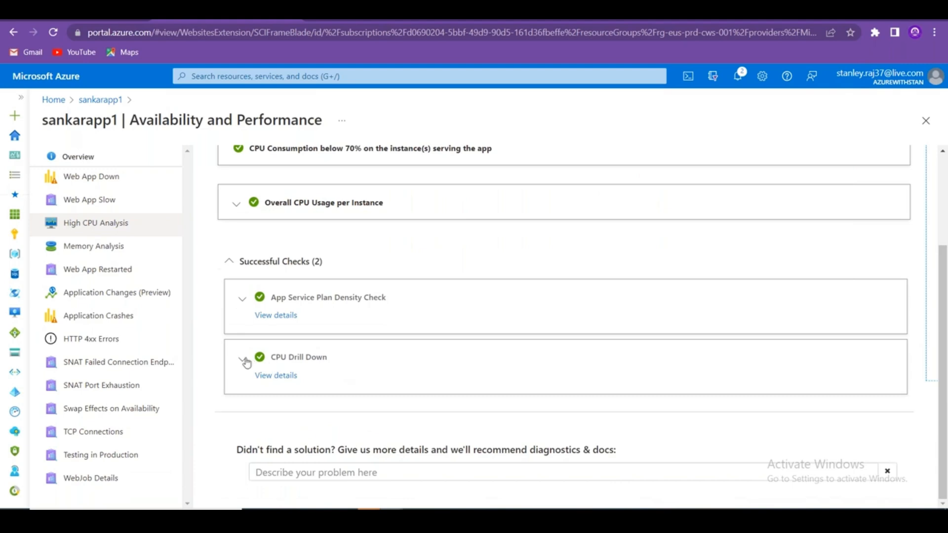
{"action": "left_click", "coordinate": [246, 362]}
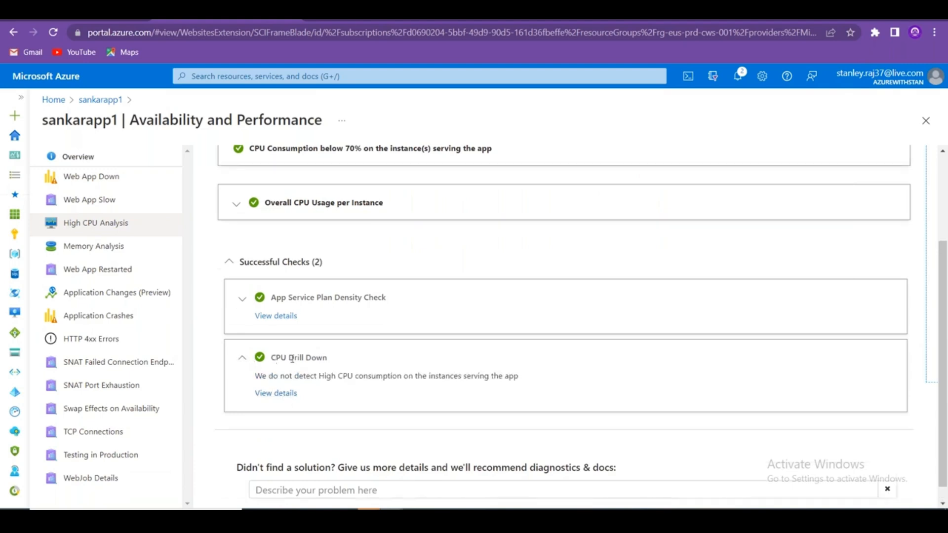
{"action": "left_click_drag", "start_coordinate": [275, 357], "coordinate": [364, 363]}
{"action": "scroll", "coordinate": [394, 329], "scroll_direction": "up", "scroll_amount": 3}
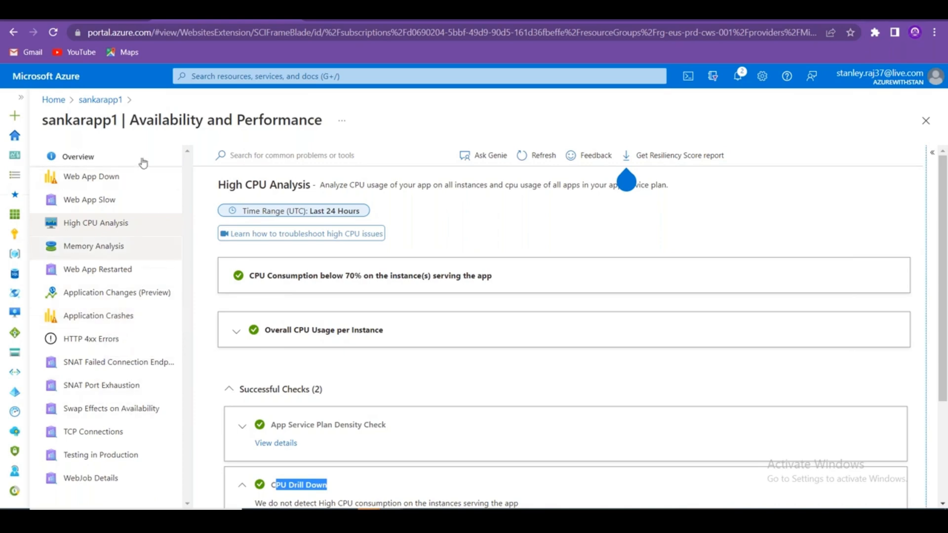
Check the Application Crashes diagnostics, then go back to sankarapp1's Diagnose and solve problems.
{"action": "left_click", "coordinate": [79, 314]}
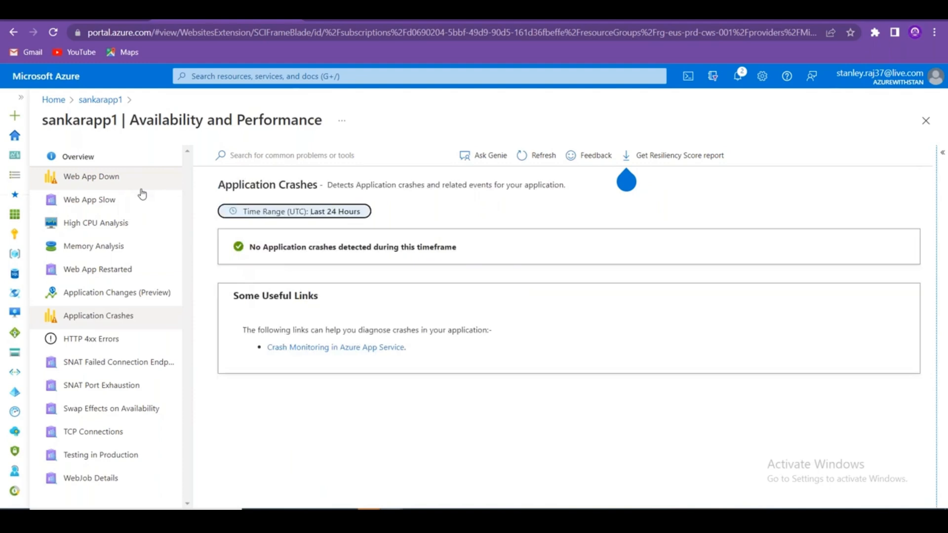
{"action": "key", "text": "alt+Tab"}
{"action": "key", "text": "alt+shift+Tab"}
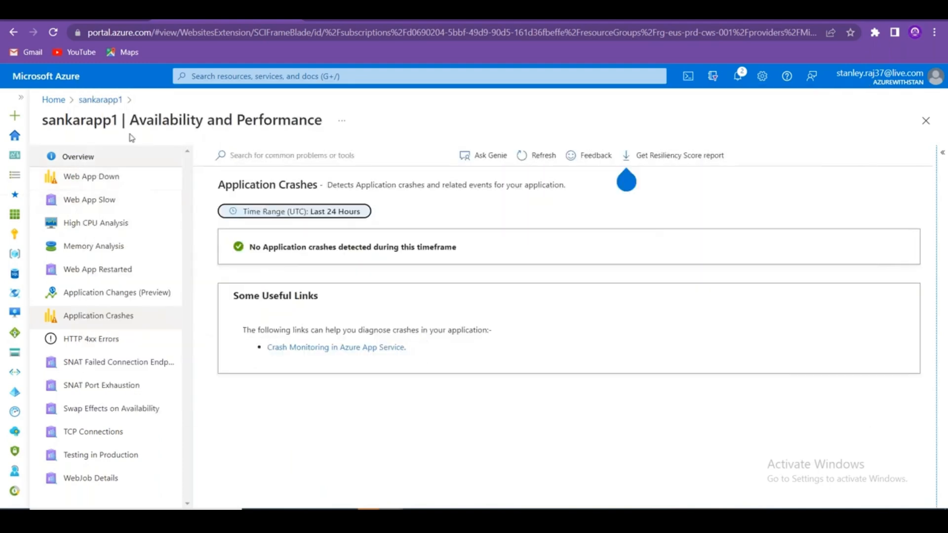
{"action": "left_click", "coordinate": [100, 100]}
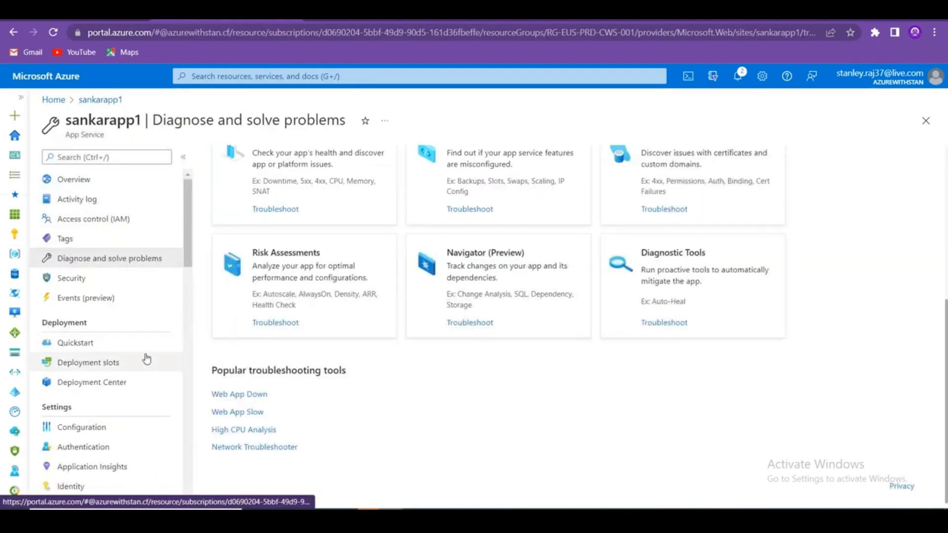
{"action": "scroll", "coordinate": [144, 360], "scroll_direction": "down", "scroll_amount": 14}
{"action": "scroll", "coordinate": [123, 353], "scroll_direction": "up", "scroll_amount": 7}
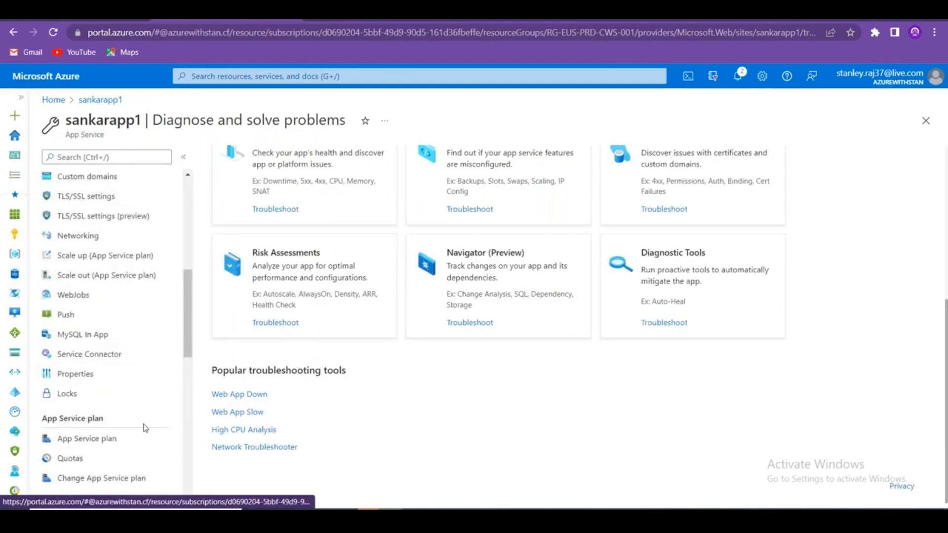
{"action": "scroll", "coordinate": [188, 365], "scroll_direction": "down", "scroll_amount": 1}
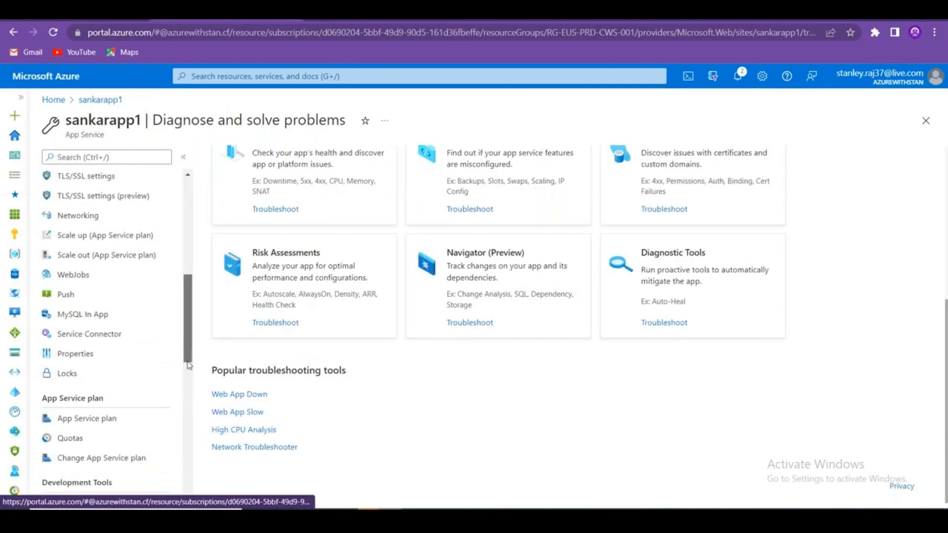
{"action": "scroll", "coordinate": [104, 317], "scroll_direction": "down", "scroll_amount": 9}
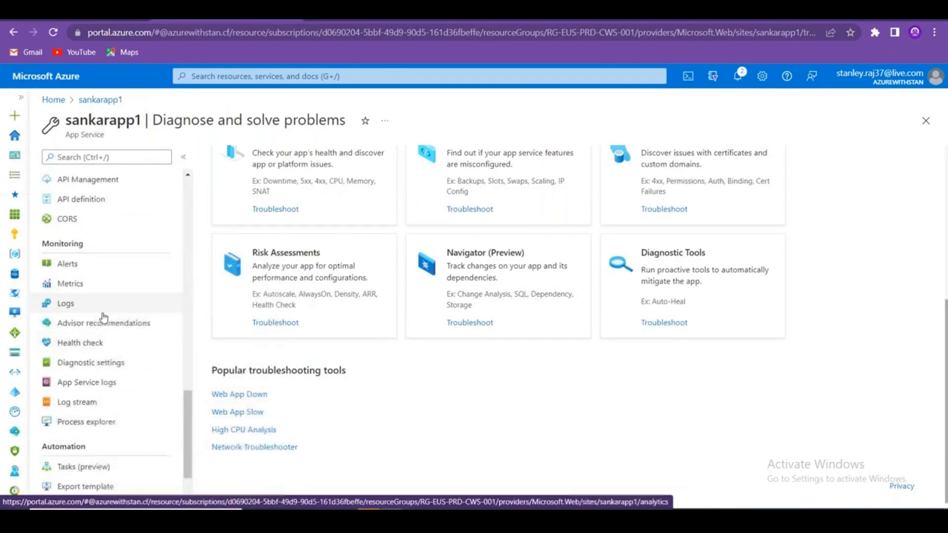
{"action": "scroll", "coordinate": [191, 429], "scroll_direction": "down", "scroll_amount": 1}
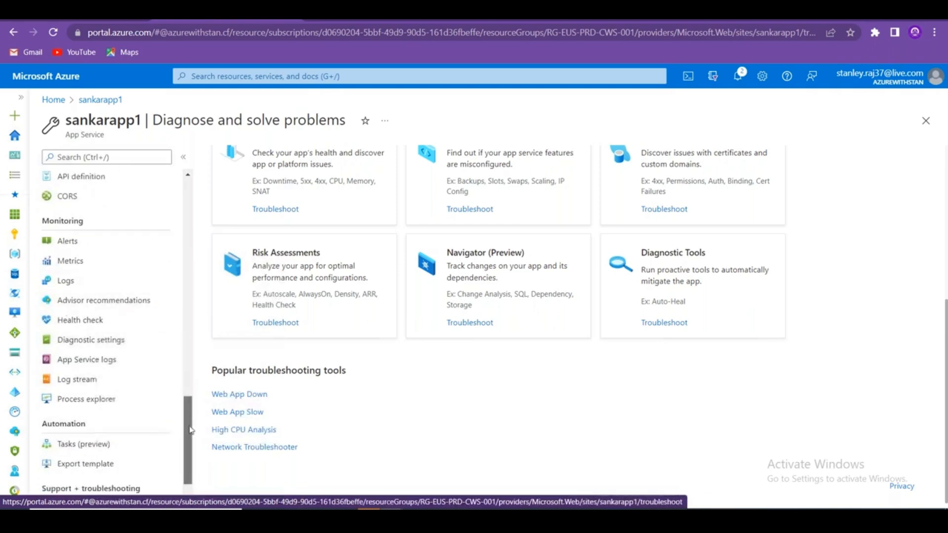
{"action": "scroll", "coordinate": [191, 429], "scroll_direction": "down", "scroll_amount": 2}
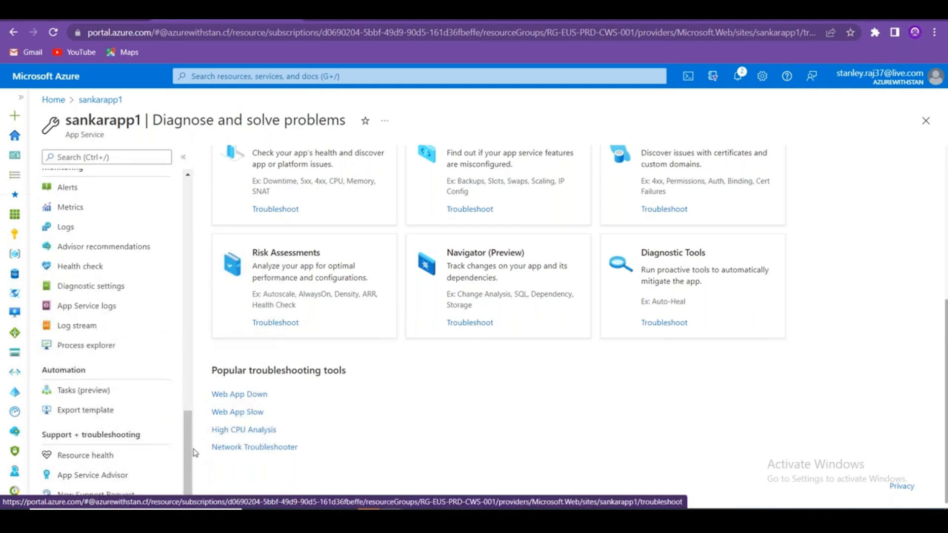
{"action": "left_click_drag", "start_coordinate": [196, 453], "coordinate": [199, 223]}
{"action": "left_click", "coordinate": [138, 433]}
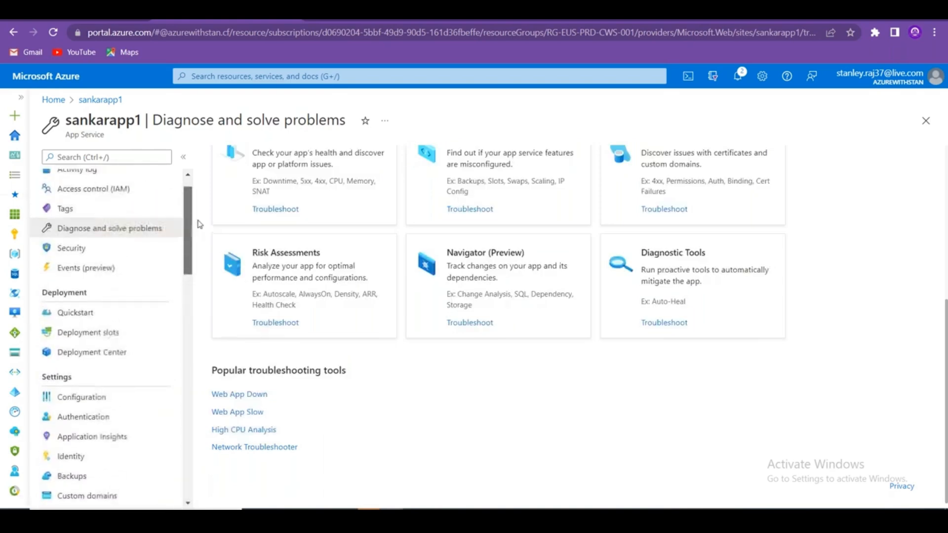
{"action": "scroll", "coordinate": [126, 256], "scroll_direction": "up", "scroll_amount": 1}
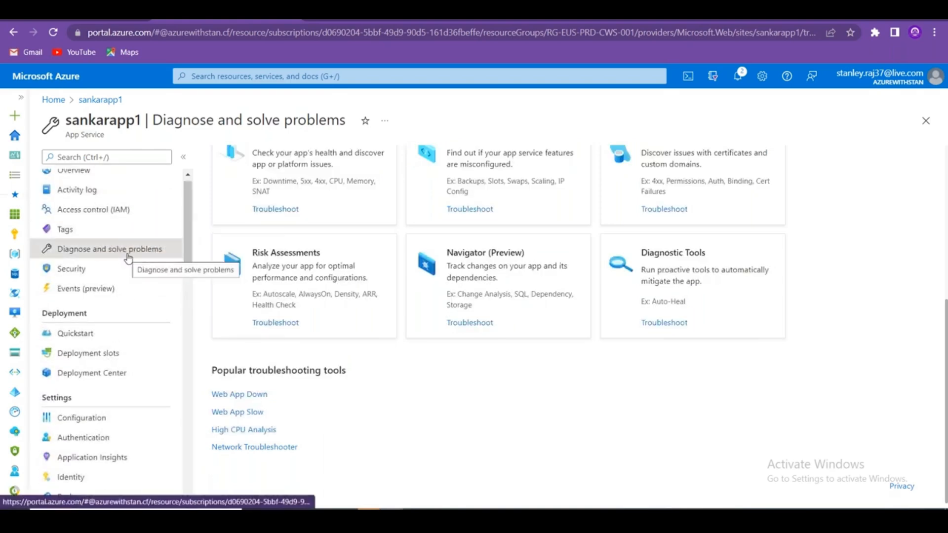
{"action": "scroll", "coordinate": [410, 325], "scroll_direction": "up", "scroll_amount": 1}
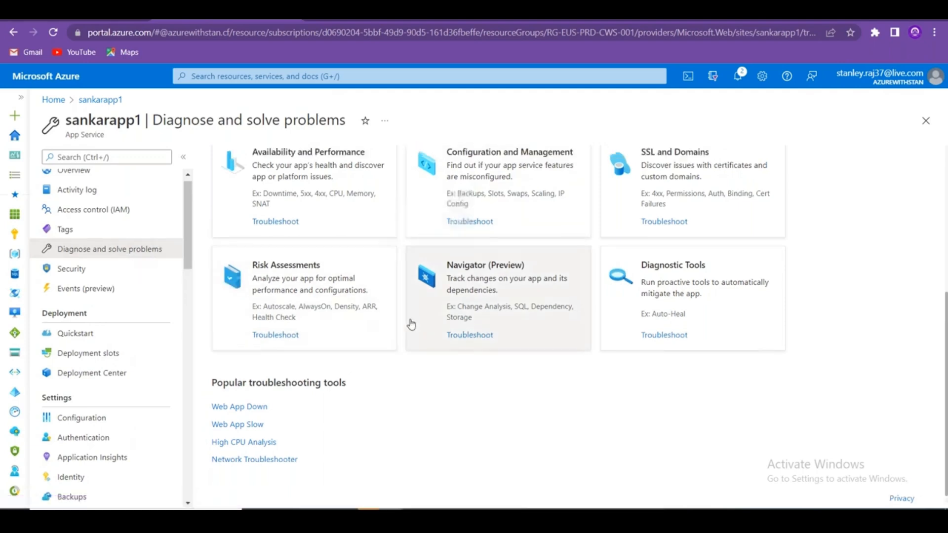
{"action": "scroll", "coordinate": [411, 325], "scroll_direction": "up", "scroll_amount": 5}
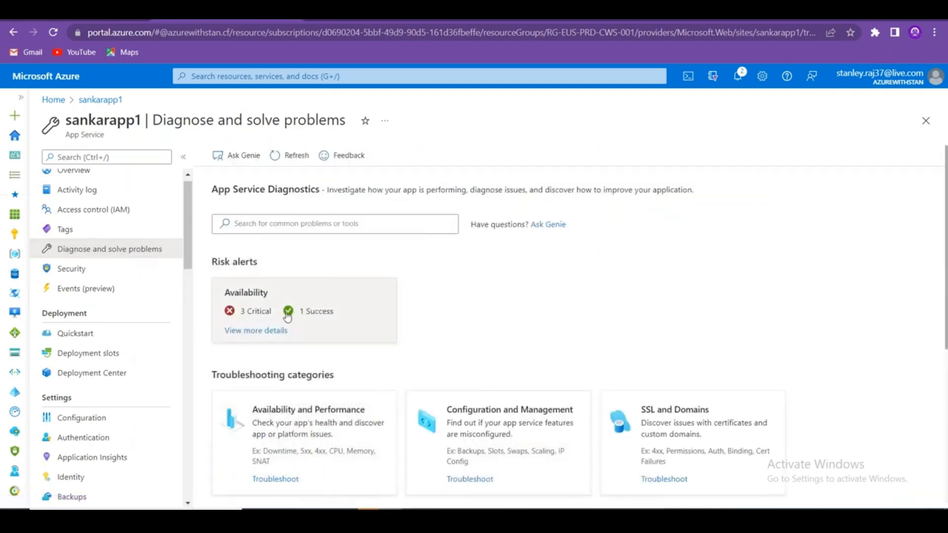
{"action": "scroll", "coordinate": [571, 349], "scroll_direction": "down", "scroll_amount": 5}
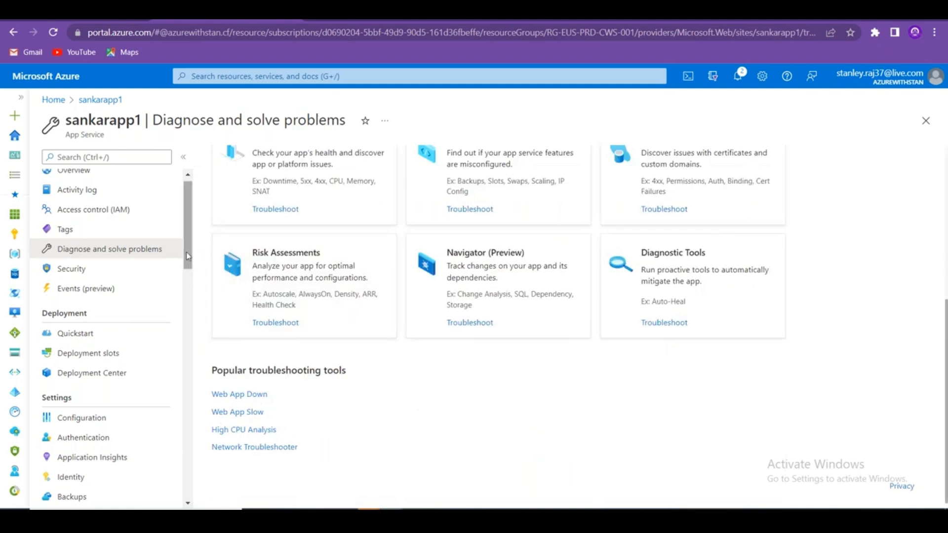
{"action": "mouse_move", "coordinate": [186, 253]}
{"action": "left_mouse_down"}
{"action": "mouse_move", "coordinate": [192, 389]}
{"action": "mouse_move", "coordinate": [183, 465]}
{"action": "left_mouse_up"}
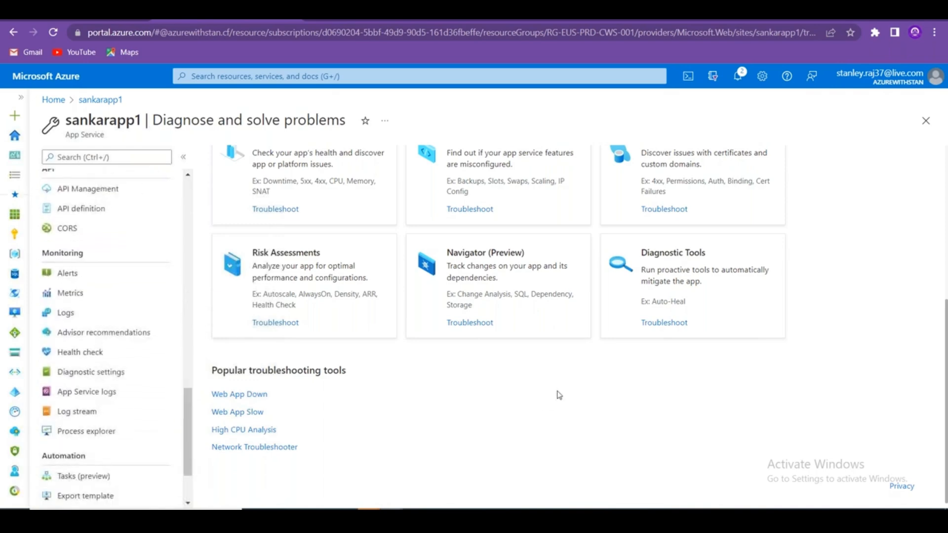
Copy the Health check description into Excel cell B43.
{"action": "left_click", "coordinate": [106, 362]}
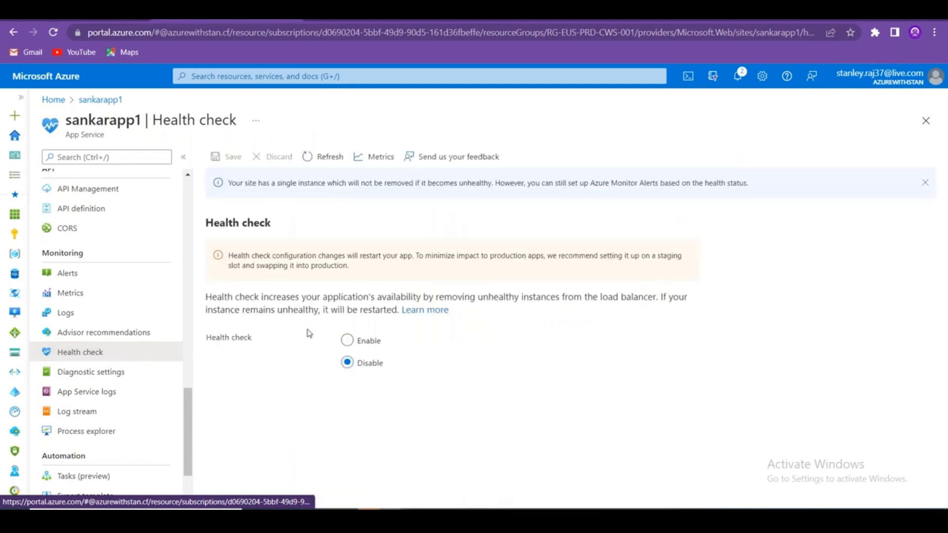
{"action": "left_click_drag", "start_coordinate": [401, 311], "coordinate": [210, 298]}
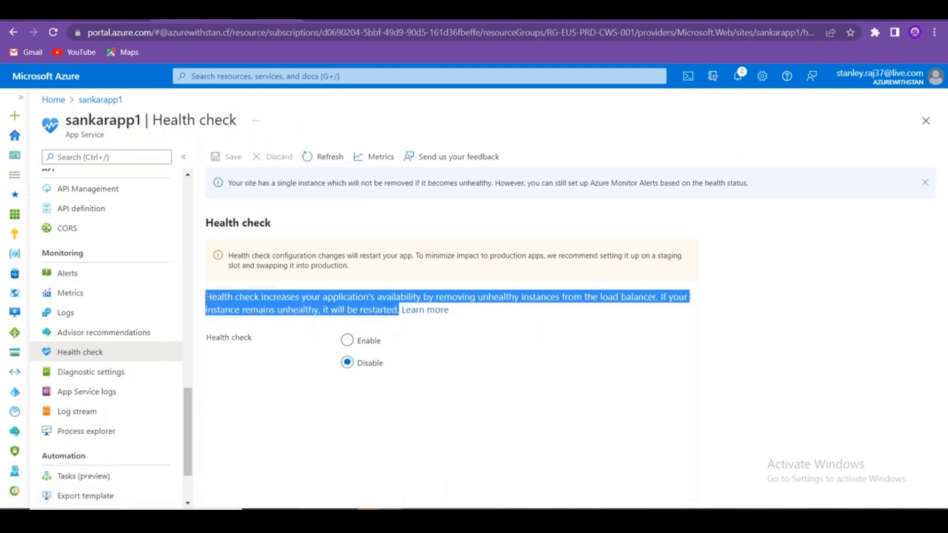
{"action": "key", "text": "alt+Tab"}
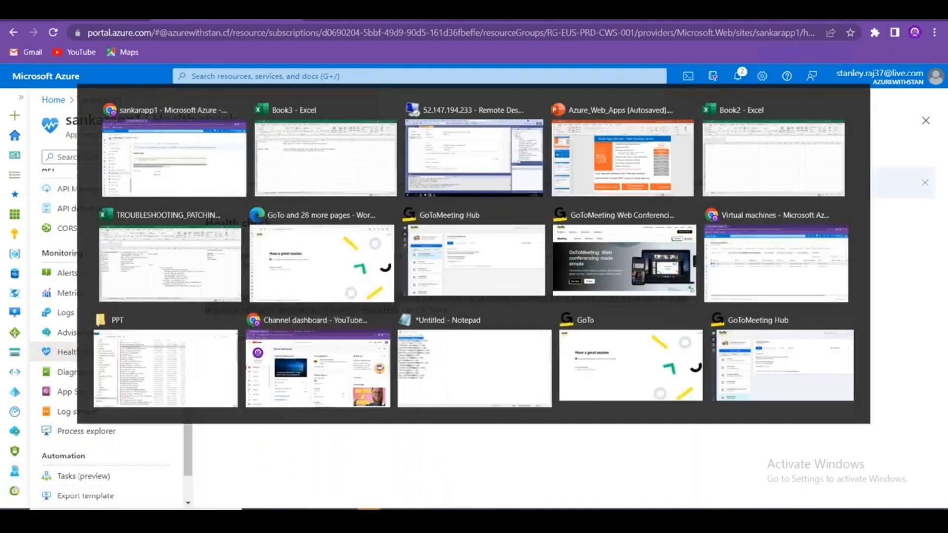
{"action": "left_click", "coordinate": [231, 240]}
{"action": "type", "text": "Health check increases your application's availability by removing unhealthy instances from the load balancer. If your instance remains unhealthy, it will be restarted."}
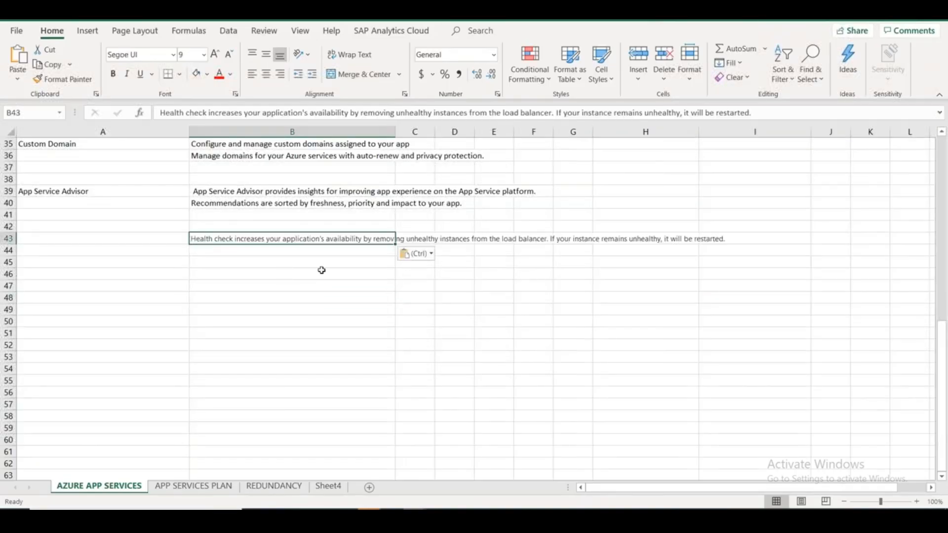
{"action": "key", "text": "alt+Tab"}
Enable health check with path /var/www/html/index.html.
{"action": "left_click", "coordinate": [347, 340]}
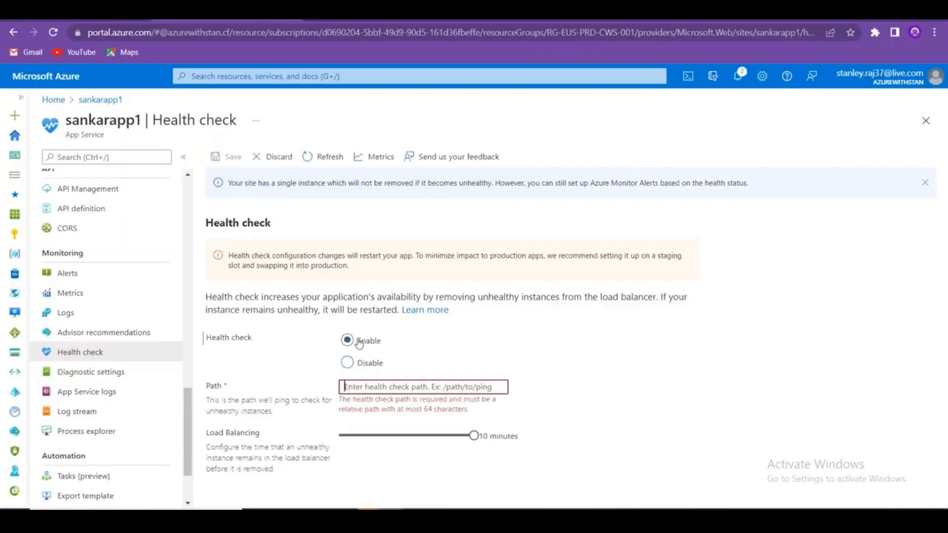
{"action": "left_click", "coordinate": [463, 383]}
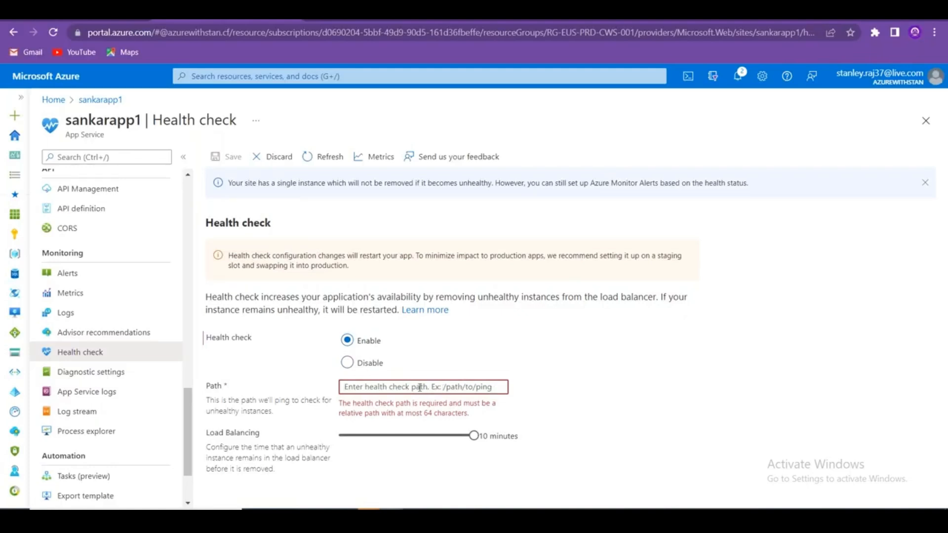
{"action": "type", "text": "/var/www/html/index.html"}
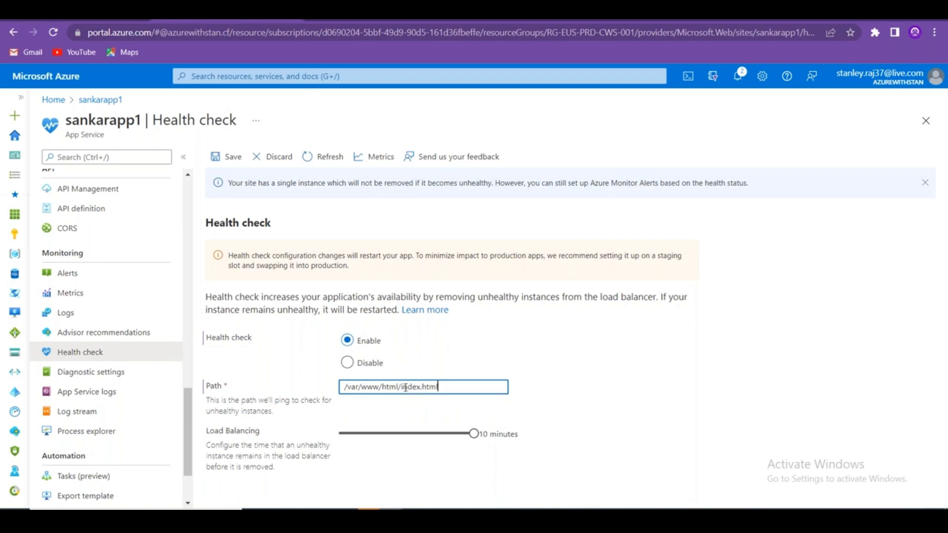
{"action": "left_click_drag", "start_coordinate": [403, 387], "coordinate": [438, 387]}
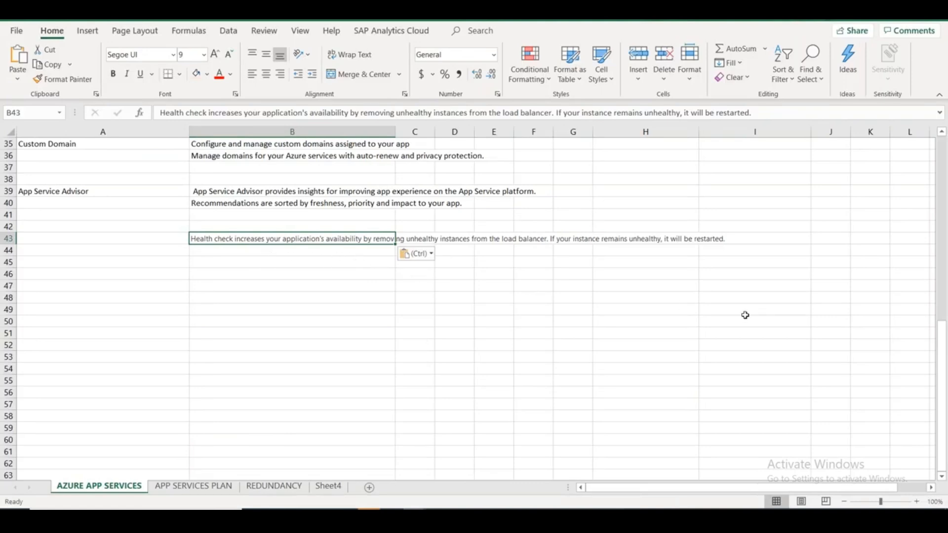
{"action": "key", "text": "alt+Tab"}
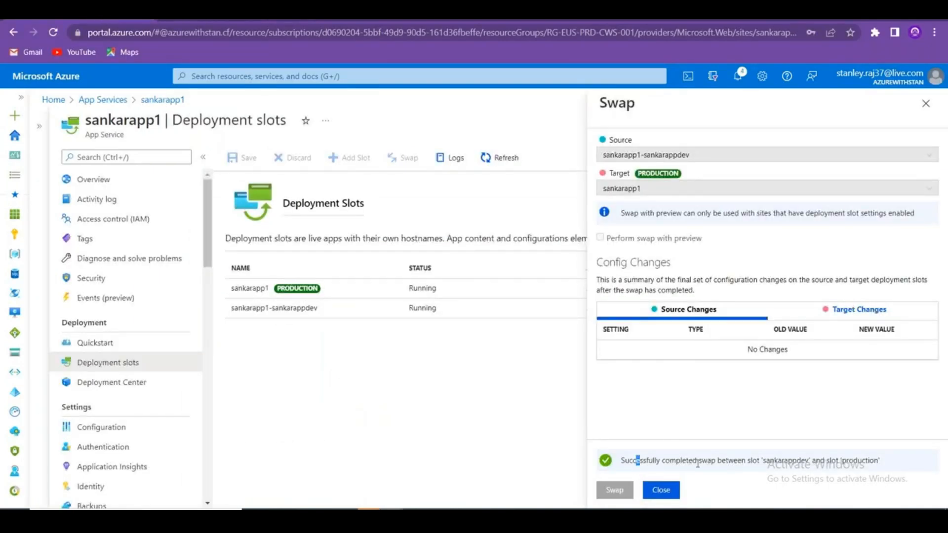
Close the completed swap panel and open sankarapp1's Overview.
{"action": "left_click_drag", "start_coordinate": [697, 464], "coordinate": [882, 461]}
{"action": "left_click", "coordinate": [925, 103]}
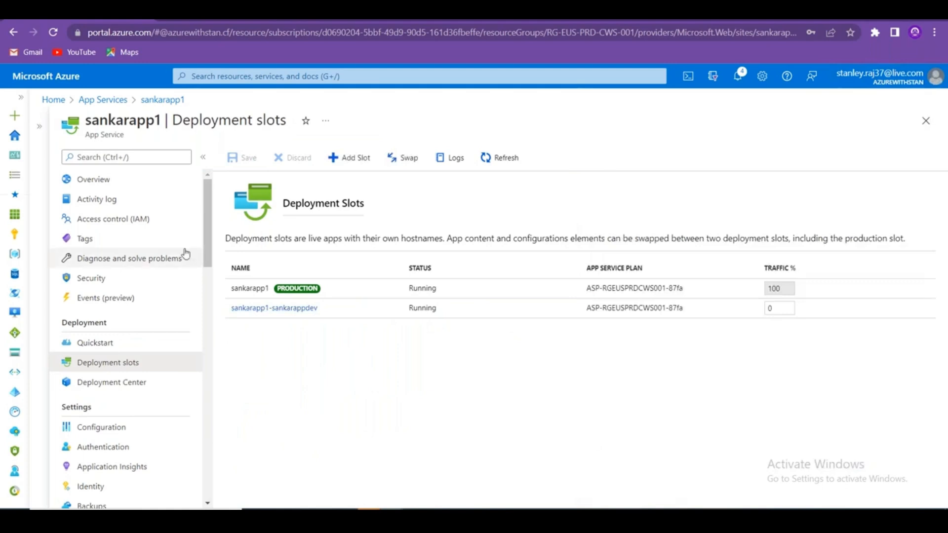
{"action": "left_click", "coordinate": [105, 182]}
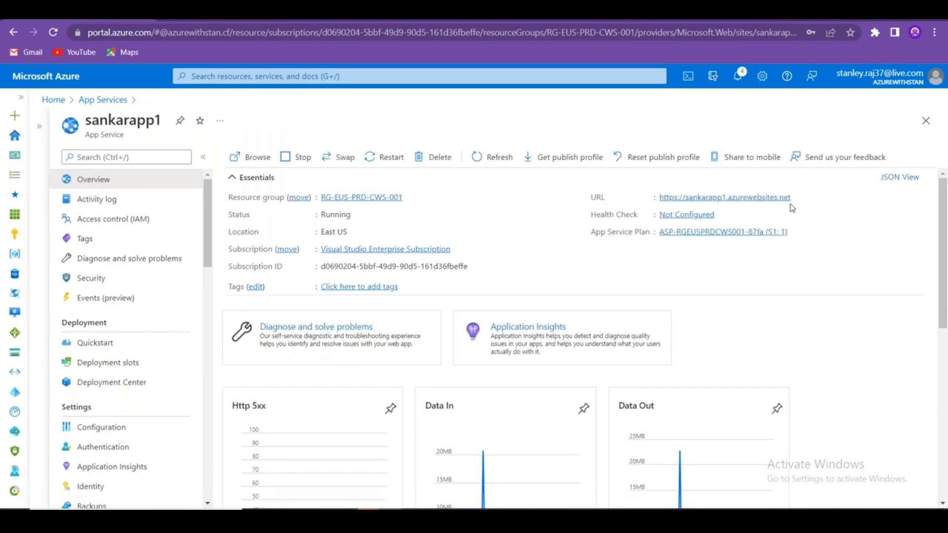
Load sankarapp1.azurewebsites.net in a new tab and confirm the new welcome heading.
{"action": "left_click", "coordinate": [799, 198]}
{"action": "key", "text": "ctrl+t"}
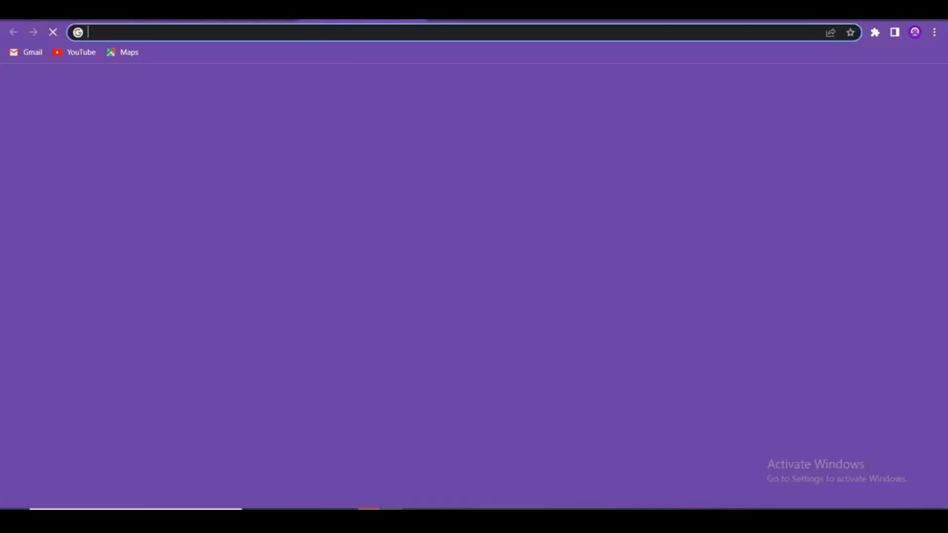
{"action": "key", "text": "ctrl+v"}
{"action": "key", "text": "Return"}
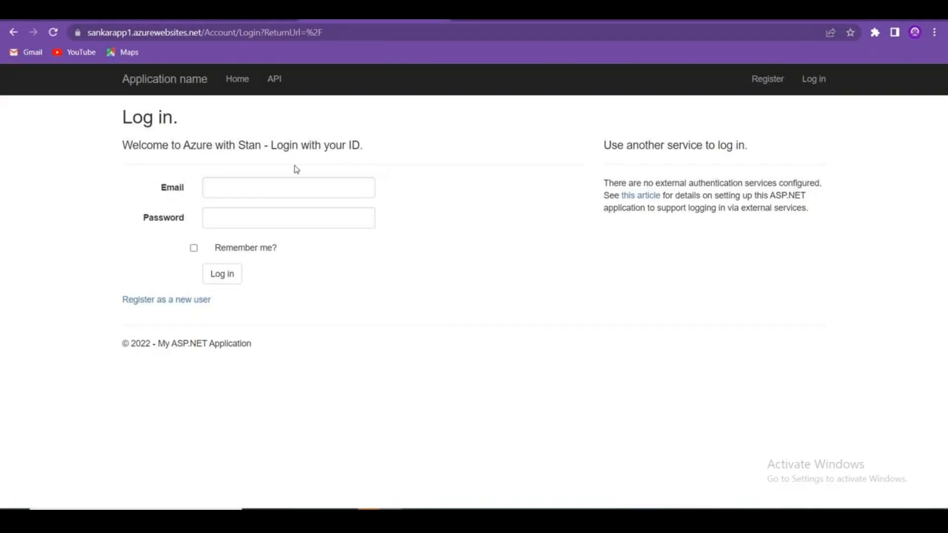
{"action": "left_click_drag", "start_coordinate": [362, 148], "coordinate": [267, 145]}
{"action": "left_click", "coordinate": [117, 158]}
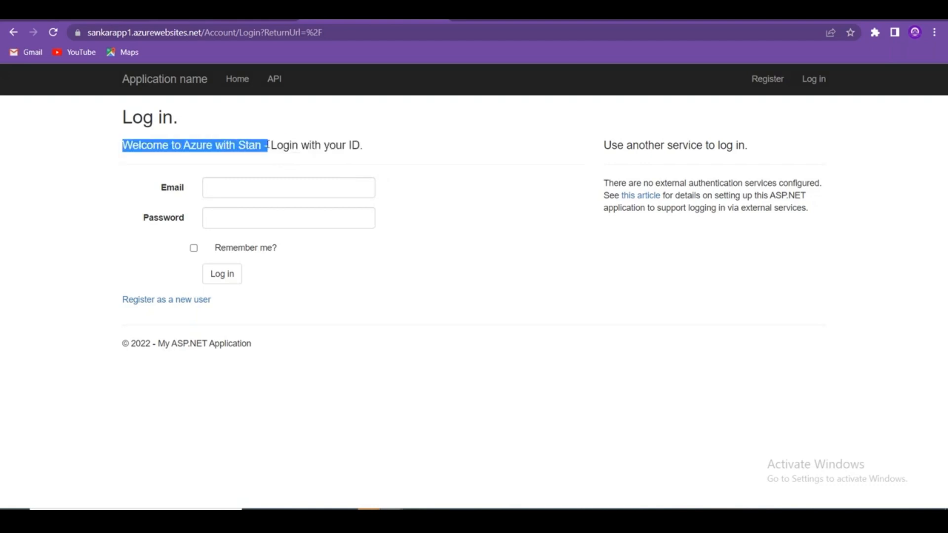
Return to the Azure portal tab and scroll through sankarapp1's Overview.
{"action": "left_click", "coordinate": [89, 13]}
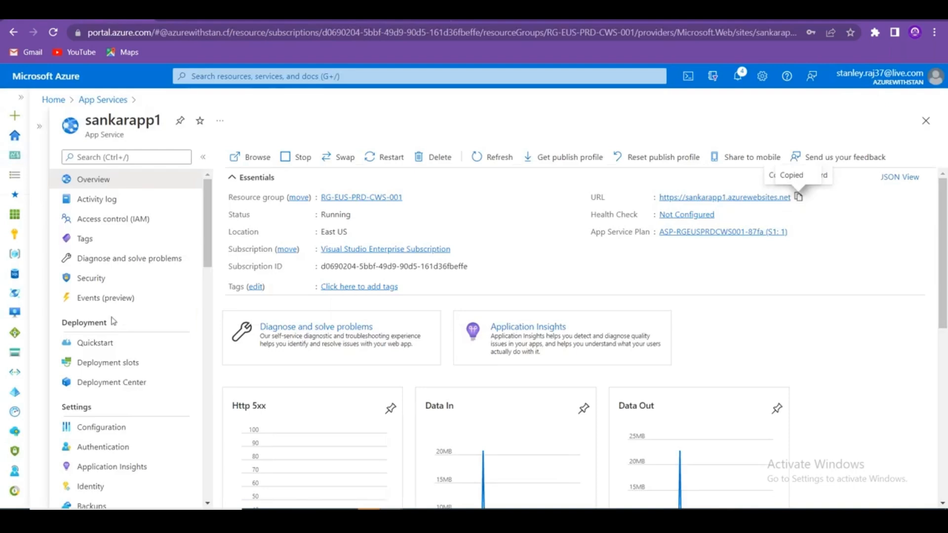
{"action": "scroll", "coordinate": [112, 322], "scroll_direction": "down", "scroll_amount": 13}
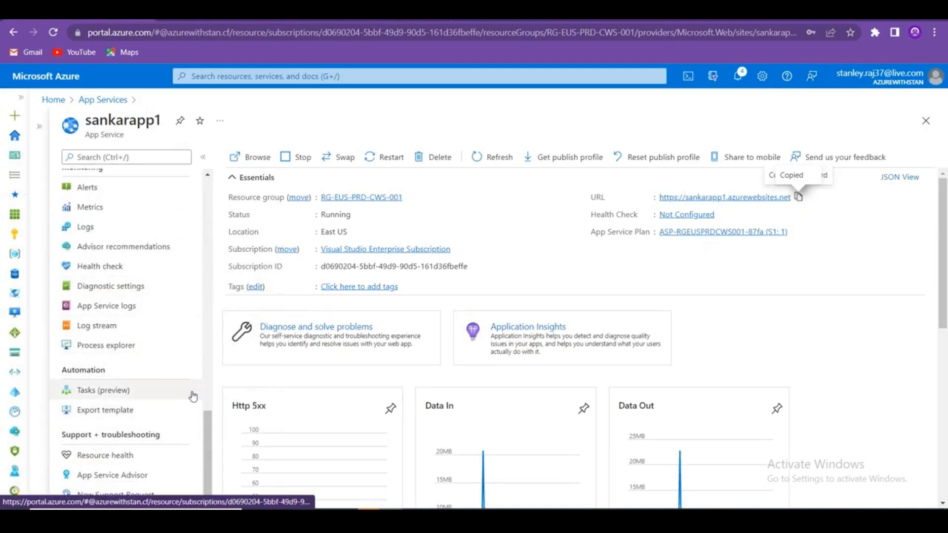
{"action": "left_click_drag", "start_coordinate": [208, 420], "coordinate": [201, 297]}
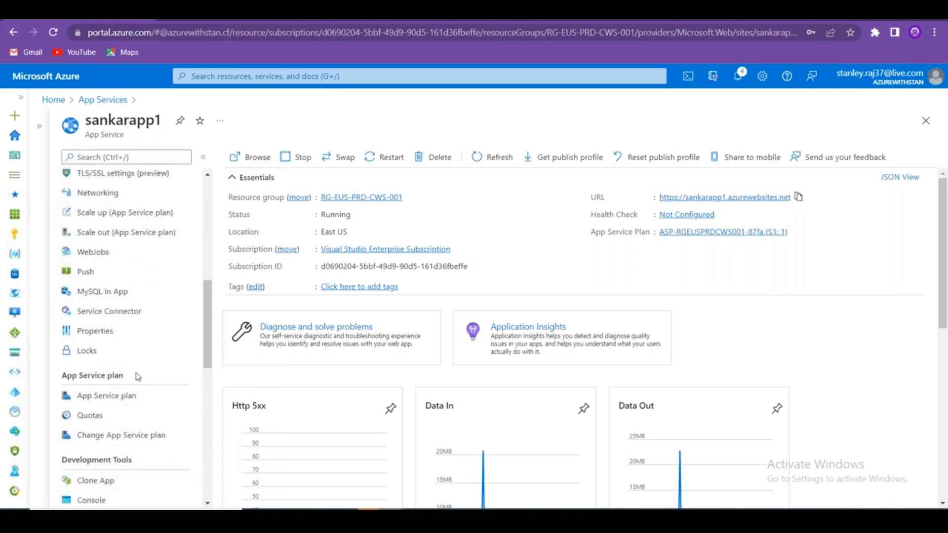
{"action": "left_click_drag", "start_coordinate": [208, 344], "coordinate": [208, 407]}
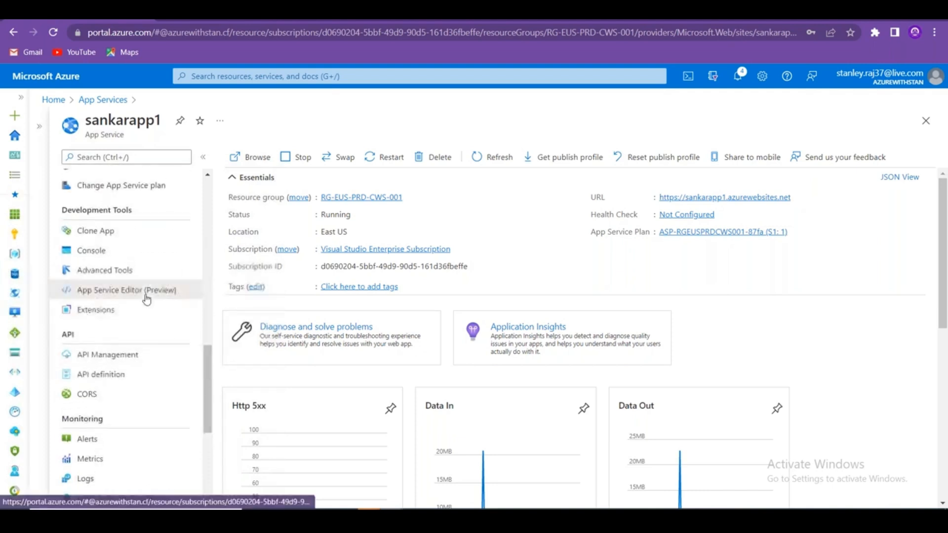
Launch sankarapp1's App Service Editor and browse its WWWROOT folder tree.
{"action": "left_click", "coordinate": [151, 290]}
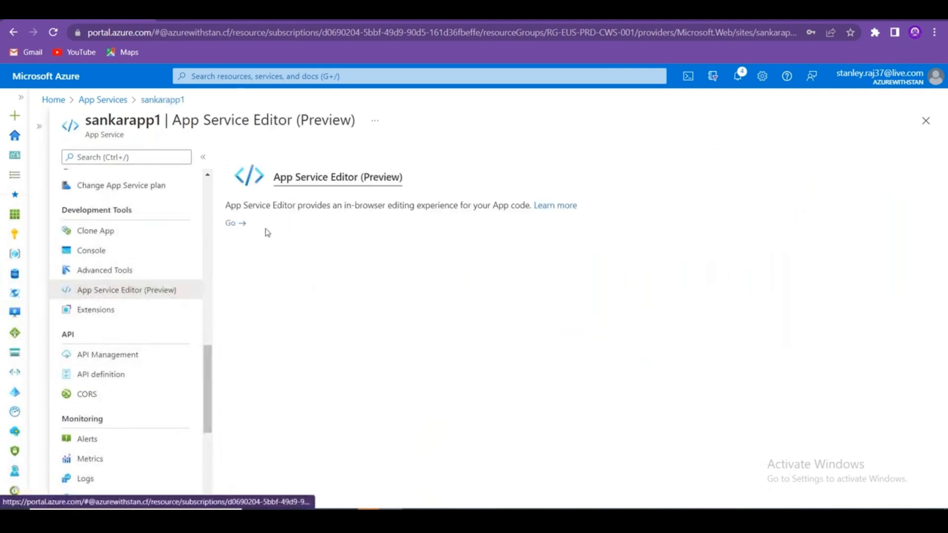
{"action": "left_click", "coordinate": [237, 225]}
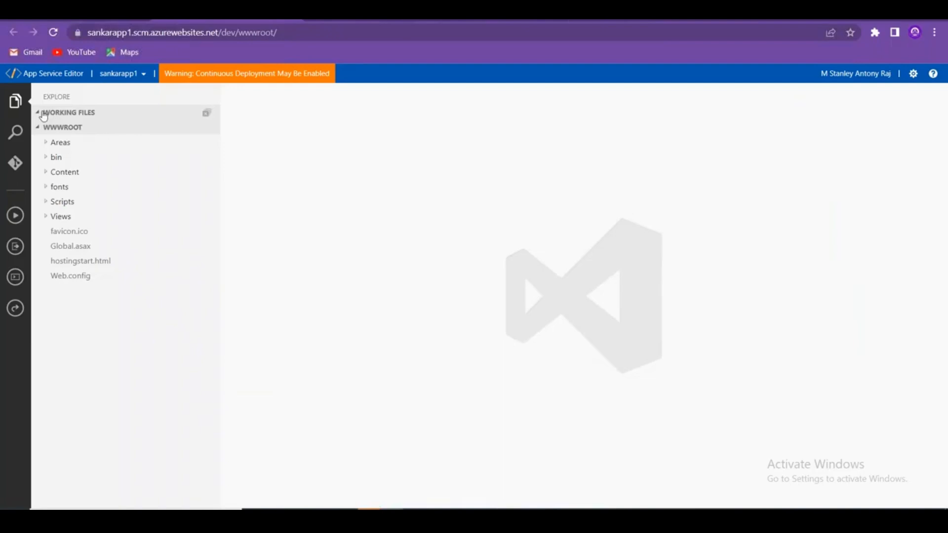
{"action": "left_click", "coordinate": [43, 114]}
{"action": "left_click", "coordinate": [38, 127]}
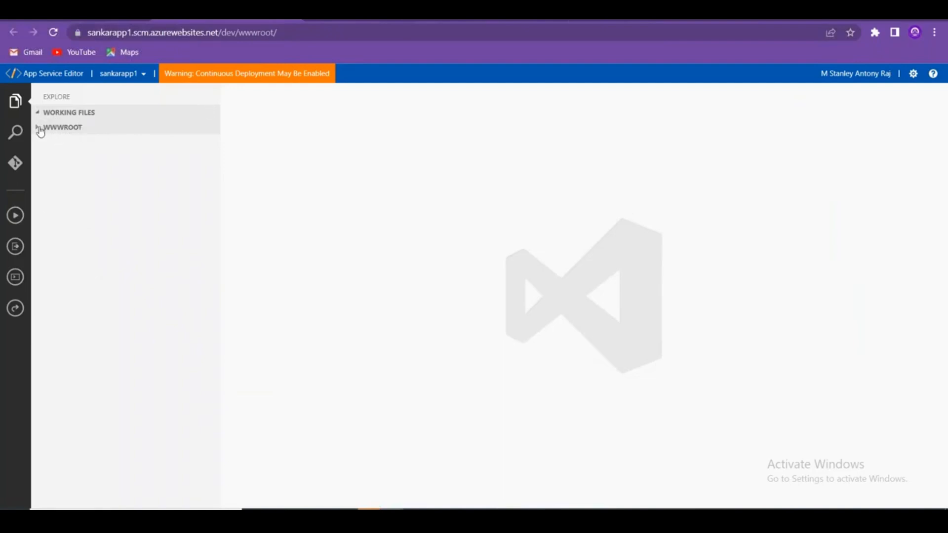
{"action": "left_click", "coordinate": [38, 130]}
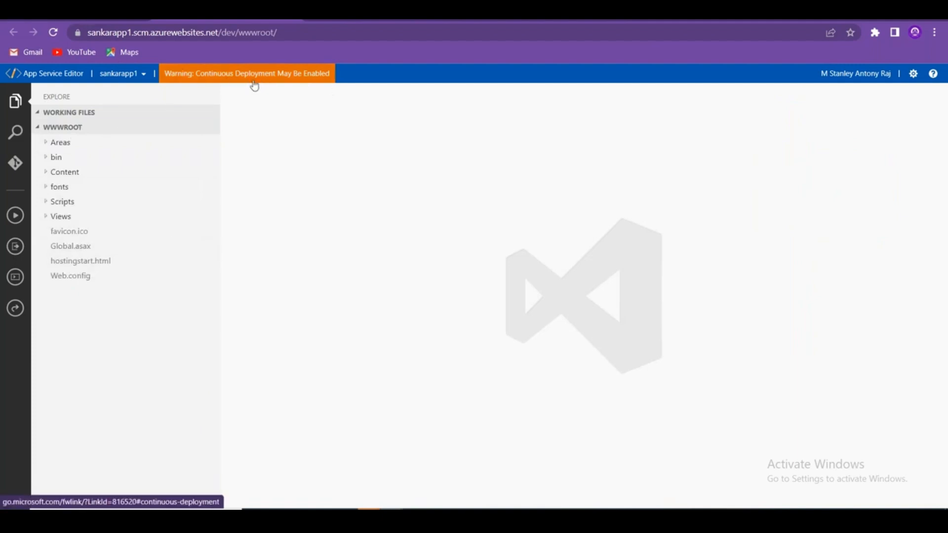
Back in the Azure portal, open sankarapp1's MySQL In App settings page.
{"action": "left_click", "coordinate": [88, 22]}
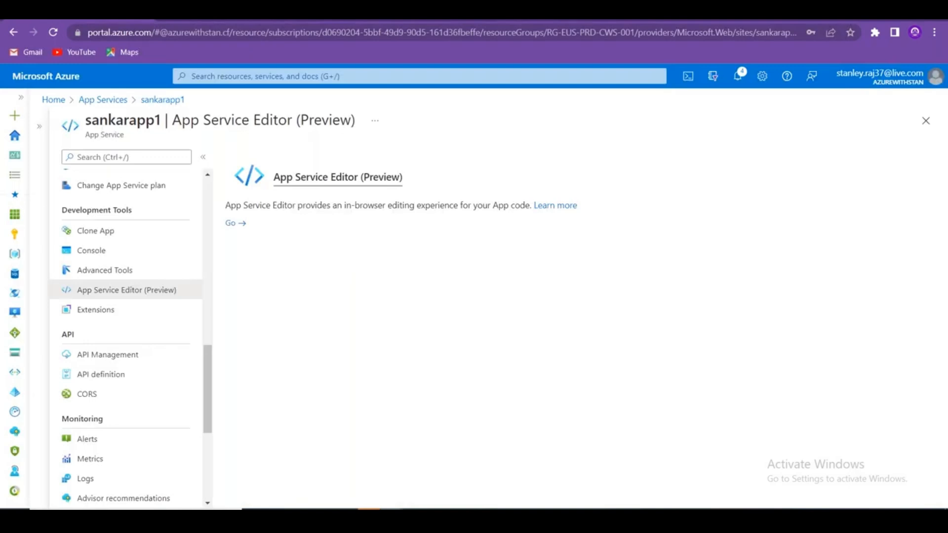
{"action": "scroll", "coordinate": [138, 351], "scroll_direction": "up", "scroll_amount": 10}
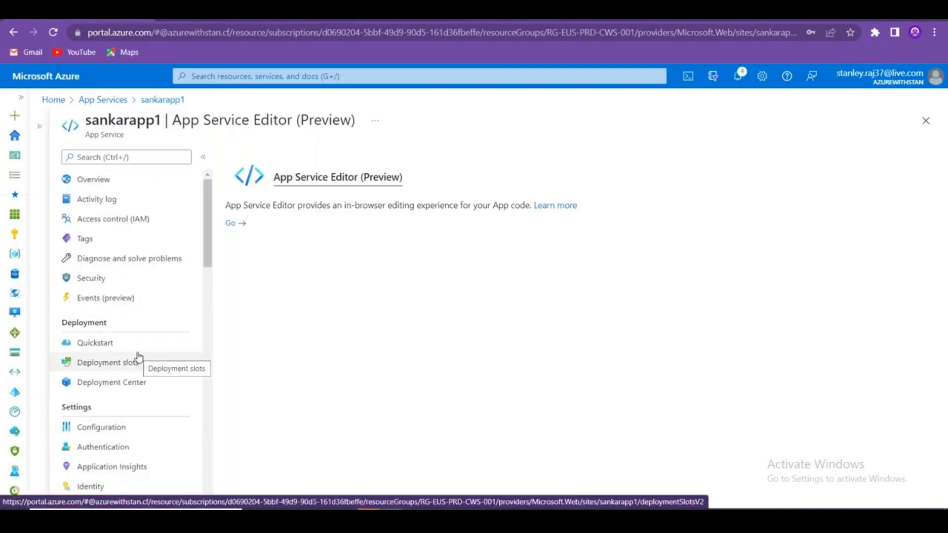
{"action": "scroll", "coordinate": [173, 321], "scroll_direction": "down", "scroll_amount": 7}
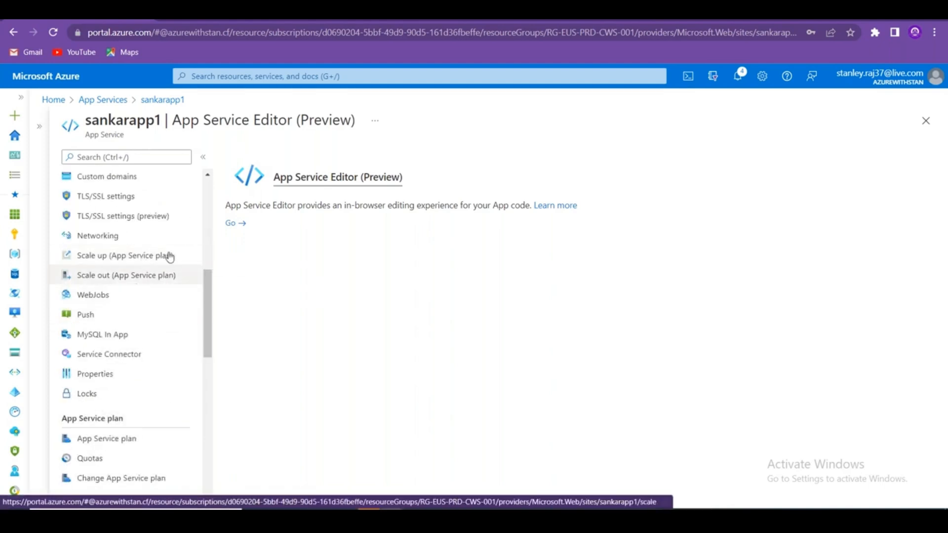
{"action": "left_click_drag", "start_coordinate": [208, 315], "coordinate": [208, 270]}
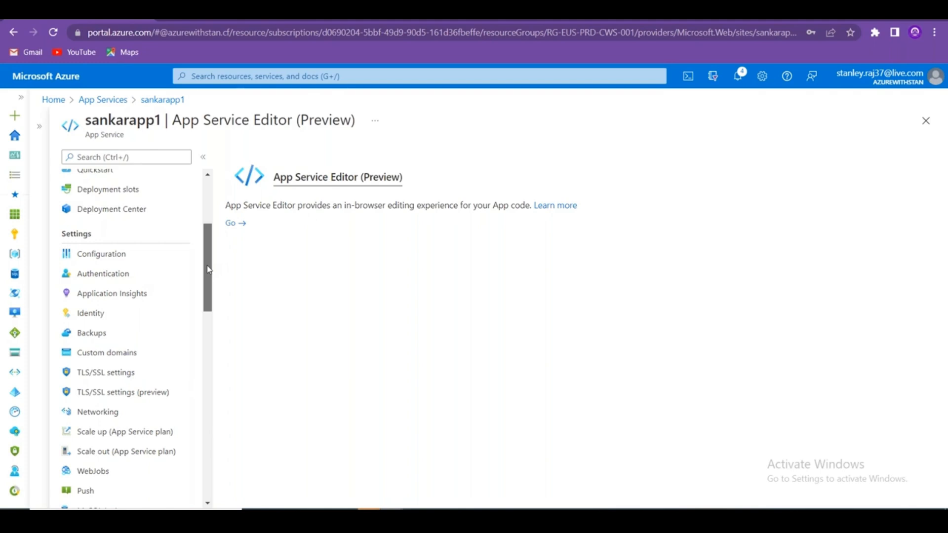
{"action": "scroll", "coordinate": [211, 300], "scroll_direction": "down", "scroll_amount": 5}
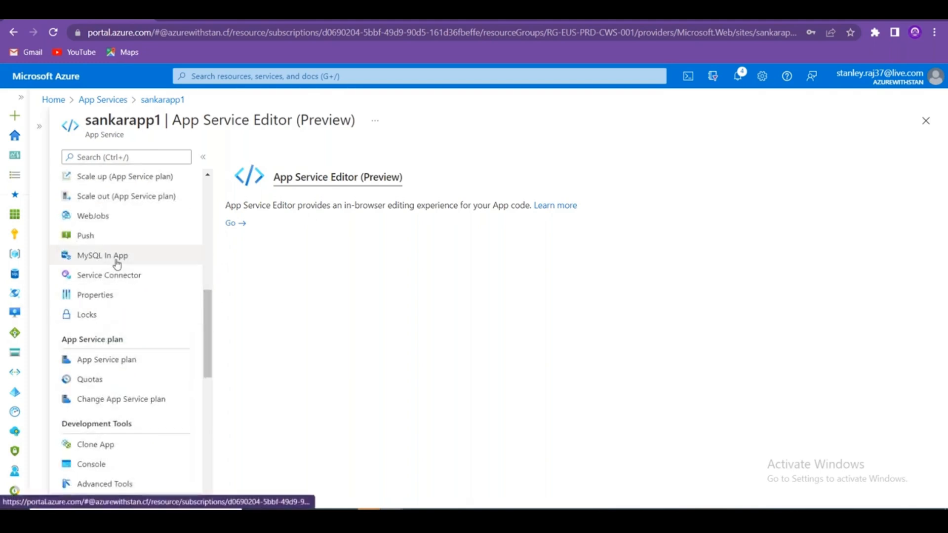
{"action": "left_click", "coordinate": [117, 261]}
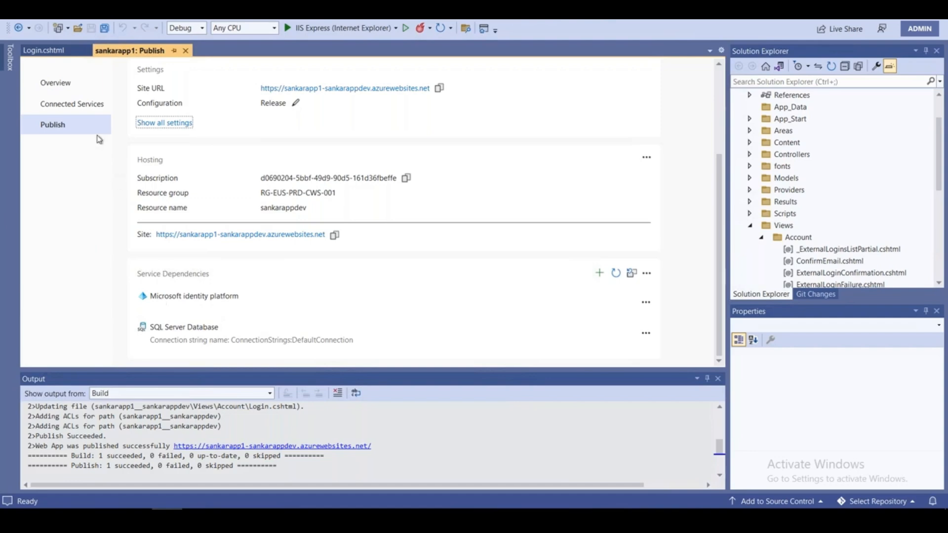
{"action": "left_click", "coordinate": [88, 106]}
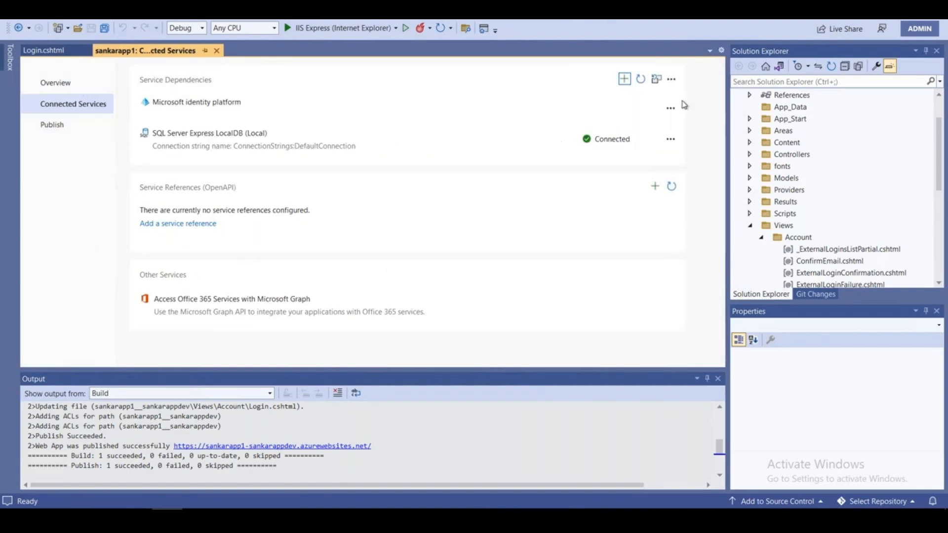
{"action": "left_click", "coordinate": [670, 80]}
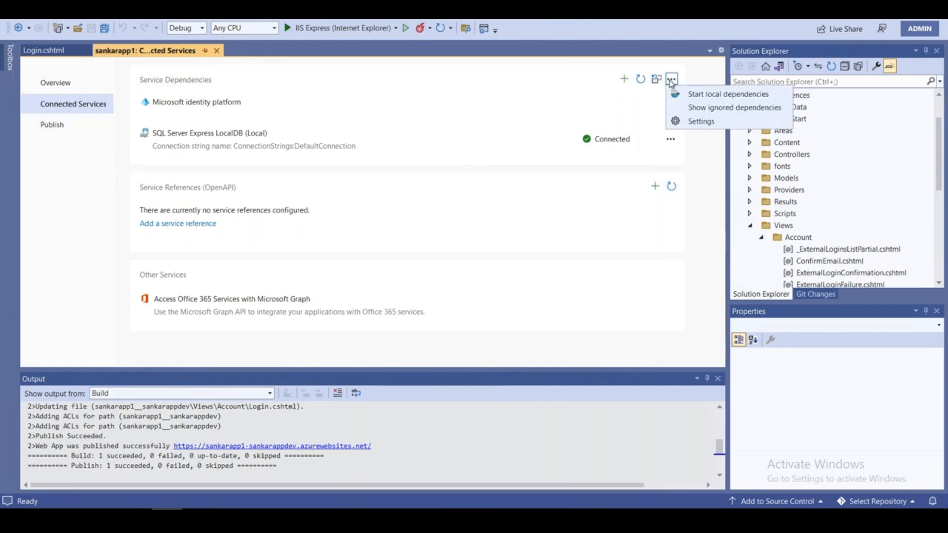
{"action": "left_click", "coordinate": [709, 126]}
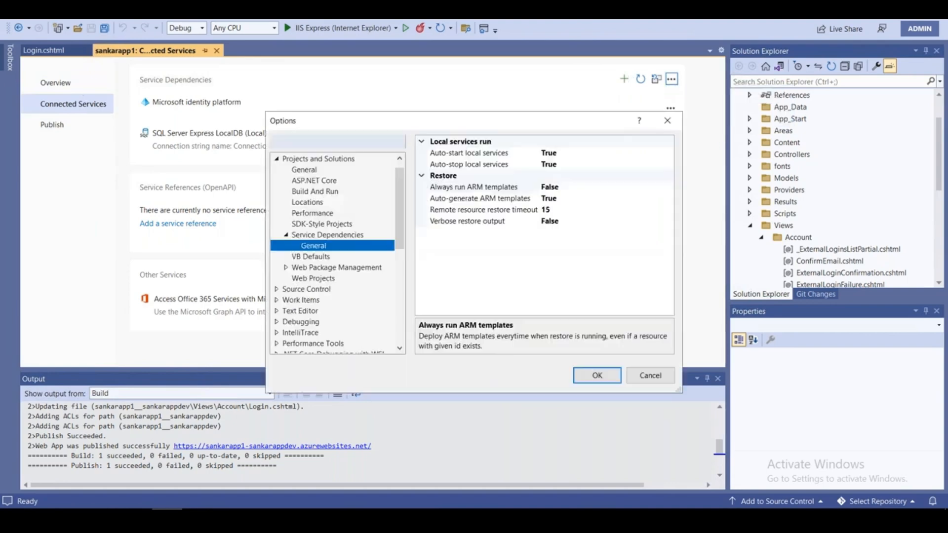
{"action": "scroll", "coordinate": [326, 317], "scroll_direction": "down", "scroll_amount": 7}
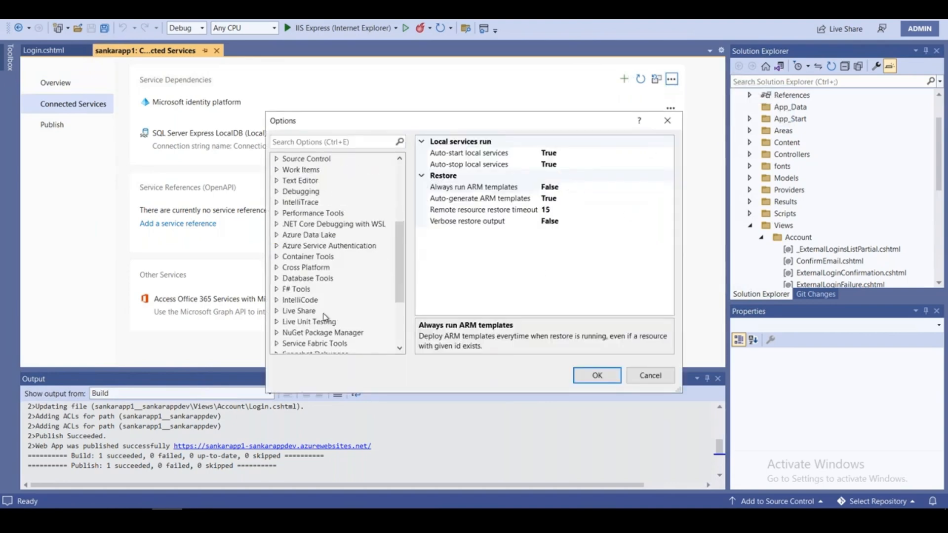
{"action": "left_click", "coordinate": [651, 375]}
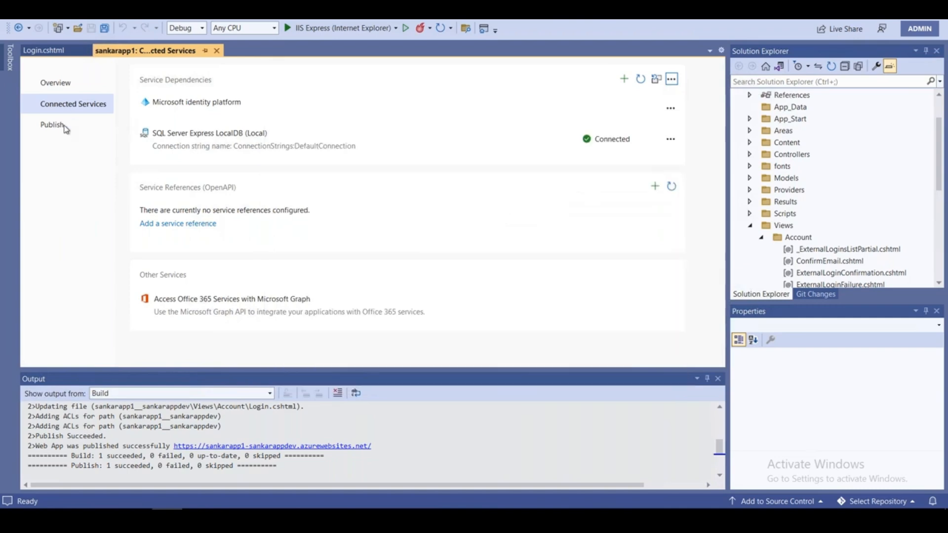
{"action": "left_click", "coordinate": [67, 130]}
{"action": "scroll", "coordinate": [407, 251], "scroll_direction": "down", "scroll_amount": 4}
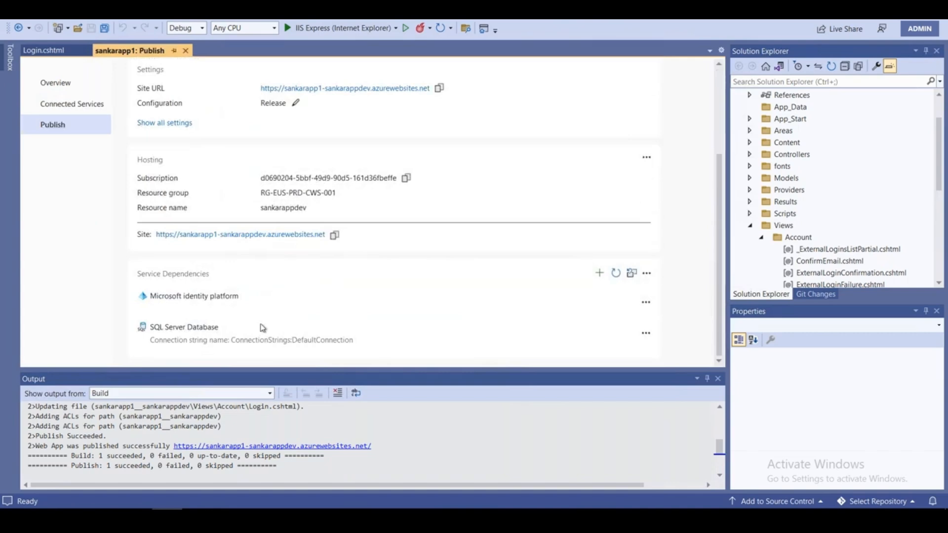
{"action": "left_click", "coordinate": [646, 334]}
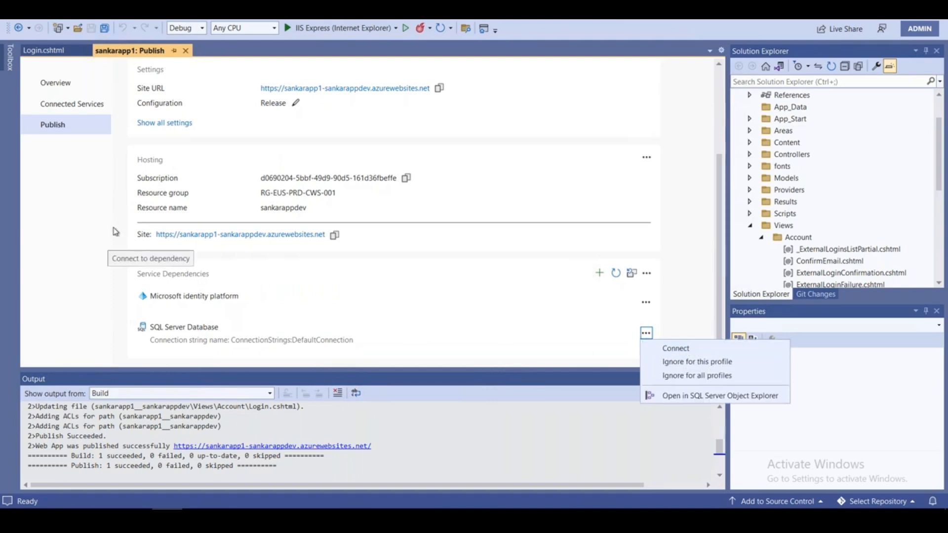
{"action": "left_click", "coordinate": [646, 303]}
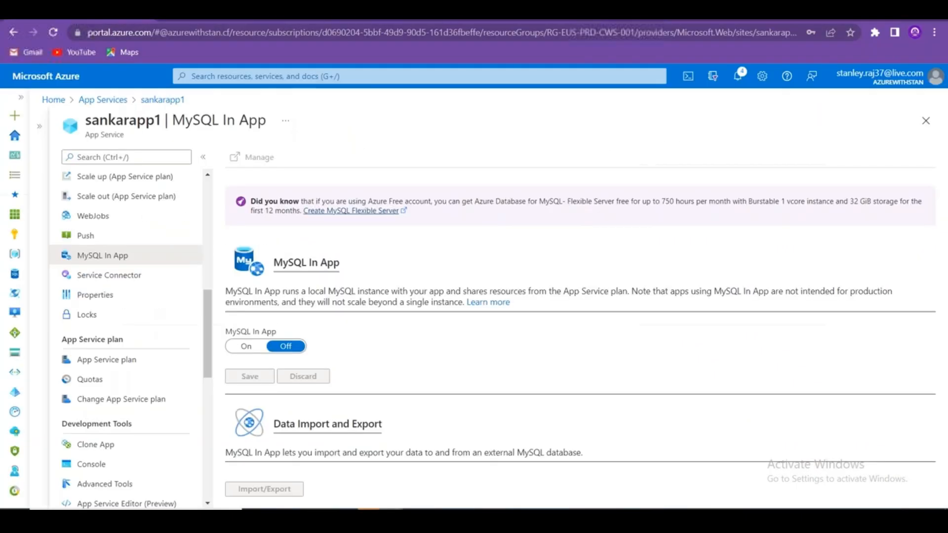
Open sankarapp1's App Service logs settings and look over them.
{"action": "scroll", "coordinate": [187, 350], "scroll_direction": "down", "scroll_amount": 10}
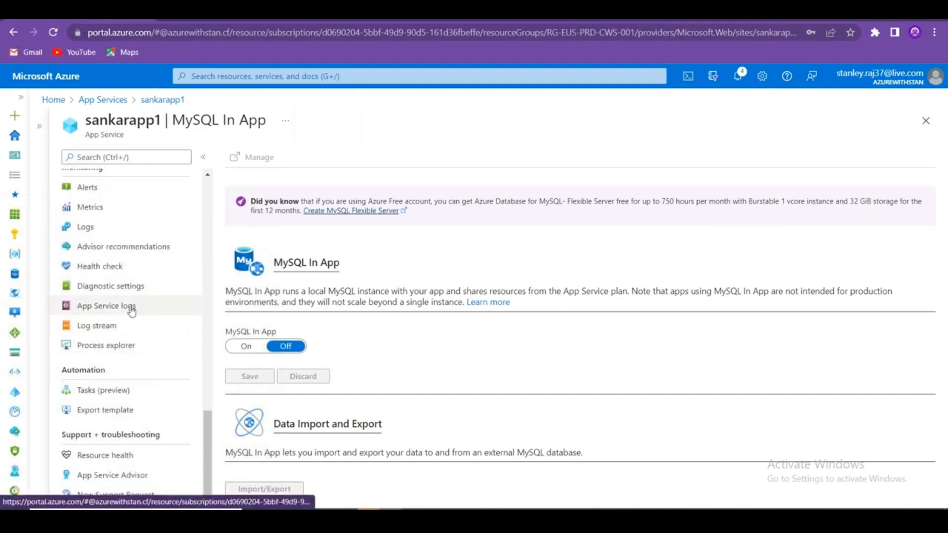
{"action": "left_click", "coordinate": [130, 306]}
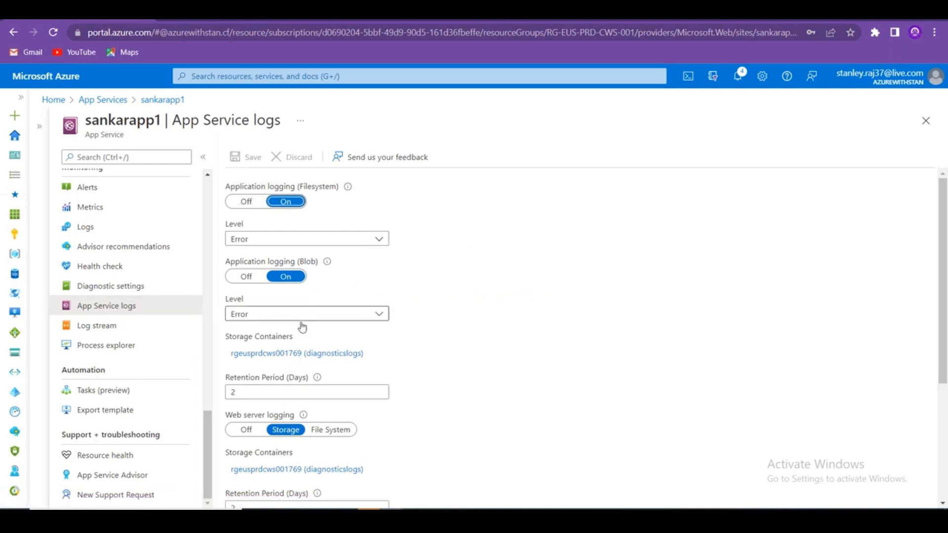
{"action": "scroll", "coordinate": [312, 395], "scroll_direction": "down", "scroll_amount": 4}
{"action": "scroll", "coordinate": [313, 389], "scroll_direction": "up", "scroll_amount": 4}
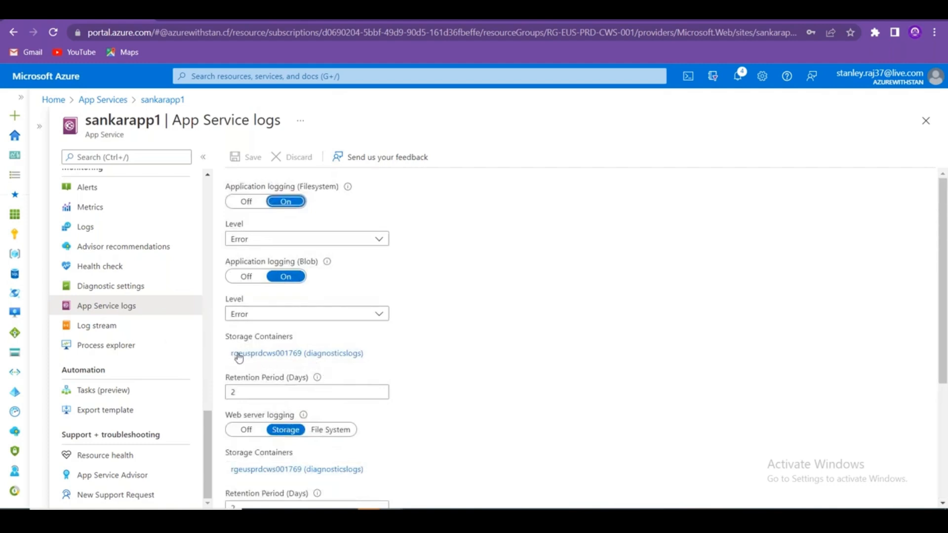
Follow the log storage link to rgeusprdcws001769's diagnosticslogs container, then return Home and search.
{"action": "left_click", "coordinate": [281, 359]}
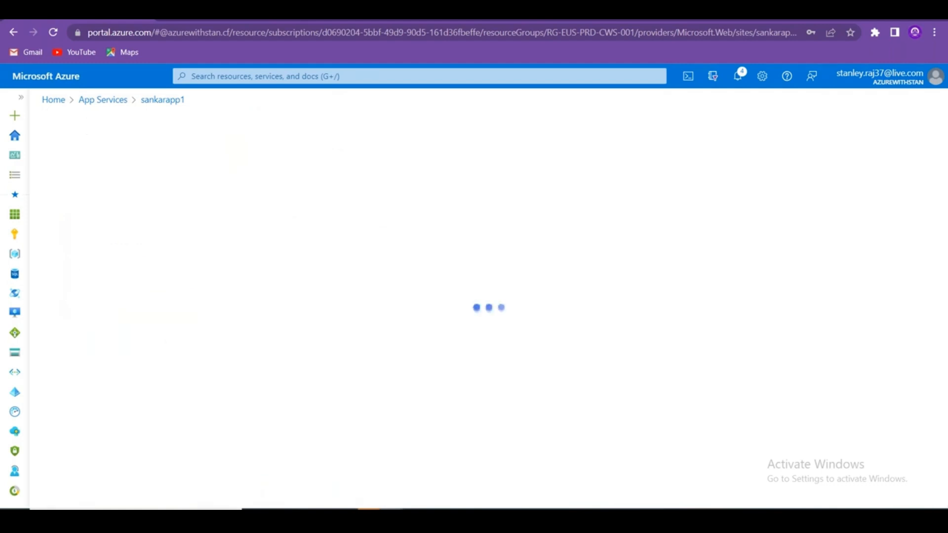
{"action": "double_click", "coordinate": [114, 220]}
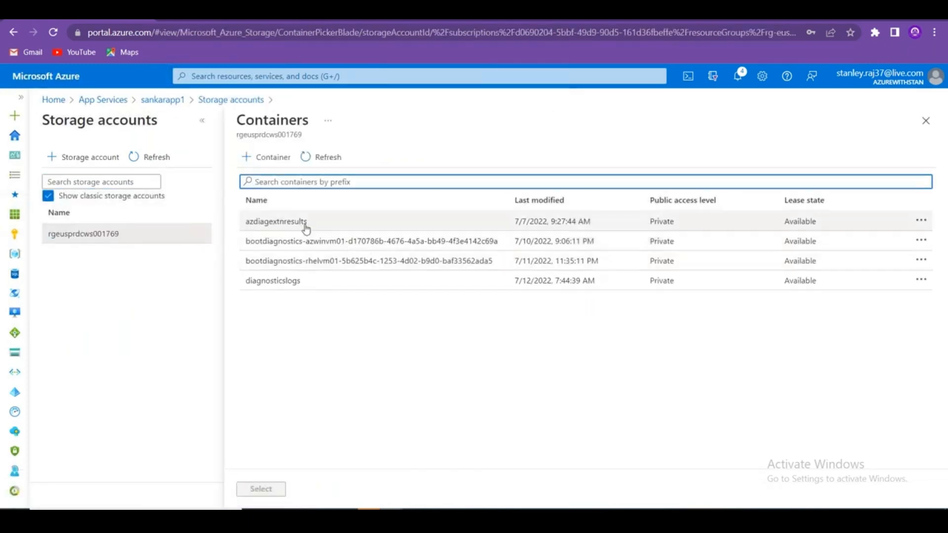
{"action": "left_click", "coordinate": [292, 281]}
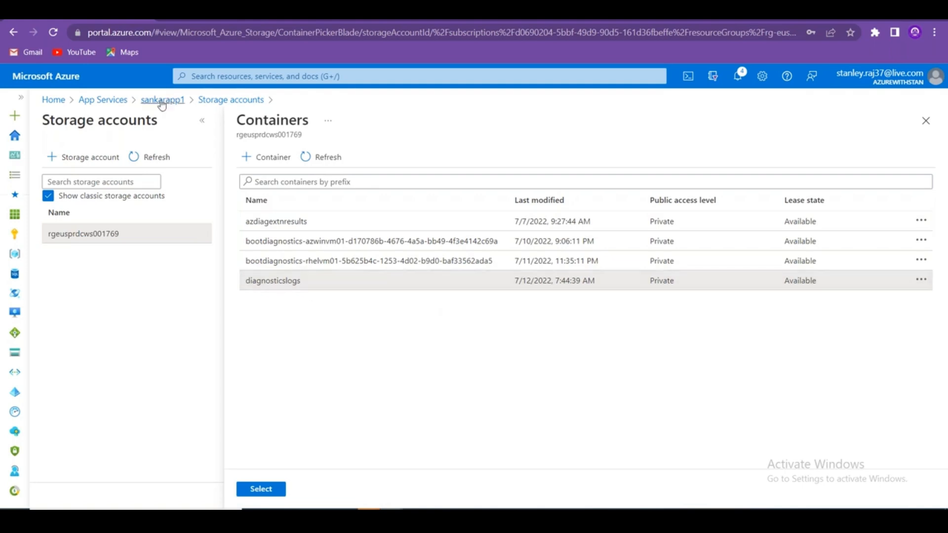
{"action": "left_click", "coordinate": [53, 99]}
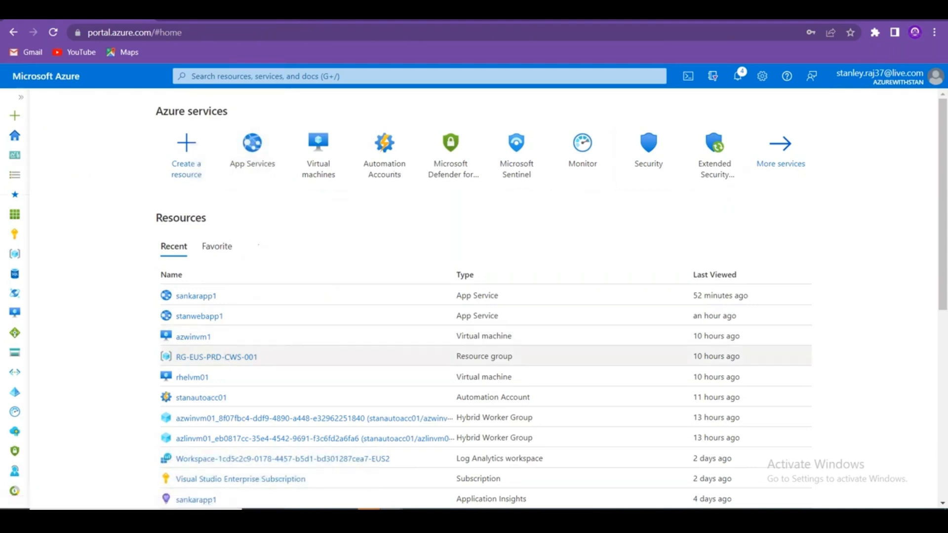
{"action": "left_click", "coordinate": [273, 75]}
Search 'st' to reach storage account rgeusprdcws001769 and open its diagnosticslogs container.
{"action": "type", "text": "st"}
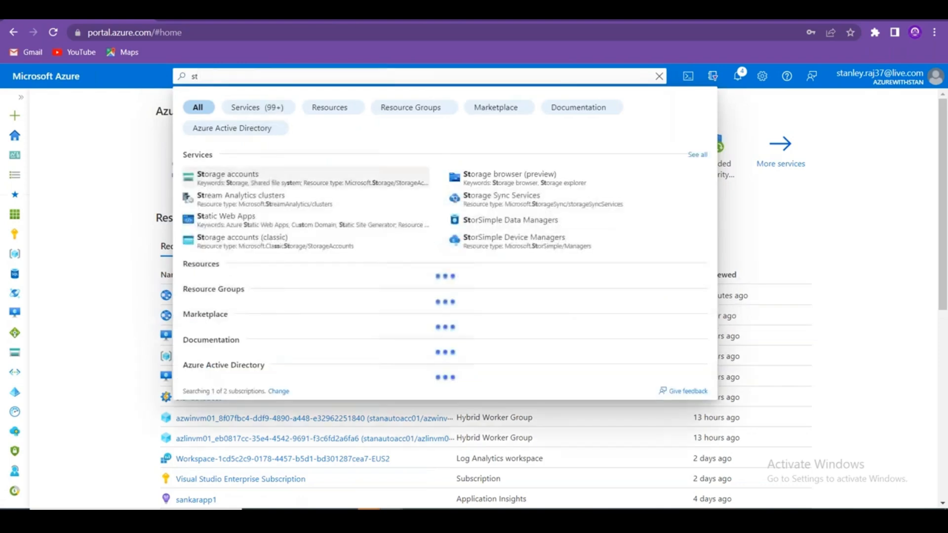
{"action": "left_click", "coordinate": [232, 173]}
{"action": "left_click", "coordinate": [106, 256]}
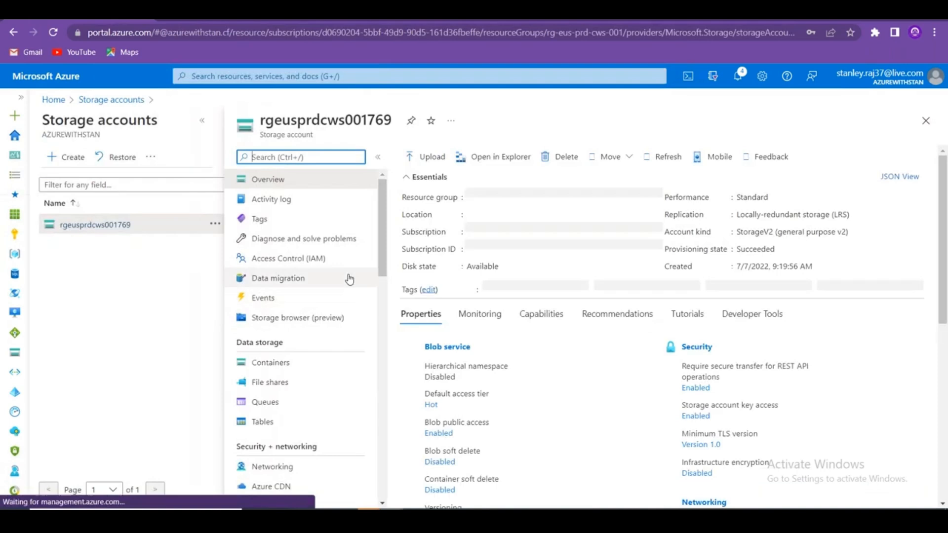
{"action": "left_click", "coordinate": [302, 363]}
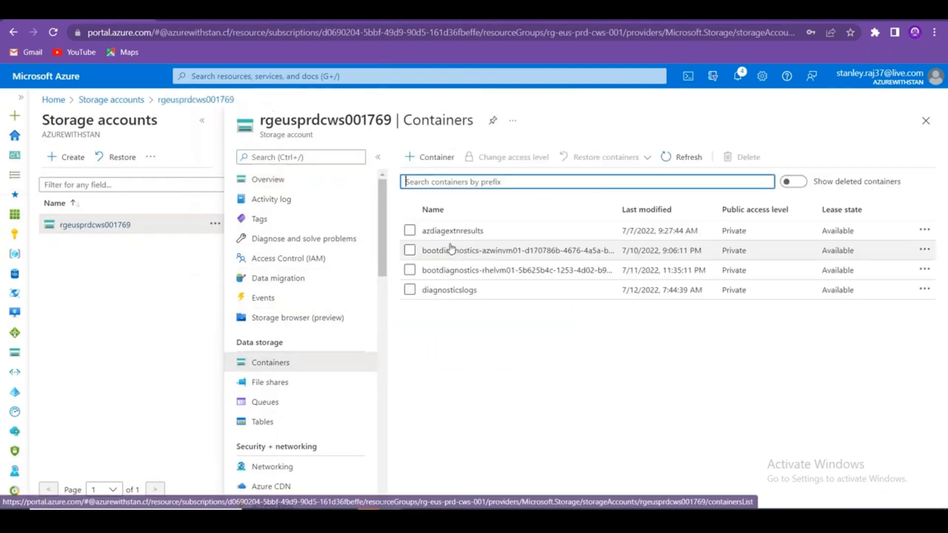
{"action": "left_click", "coordinate": [450, 292]}
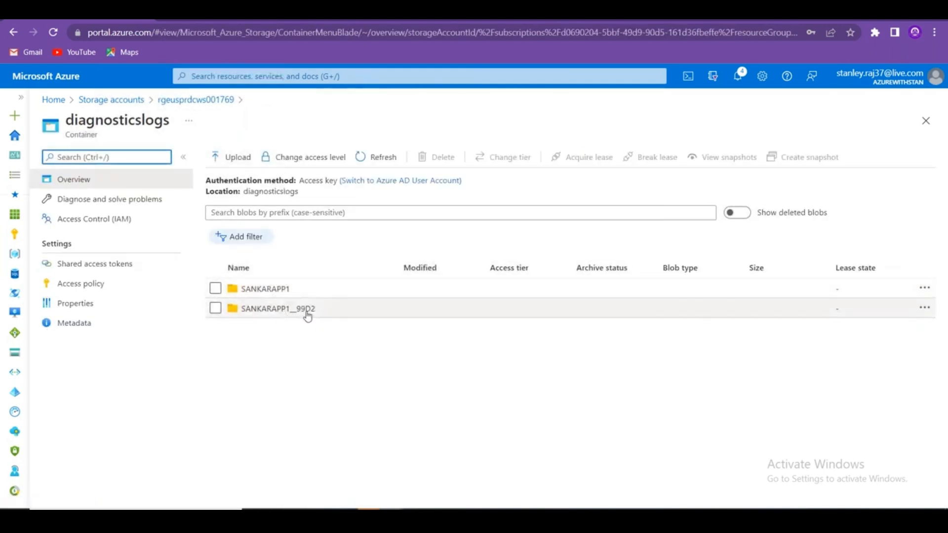
View 4a438d.log properties under SANKARAPP1/2022/07/12/04, then reopen diagnosticslogs from Containers.
{"action": "left_click", "coordinate": [271, 293]}
{"action": "left_click", "coordinate": [251, 315]}
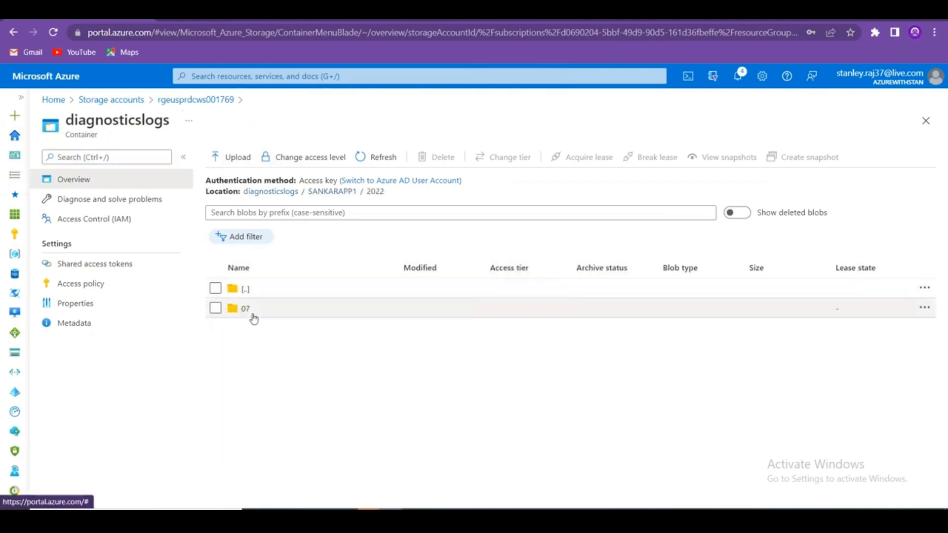
{"action": "left_click", "coordinate": [248, 314]}
{"action": "left_click", "coordinate": [249, 316]}
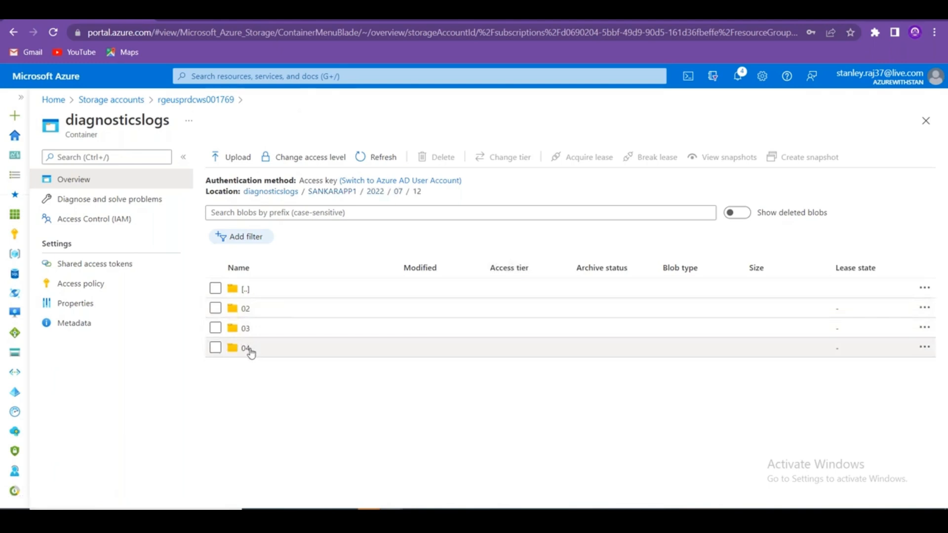
{"action": "left_click", "coordinate": [243, 349]}
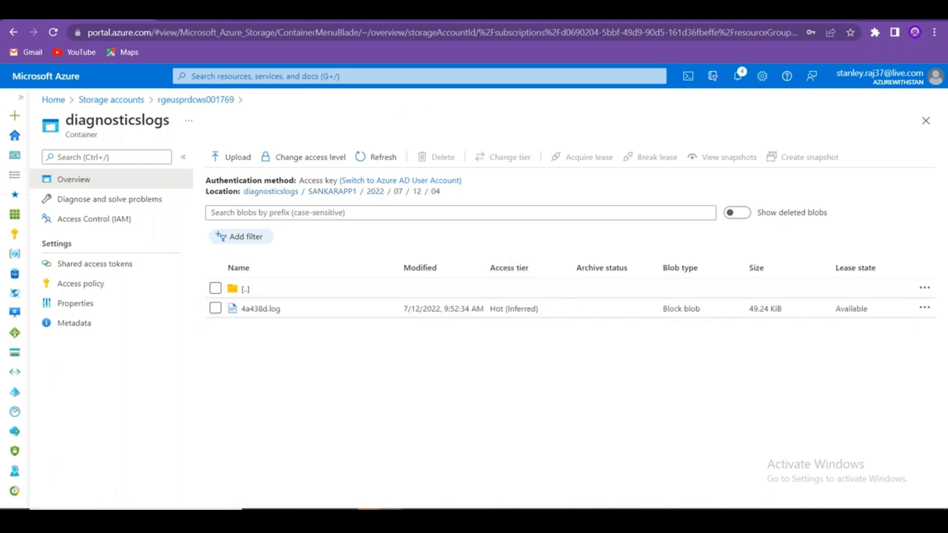
{"action": "left_click", "coordinate": [258, 309]}
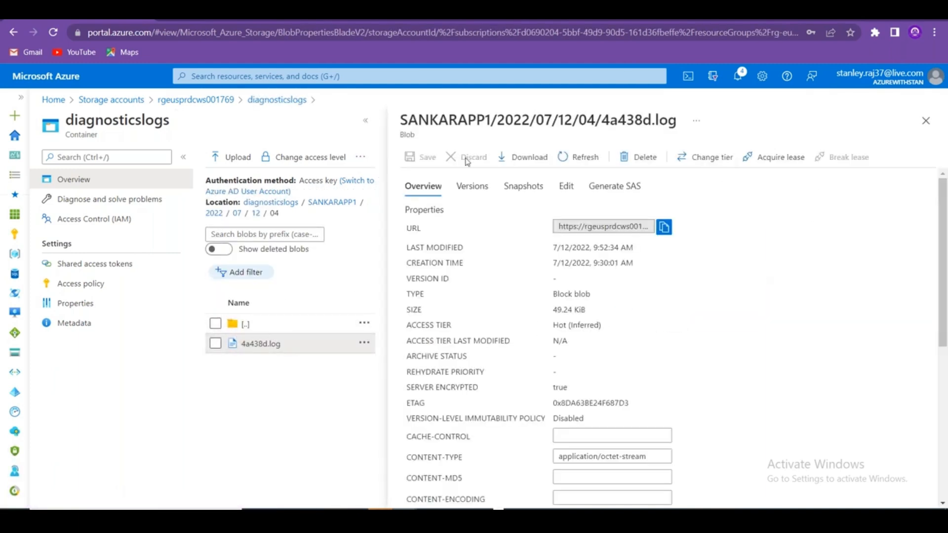
{"action": "left_click", "coordinate": [925, 121]}
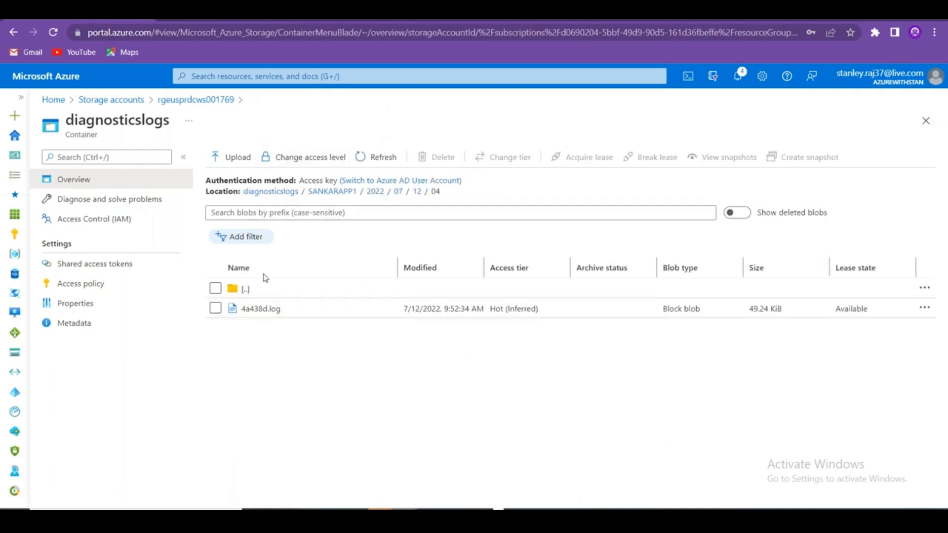
{"action": "left_click", "coordinate": [203, 100]}
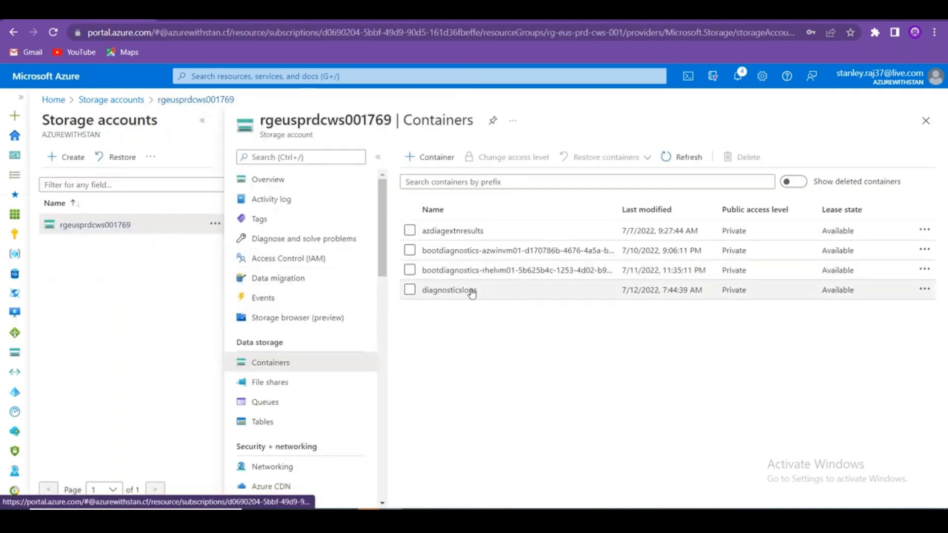
{"action": "left_click", "coordinate": [459, 292]}
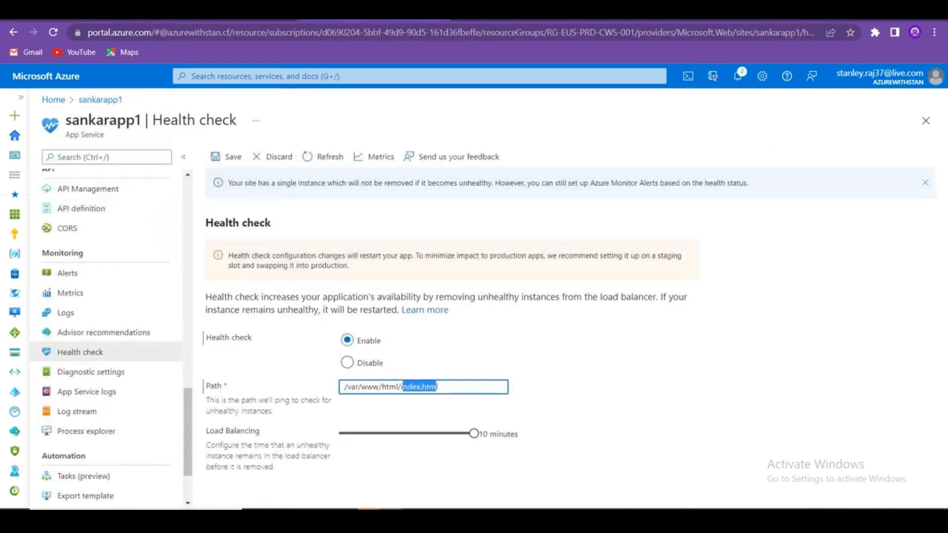
Set detailed error messages, failed request tracing, web server logging and blob logging to Off.
{"action": "left_click", "coordinate": [124, 392]}
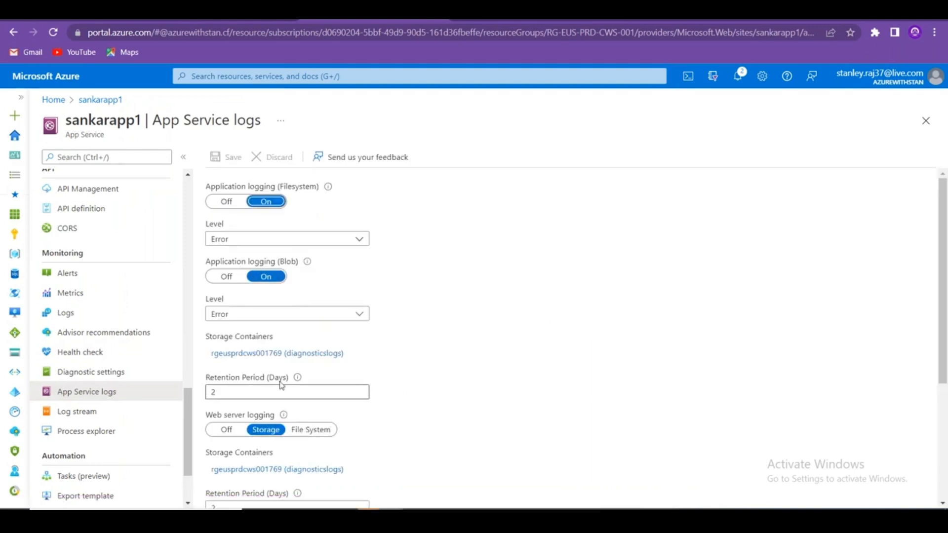
{"action": "scroll", "coordinate": [284, 386], "scroll_direction": "down", "scroll_amount": 4}
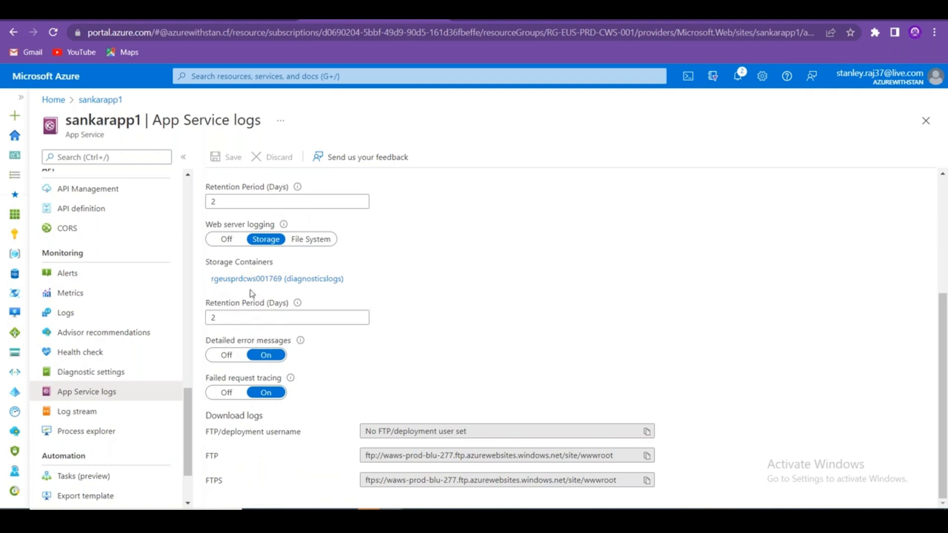
{"action": "left_click", "coordinate": [226, 393]}
{"action": "left_click", "coordinate": [227, 355]}
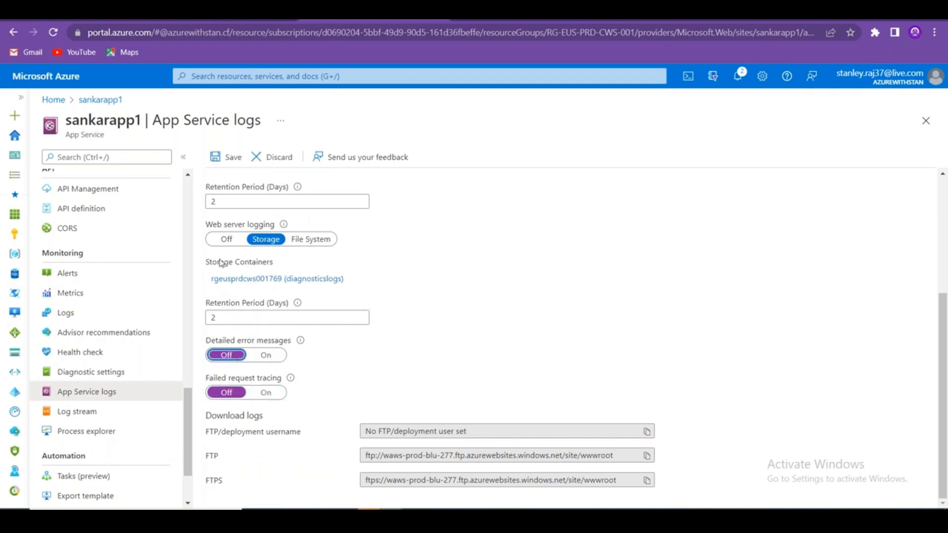
{"action": "left_click", "coordinate": [226, 239]}
{"action": "scroll", "coordinate": [368, 312], "scroll_direction": "up", "scroll_amount": 2}
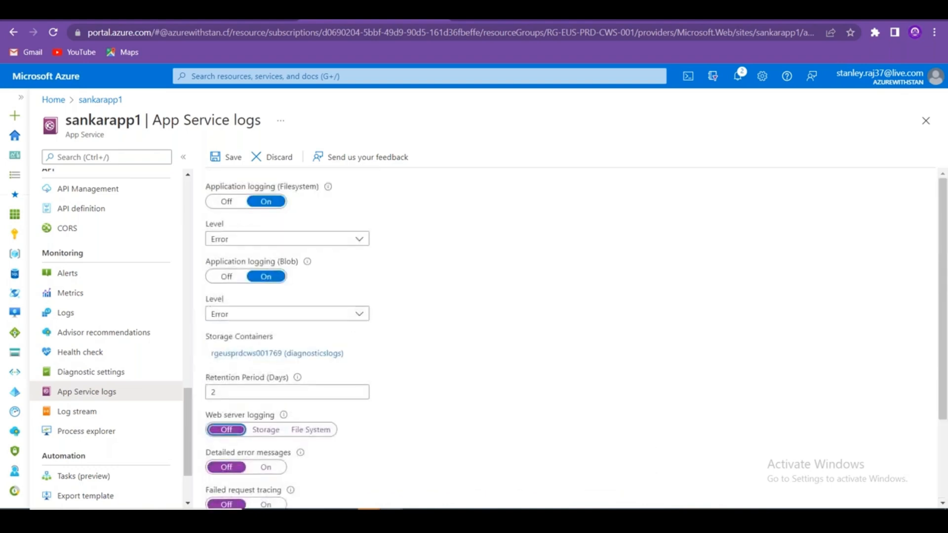
{"action": "left_click", "coordinate": [227, 277]}
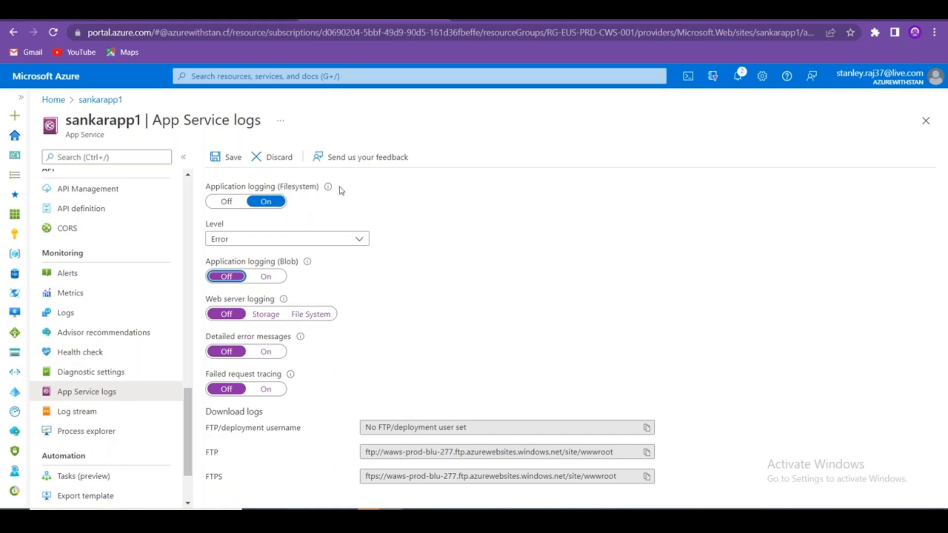
Select and copy the filesystem application logging explanation text.
{"action": "mouse_move", "coordinate": [329, 191]}
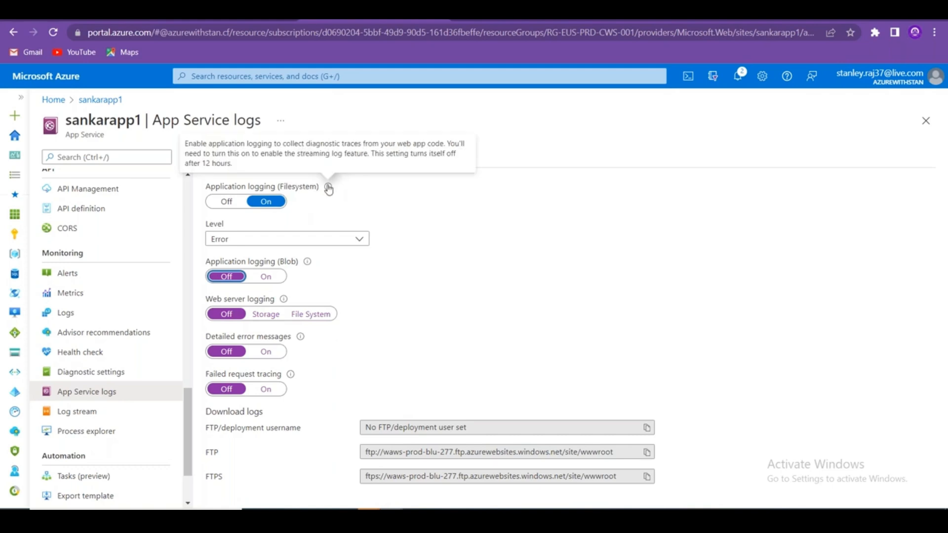
{"action": "left_click_drag", "start_coordinate": [233, 165], "coordinate": [193, 145]}
{"action": "left_click", "coordinate": [186, 145]}
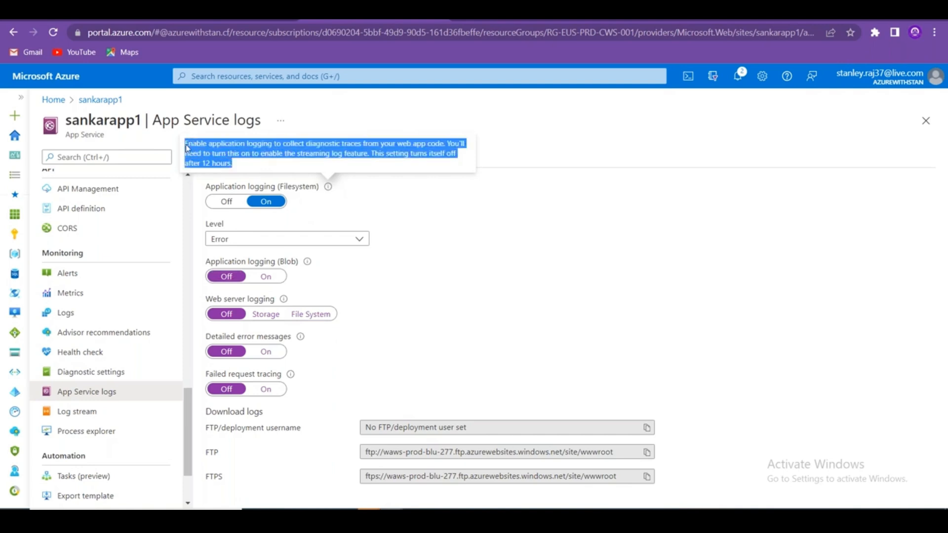
{"action": "right_click", "coordinate": [213, 145]}
{"action": "left_click", "coordinate": [234, 155]}
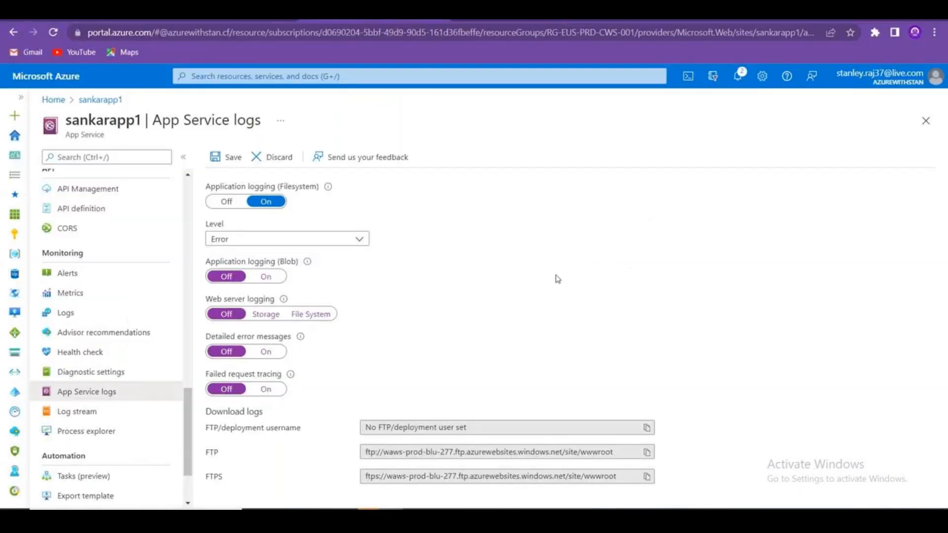
In the Excel notes, enter 'Application Log' in A48 and 'File System' in B48.
{"action": "key", "text": "alt+Tab"}
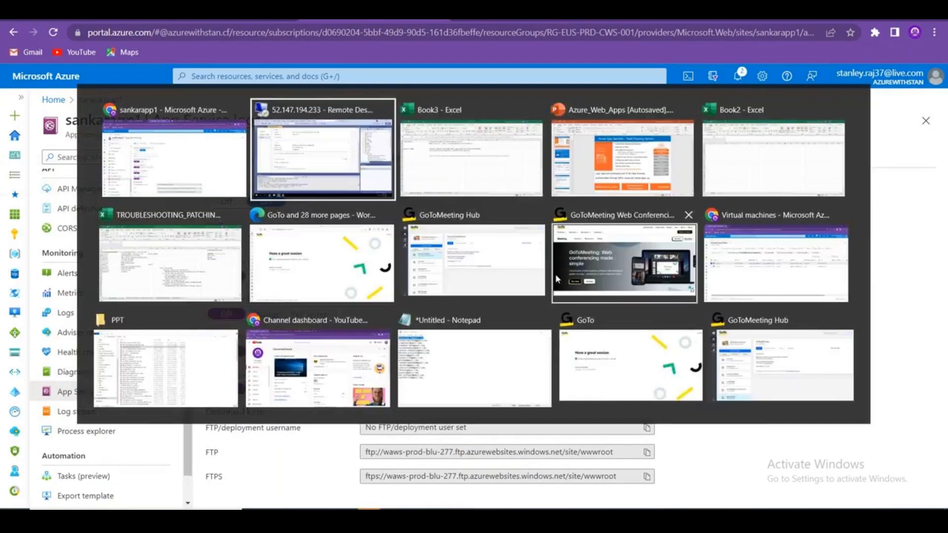
{"action": "key", "text": "alt+Tab"}
{"action": "left_click", "coordinate": [119, 297]}
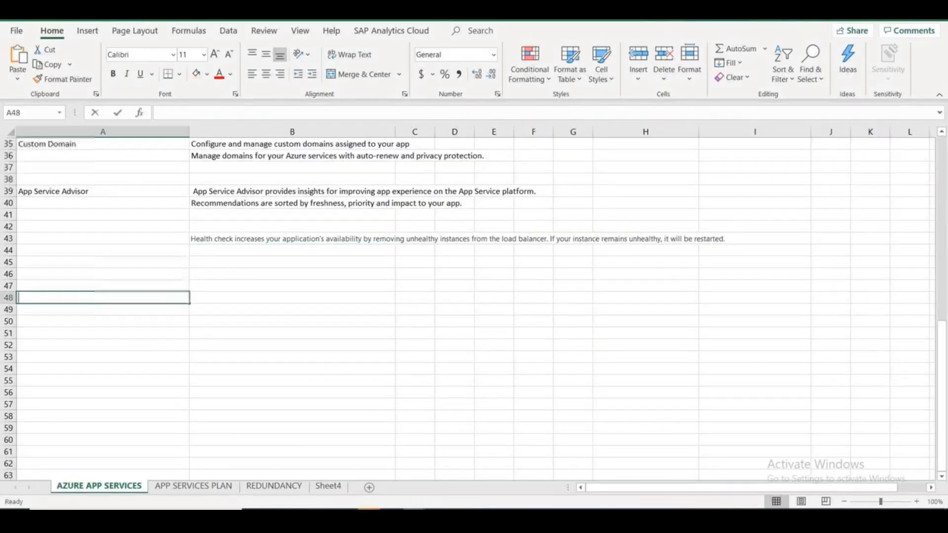
{"action": "type", "text": "Application Lo"}
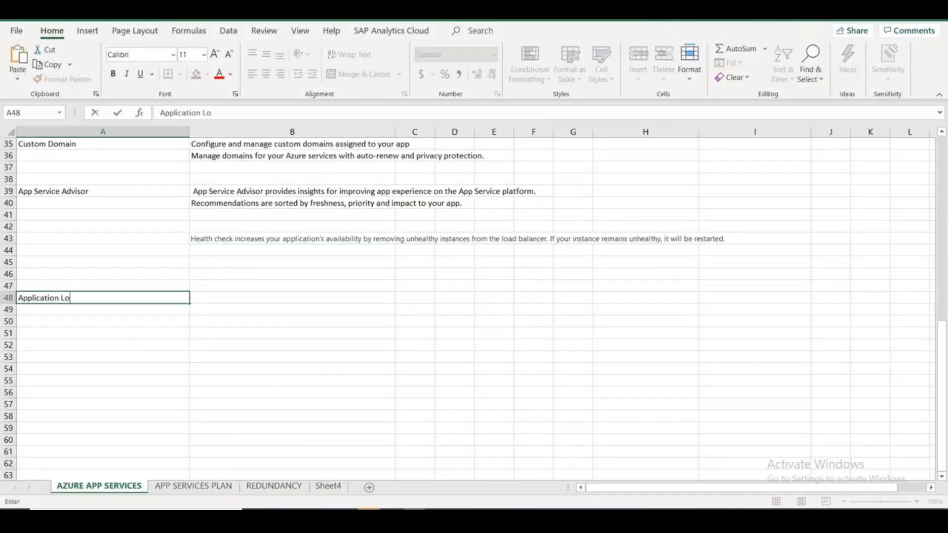
{"action": "type", "text": "g"}
{"action": "key", "text": "Tab"}
{"action": "type", "text": "File Sys"}
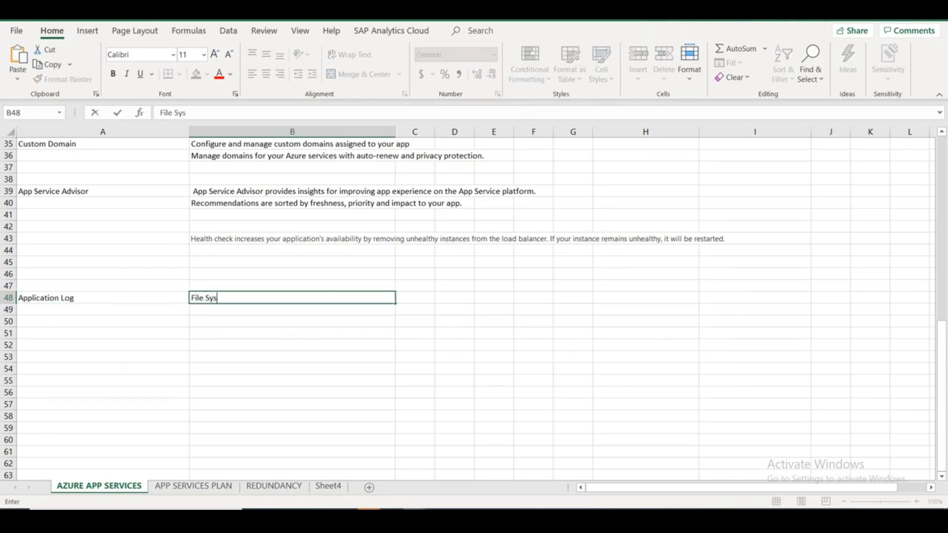
{"action": "type", "text": "tem"}
{"action": "key", "text": "Tab"}
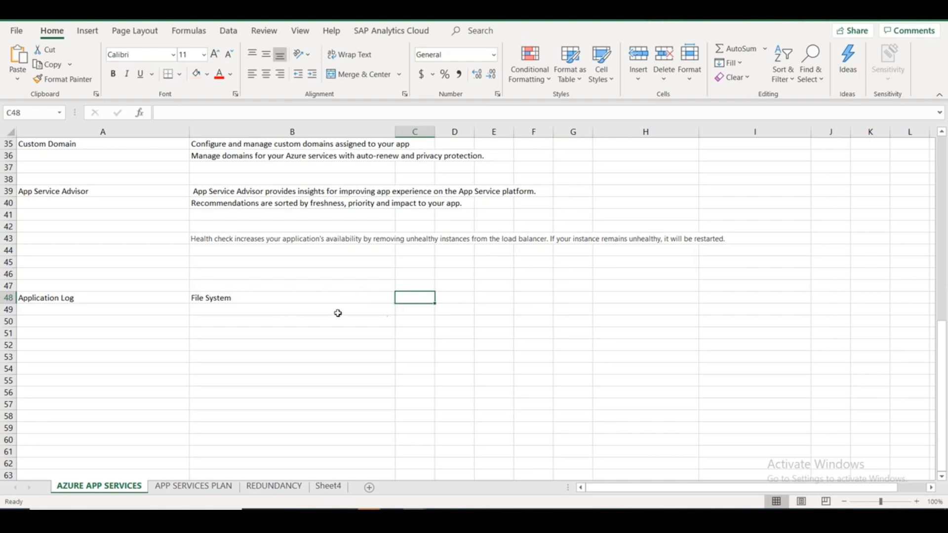
Paste the logging explanation into C48 and type 'Container' into B49.
{"action": "left_click", "coordinate": [413, 313]}
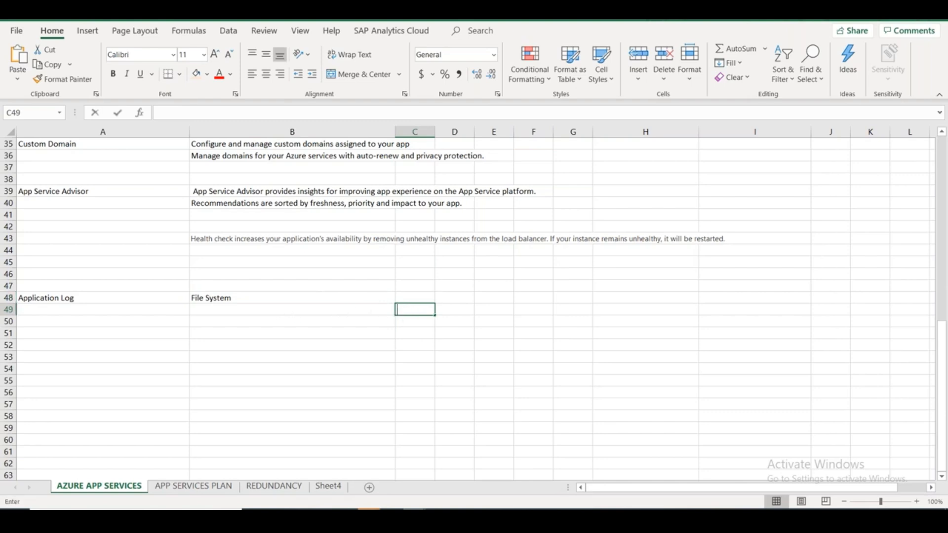
{"action": "left_click", "coordinate": [410, 298]}
{"action": "key", "text": "ctrl+v"}
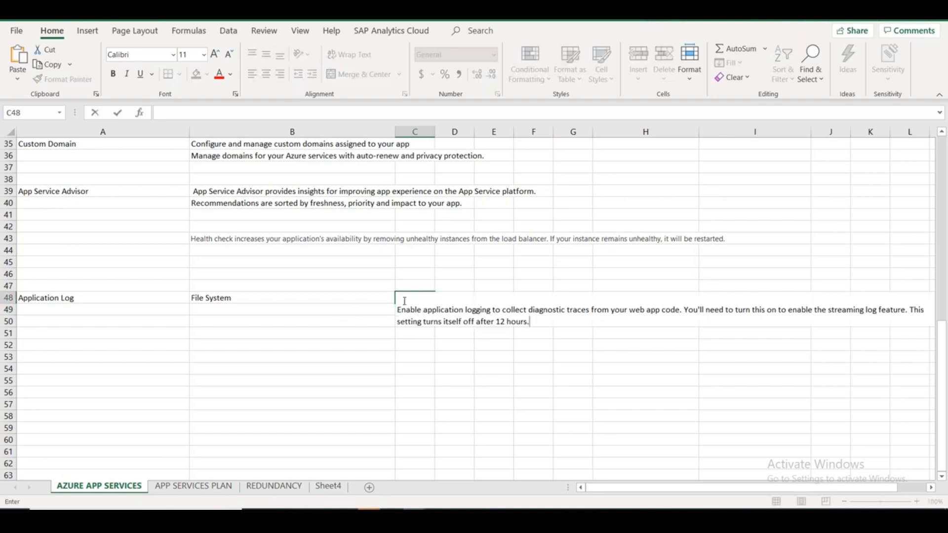
{"action": "key", "text": "Delete"}
{"action": "left_click", "coordinate": [351, 391]}
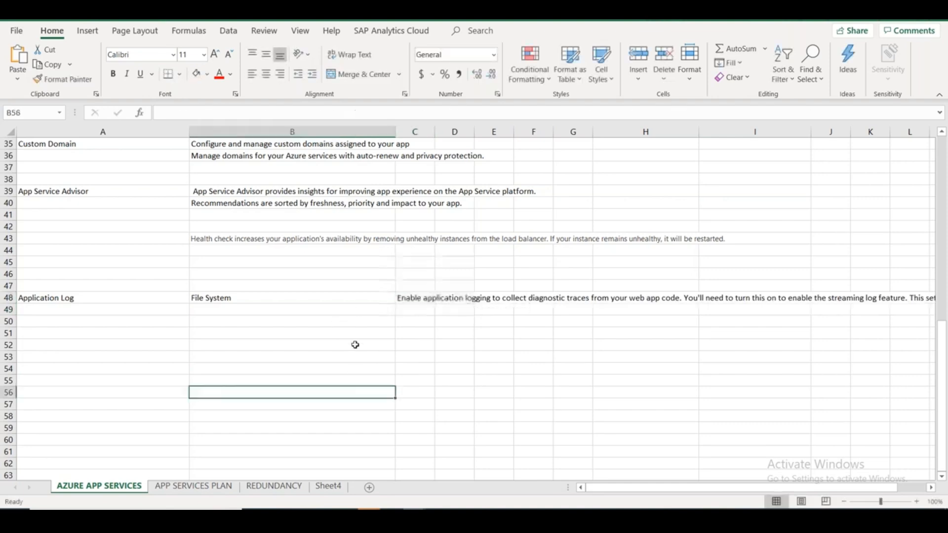
{"action": "left_click", "coordinate": [219, 298]}
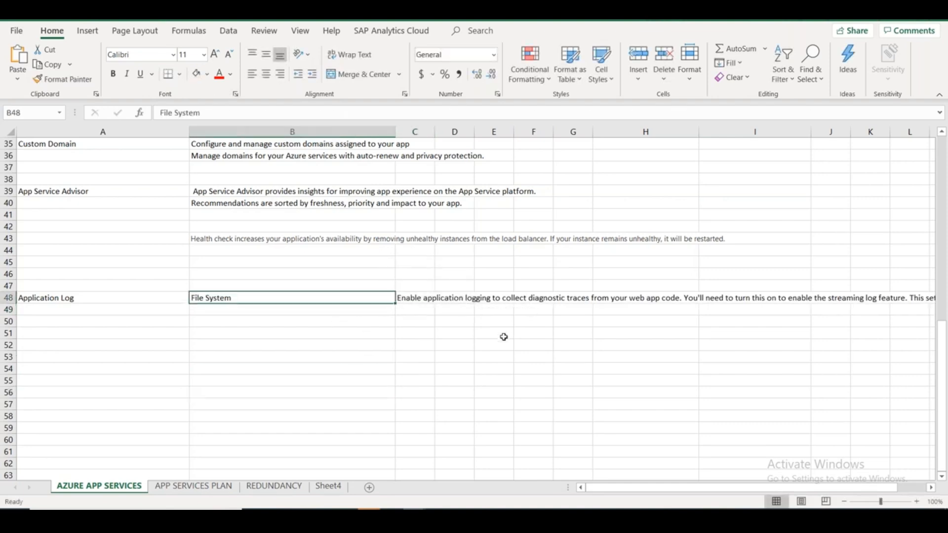
{"action": "mouse_move", "coordinate": [625, 489]}
{"action": "left_mouse_down"}
{"action": "mouse_move", "coordinate": [720, 489]}
{"action": "mouse_move", "coordinate": [619, 488]}
{"action": "left_mouse_up"}
{"action": "left_click", "coordinate": [255, 311]}
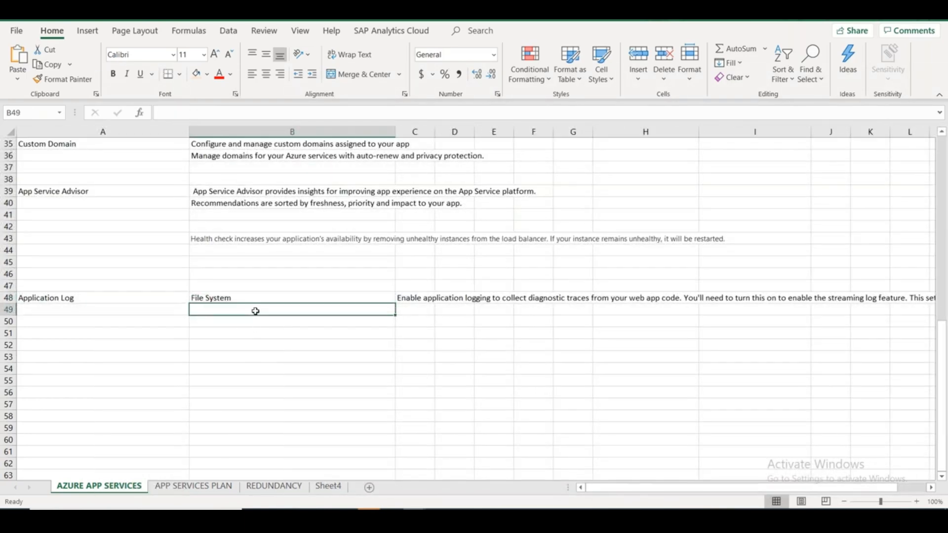
{"action": "type", "text": "Container / BLob"}
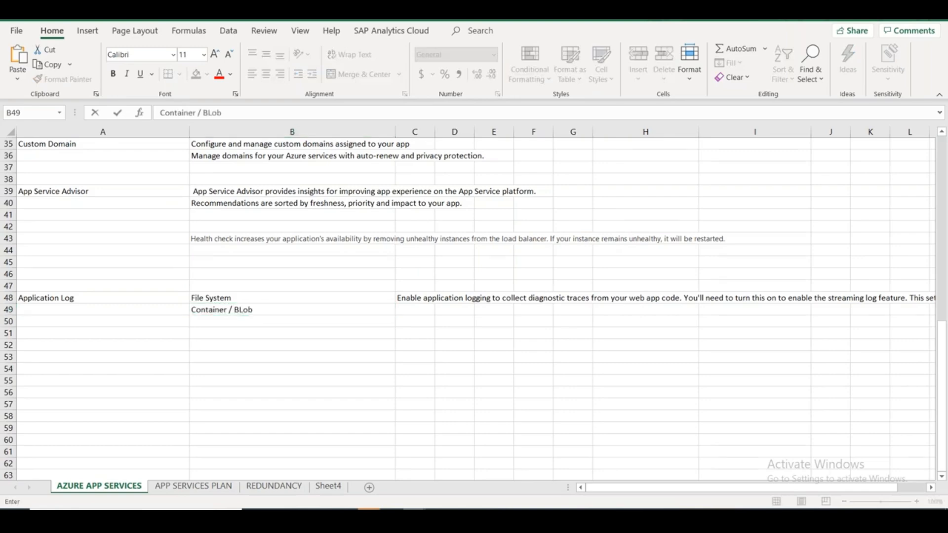
{"action": "key", "text": "alt+Tab"}
Turn off filesystem application logging, save the logs settings, and head to Process explorer.
{"action": "left_click", "coordinate": [226, 202]}
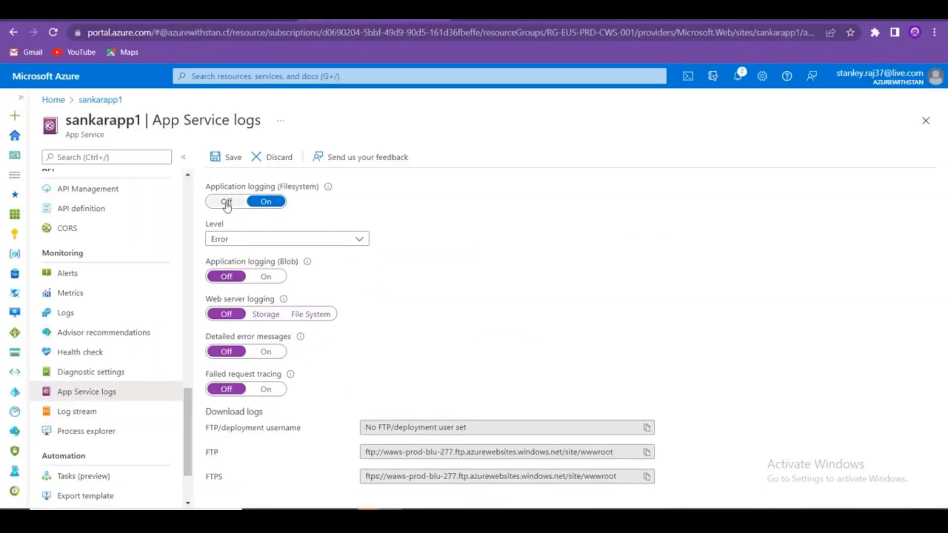
{"action": "left_click", "coordinate": [220, 157]}
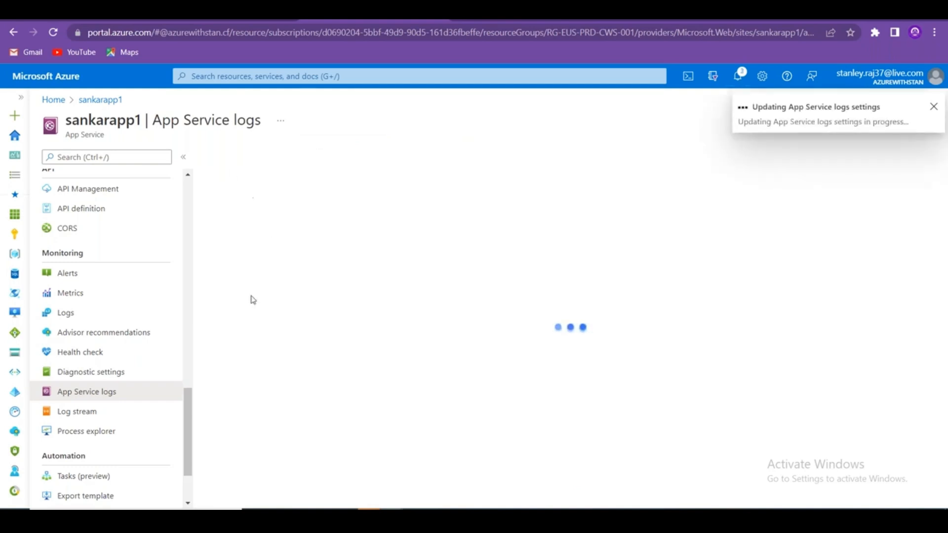
{"action": "left_click", "coordinate": [116, 432]}
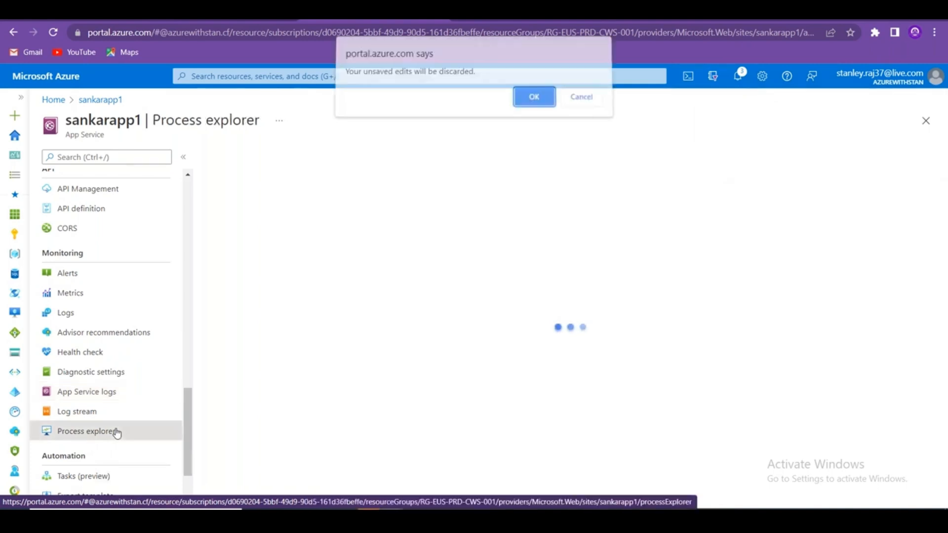
{"action": "left_click", "coordinate": [535, 103]}
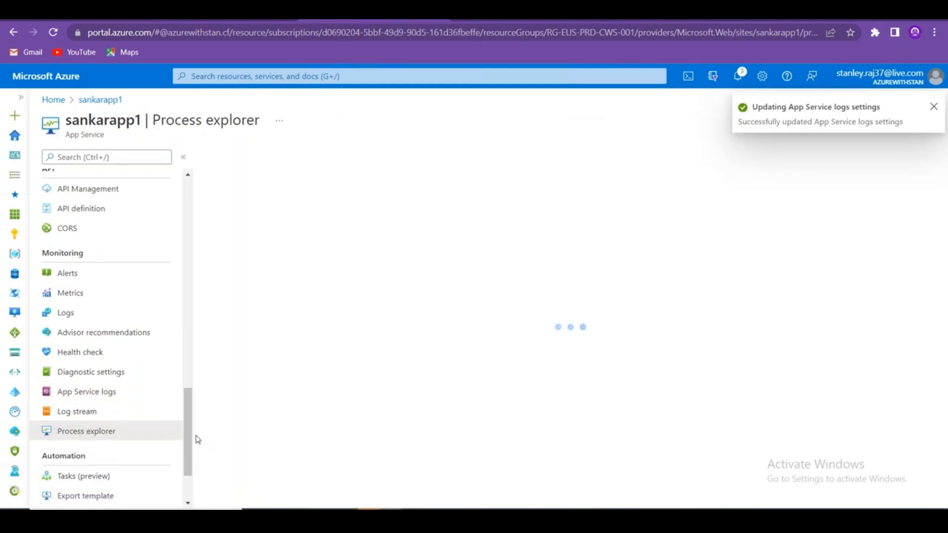
Open sankarapp1's Diagnose and solve problems page.
{"action": "scroll", "coordinate": [198, 440], "scroll_direction": "down", "scroll_amount": 2}
{"action": "scroll", "coordinate": [180, 432], "scroll_direction": "up", "scroll_amount": 10}
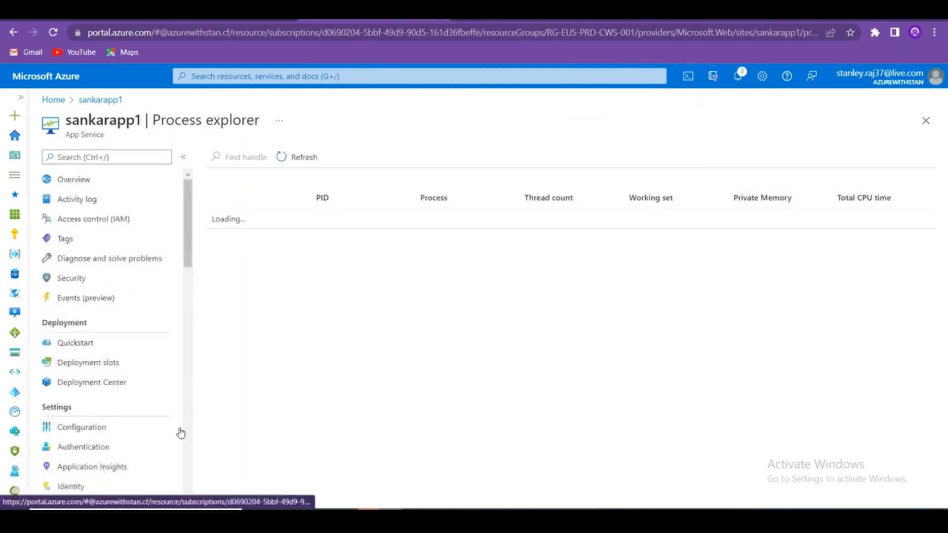
{"action": "left_click", "coordinate": [131, 258]}
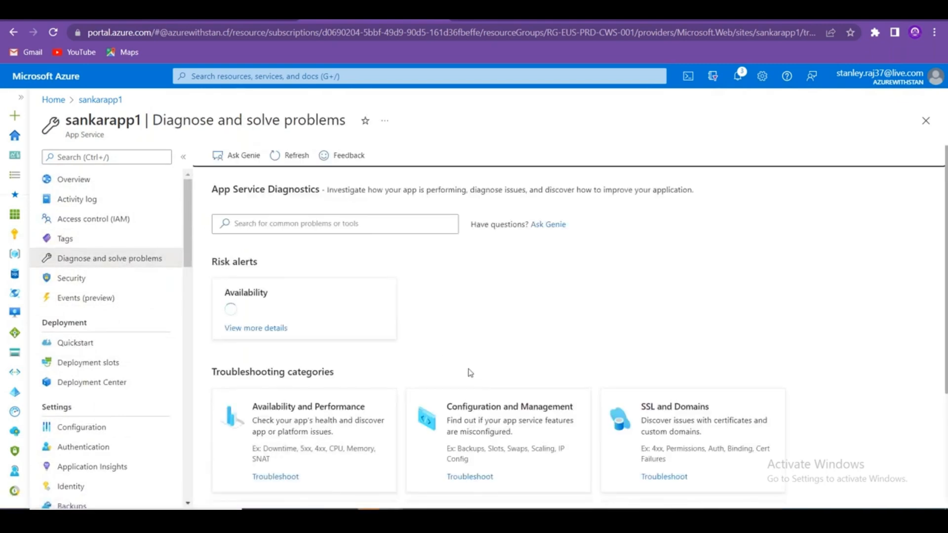
Run High CPU Analysis and review the expanded Overall CPU Usage per Instance chart (below 70%).
{"action": "scroll", "coordinate": [470, 373], "scroll_direction": "down", "scroll_amount": 5}
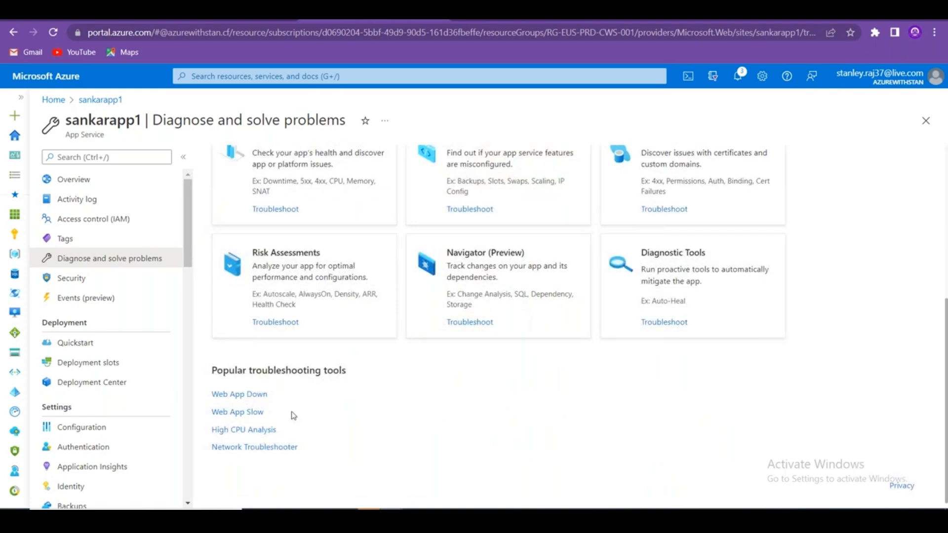
{"action": "left_click", "coordinate": [271, 432]}
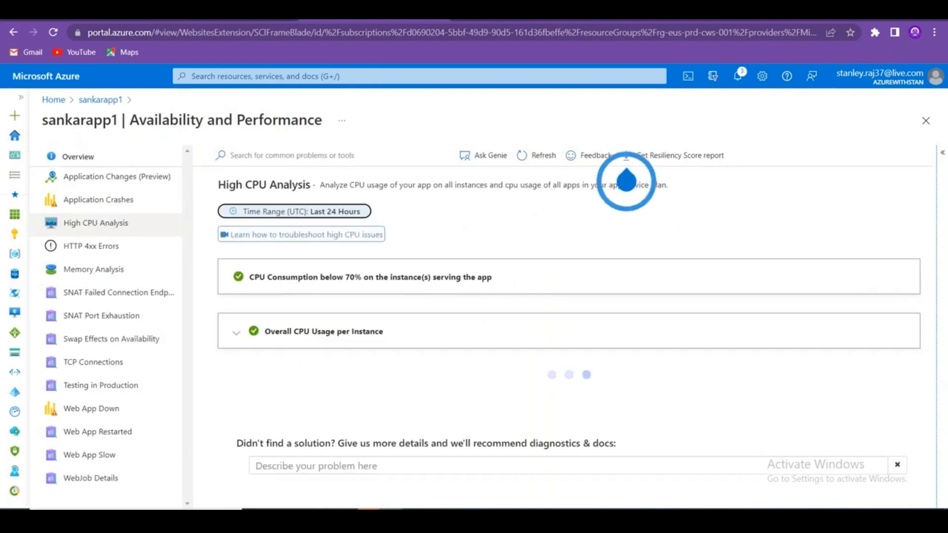
{"action": "left_click", "coordinate": [237, 334]}
{"action": "scroll", "coordinate": [376, 387], "scroll_direction": "down", "scroll_amount": 3}
{"action": "scroll", "coordinate": [376, 388], "scroll_direction": "down", "scroll_amount": 2}
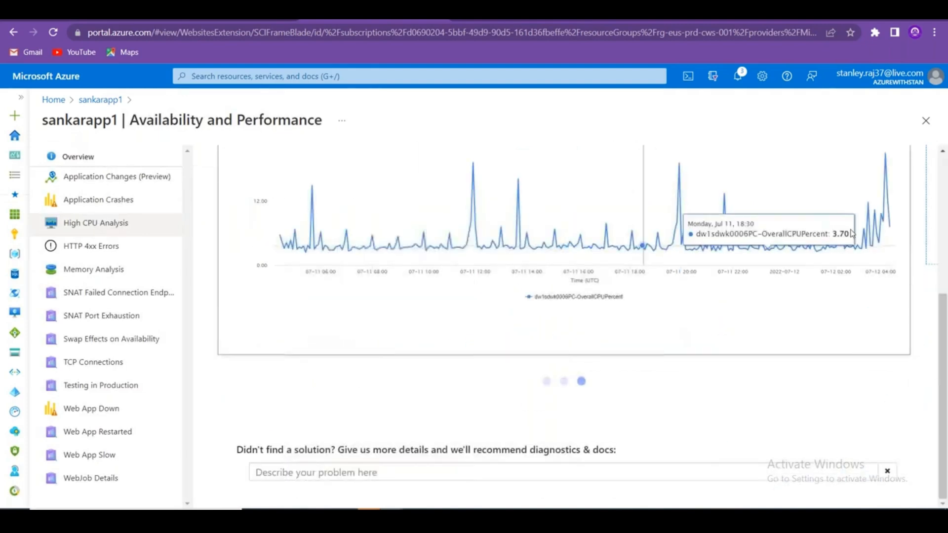
{"action": "scroll", "coordinate": [483, 446], "scroll_direction": "down", "scroll_amount": 1}
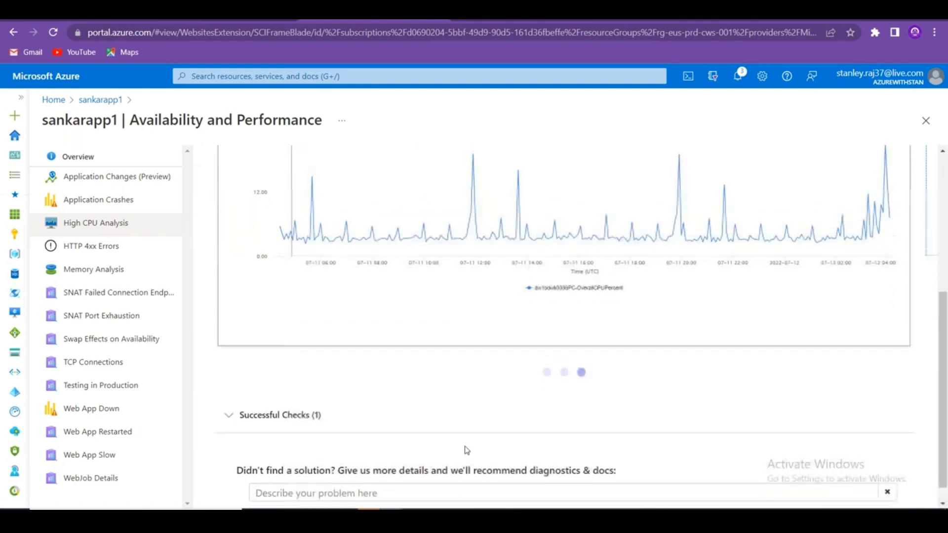
{"action": "scroll", "coordinate": [465, 449], "scroll_direction": "up", "scroll_amount": 6}
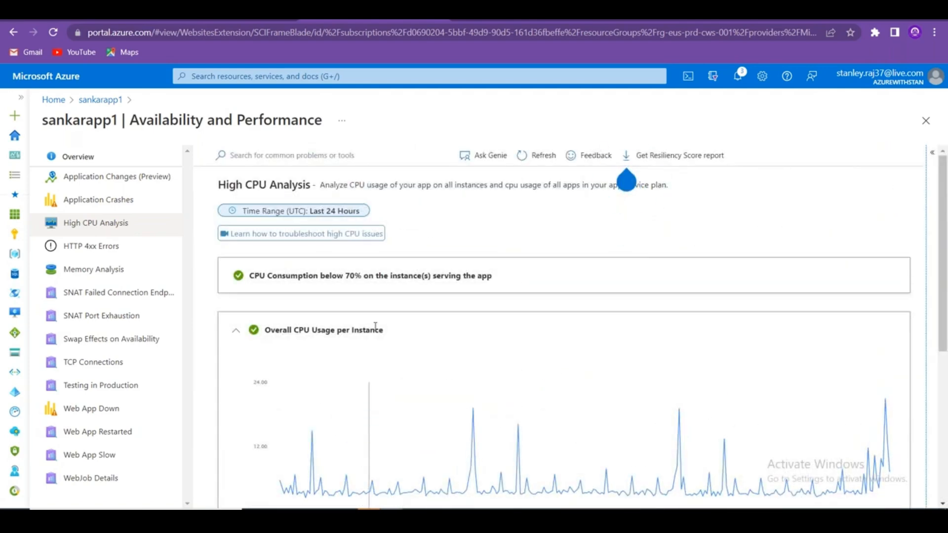
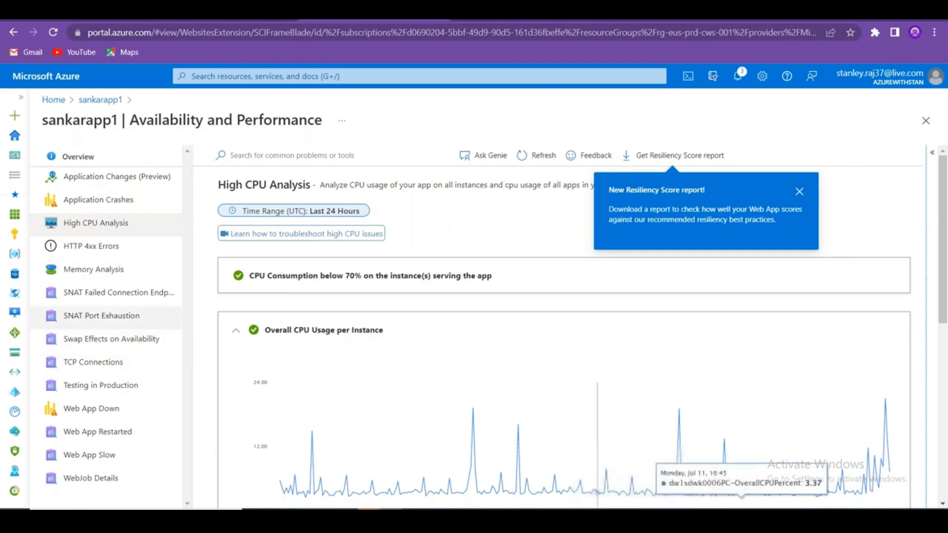
Go back to sankarapp1 via the breadcrumb and open its Configuration settings.
{"action": "left_click", "coordinate": [102, 99]}
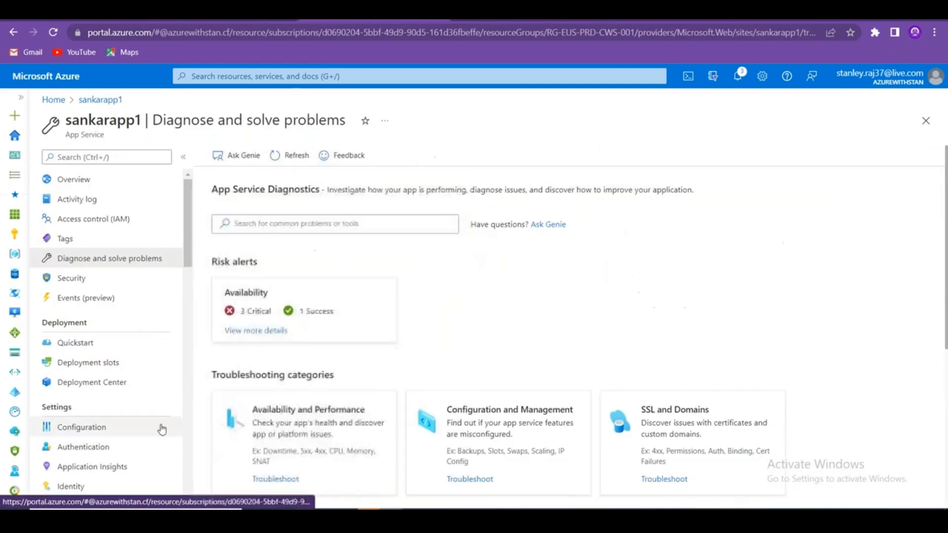
{"action": "scroll", "coordinate": [100, 439], "scroll_direction": "down", "scroll_amount": 10}
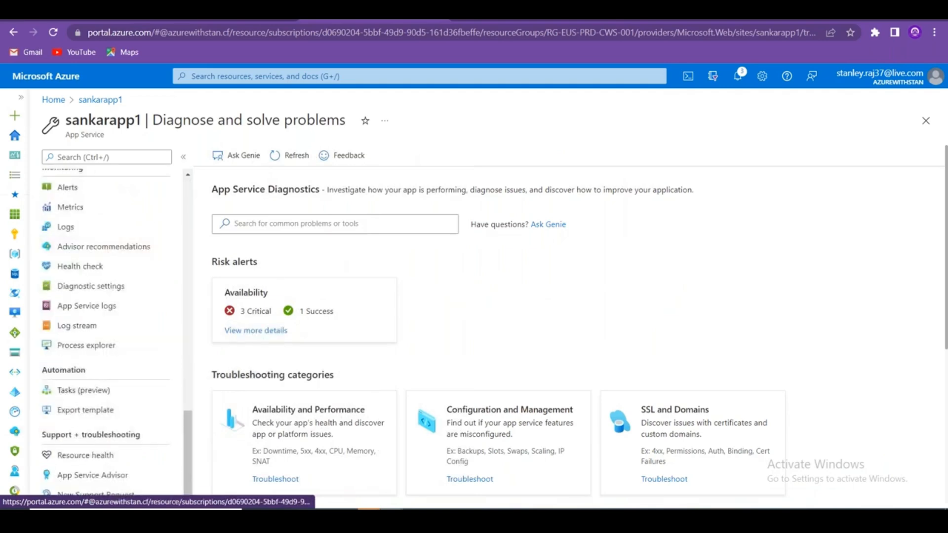
{"action": "scroll", "coordinate": [106, 321], "scroll_direction": "up", "scroll_amount": 10}
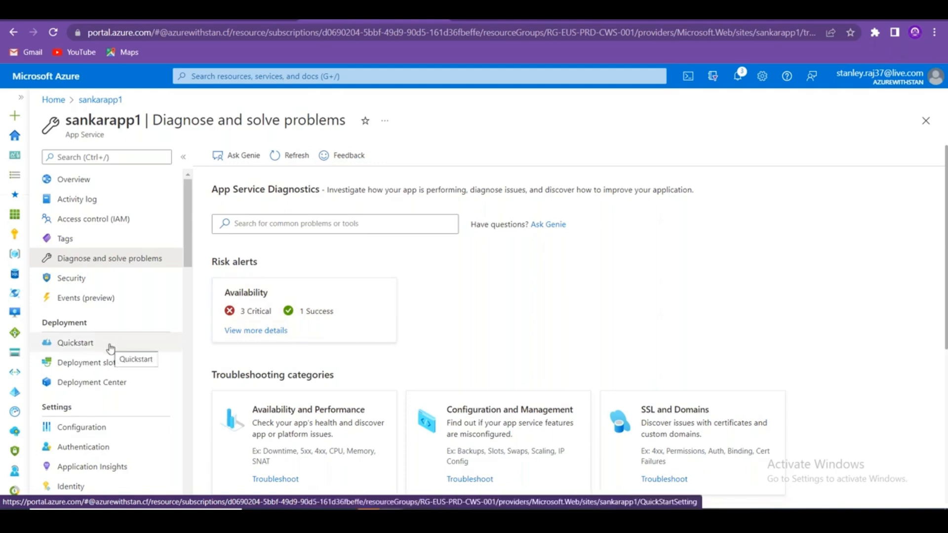
{"action": "left_click", "coordinate": [118, 428]}
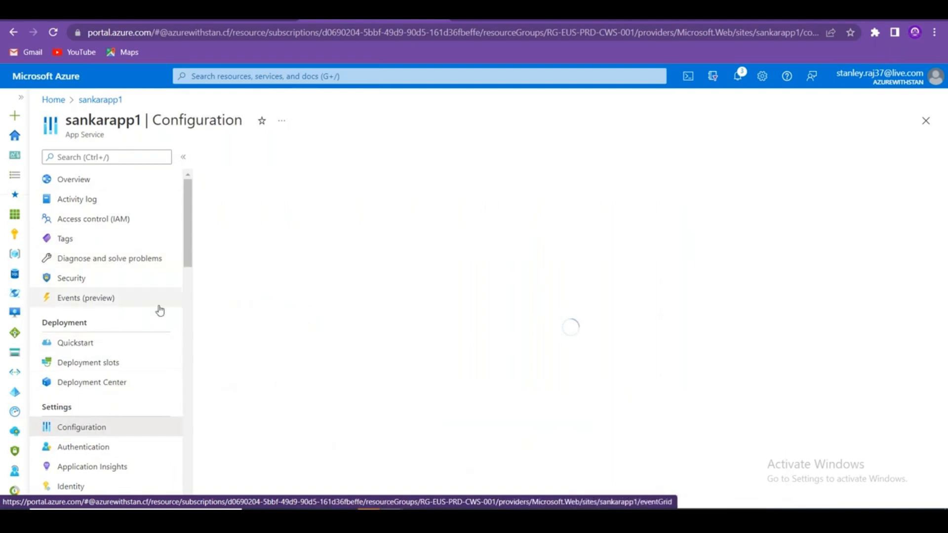
Show the Default documents list, then view the wwwroot files in App Service Editor.
{"action": "scroll", "coordinate": [160, 309], "scroll_direction": "down", "scroll_amount": 6}
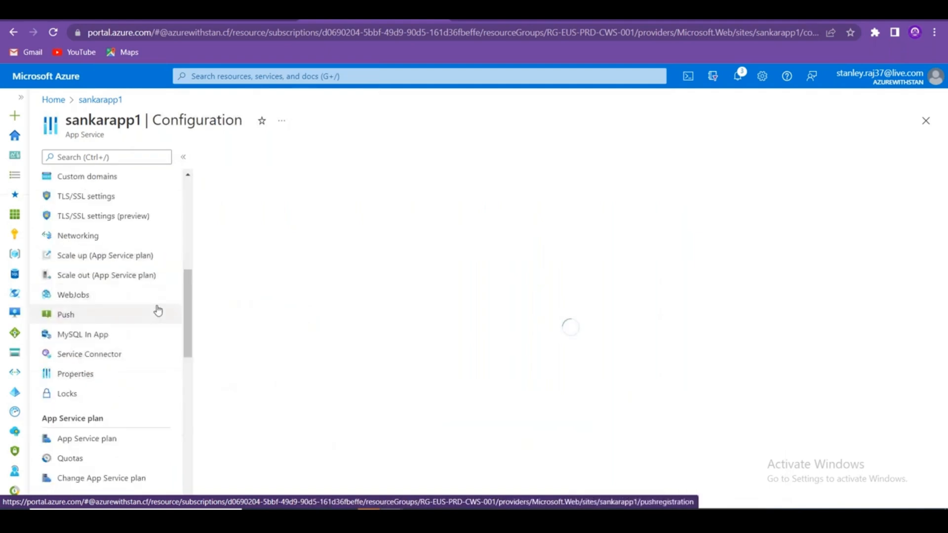
{"action": "scroll", "coordinate": [158, 310], "scroll_direction": "up", "scroll_amount": 6}
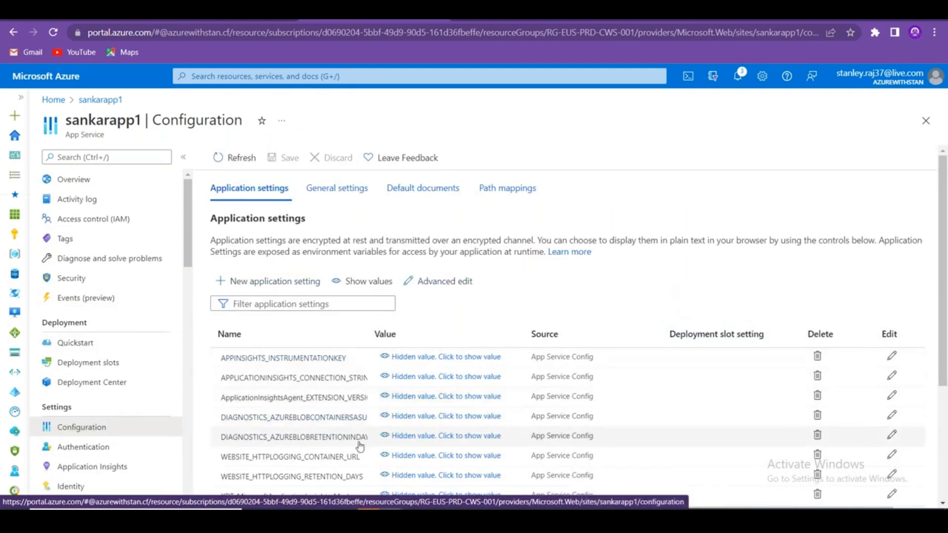
{"action": "left_click", "coordinate": [441, 197]}
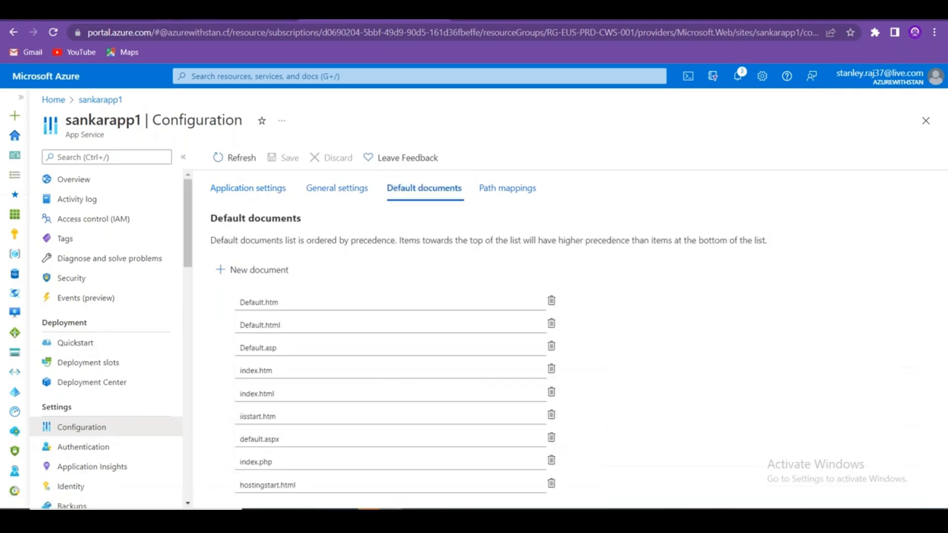
{"action": "left_click", "coordinate": [207, 13]}
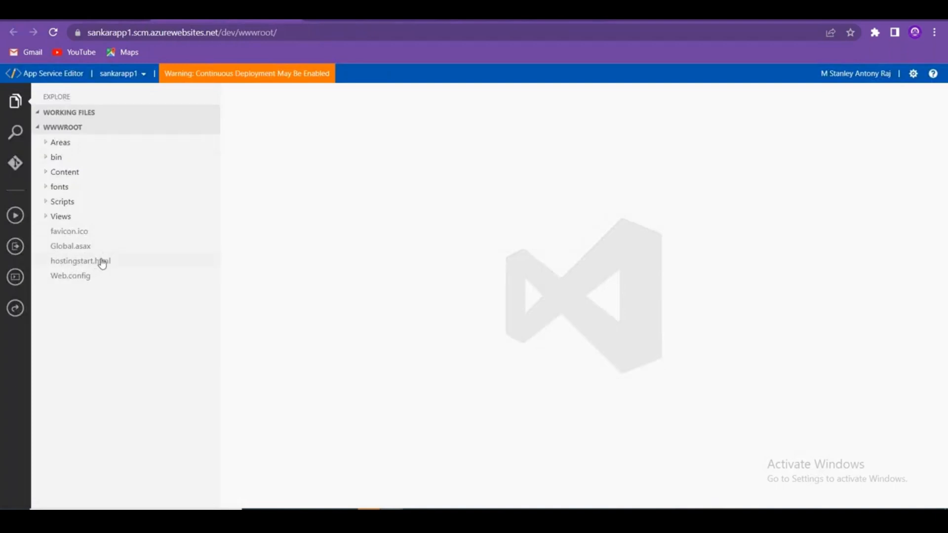
Switch browser tabs back to sankarapp1's Default documents list in the portal.
{"action": "left_click", "coordinate": [84, 12]}
{"action": "left_click", "coordinate": [382, 14]}
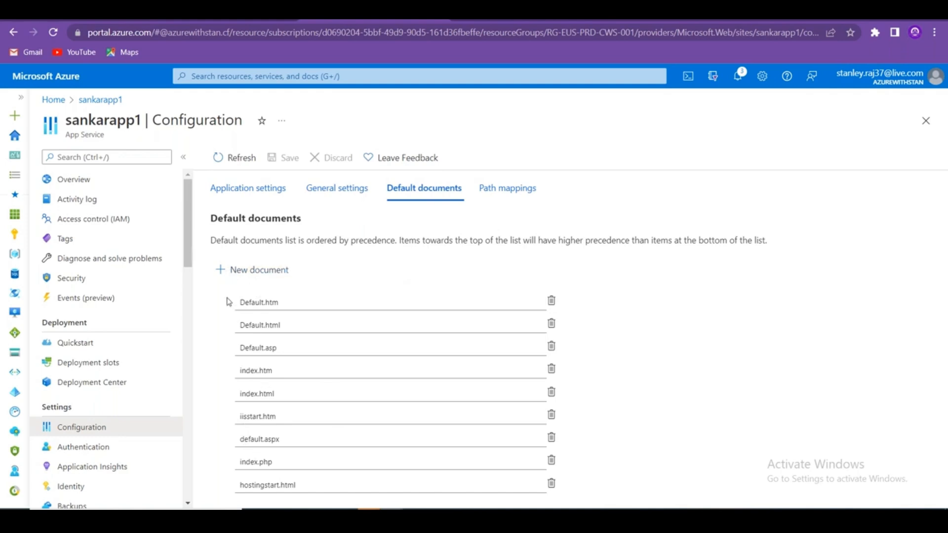
Compare the default documents (Default.htm through hostingstart.html) with the editor's files, then open sankarapp1's Overview.
{"action": "left_click_drag", "start_coordinate": [228, 302], "coordinate": [309, 485]}
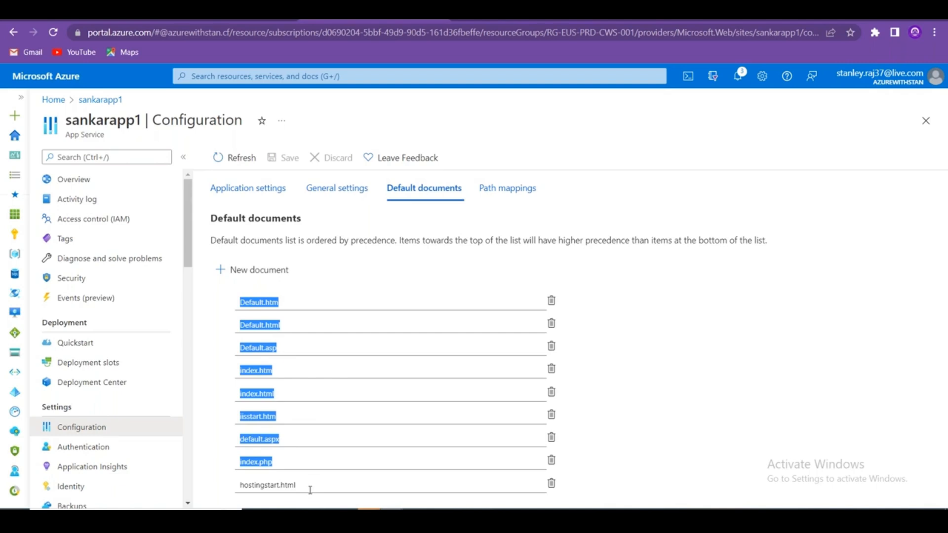
{"action": "left_click", "coordinate": [310, 490]}
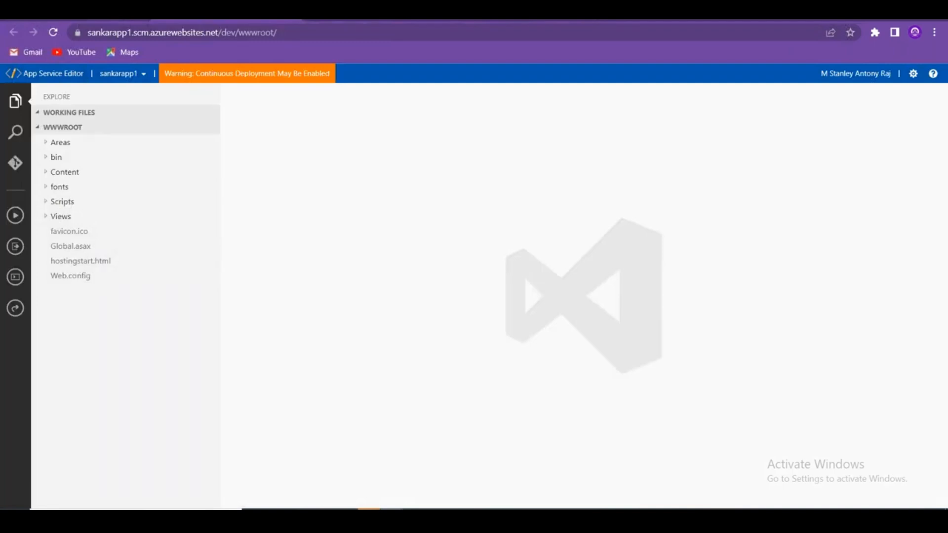
{"action": "left_click", "coordinate": [82, 20]}
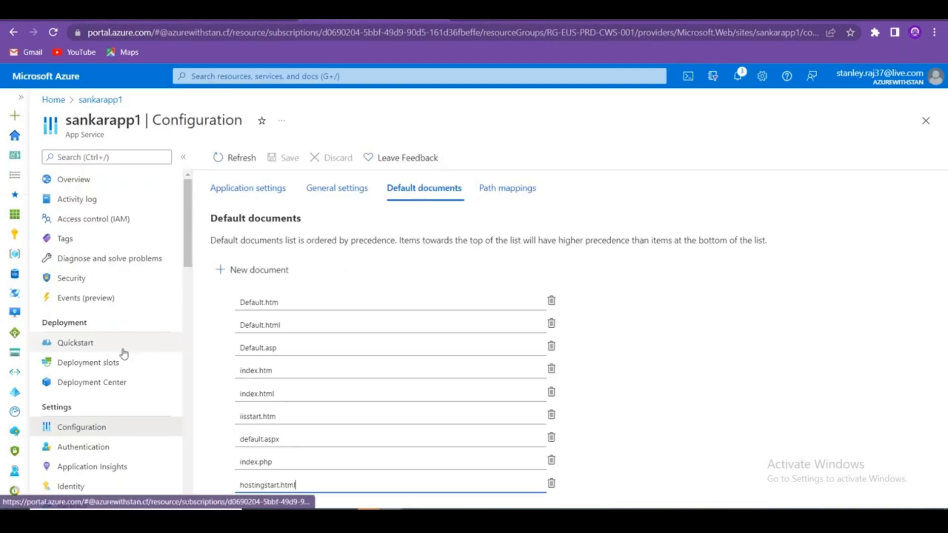
{"action": "scroll", "coordinate": [124, 351], "scroll_direction": "down", "scroll_amount": 15}
{"action": "scroll", "coordinate": [126, 349], "scroll_direction": "up", "scroll_amount": 15}
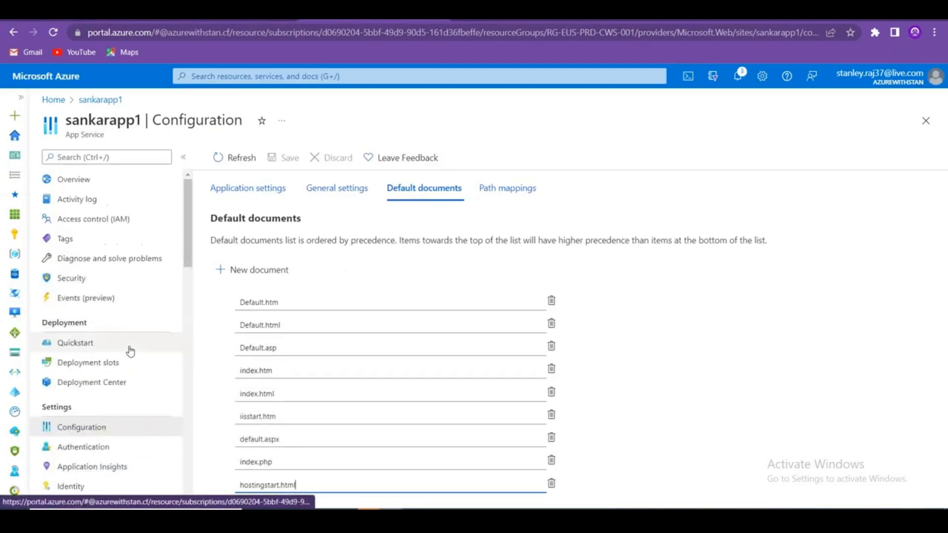
{"action": "left_click", "coordinate": [112, 179]}
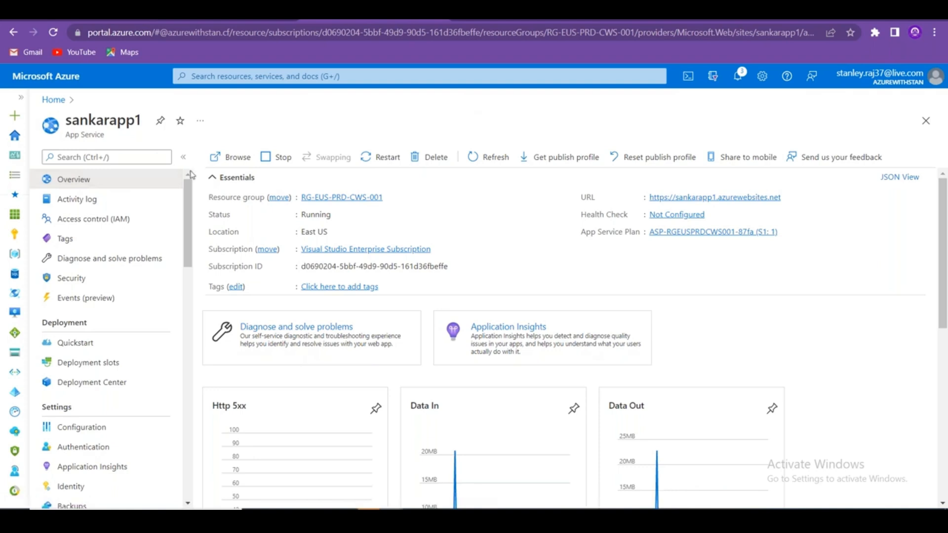
Restart sankarapp1 from the Overview toolbar and confirm with Yes.
{"action": "left_click", "coordinate": [381, 159]}
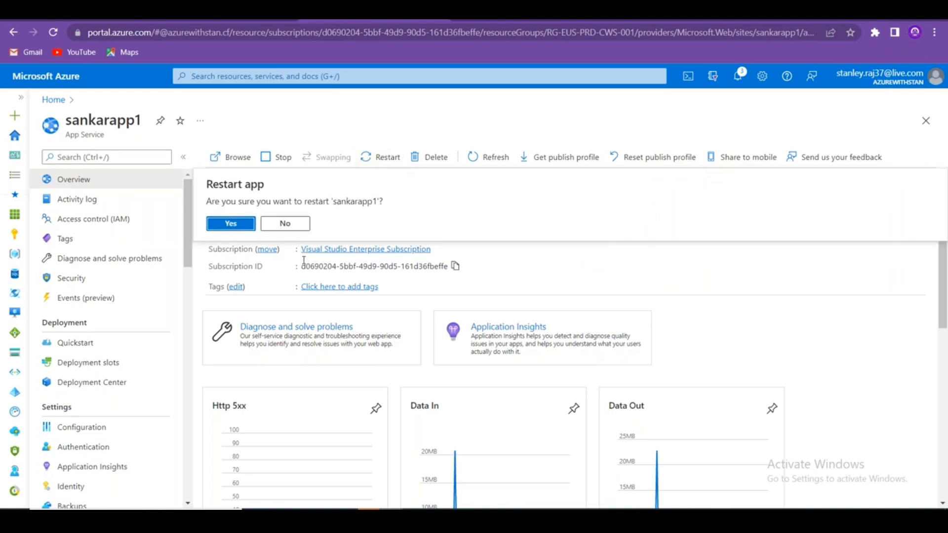
{"action": "left_click", "coordinate": [227, 228]}
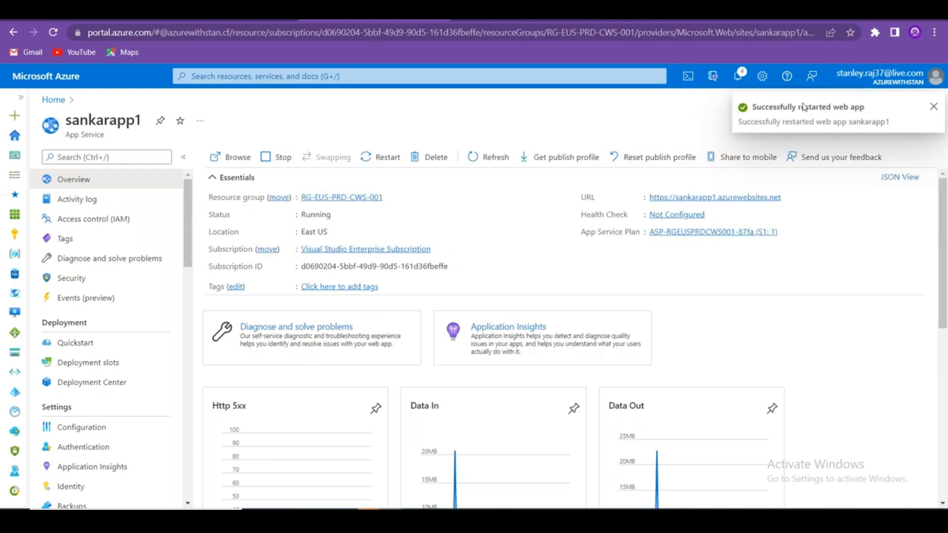
{"action": "double_click", "coordinate": [97, 119]}
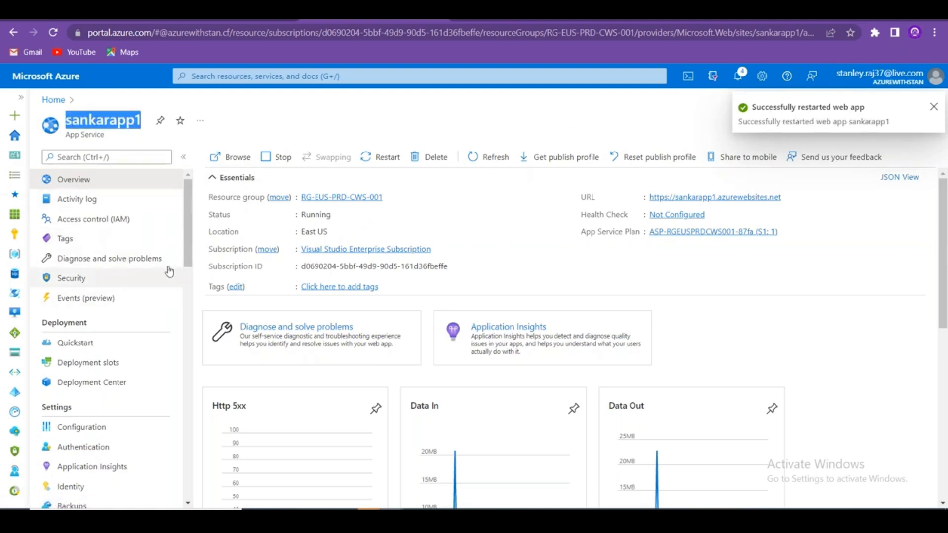
Scroll the resource menu down to Development Tools and open Advanced Tools.
{"action": "left_click_drag", "start_coordinate": [187, 234], "coordinate": [198, 151]}
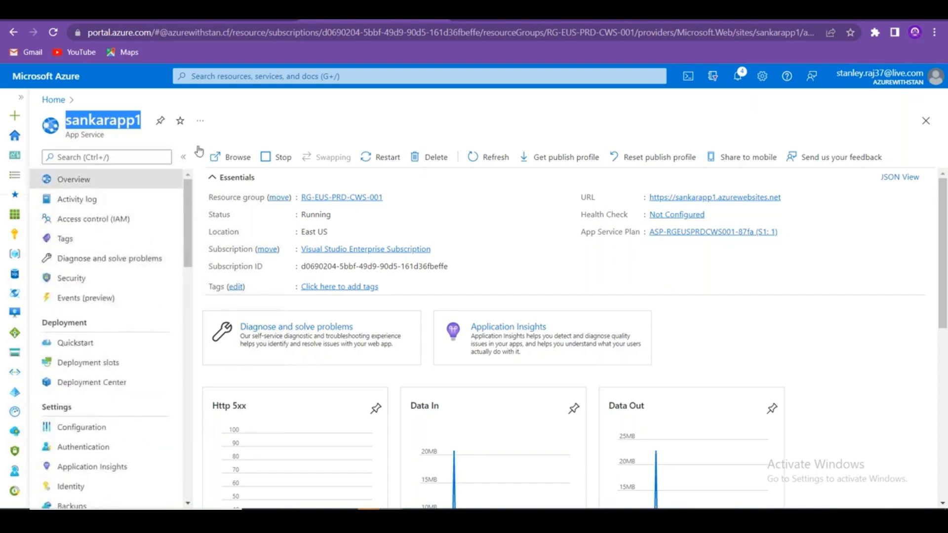
{"action": "scroll", "coordinate": [116, 365], "scroll_direction": "down", "scroll_amount": 7}
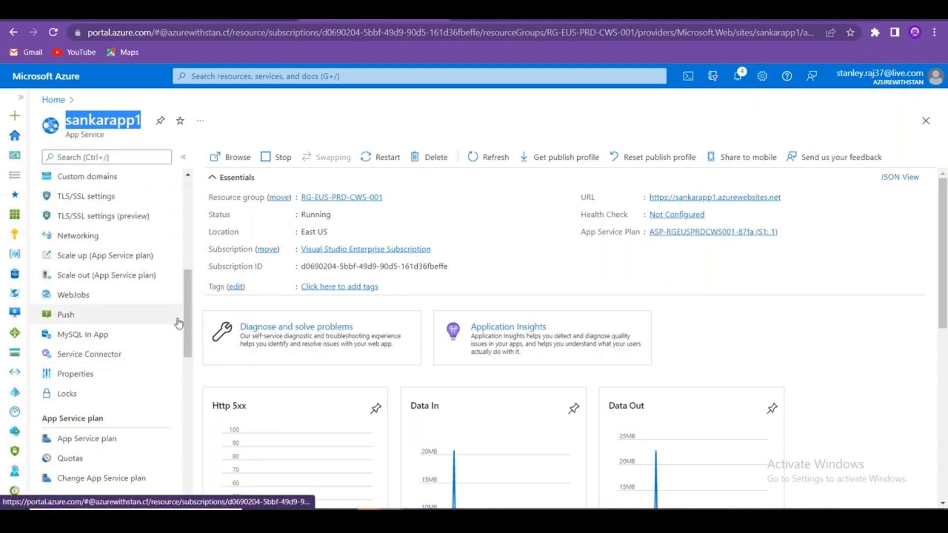
{"action": "left_click_drag", "start_coordinate": [187, 305], "coordinate": [179, 220]}
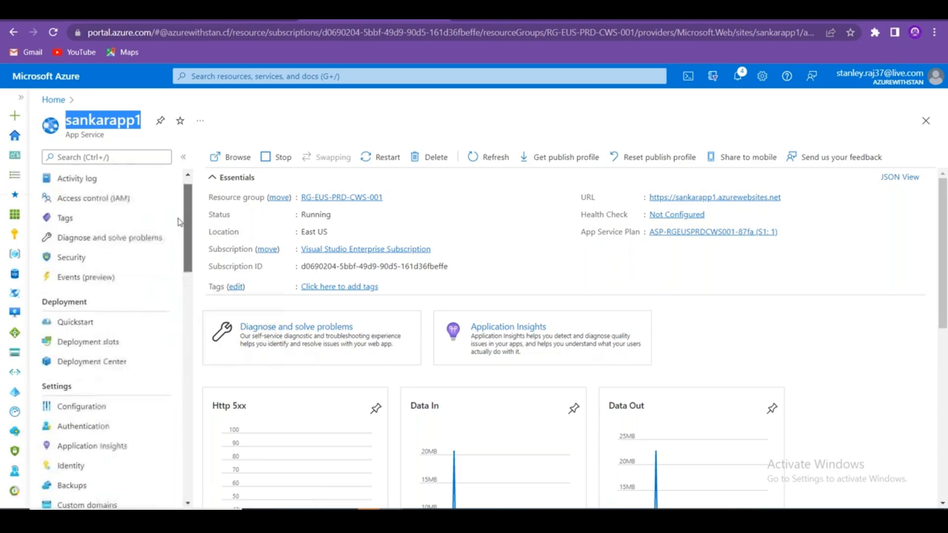
{"action": "scroll", "coordinate": [60, 356], "scroll_direction": "down", "scroll_amount": 6}
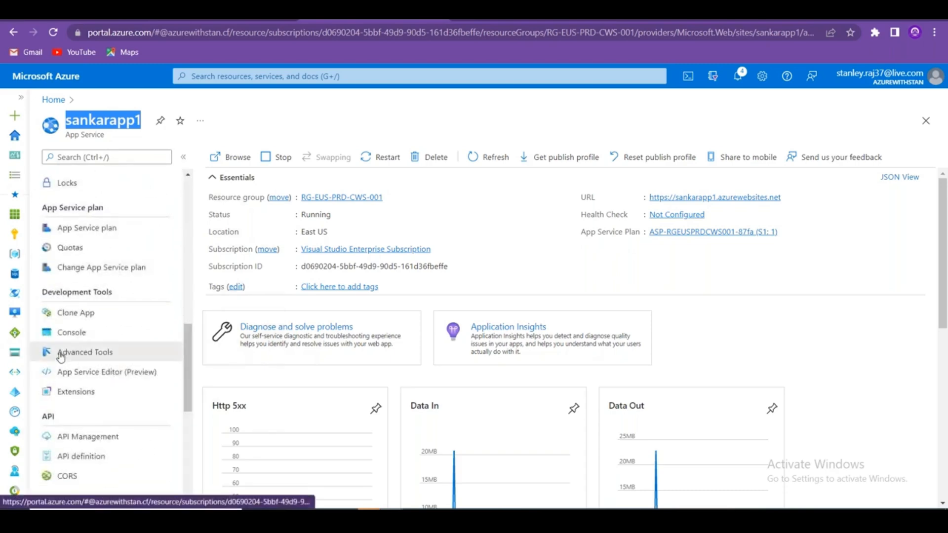
{"action": "left_click", "coordinate": [60, 356]}
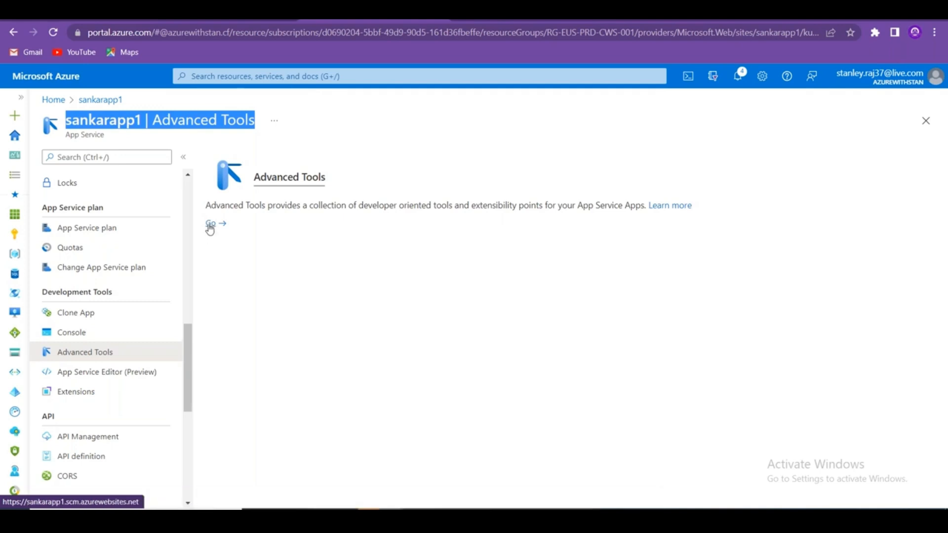
Launch Kudu from Advanced Tools and open its Environment page.
{"action": "left_click", "coordinate": [211, 224]}
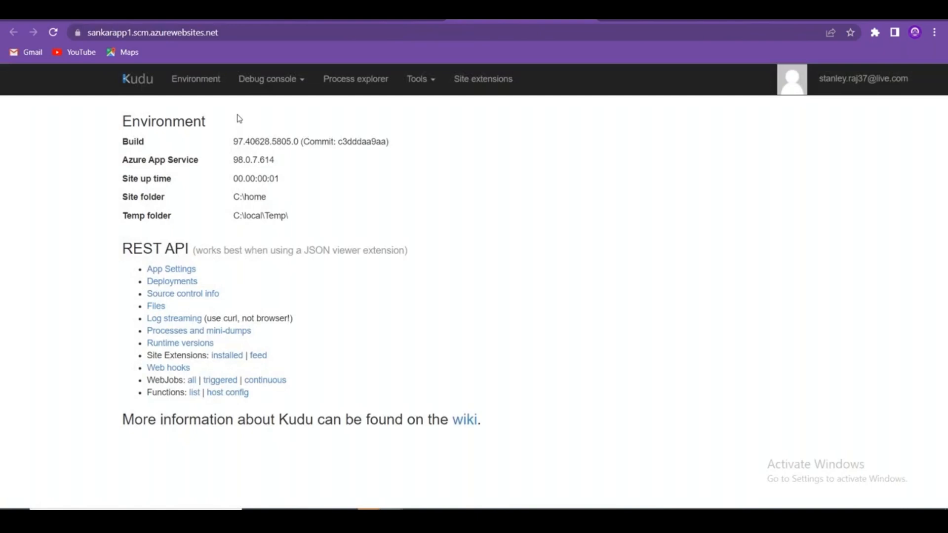
{"action": "left_click", "coordinate": [431, 86]}
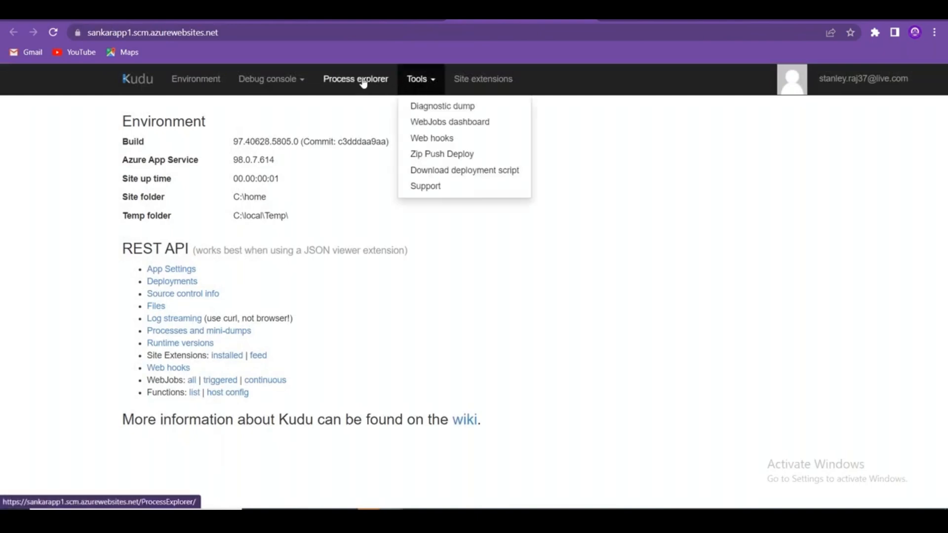
{"action": "left_click", "coordinate": [302, 83]}
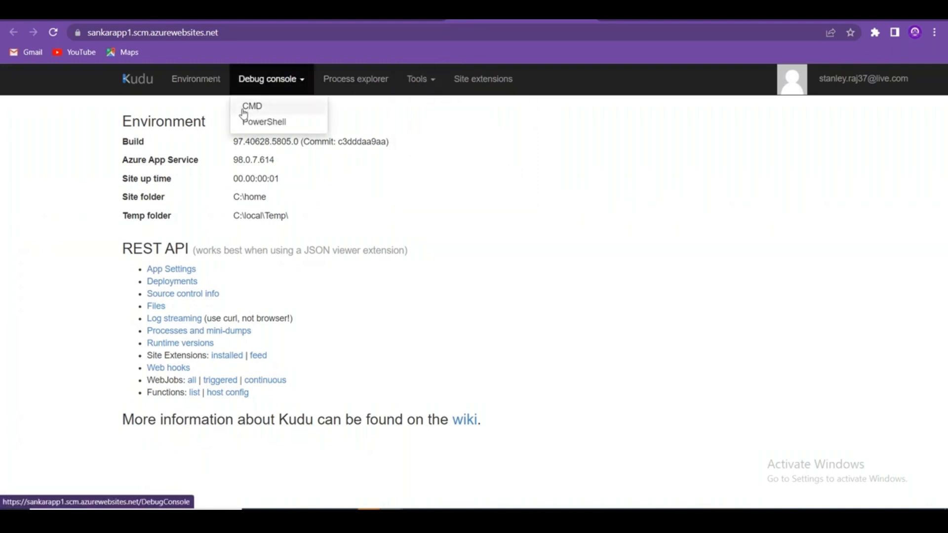
{"action": "left_click", "coordinate": [198, 84]}
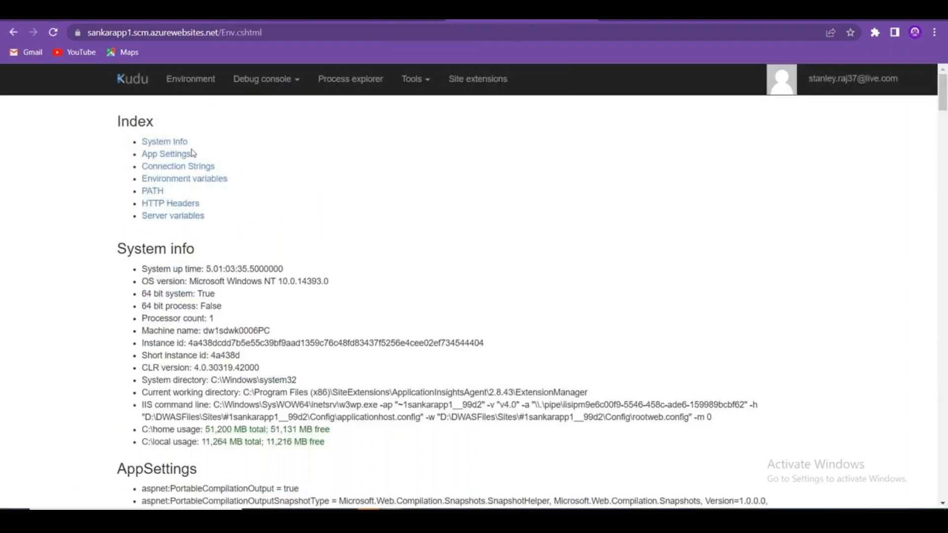
Review Kudu's system info, including disk usage and the short instance id, then return to the portal.
{"action": "scroll", "coordinate": [273, 273], "scroll_direction": "down", "scroll_amount": 20}
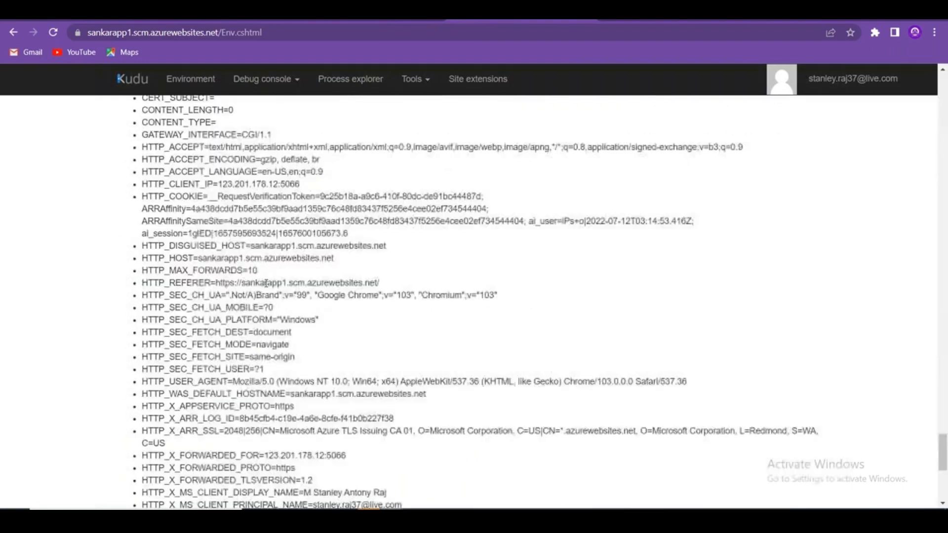
{"action": "scroll", "coordinate": [259, 282], "scroll_direction": "up", "scroll_amount": 20}
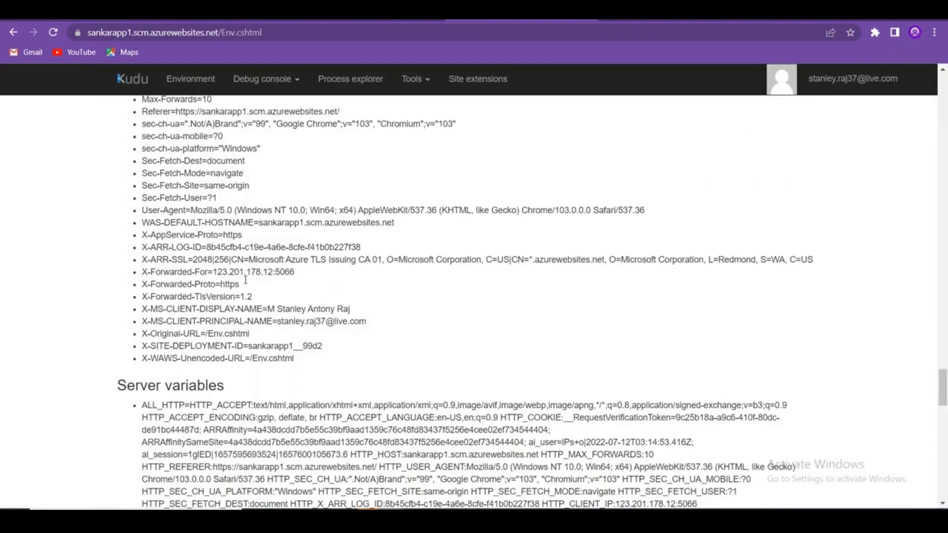
{"action": "left_click_drag", "start_coordinate": [145, 279], "coordinate": [260, 405]}
{"action": "left_click_drag", "start_coordinate": [346, 431], "coordinate": [258, 433]}
{"action": "left_click", "coordinate": [318, 443]}
{"action": "left_click_drag", "start_coordinate": [321, 443], "coordinate": [172, 442]}
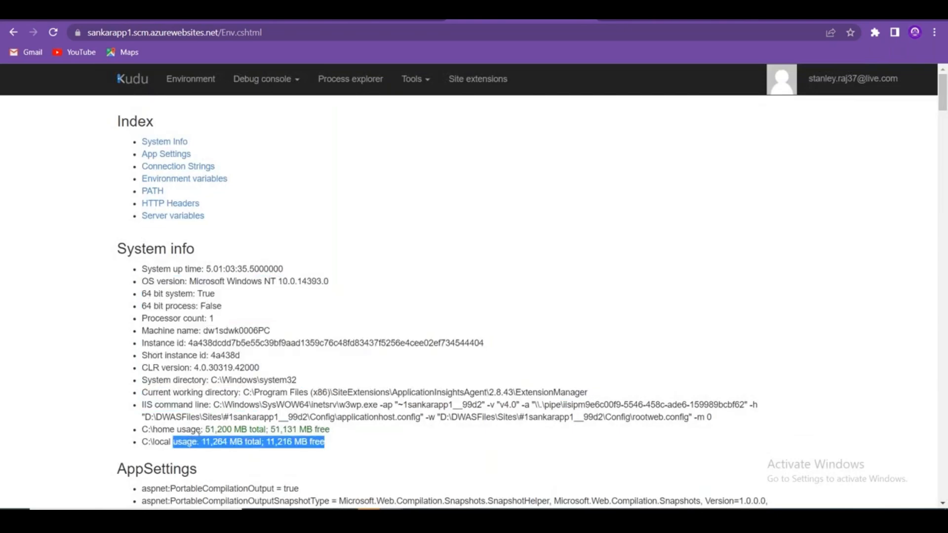
{"action": "left_click_drag", "start_coordinate": [272, 362], "coordinate": [106, 354]}
{"action": "scroll", "coordinate": [410, 399], "scroll_direction": "down", "scroll_amount": 10}
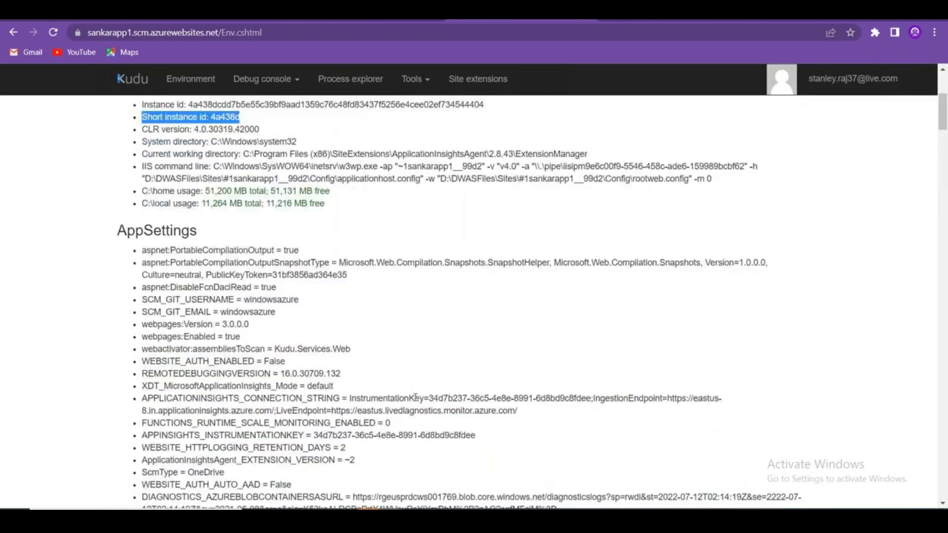
{"action": "scroll", "coordinate": [411, 399], "scroll_direction": "down", "scroll_amount": 5}
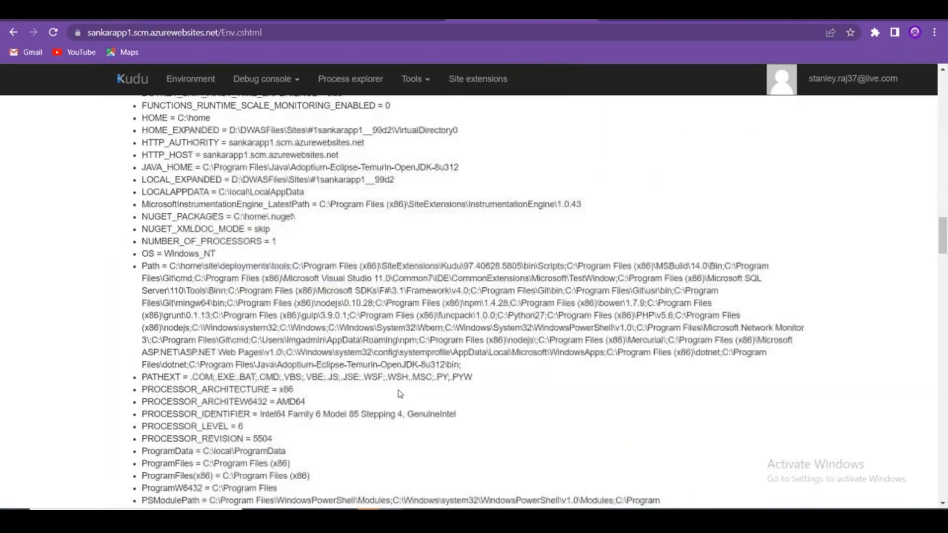
{"action": "scroll", "coordinate": [411, 399], "scroll_direction": "down", "scroll_amount": 10}
{"action": "scroll", "coordinate": [392, 385], "scroll_direction": "up", "scroll_amount": 20}
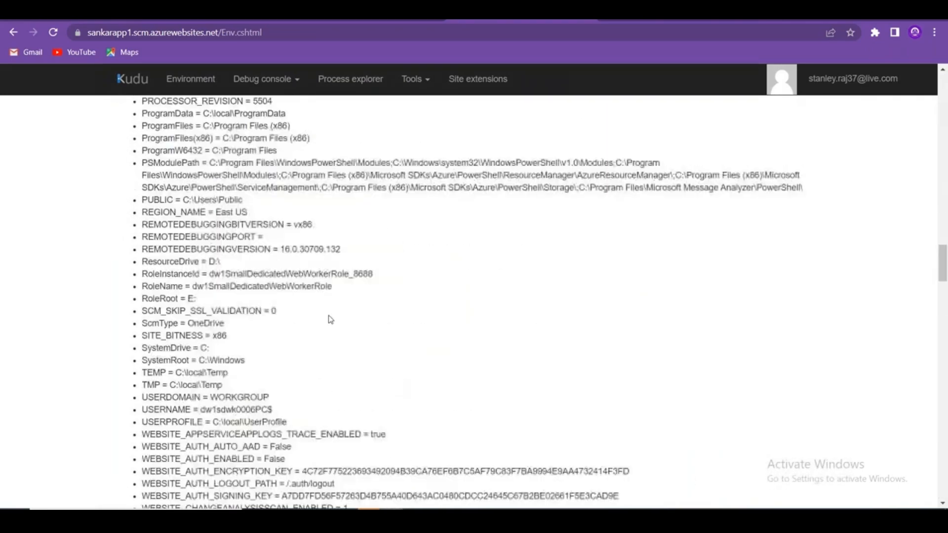
{"action": "left_click", "coordinate": [433, 86]}
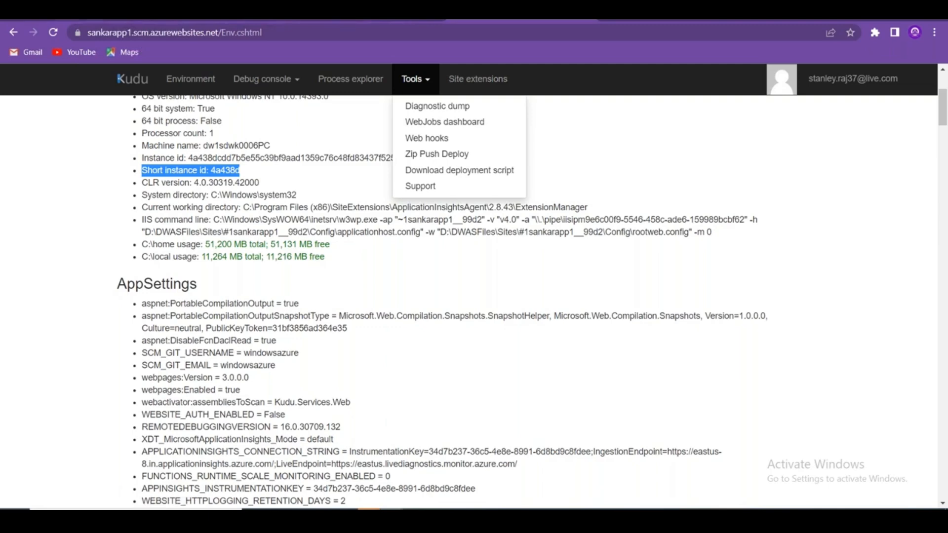
{"action": "left_click", "coordinate": [89, 12]}
Return to the portal's Advanced Tools page and open Console under Development Tools.
{"action": "left_click", "coordinate": [381, 19]}
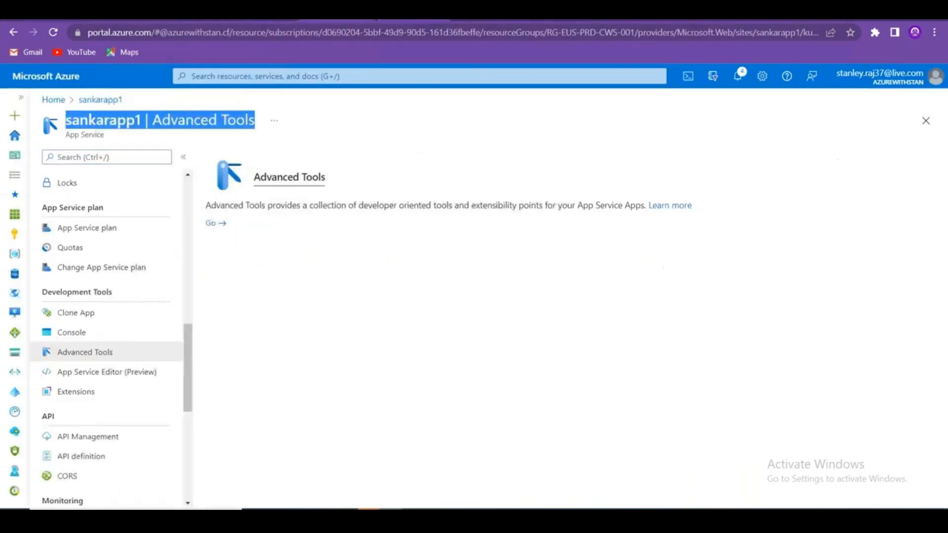
{"action": "scroll", "coordinate": [121, 390], "scroll_direction": "up", "scroll_amount": 10}
{"action": "left_click_drag", "start_coordinate": [193, 240], "coordinate": [193, 388]}
{"action": "left_click", "coordinate": [79, 321]}
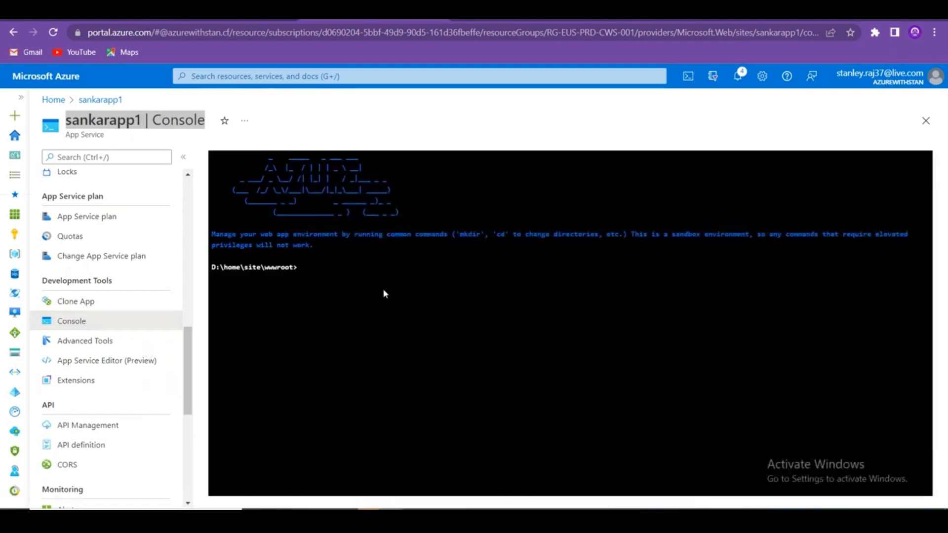
Run dir to list C:\home\site\wwwroot: 4 files and 8 directories.
{"action": "type", "text": "dir"}
{"action": "key", "text": "Return"}
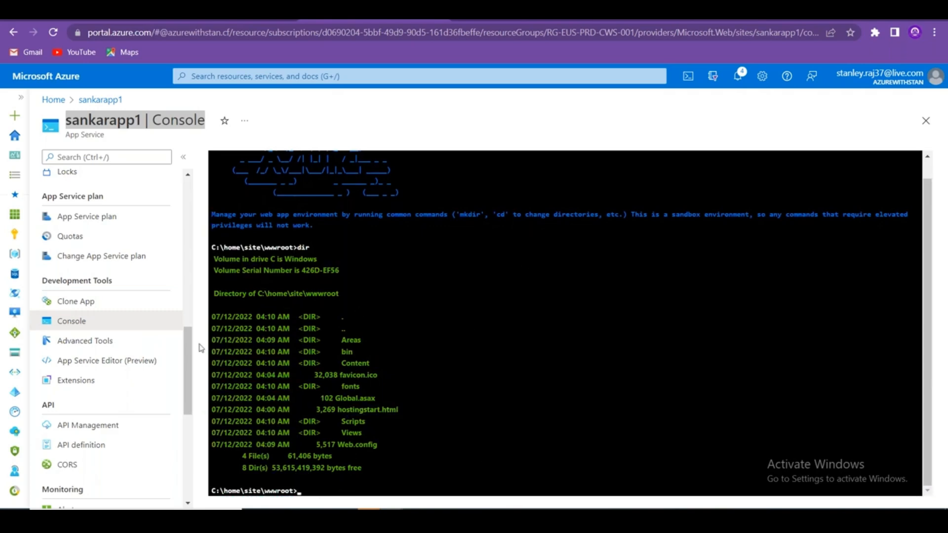
{"action": "scroll", "coordinate": [192, 360], "scroll_direction": "down", "scroll_amount": 3}
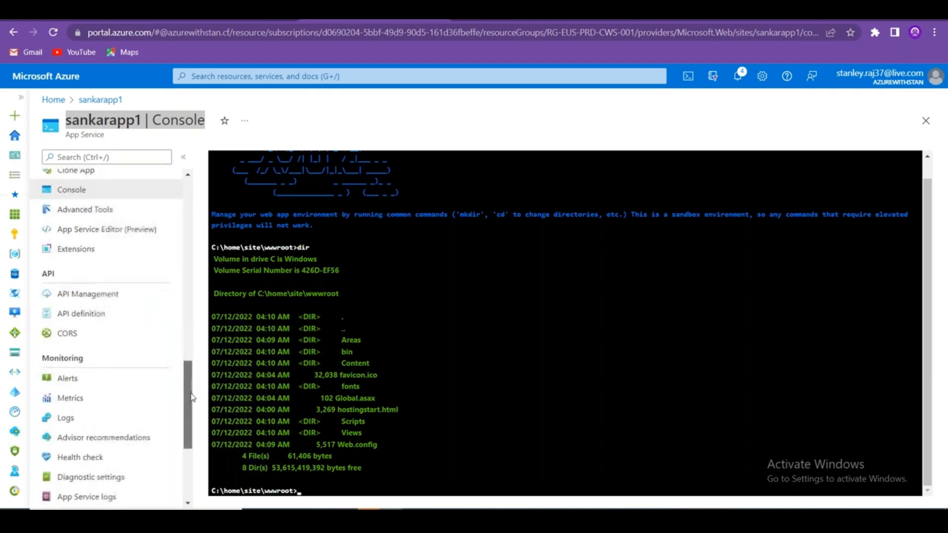
{"action": "scroll", "coordinate": [193, 397], "scroll_direction": "down", "scroll_amount": 2}
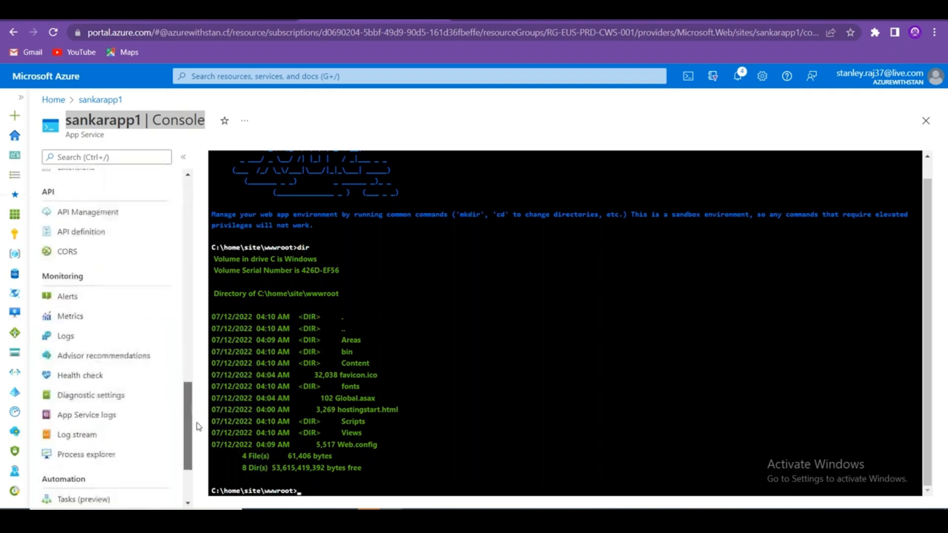
{"action": "scroll", "coordinate": [192, 397], "scroll_direction": "up", "scroll_amount": 4}
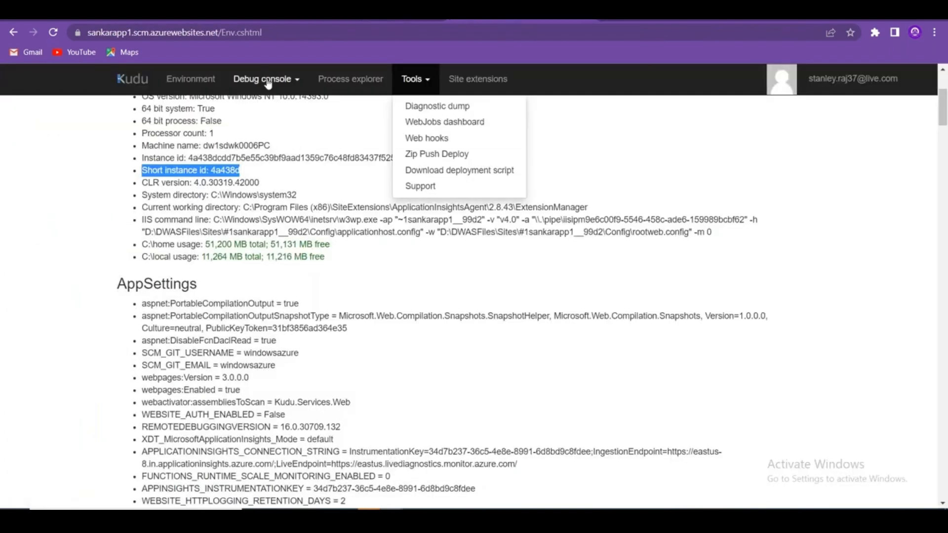
{"action": "left_click", "coordinate": [298, 85]}
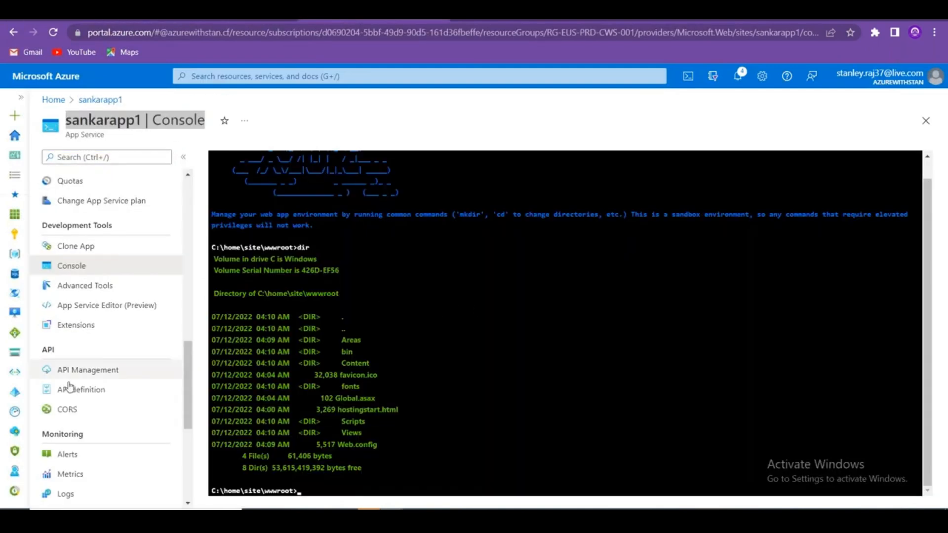
{"action": "scroll", "coordinate": [171, 399], "scroll_direction": "up", "scroll_amount": 10}
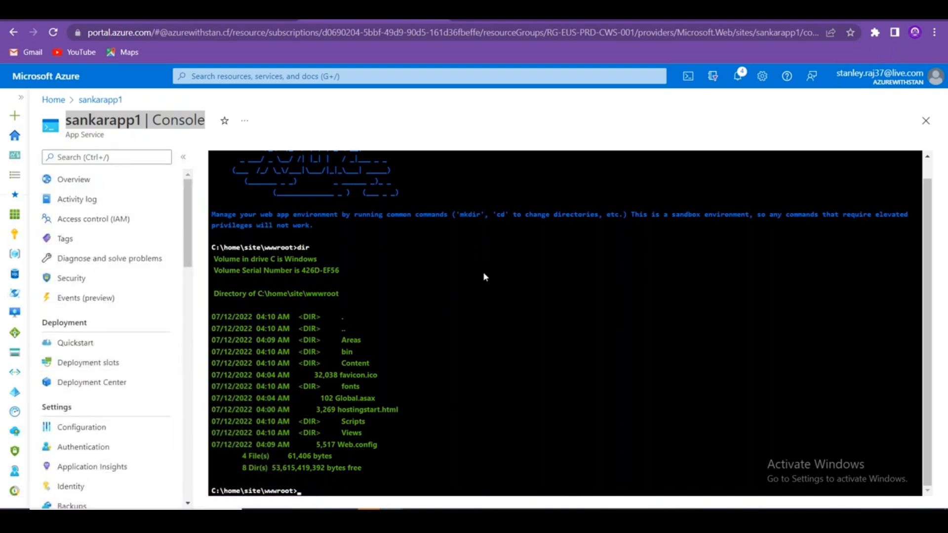
Try reboot and shutdown -r in the portal console; reboot is unrecognized and shutdown is denied.
{"action": "type", "text": "reboot"}
{"action": "key", "text": "Return"}
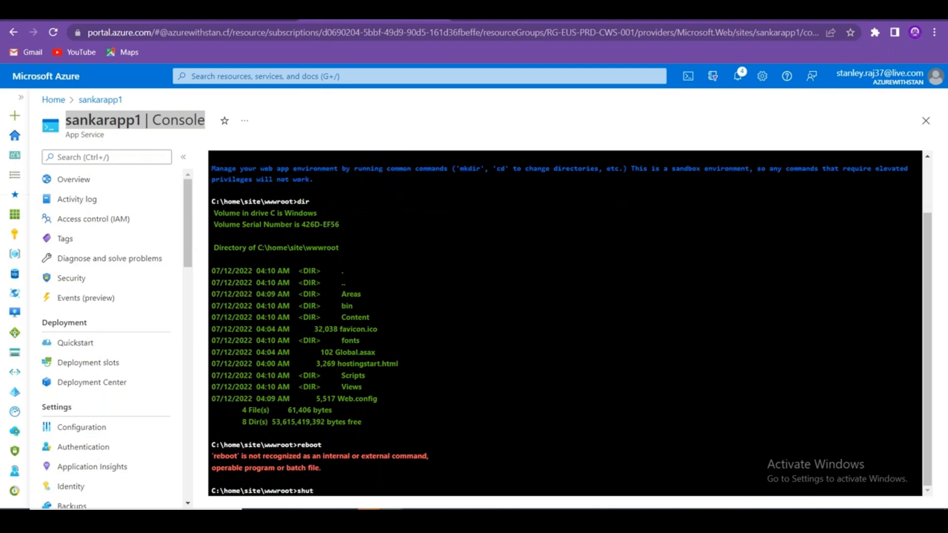
{"action": "key", "text": "Return"}
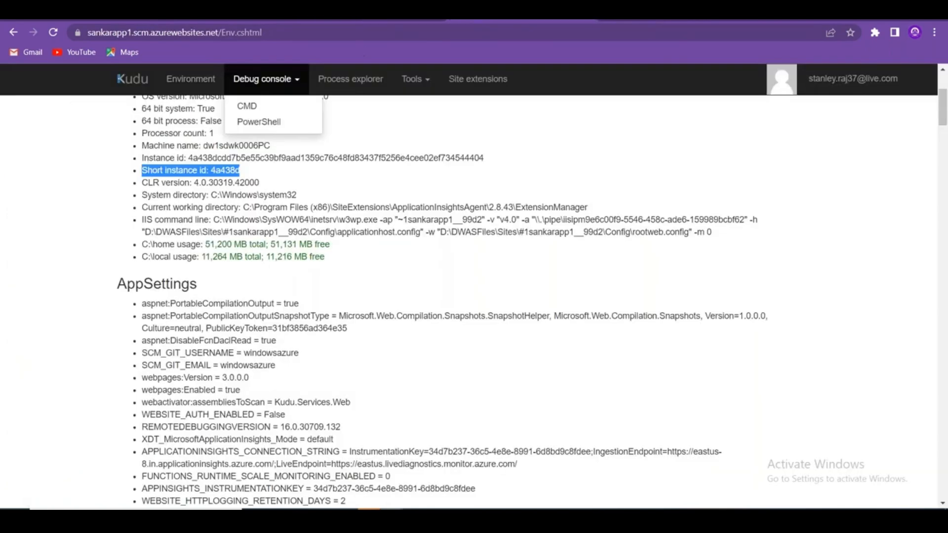
Open Kudu's PowerShell debug console and run reboot there.
{"action": "left_click", "coordinate": [258, 121]}
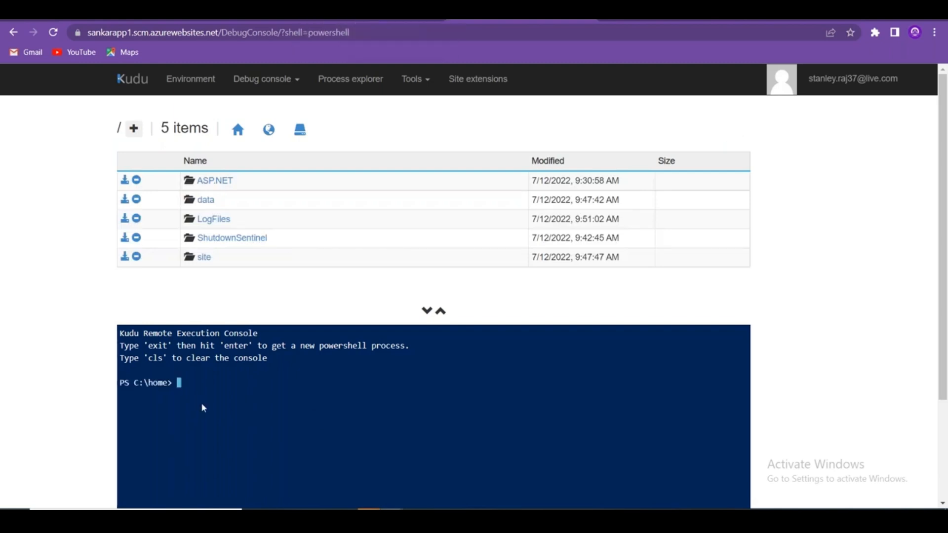
{"action": "type", "text": "reboot"}
{"action": "key", "text": "Return"}
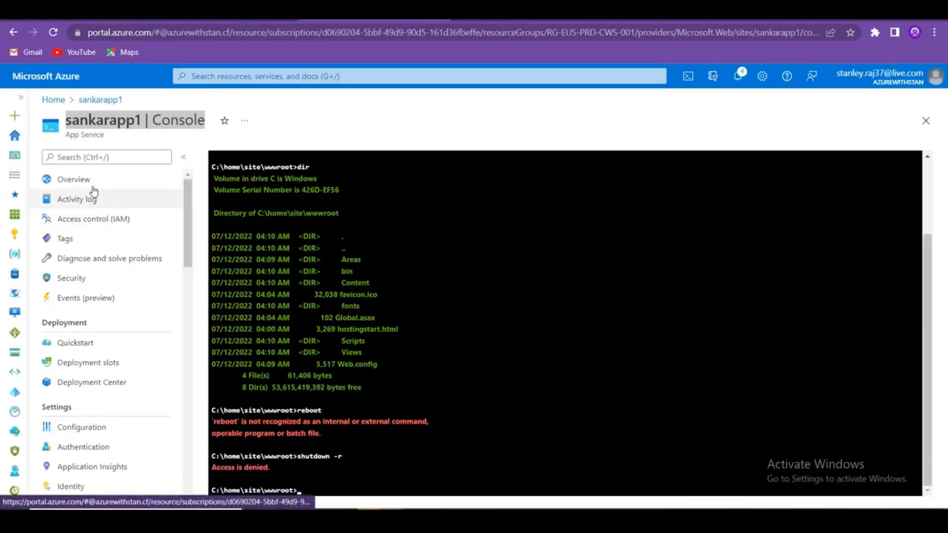
Open sankarapp1's Overview and check that the app is Running in East US.
{"action": "left_click", "coordinate": [92, 187]}
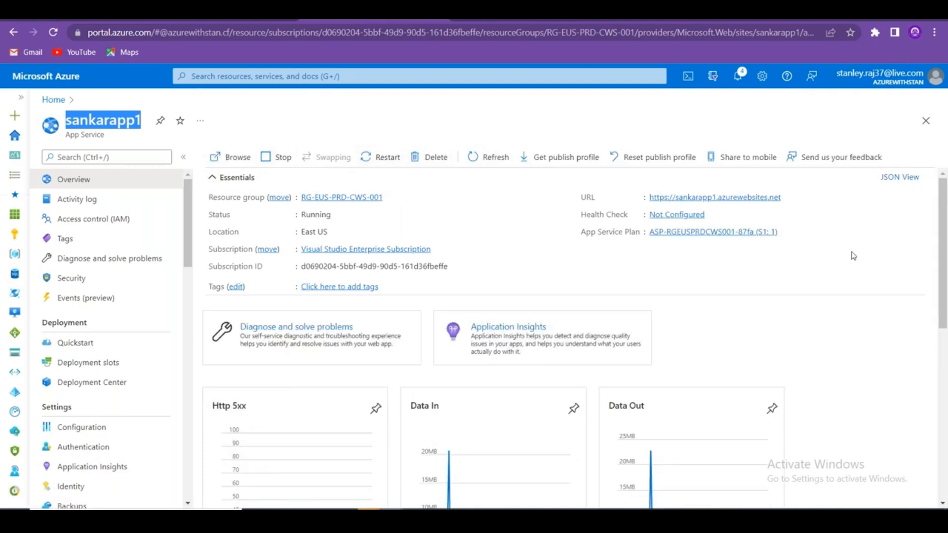
{"action": "scroll", "coordinate": [859, 260], "scroll_direction": "down", "scroll_amount": 5}
{"action": "scroll", "coordinate": [852, 262], "scroll_direction": "up", "scroll_amount": 5}
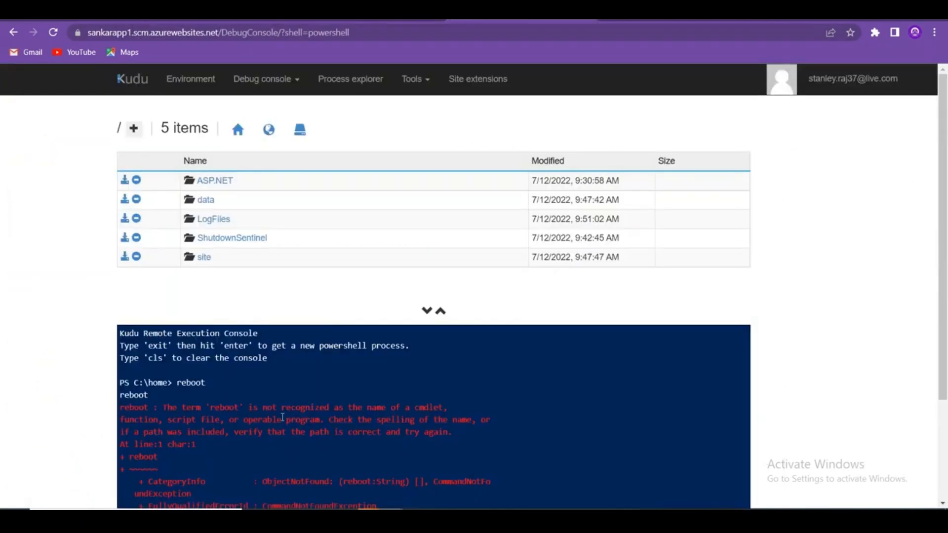
{"action": "scroll", "coordinate": [284, 419], "scroll_direction": "down", "scroll_amount": 3}
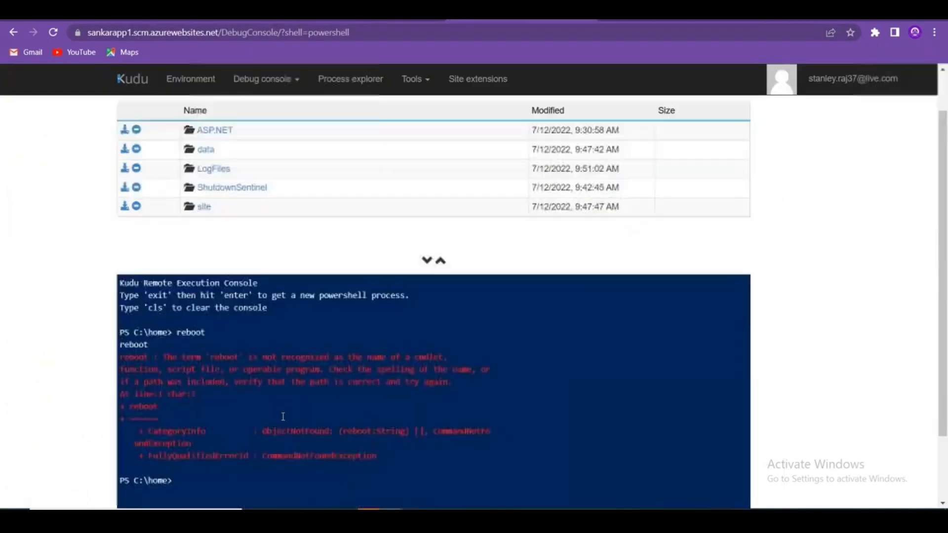
{"action": "scroll", "coordinate": [284, 420], "scroll_direction": "up", "scroll_amount": 3}
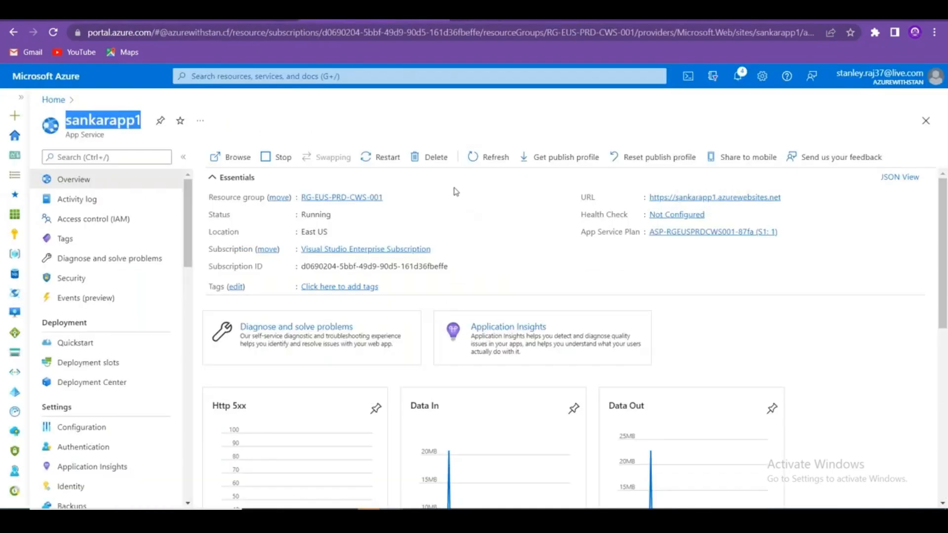
{"action": "scroll", "coordinate": [173, 342], "scroll_direction": "down", "scroll_amount": 10}
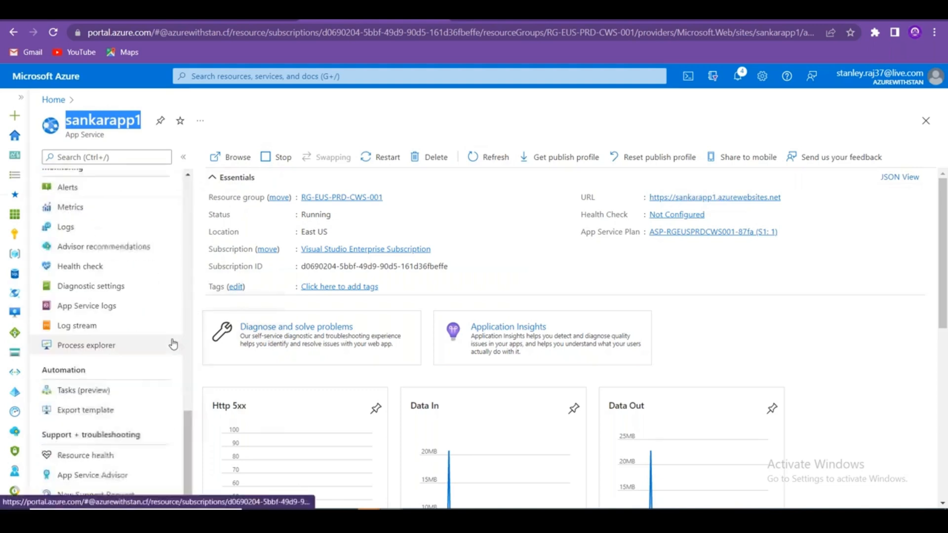
{"action": "scroll", "coordinate": [173, 342], "scroll_direction": "up", "scroll_amount": 10}
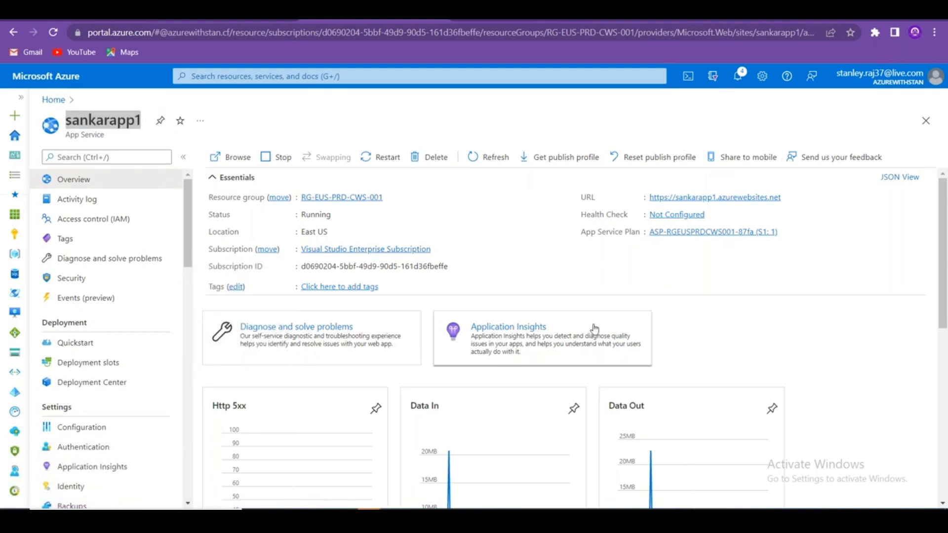
{"action": "left_click", "coordinate": [501, 328]}
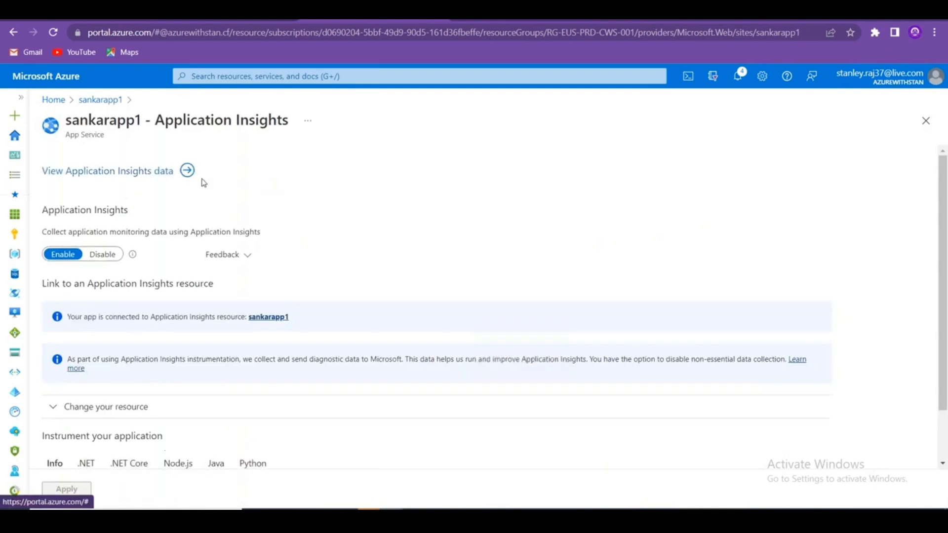
{"action": "left_click", "coordinate": [130, 173]}
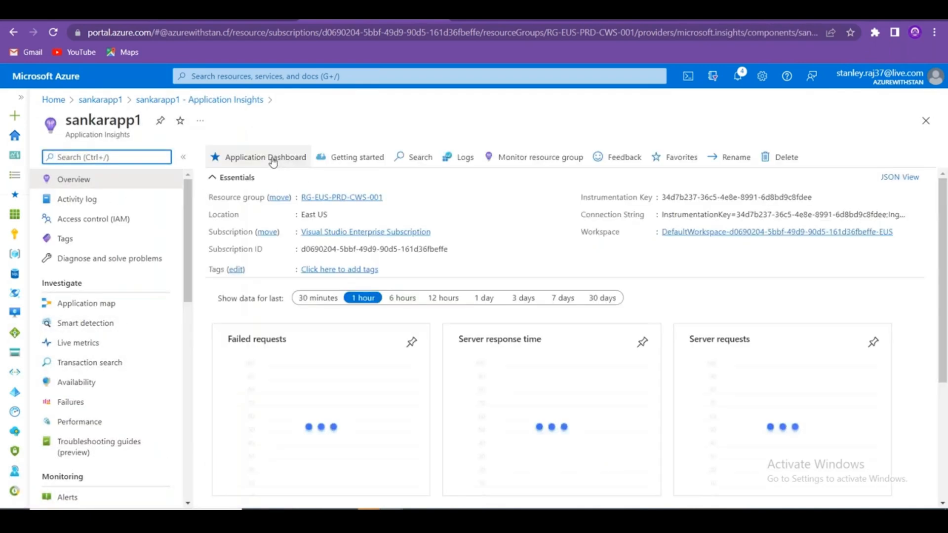
{"action": "left_click", "coordinate": [271, 157]}
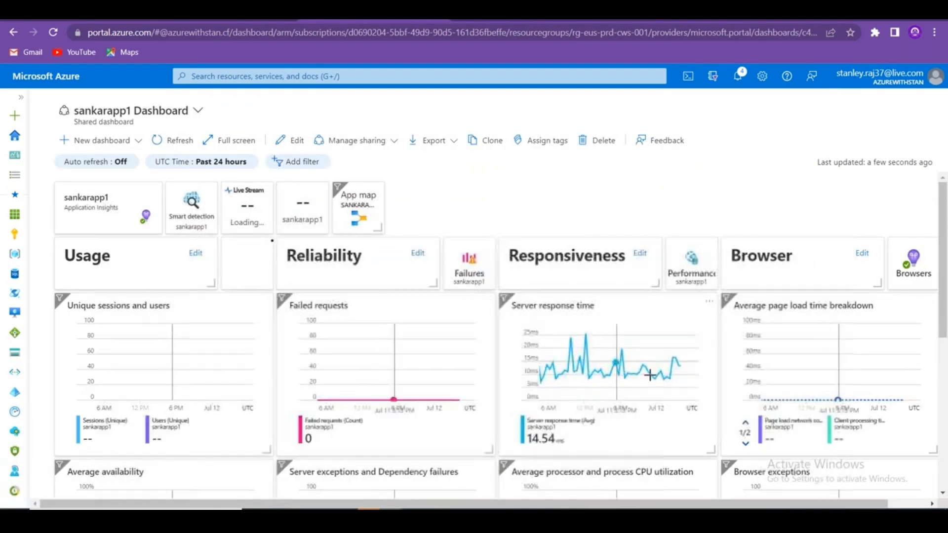
{"action": "scroll", "coordinate": [515, 395], "scroll_direction": "down", "scroll_amount": 6}
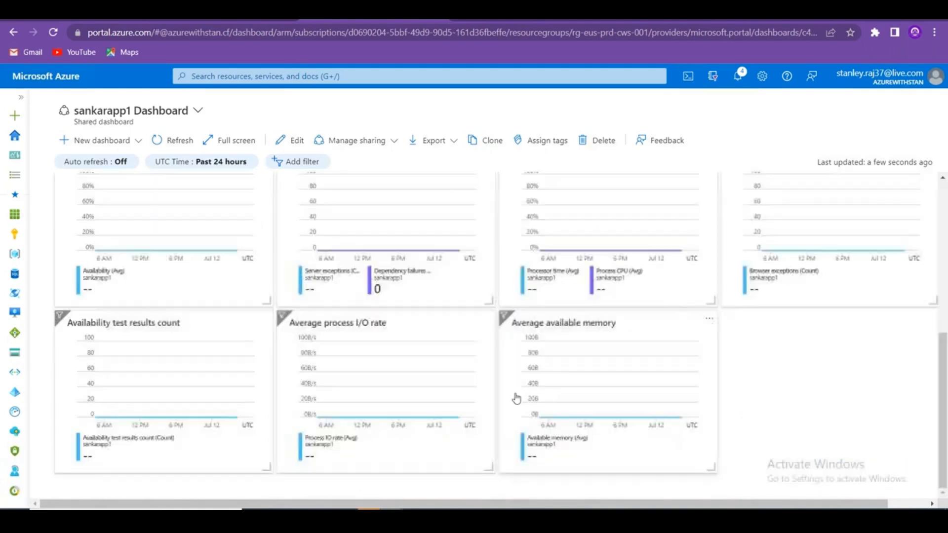
{"action": "scroll", "coordinate": [515, 395], "scroll_direction": "up", "scroll_amount": 6}
{"action": "scroll", "coordinate": [516, 393], "scroll_direction": "down", "scroll_amount": 6}
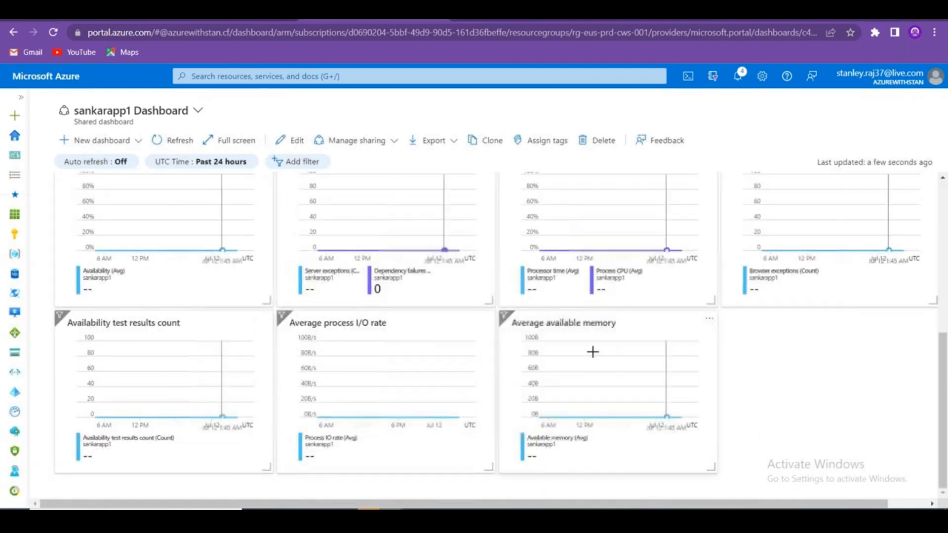
{"action": "scroll", "coordinate": [517, 317], "scroll_direction": "up", "scroll_amount": 6}
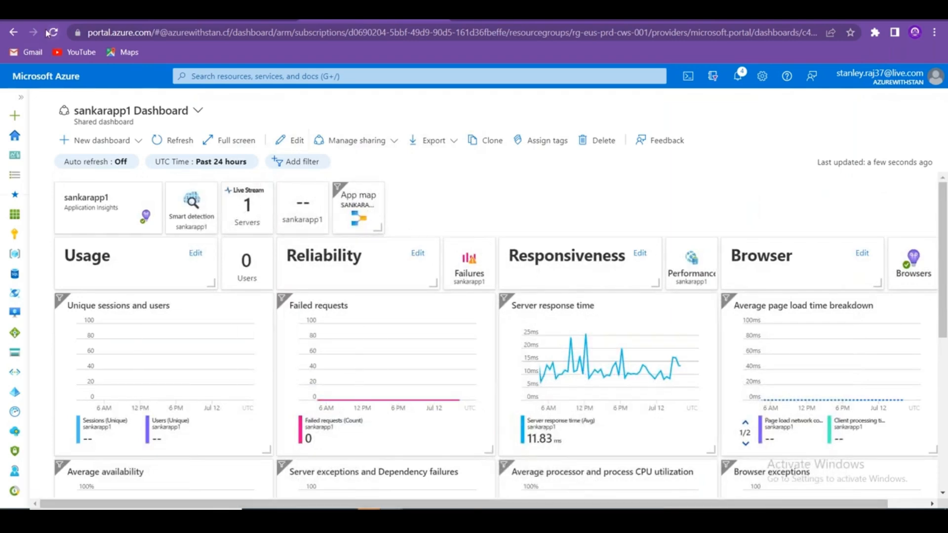
{"action": "left_click", "coordinate": [14, 33]}
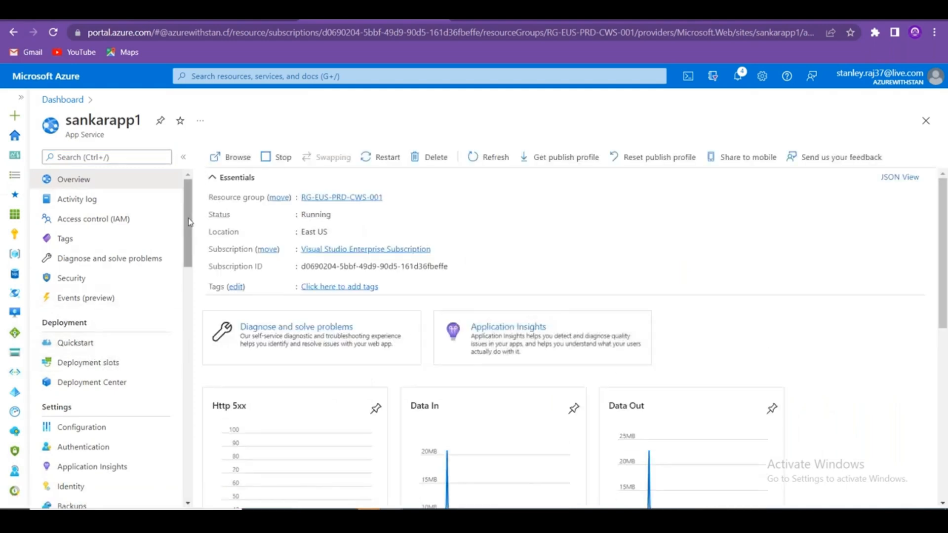
Open sankarapp1's Application Insights, view Live metrics, then show the sankarapp1 node in Application map.
{"action": "mouse_move", "coordinate": [190, 228]}
{"action": "left_mouse_down"}
{"action": "mouse_move", "coordinate": [188, 293]}
{"action": "mouse_move", "coordinate": [184, 267]}
{"action": "left_mouse_up"}
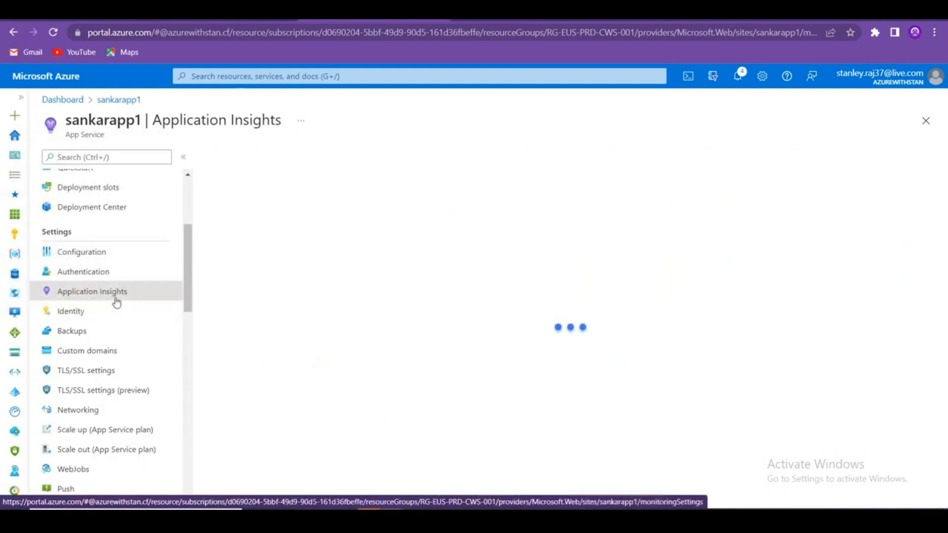
{"action": "scroll", "coordinate": [296, 287], "scroll_direction": "down", "scroll_amount": 2}
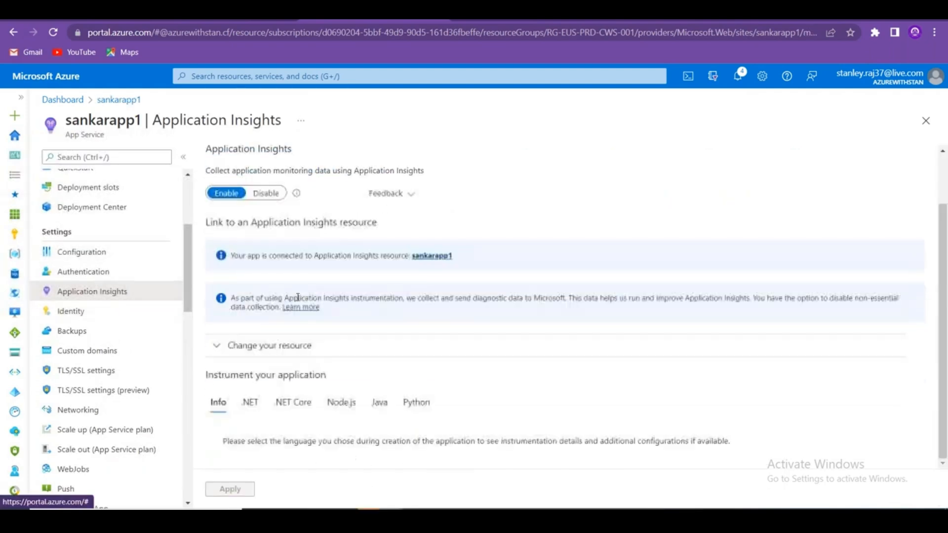
{"action": "scroll", "coordinate": [297, 297], "scroll_direction": "up", "scroll_amount": 2}
{"action": "left_click", "coordinate": [260, 173]}
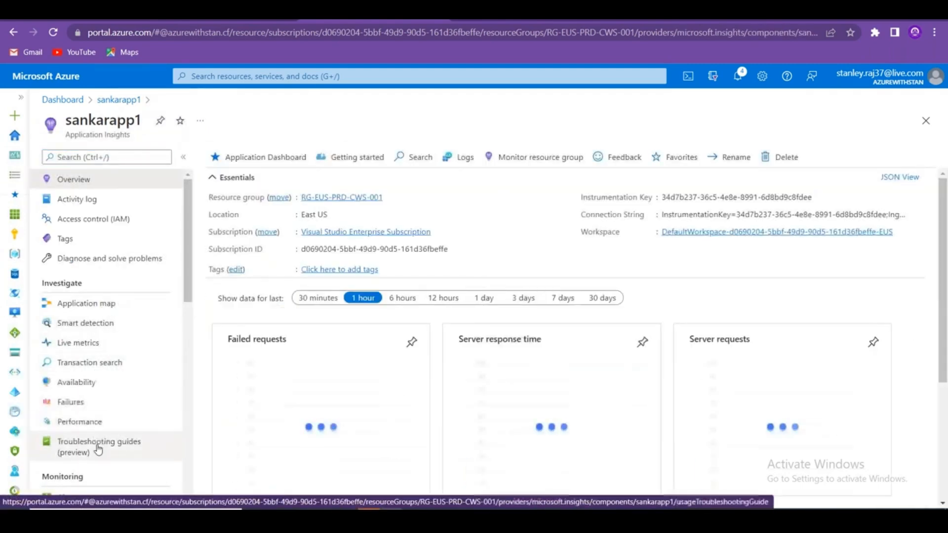
{"action": "left_click", "coordinate": [94, 343]}
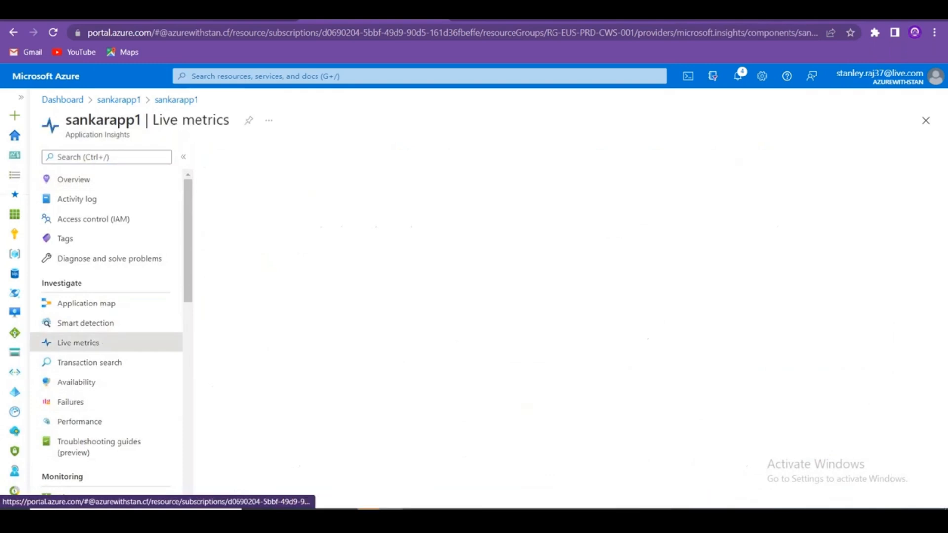
{"action": "left_click", "coordinate": [95, 308]}
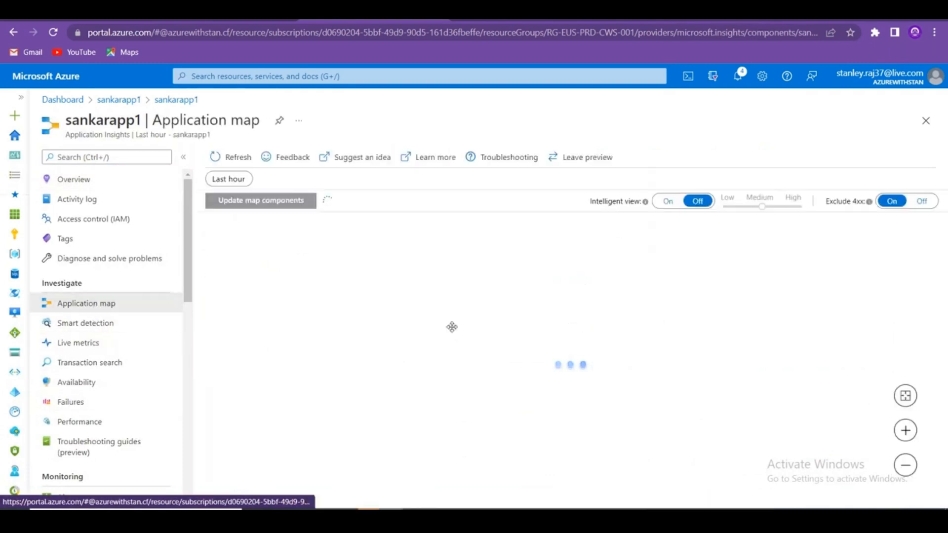
{"action": "left_click", "coordinate": [800, 344]}
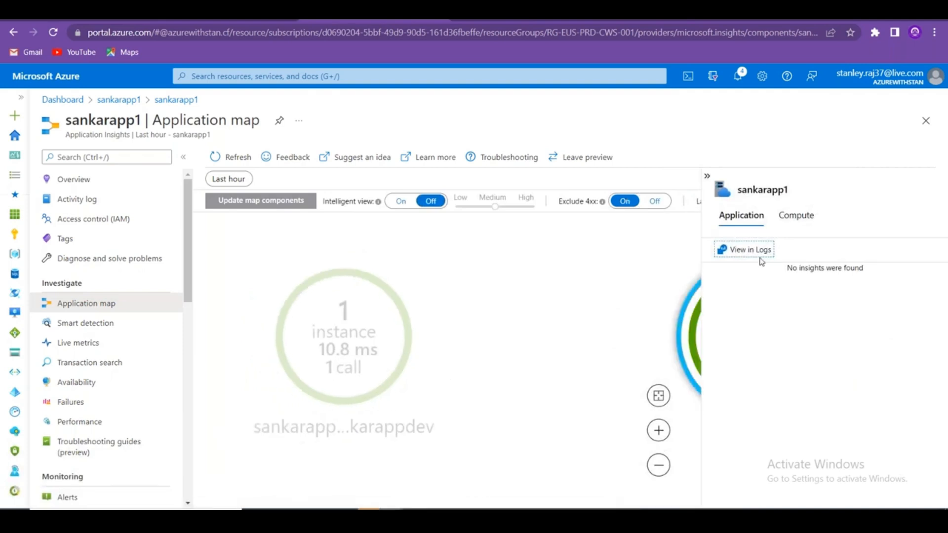
Open the component's telemetry in Logs, then return to the map, discarding the unsaved query edits.
{"action": "left_click", "coordinate": [744, 249]}
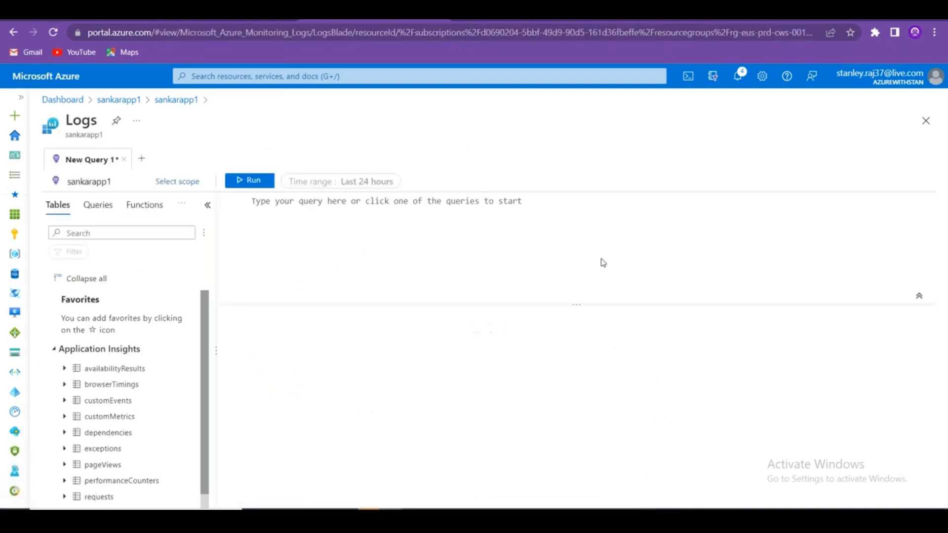
{"action": "left_click", "coordinate": [15, 33]}
{"action": "left_click", "coordinate": [533, 101]}
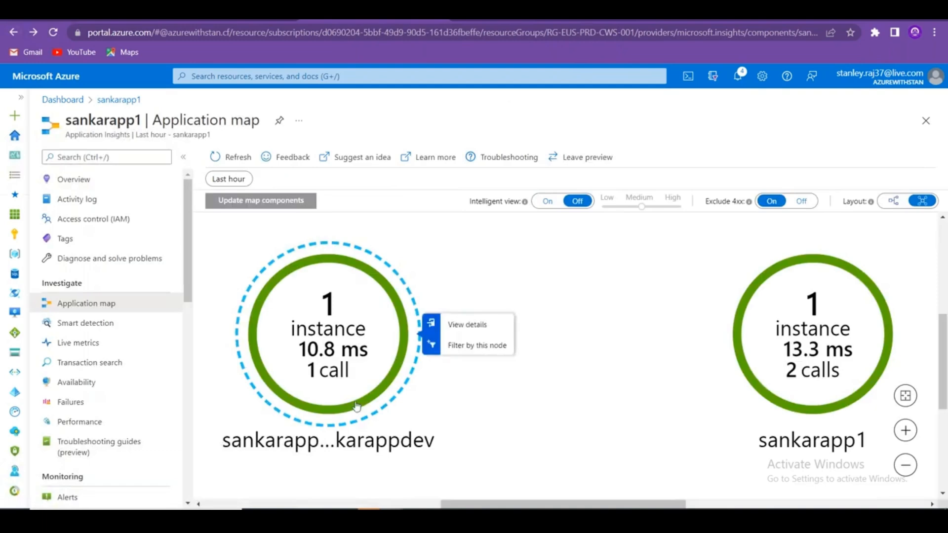
Switch the application map to the other layout and back to the original.
{"action": "scroll", "coordinate": [447, 363], "scroll_direction": "down", "scroll_amount": 2}
{"action": "scroll", "coordinate": [459, 362], "scroll_direction": "down", "scroll_amount": 1}
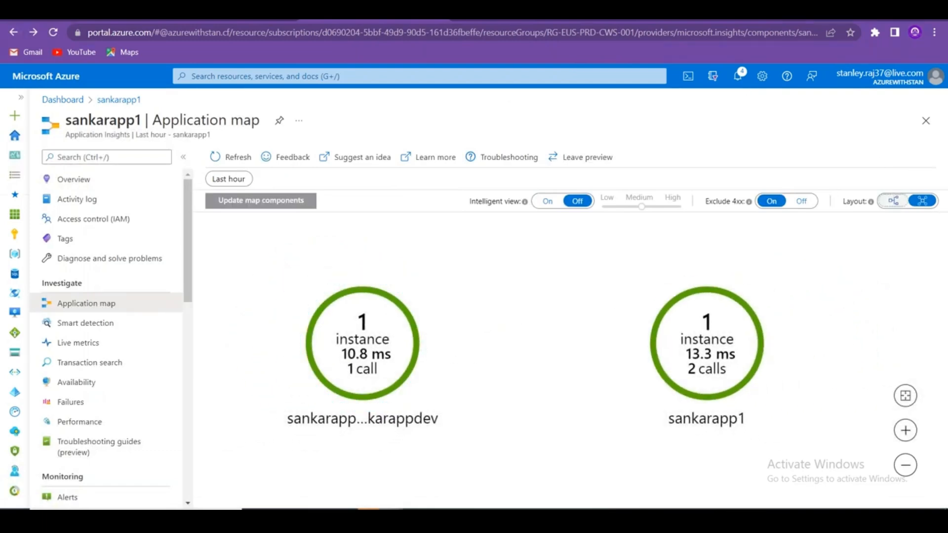
{"action": "left_click", "coordinate": [894, 201]}
{"action": "left_click", "coordinate": [928, 203]}
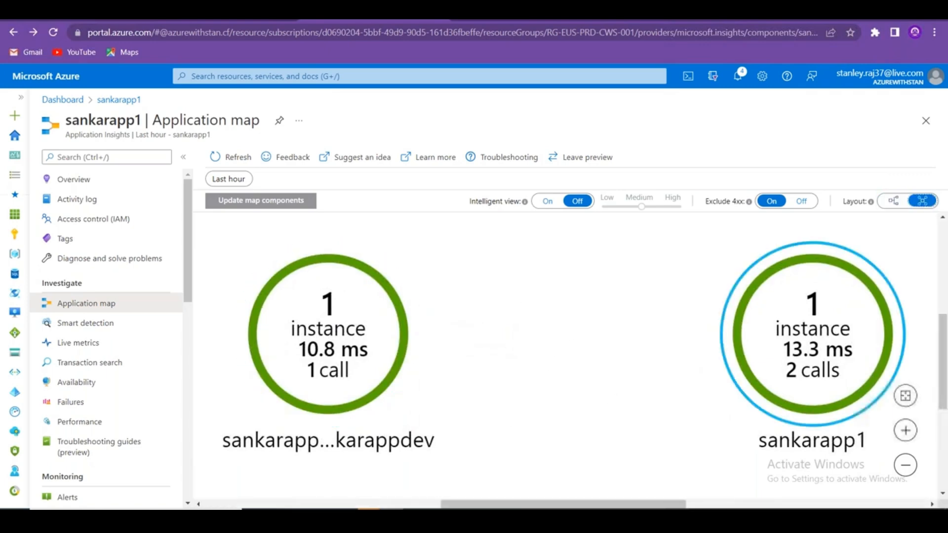
From sankarapp1's Failures view, open the Request count query under View in Logs.
{"action": "scroll", "coordinate": [428, 354], "scroll_direction": "down", "scroll_amount": 1}
{"action": "scroll", "coordinate": [427, 354], "scroll_direction": "down", "scroll_amount": 2}
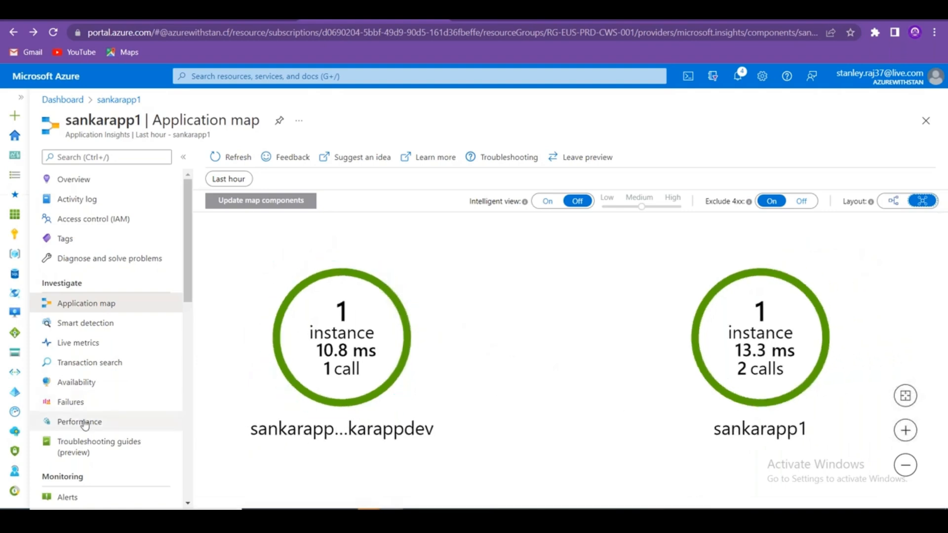
{"action": "left_click", "coordinate": [87, 399]}
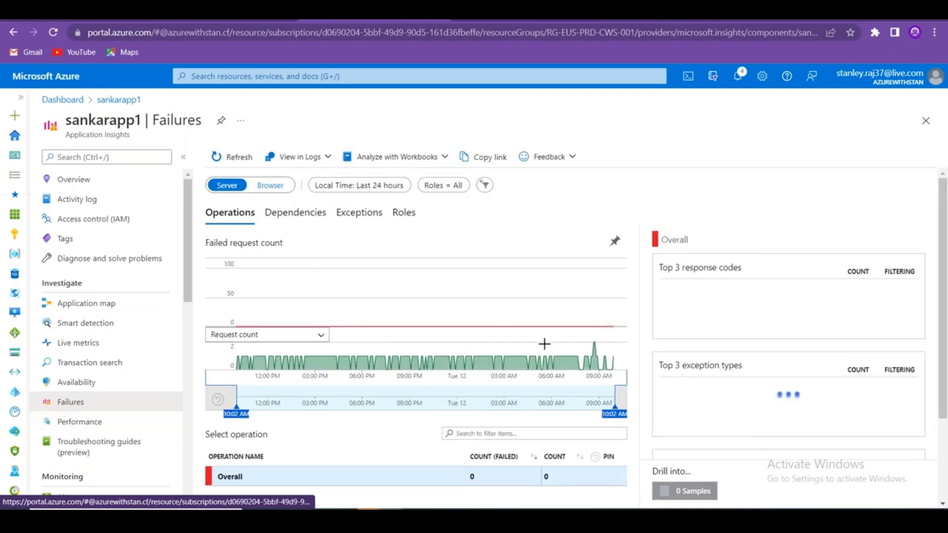
{"action": "scroll", "coordinate": [533, 361], "scroll_direction": "down", "scroll_amount": 3}
{"action": "scroll", "coordinate": [503, 377], "scroll_direction": "up", "scroll_amount": 3}
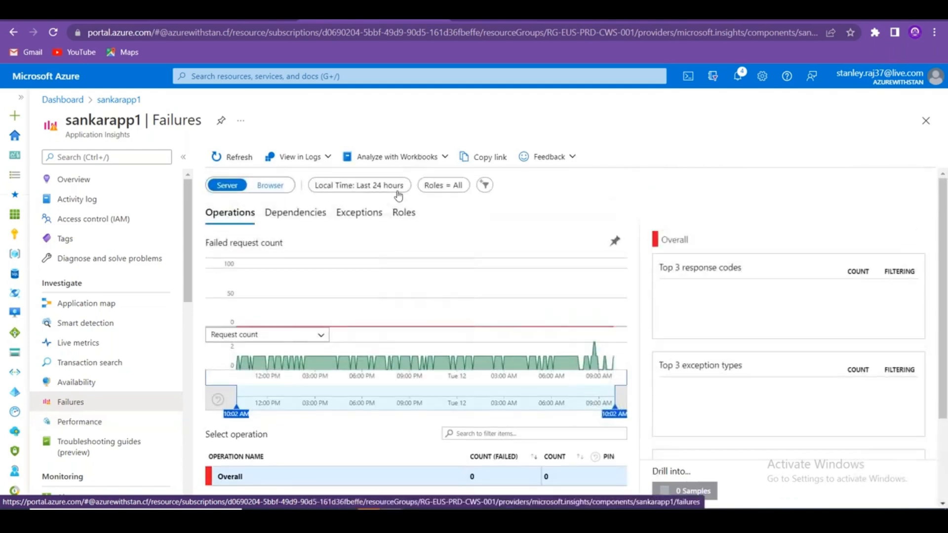
{"action": "left_click", "coordinate": [444, 157]}
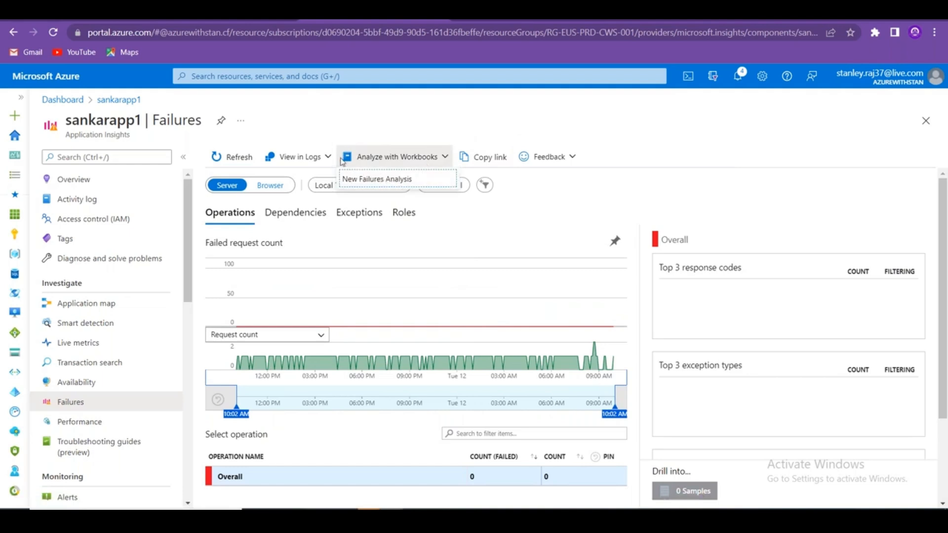
{"action": "left_click", "coordinate": [328, 158]}
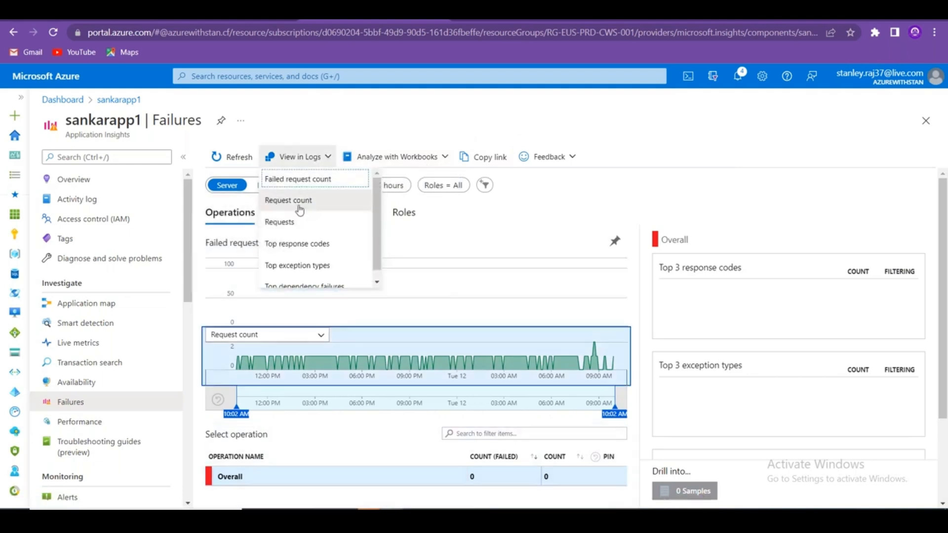
{"action": "left_click", "coordinate": [298, 199]}
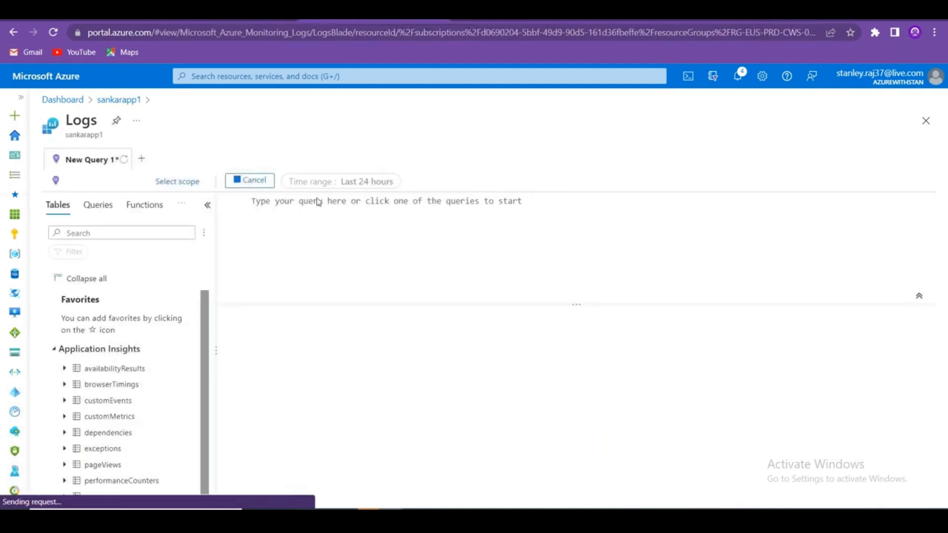